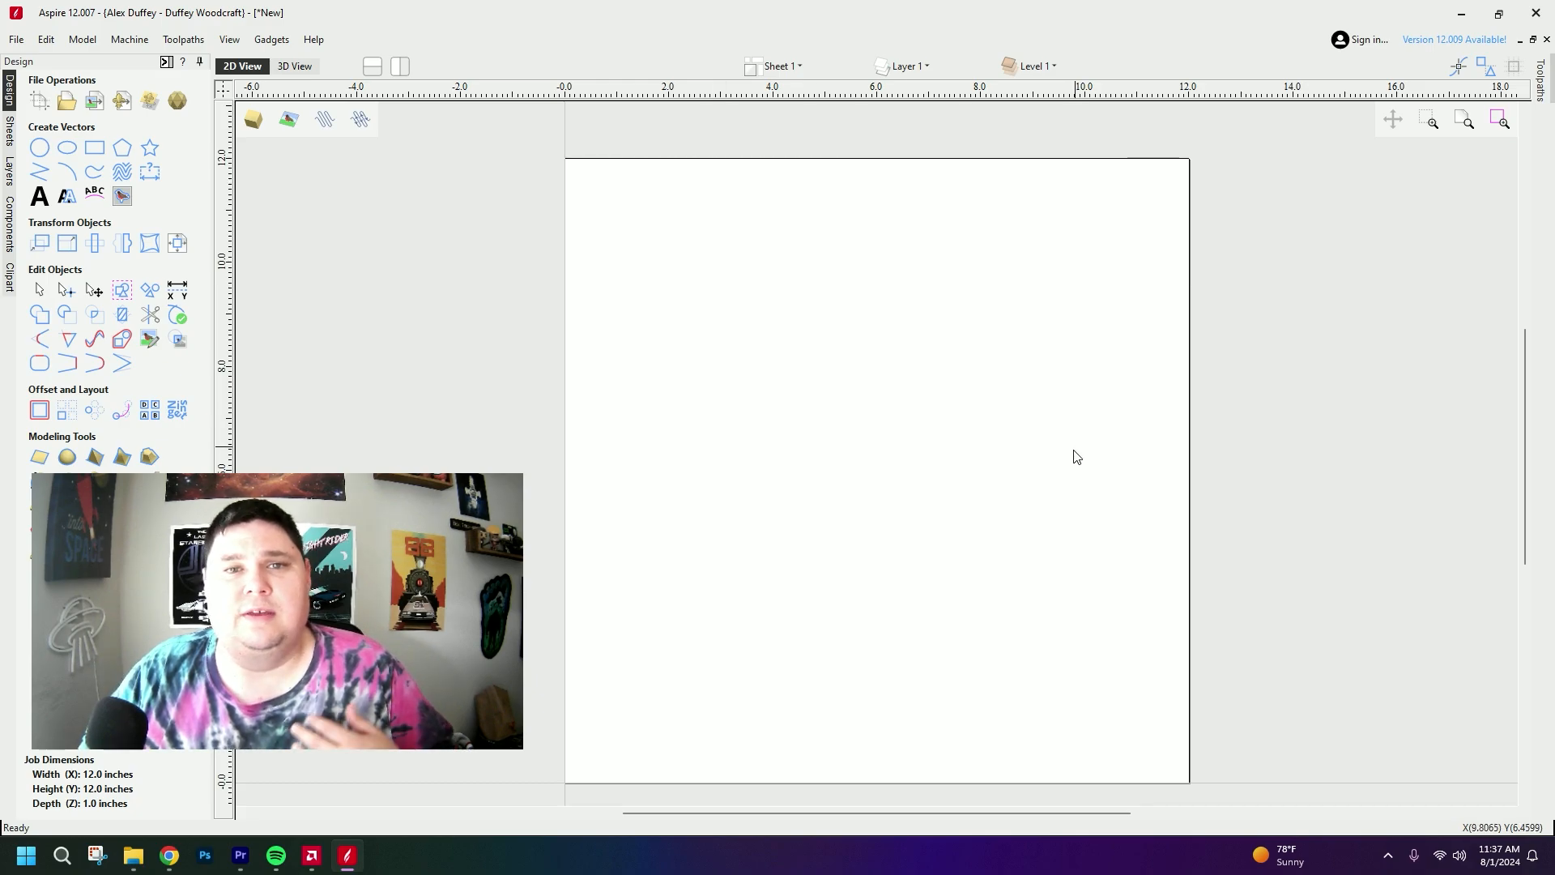
- Check the material size and zero position in the job setup
mouse_move(319, 868)
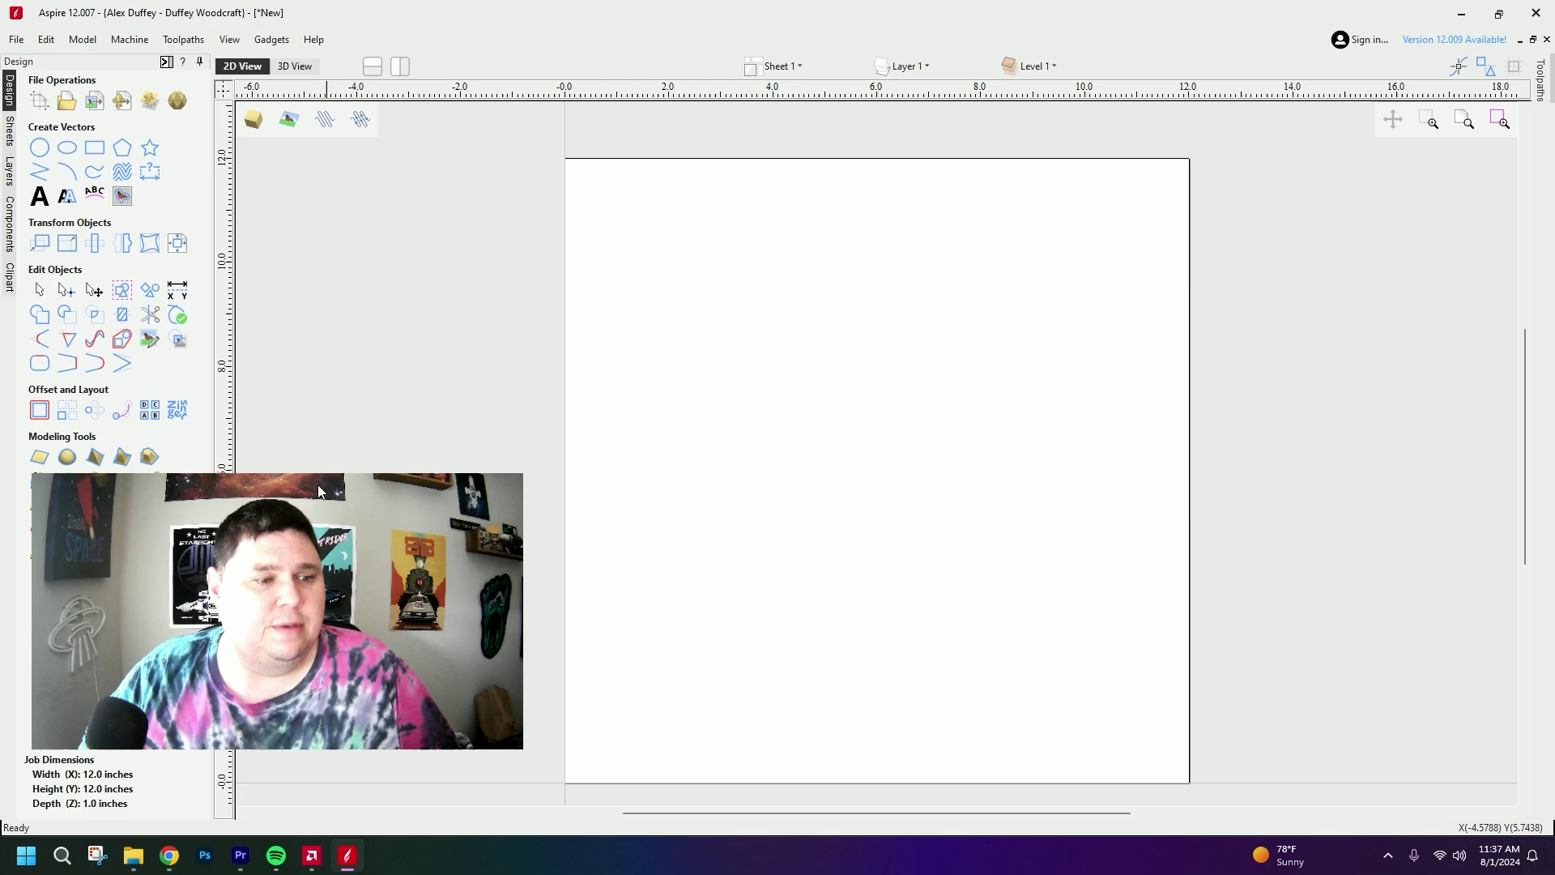
left_click(39, 100)
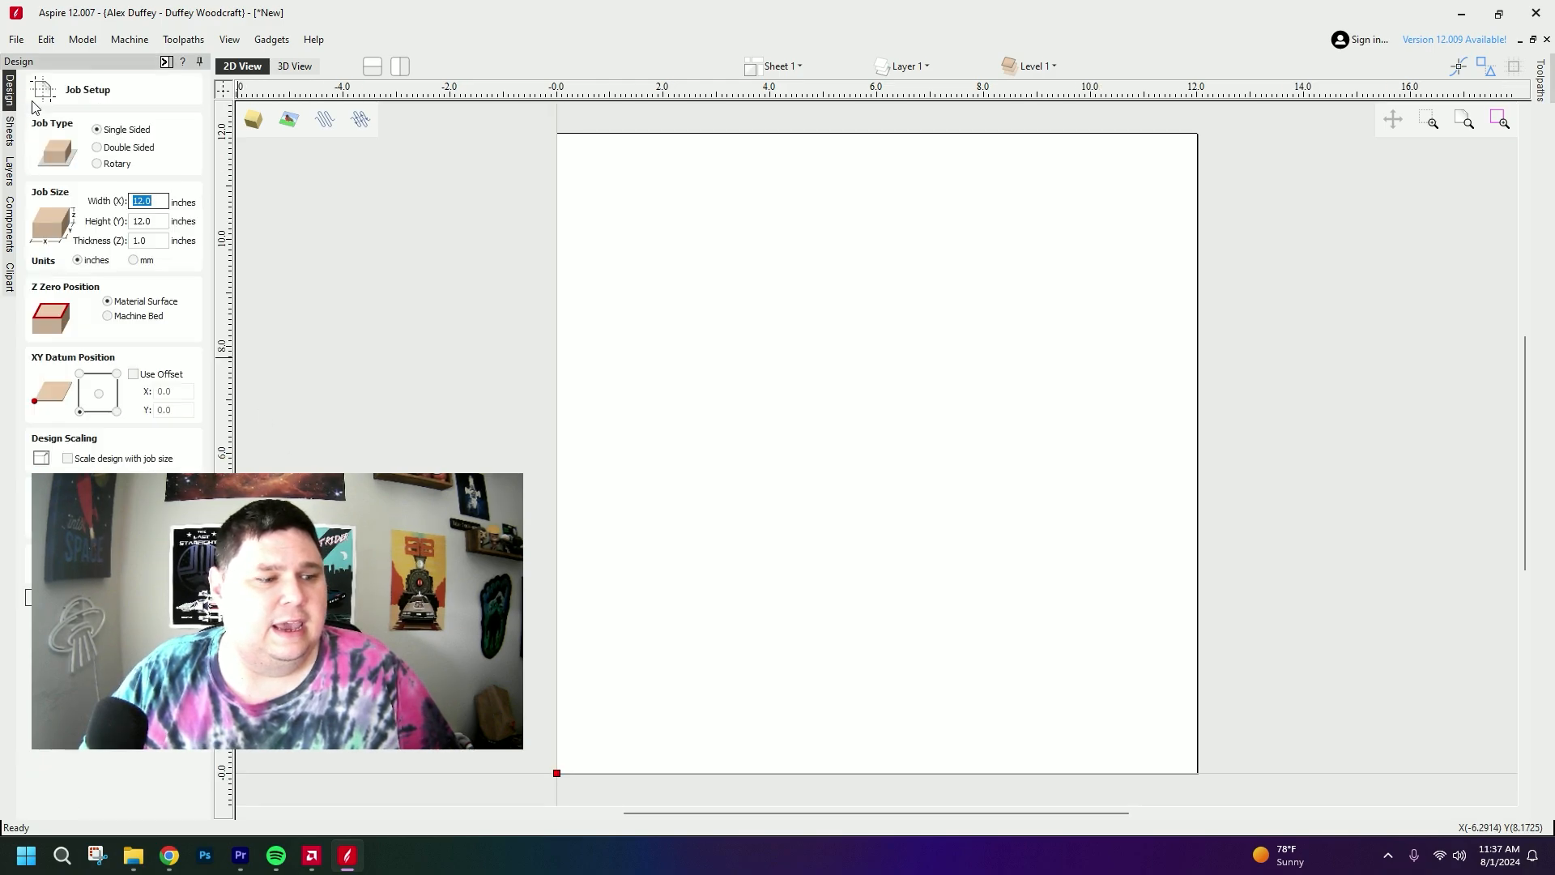
left_click(27, 596)
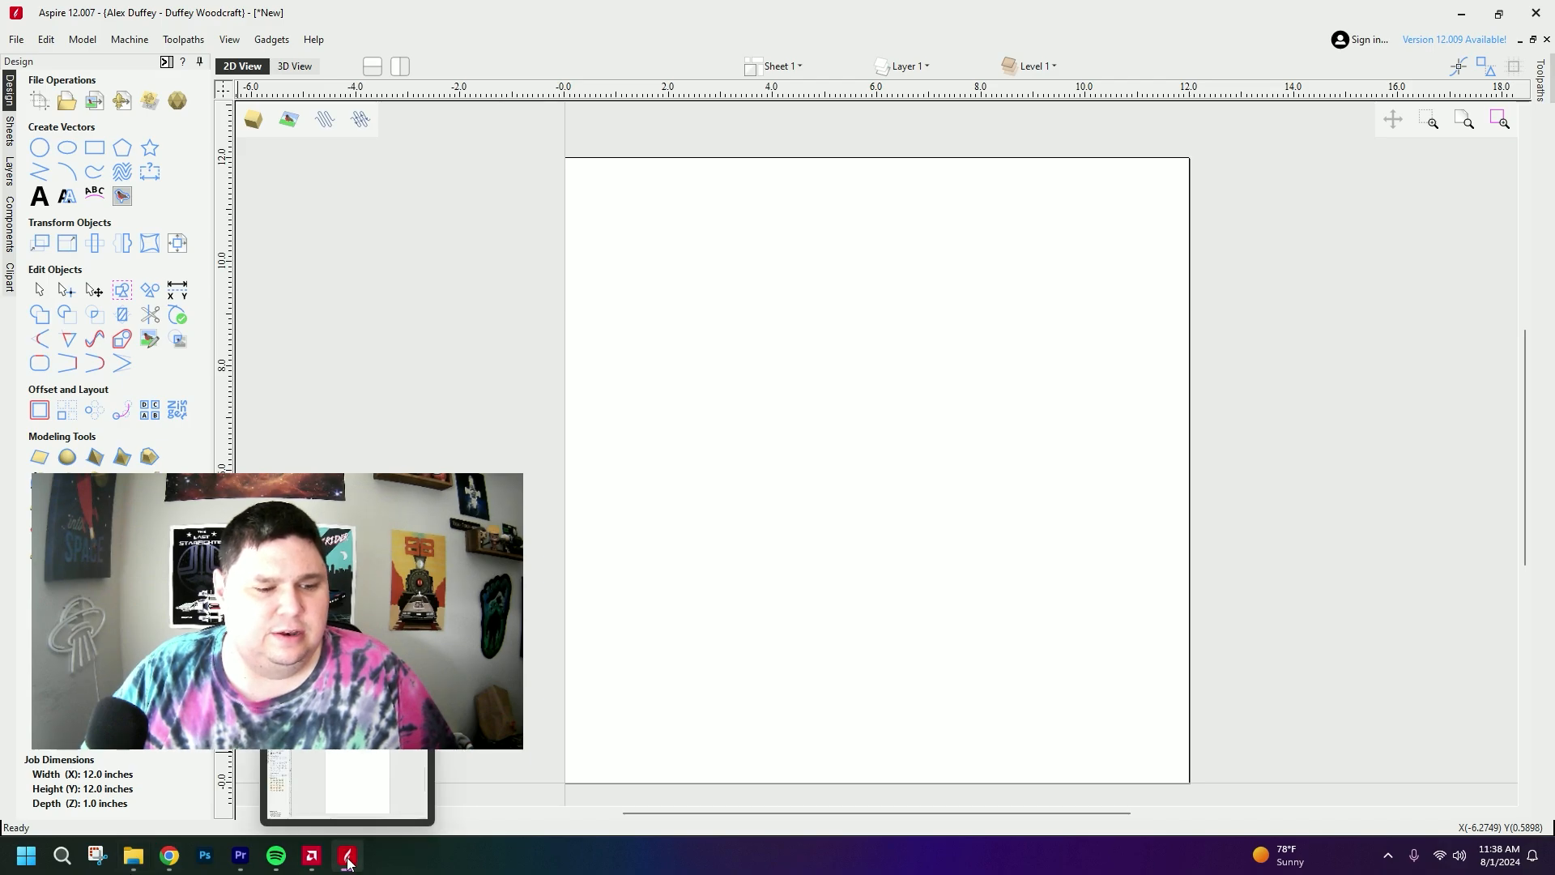
- Switch to Chrome and capture the Google Maps terrain view around Girl Scout Island and Moon Lake with the Snipping Tool
left_click(167, 857)
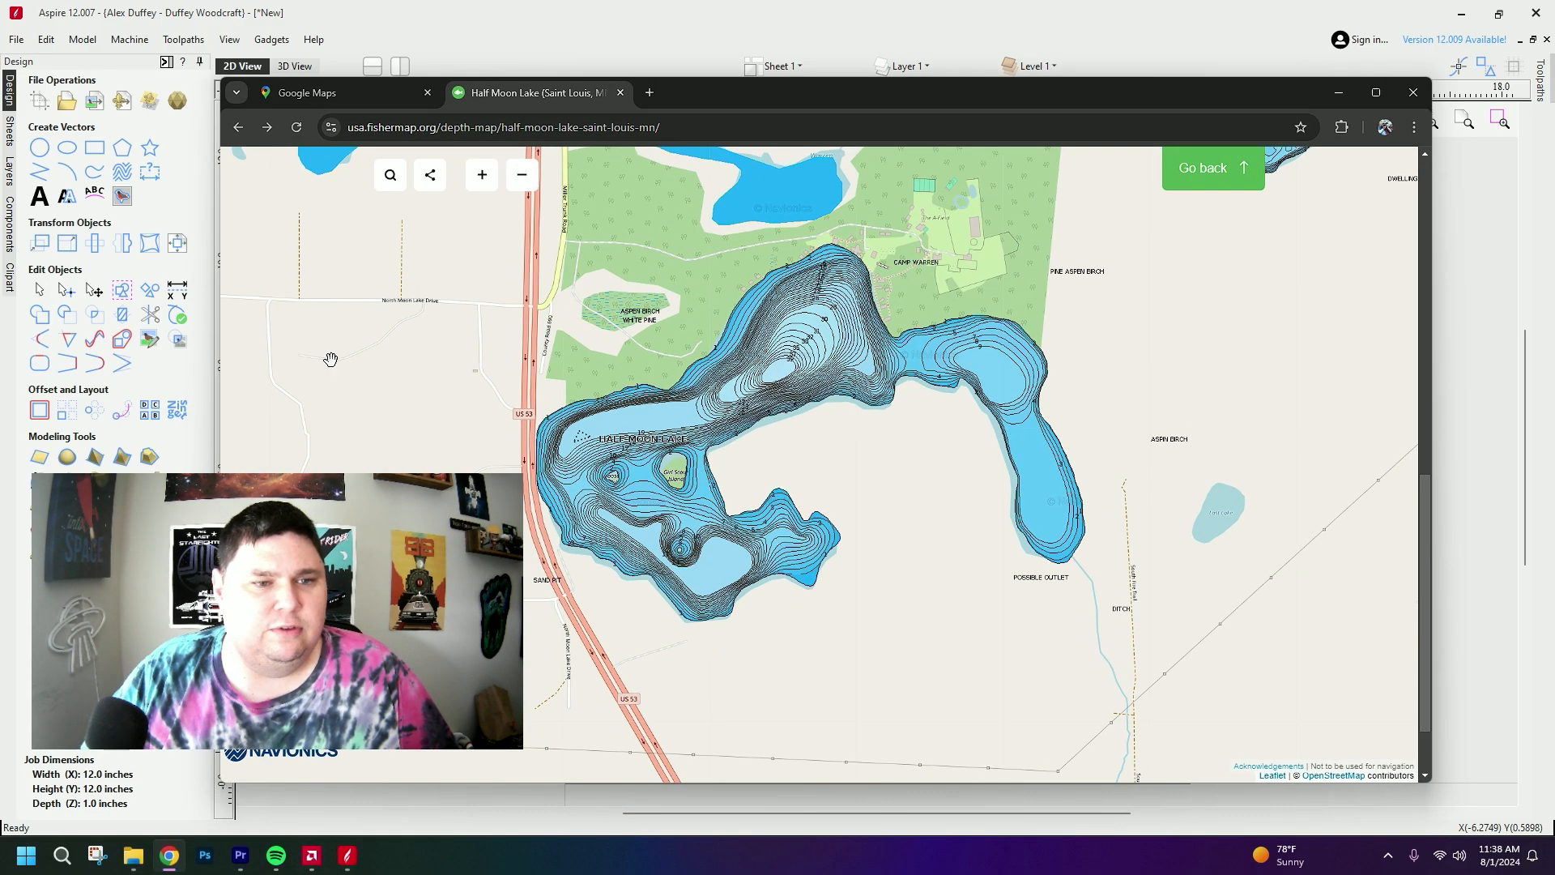
left_click(314, 99)
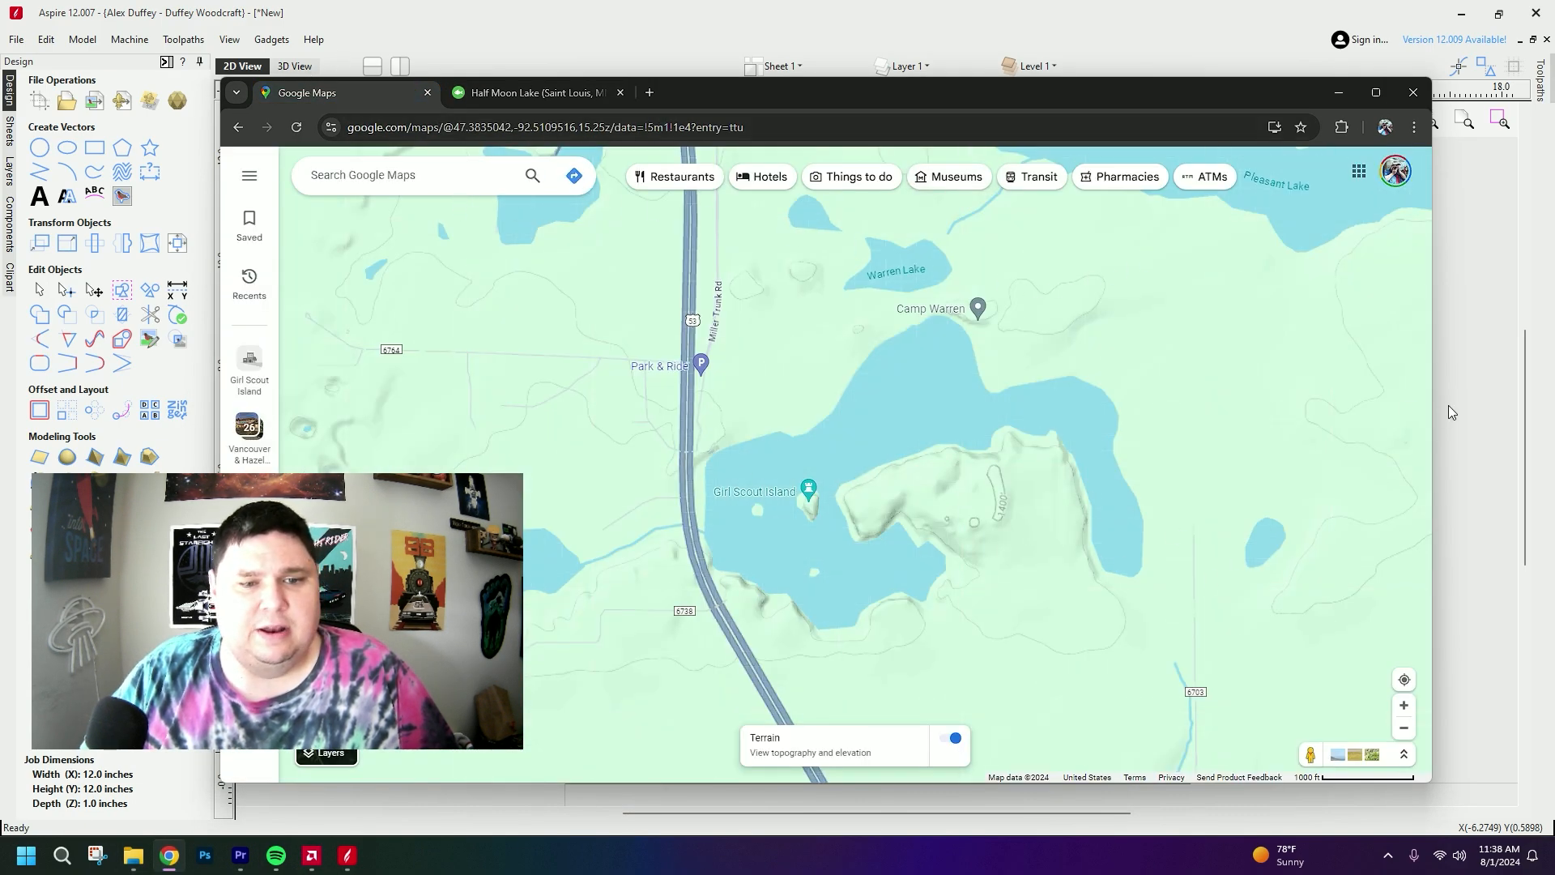
left_click_drag(1019, 103, 1143, 37)
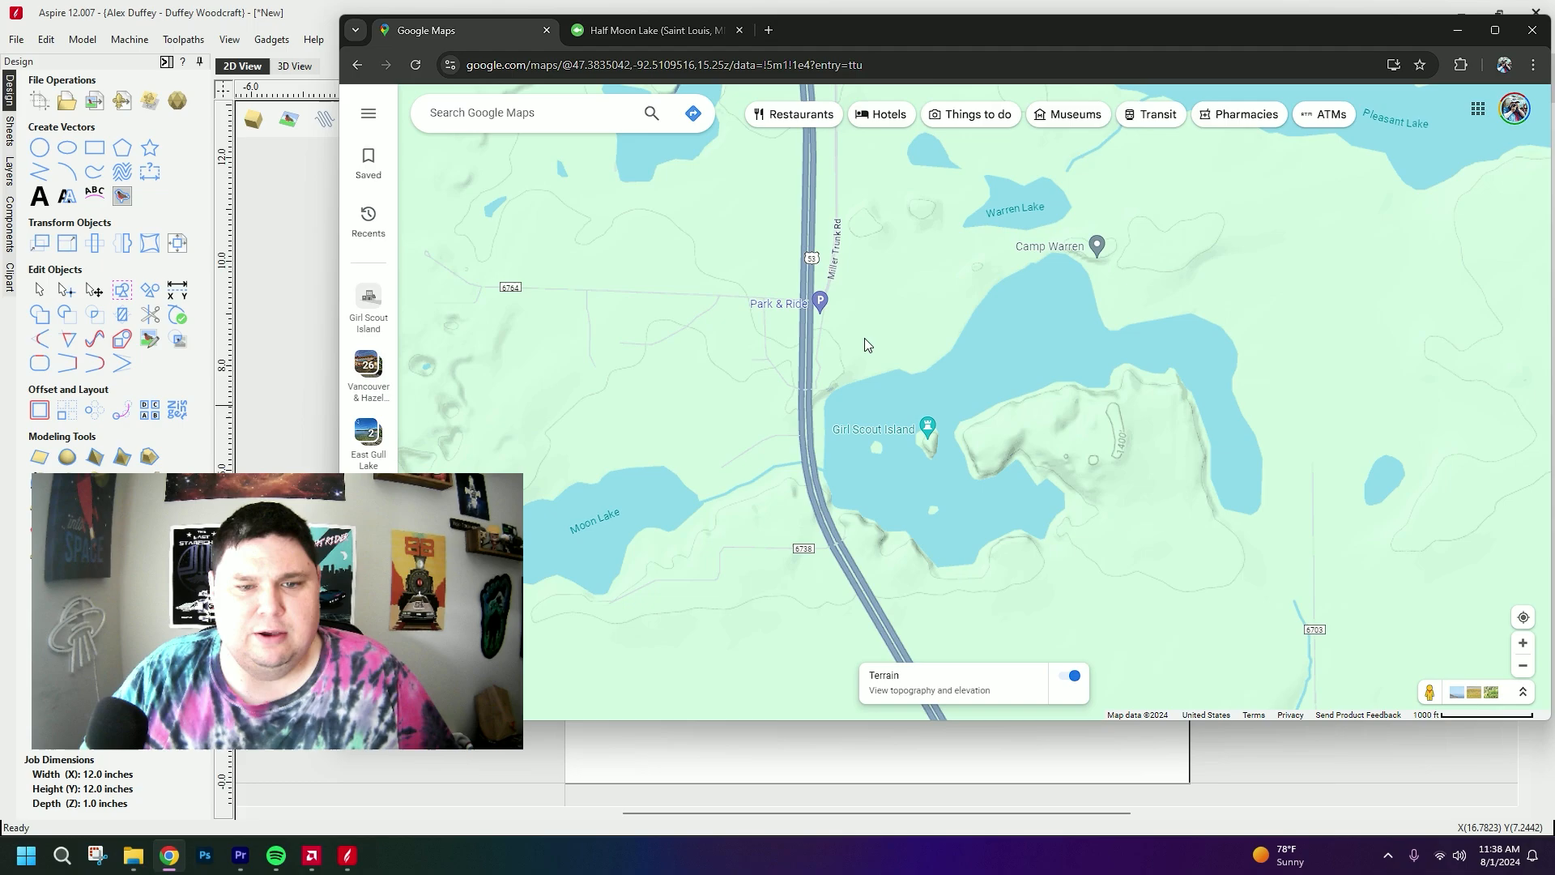
left_click_drag(855, 37, 932, 47)
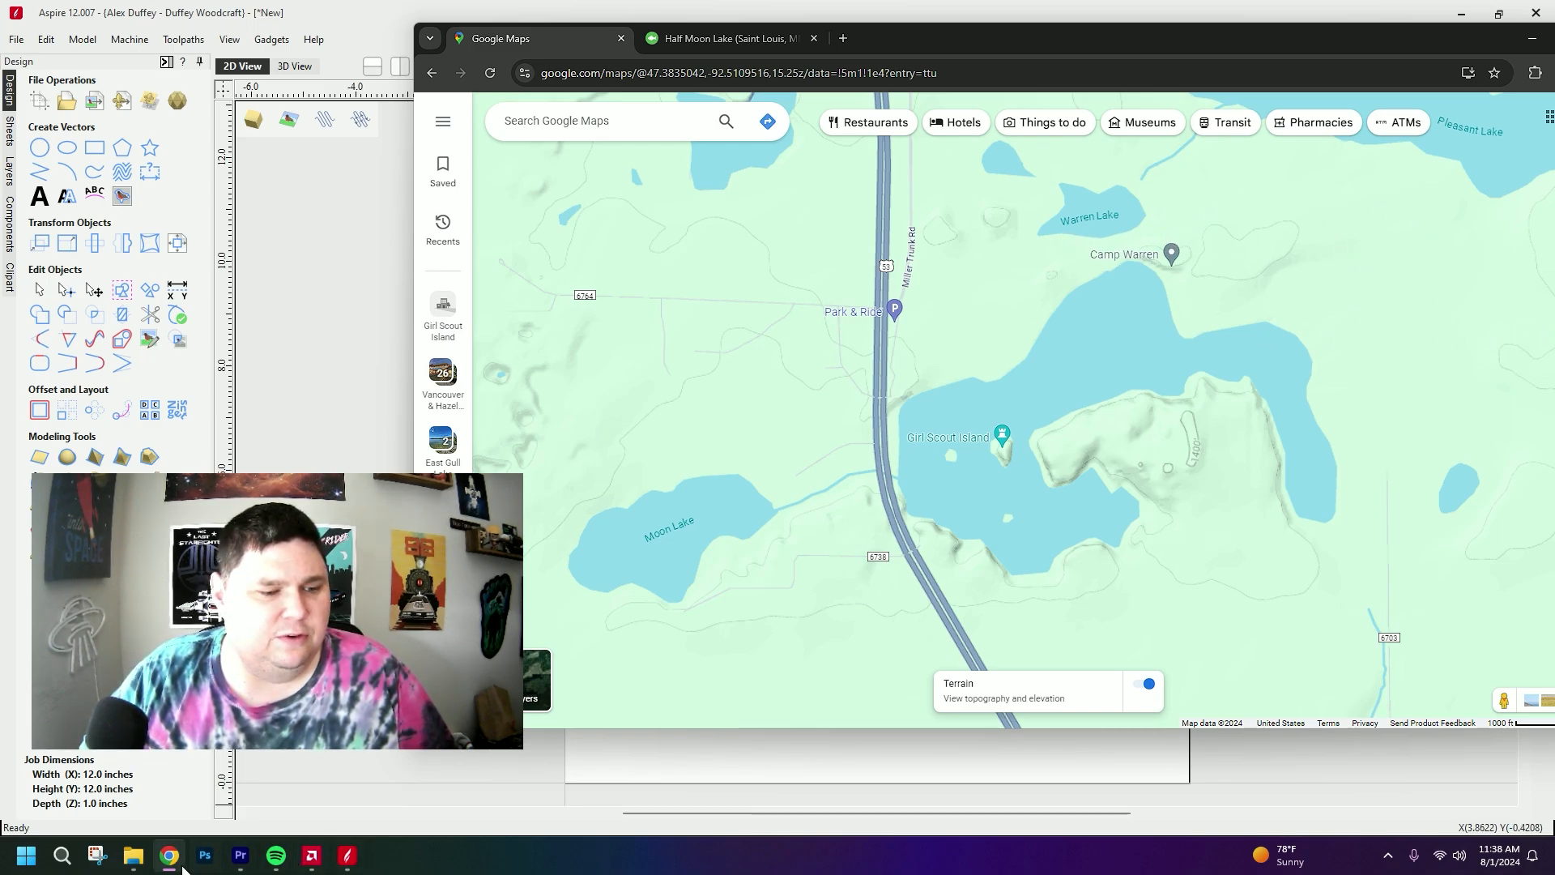
left_click(96, 856)
left_click(474, 103)
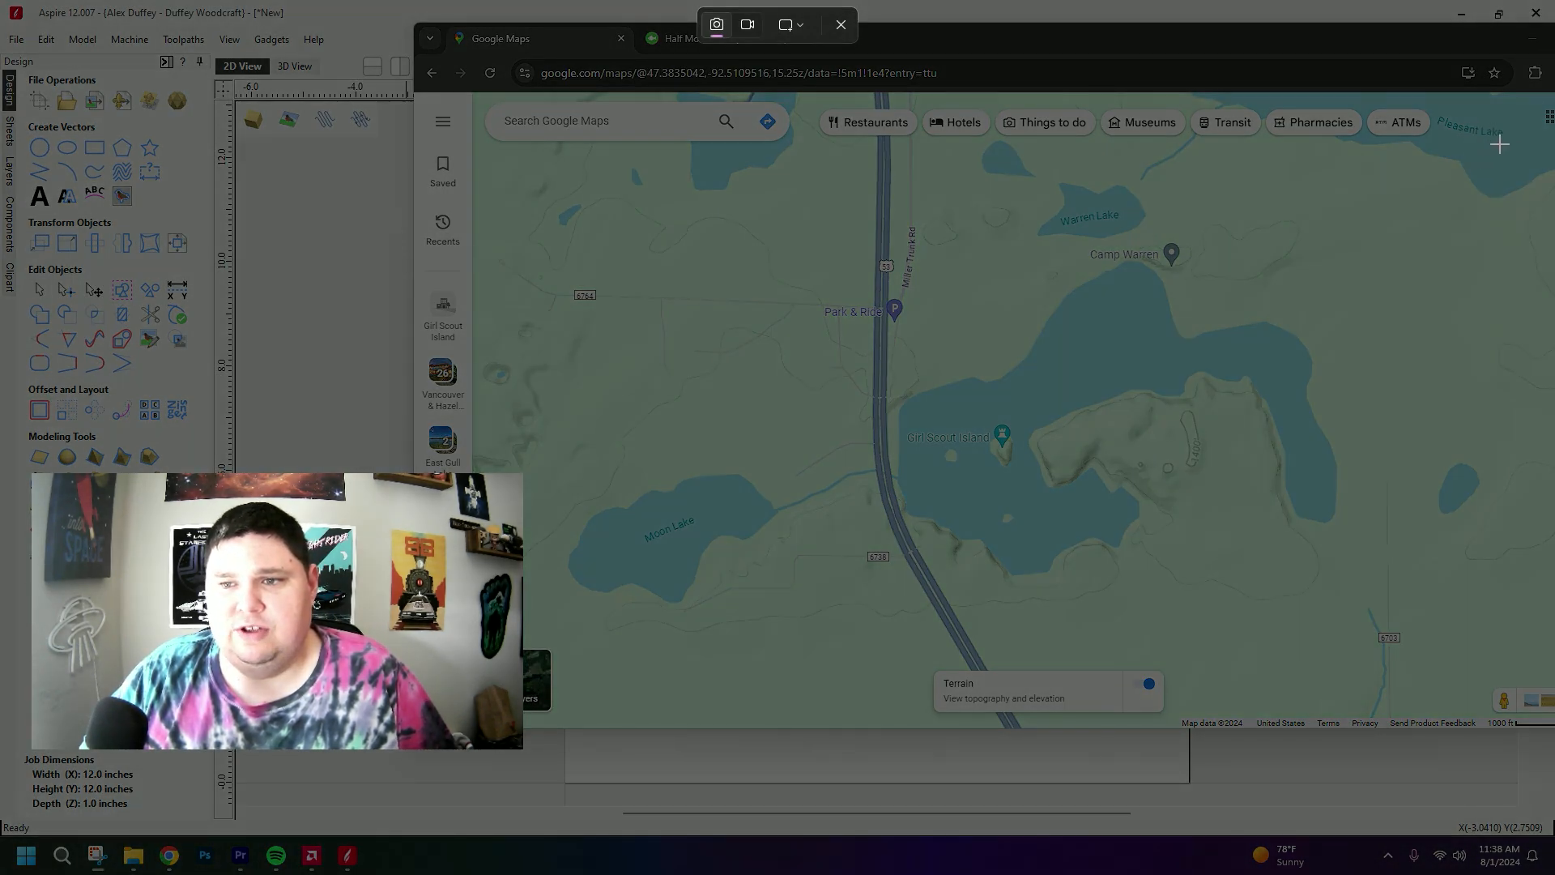
left_click_drag(1399, 137, 537, 708)
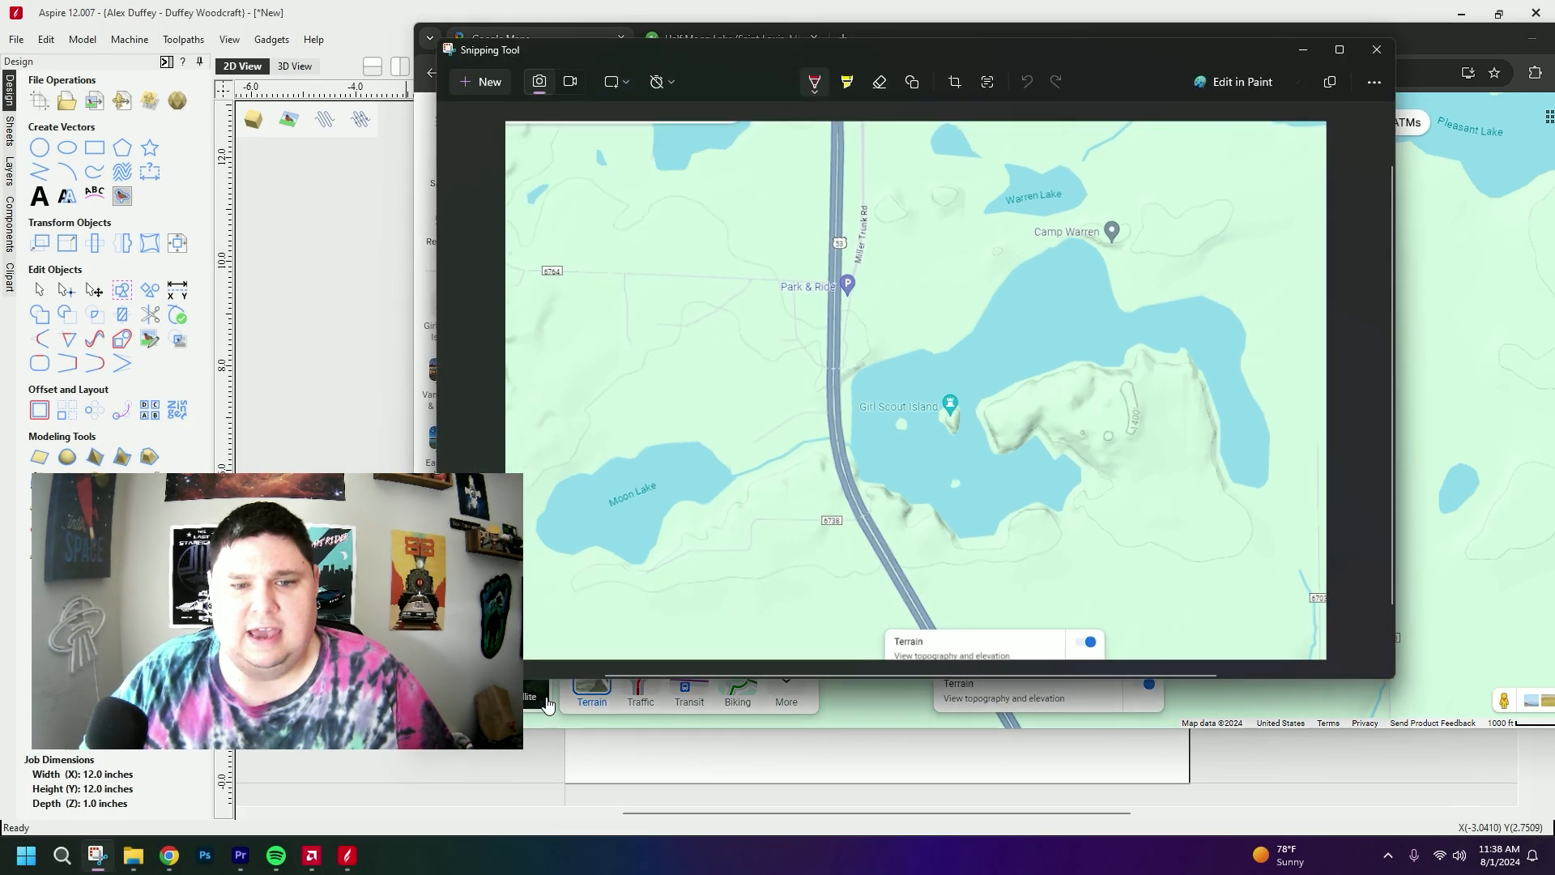
- Switch back to Aspire, paste the captured map into the job and enlarge it to about 12.2 x 8 inches across the material
left_click(368, 317)
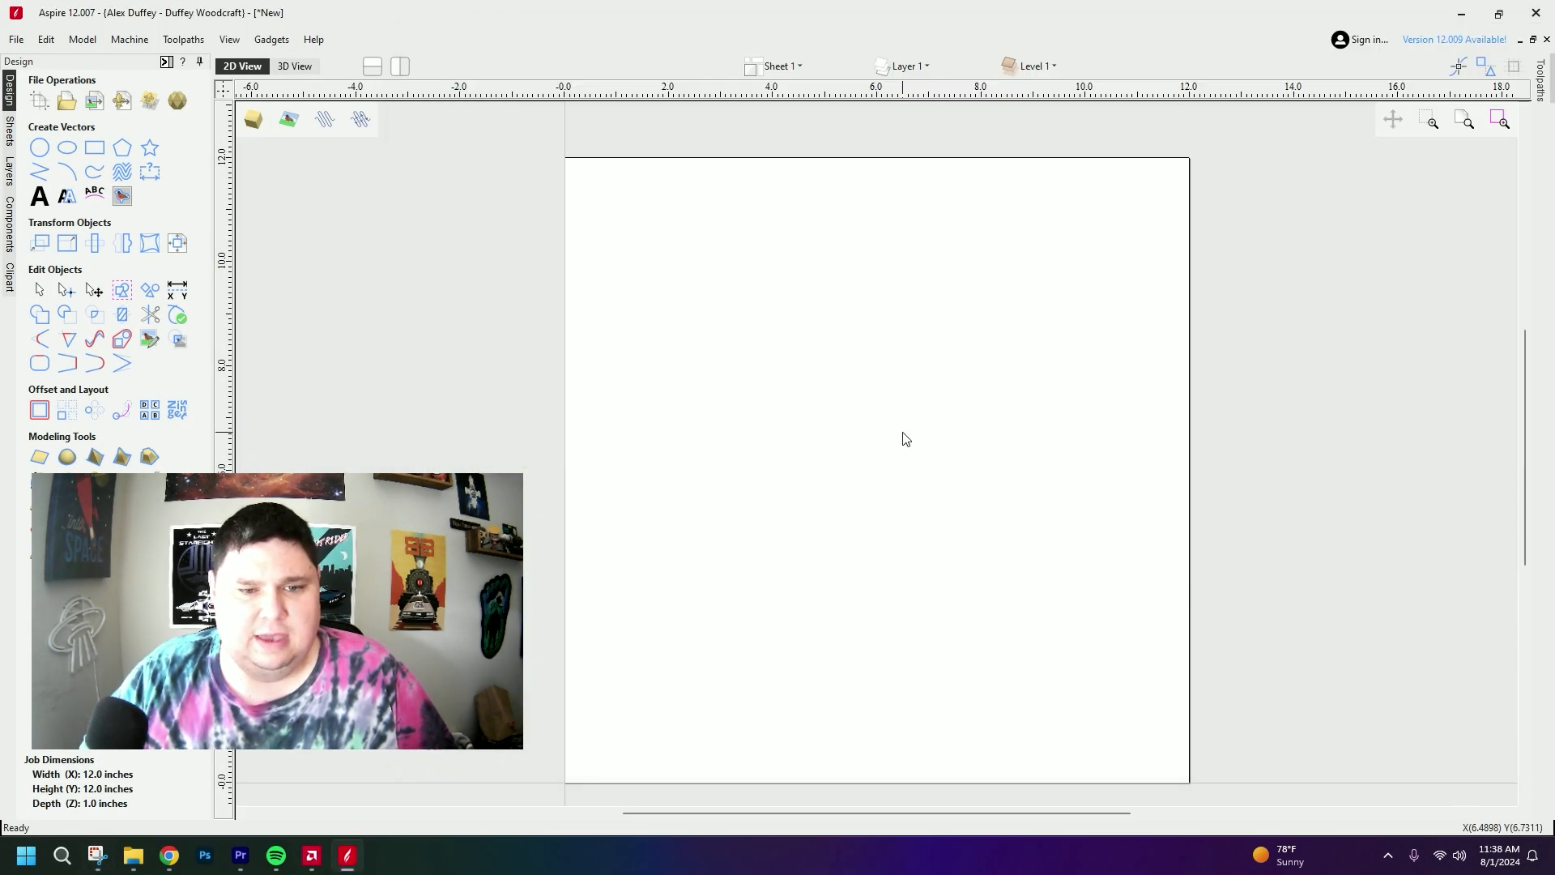
key("ctrl+v")
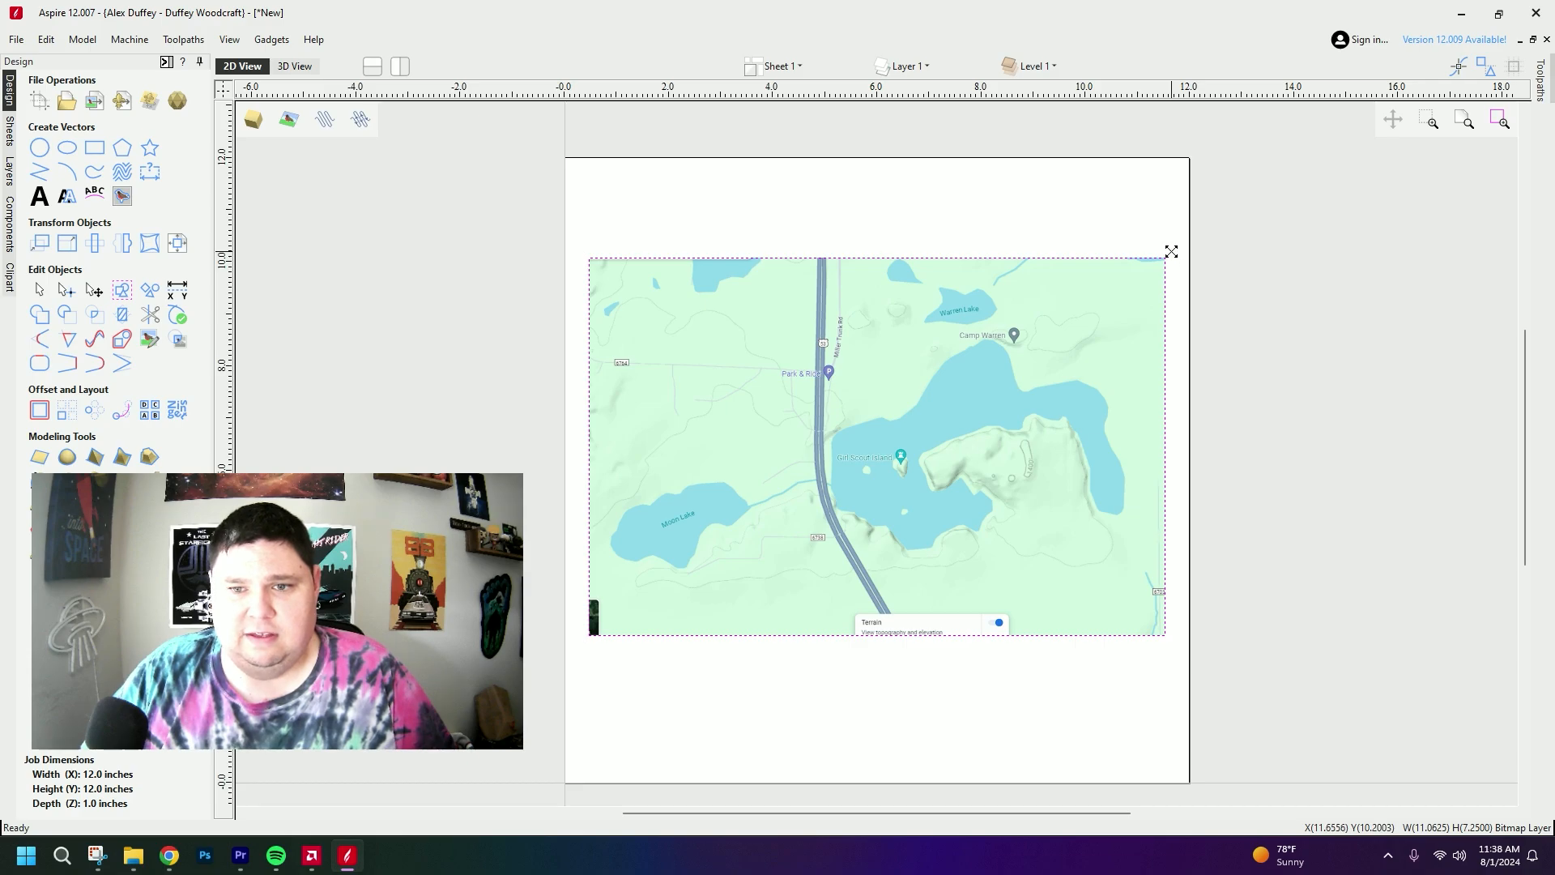
left_click_drag(1172, 248, 1238, 209)
left_click_drag(1078, 338, 1071, 352)
left_click(1420, 379)
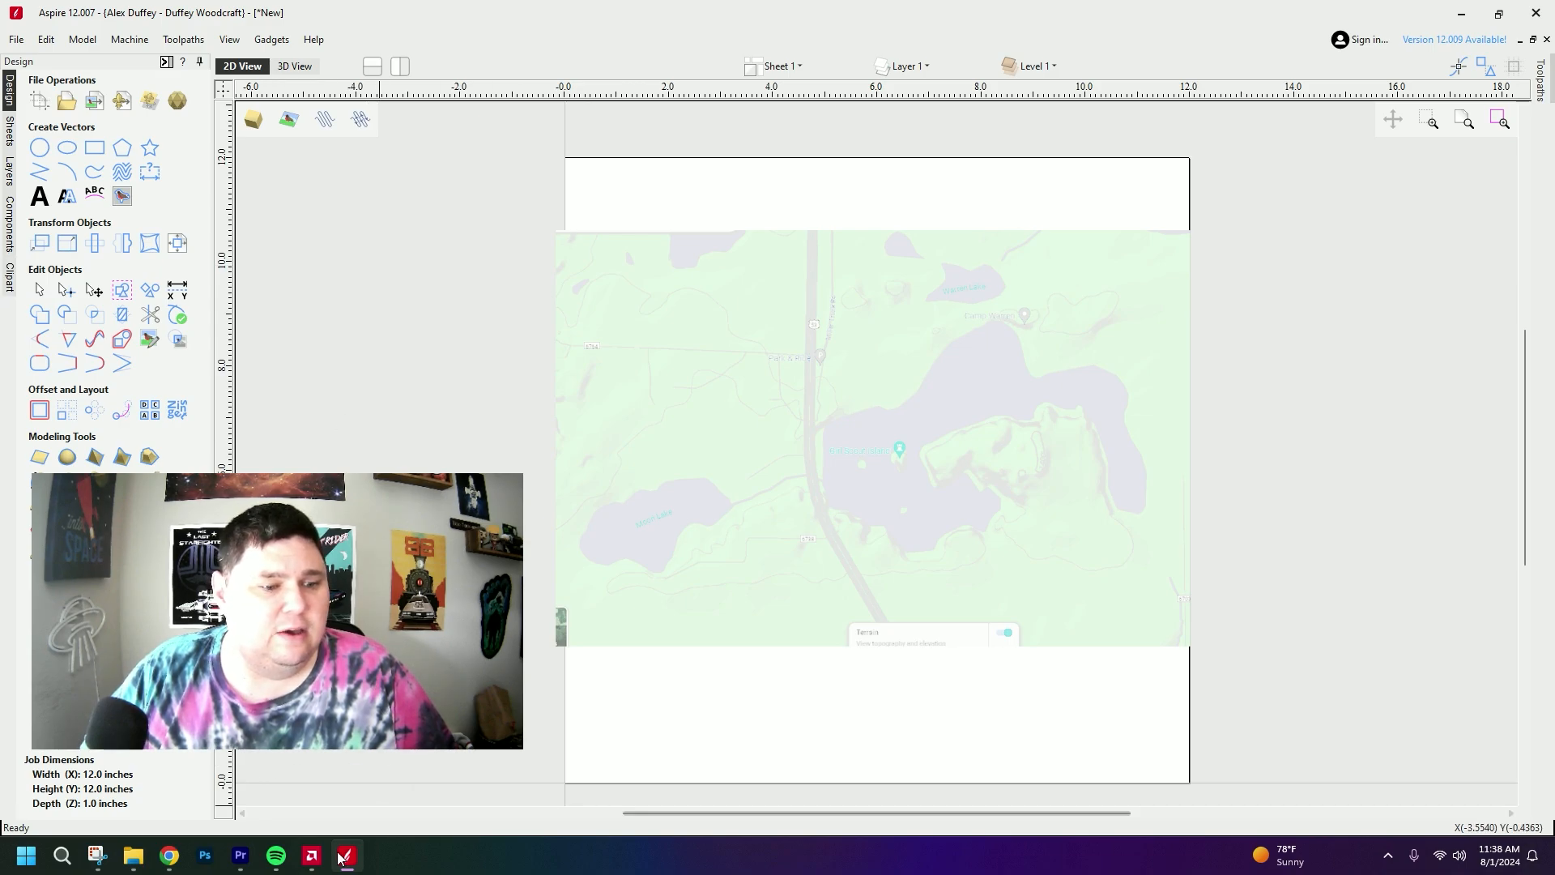
- Switch to Chrome and examine the depth contours of Half Moon Lake on the Fishermap page against the Google Maps terrain view
left_click(166, 859)
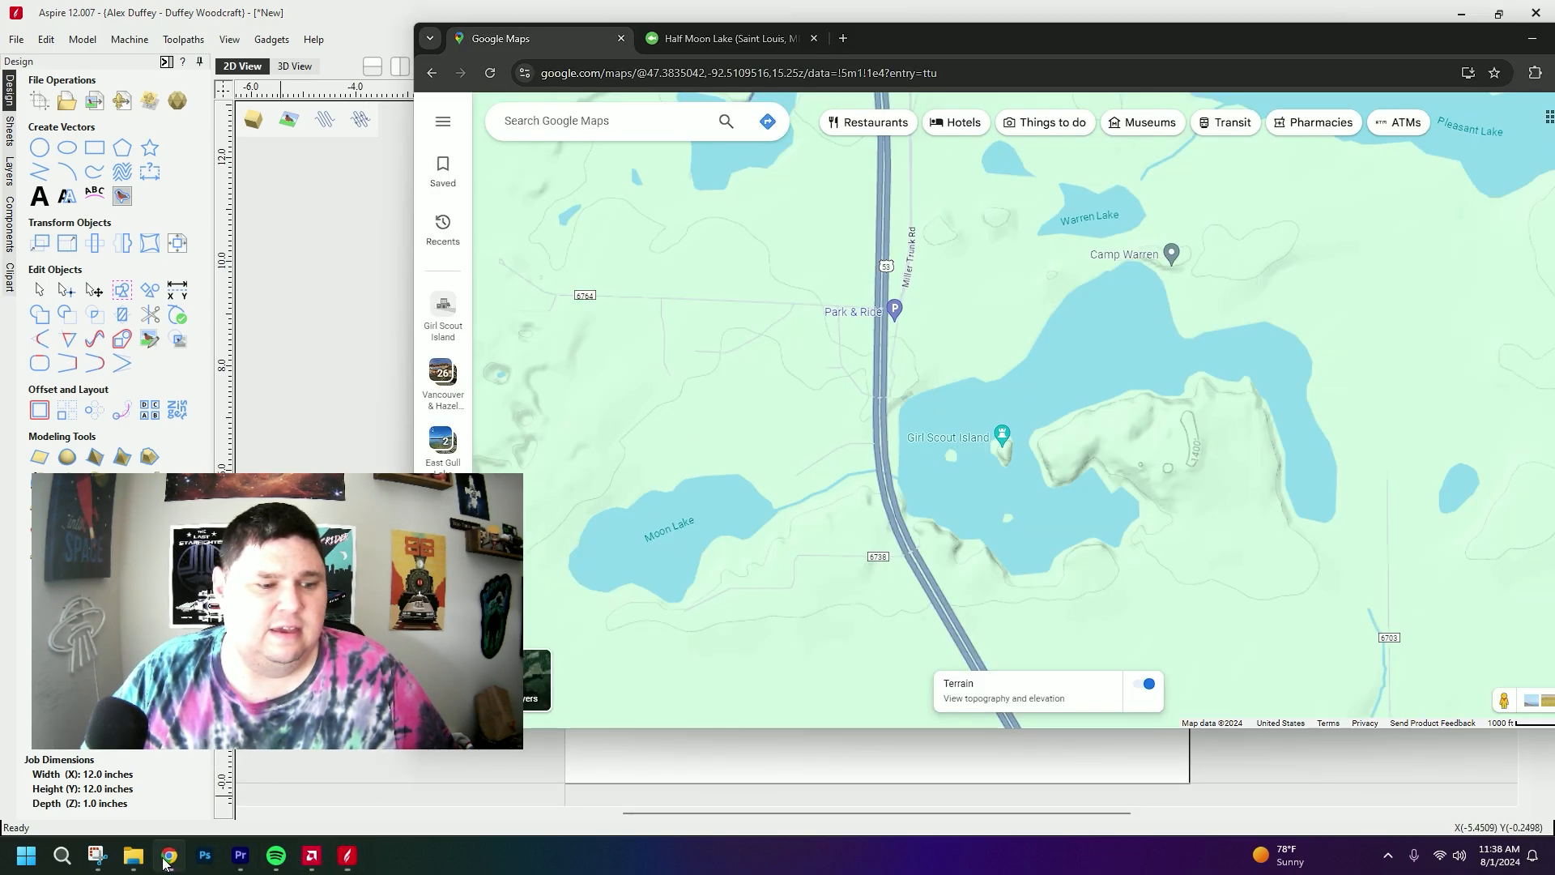
left_click(744, 38)
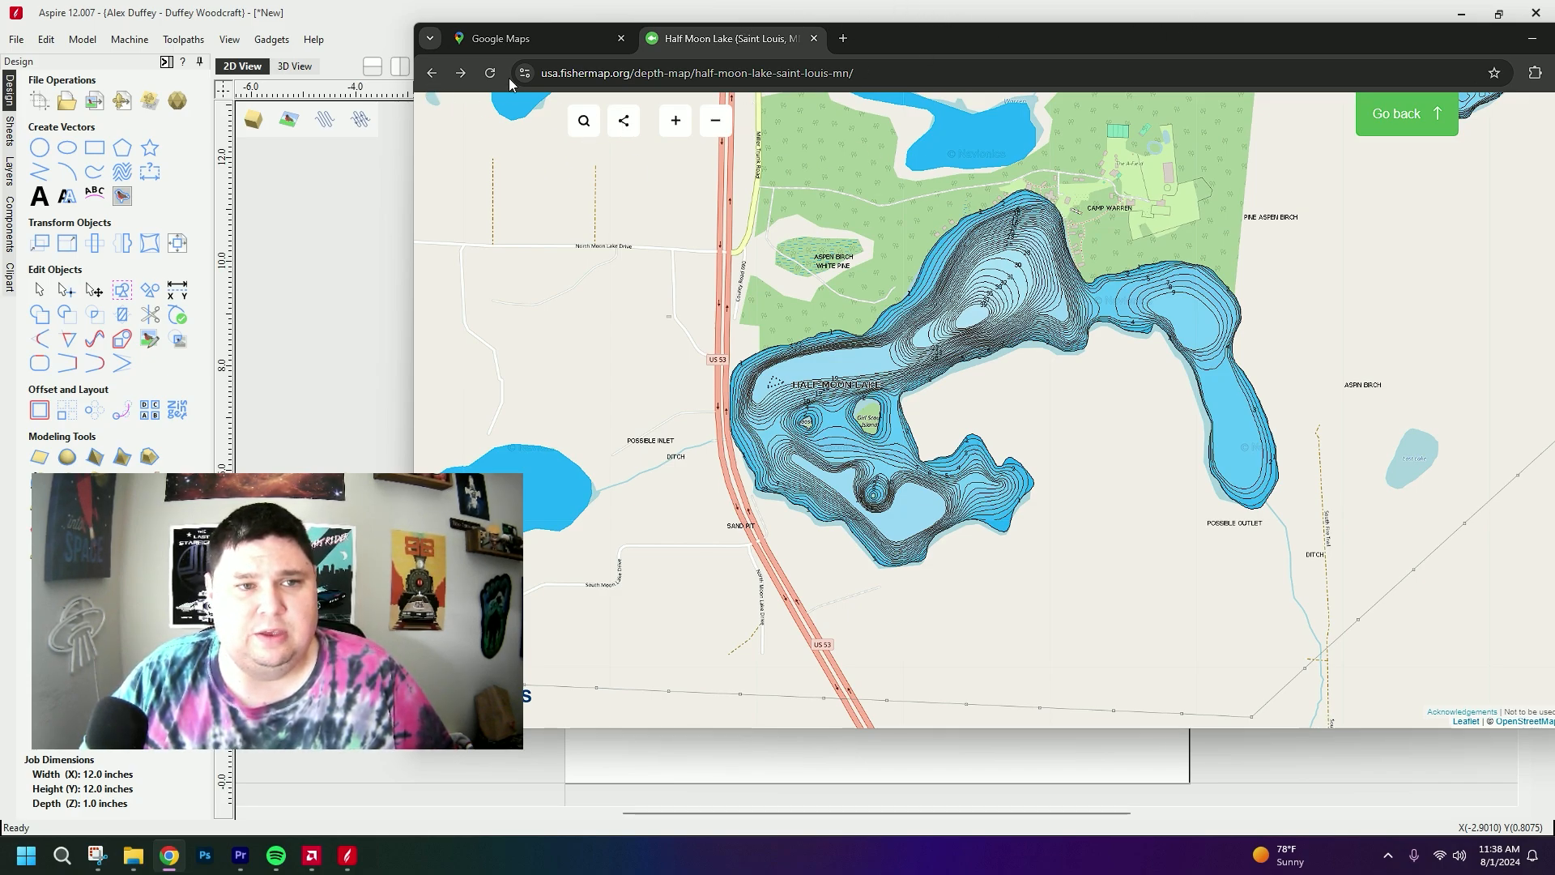
scroll(952, 305, "up", 2)
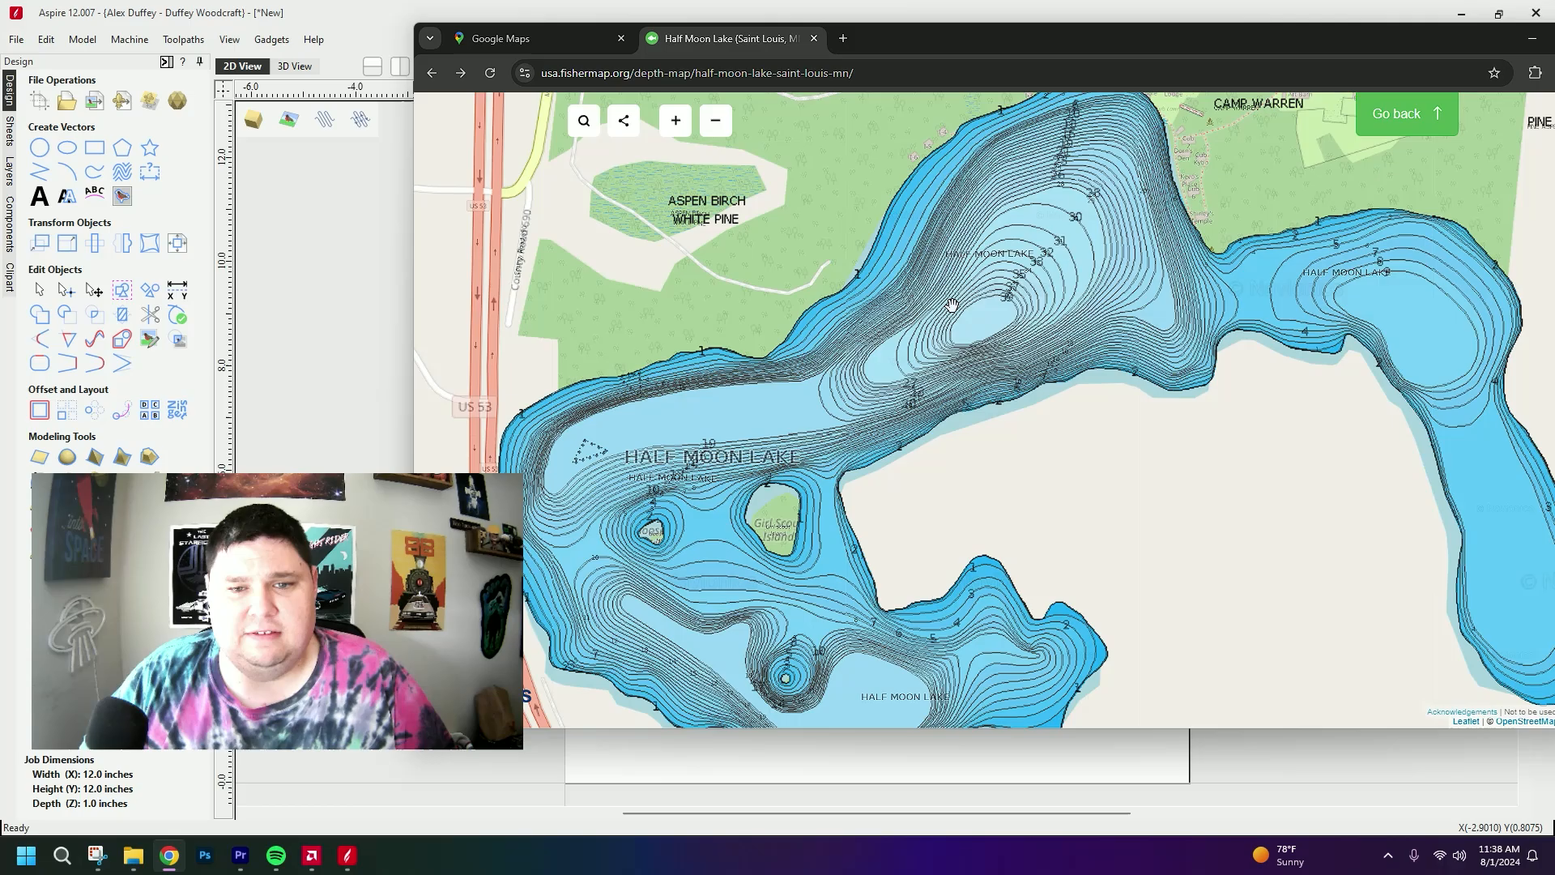
scroll(1114, 416, "down", 2)
scroll(1116, 426, "up", 2)
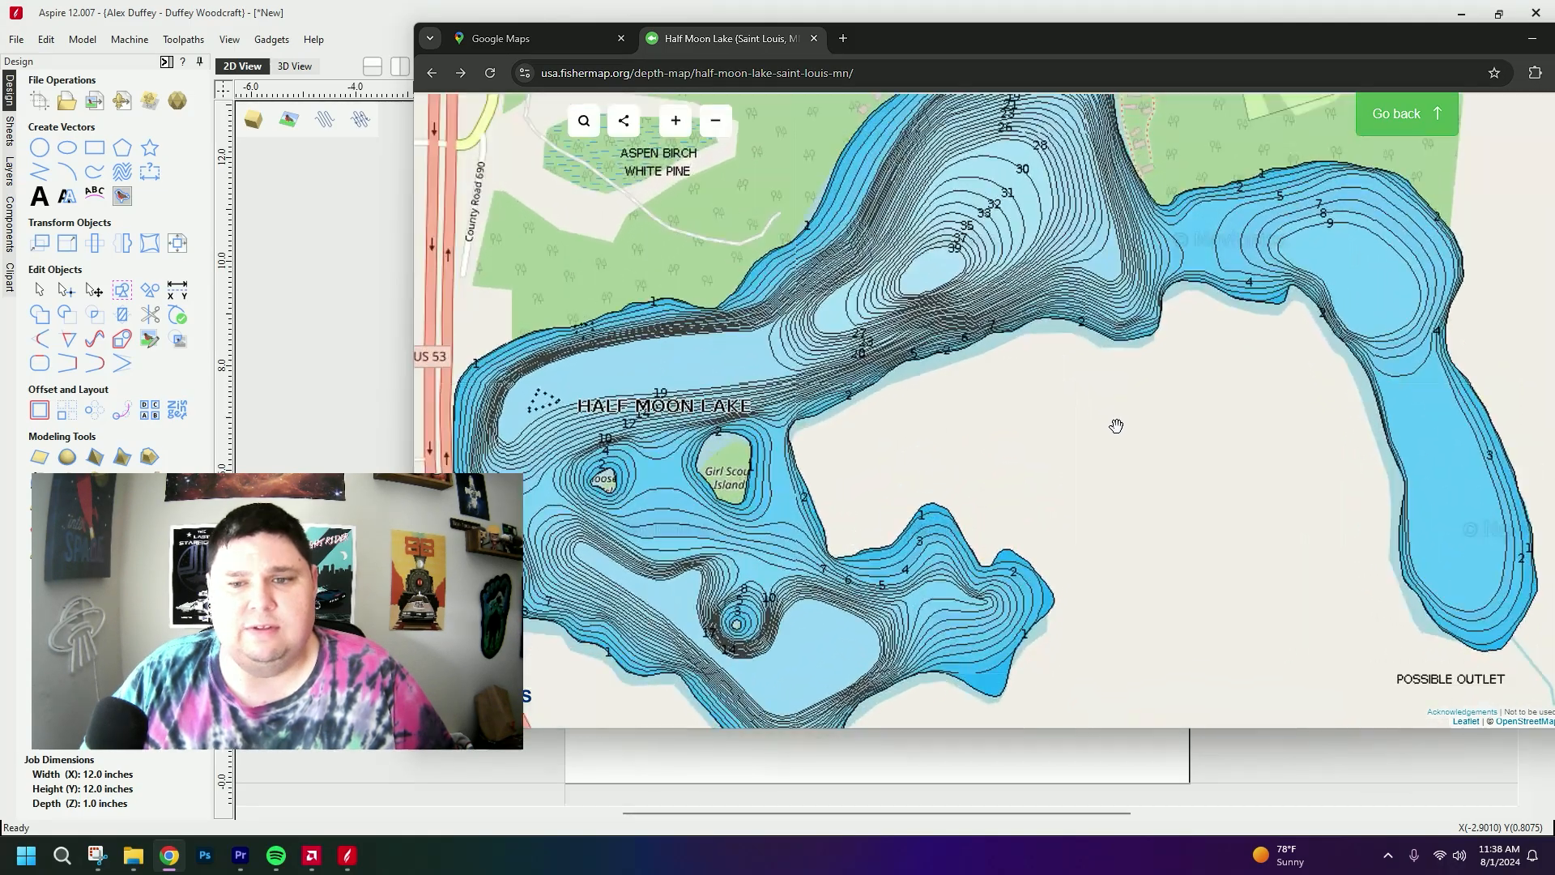
scroll(1116, 425, "down", 2)
left_click_drag(1135, 410, 1155, 464)
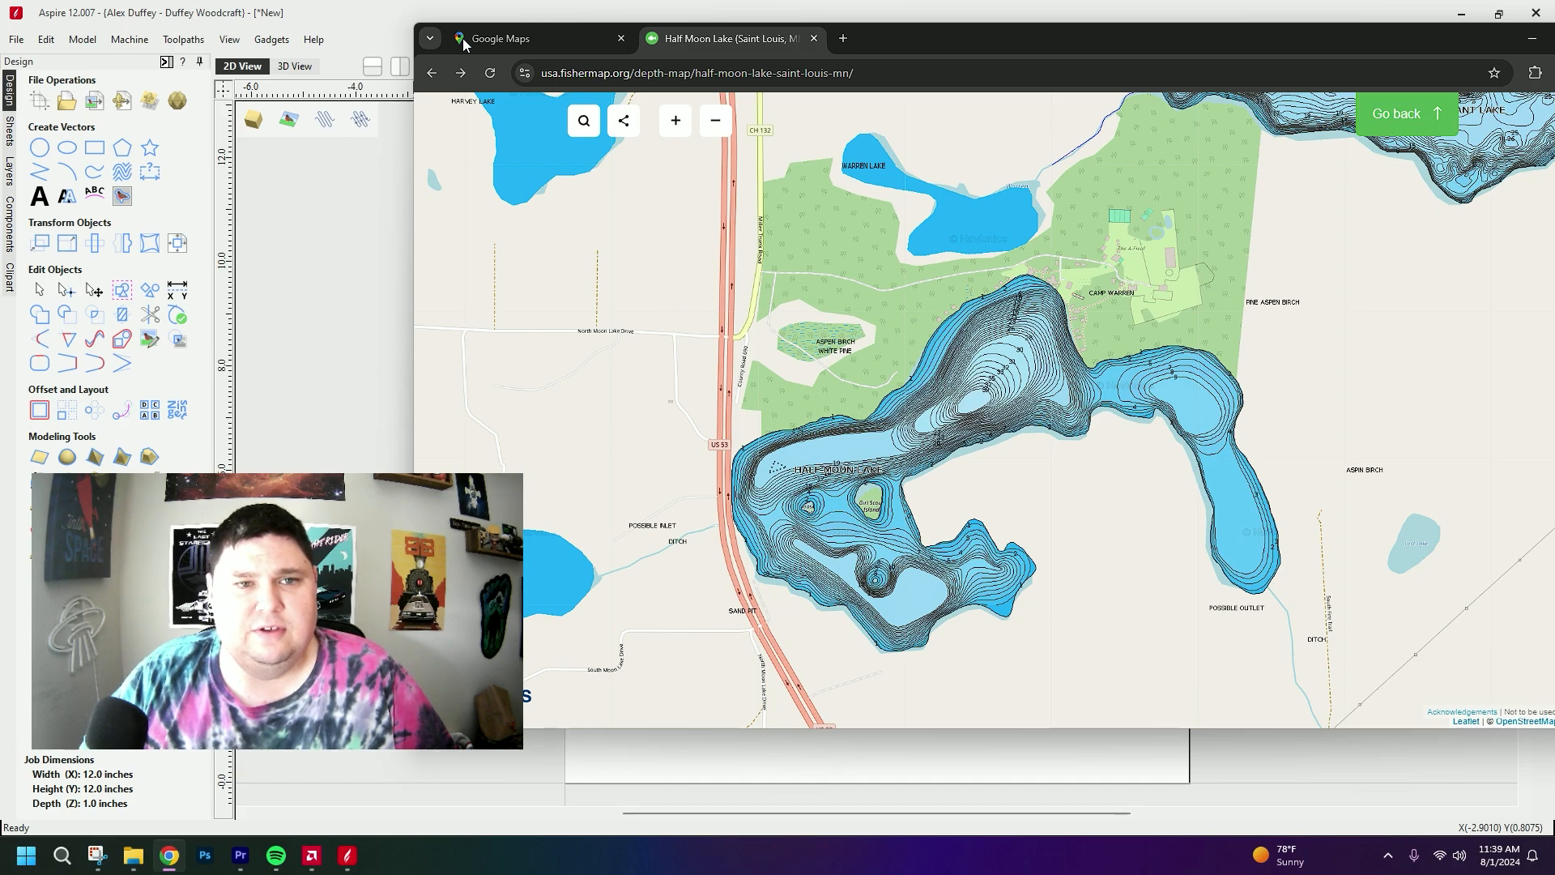
left_click(542, 46)
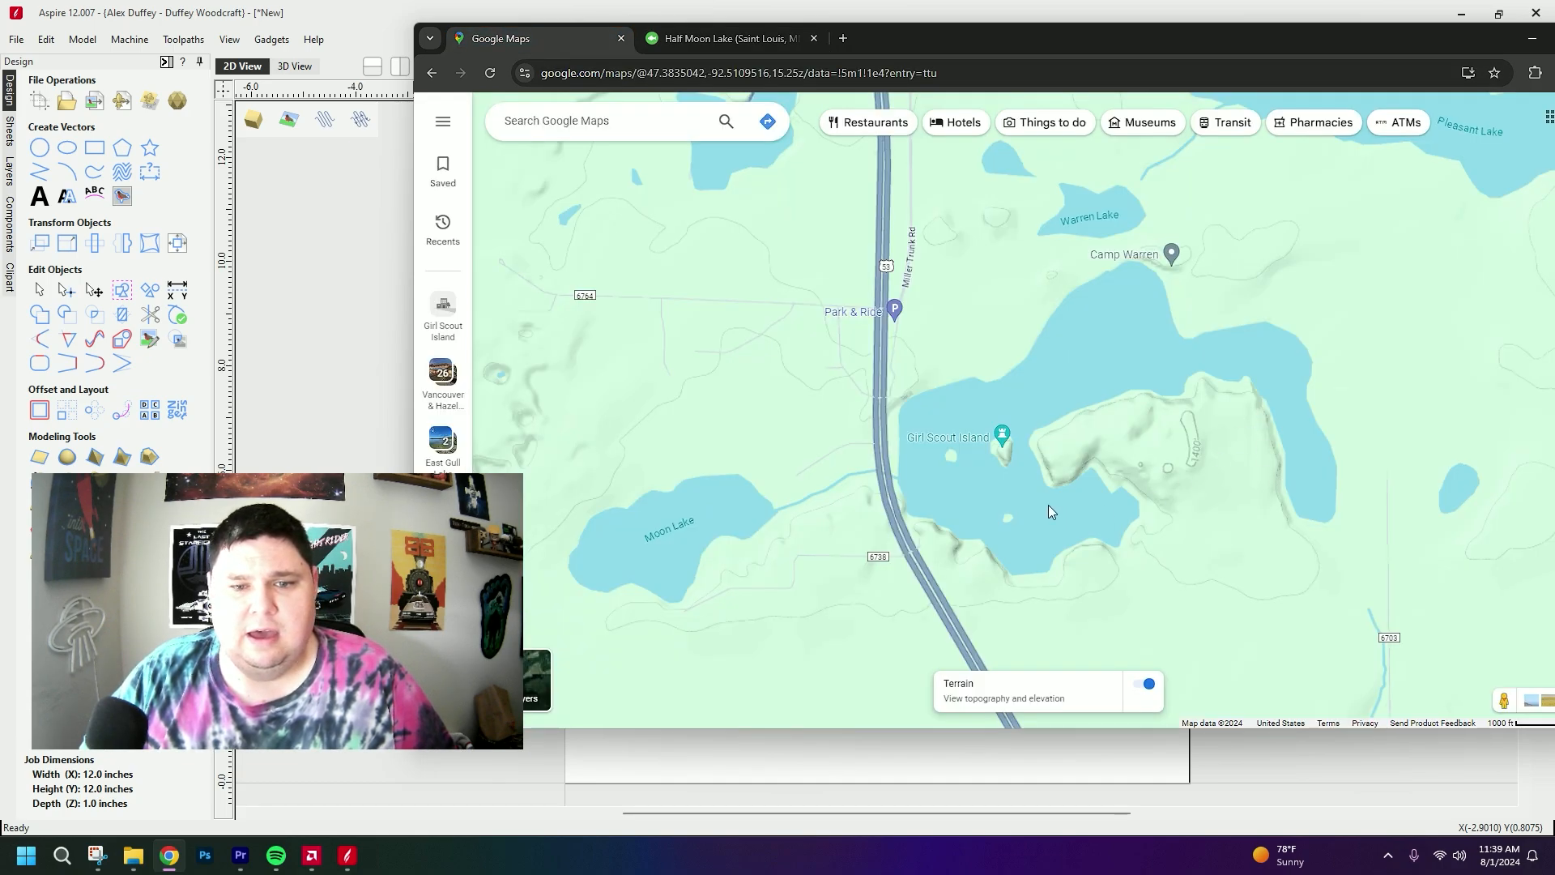
- Return to Aspire, select the pasted map and trace the shoreline of the lake around Girl Scout Island with Freehand Draw
left_click(333, 328)
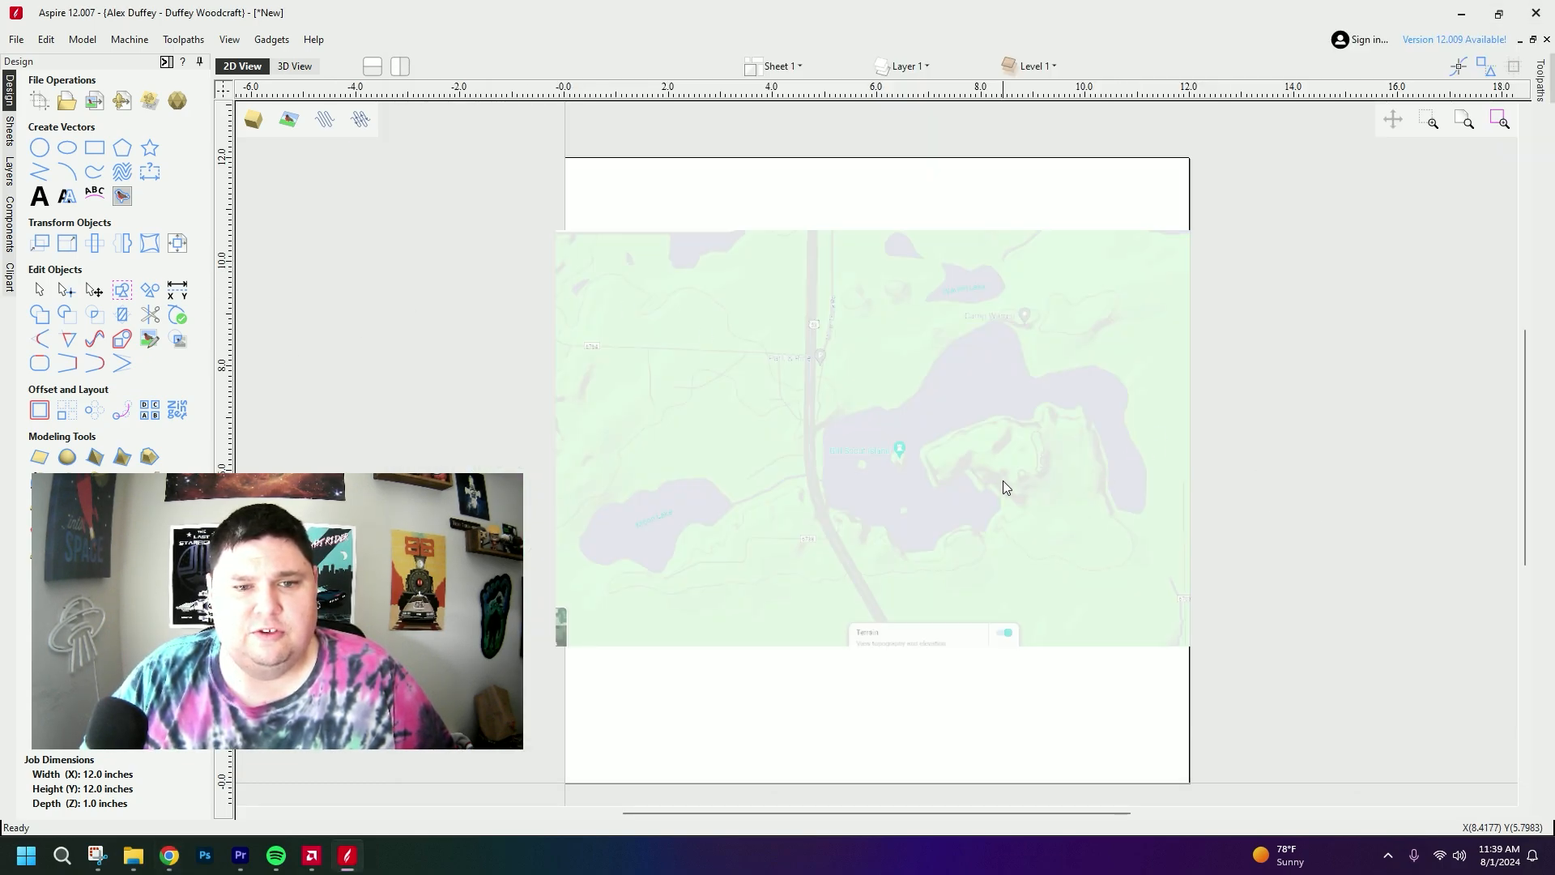
scroll(1003, 486, "up", 1)
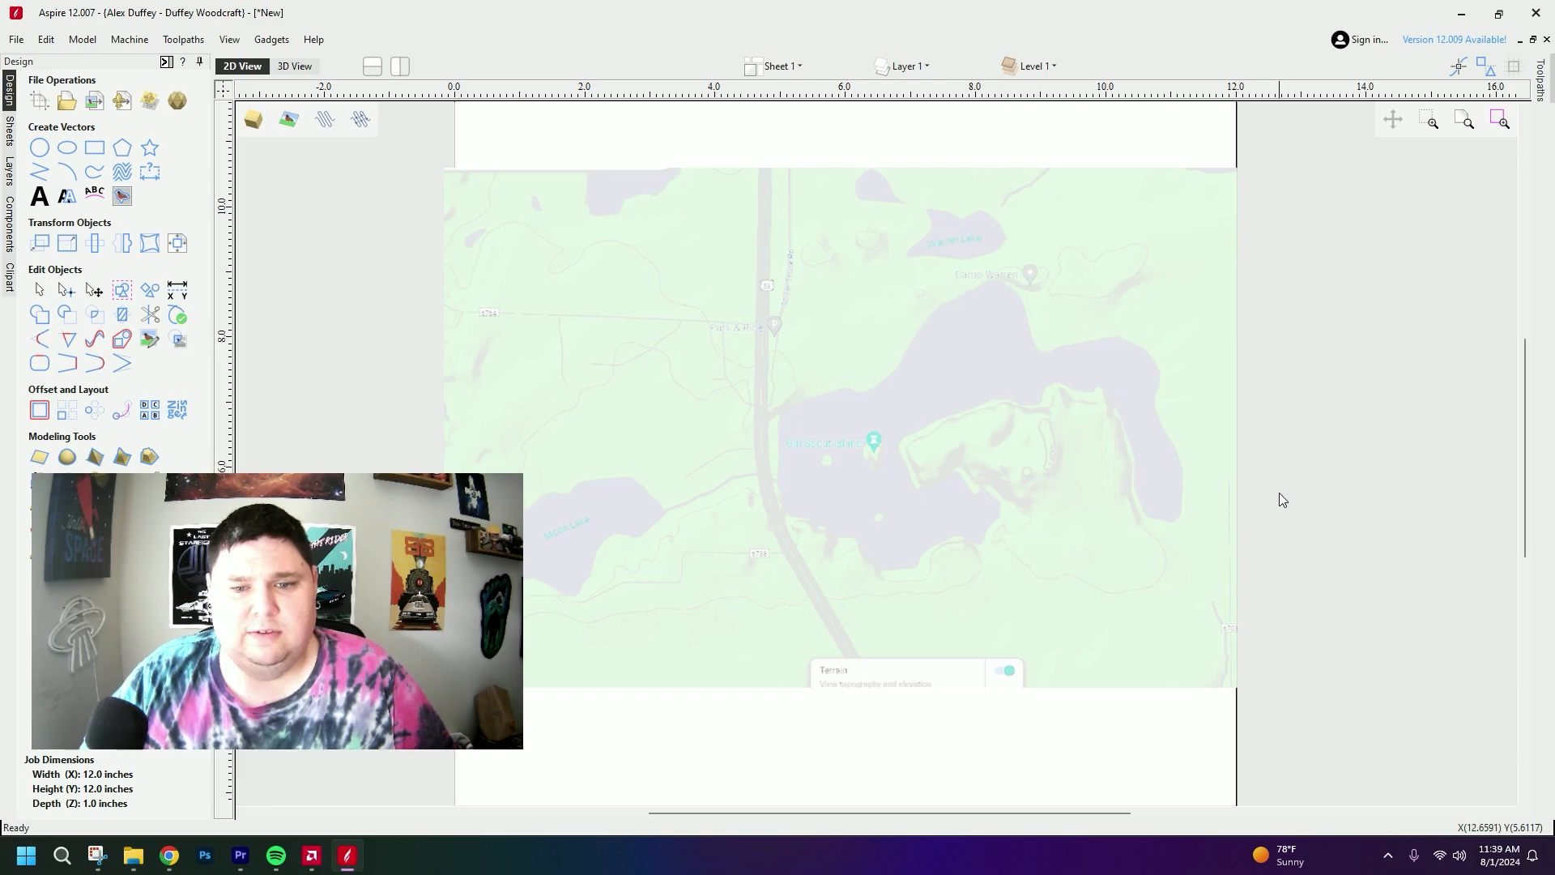
left_click(1068, 489)
left_click(1422, 426)
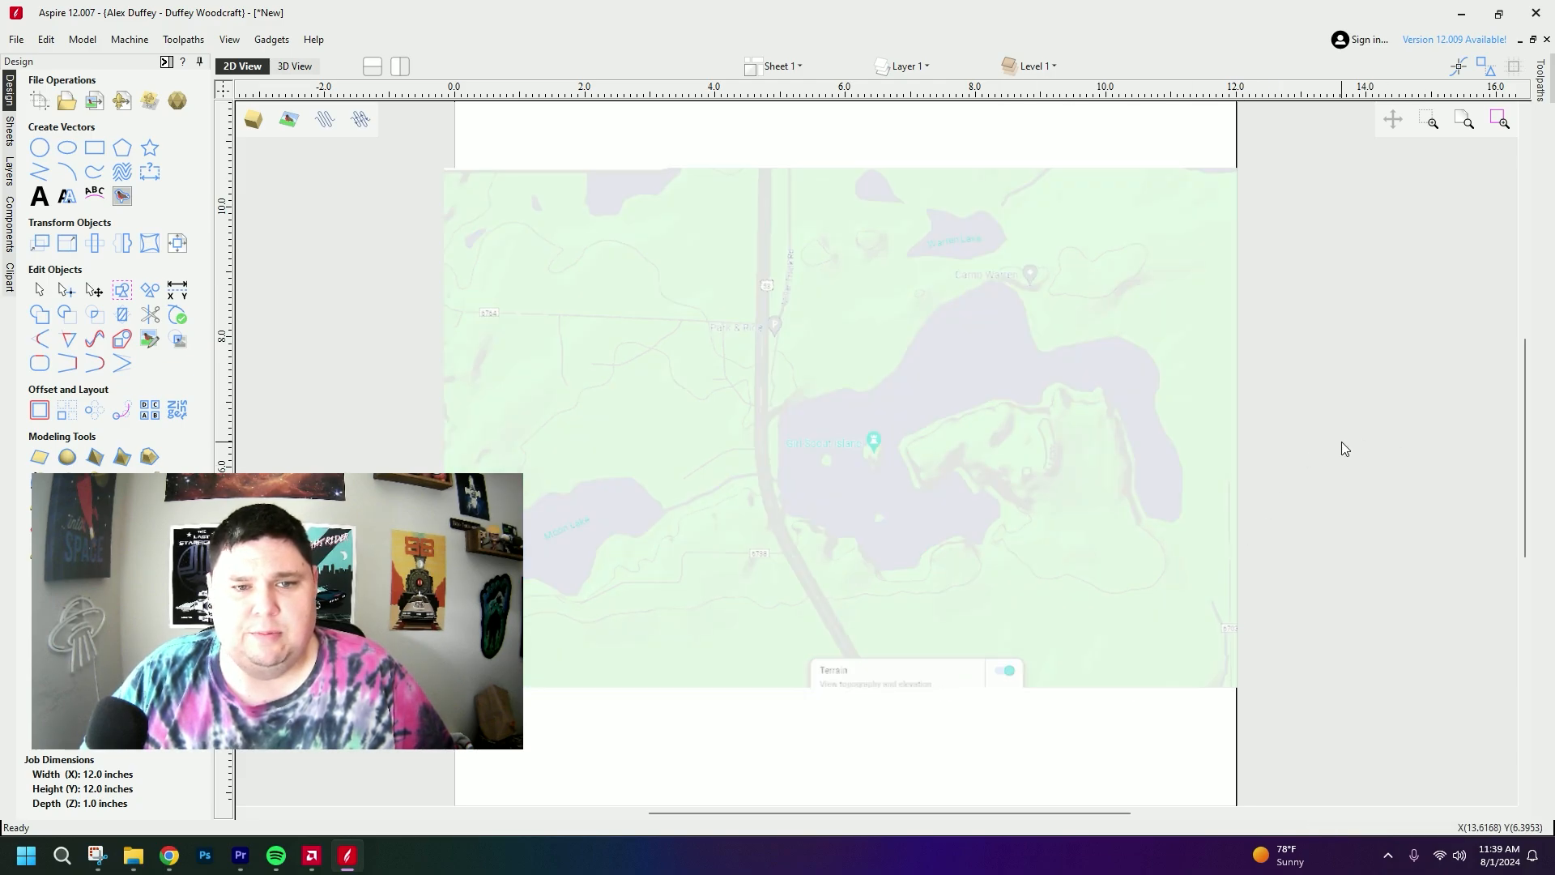
left_click(1188, 501)
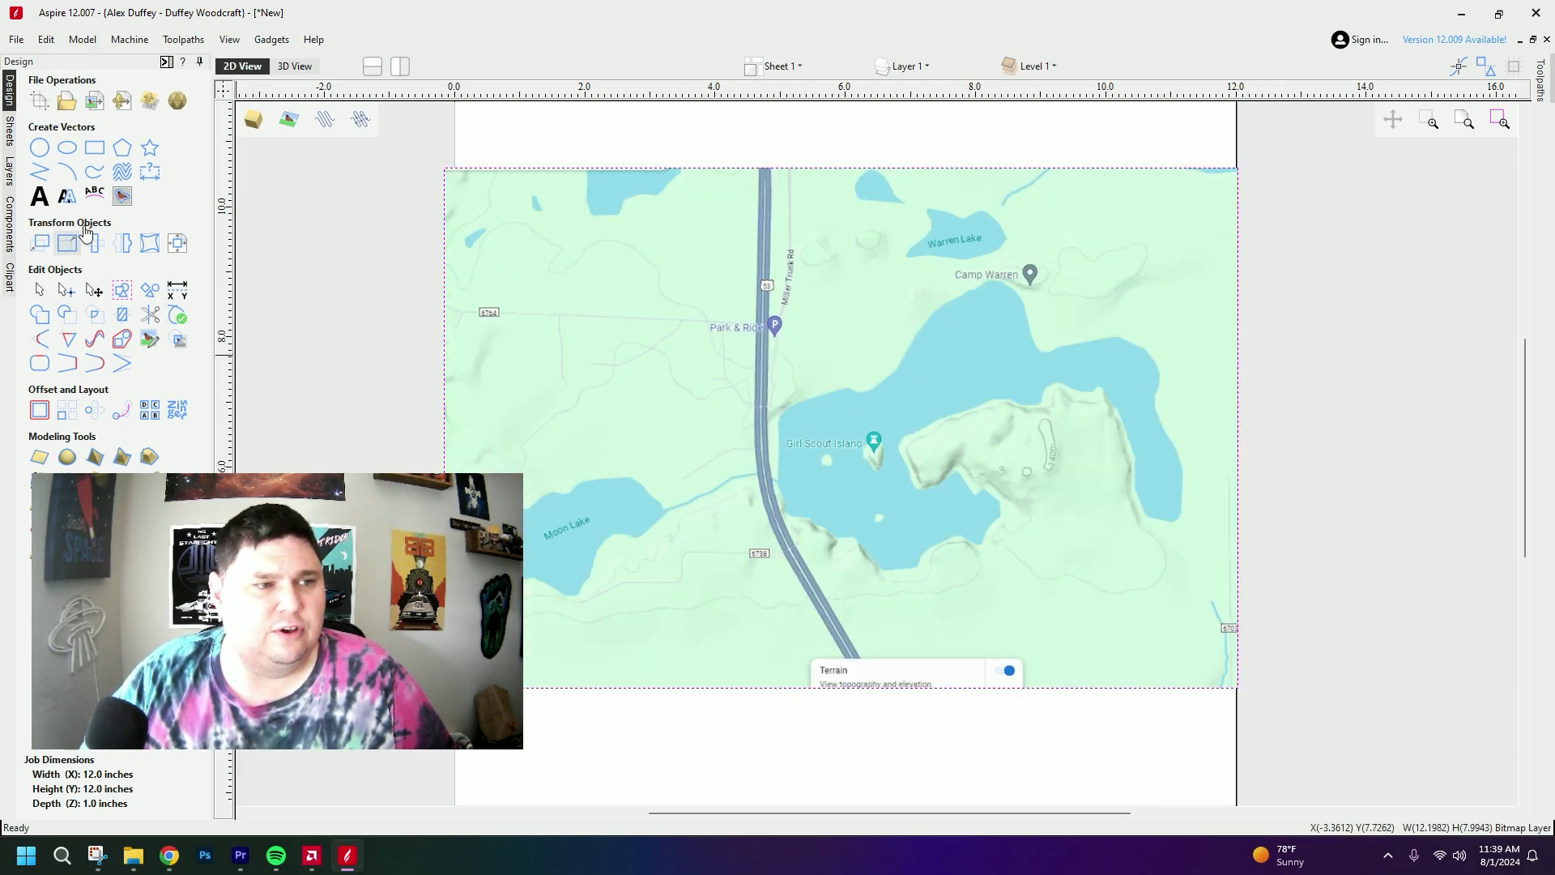
left_click(96, 177)
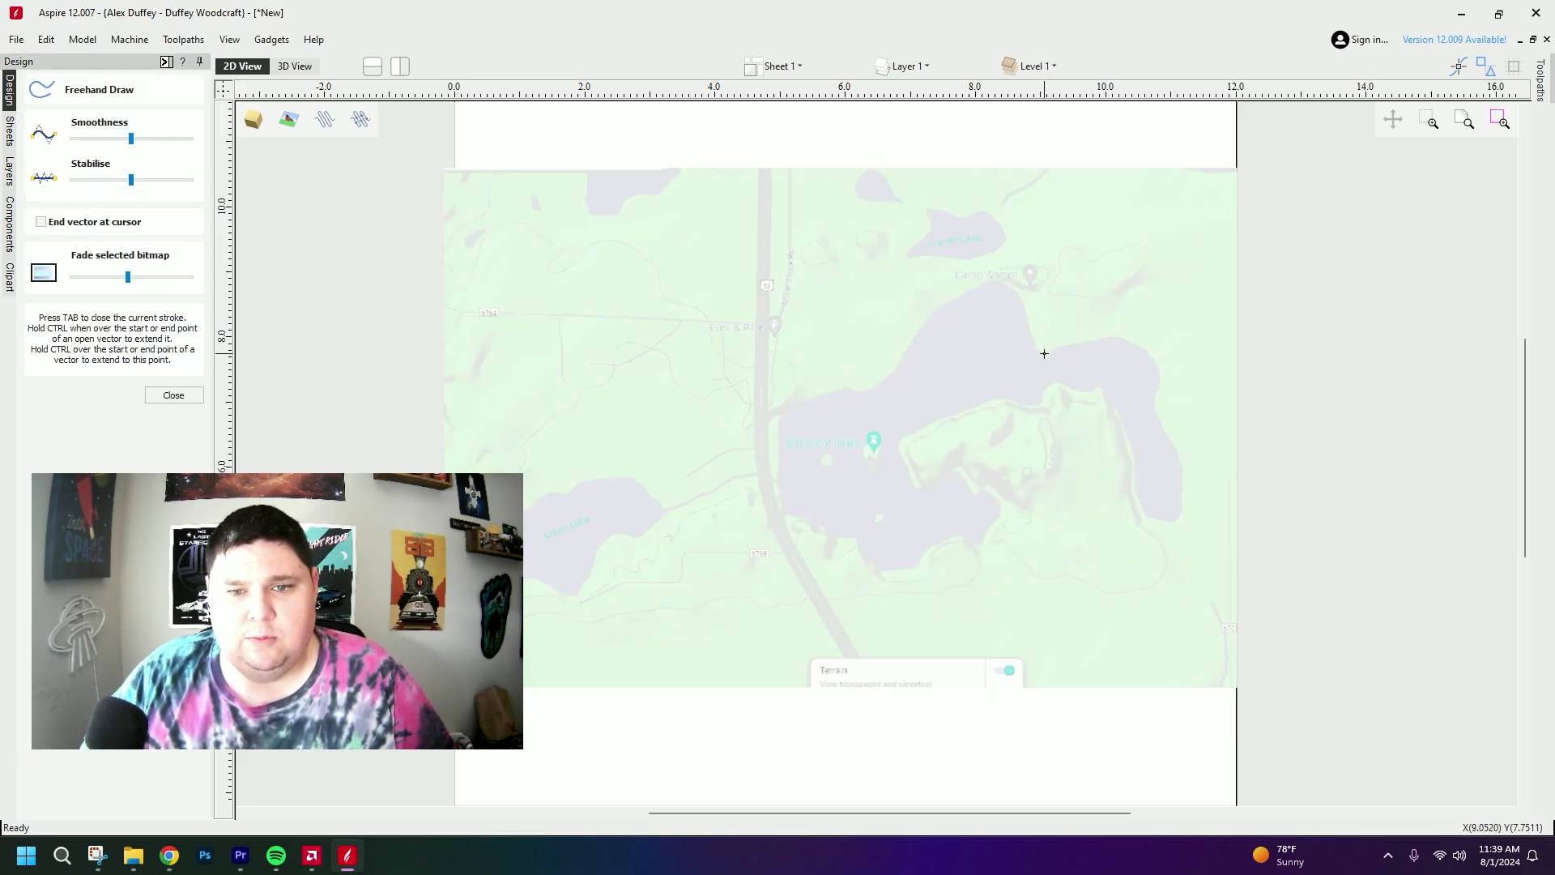
left_click_drag(1044, 354, 1031, 339)
mouse_move(1012, 283)
left_mouse_down()
mouse_move(960, 292)
mouse_move(894, 373)
mouse_move(790, 406)
left_mouse_up()
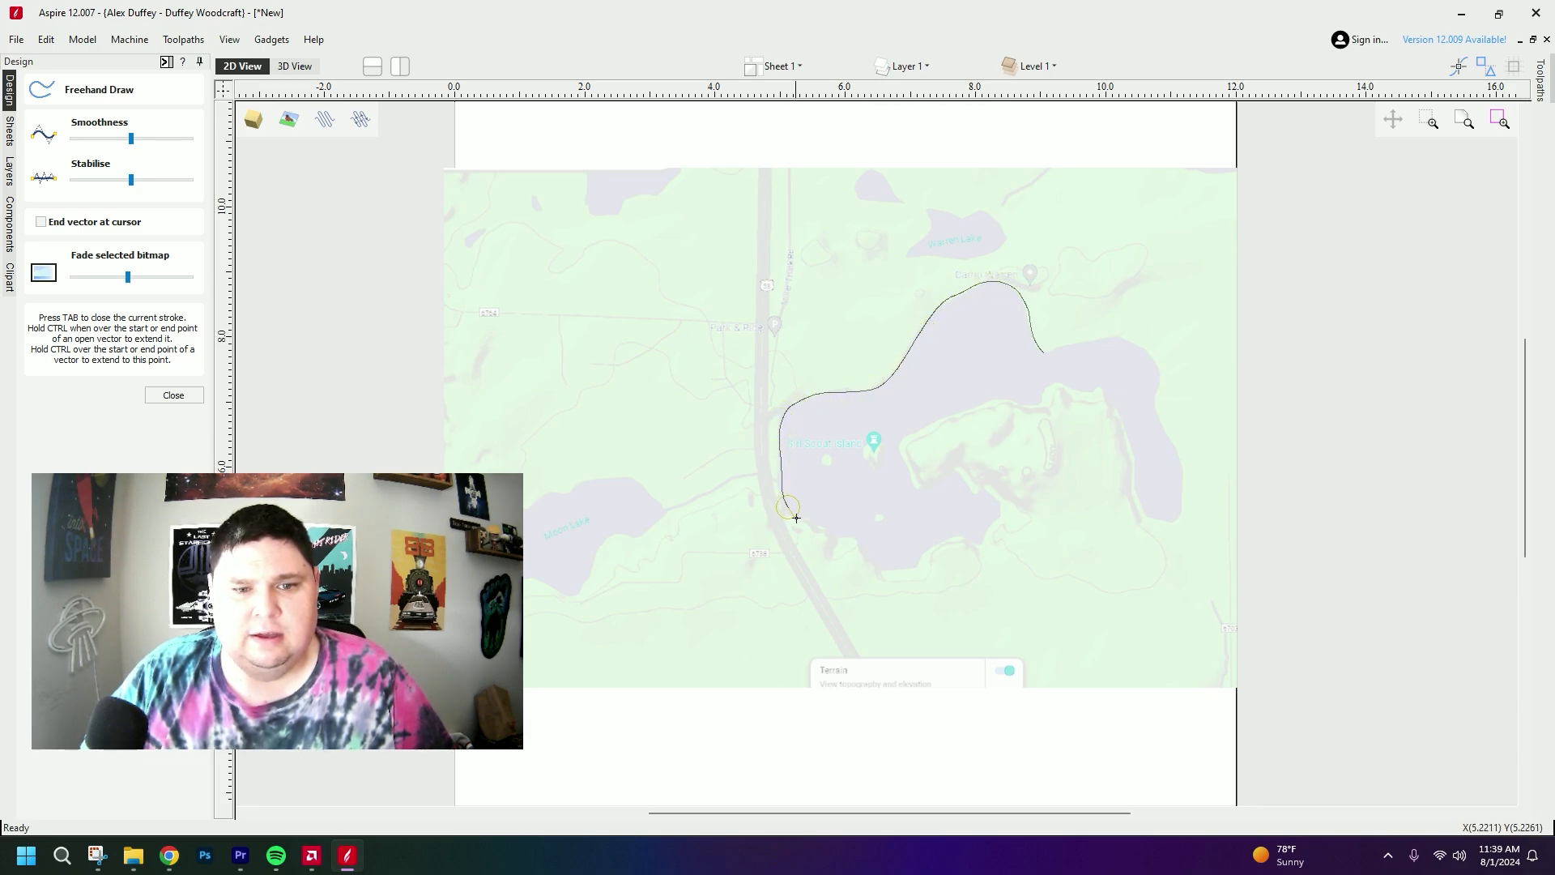
left_click_drag(796, 517, 929, 560)
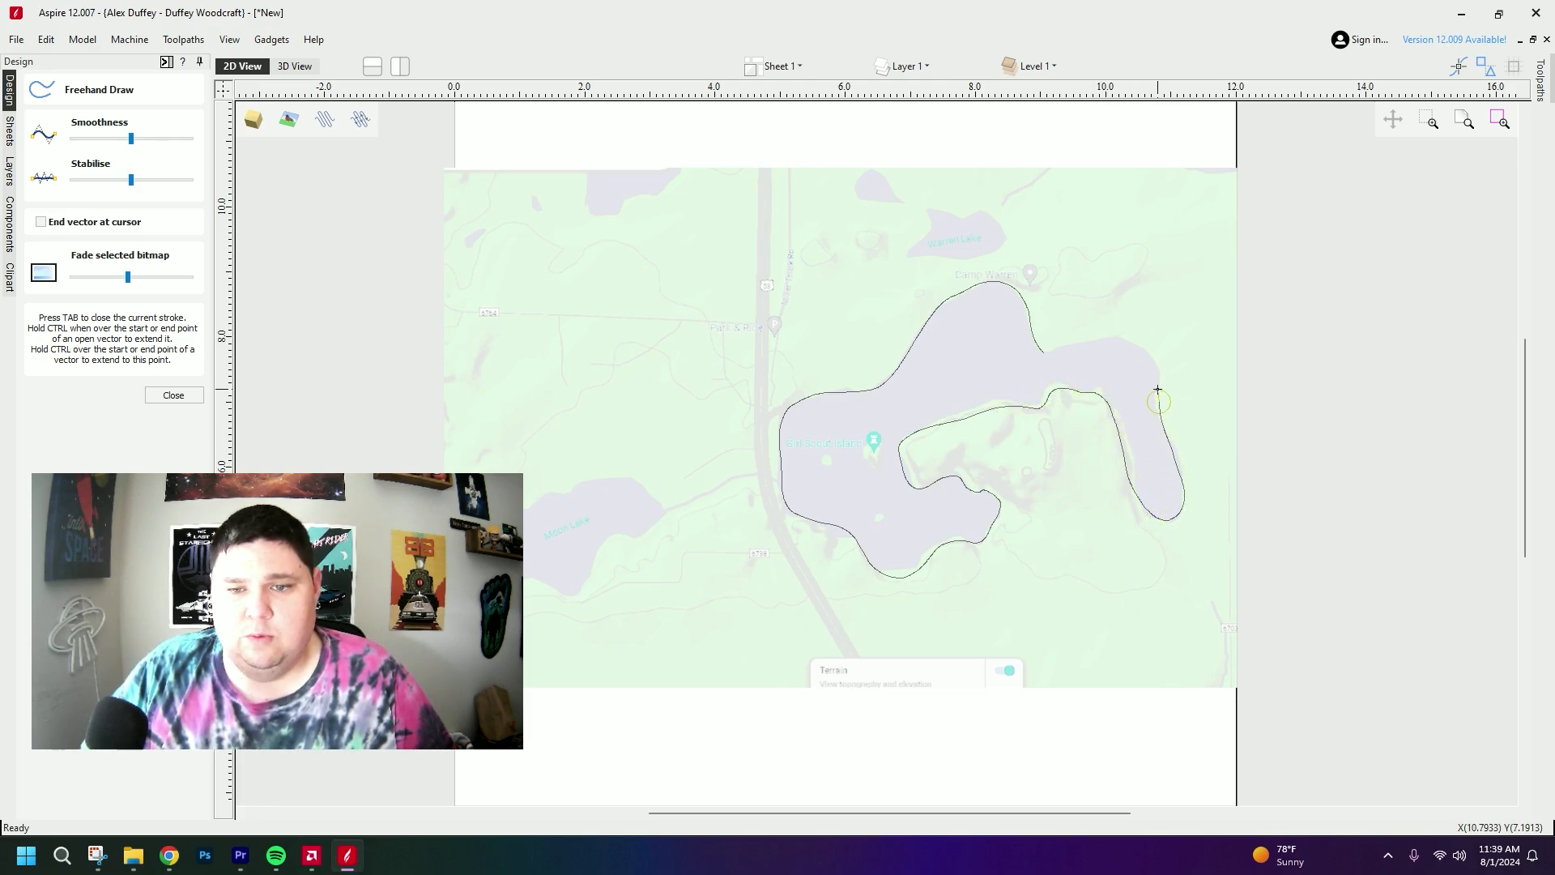
left_click_drag(1153, 351, 1040, 350)
- Trim the overlapping ends where the traced lake outline meets itself, rejoining the sections, and inspect the junction
scroll(1037, 359, "up", 15)
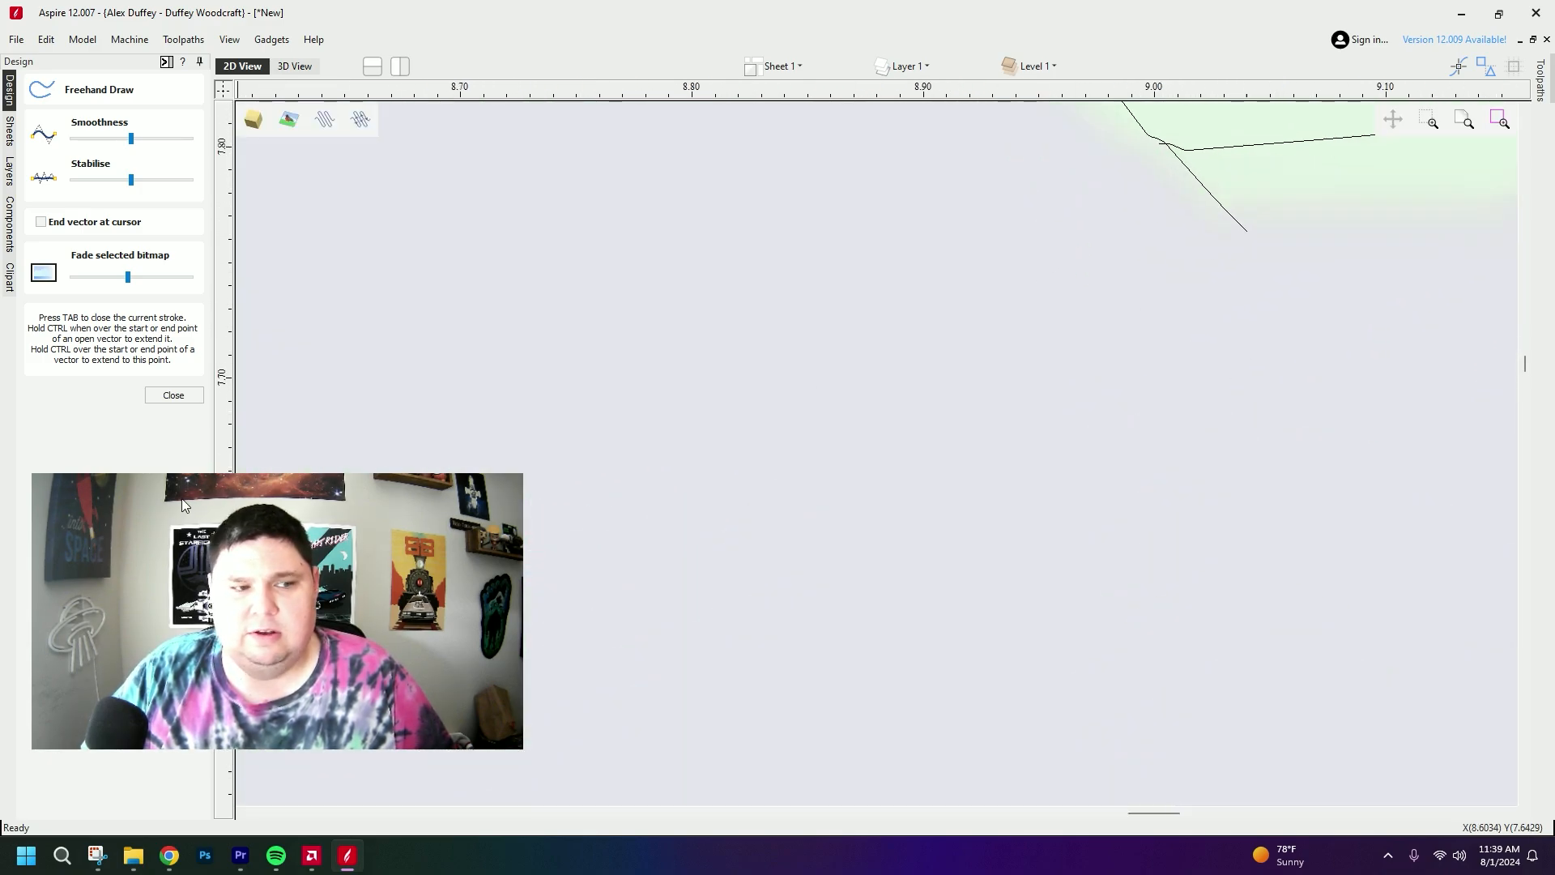
left_click(170, 396)
left_click(151, 316)
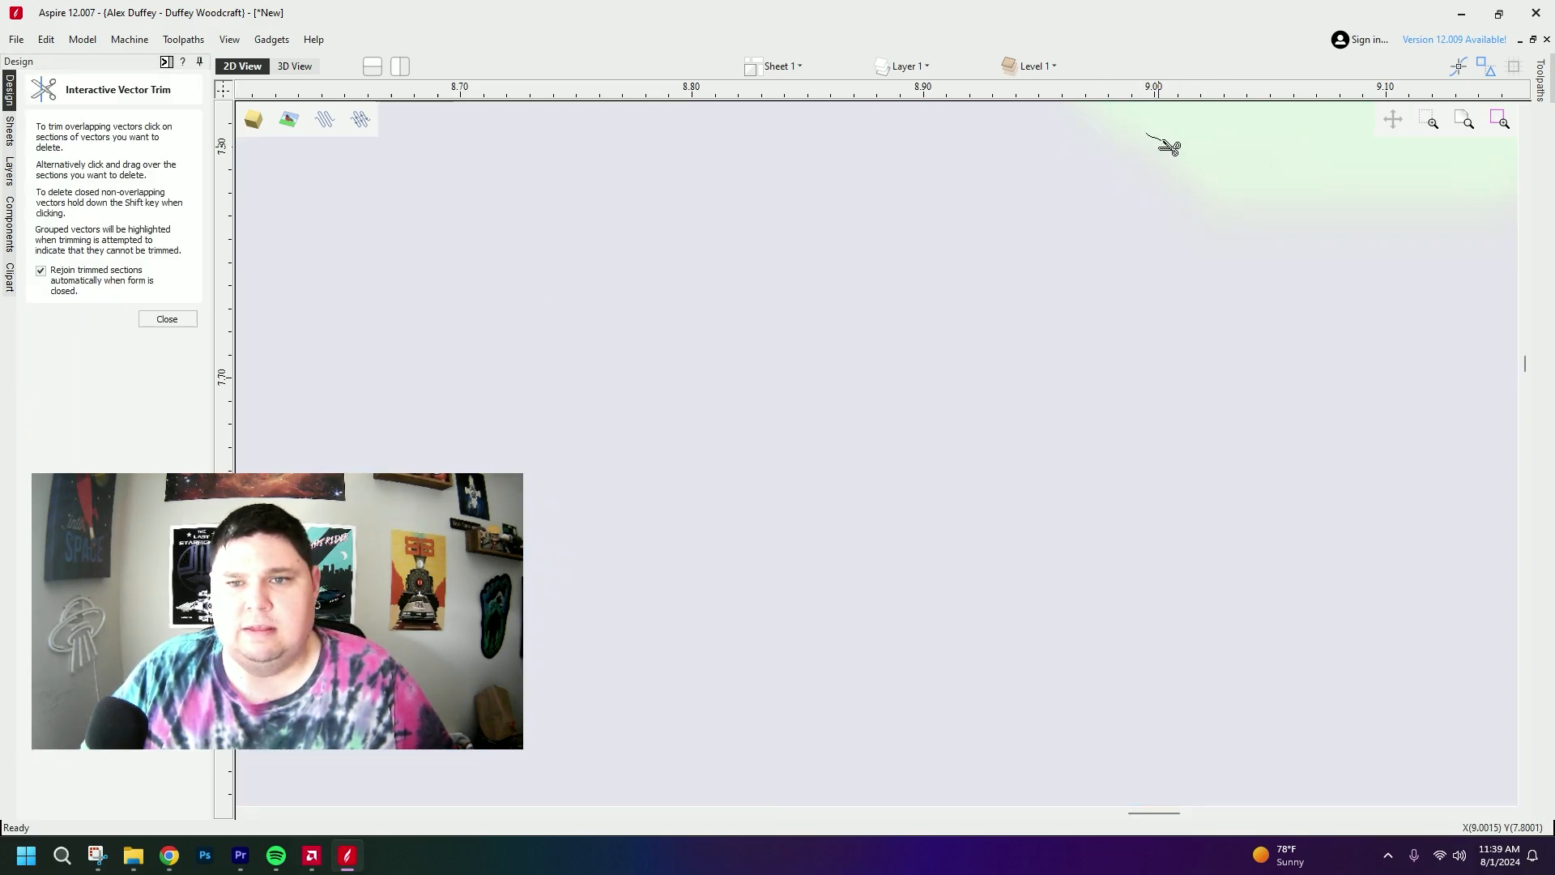
scroll(1170, 150, "up", 5)
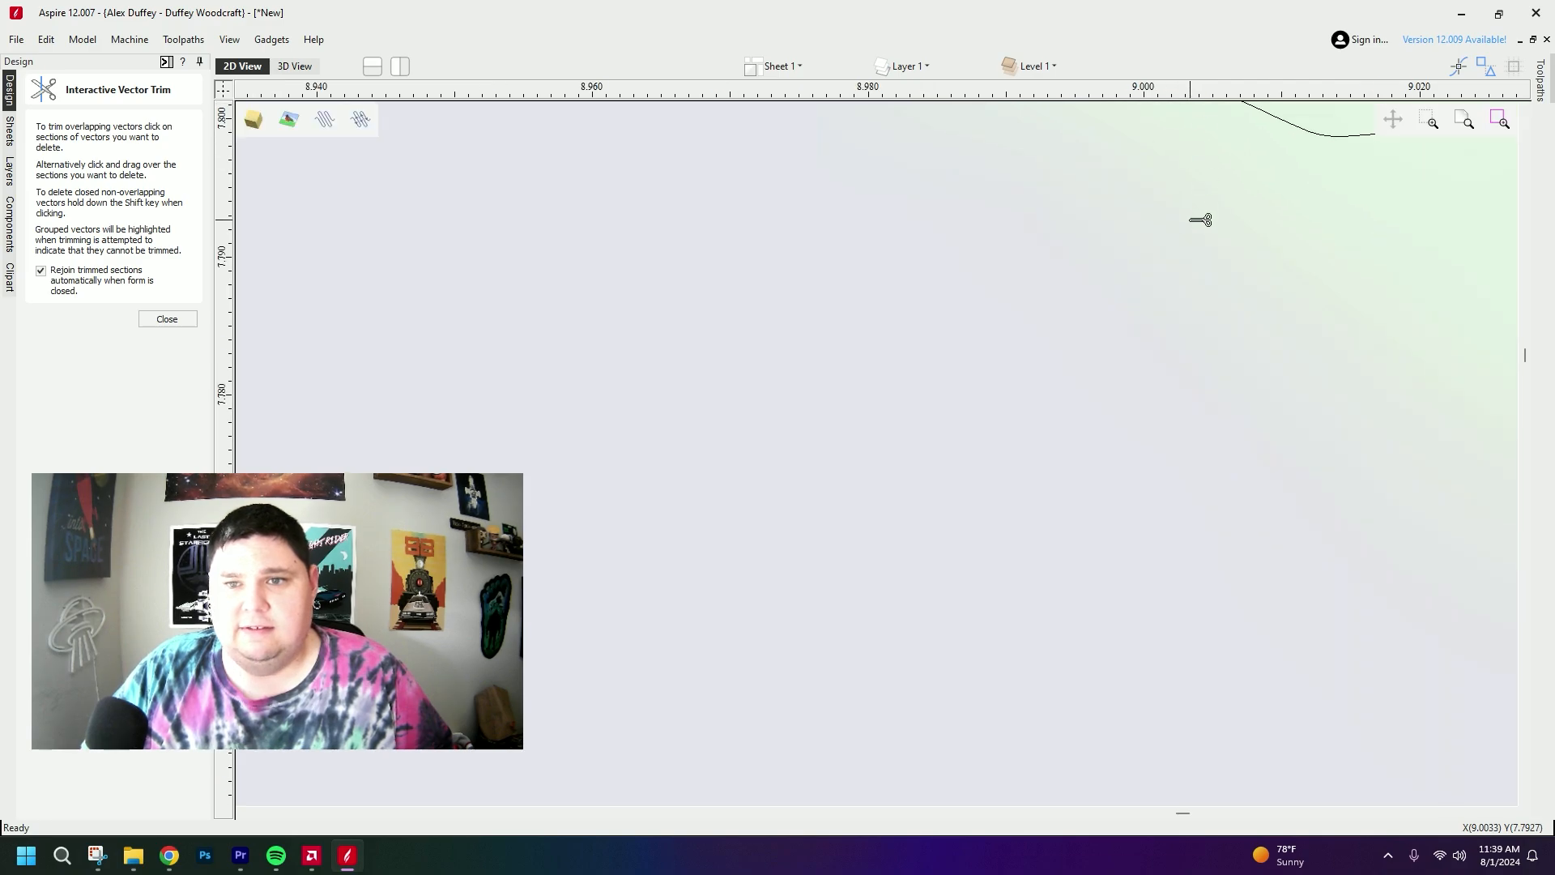
key("Escape")
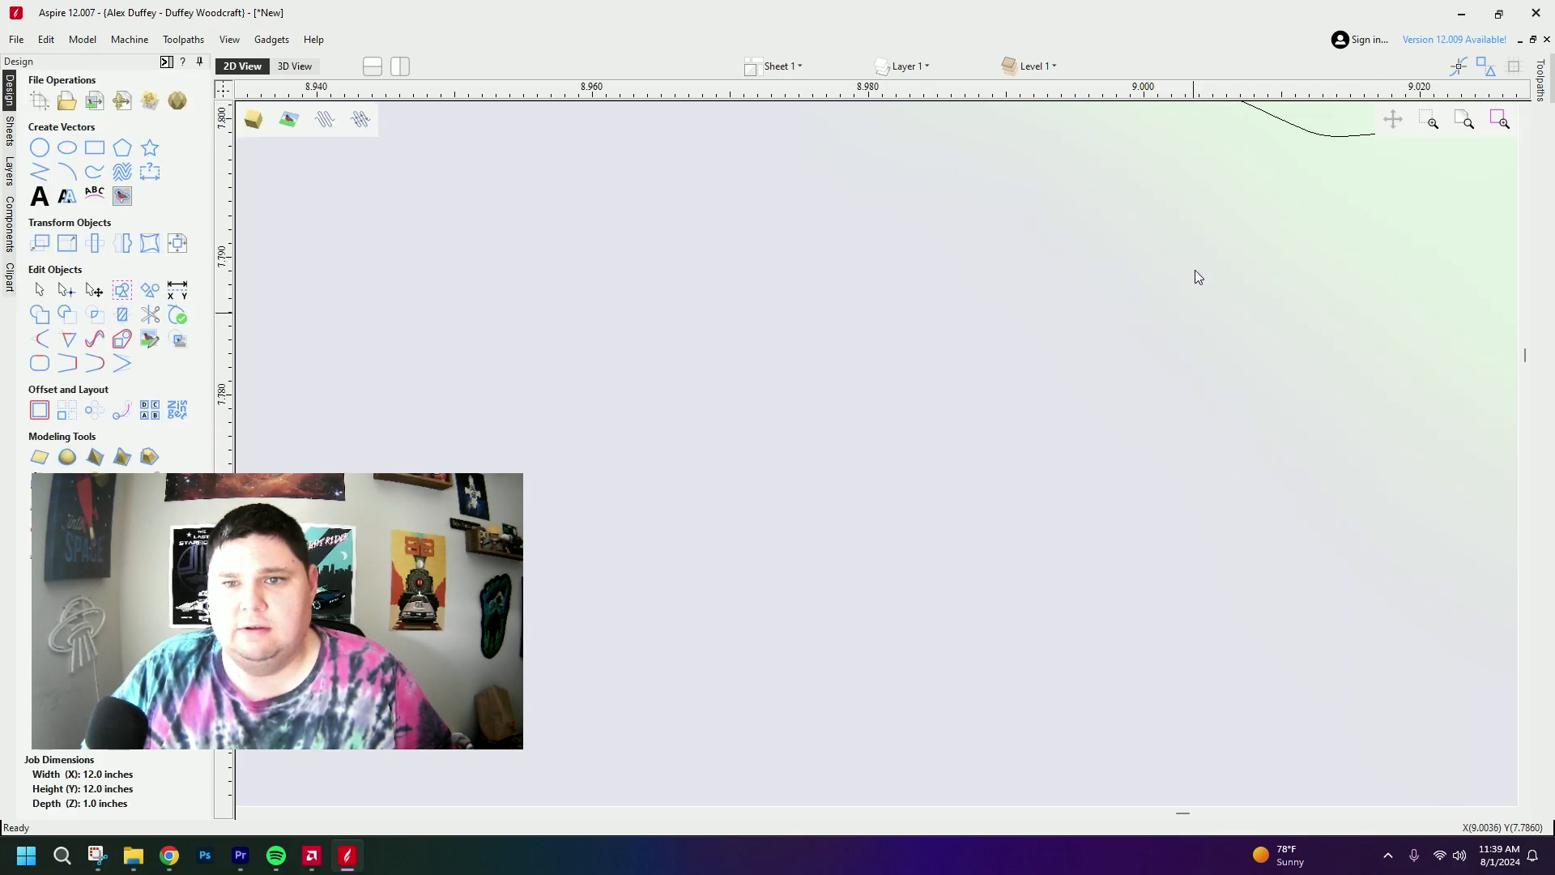
left_click(1198, 308)
middle_click_drag(1199, 307, 1153, 610)
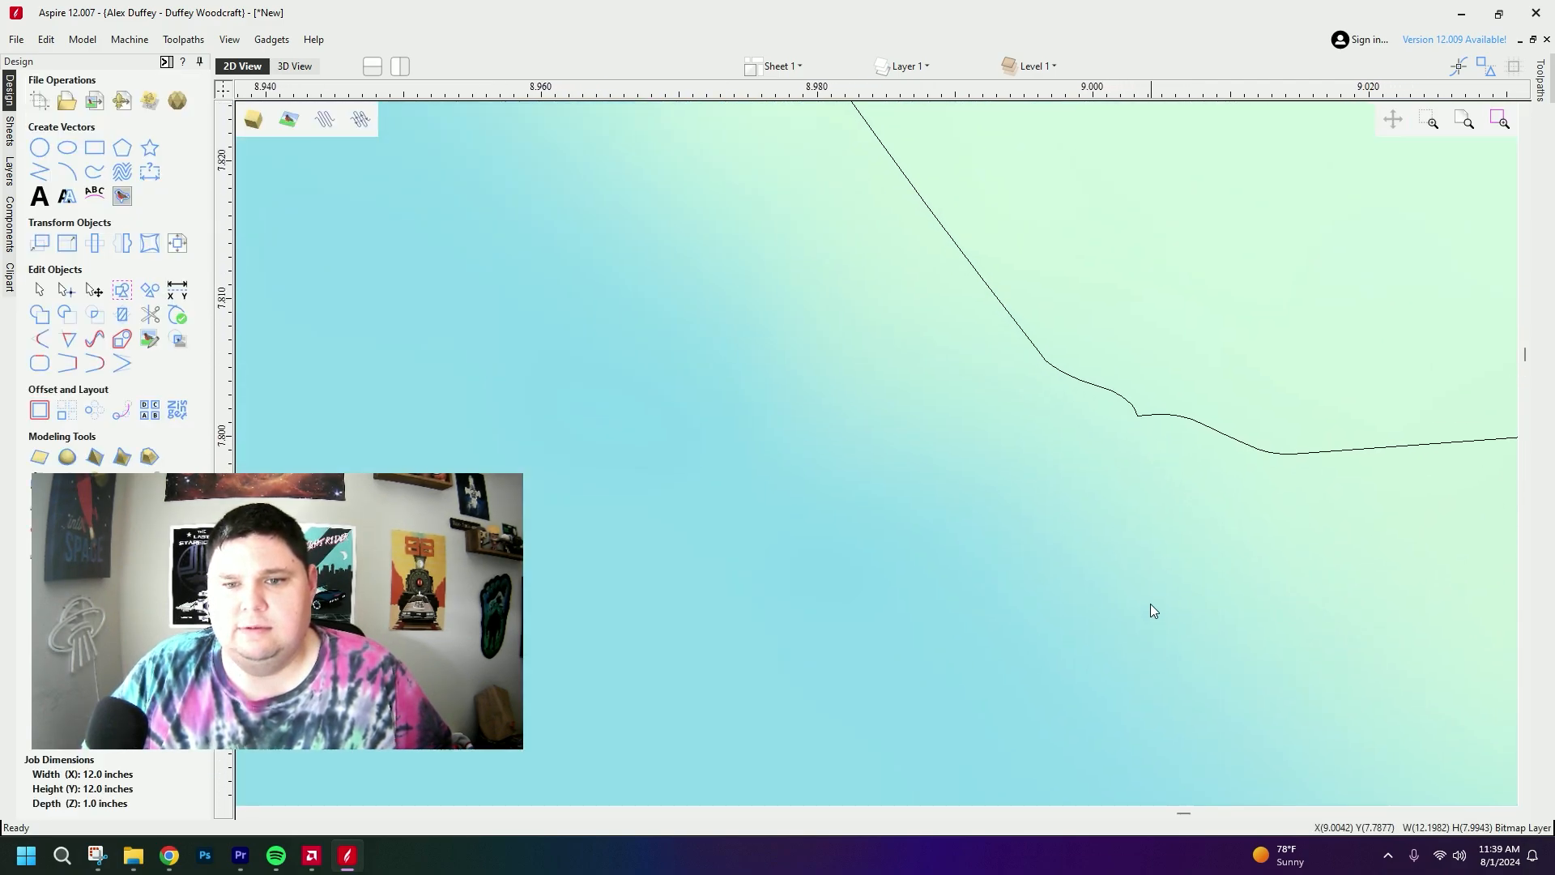
- Trace the shorelines of Moon Lake and Warren Lake on the map with Freehand Draw, overlapping the start and end of each outline
scroll(1053, 536, "down", 15)
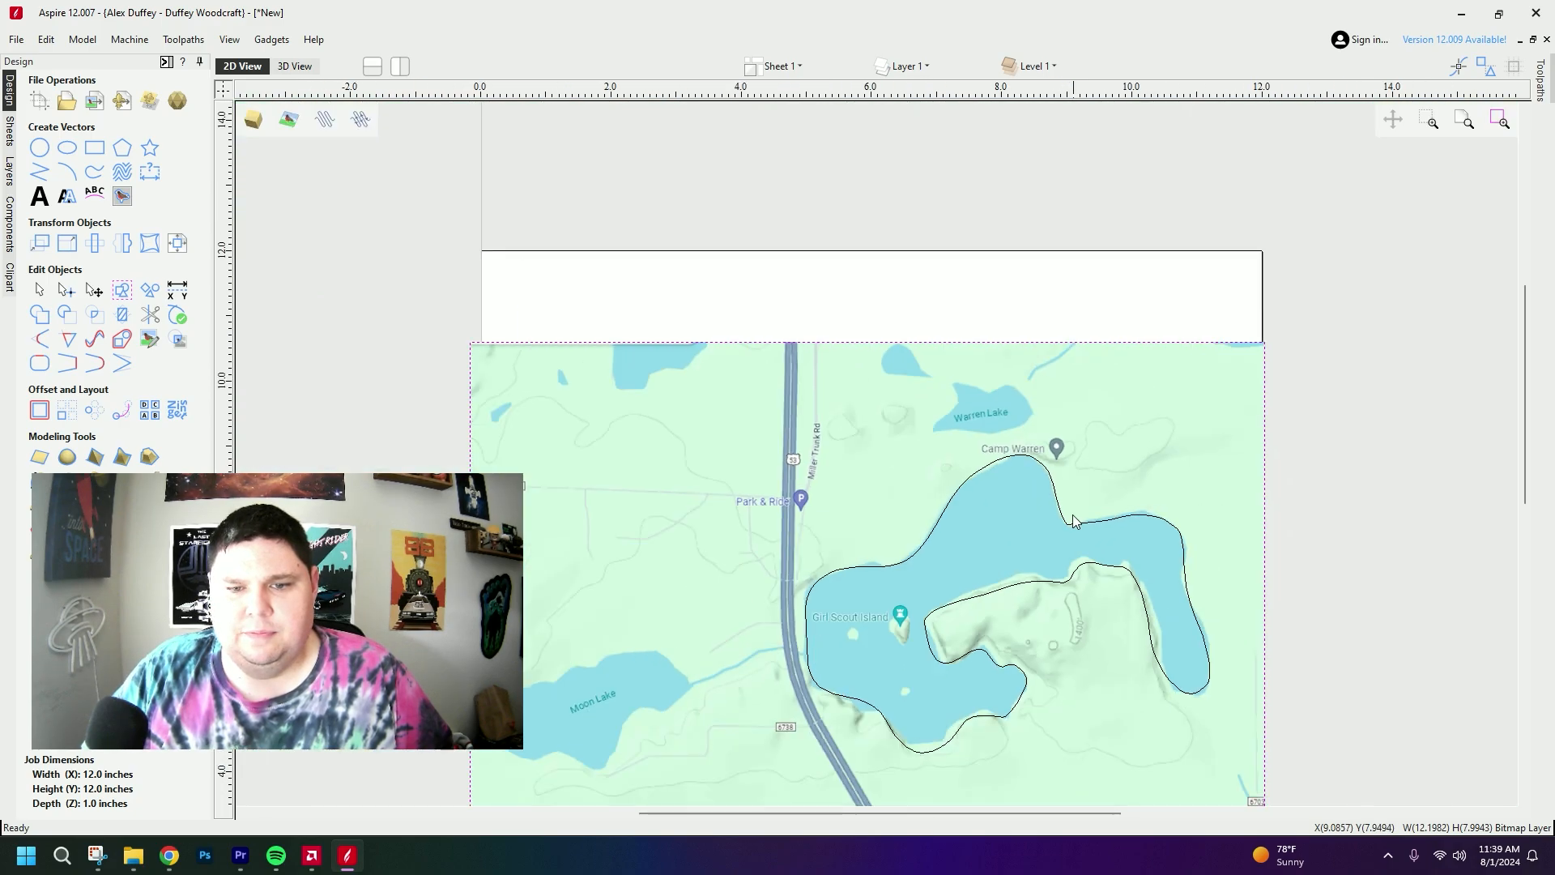
scroll(1053, 648, "down", 5)
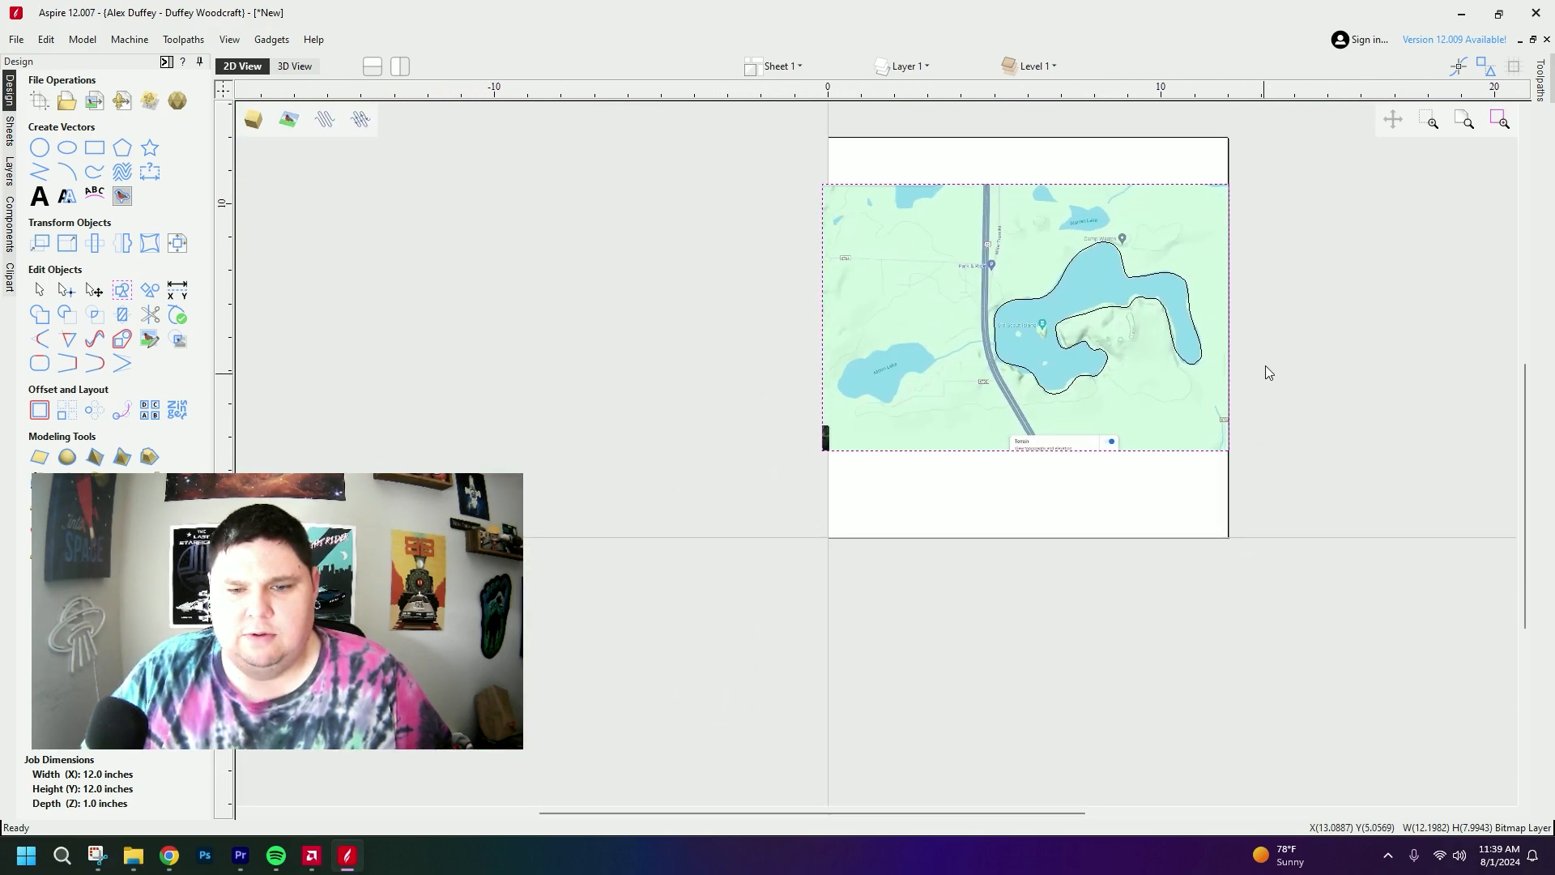
middle_click_drag(1266, 367, 1164, 449)
scroll(1164, 449, "up", 4)
scroll(1058, 450, "down", 1)
middle_click_drag(1058, 449, 1174, 489)
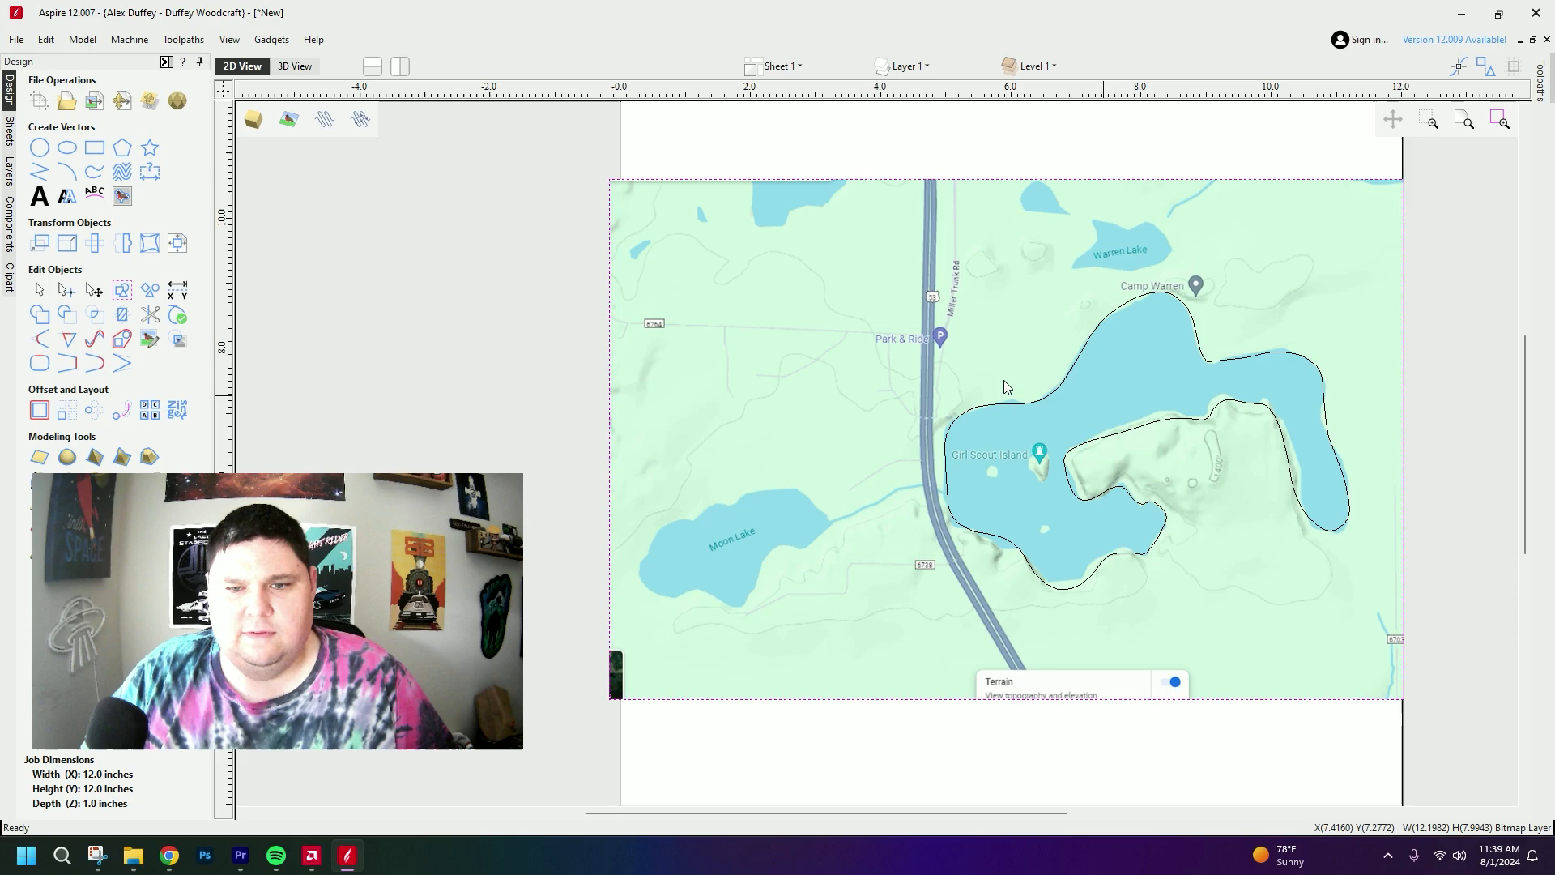
left_click(95, 178)
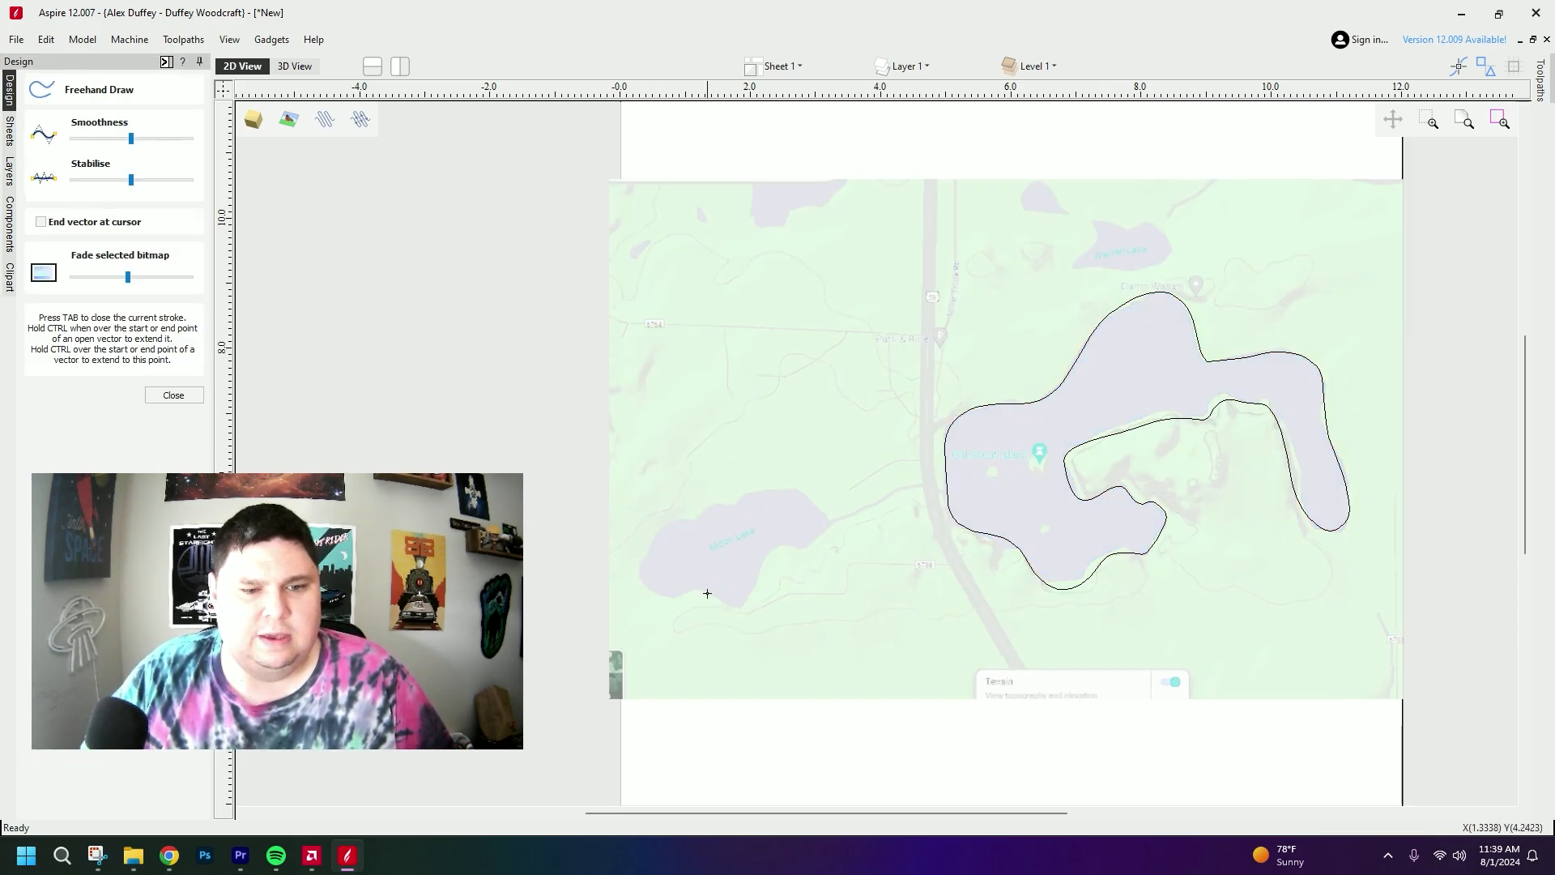
left_click_drag(707, 593, 715, 598)
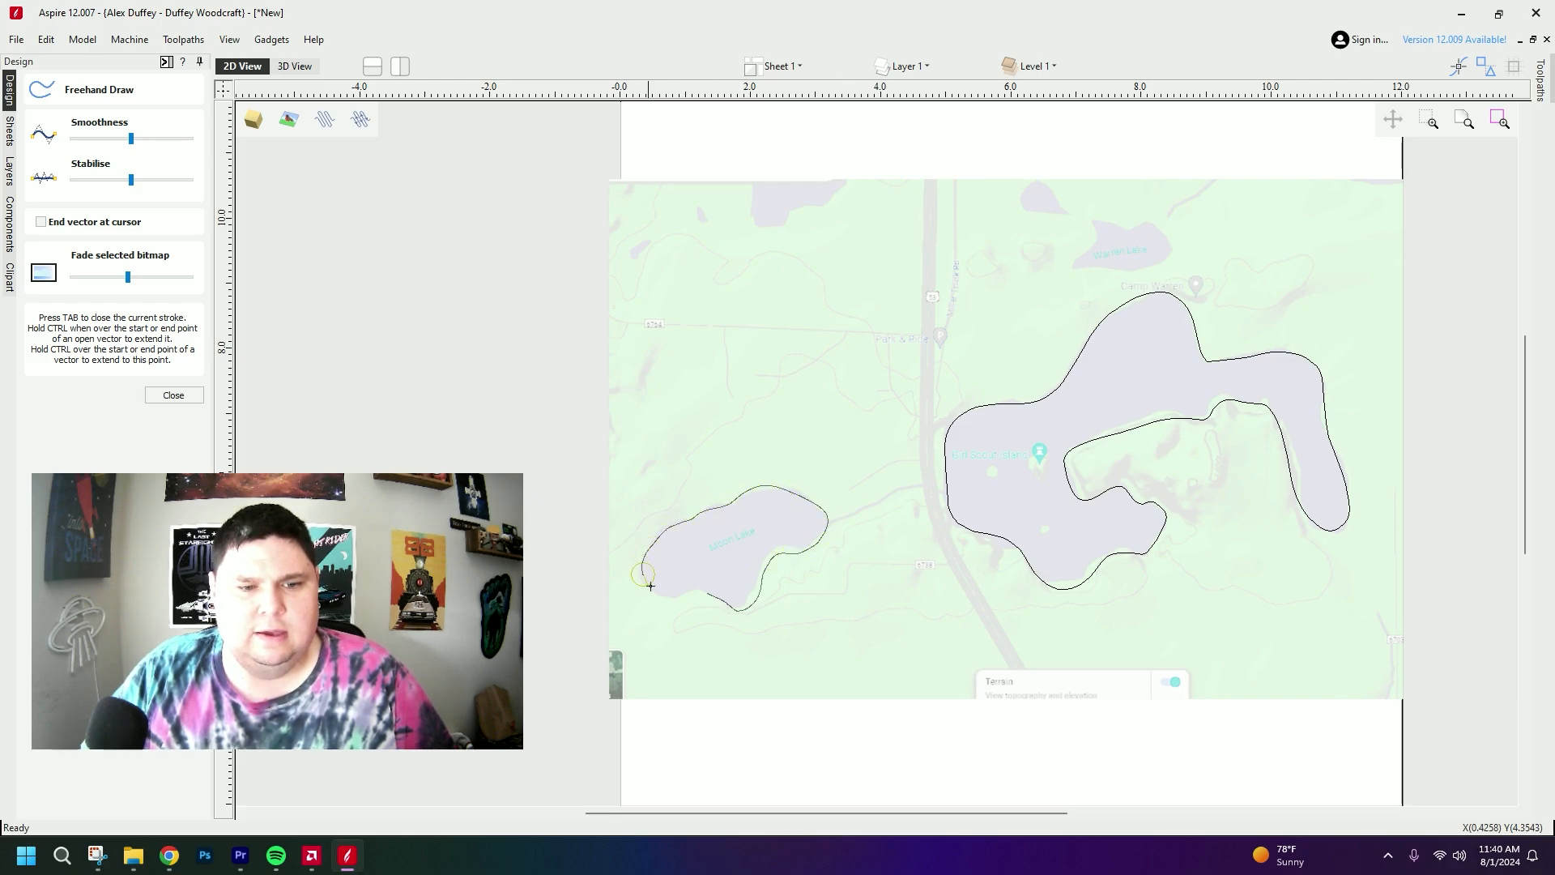
left_click_drag(727, 618, 724, 608)
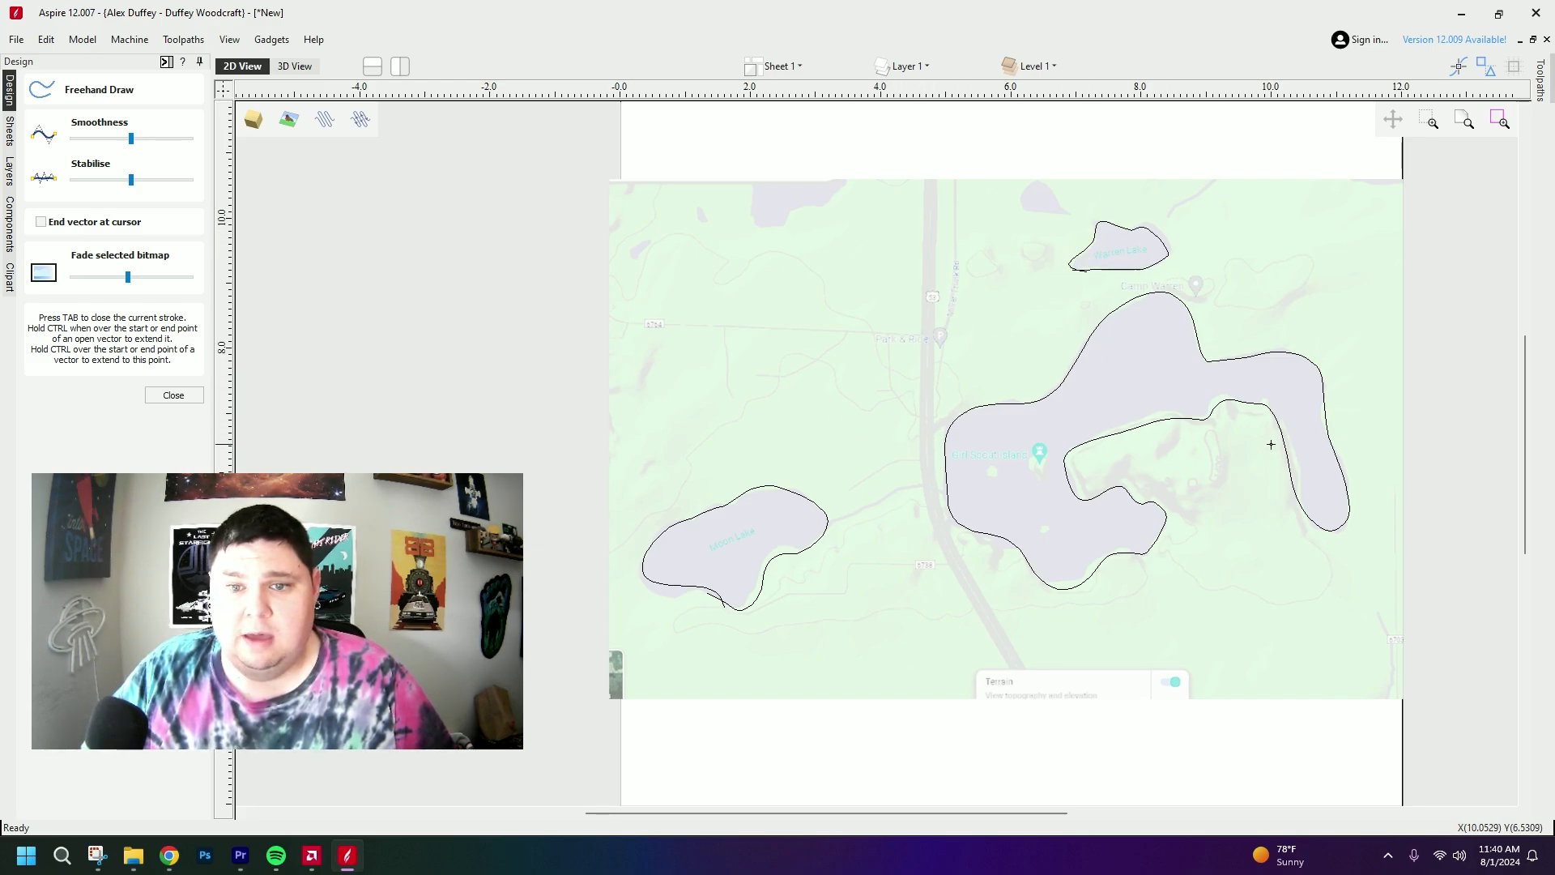
- Trim the overlapping ends at the southwest corner of the Warren Lake outline with Interactive Vector Trim
scroll(1071, 268, "up", 5)
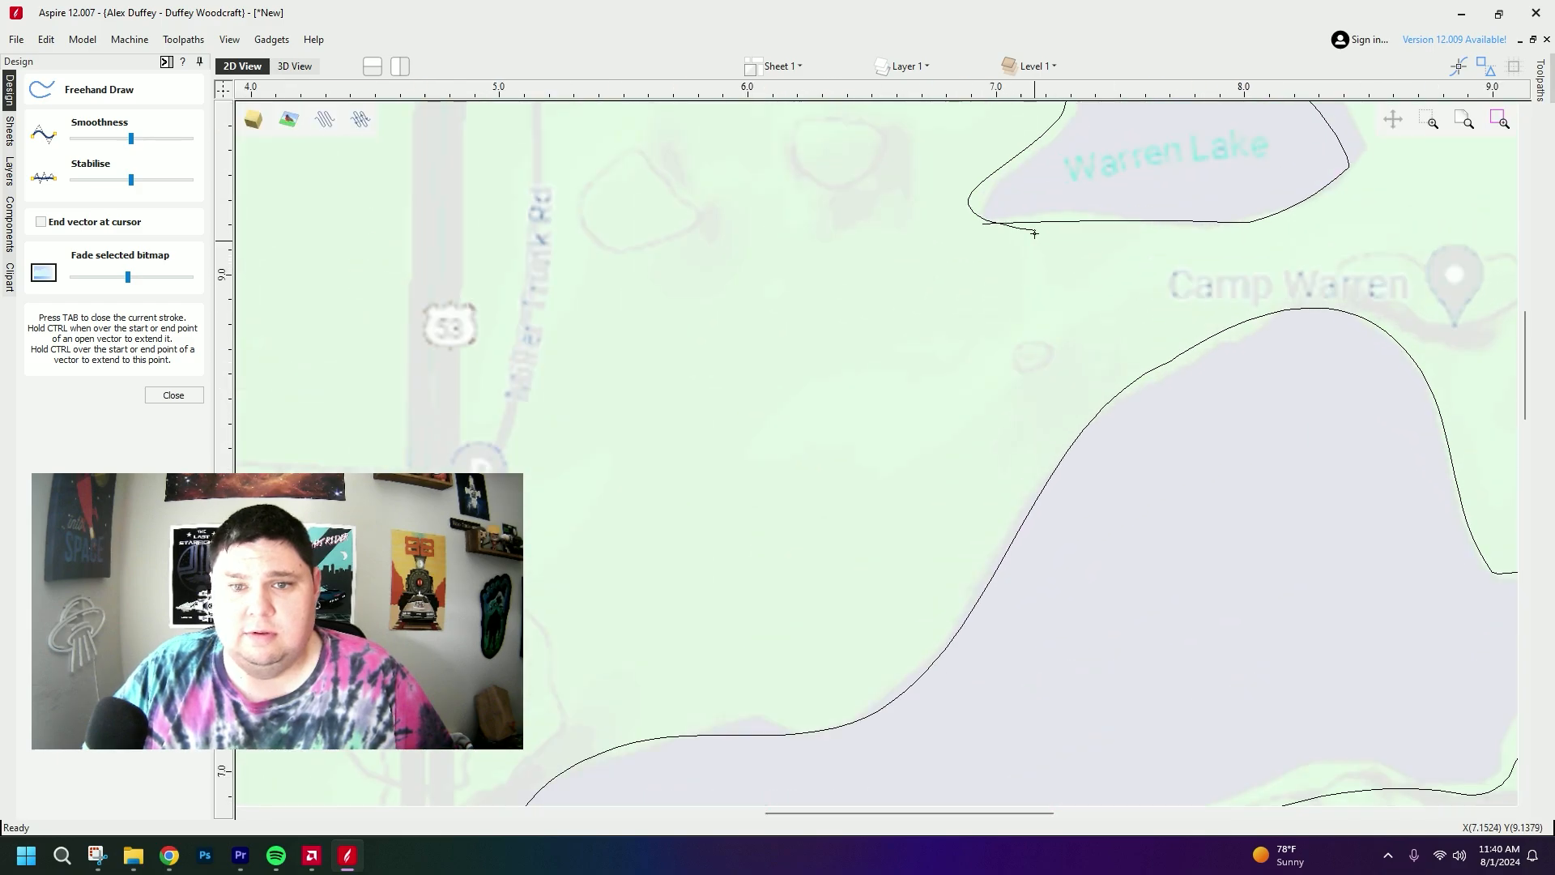
left_click(173, 395)
left_click(150, 317)
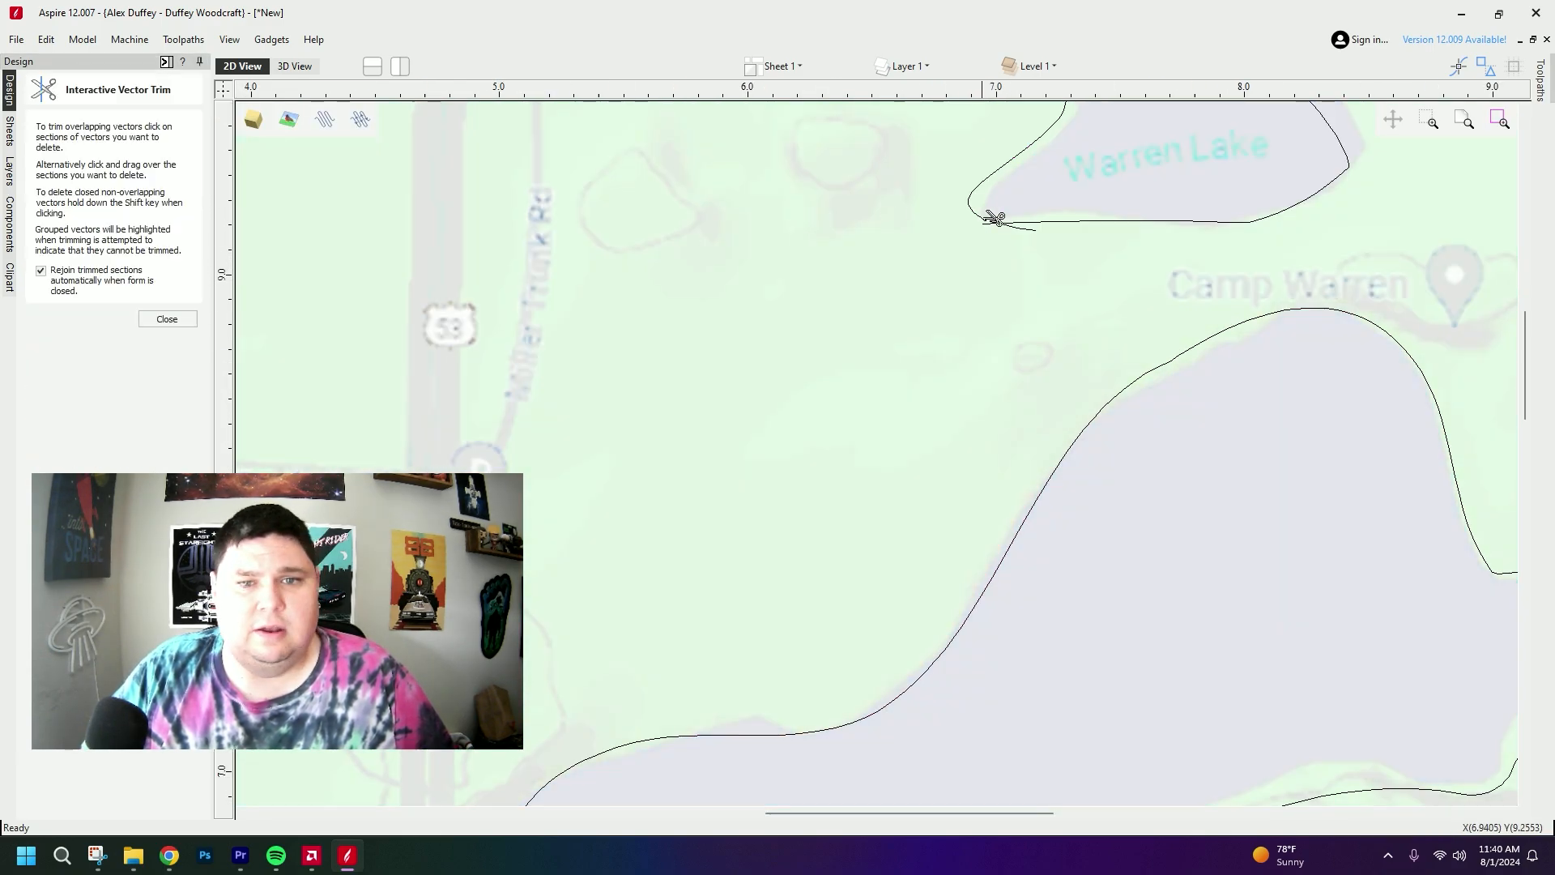
scroll(992, 234, "up", 3)
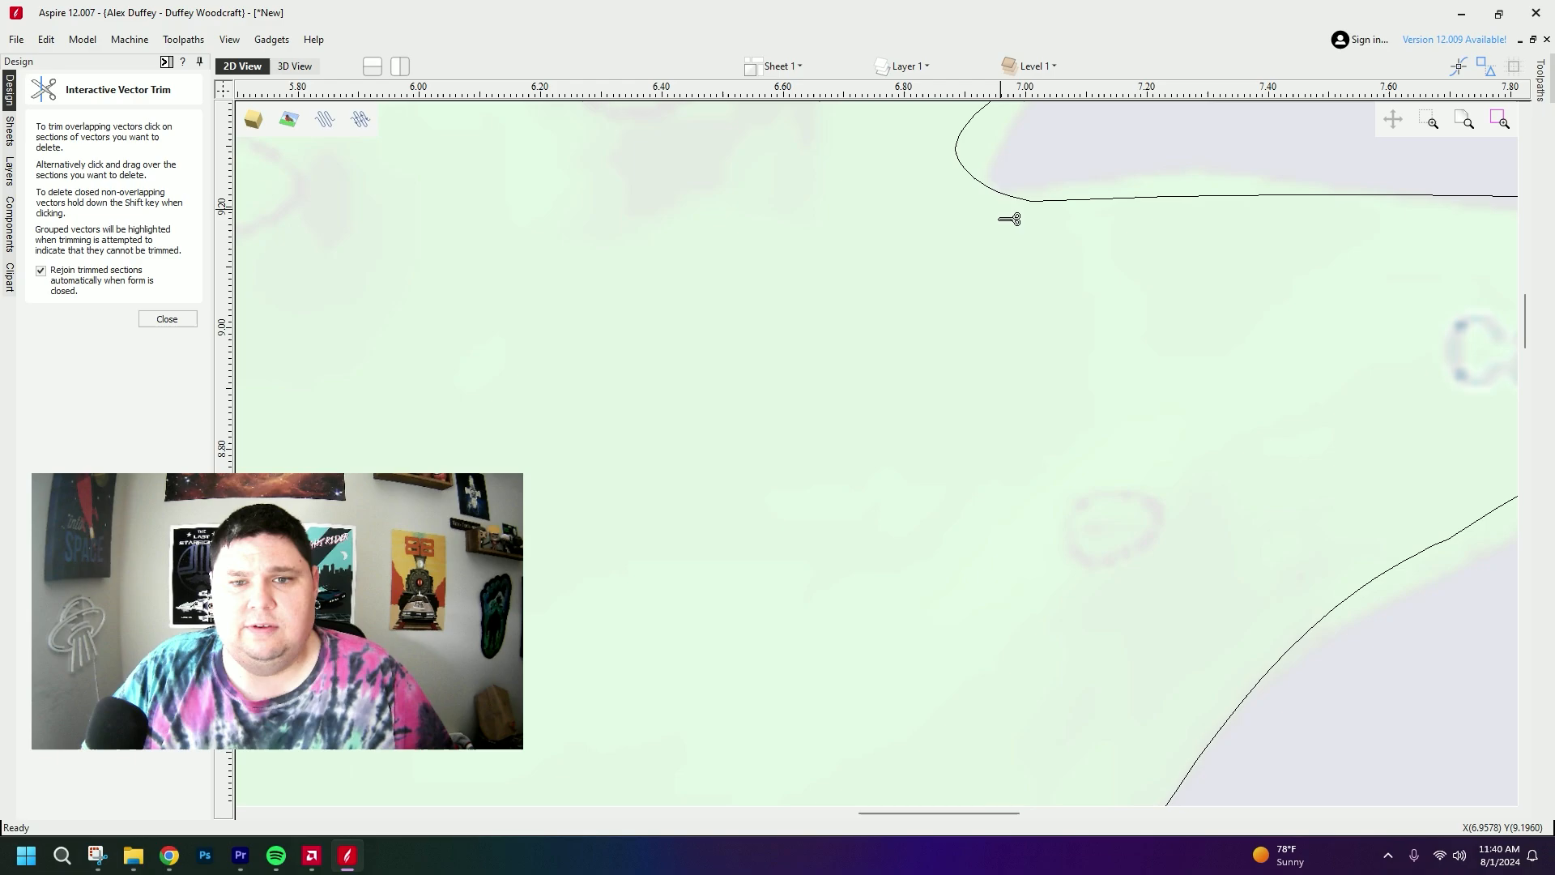
- Trim the overlapping ends on the south shore of the Moon Lake outline, rejoin the trimmed sections and check all three lake outlines
scroll(1000, 221, "down", 5)
middle_click_drag(804, 363, 1268, 78)
middle_click_drag(722, 526, 1288, 7)
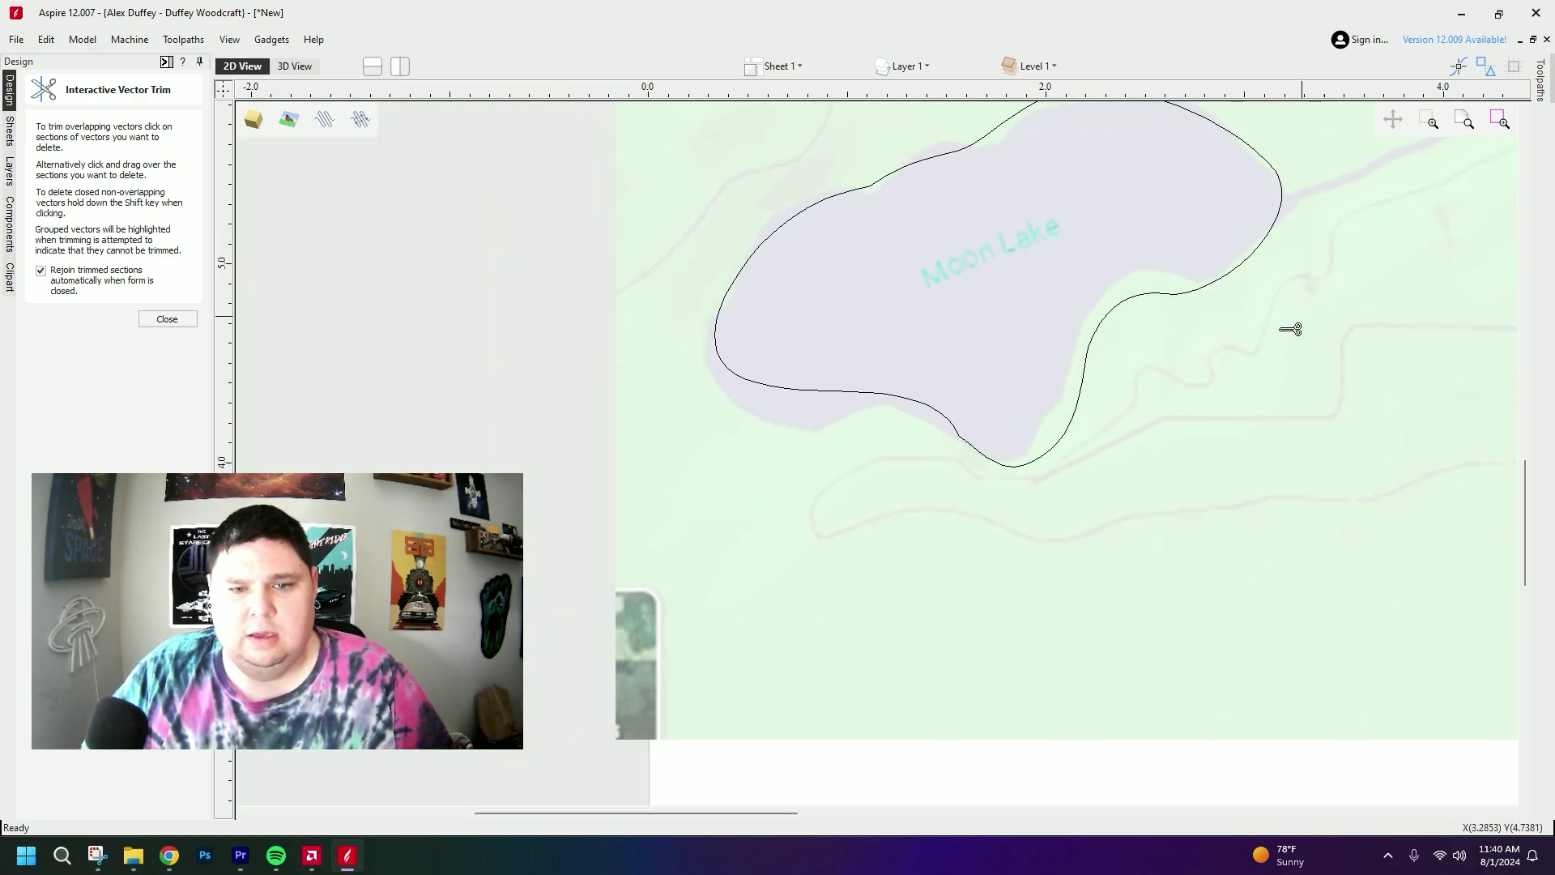
scroll(945, 420, "down", 6)
scroll(918, 384, "up", 1)
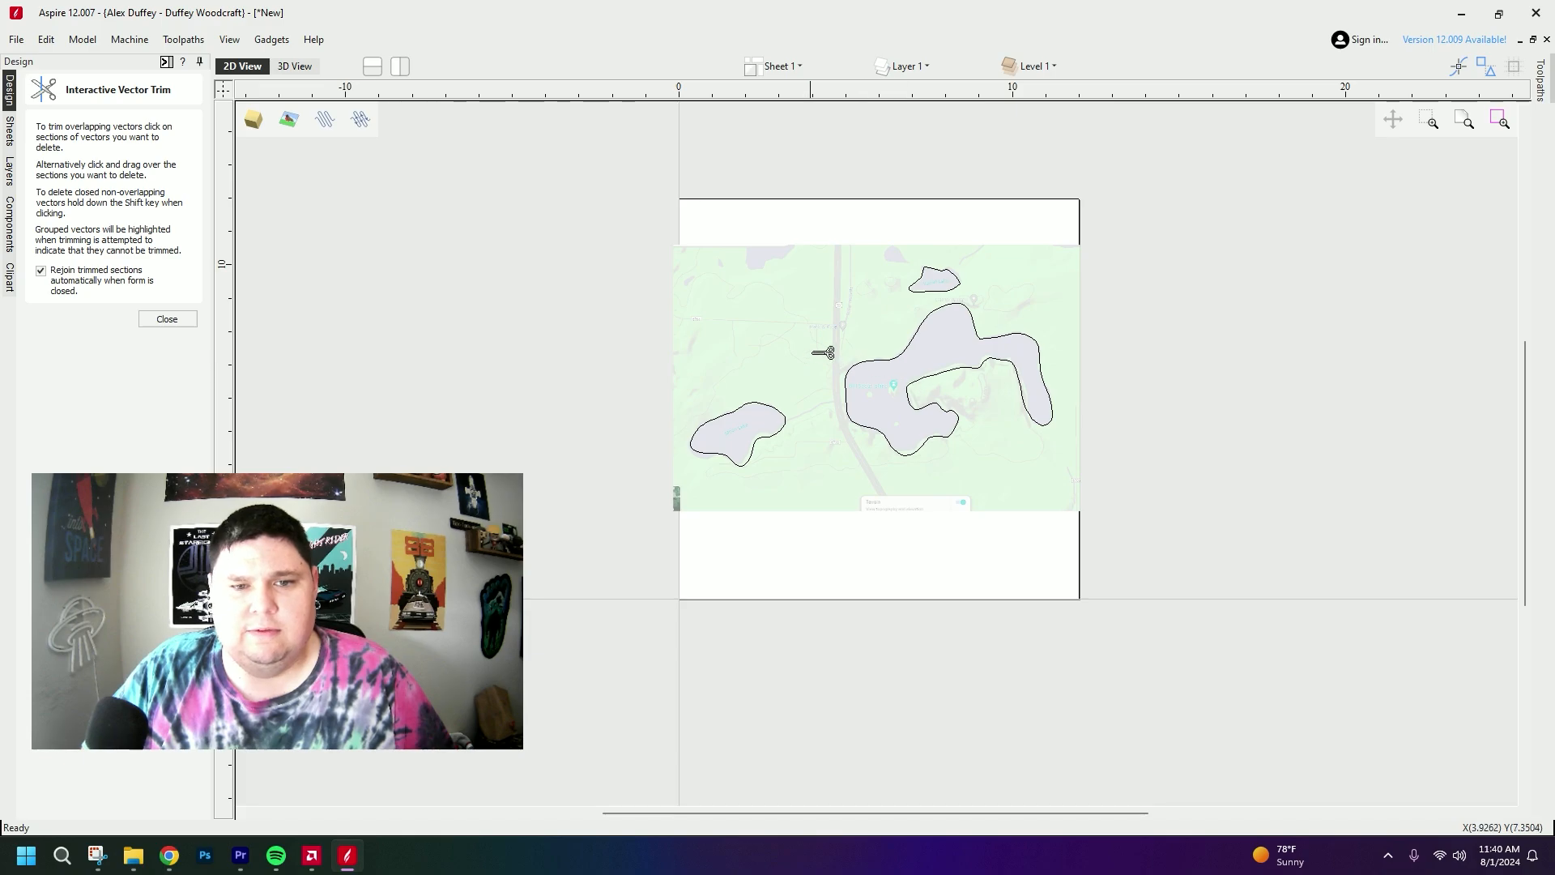
scroll(823, 352, "up", 2)
middle_click_drag(834, 364, 861, 446)
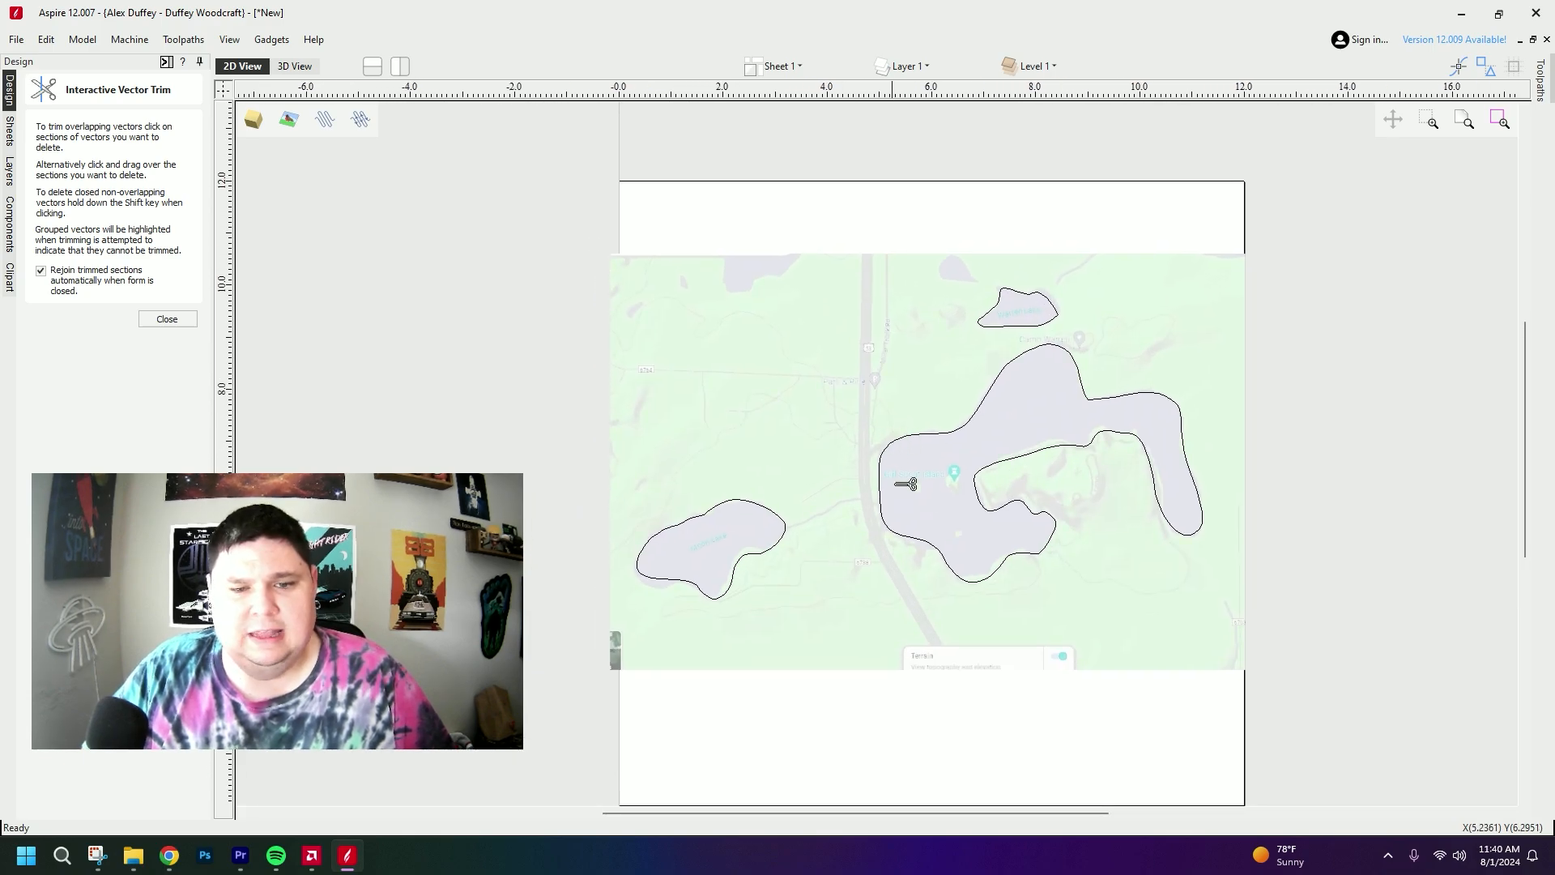
scroll(859, 462, "up", 2)
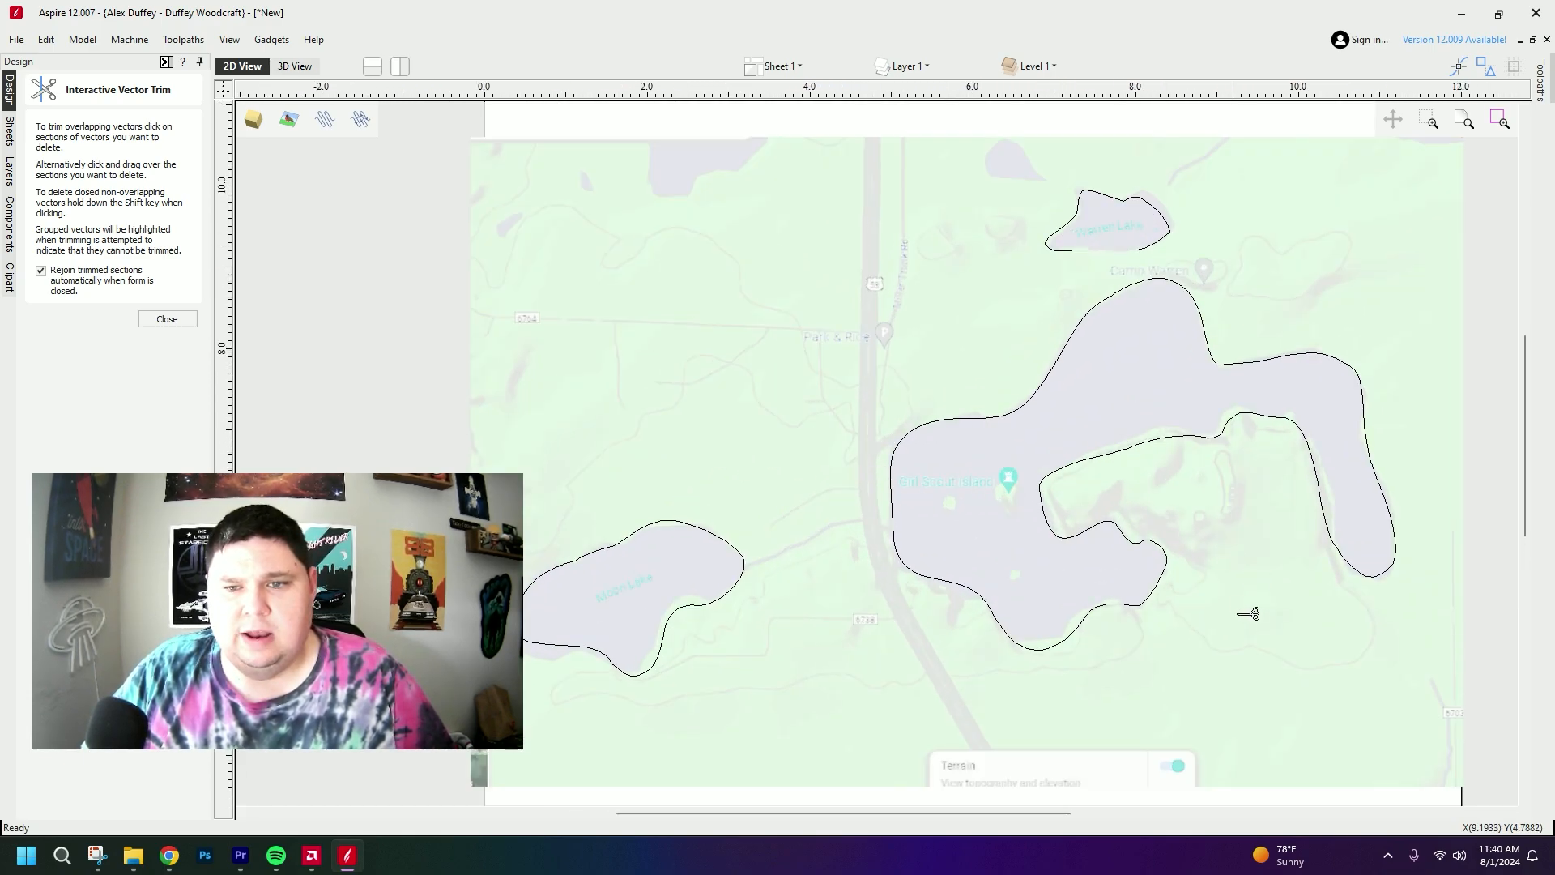
middle_click_drag(1162, 607, 1115, 559)
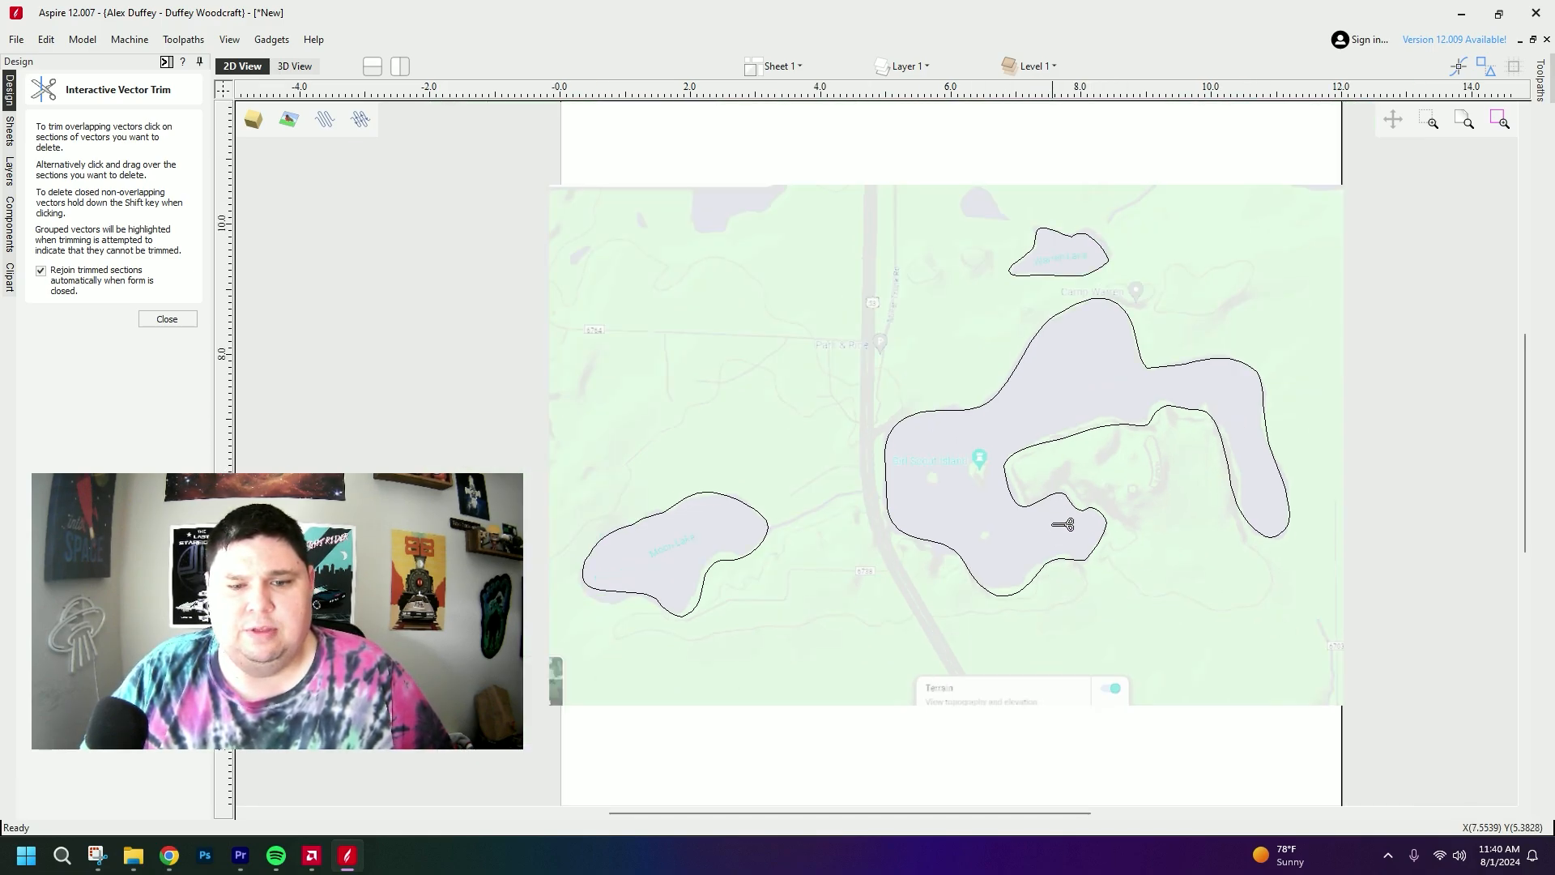
scroll(1057, 538, "down", 1)
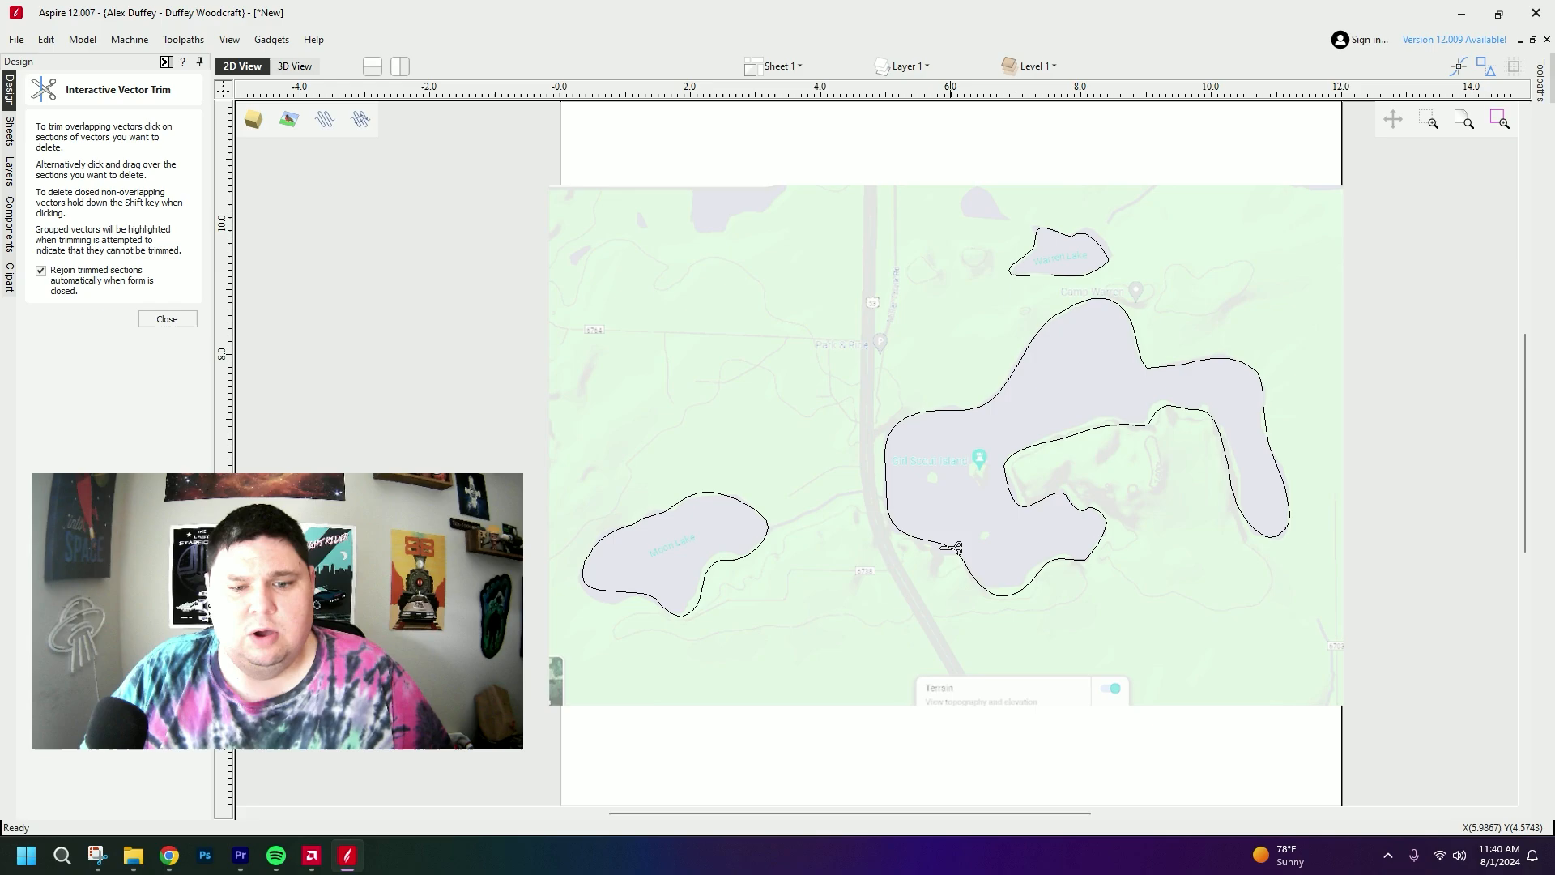
left_click(166, 317)
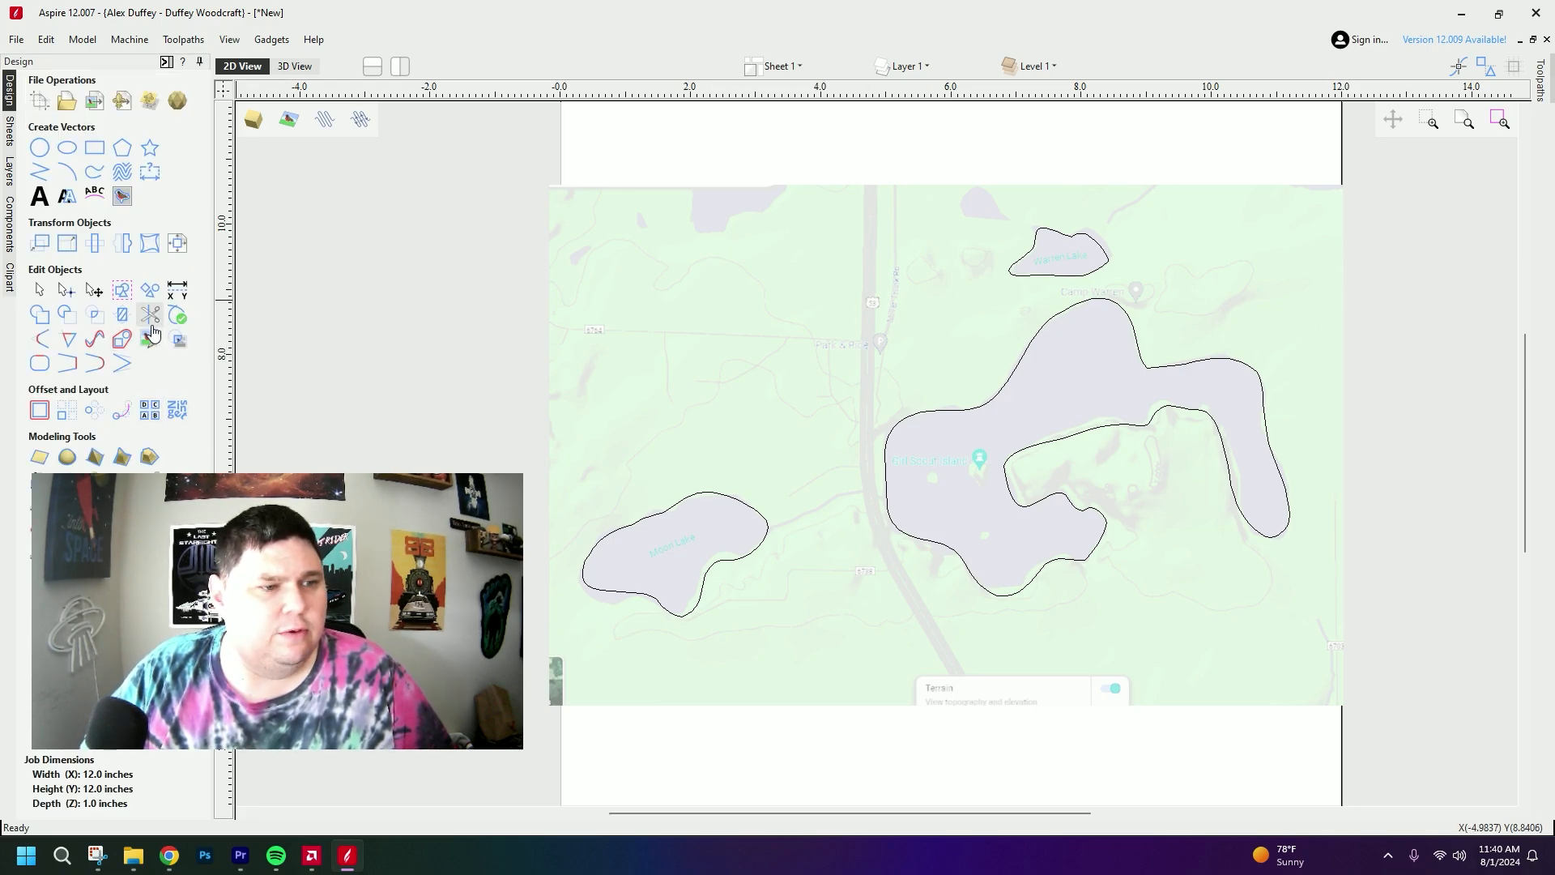
- Draw the creek from Moon Lake's east end to Half Moon Lake freehand, running its ends slightly past both shorelines
left_click(96, 173)
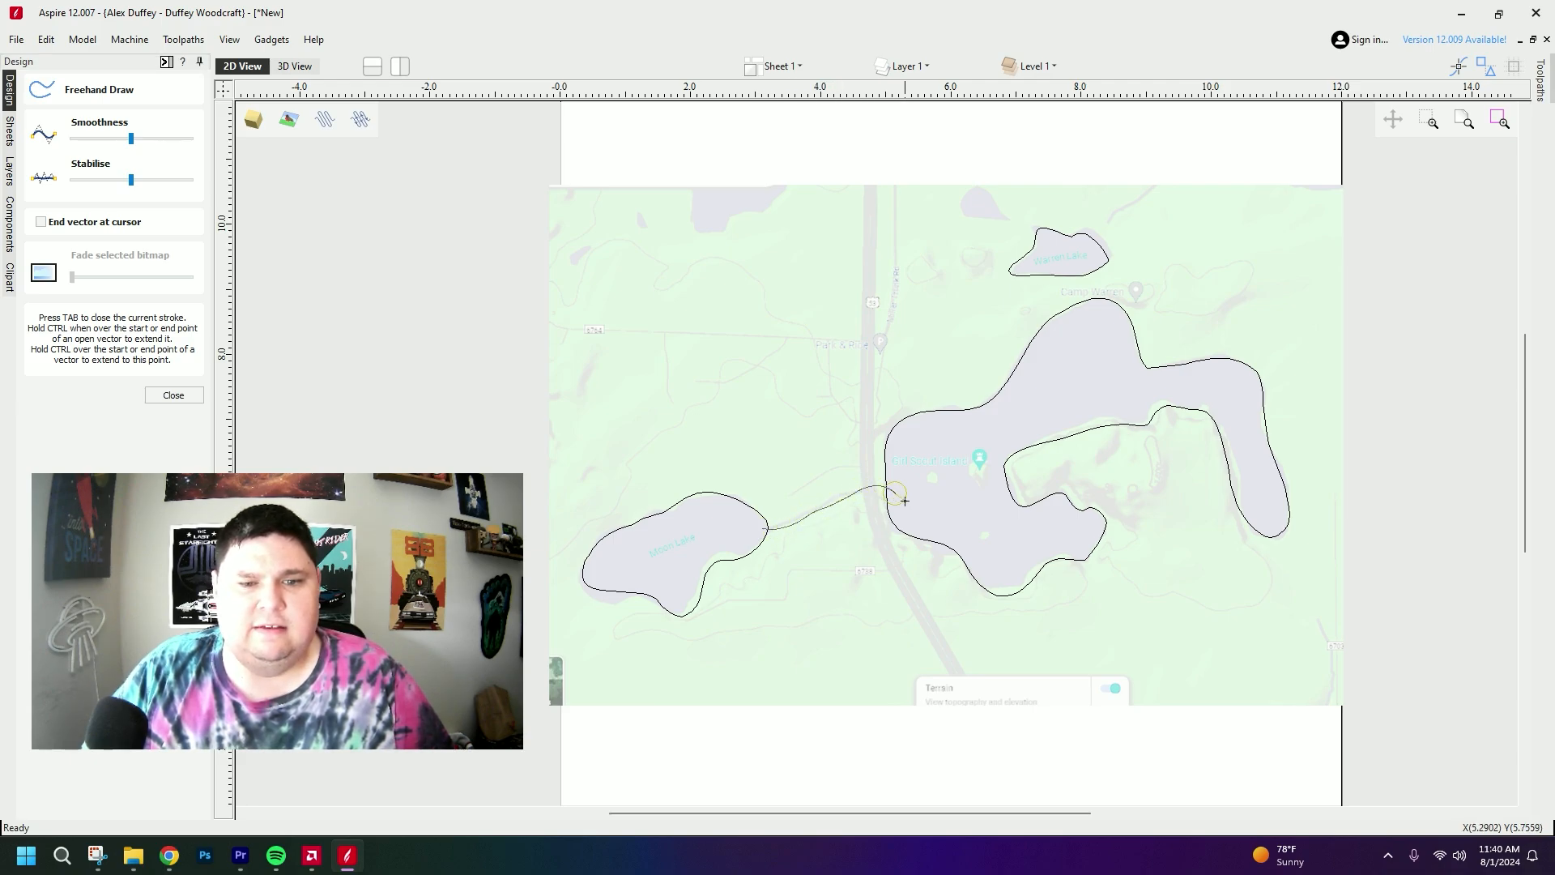
left_click(173, 395)
scroll(802, 549, "up", 1)
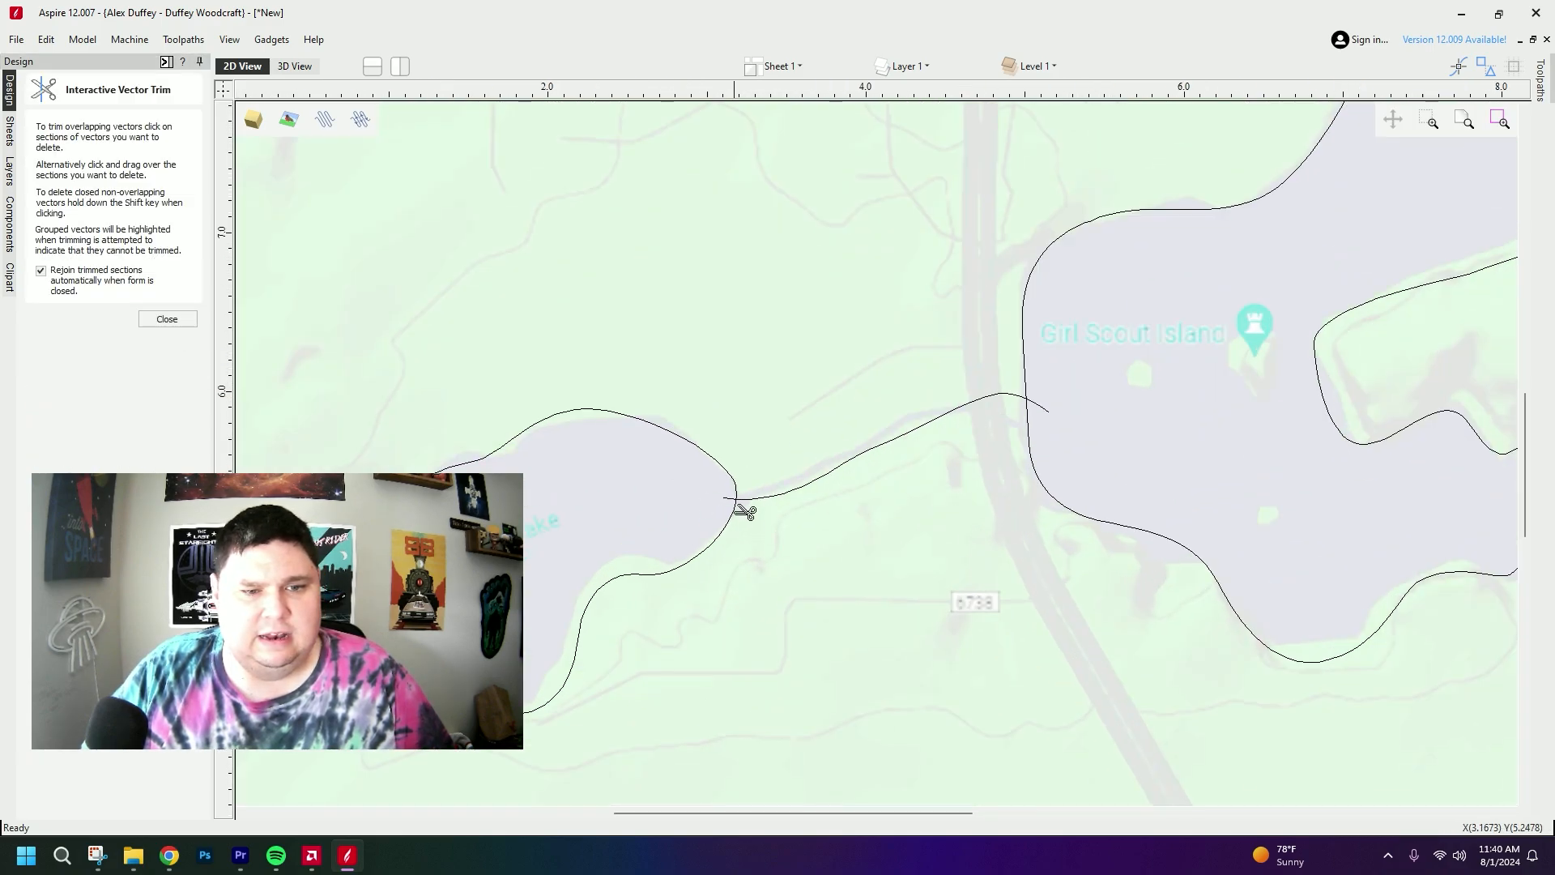
scroll(1033, 454, "down", 1)
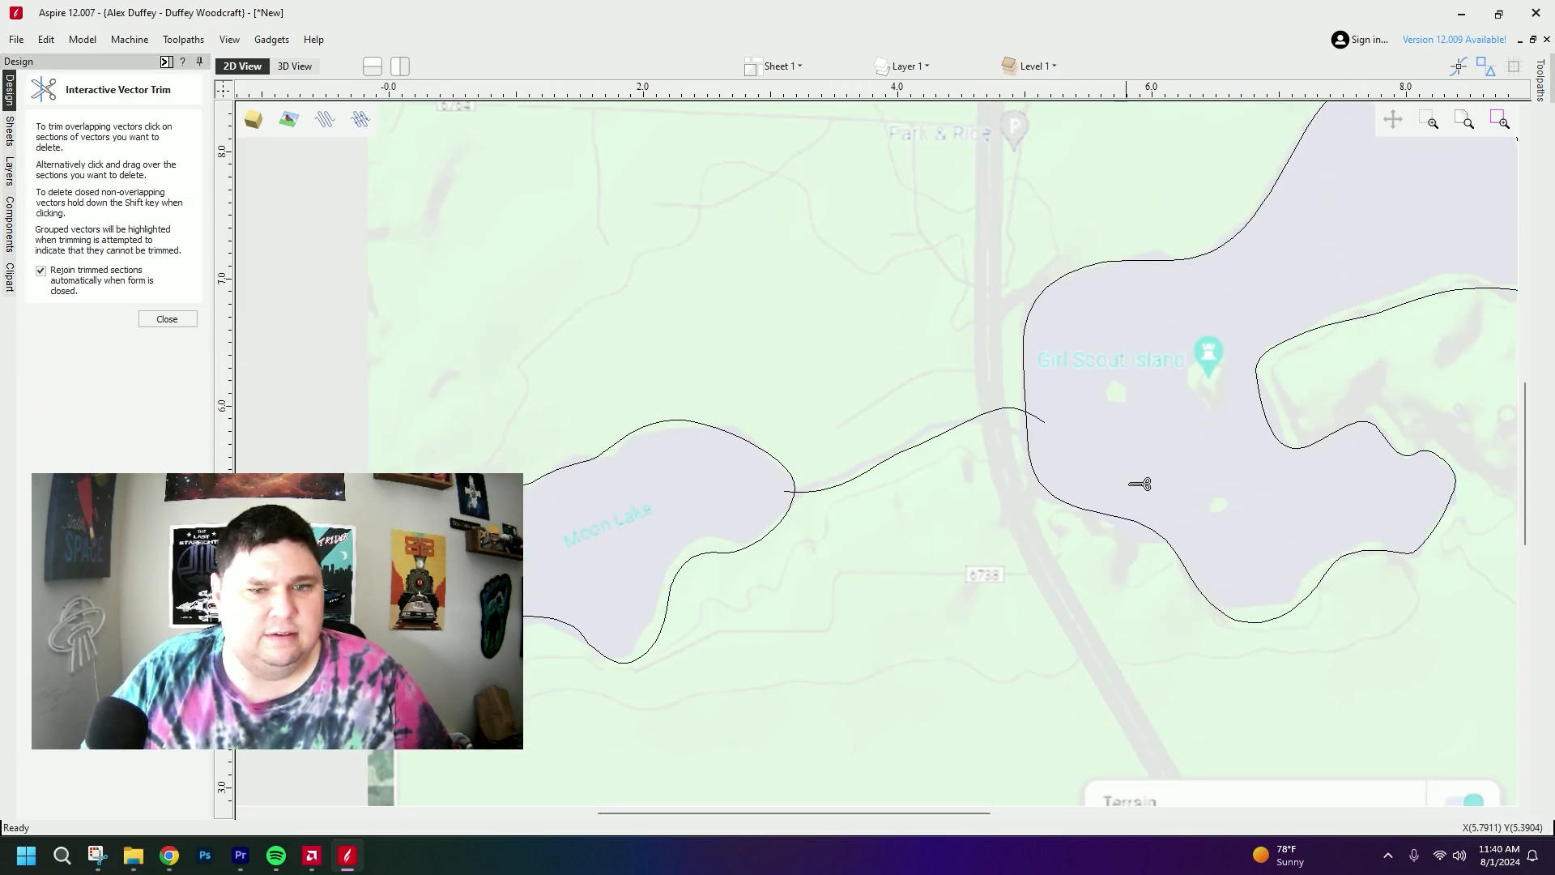
left_click(169, 319)
scroll(975, 554, "down", 3)
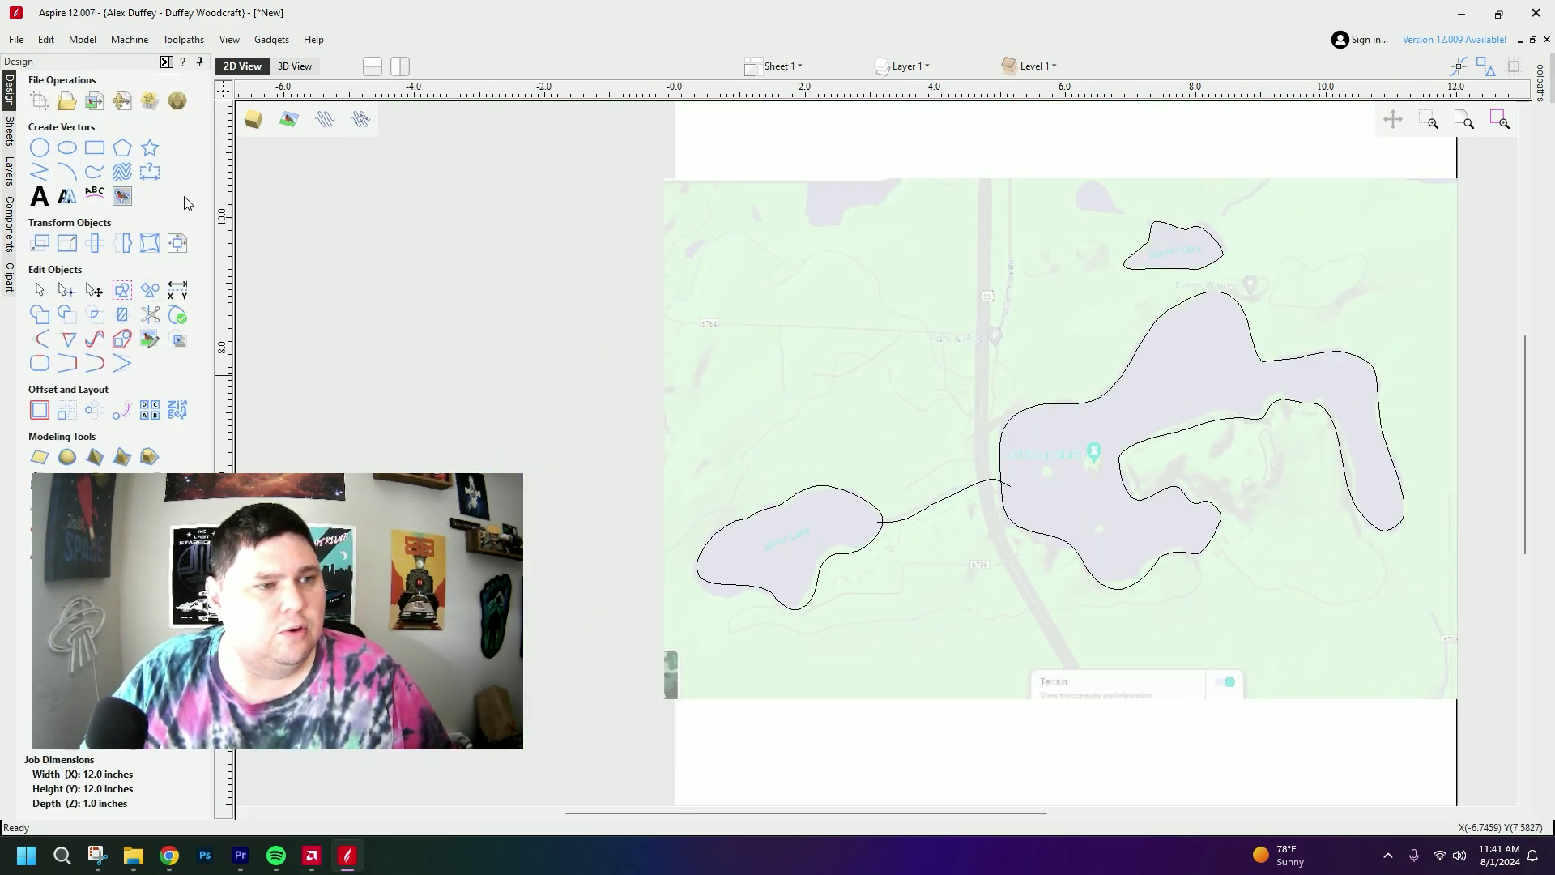
- Trace Highway 53, the road along Half Moon Lake's northwest shore, Miller Trunk Rd and the short connector between them with Freehand Draw
left_click(122, 196)
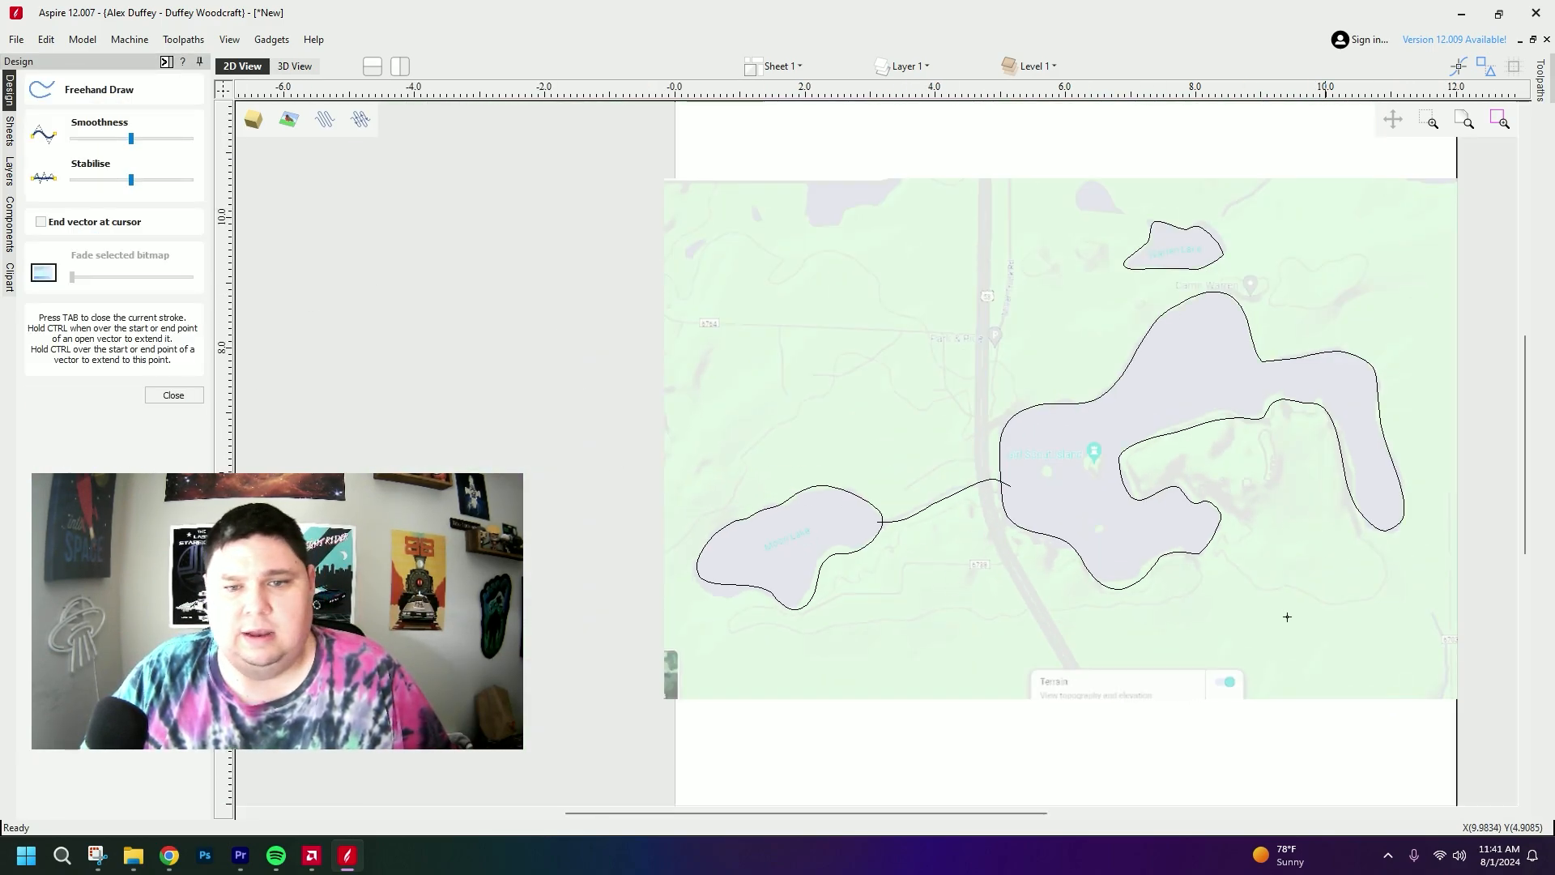
left_click_drag(1084, 690, 1043, 622)
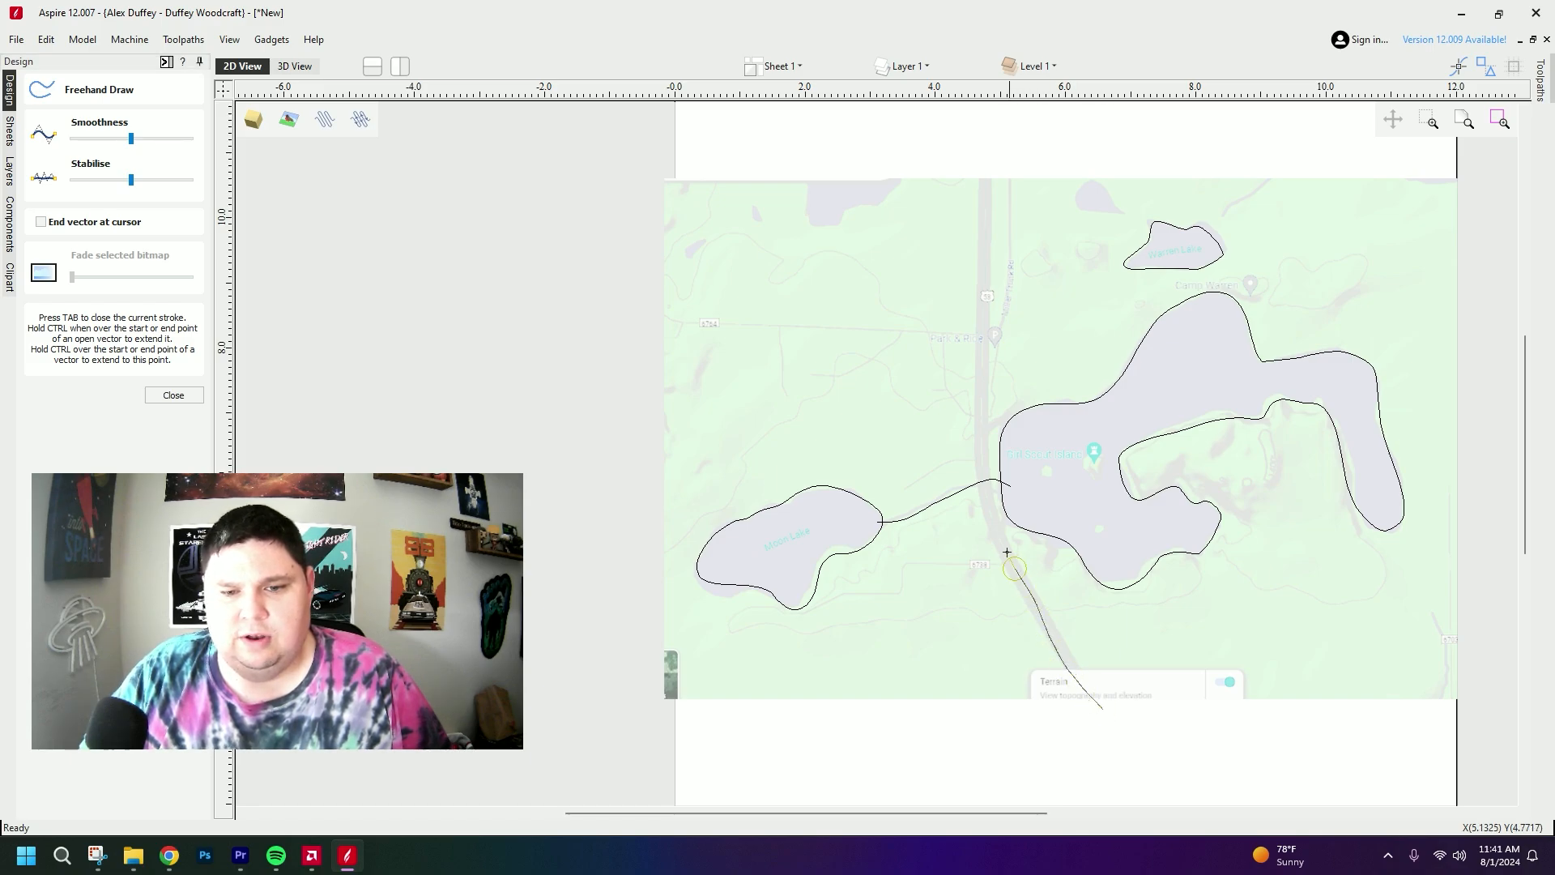
left_click_drag(987, 395, 994, 158)
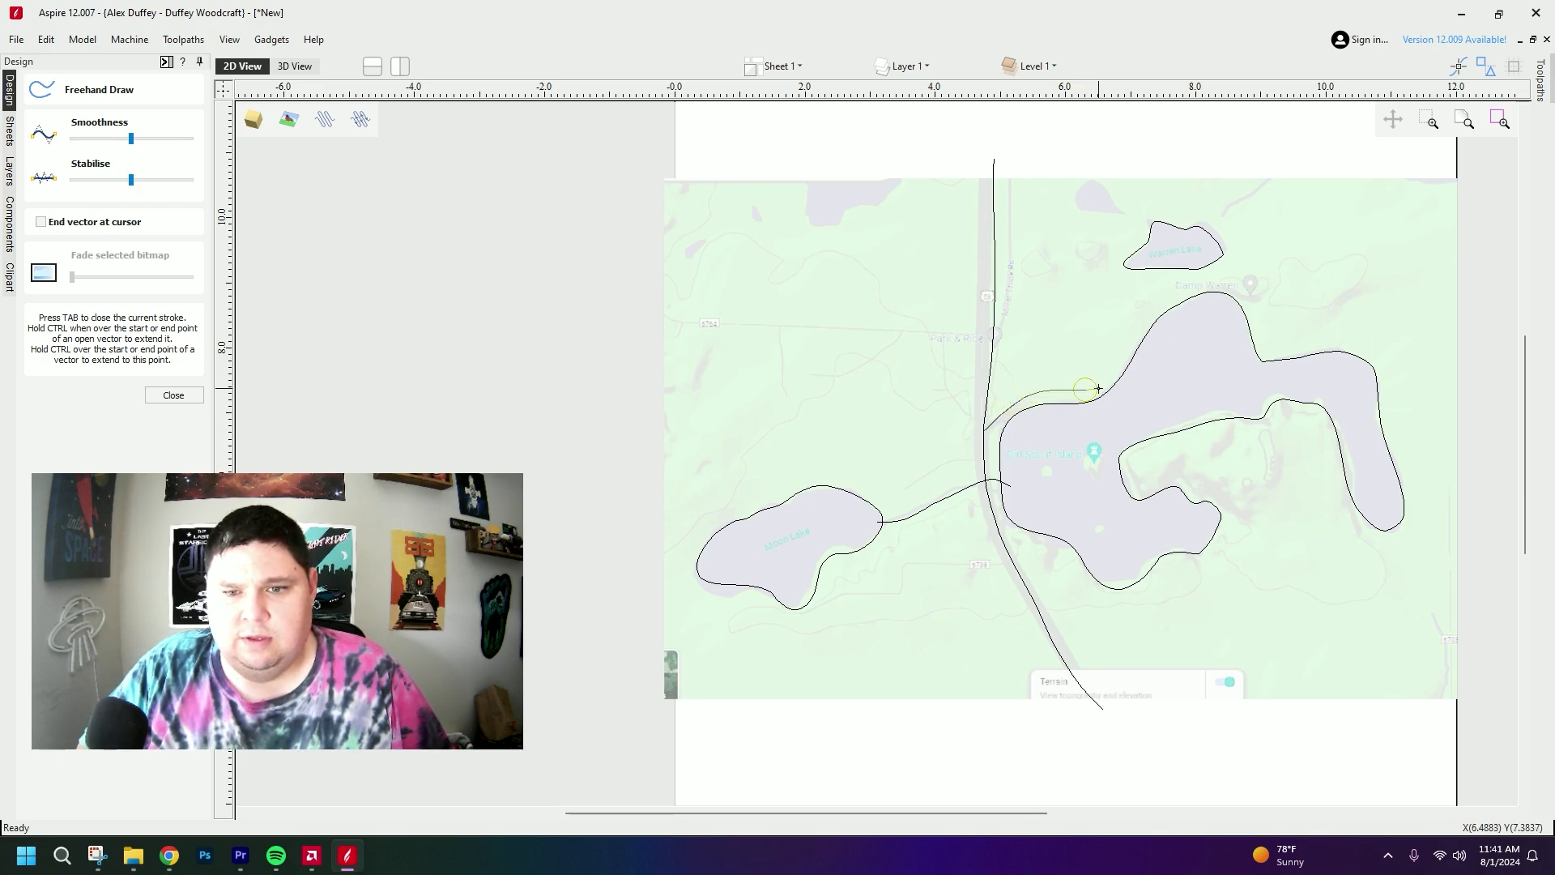
left_click_drag(1121, 354, 1139, 319)
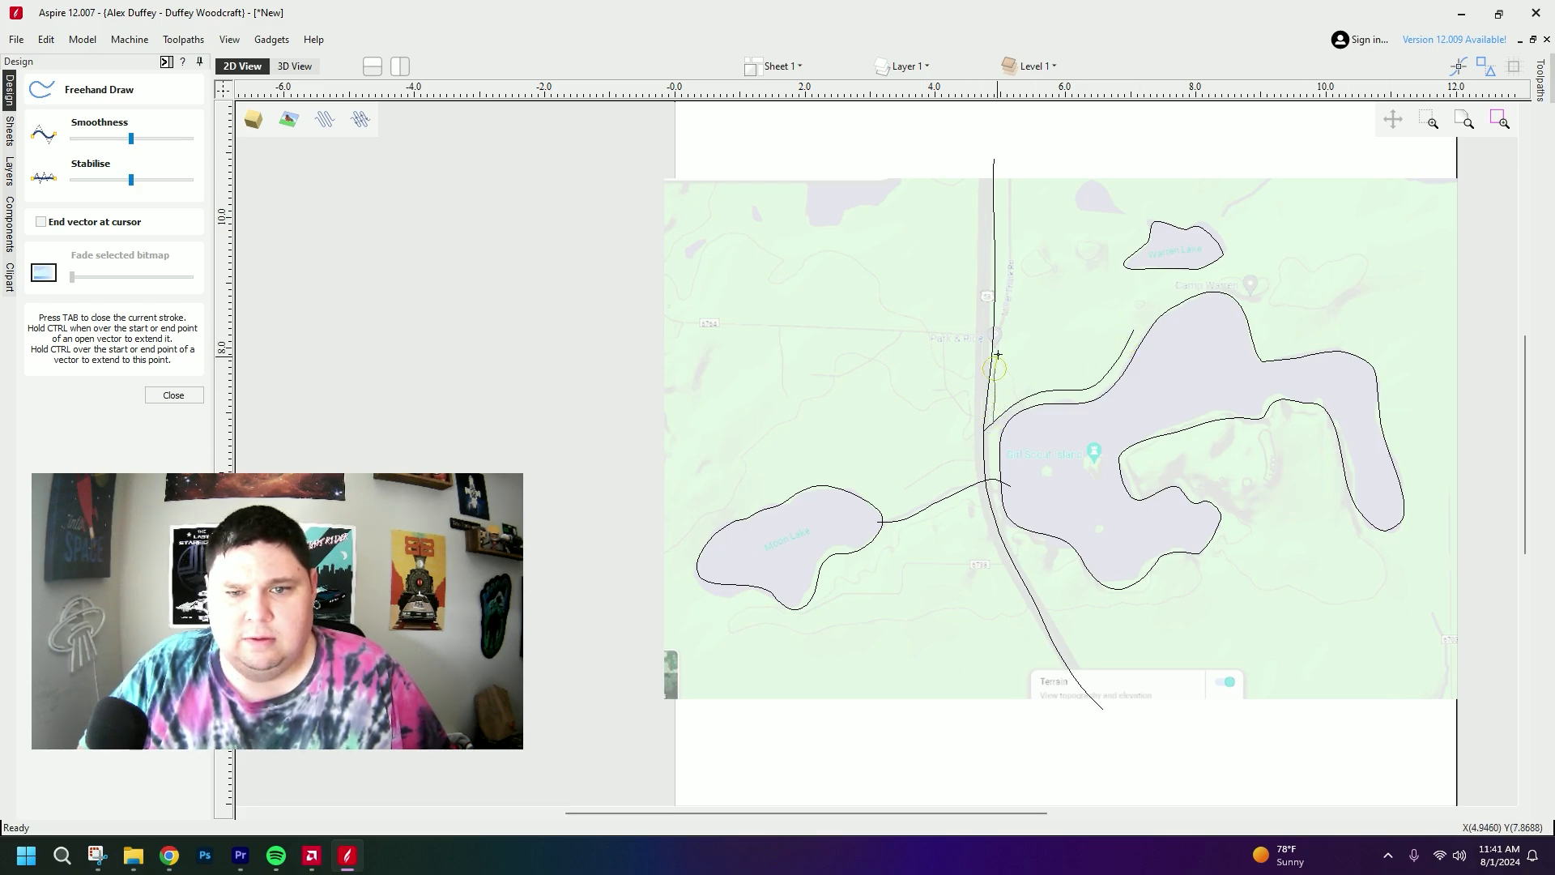
left_click_drag(1011, 307, 1019, 192)
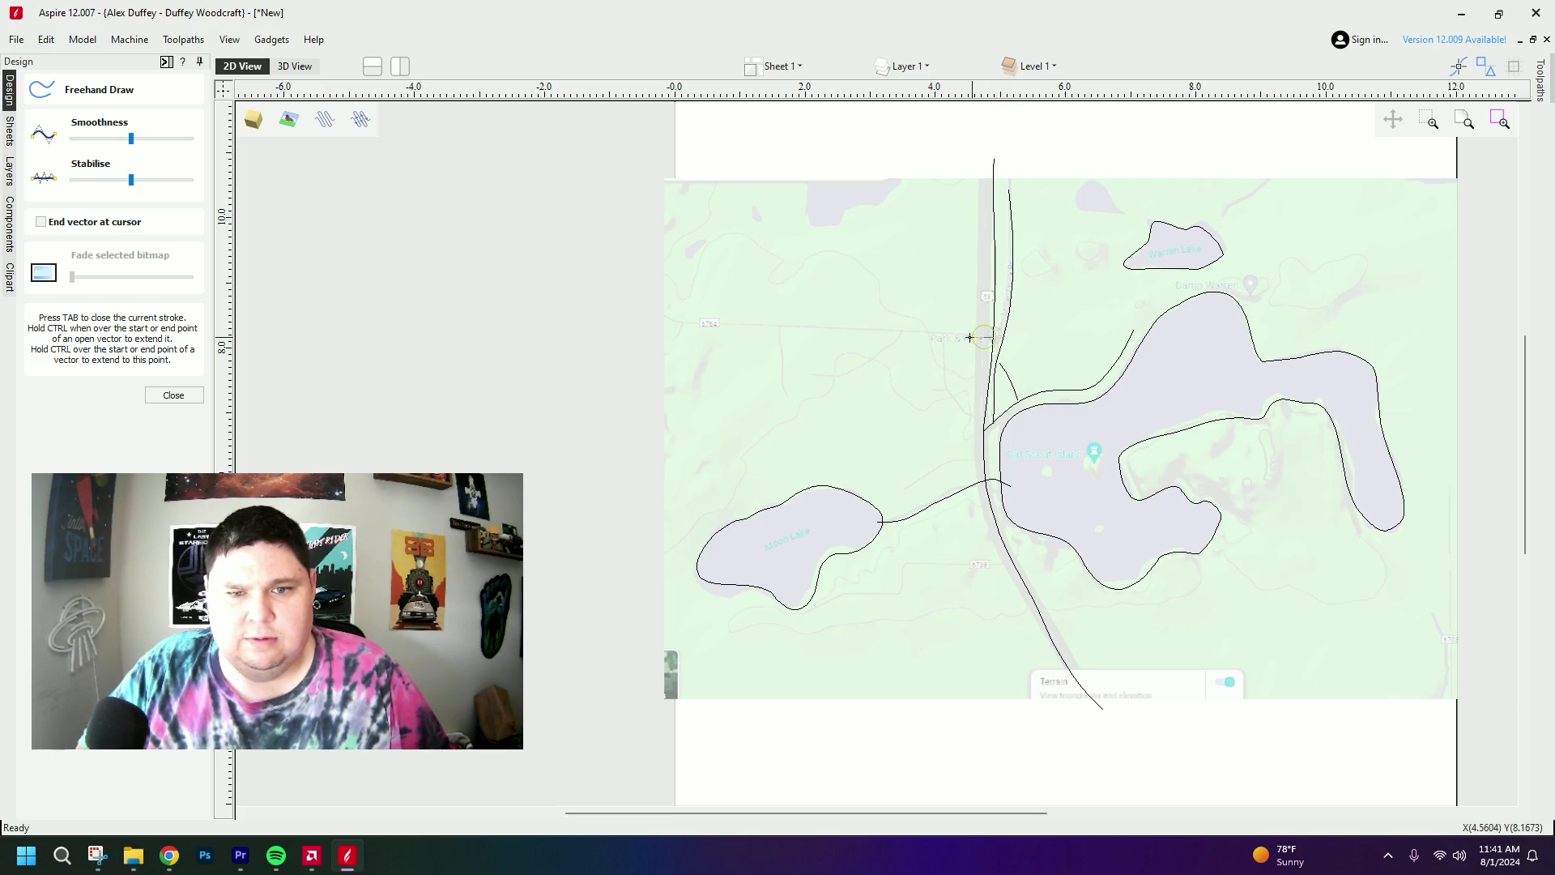
- Trace the side roads west of the highway: the long westbound road, its curved link to the highway and the short road above the creek
left_click_drag(970, 337, 754, 328)
mouse_move(943, 348)
left_mouse_down()
mouse_move(954, 399)
mouse_move(991, 427)
left_mouse_up()
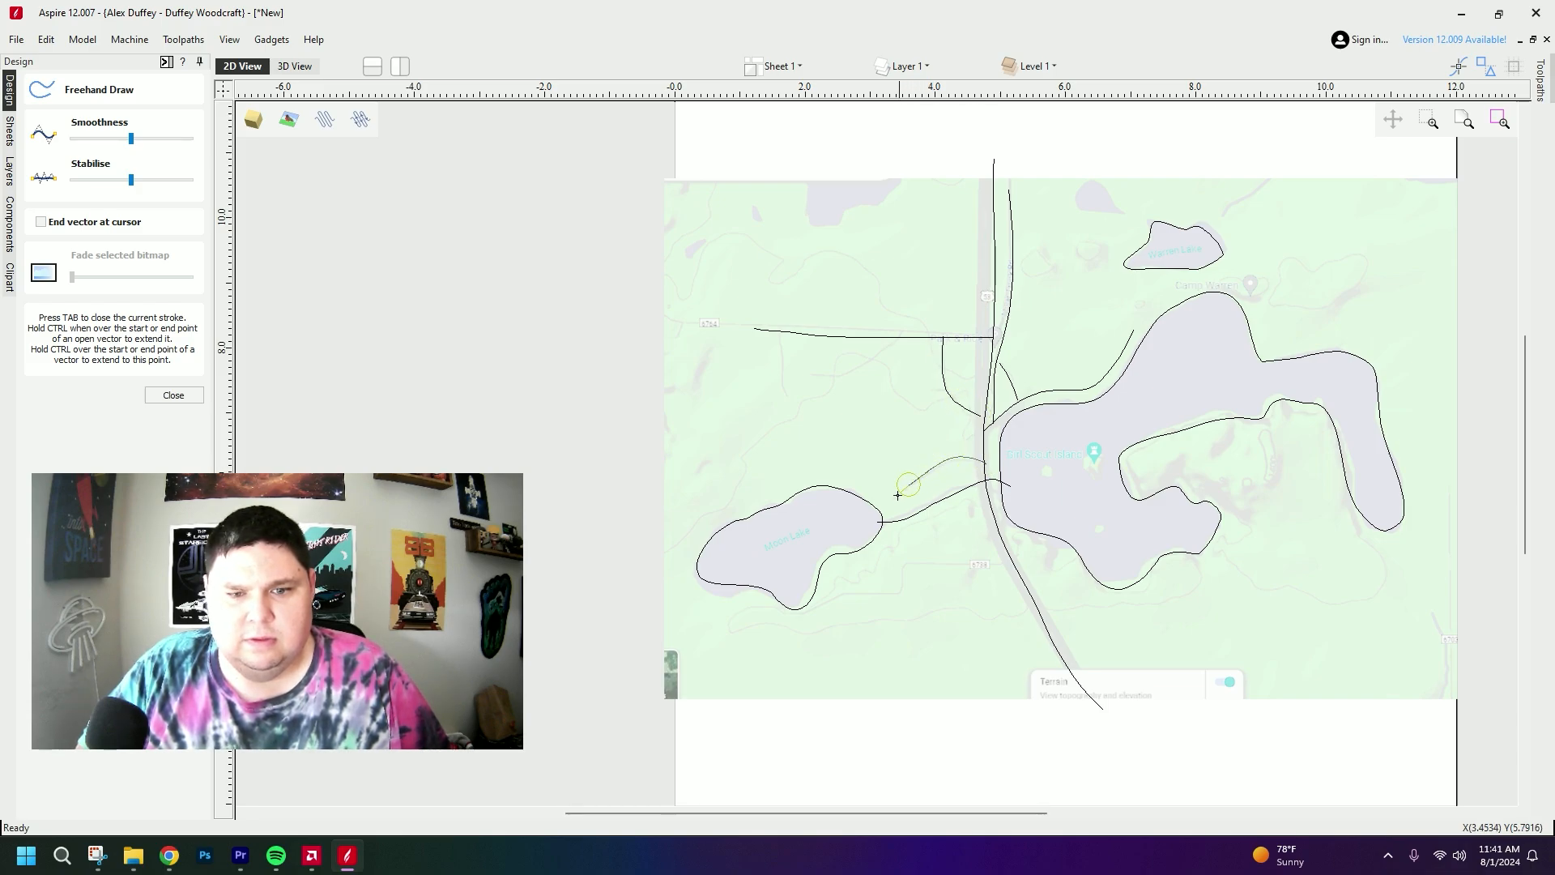
left_click_drag(897, 495, 899, 494)
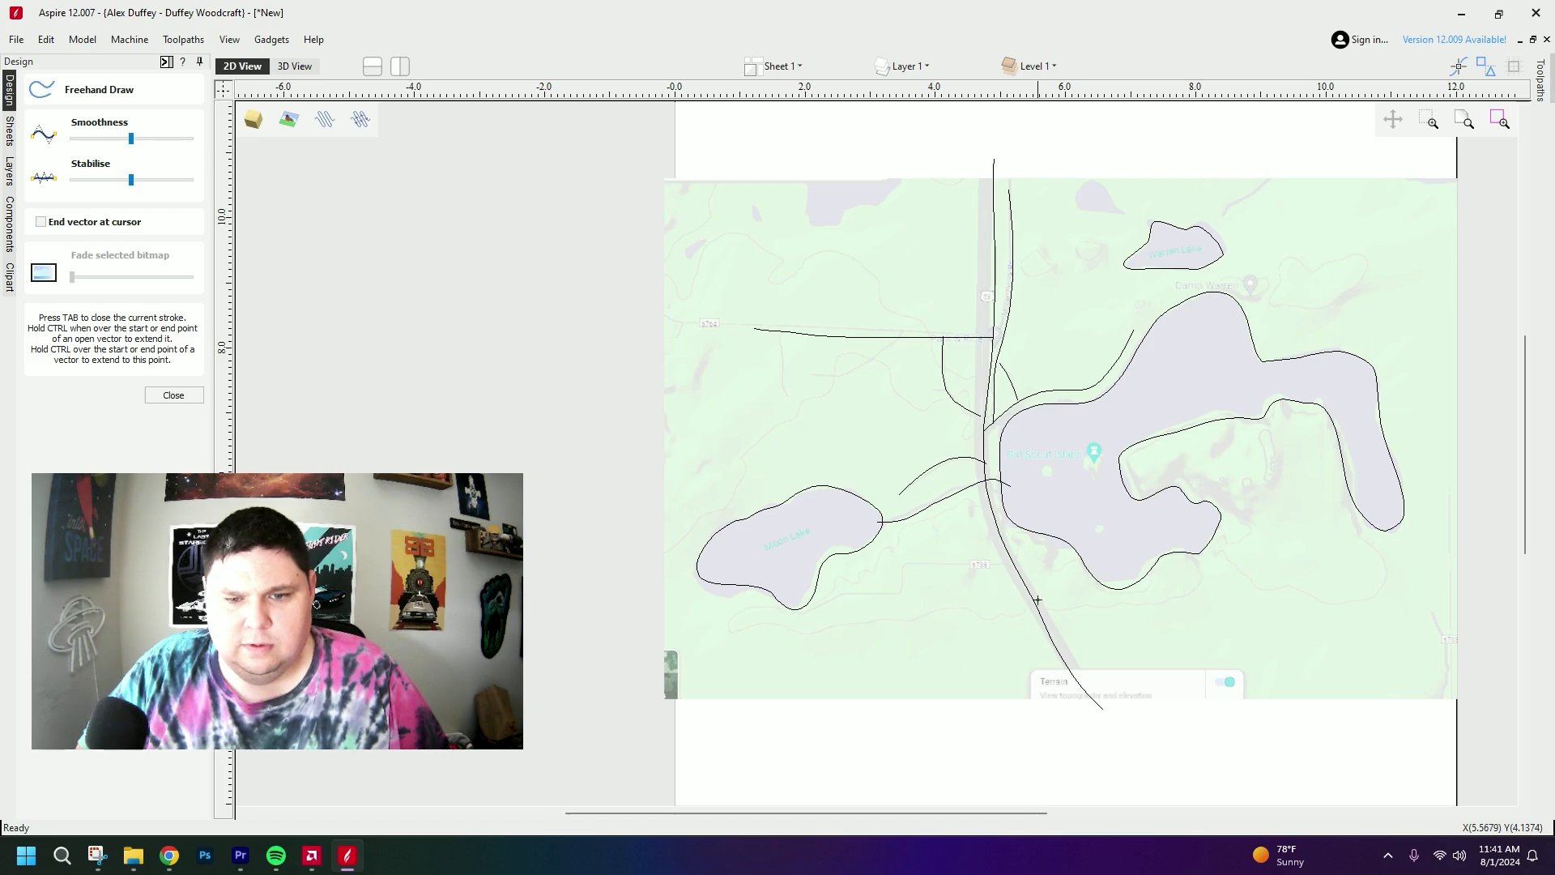
- Trace the looping road south of Moon Lake and the road with its branches running south and east of Half Moon Lake
mouse_move(1015, 616)
left_mouse_down()
mouse_move(931, 600)
mouse_move(717, 629)
left_mouse_up()
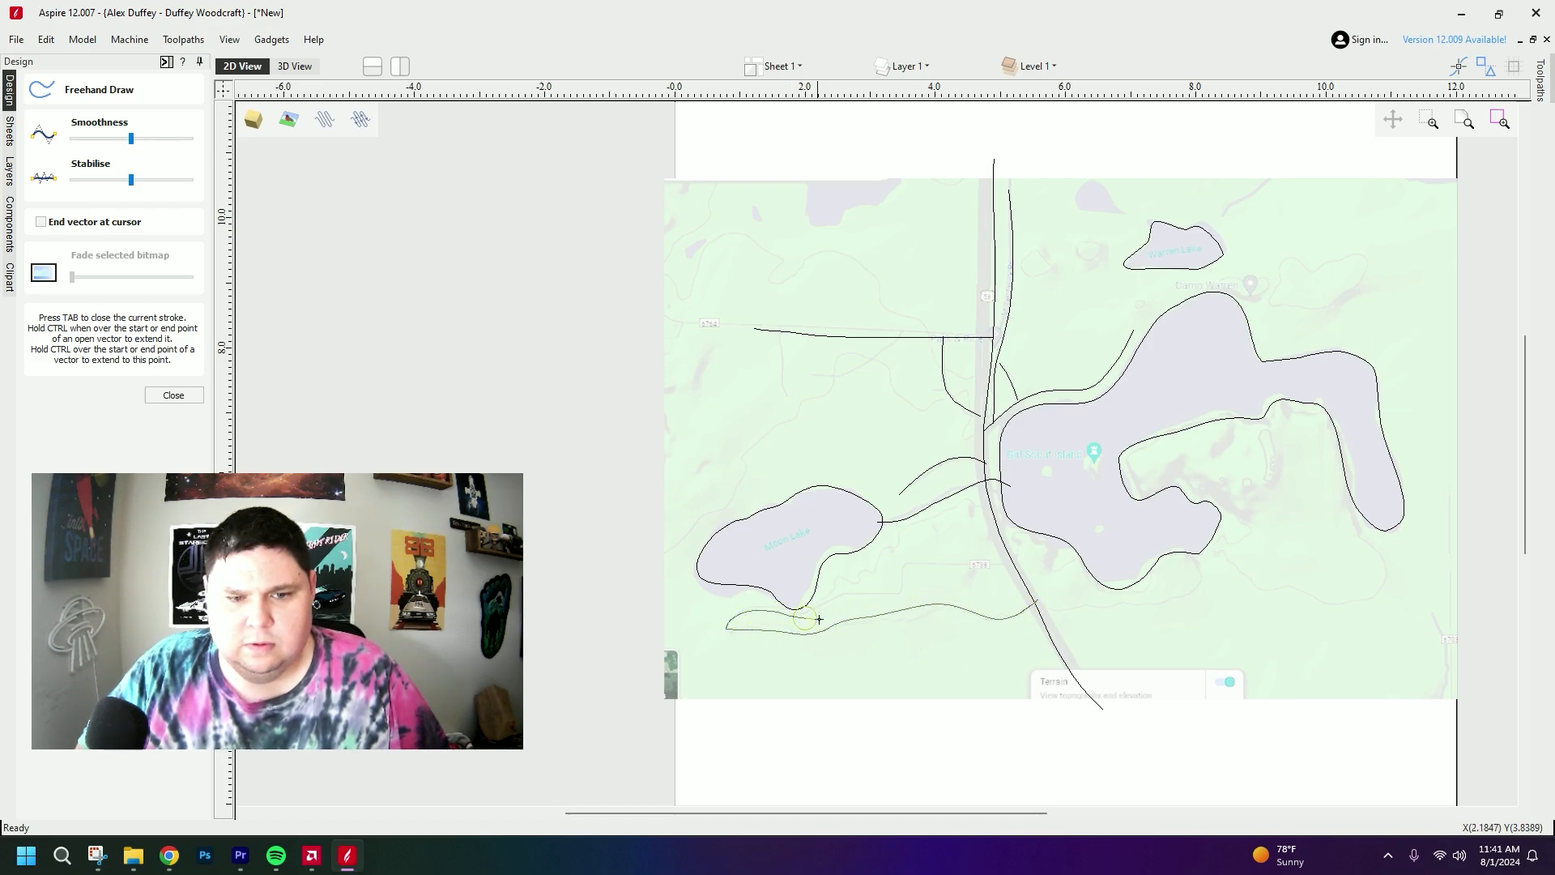
mouse_move(848, 592)
left_mouse_down()
mouse_move(902, 591)
mouse_move(914, 560)
left_mouse_up()
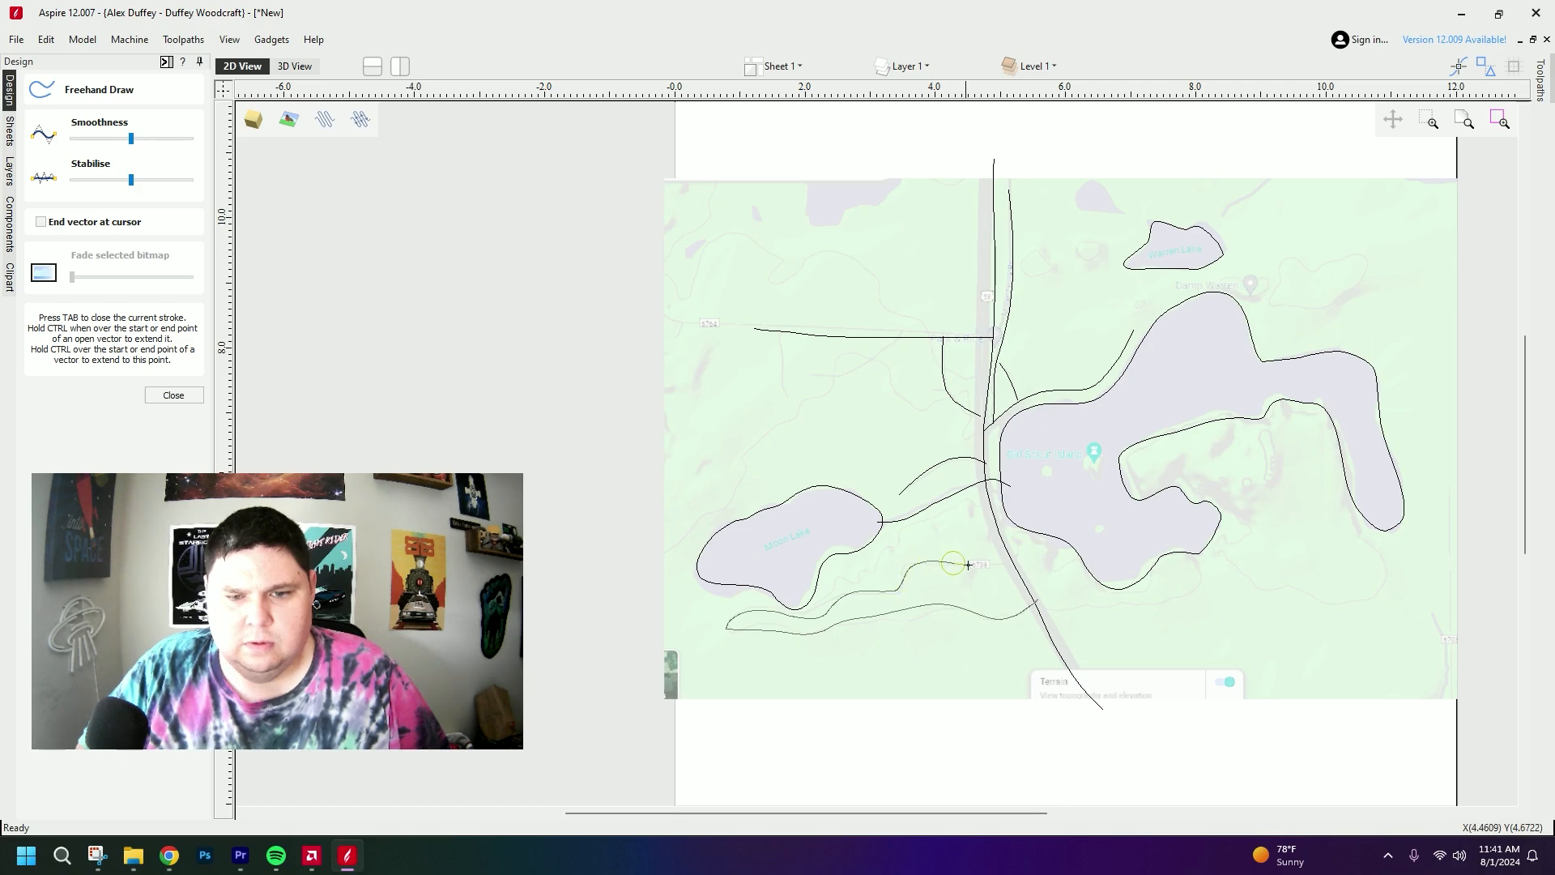
left_click_drag(1023, 556, 1019, 558)
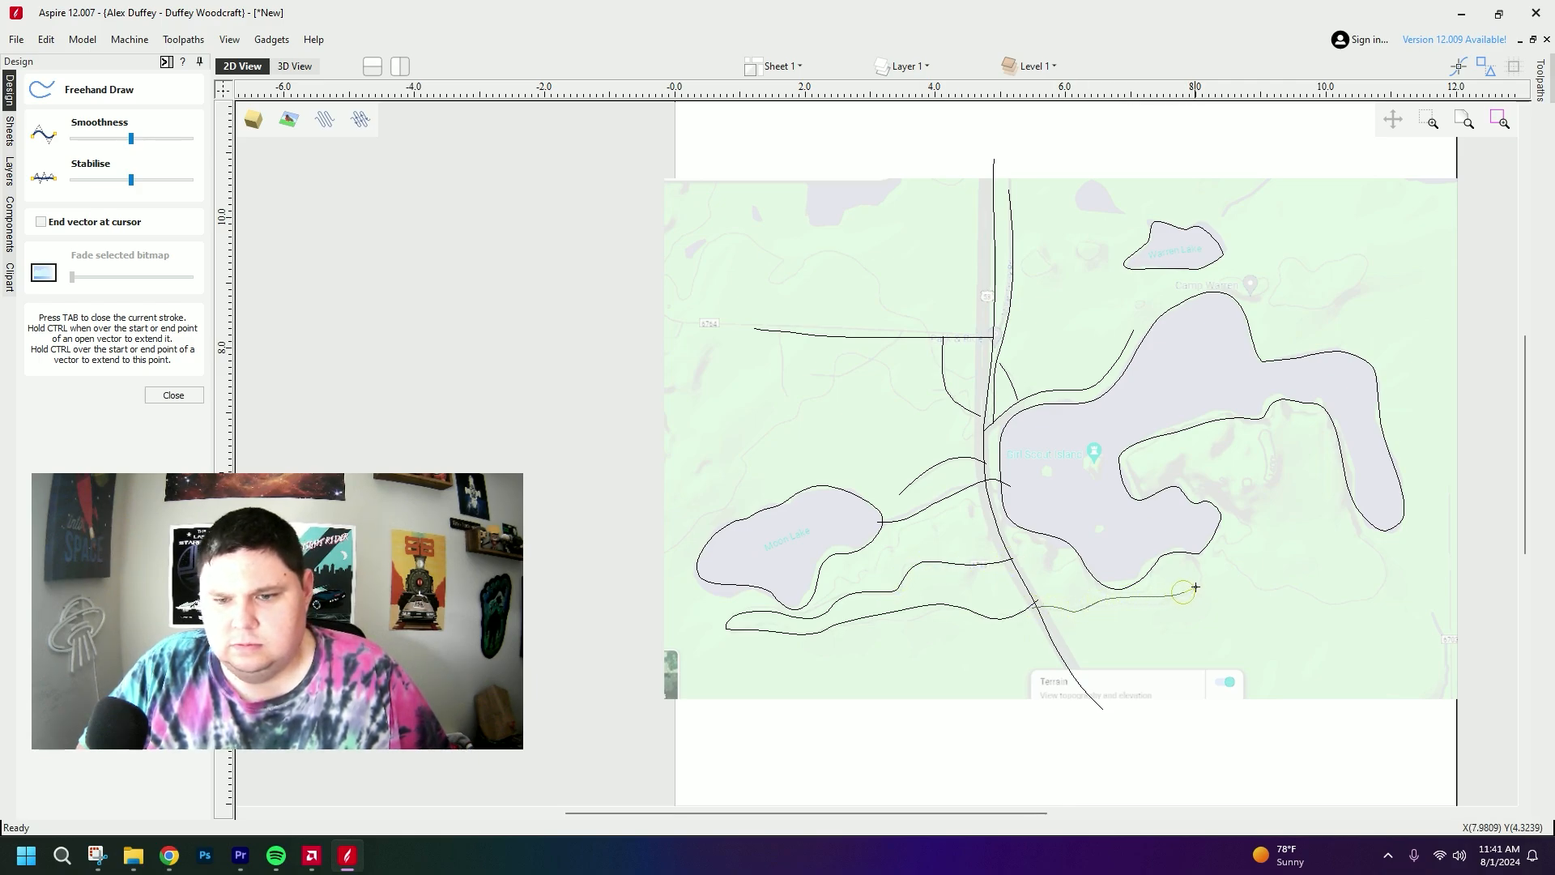
left_click_drag(1196, 587, 1205, 572)
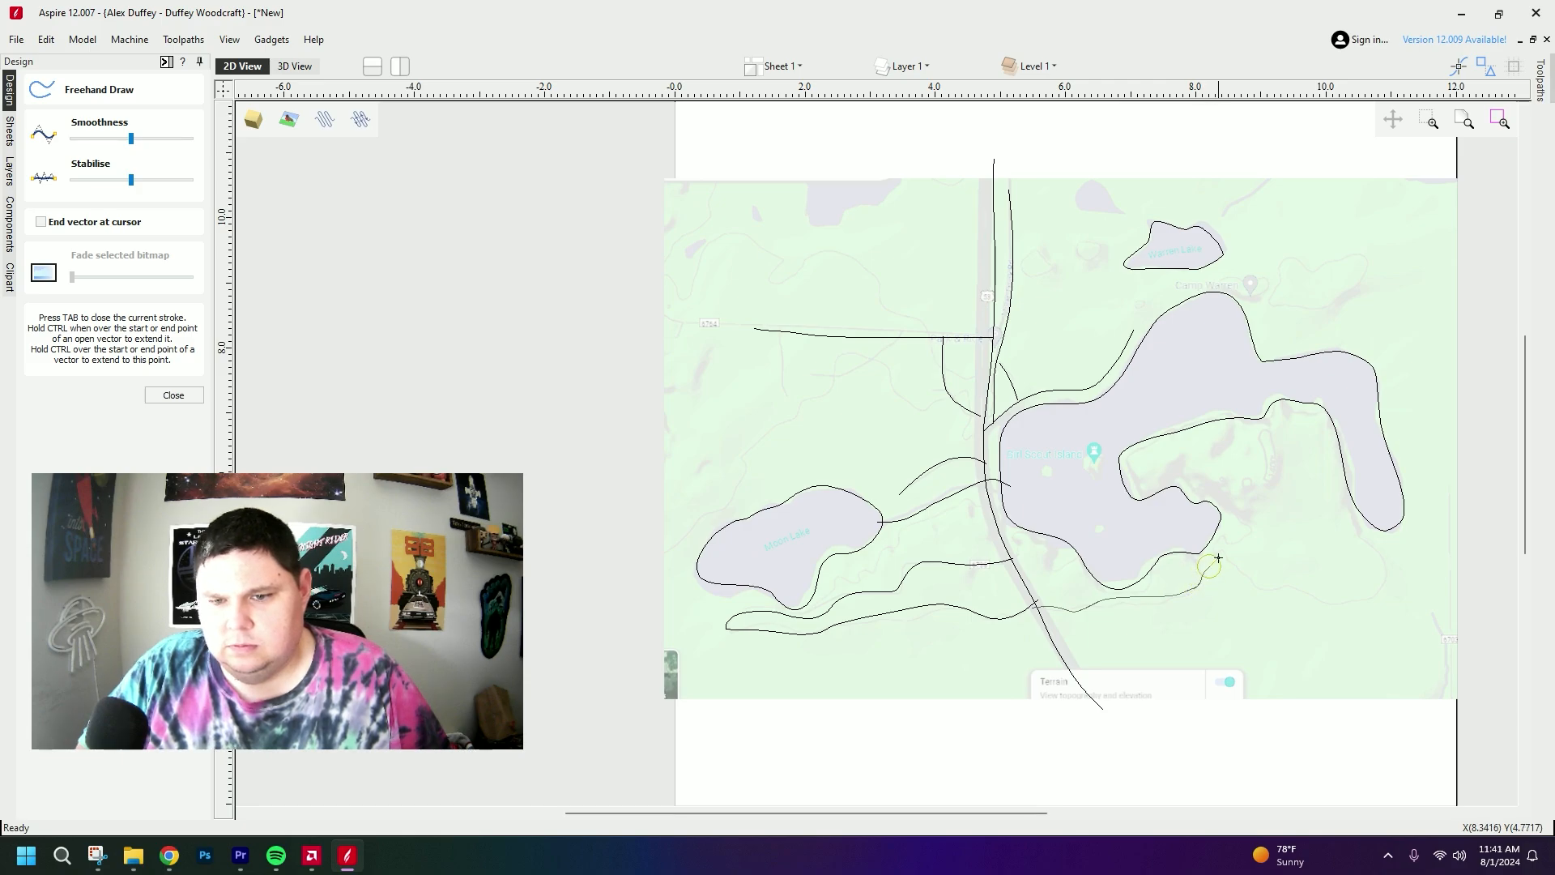
mouse_move(1289, 591)
left_mouse_down()
mouse_move(1359, 602)
mouse_move(1375, 556)
mouse_move(1362, 536)
left_mouse_up()
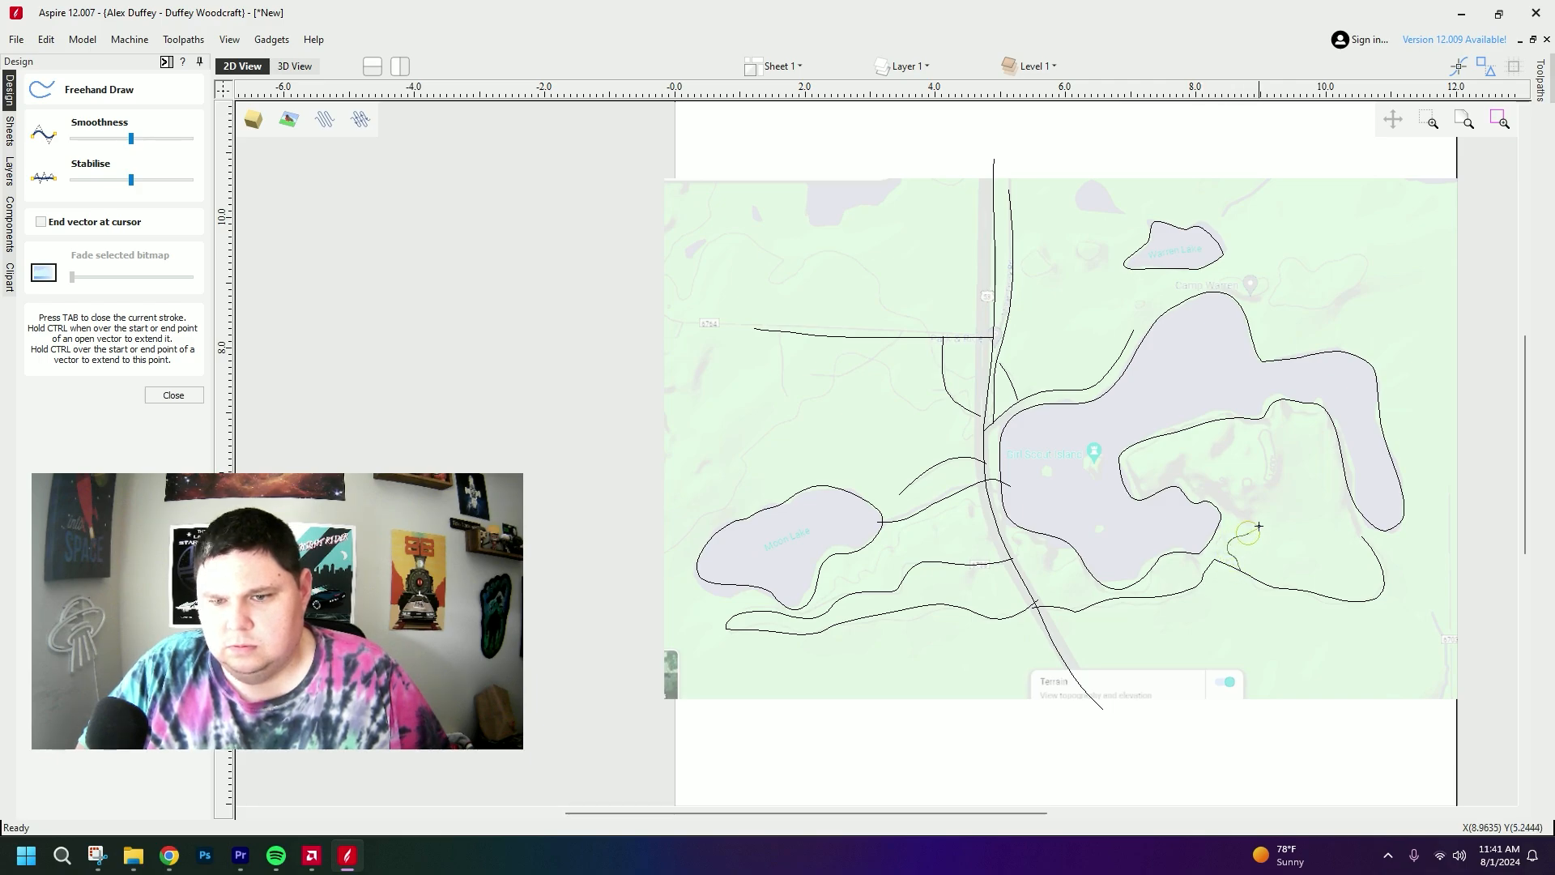
left_click_drag(1237, 514, 1245, 523)
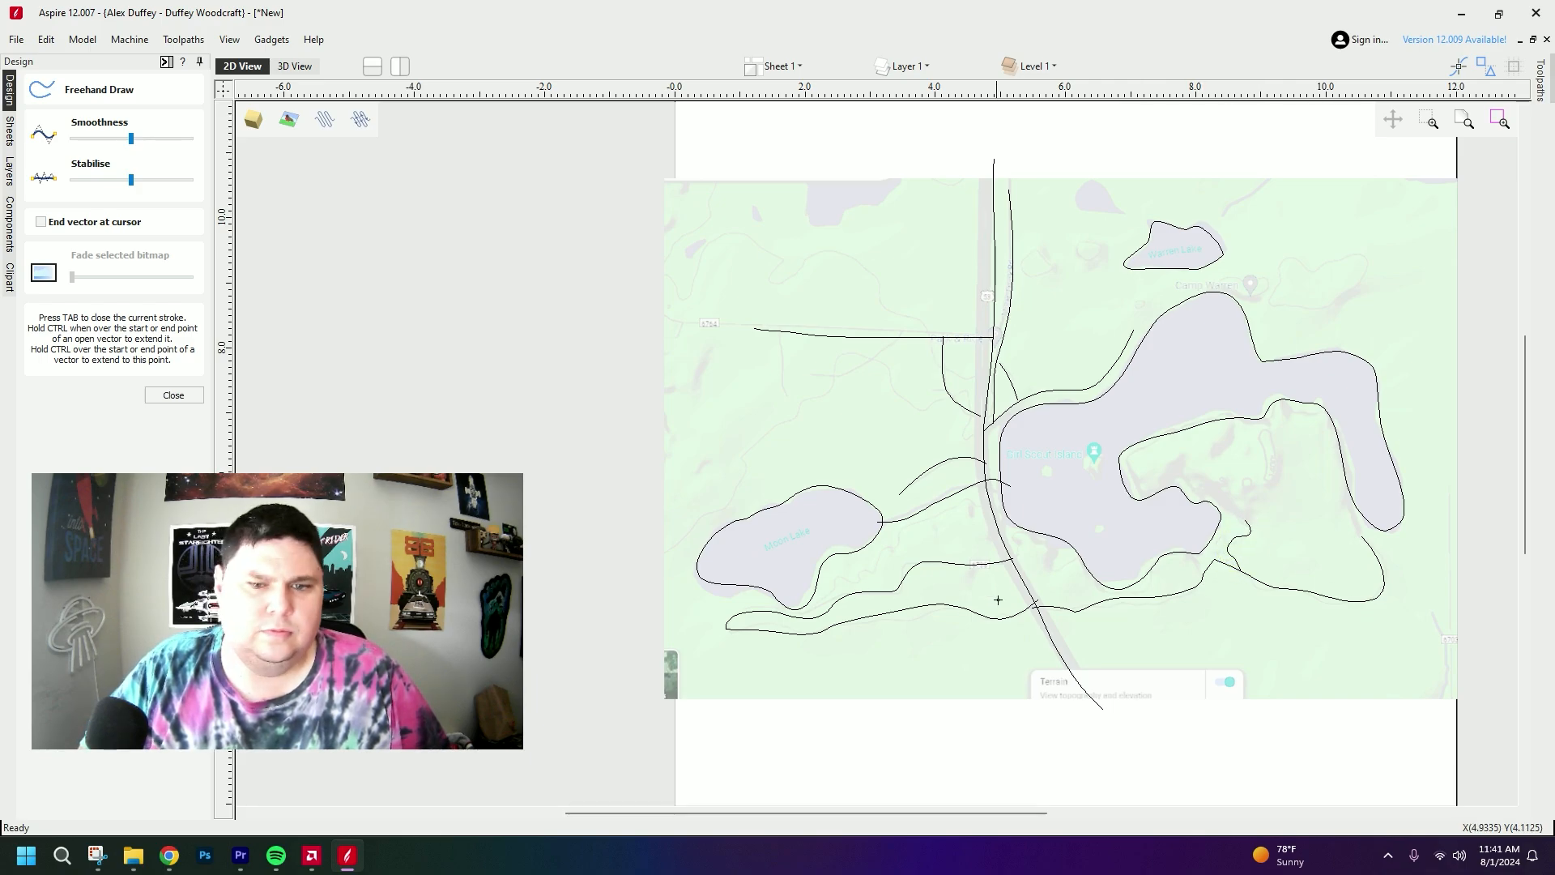
- Examine the traced road lines around the highway crossing and south of Moon Lake against the faded map
scroll(962, 515, "up", 4)
middle_click_drag(1148, 681, 767, 462)
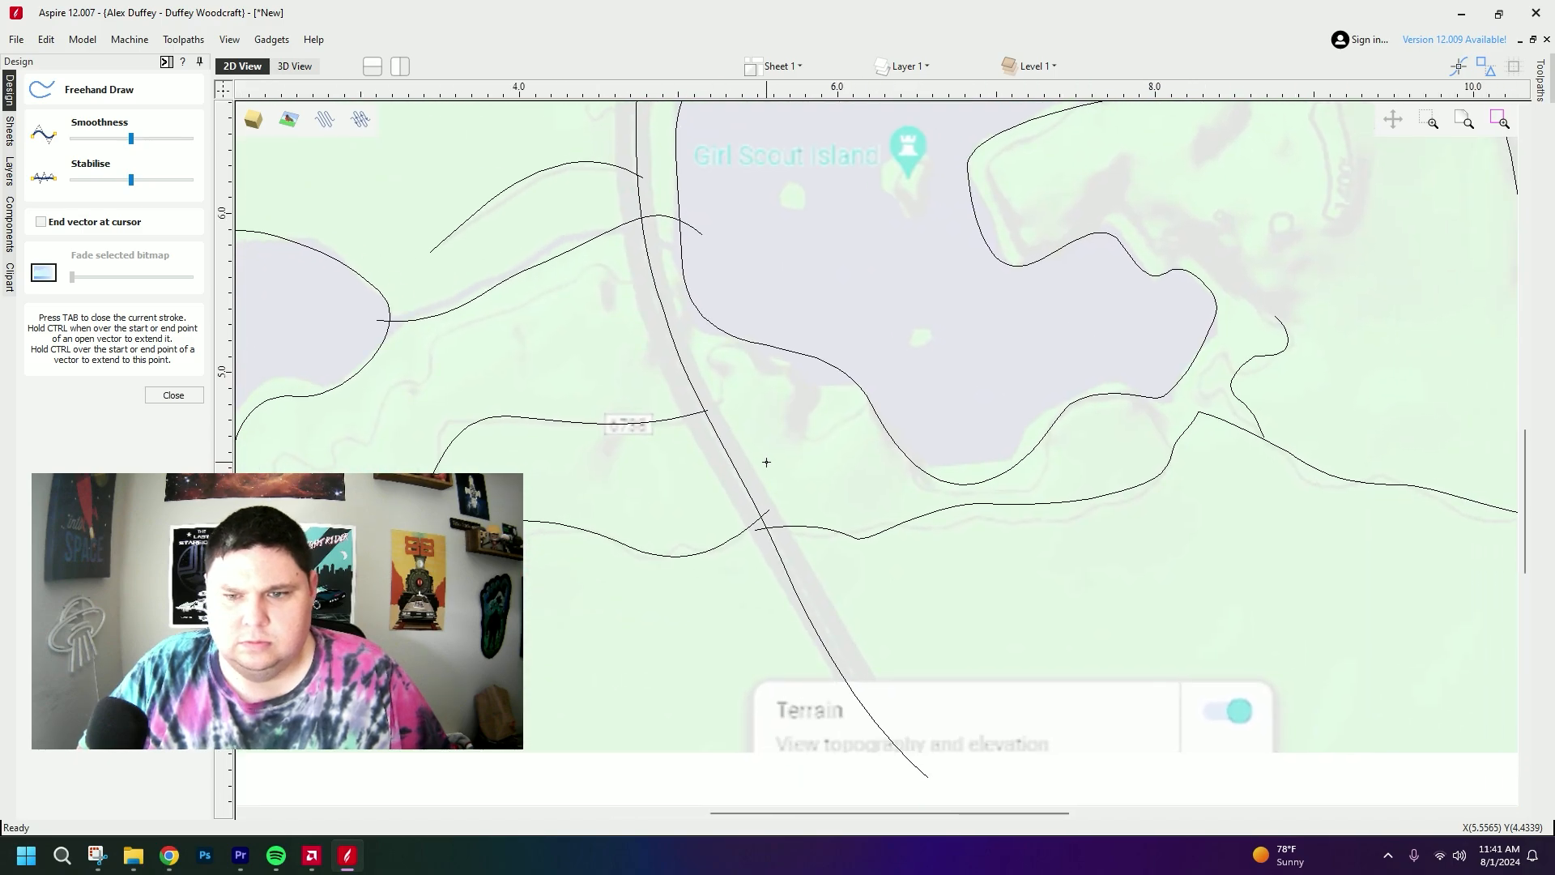
scroll(882, 465, "down", 2)
middle_click_drag(708, 396, 978, 432)
scroll(854, 493, "up", 2)
scroll(854, 494, "up", 1)
scroll(689, 609, "down", 2)
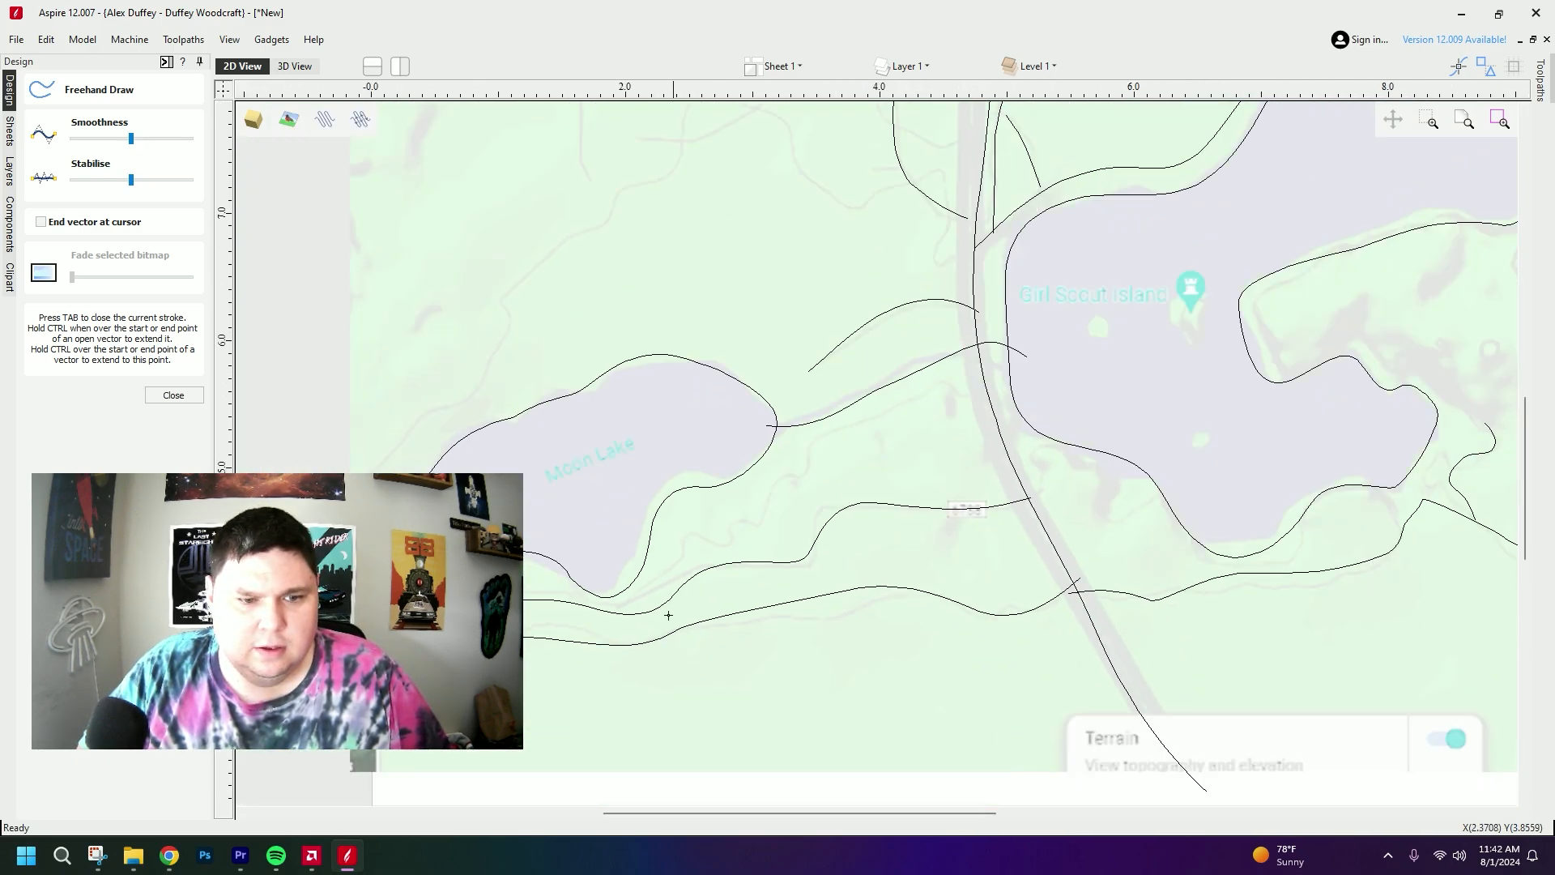
- Trace the winding road from south of Moon Lake northeast along its shore to the highway with Freehand Draw
scroll(666, 615, "up", 1)
middle_click_drag(683, 611, 802, 580)
scroll(779, 583, "up", 2)
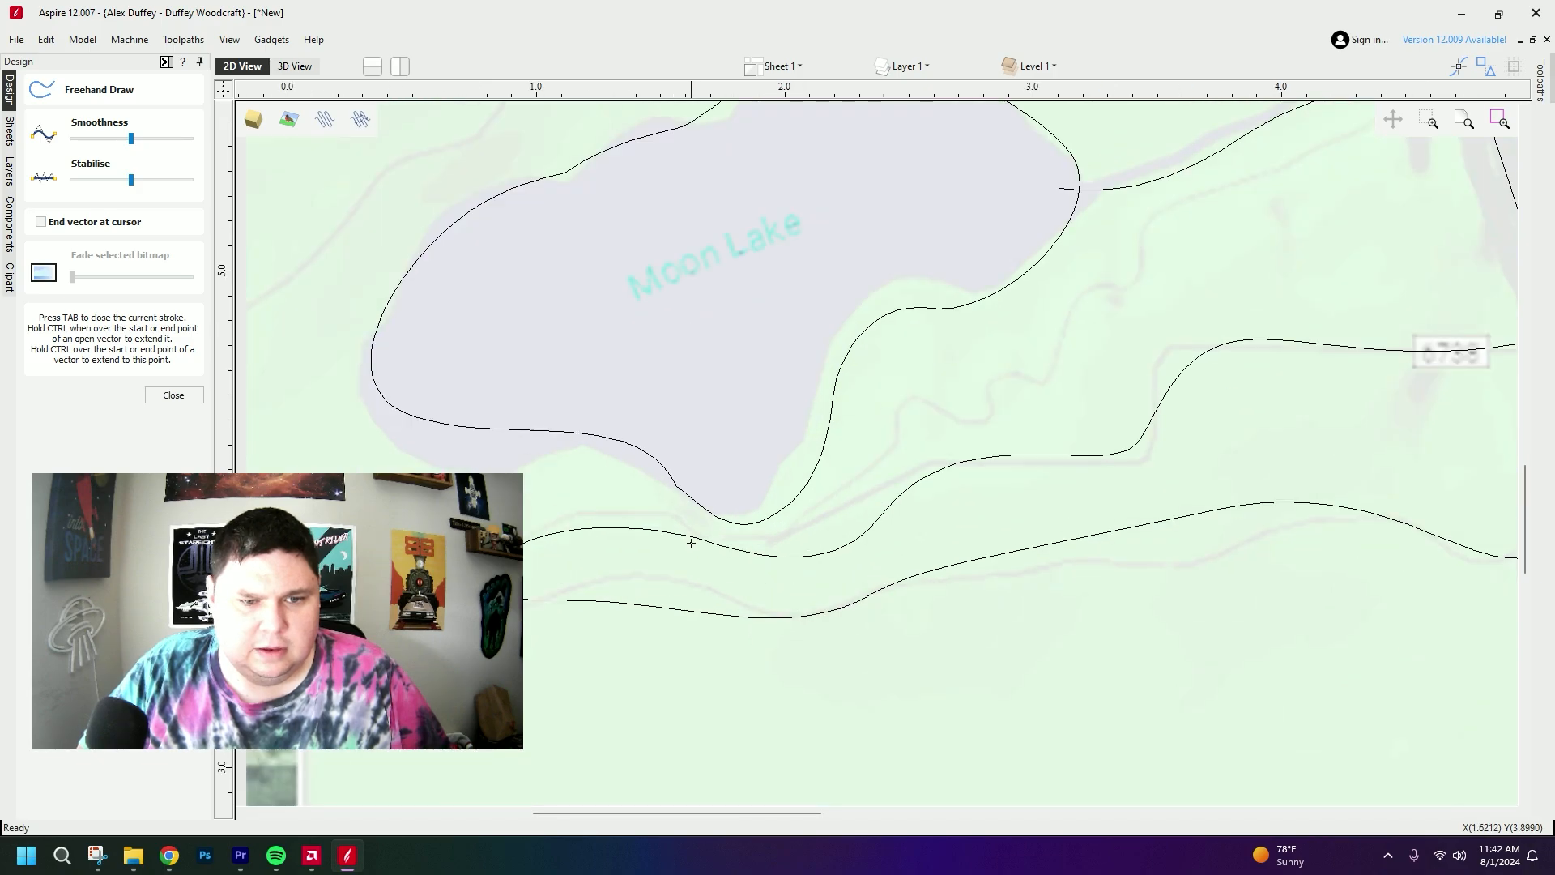
mouse_move(691, 543)
left_mouse_down()
mouse_move(776, 532)
mouse_move(873, 459)
mouse_move(910, 395)
mouse_move(1001, 399)
mouse_move(1068, 357)
mouse_move(1166, 202)
mouse_move(1458, 117)
left_mouse_up()
- Trace the diagonal side road and the long winding road southwest of the Park & Ride, below road 6764
middle_click_drag(1427, 245, 1222, 356)
scroll(1221, 355, "down", 4)
middle_click_drag(1211, 212, 1024, 534)
scroll(986, 458, "up", 2)
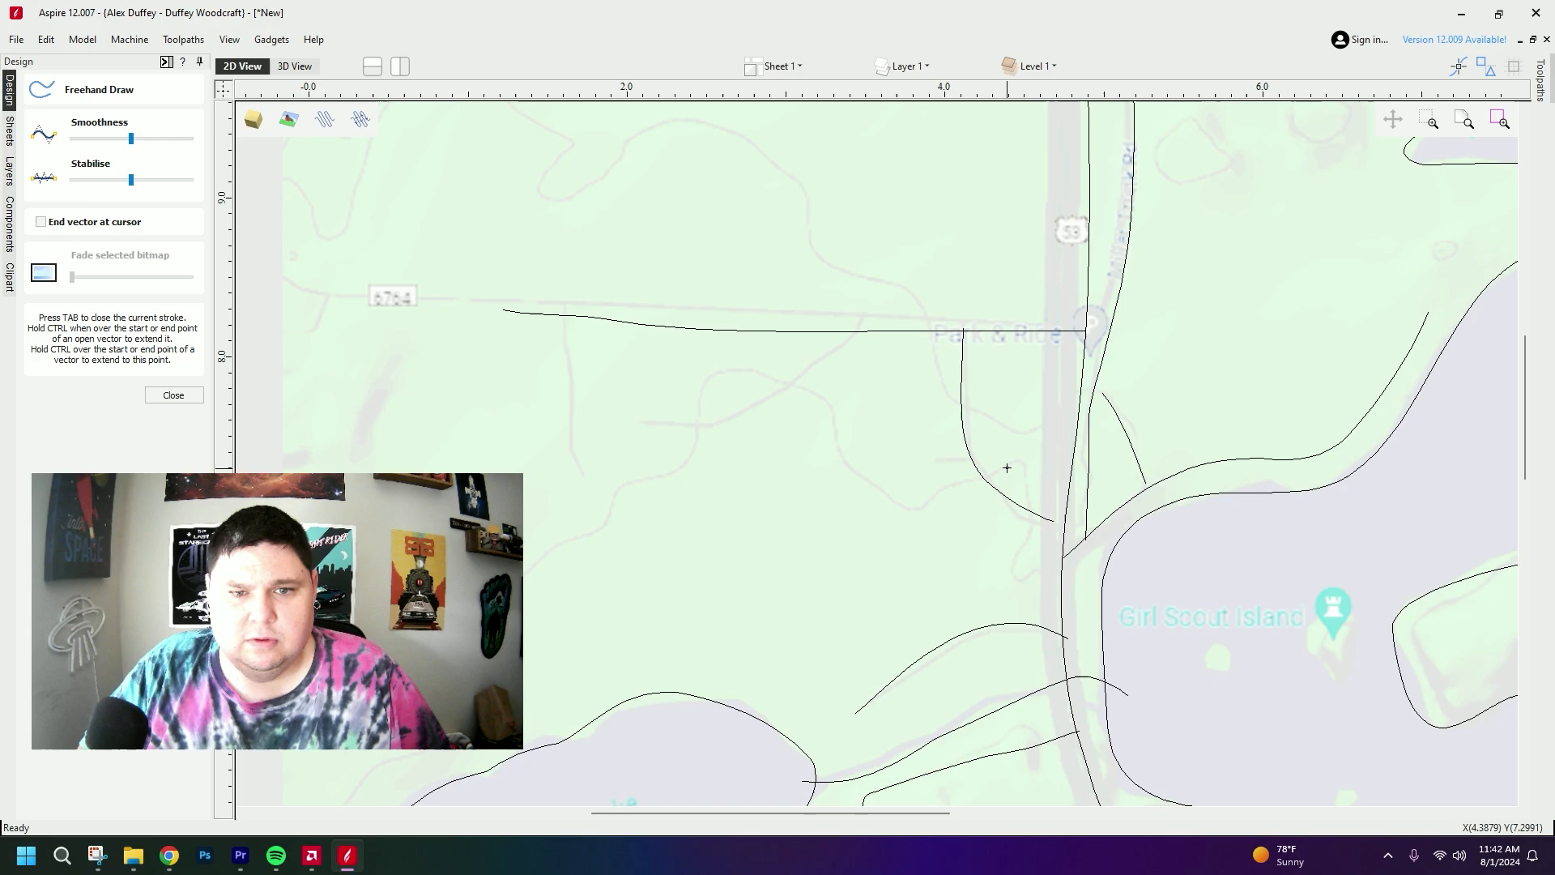
mouse_move(816, 361)
left_mouse_down()
mouse_move(694, 417)
mouse_move(629, 419)
left_mouse_up()
mouse_move(952, 494)
left_mouse_down()
mouse_move(857, 484)
mouse_move(825, 413)
mouse_move(764, 373)
mouse_move(684, 386)
mouse_move(691, 452)
mouse_move(484, 591)
left_mouse_up()
left_click_drag(433, 642, 433, 643)
- Trace the short road running south from road 6764 and the winding road looping north of it, and finish freehand drawing
mouse_move(665, 573)
middle_mouse_down()
mouse_move(878, 443)
mouse_move(673, 591)
mouse_move(671, 622)
middle_mouse_up()
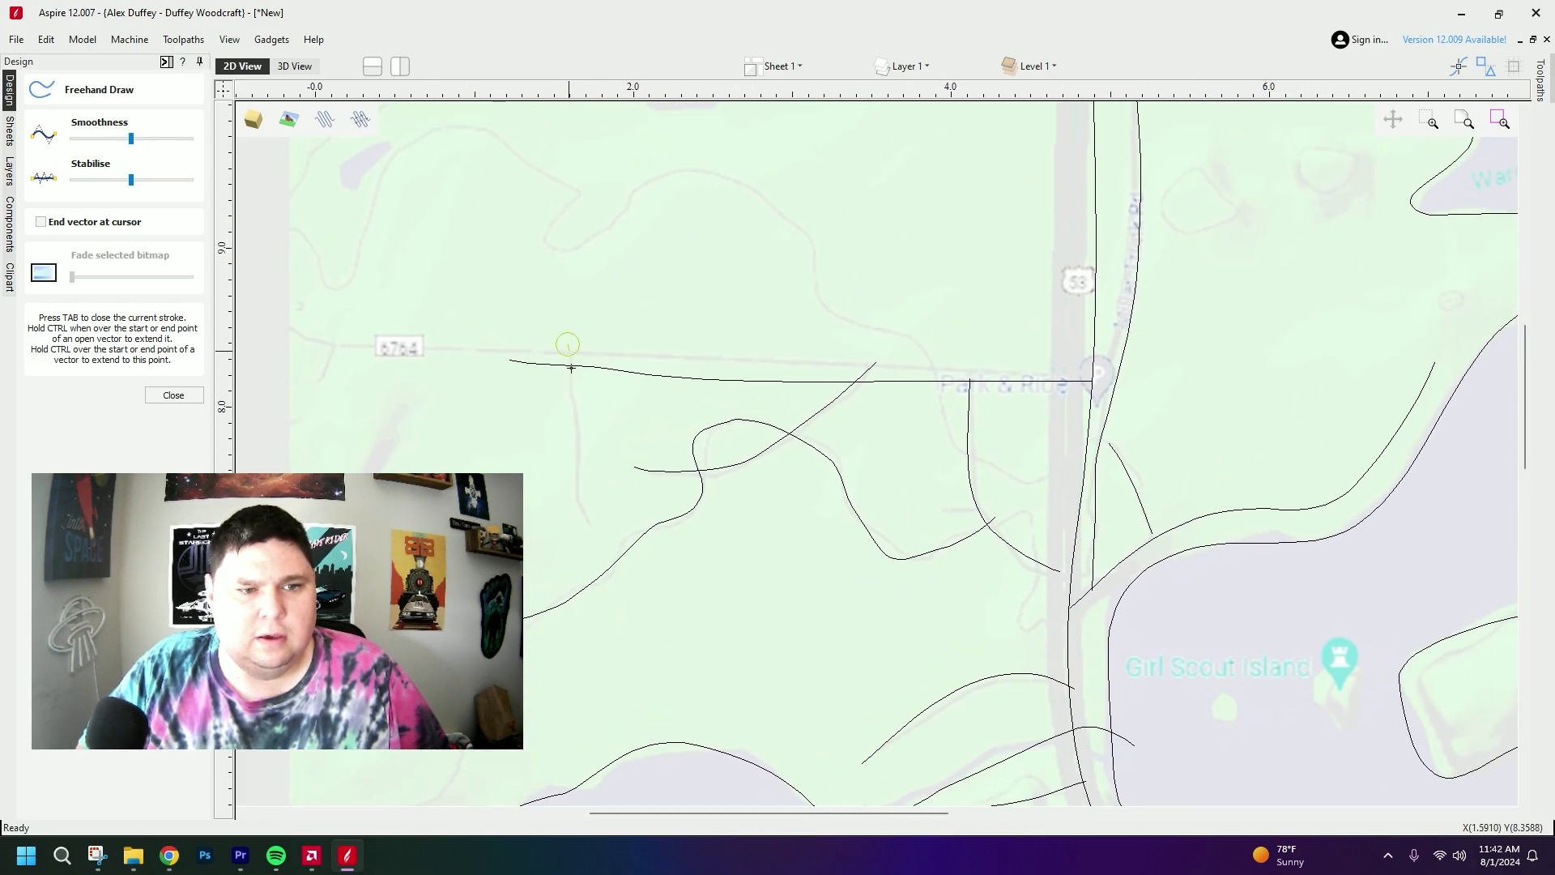
left_click_drag(571, 368, 596, 513)
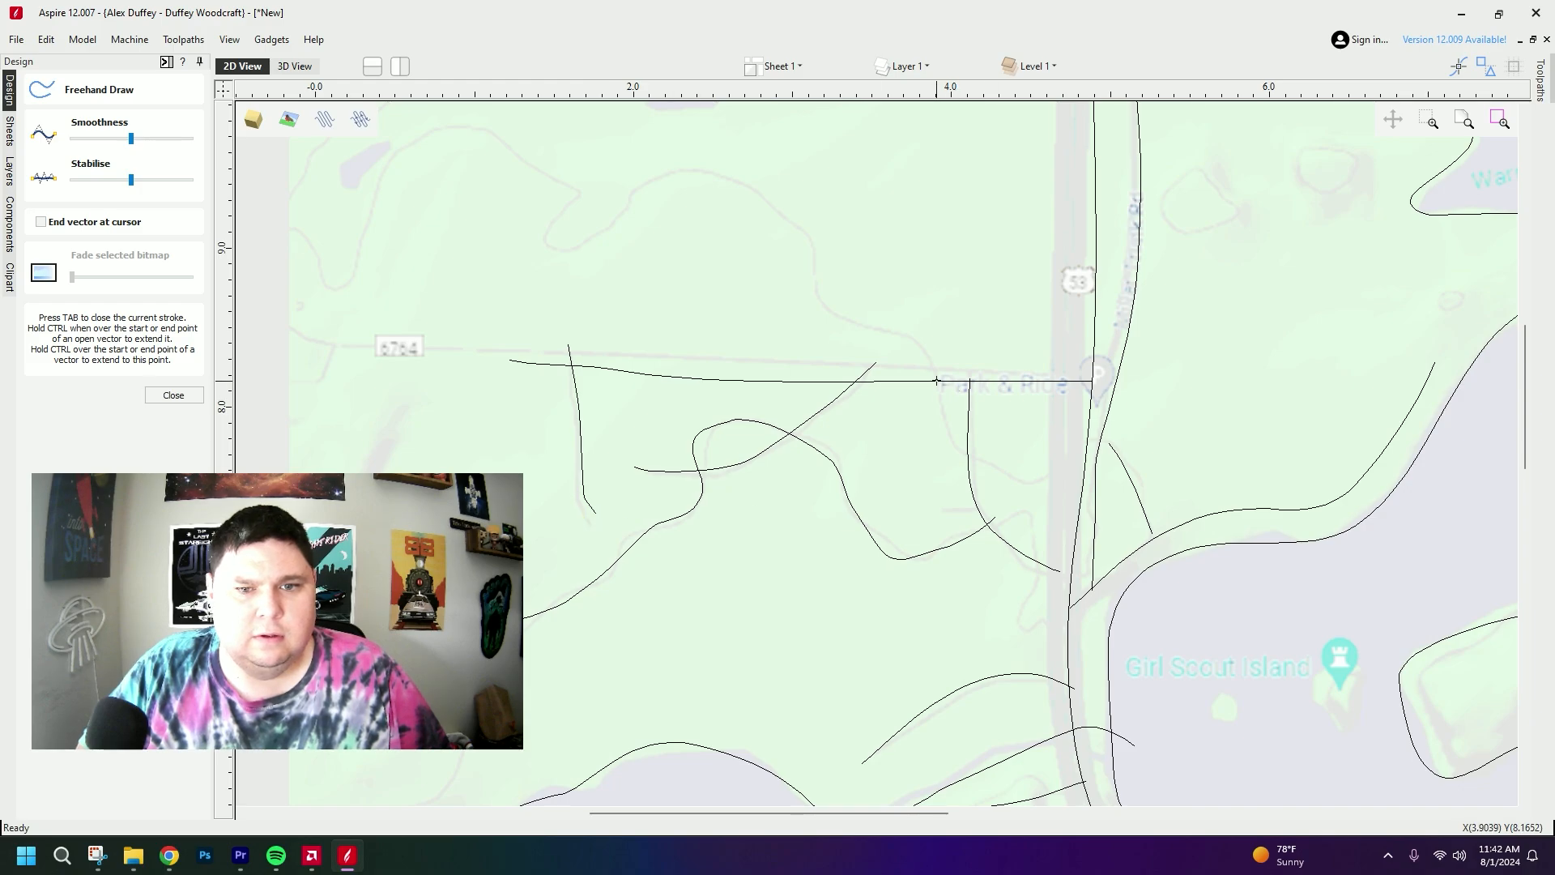
mouse_move(937, 380)
left_mouse_down()
mouse_move(701, 177)
mouse_move(544, 264)
left_mouse_up()
scroll(781, 460, "down", 3)
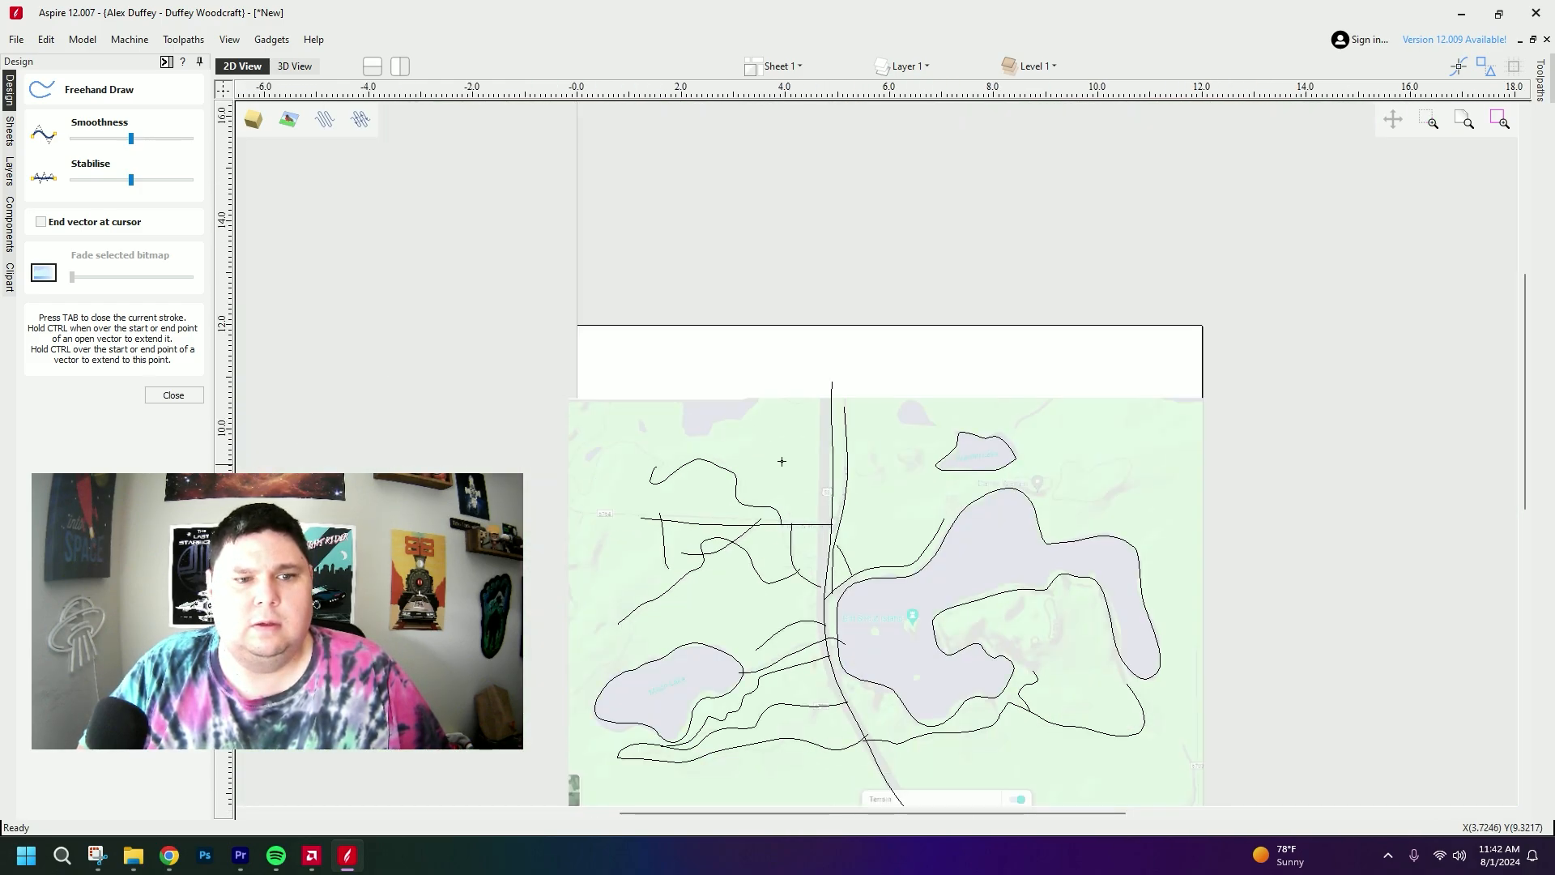
middle_click_drag(857, 622, 828, 455)
key("Escape")
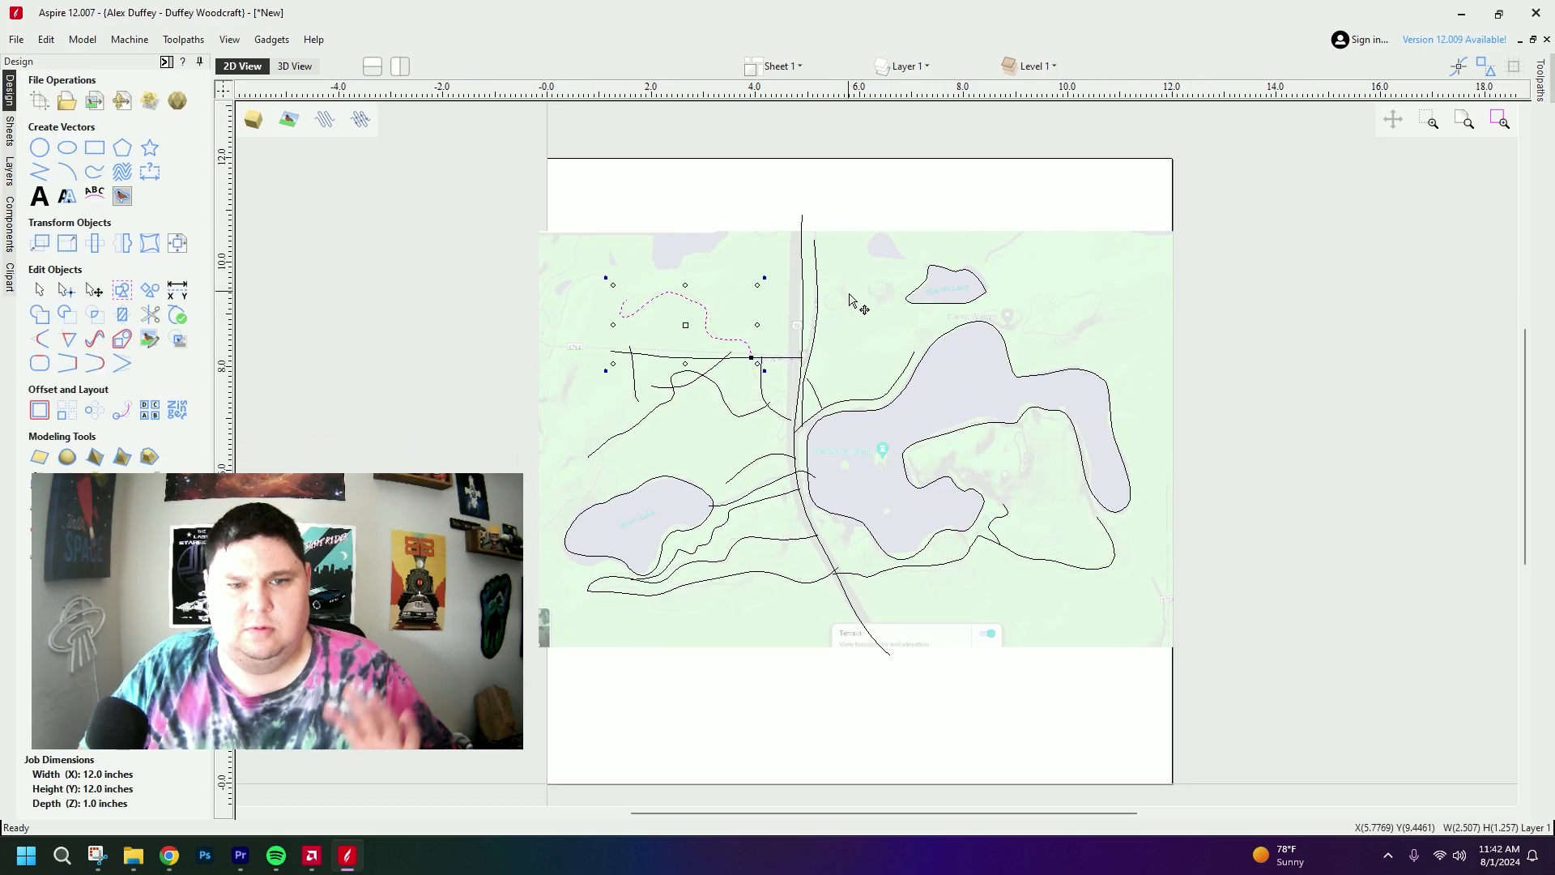
- Examine the traced lakes and roads against the full-colour map bitmap
left_click(847, 352)
scroll(887, 340, "up", 3)
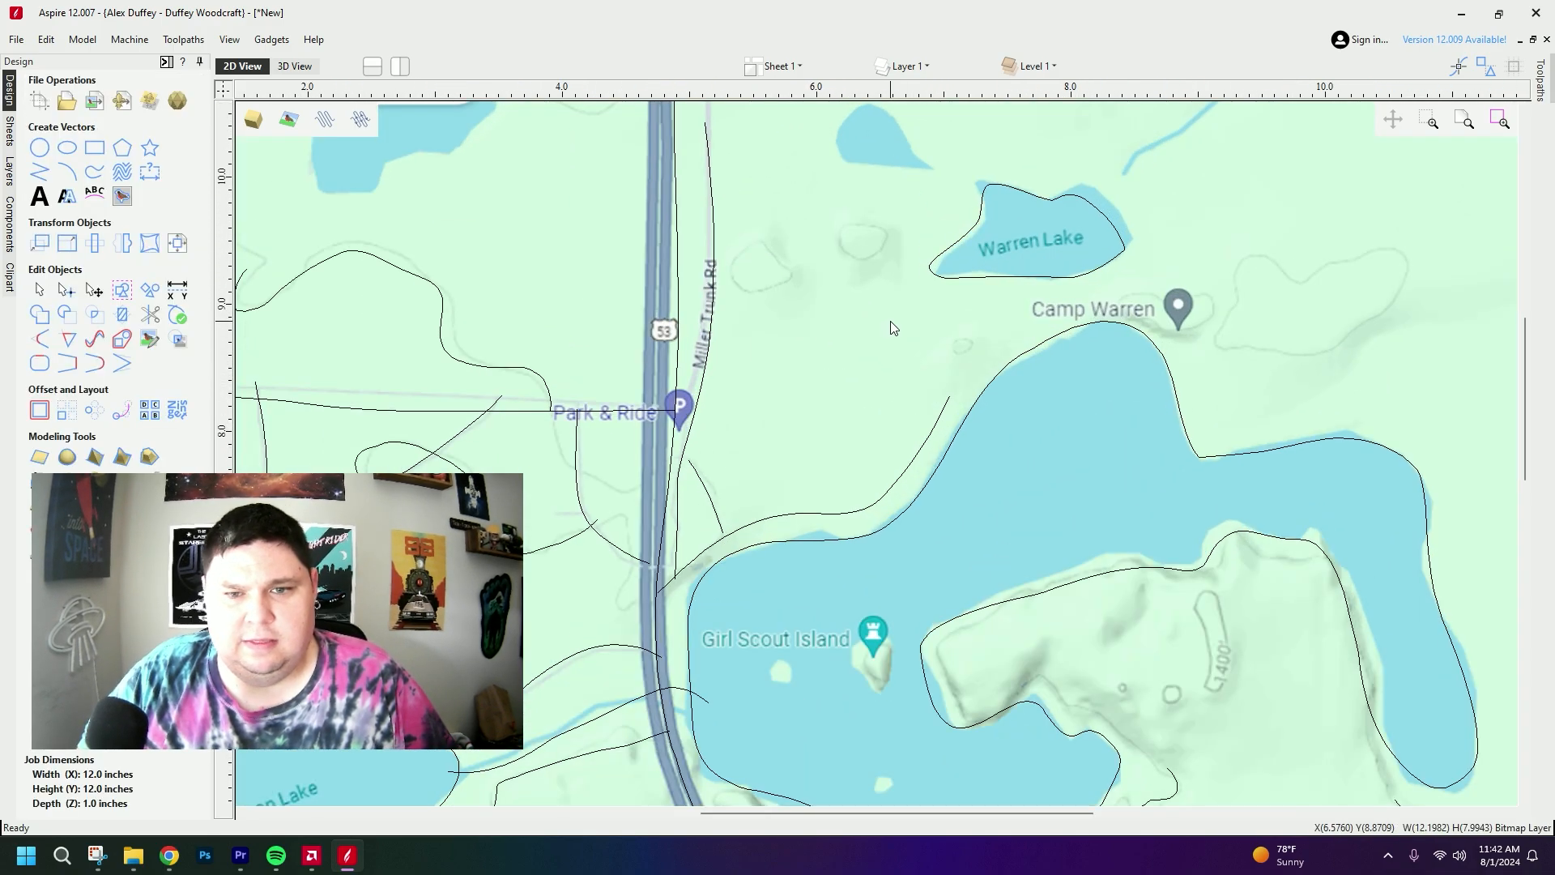
scroll(893, 328, "down", 2)
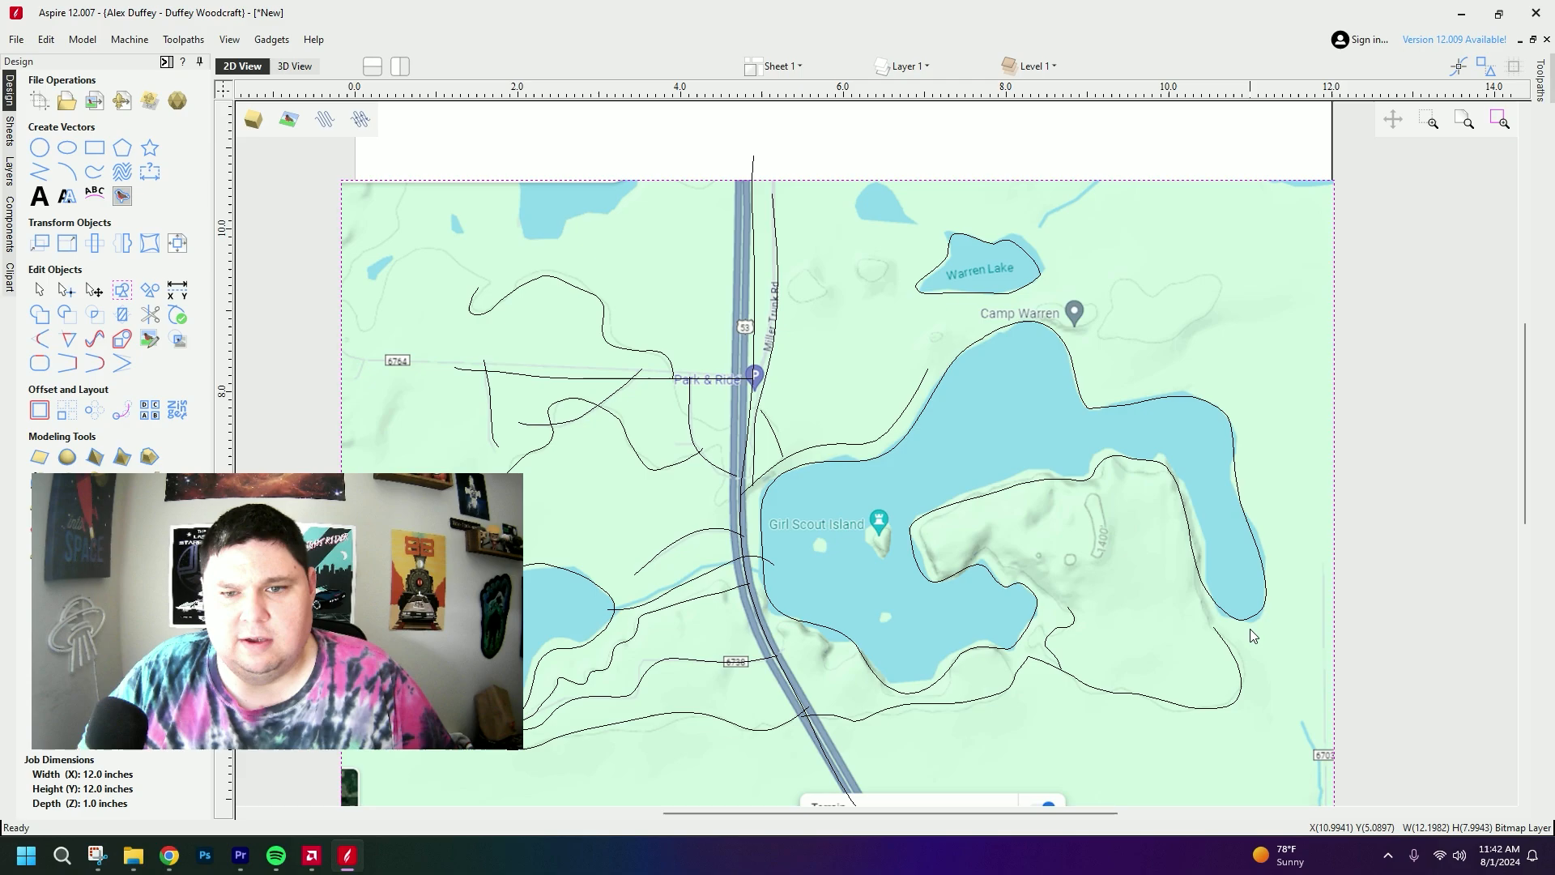
scroll(998, 599, "down", 1)
scroll(999, 600, "down", 1)
scroll(1045, 638, "up", 3)
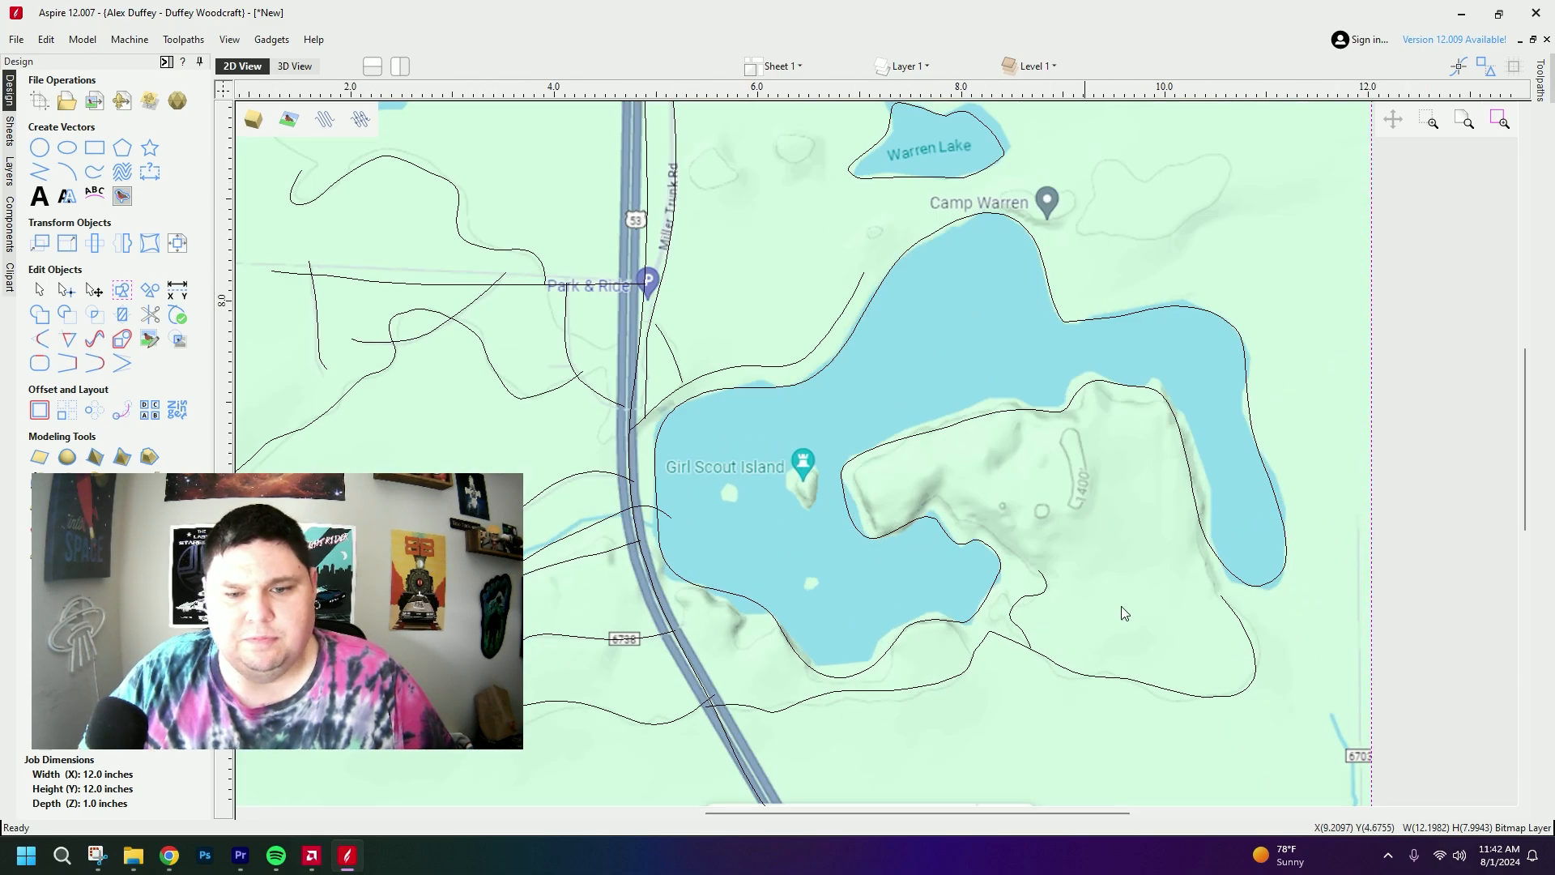
scroll(1032, 556, "down", 2)
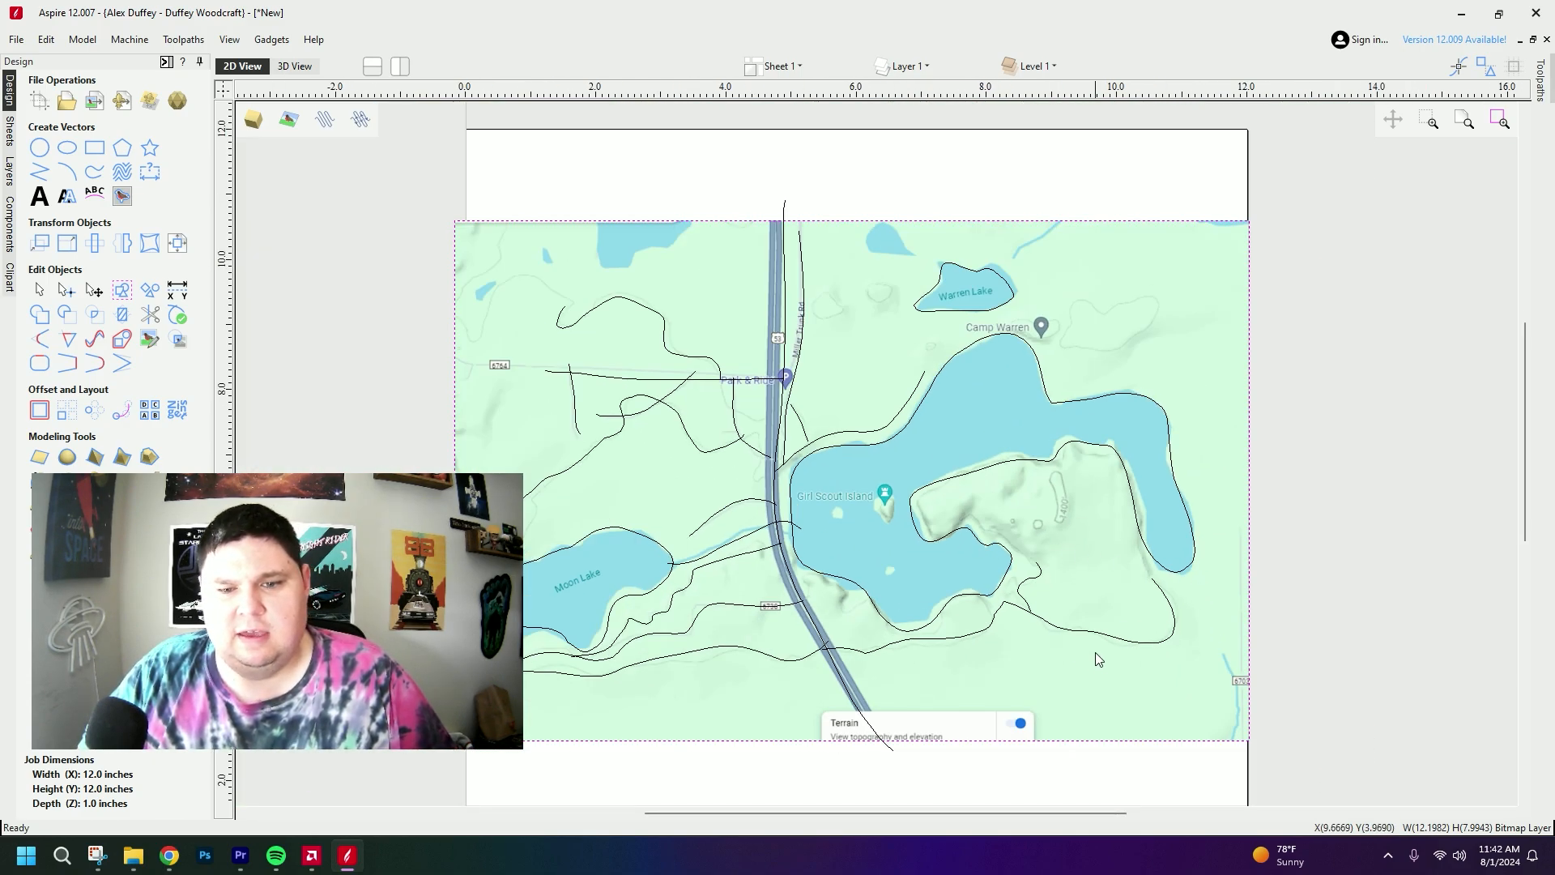
scroll(1095, 653, "down", 2)
scroll(1047, 650, "up", 1)
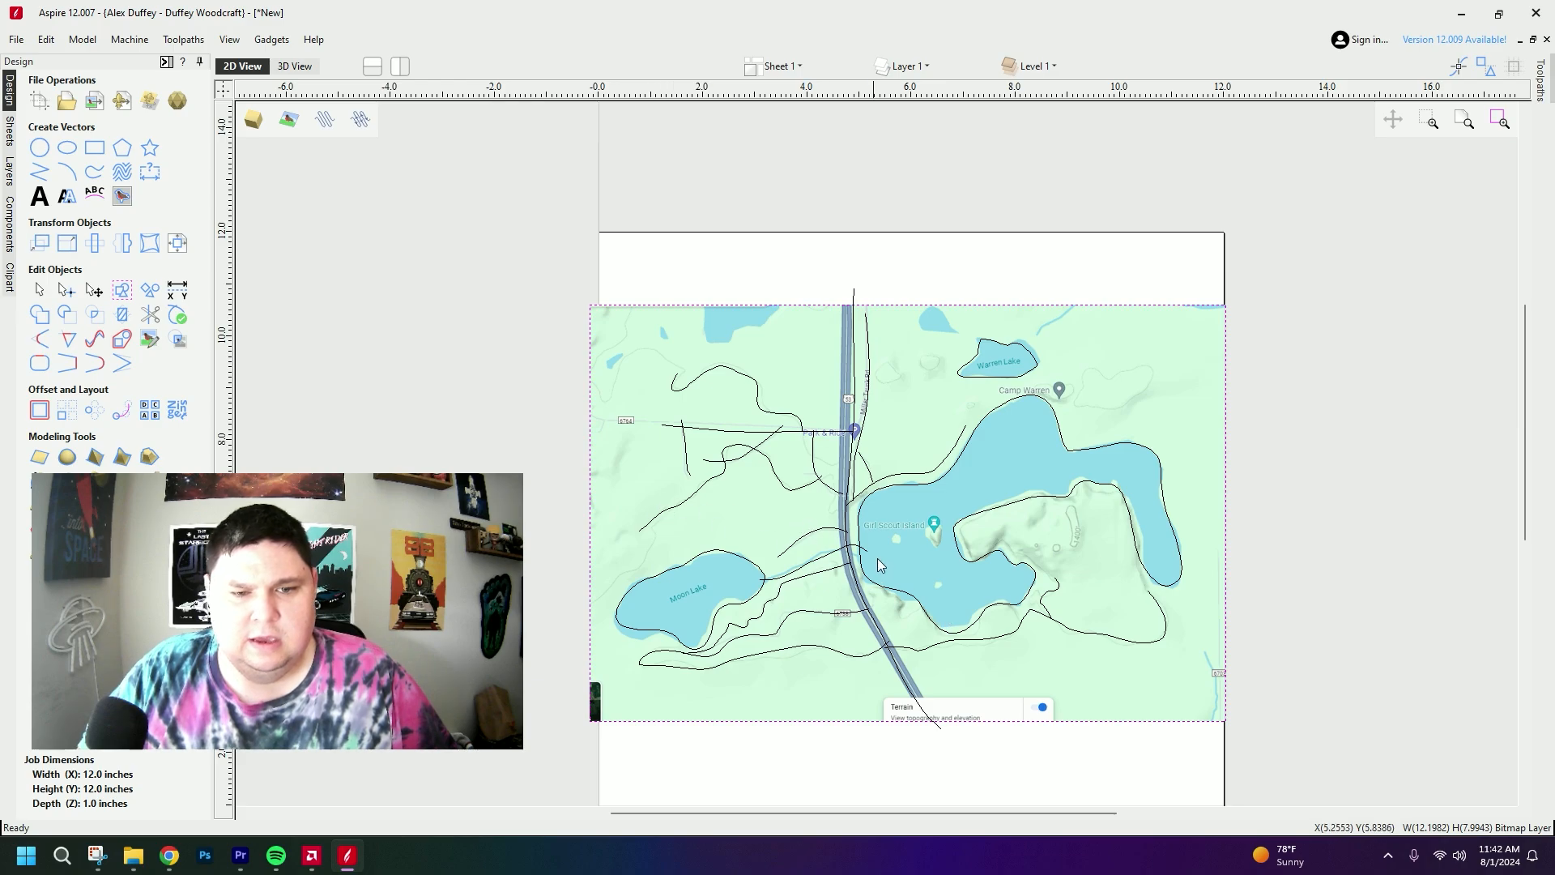
scroll(877, 558, "up", 2)
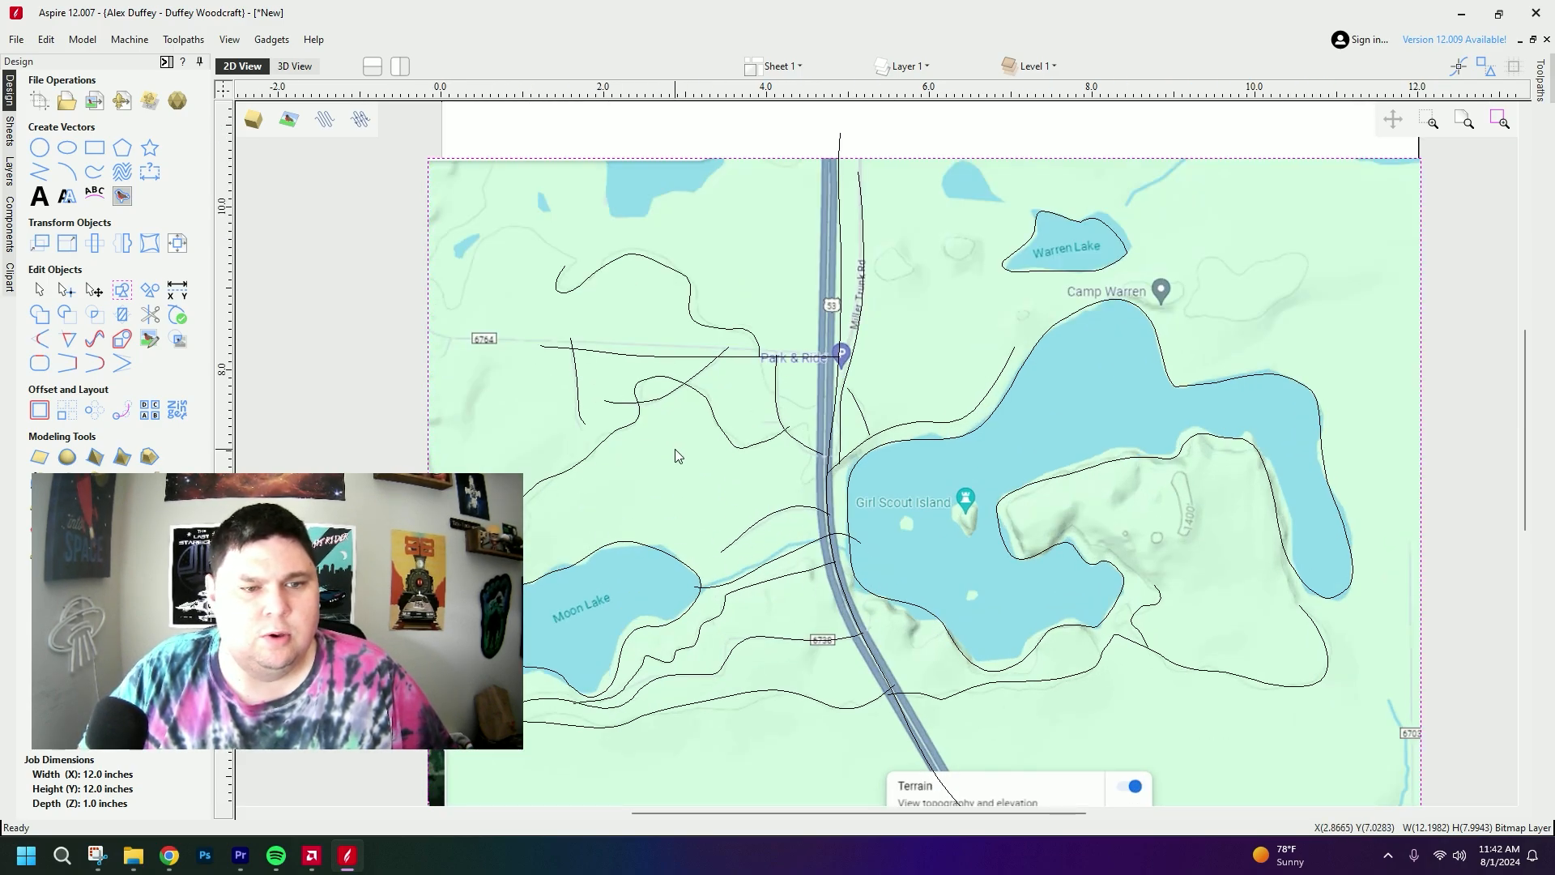
middle_click_drag(679, 457, 687, 451)
- Replace the short connector between Miller Trunk Rd and the lakeshore road with a freehand trace that follows the map's curve
scroll(883, 415, "up", 5)
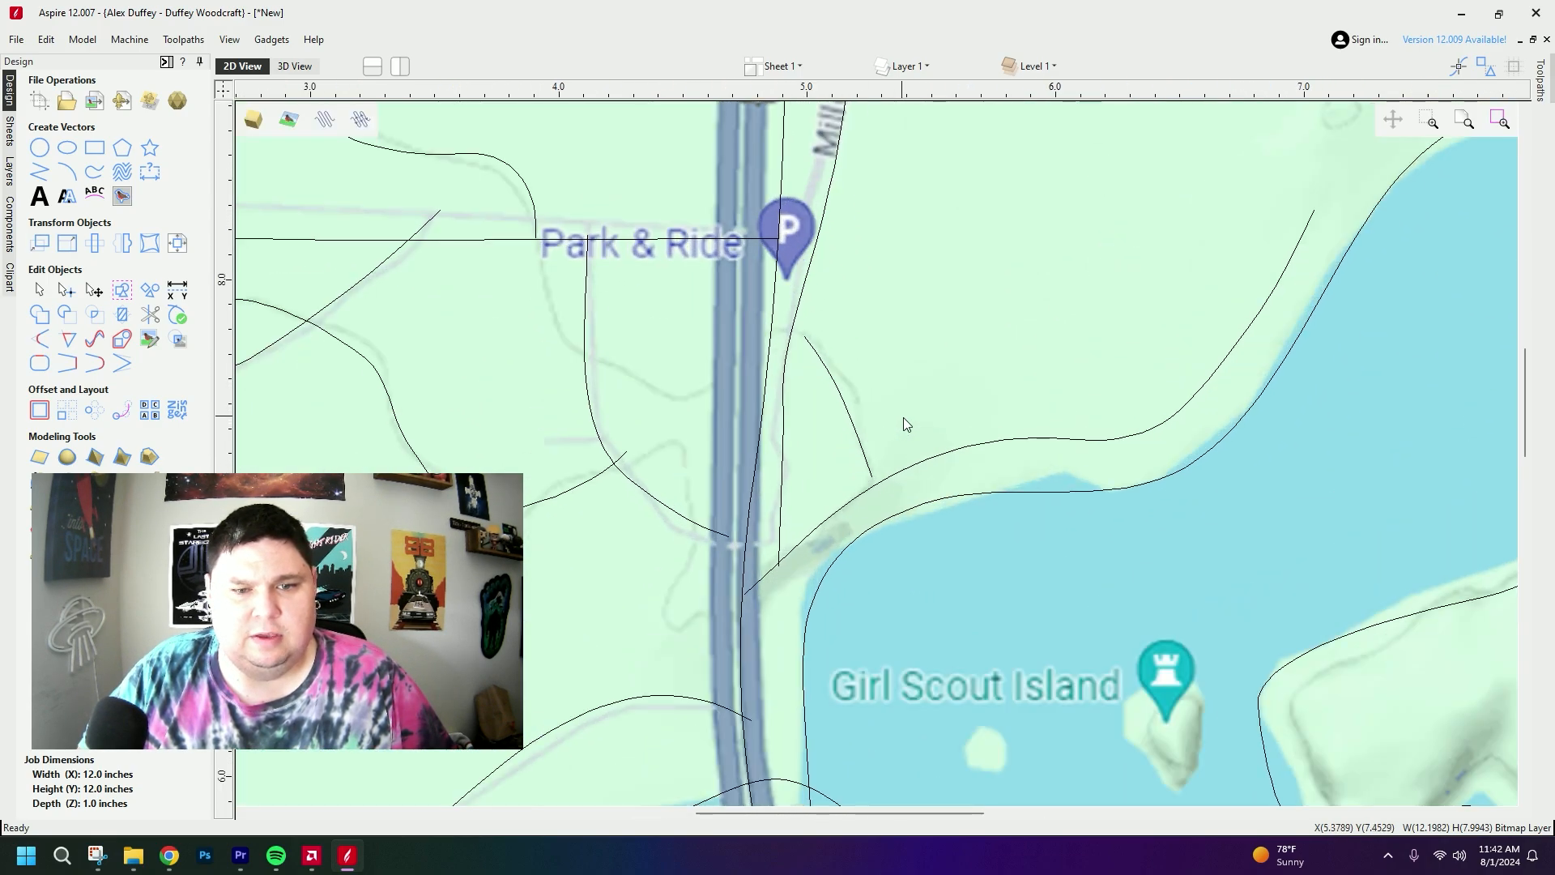
scroll(861, 440, "down", 1)
left_click(854, 384)
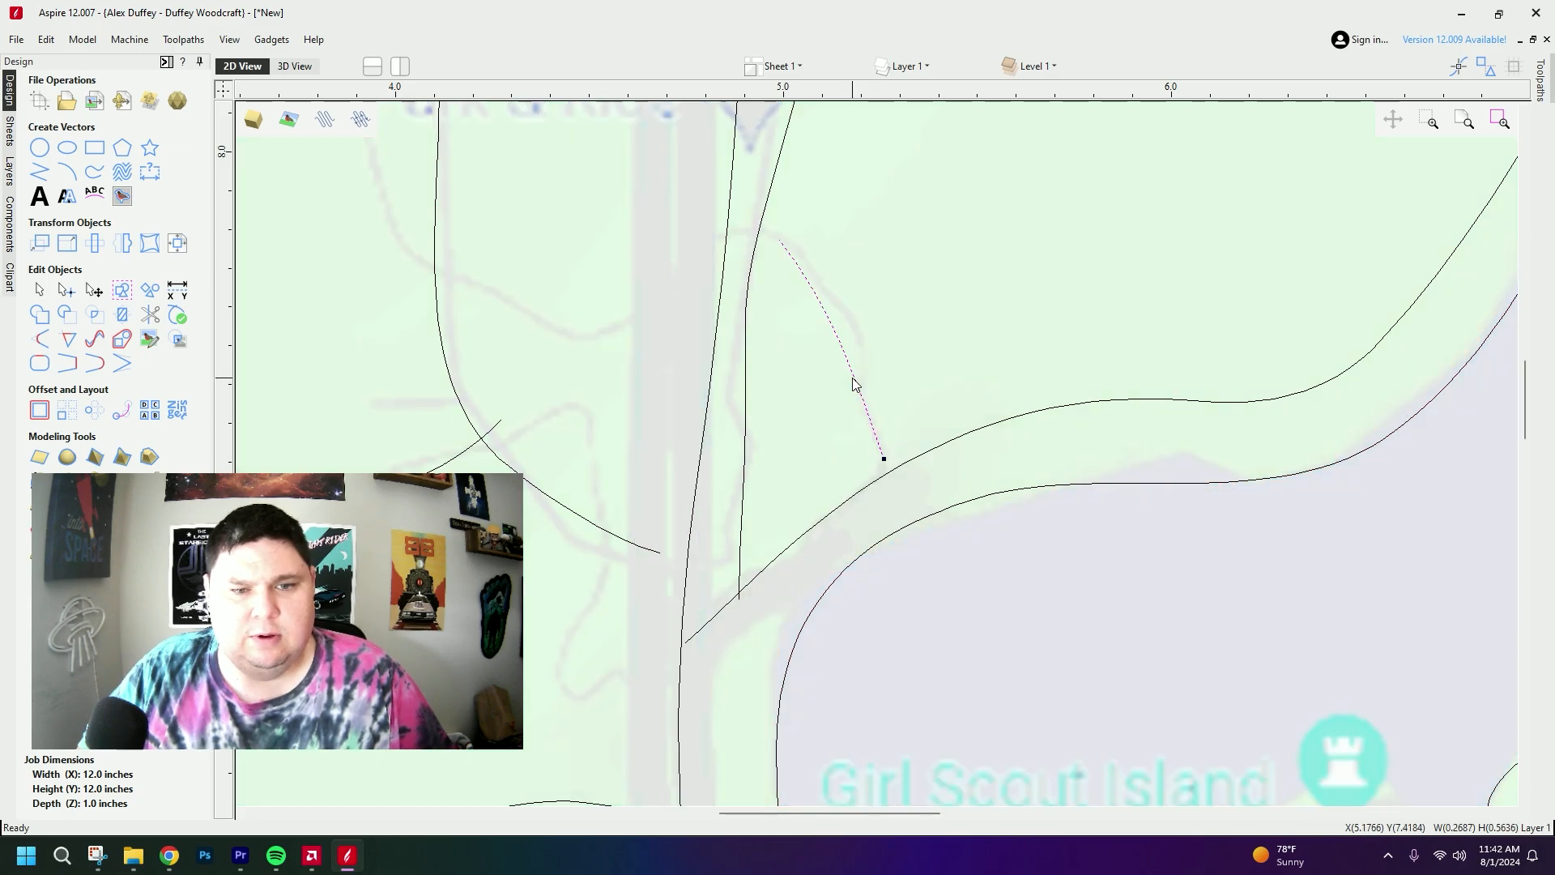
key("Delete")
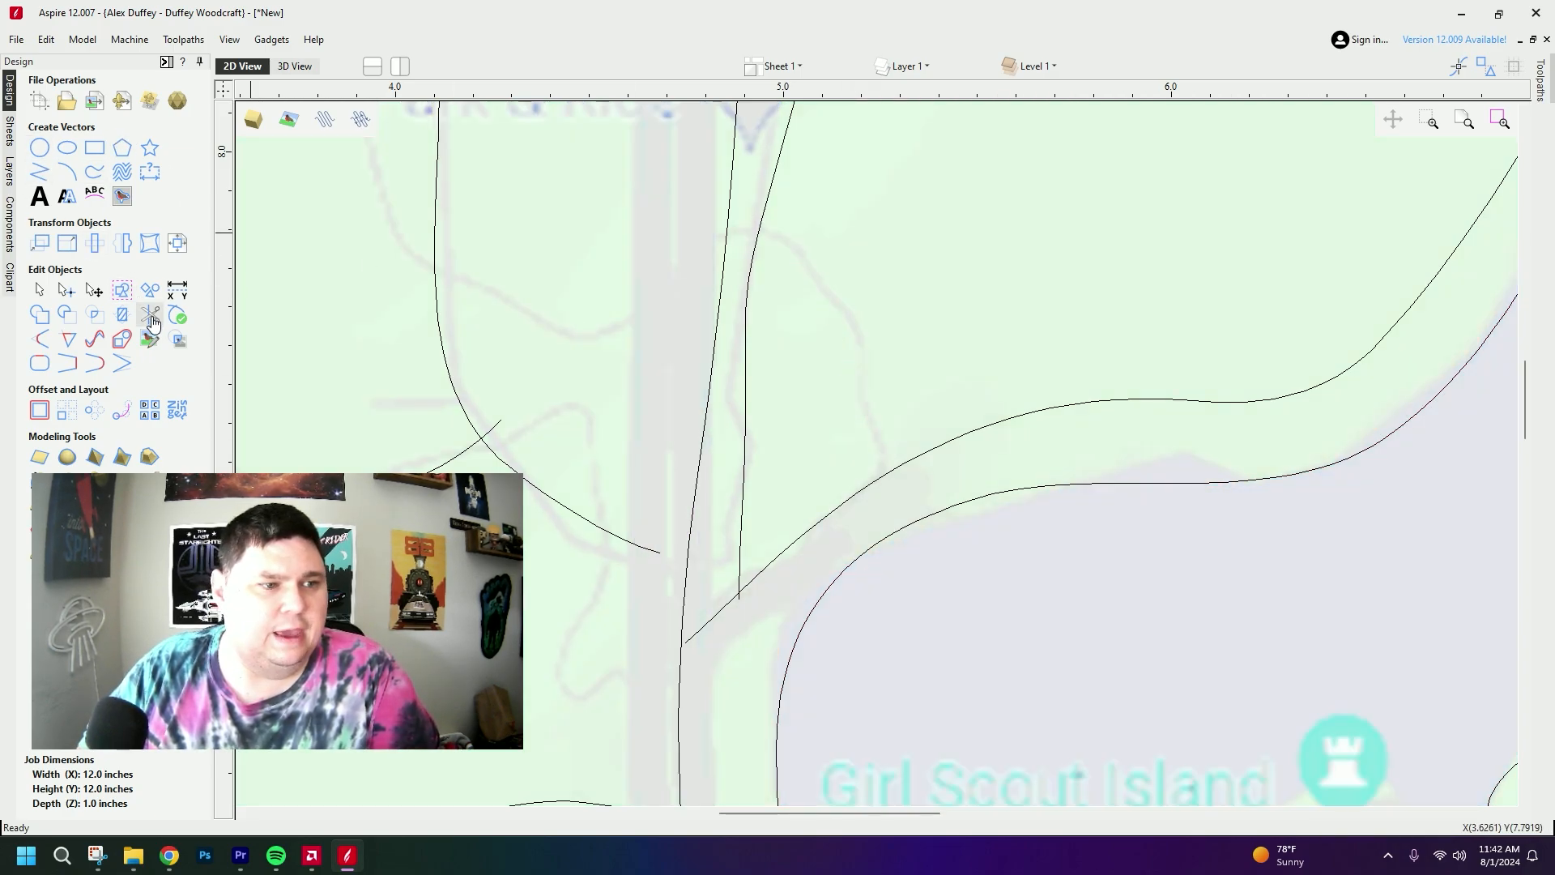
left_click(94, 172)
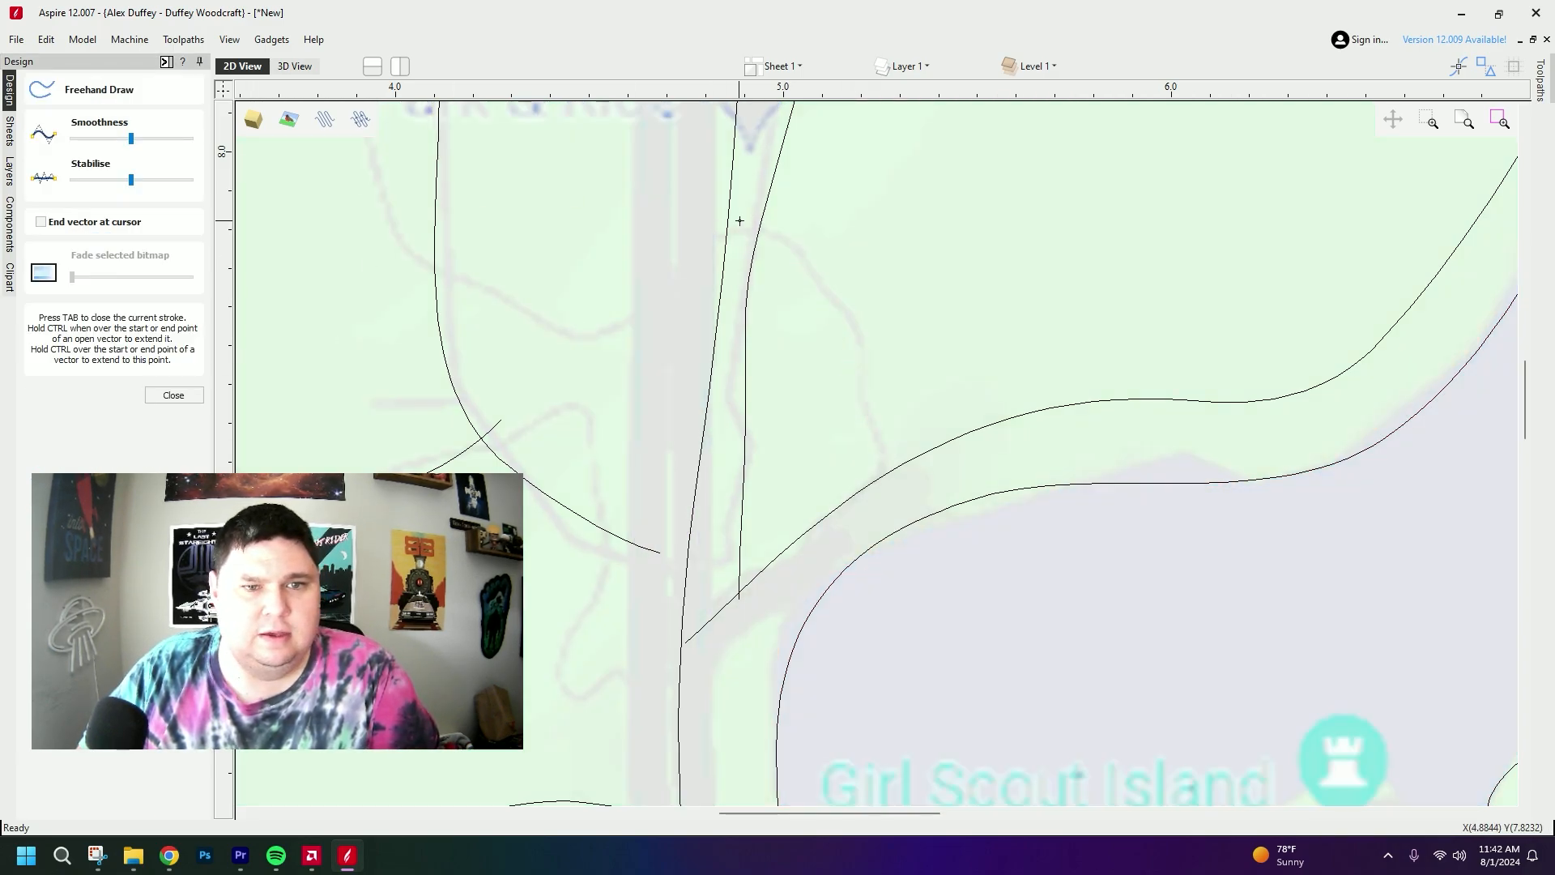
mouse_move(743, 231)
left_mouse_down()
mouse_move(770, 240)
mouse_move(890, 493)
left_mouse_up()
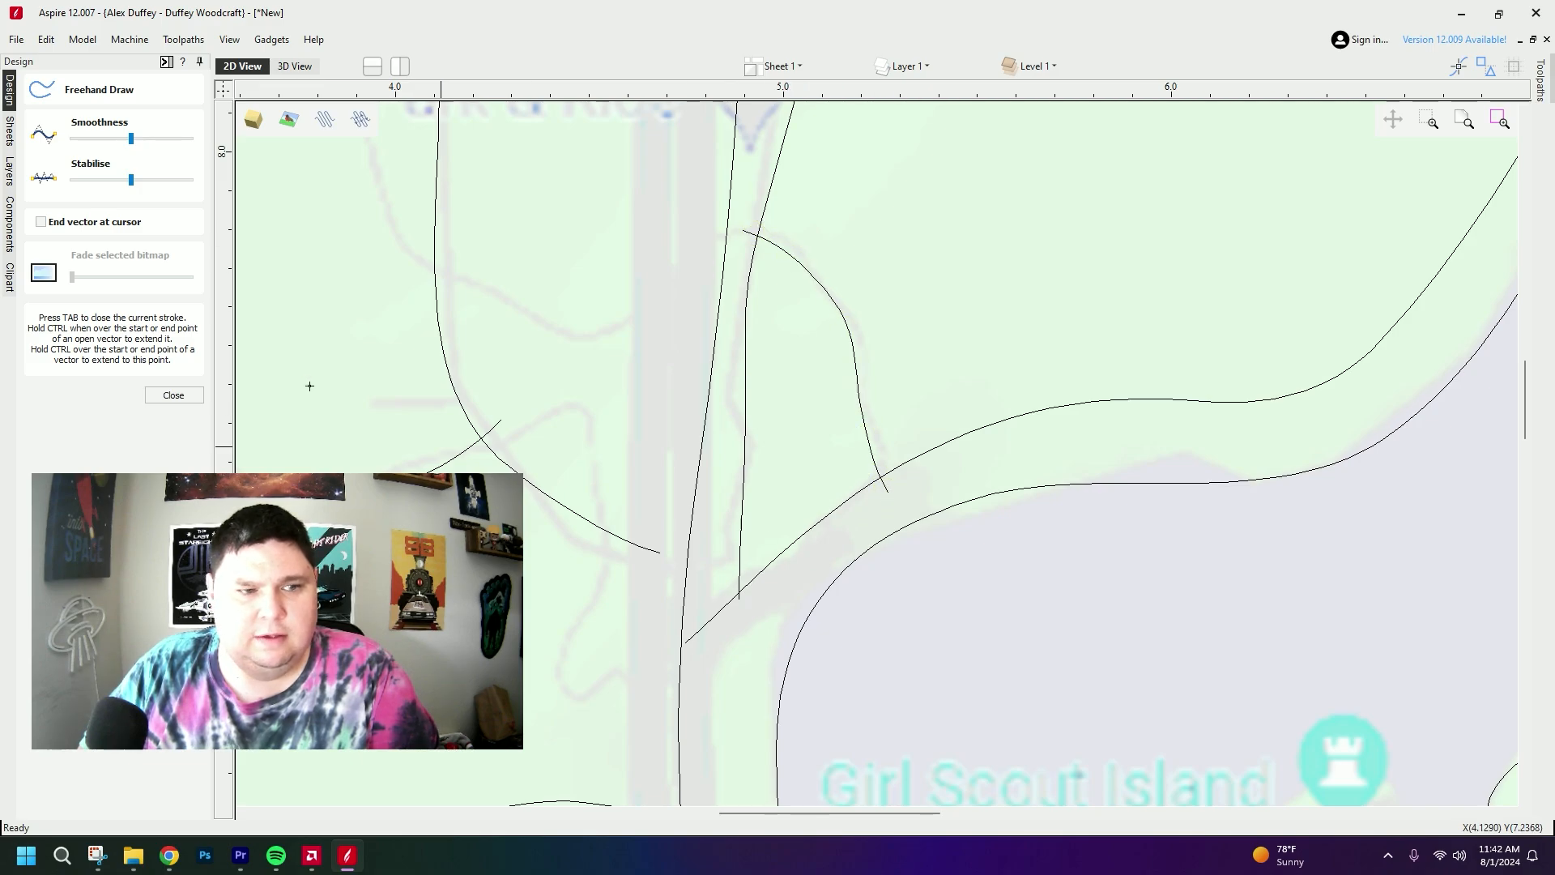
left_click(173, 395)
- Trim the overhanging ends of the new connector, the winding western road and Miller Trunk Rd where they cross adjoining roads
left_click(150, 336)
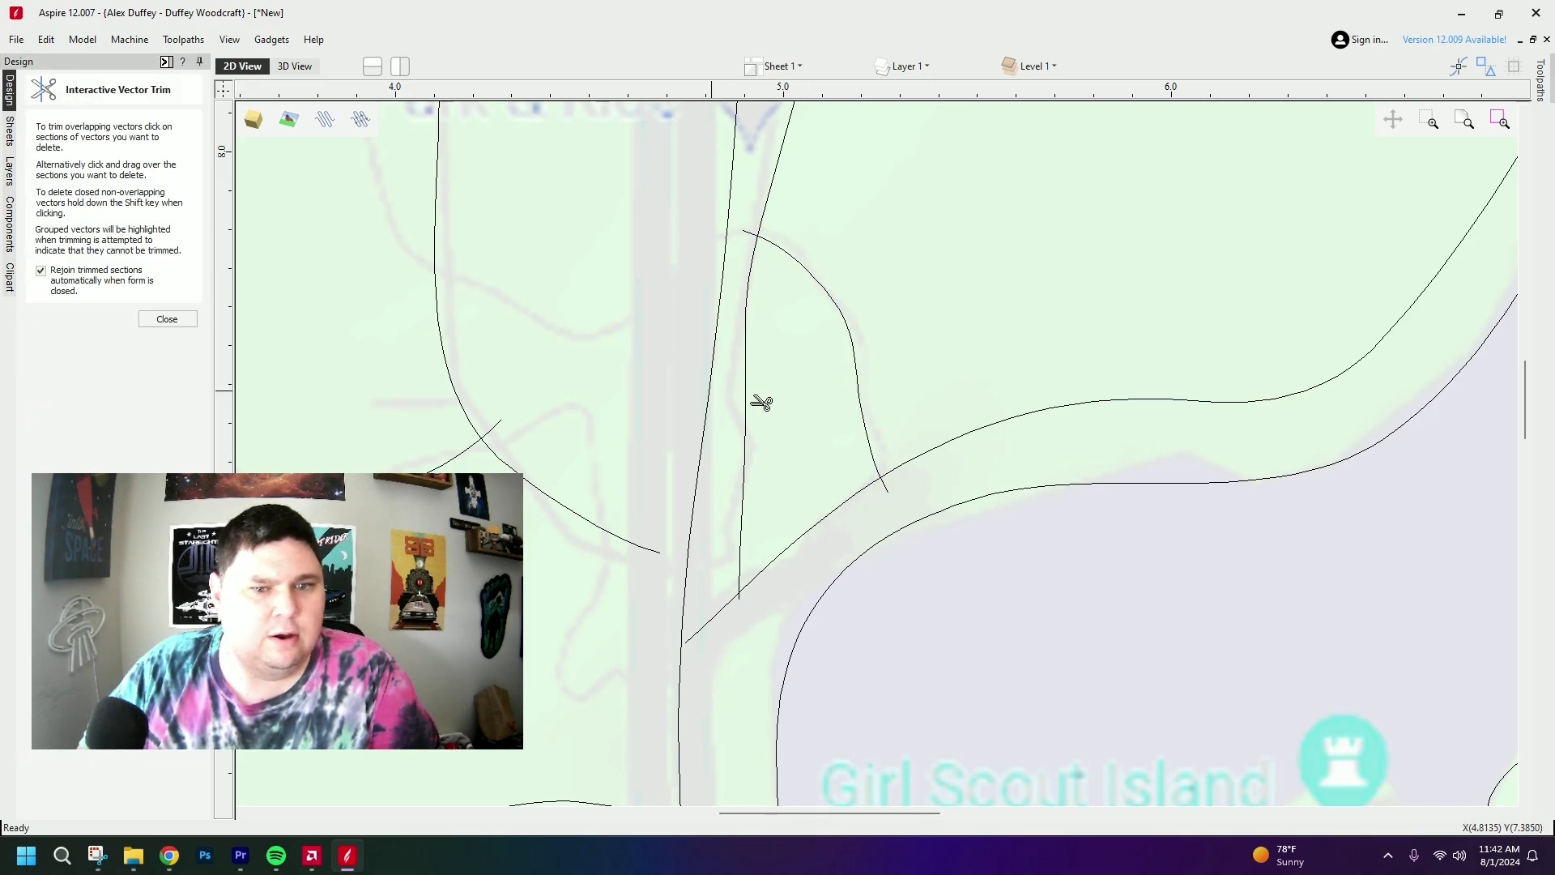
left_click(745, 235)
scroll(603, 466, "down", 1)
middle_click_drag(579, 430, 721, 350)
left_click(664, 357)
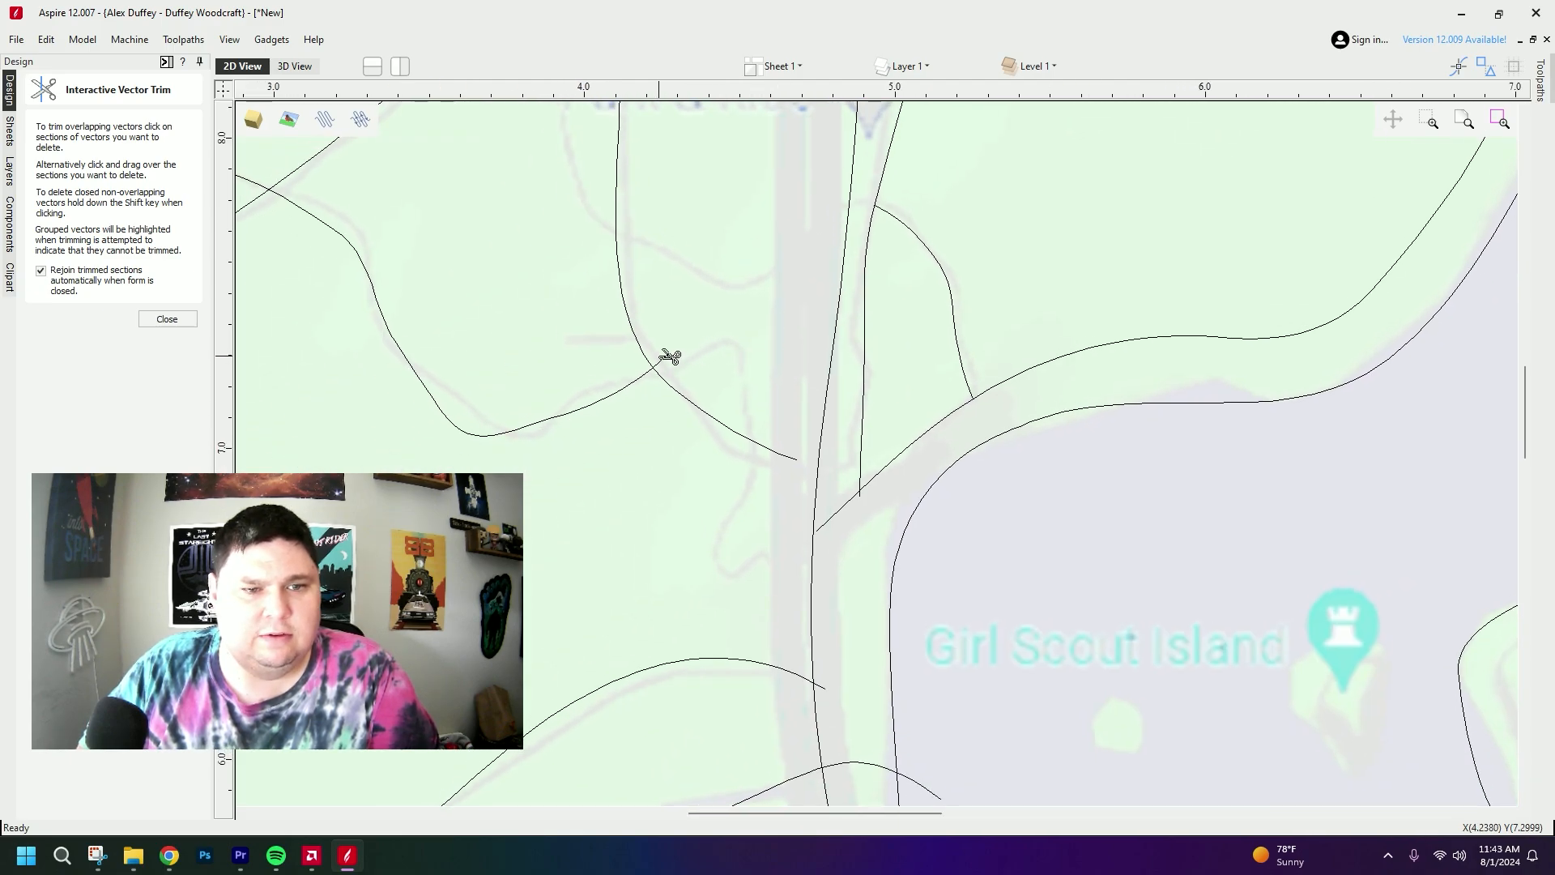
scroll(761, 293, "up", 1)
scroll(805, 441, "up", 2)
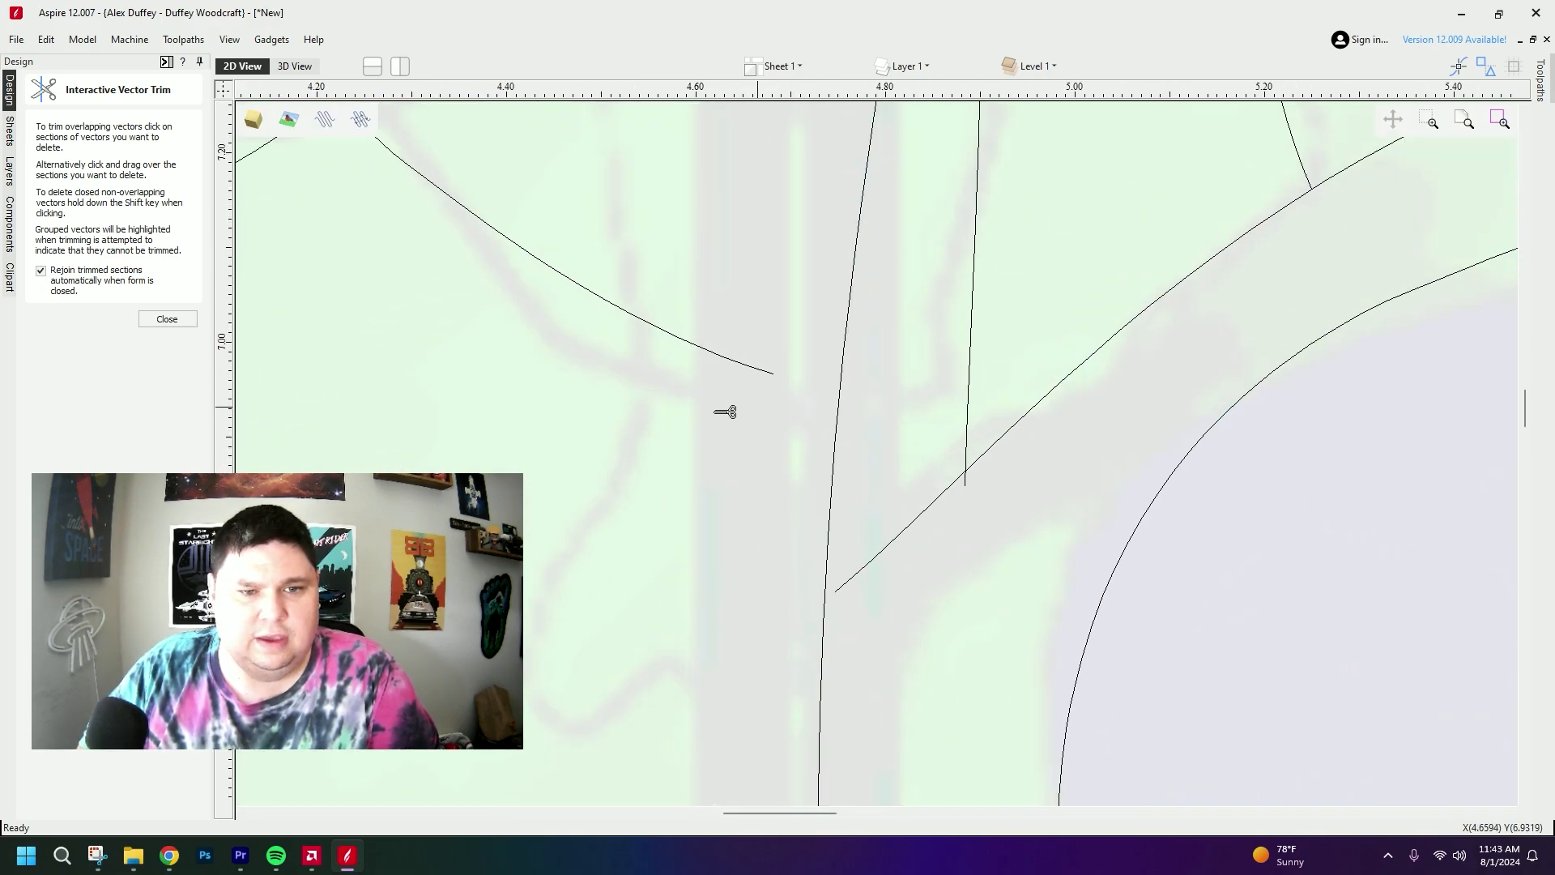
scroll(712, 503, "down", 3)
left_click(834, 477)
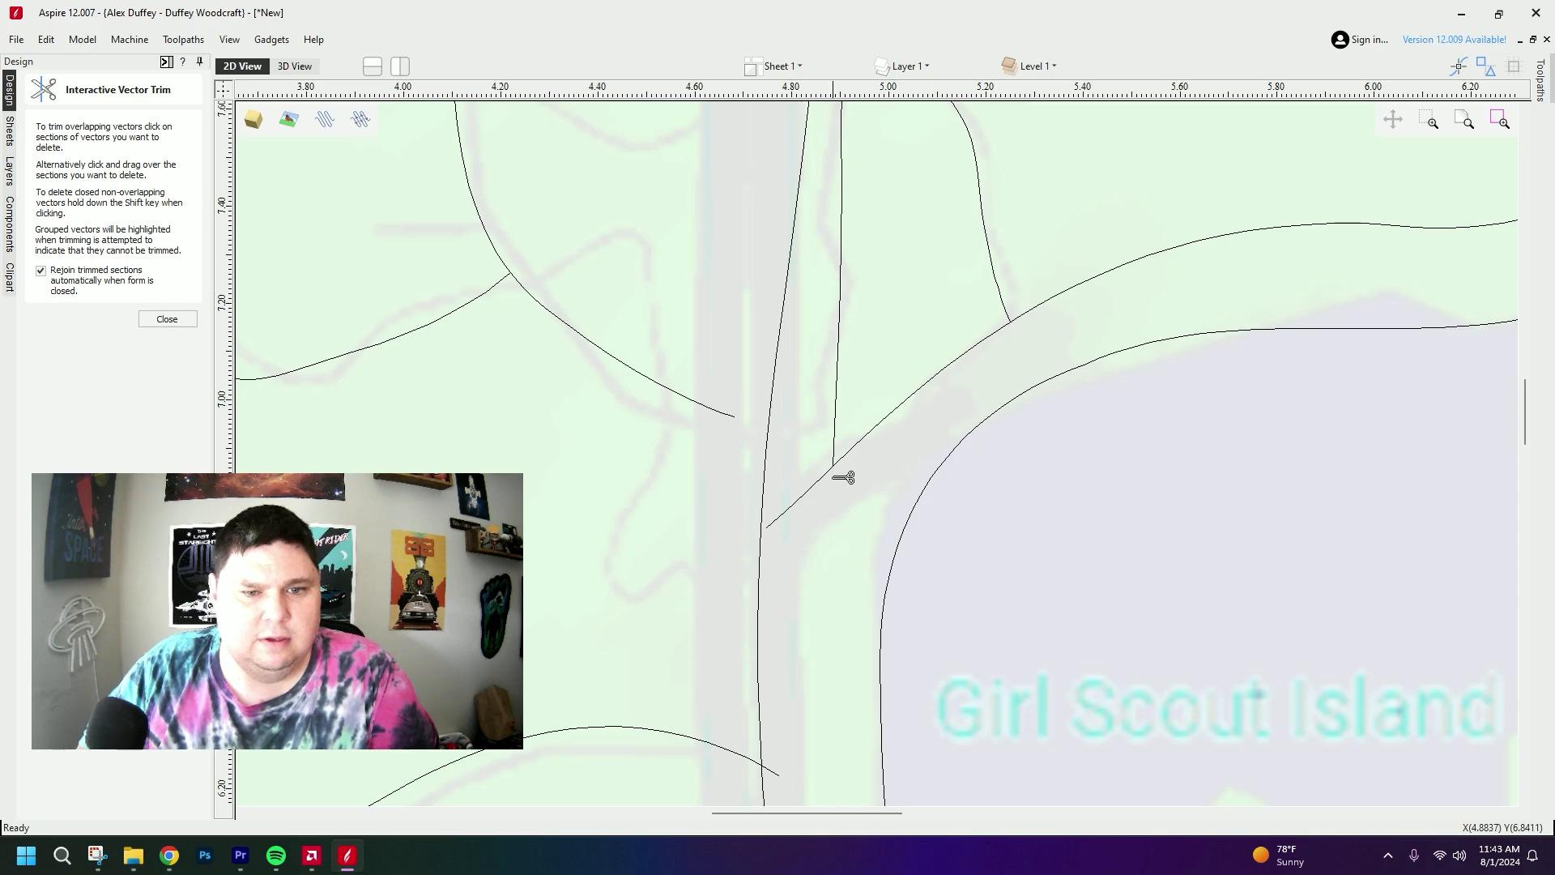
scroll(788, 536, "up", 2)
scroll(796, 538, "up", 1)
left_click(167, 319)
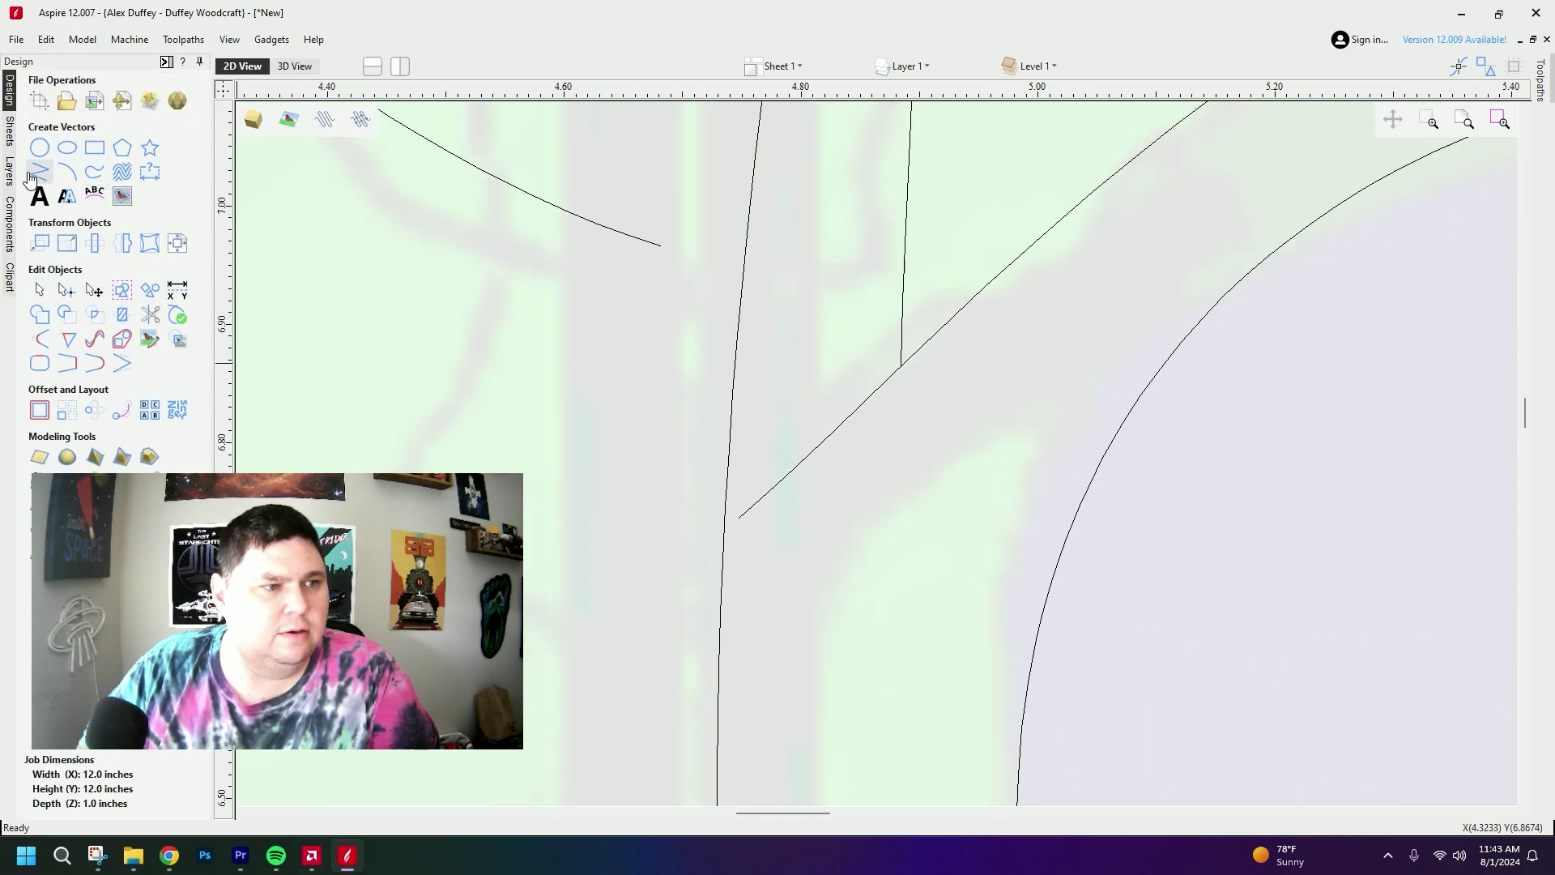
- Extend the lakeshore road across Highway 53 with a short straight line and trim the part beyond the highway line
left_click(35, 178)
left_click(739, 517)
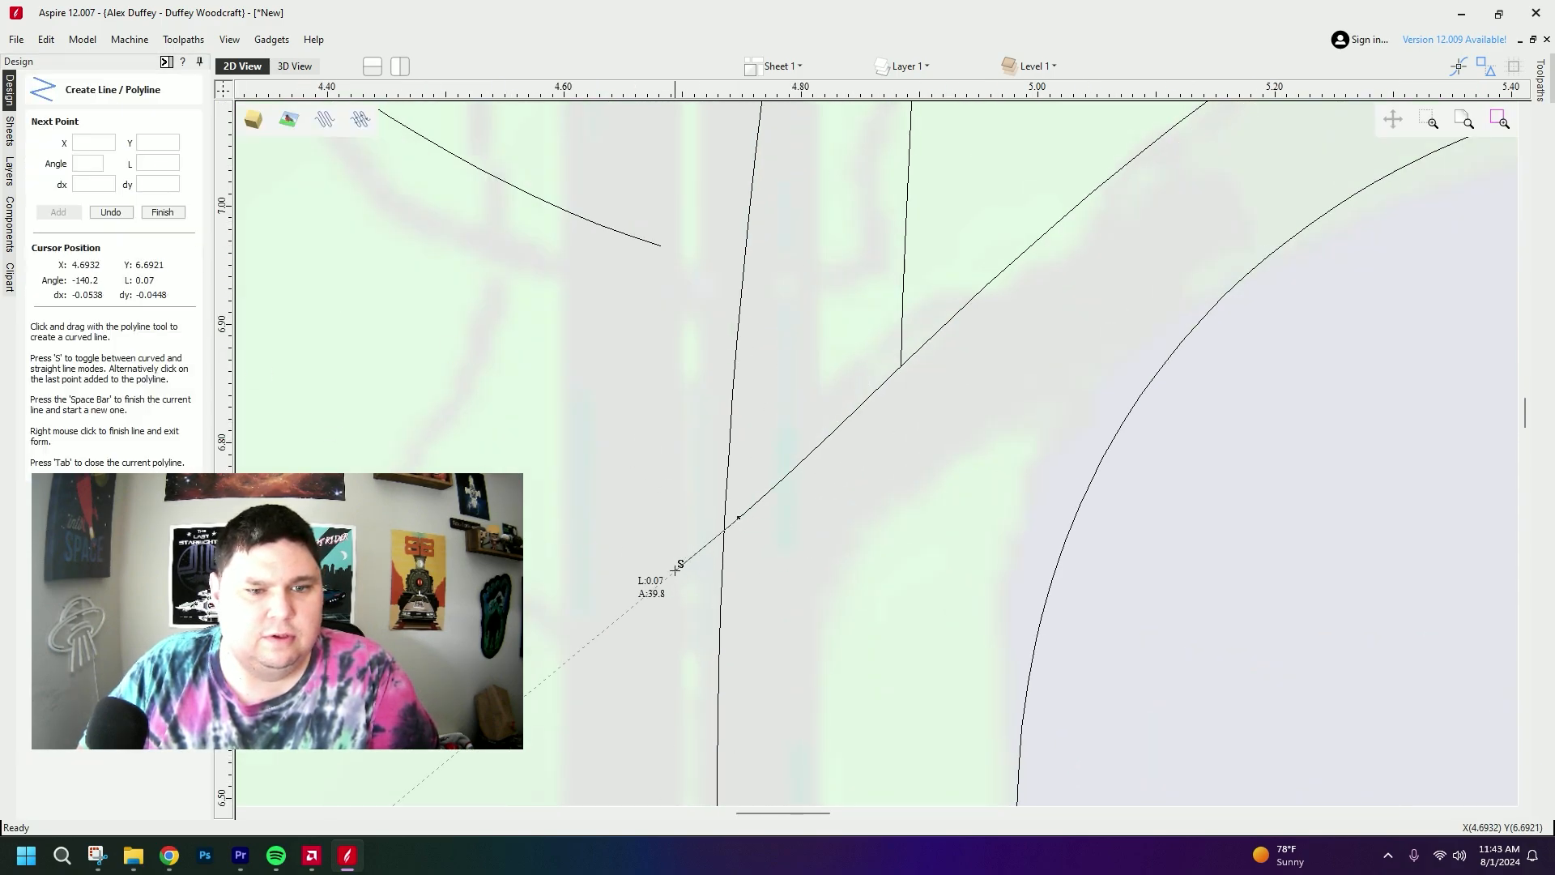
left_click(674, 570)
right_click(667, 594)
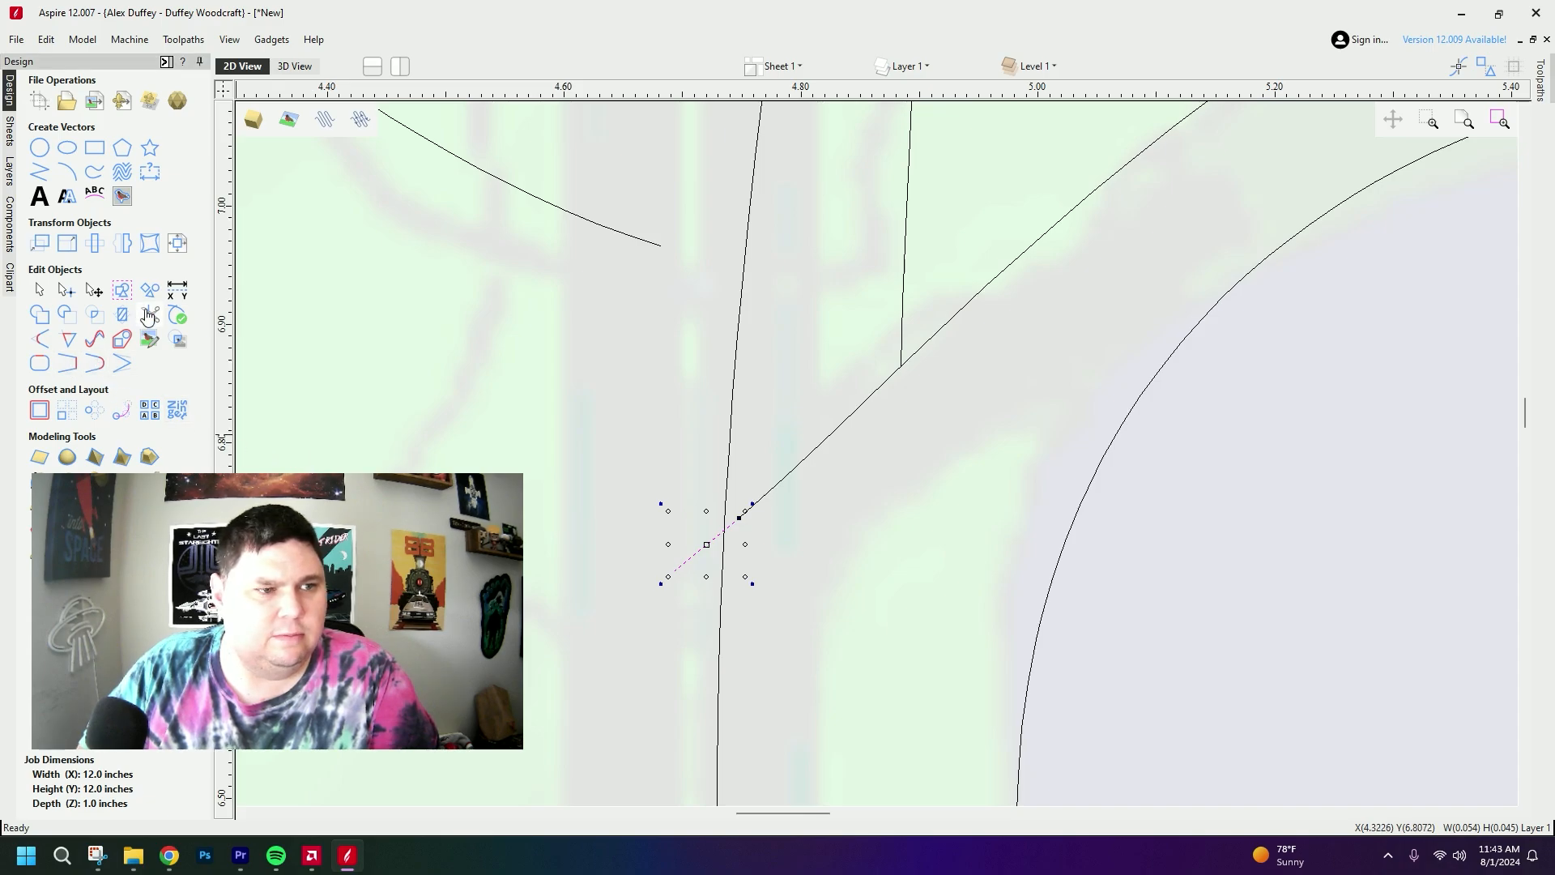
left_click(147, 333)
left_click(685, 564)
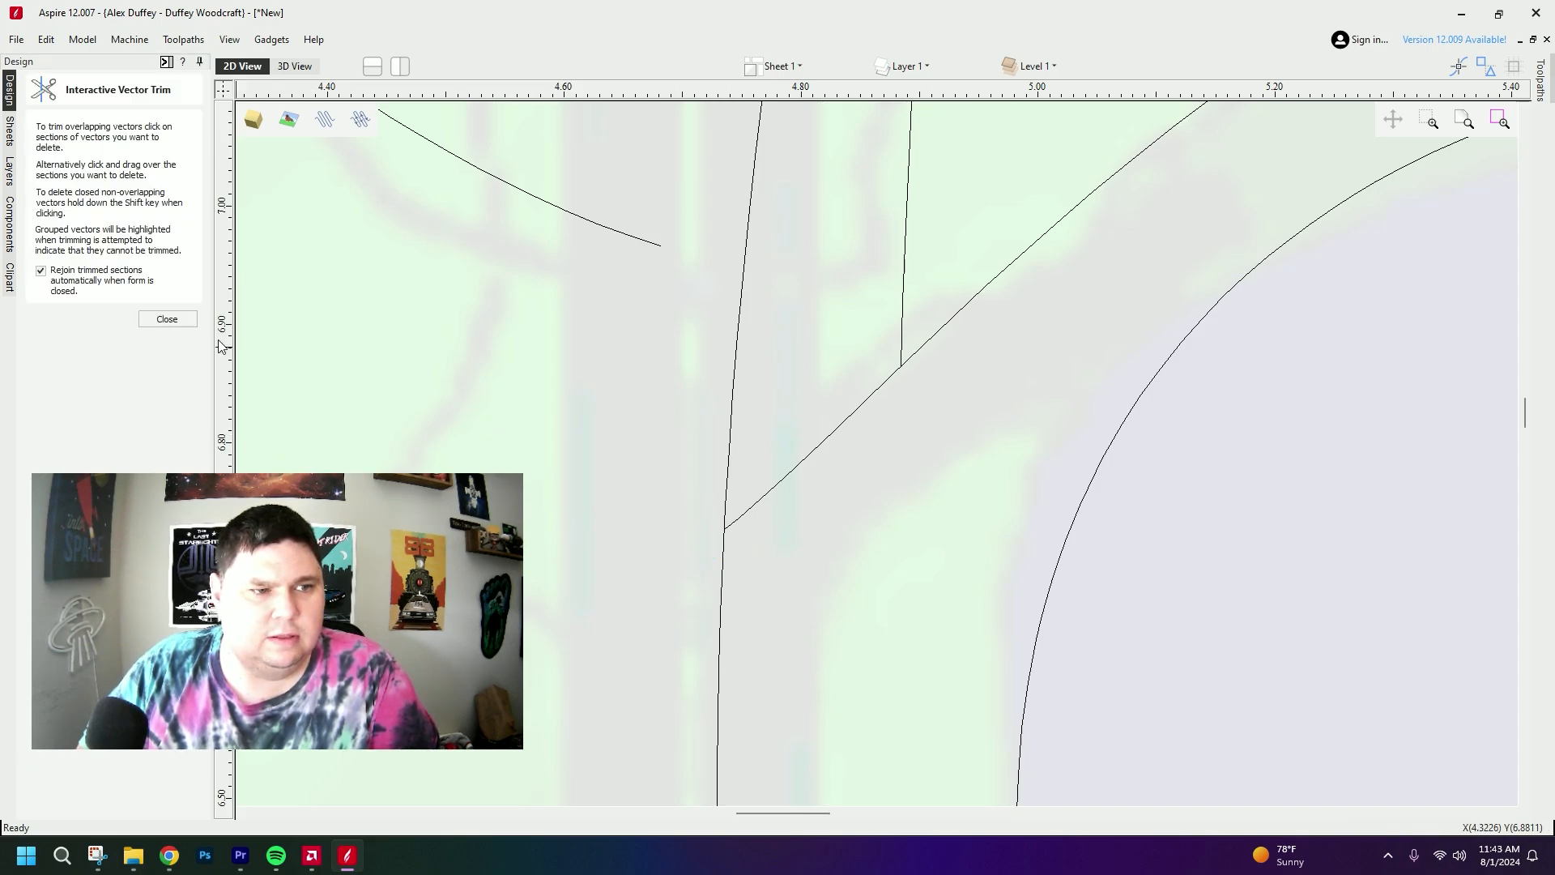
left_click(790, 484)
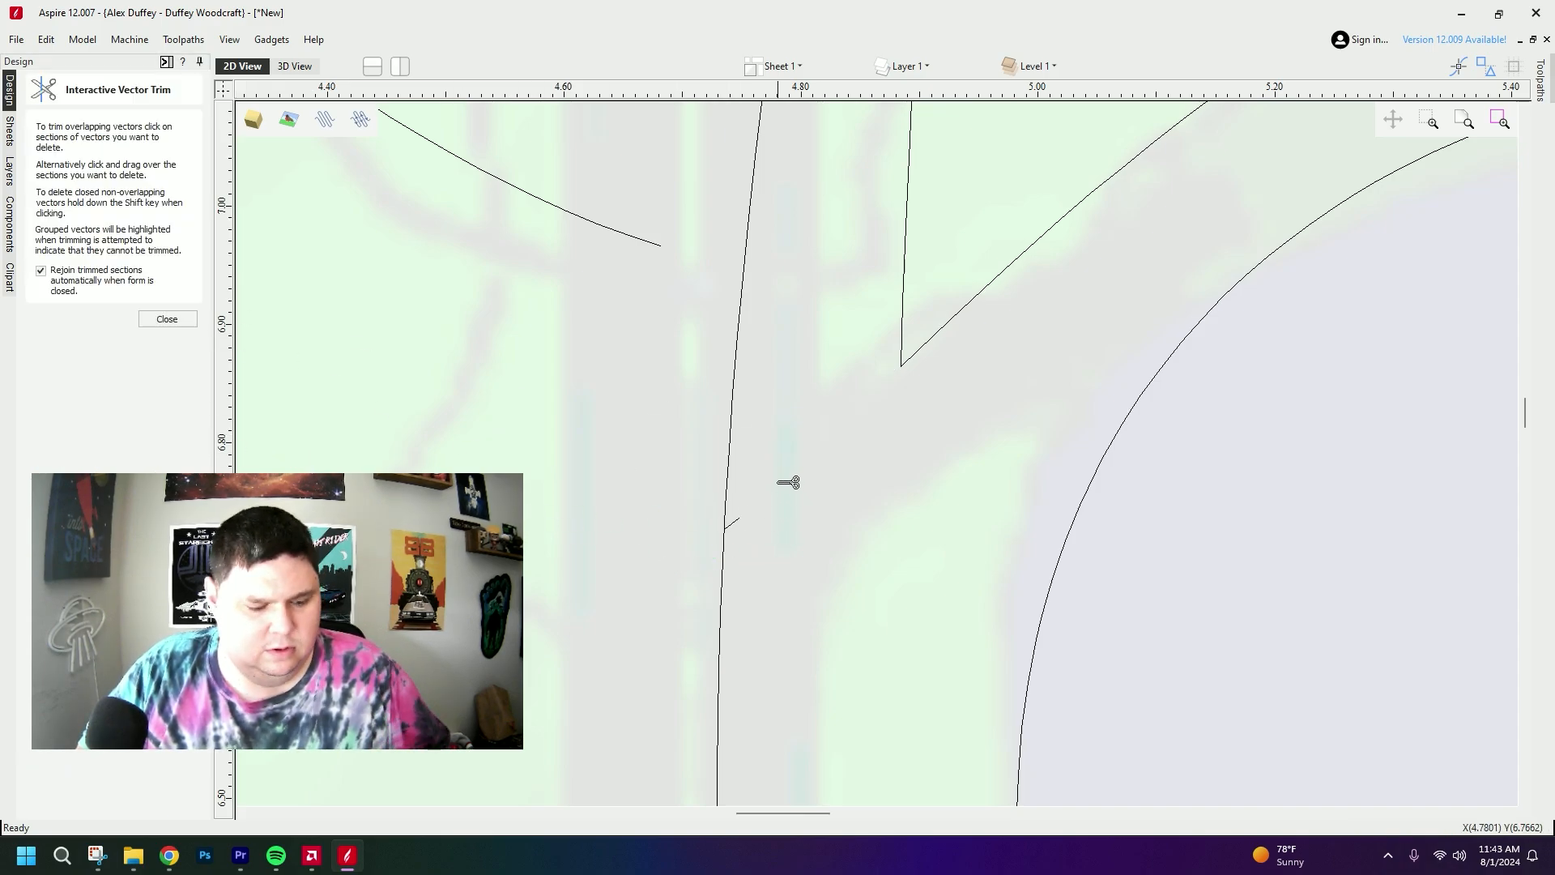
key("ctrl+z")
left_click(190, 319)
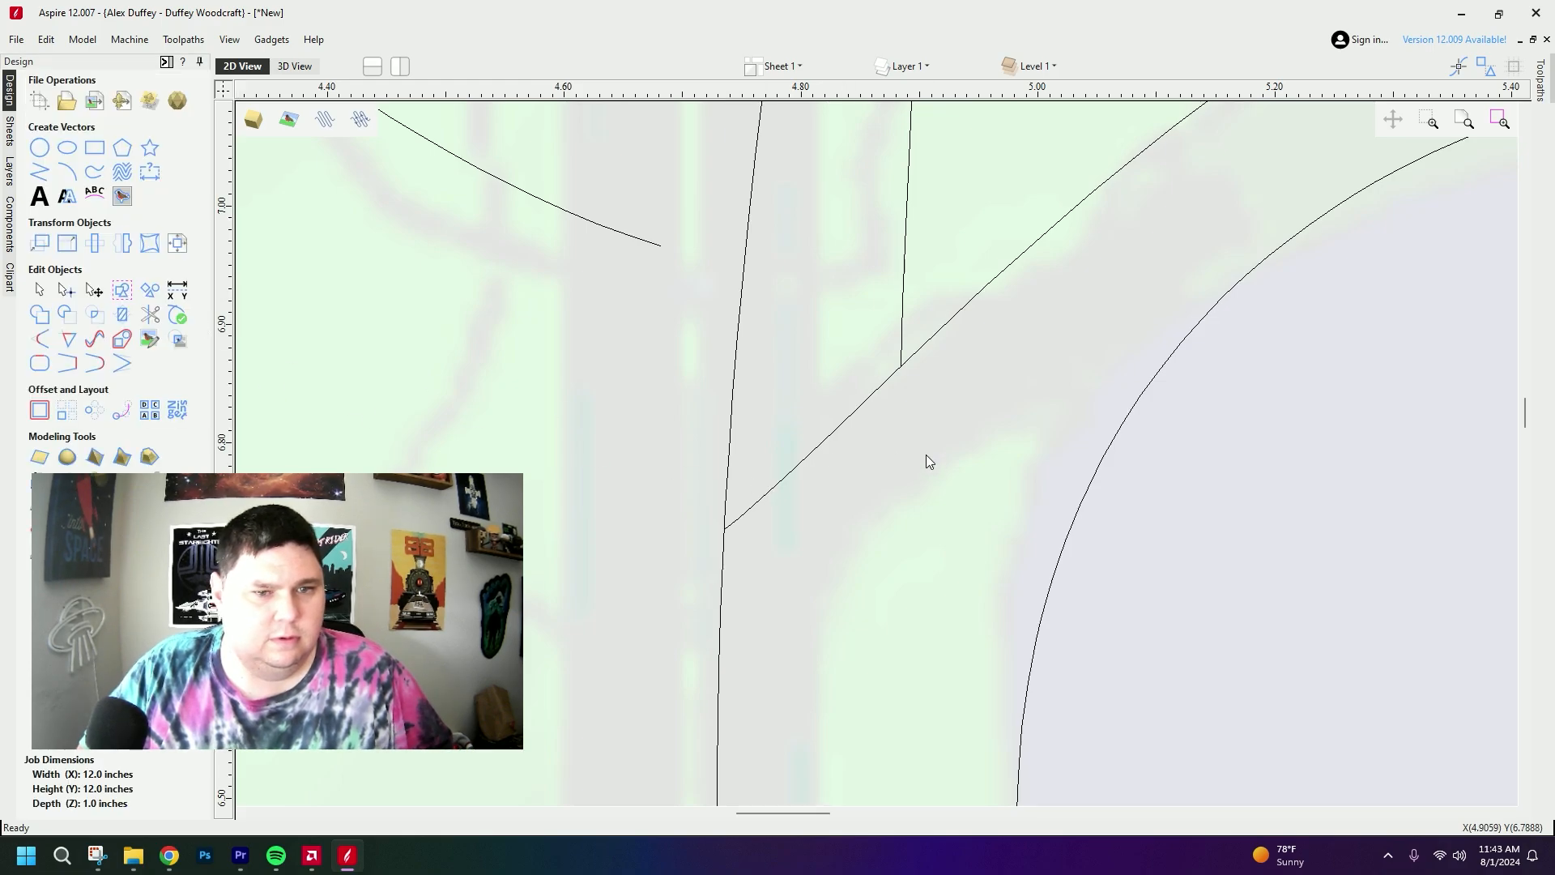
- Join the lakeshore road and its short extension line into one vector
left_click(820, 443)
left_click(802, 468)
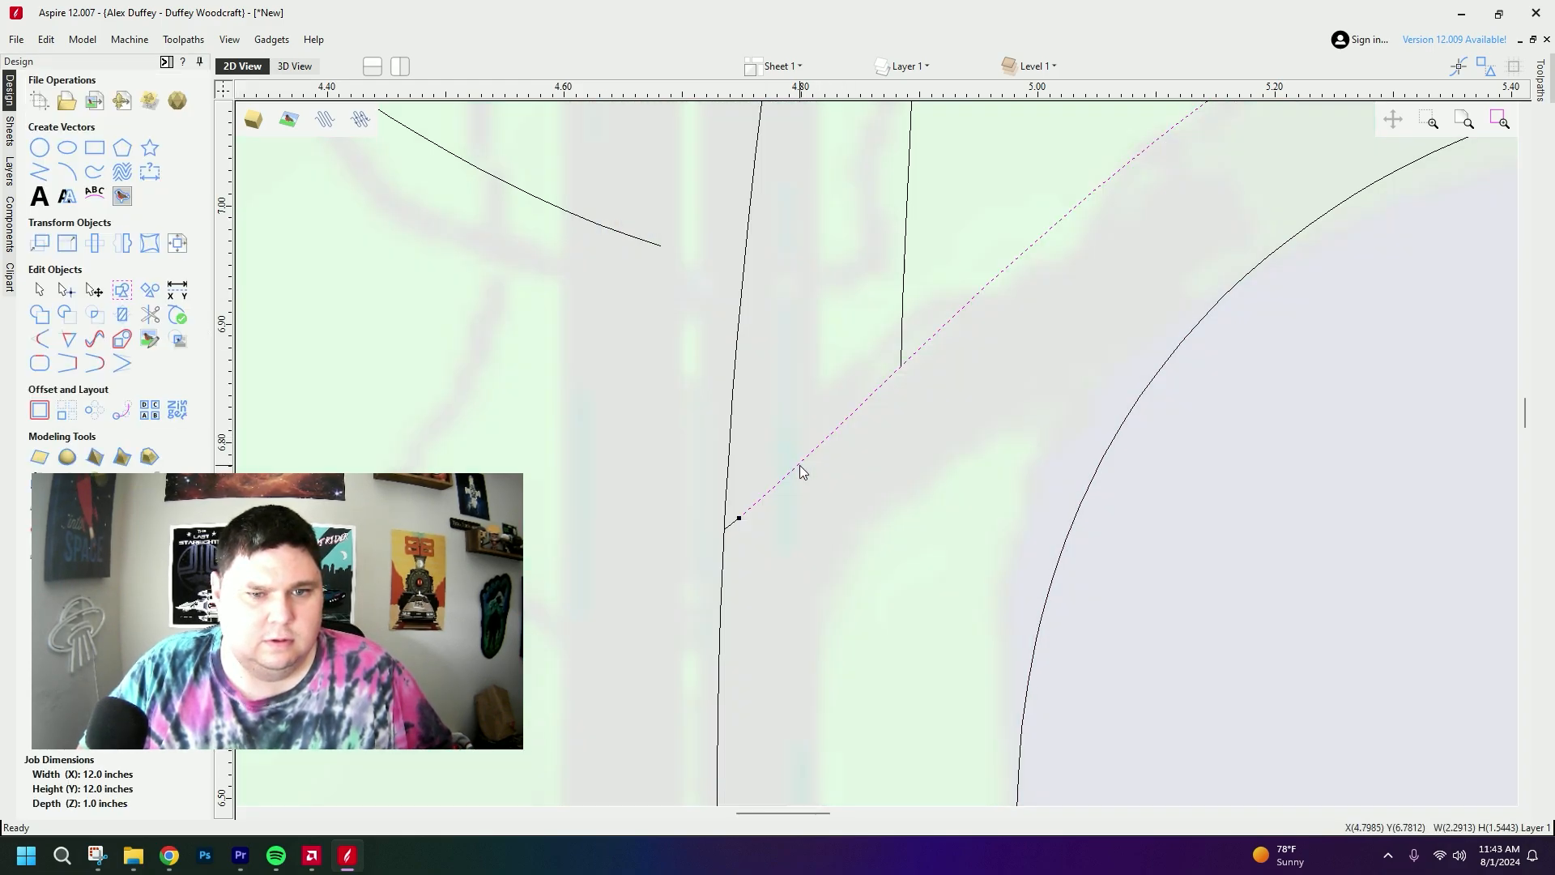
right_click(730, 528)
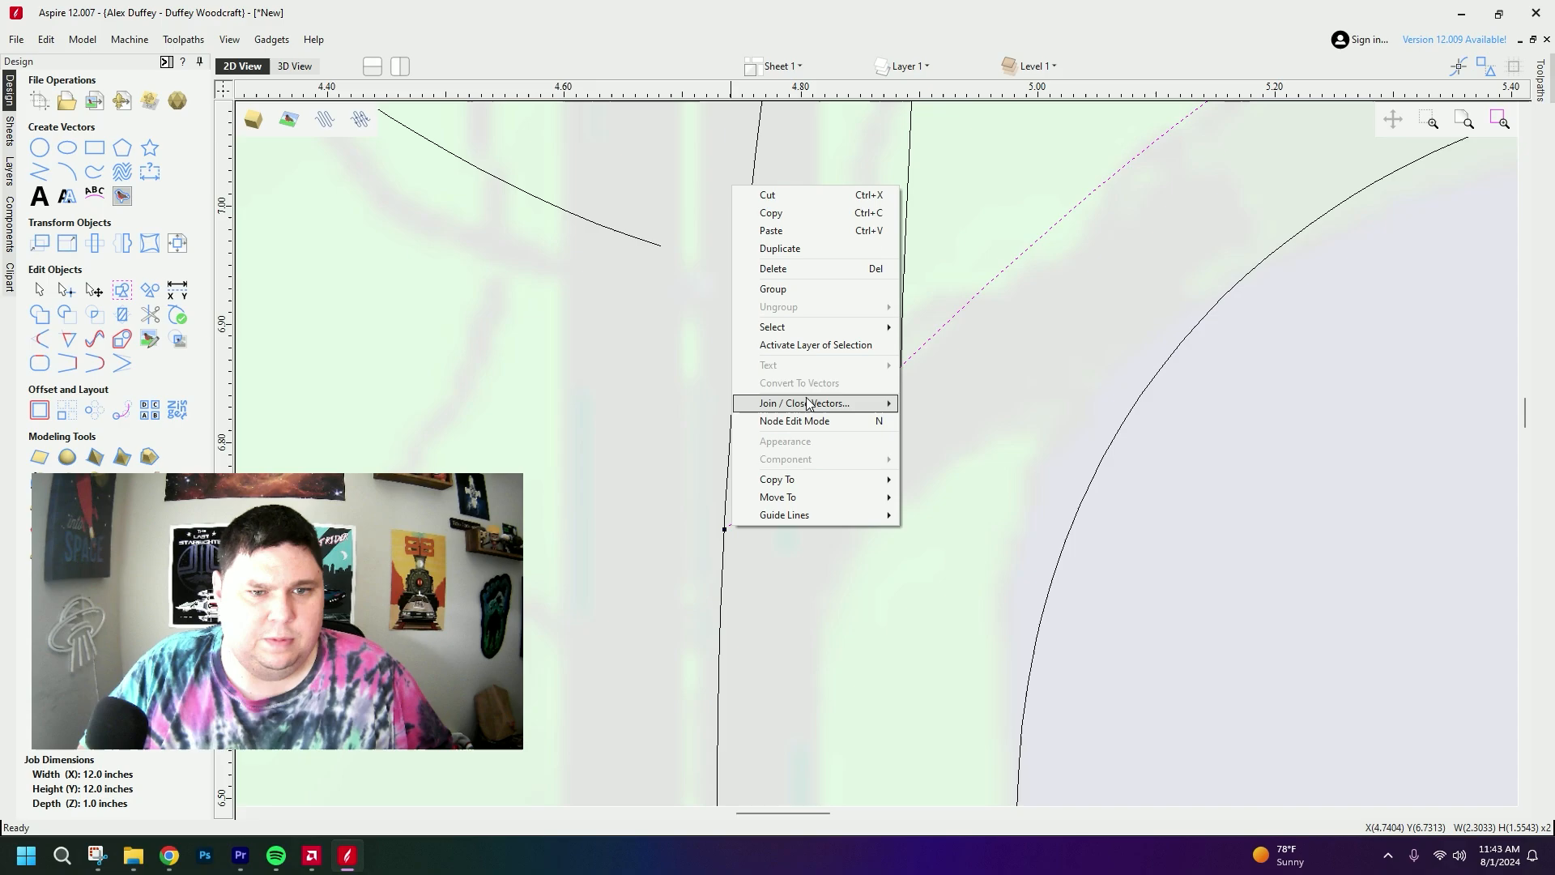
mouse_move(814, 404)
left_click(936, 407)
- Extend the curved link road west of Highway 53 with a straight line and trim its overhang at the highway line
scroll(586, 357, "down", 3)
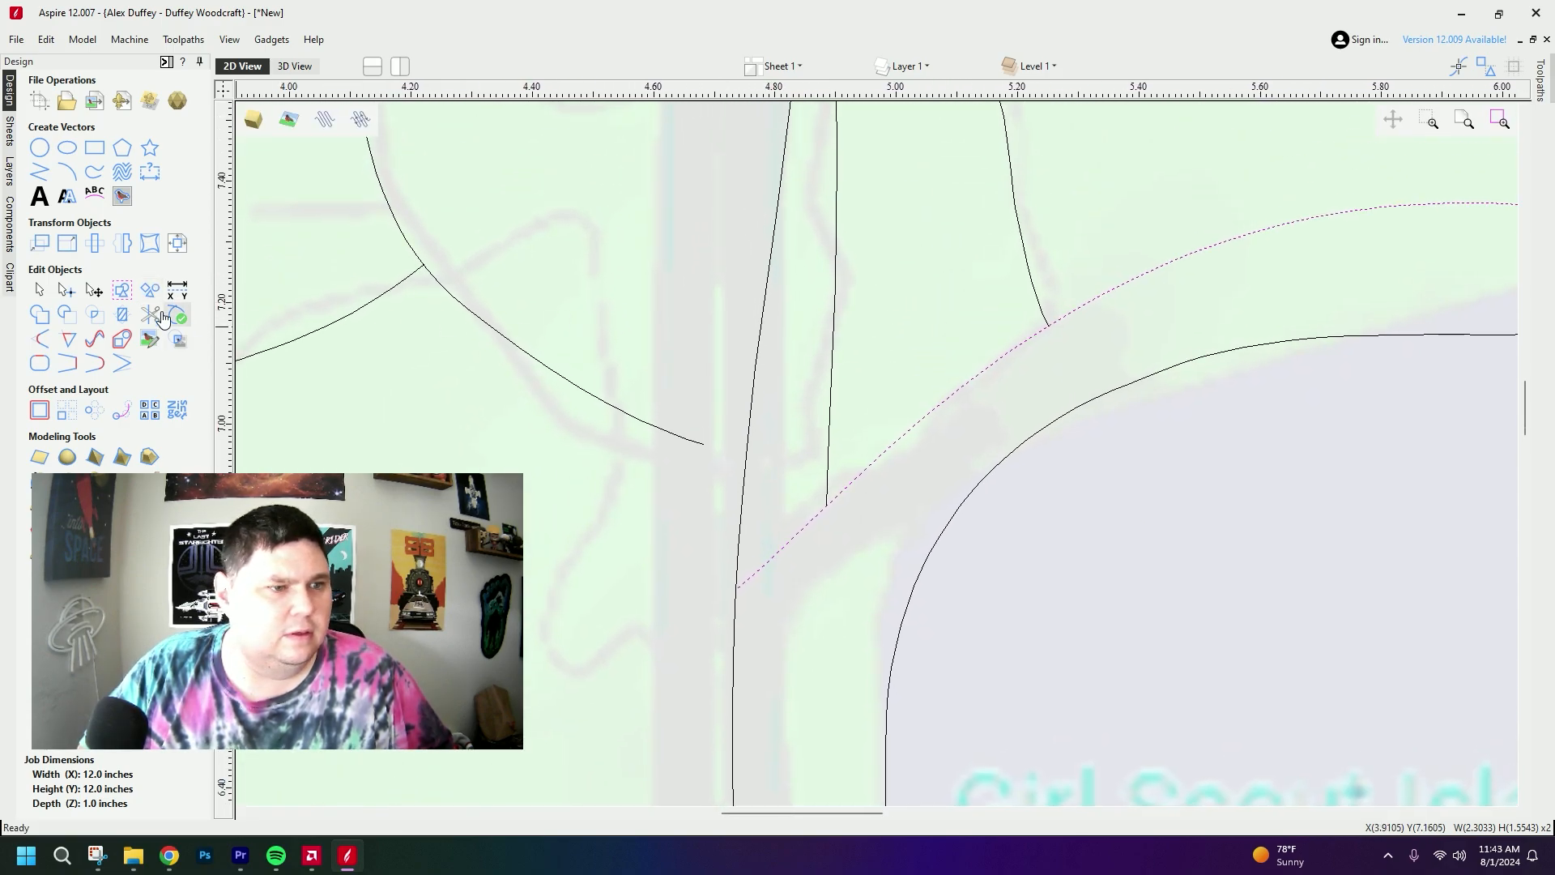
left_click(121, 188)
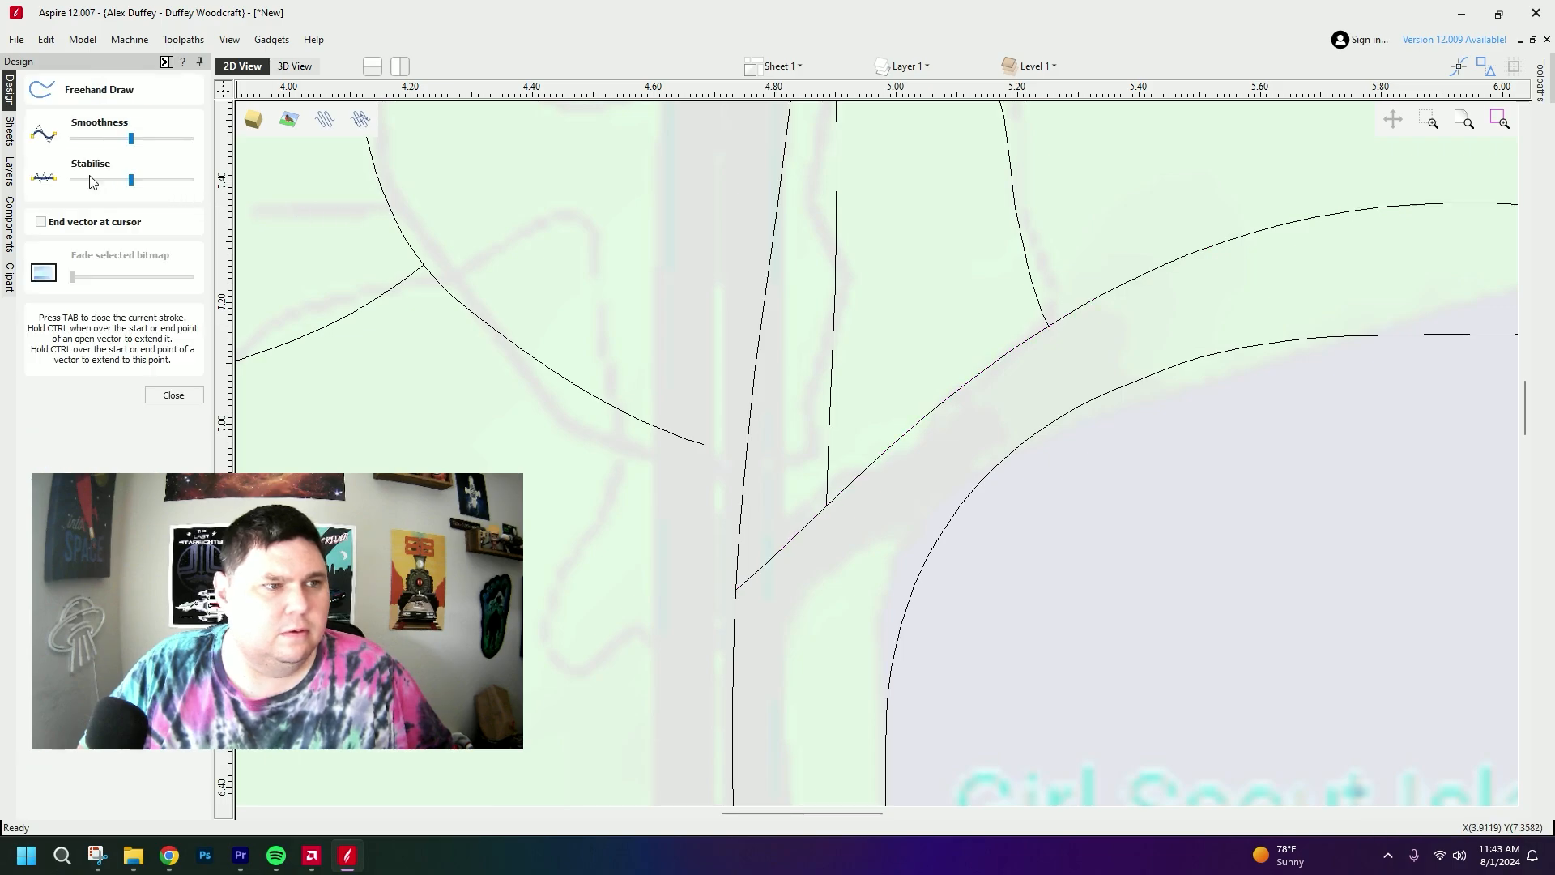
left_click(170, 392)
left_click(40, 172)
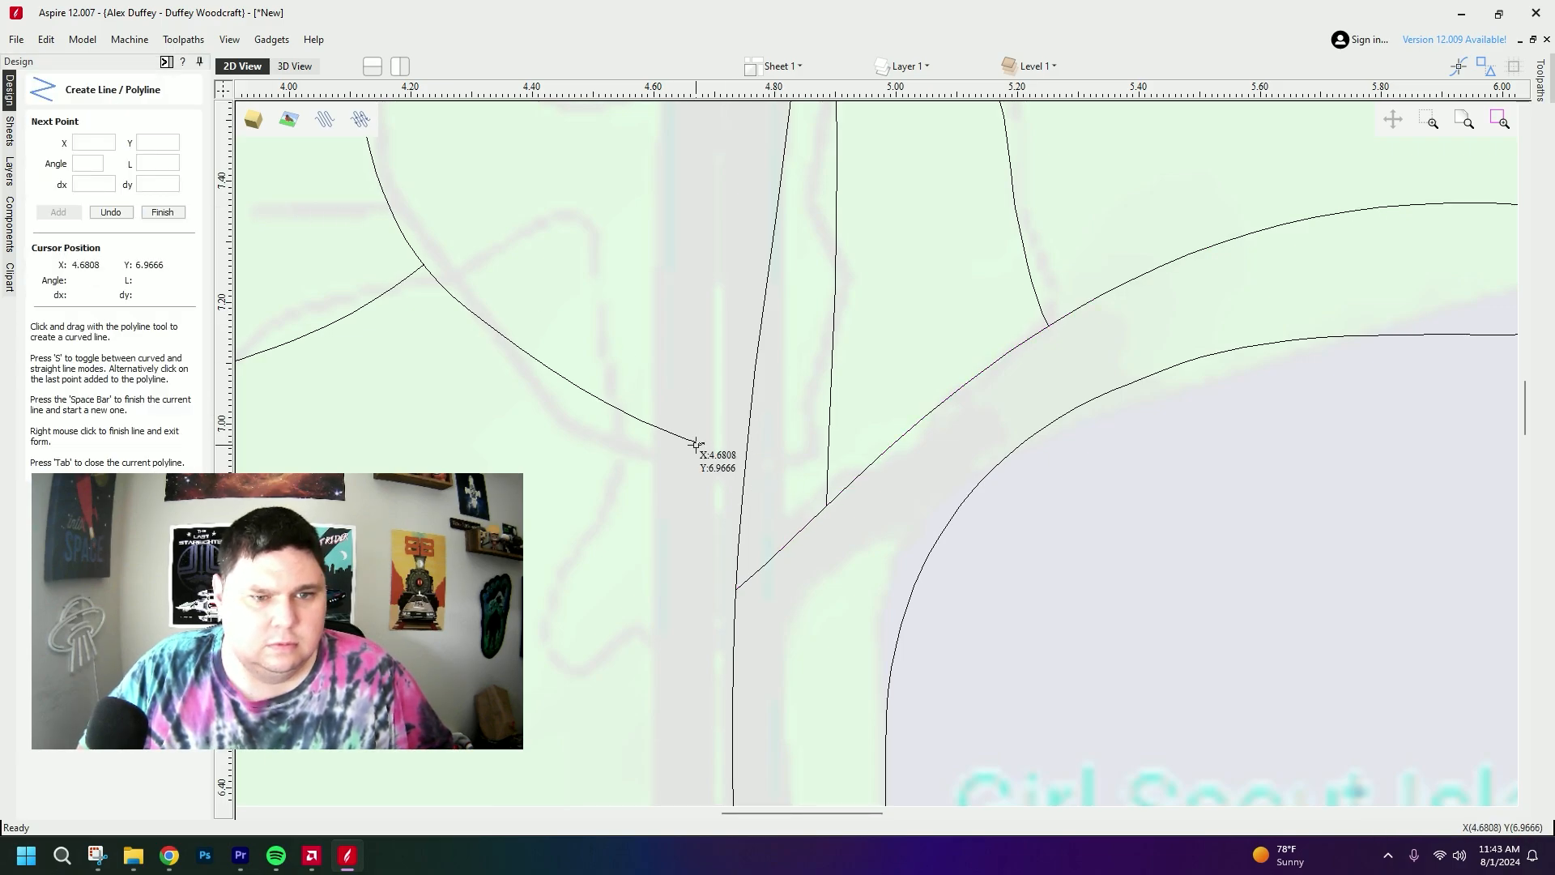
left_click(767, 463)
right_click(788, 470)
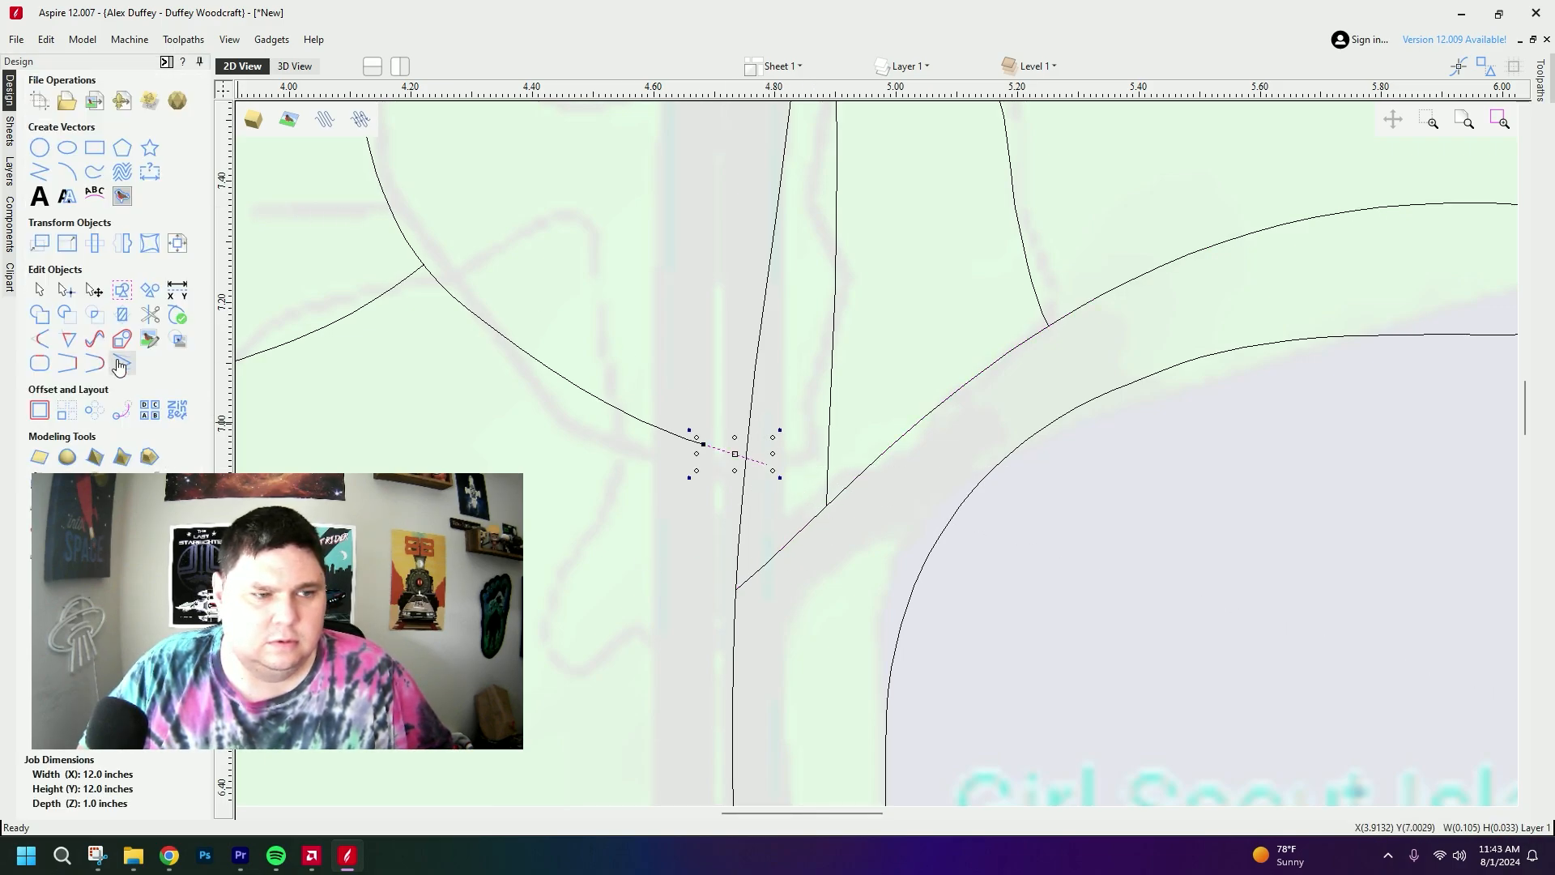
left_click(128, 321)
left_click(751, 459)
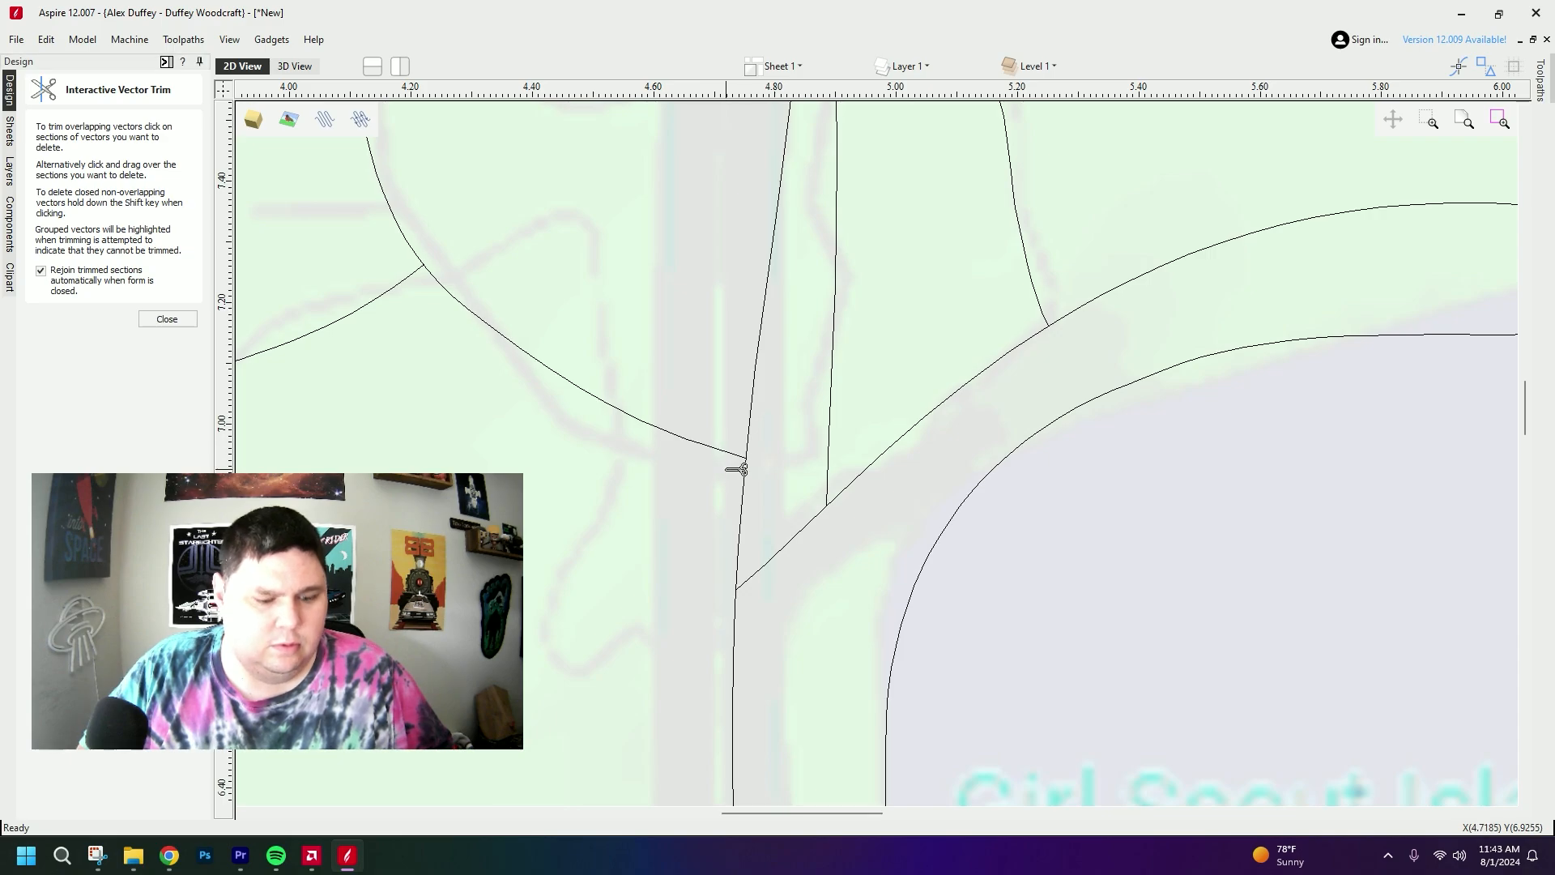
left_click(170, 320)
- Join the curved link road west of Highway 53 and its short extension line into one vector
left_click(634, 421)
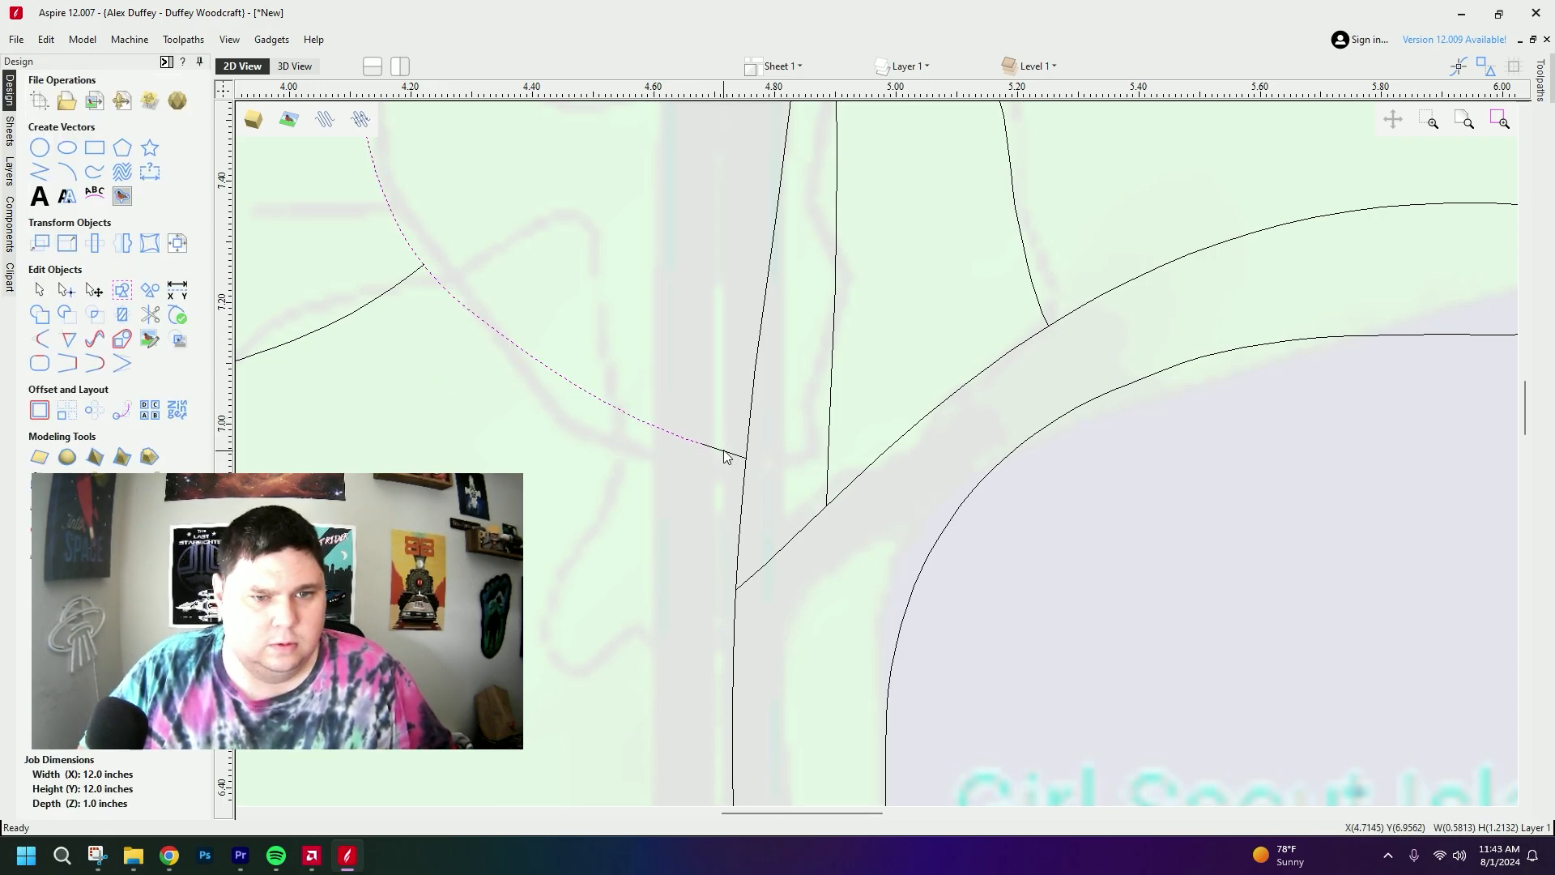
left_click(727, 455, "shift")
right_click(726, 455)
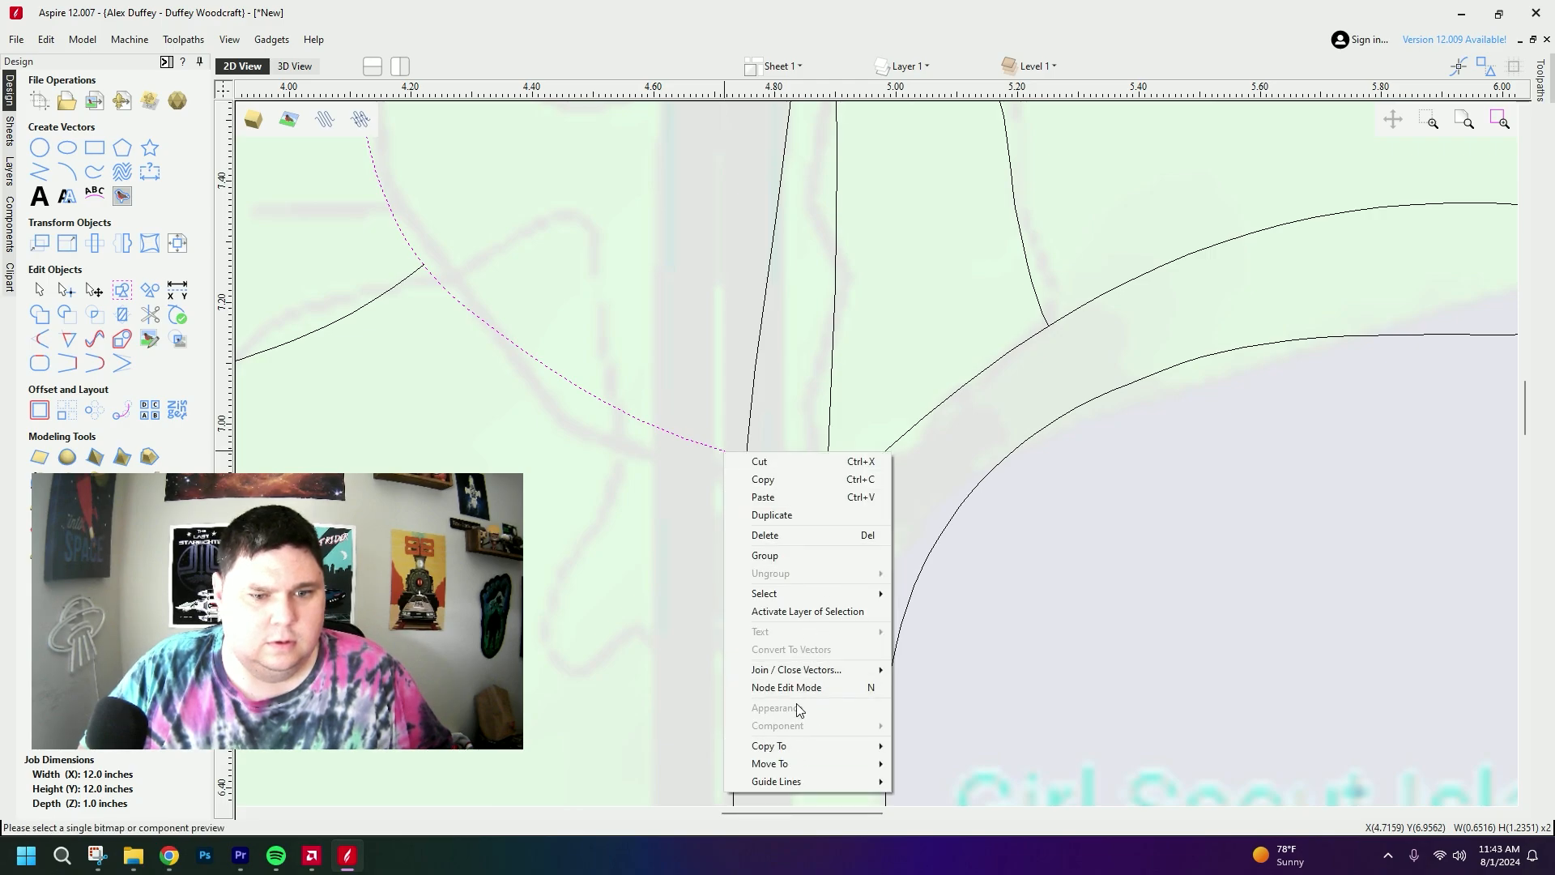
mouse_move(810, 670)
left_click(960, 672)
- Trim the overhanging ends of the diagonal road and the short north-south road at the long east-west road 6764
scroll(668, 212, "down", 3)
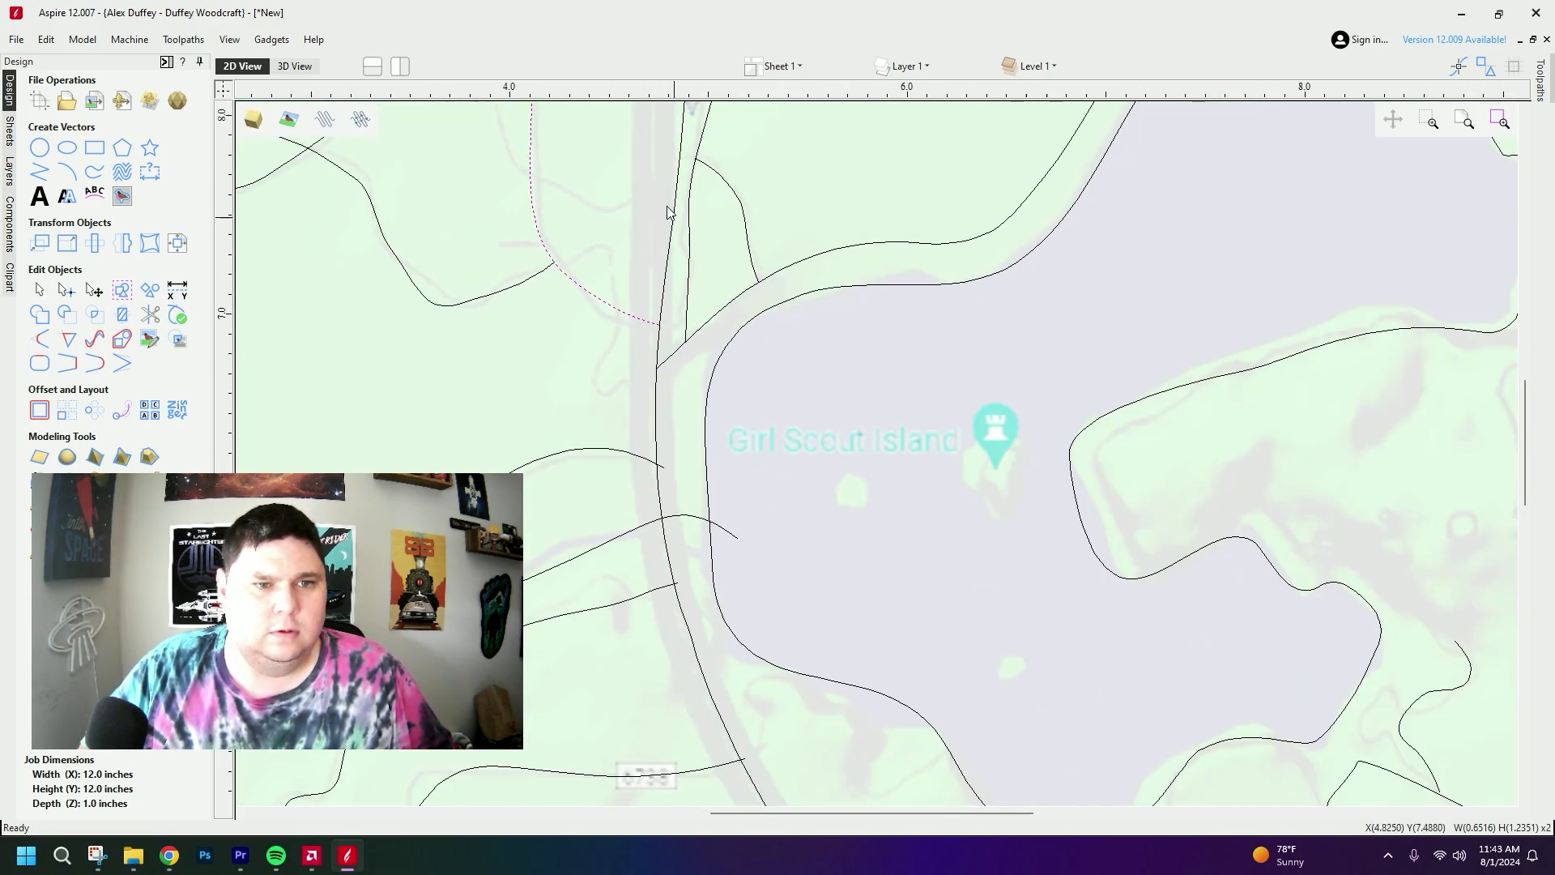
middle_click_drag(668, 212, 989, 472)
scroll(852, 514, "up", 1)
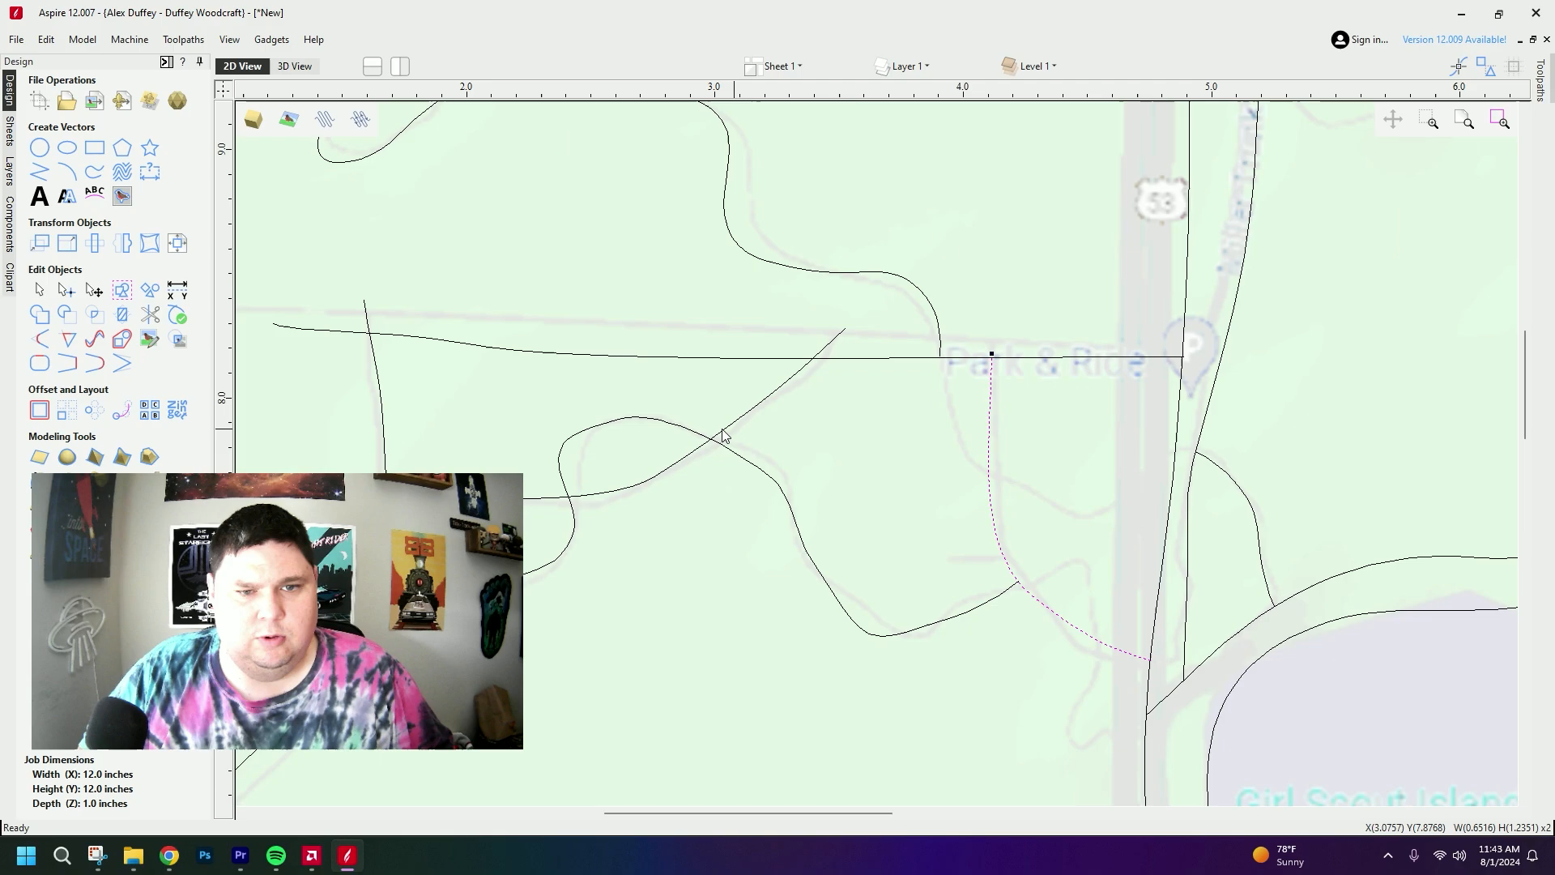
left_click(150, 314)
left_click(836, 339)
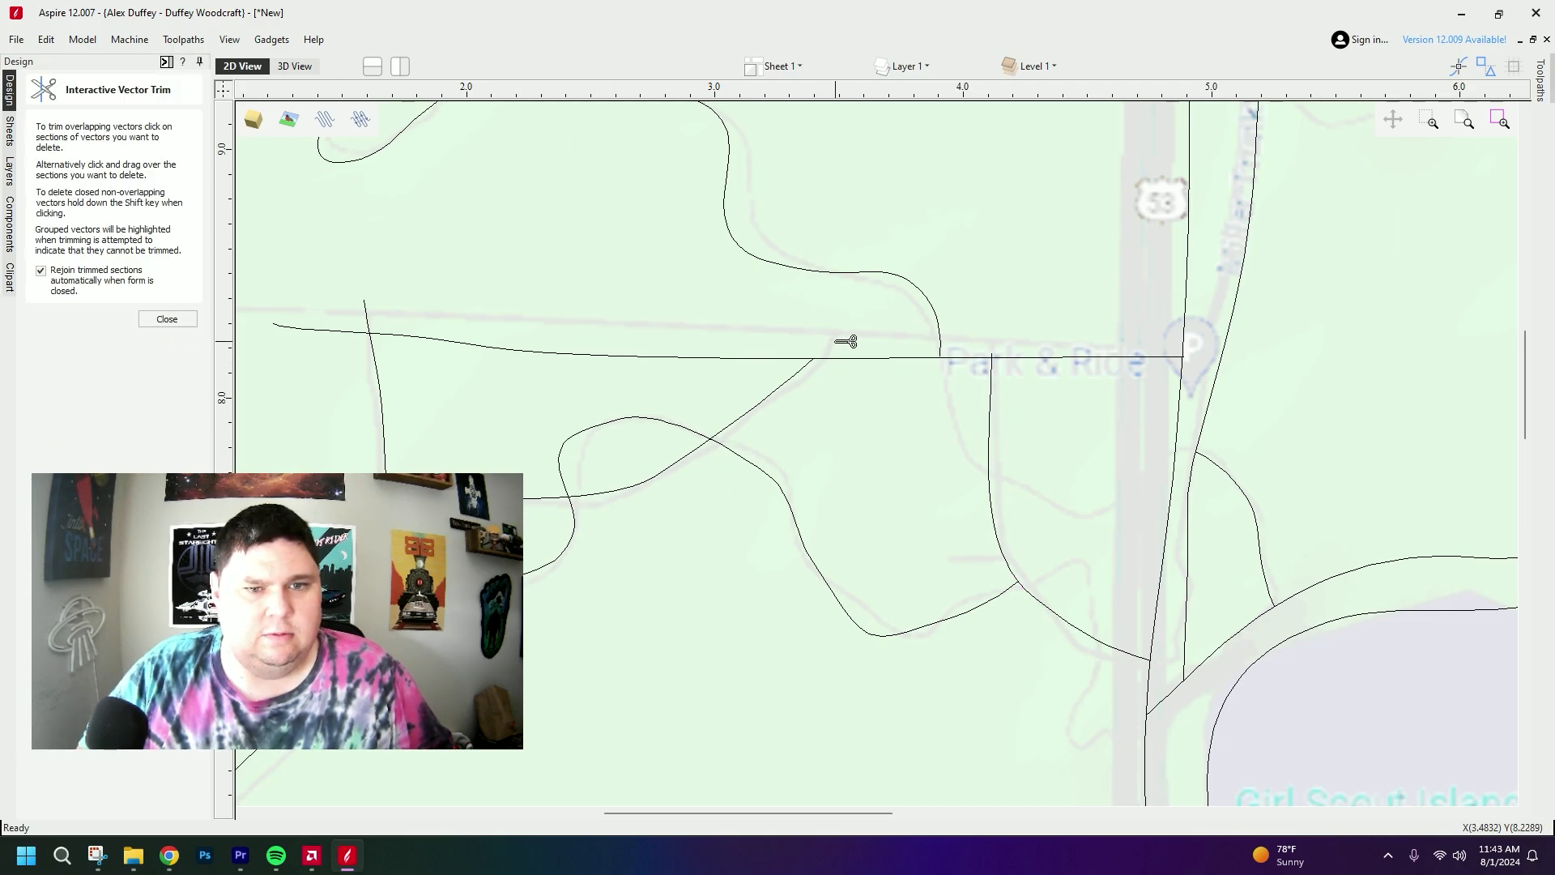
middle_click_drag(543, 498, 749, 403)
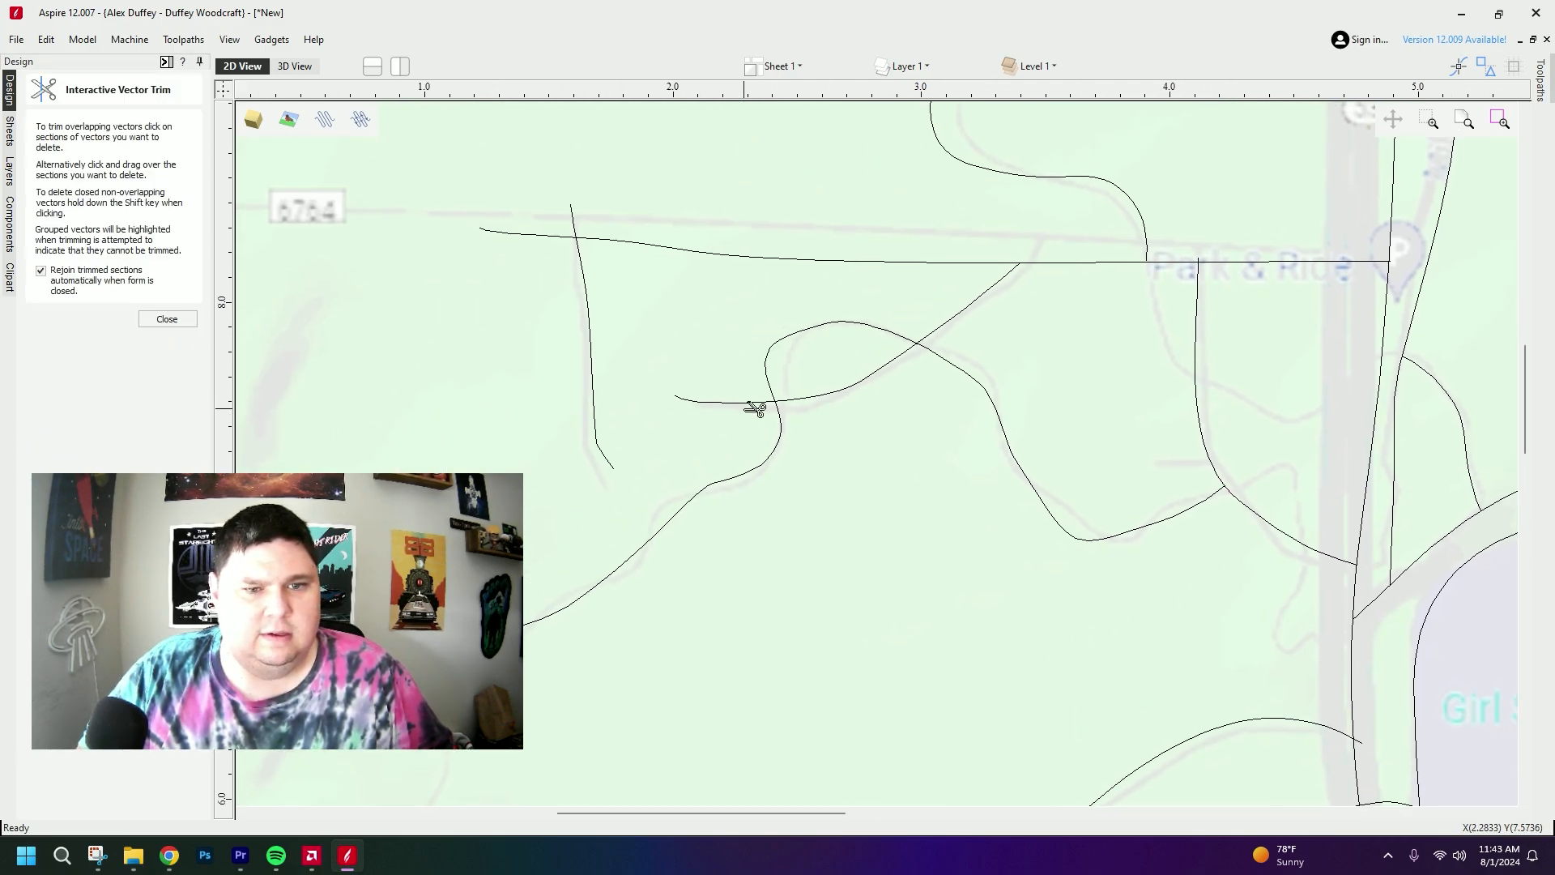
left_click(575, 212)
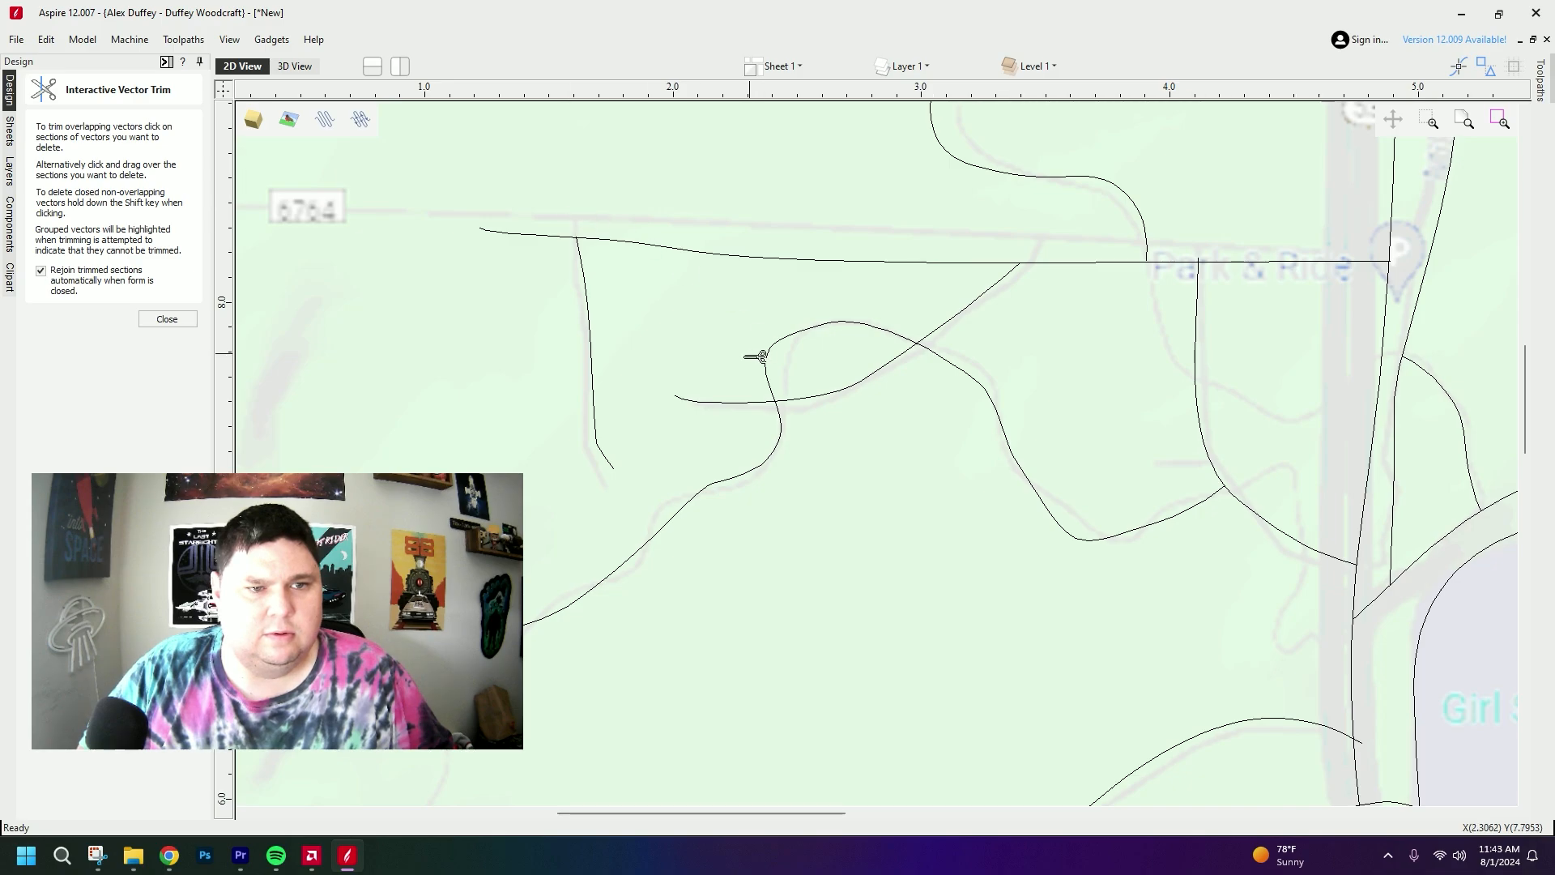
- Trim the overhanging ends of the two southernmost roads where they meet the Highway 53 line from either side
middle_click_drag(1071, 298, 842, 608)
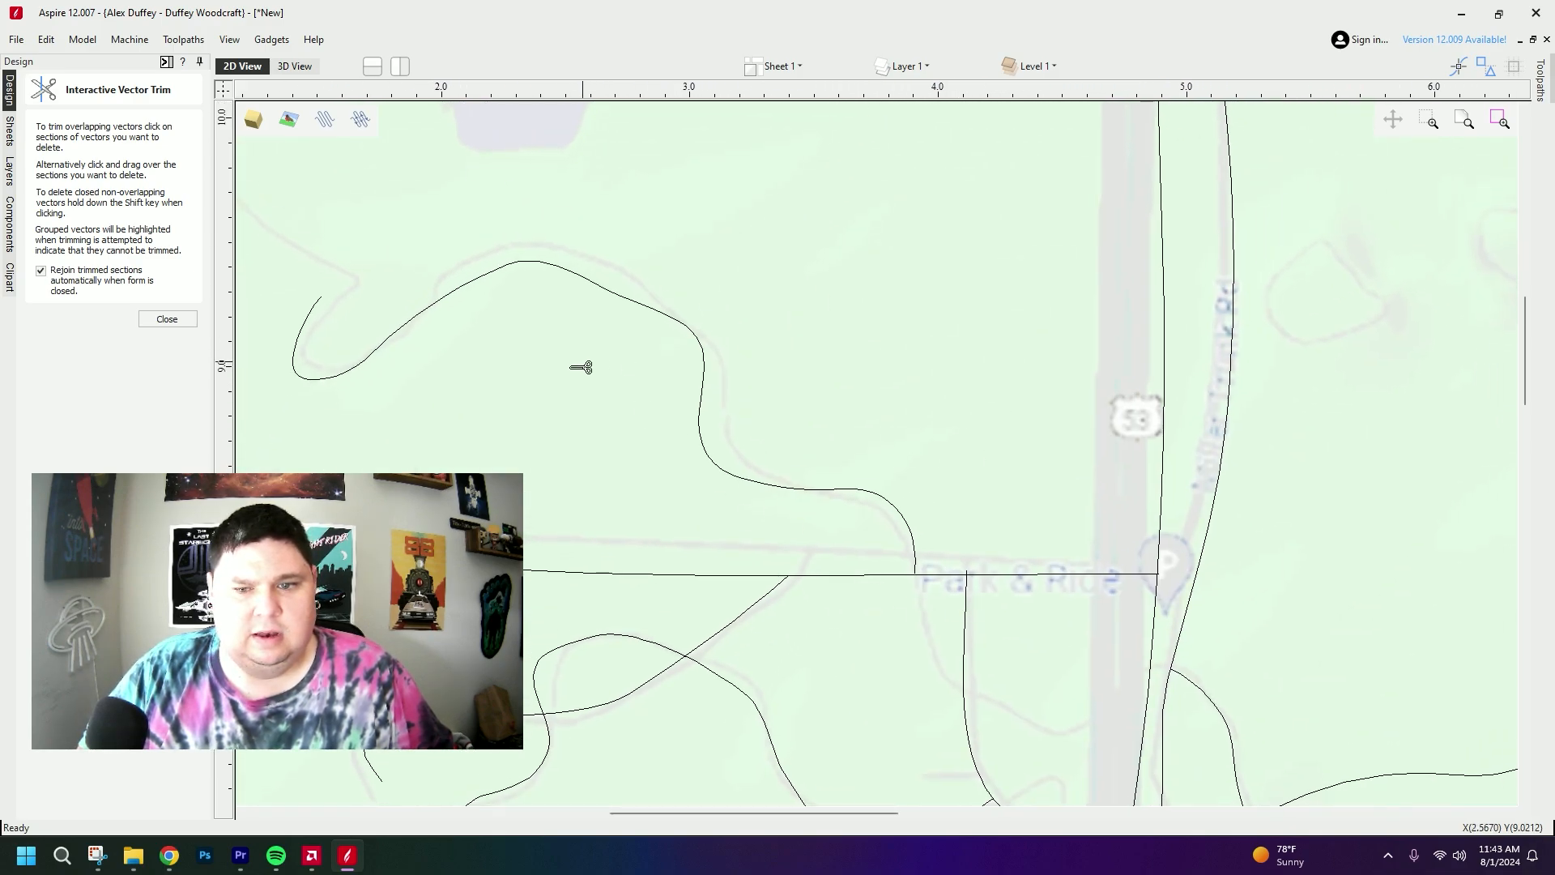
mouse_move(582, 368)
middle_mouse_down()
mouse_move(1038, 556)
mouse_move(567, 187)
mouse_move(955, 1)
middle_mouse_up()
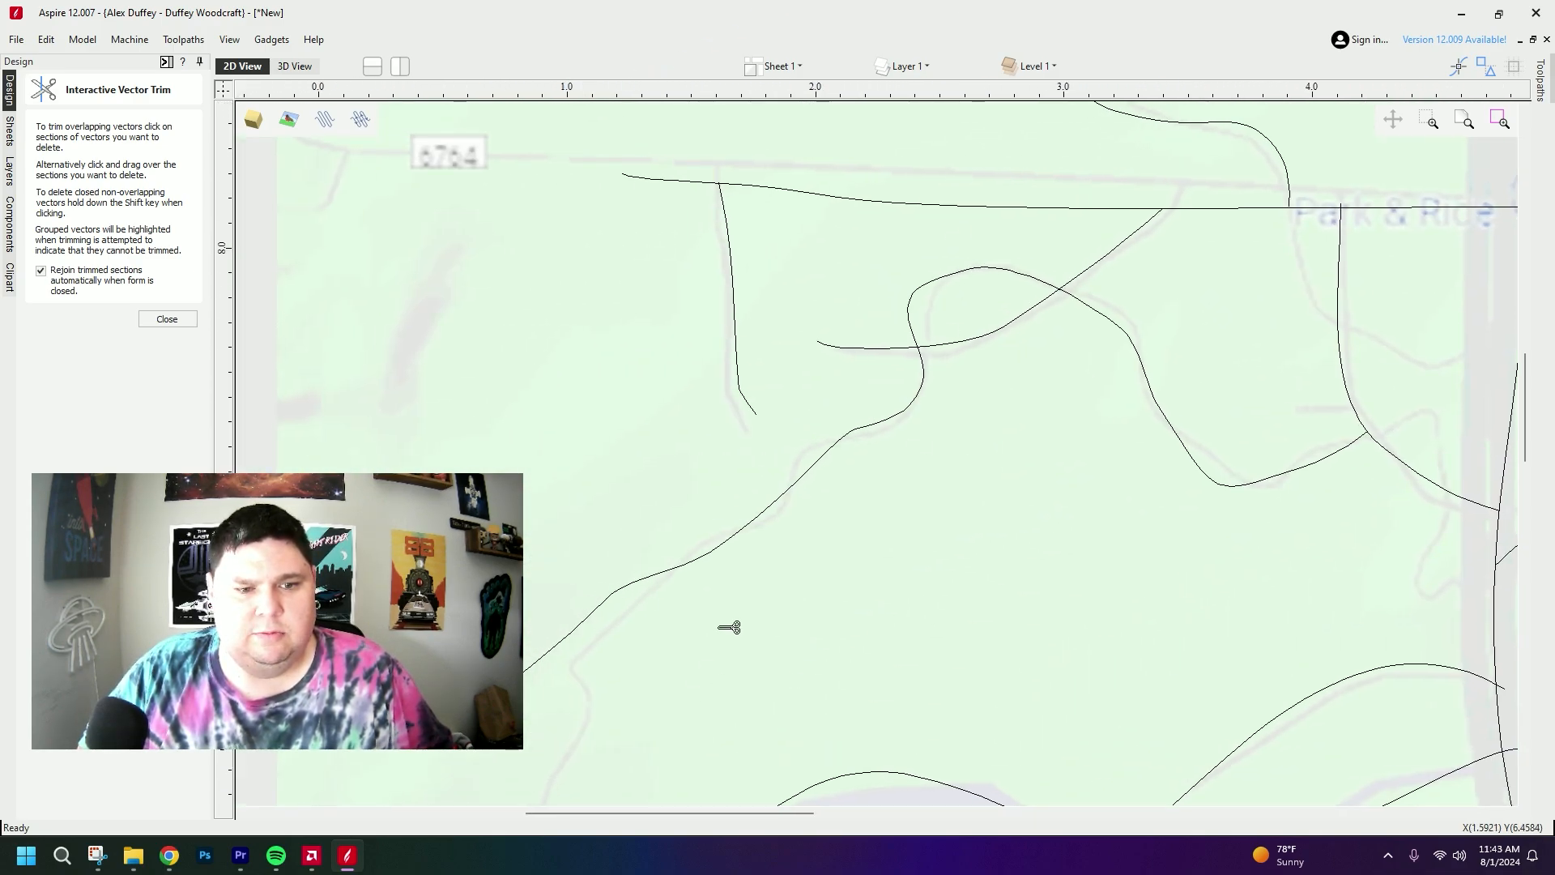
mouse_move(774, 583)
middle_mouse_down()
mouse_move(1169, 232)
mouse_move(759, 79)
mouse_move(769, 68)
middle_mouse_up()
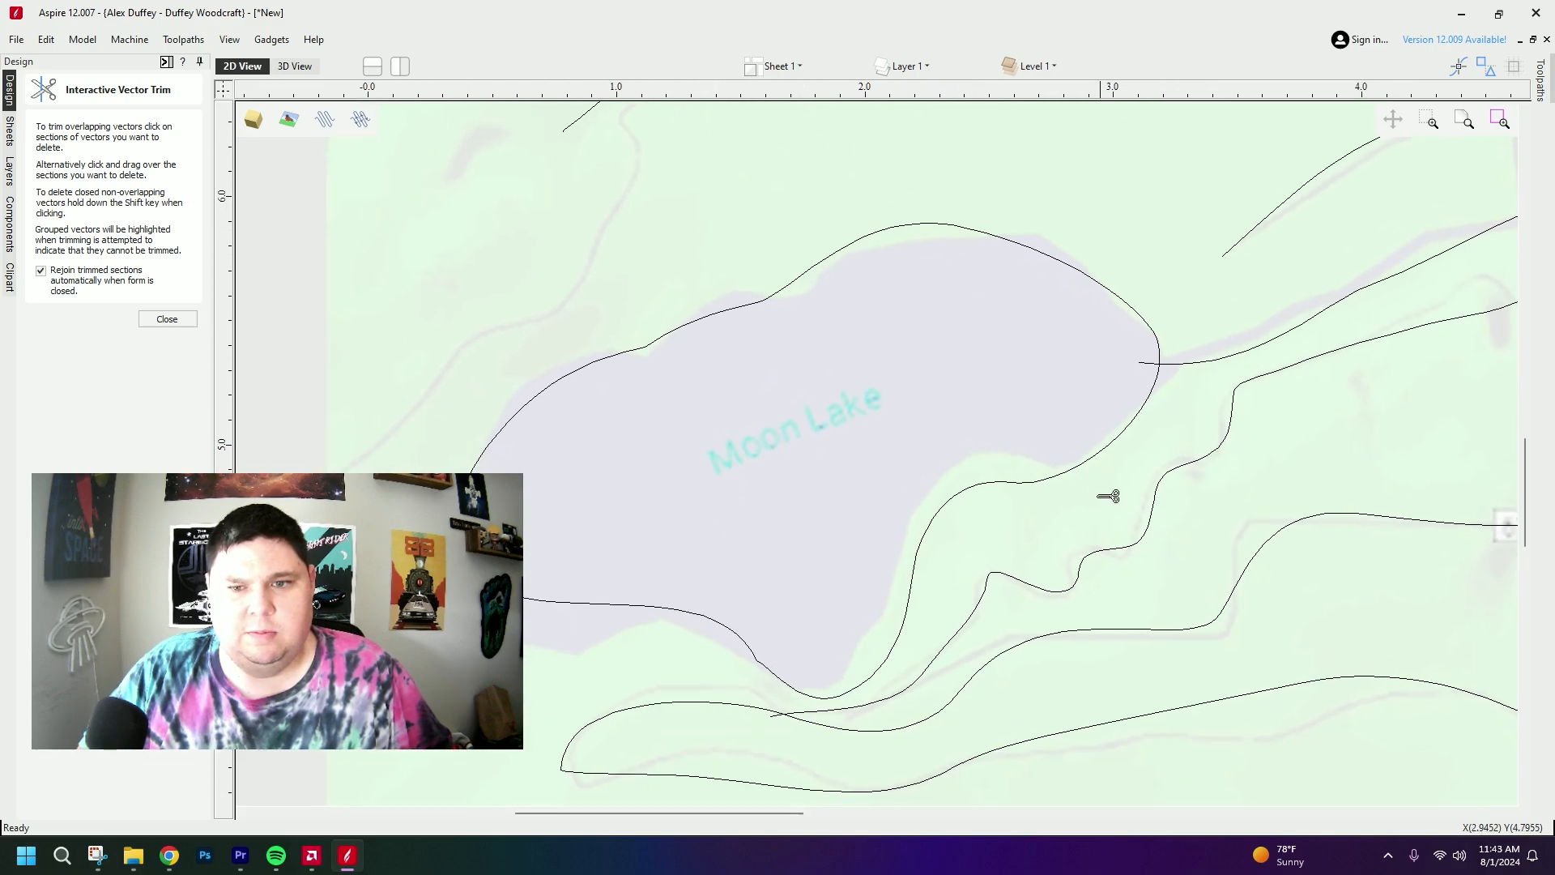
middle_click_drag(1108, 496, 1025, 443)
middle_click_drag(911, 520, 1083, 321)
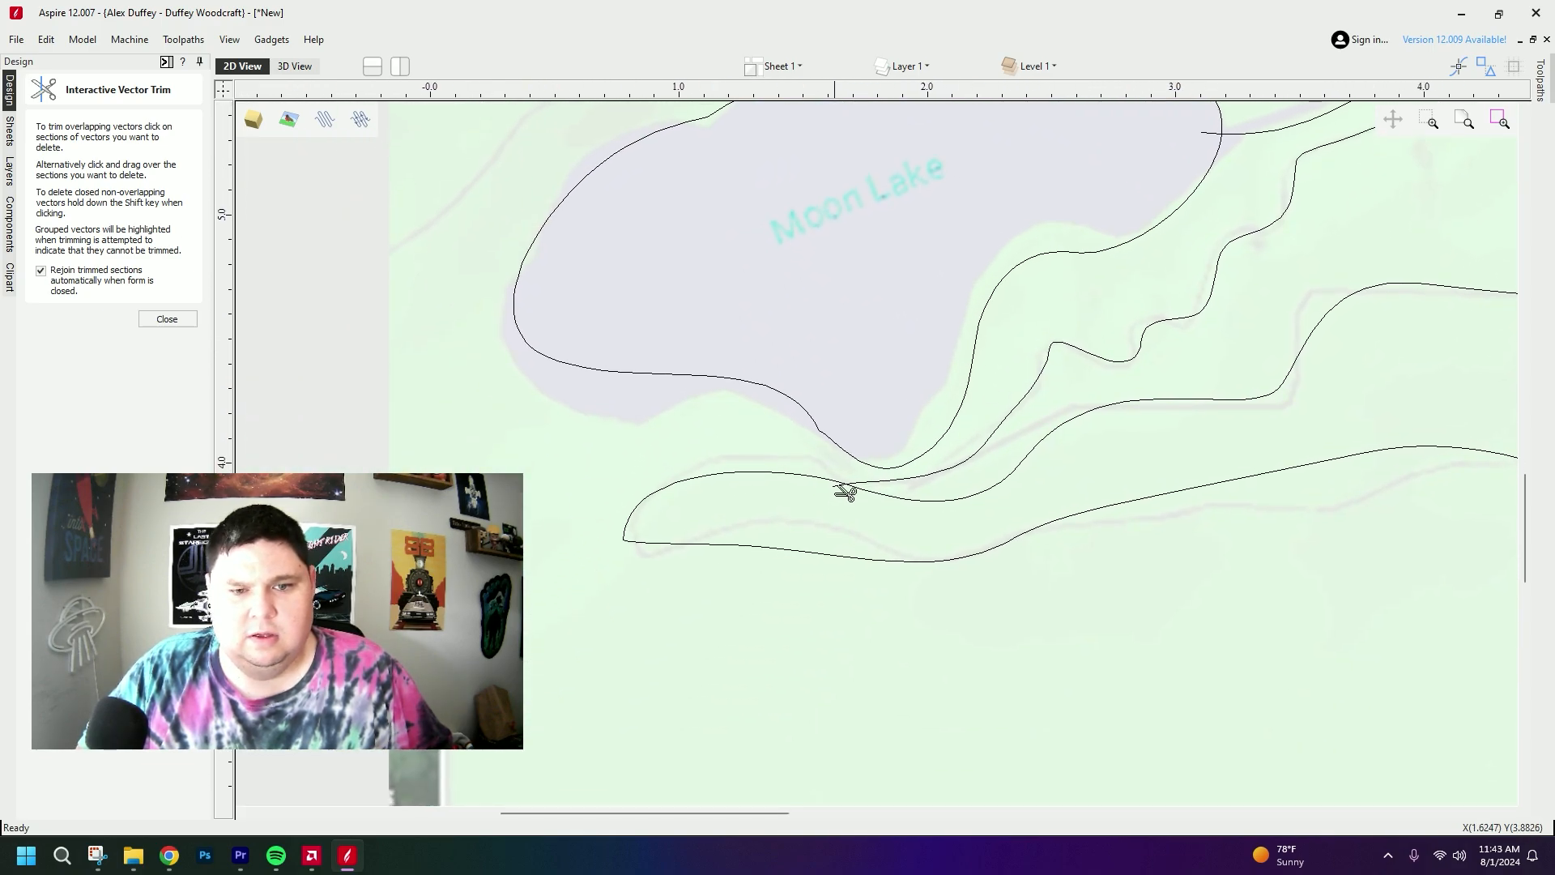
middle_click_drag(1047, 564, 542, 389)
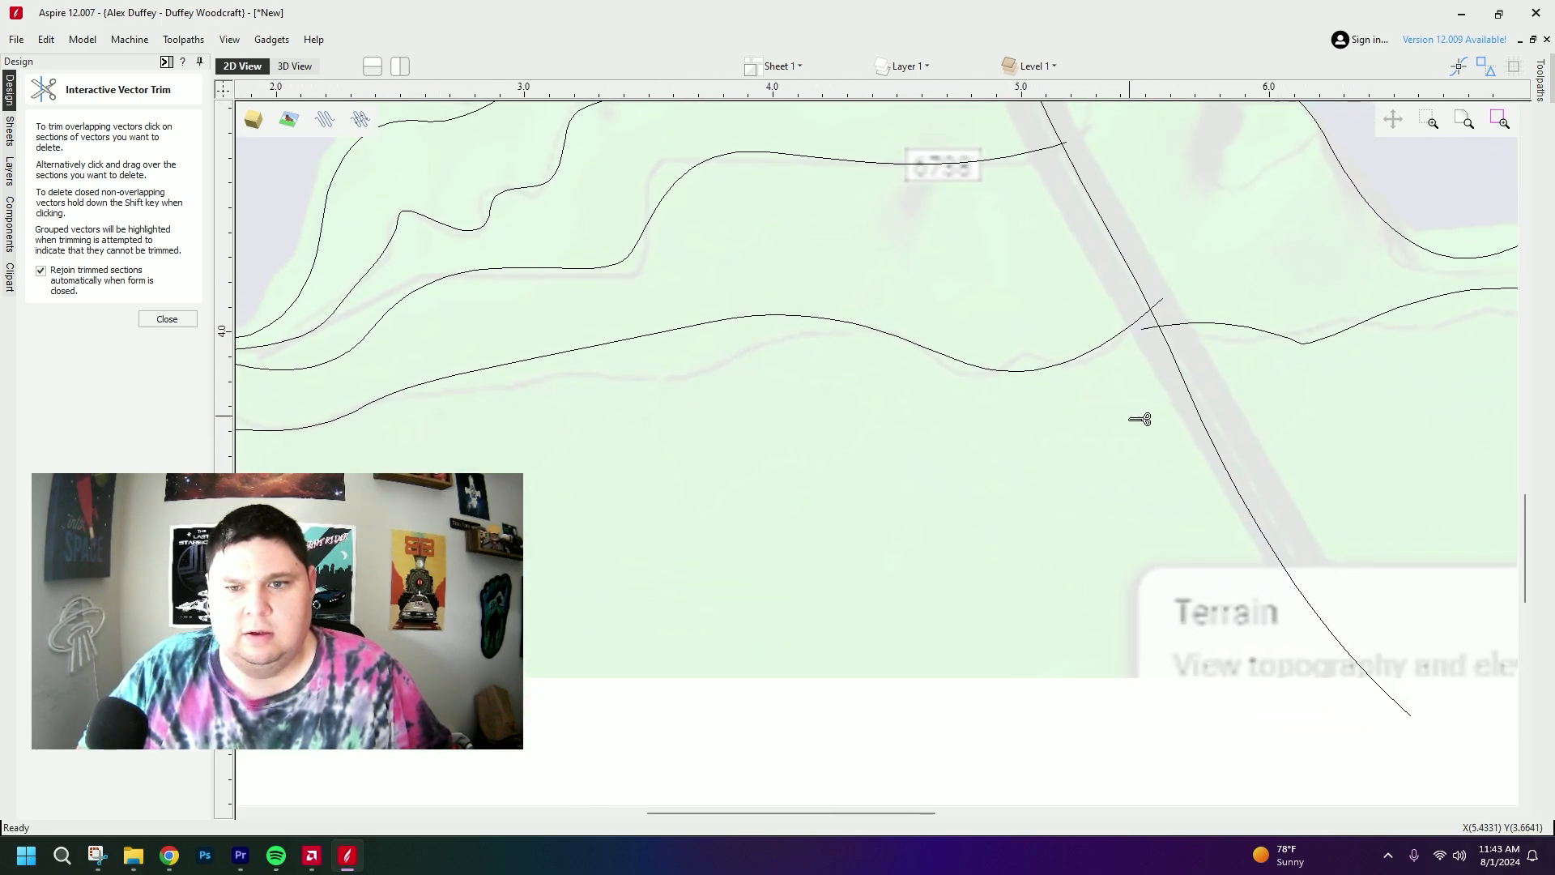
middle_click_drag(1139, 416, 1023, 453)
left_click(998, 427)
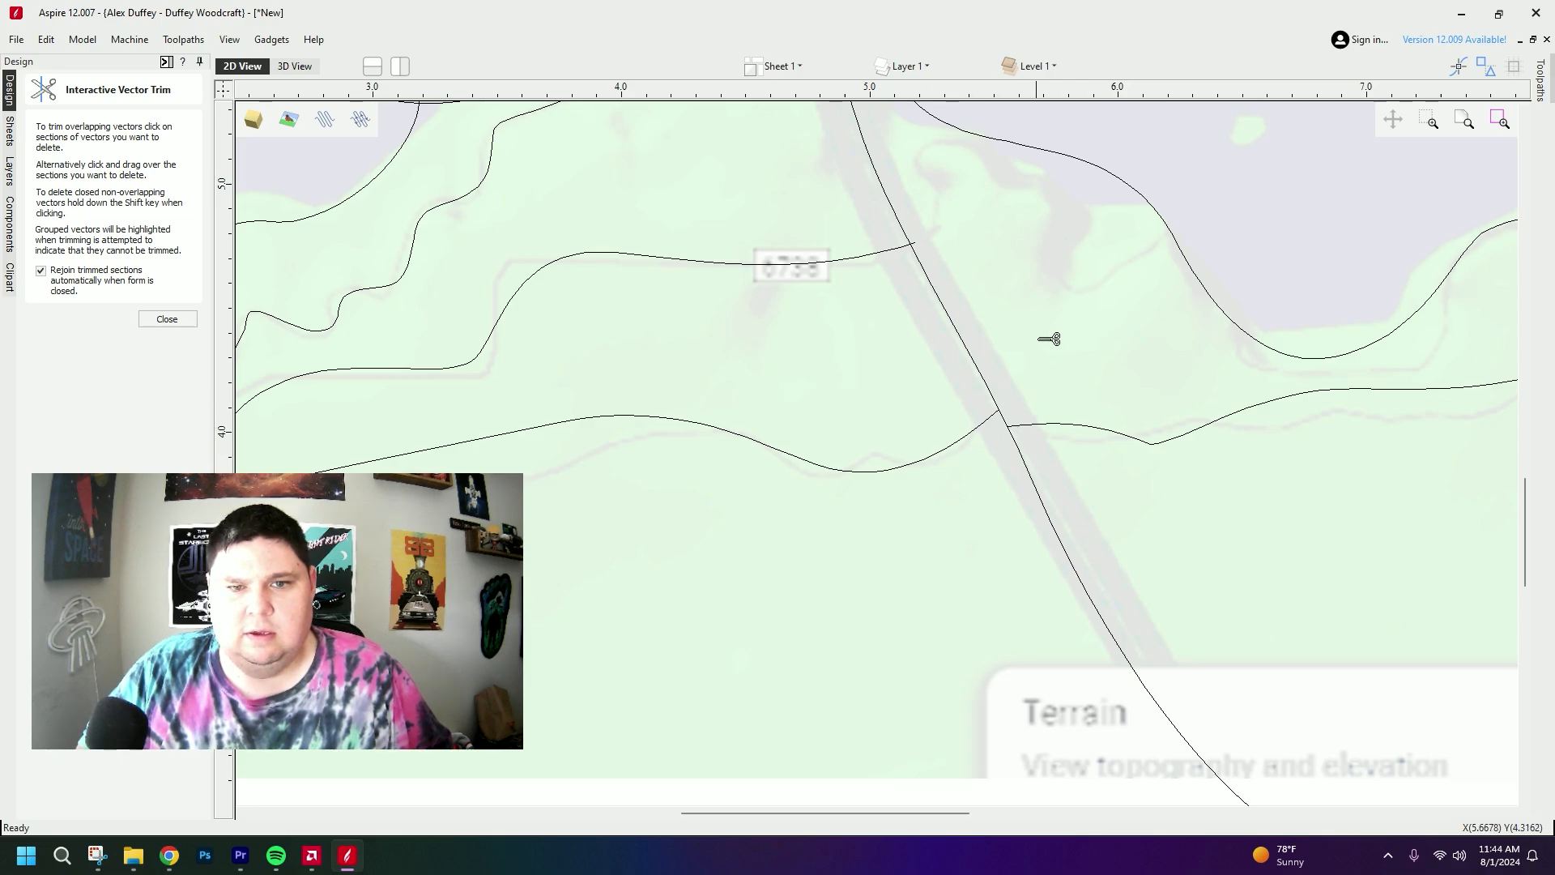
- Trim the overhangs of road 6738 and the two western roads north of it at the Highway 53 line
scroll(1049, 339, "up", 4)
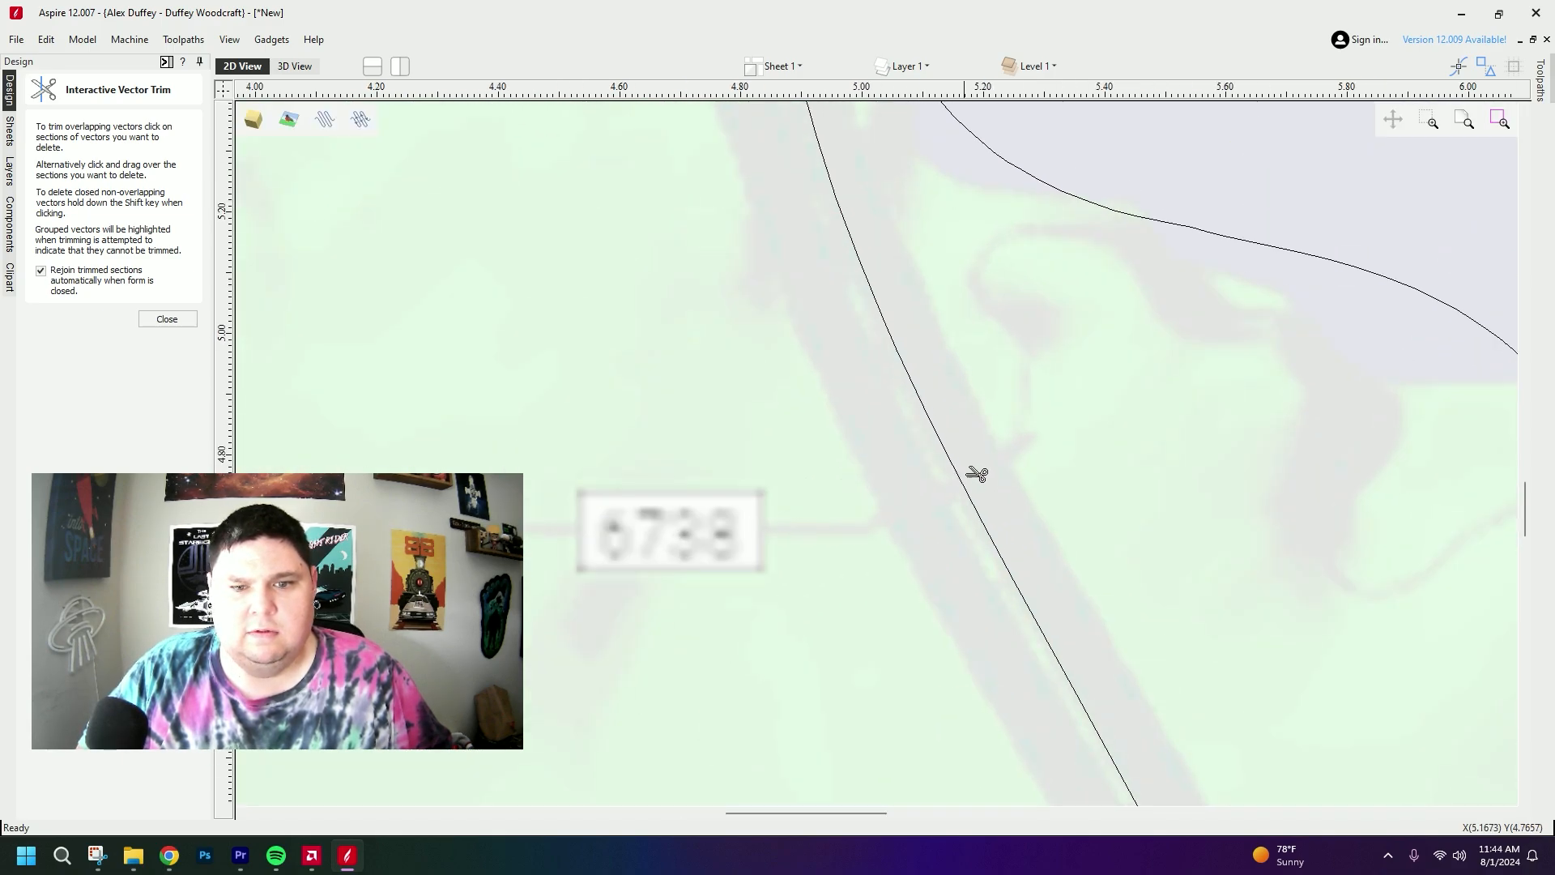
key("ctrl+z")
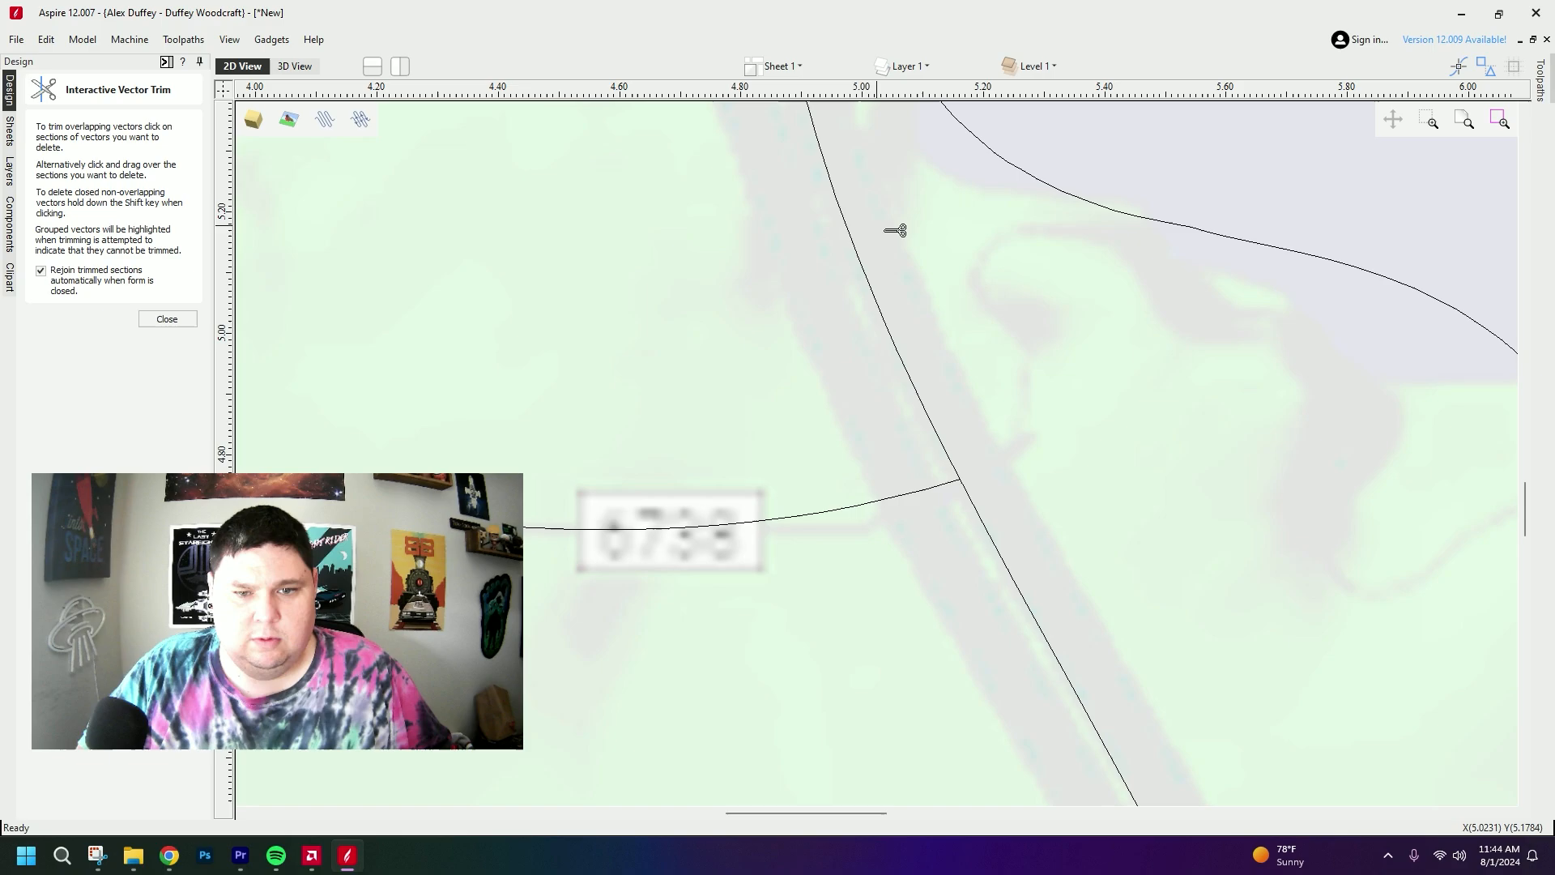
mouse_move(884, 230)
middle_mouse_down()
mouse_move(975, 837)
mouse_move(949, 808)
middle_mouse_up()
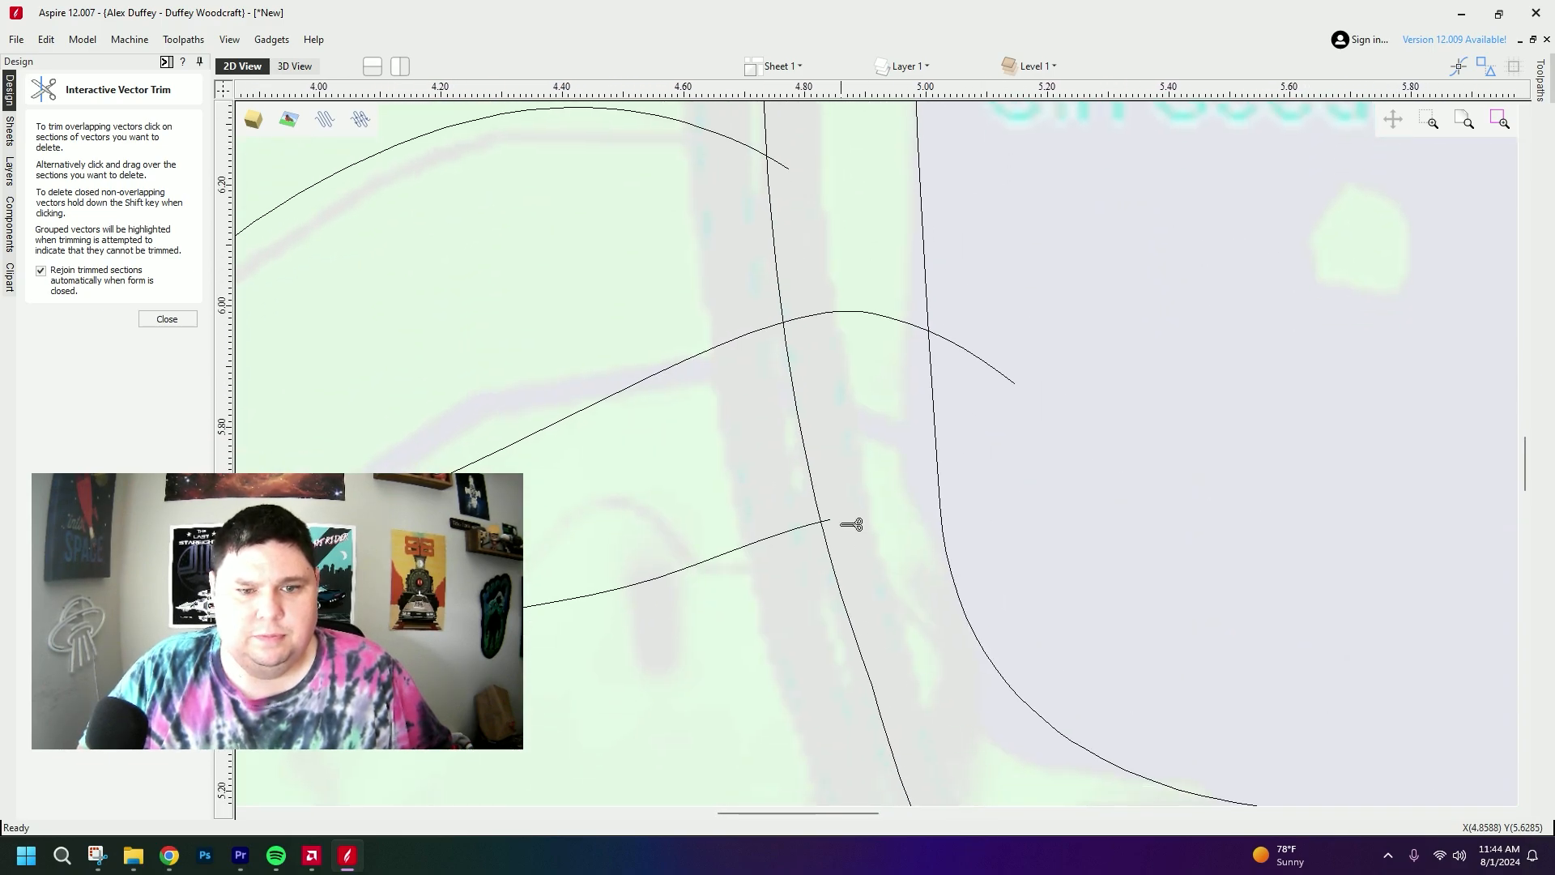
left_click(1021, 396)
key("ctrl+z")
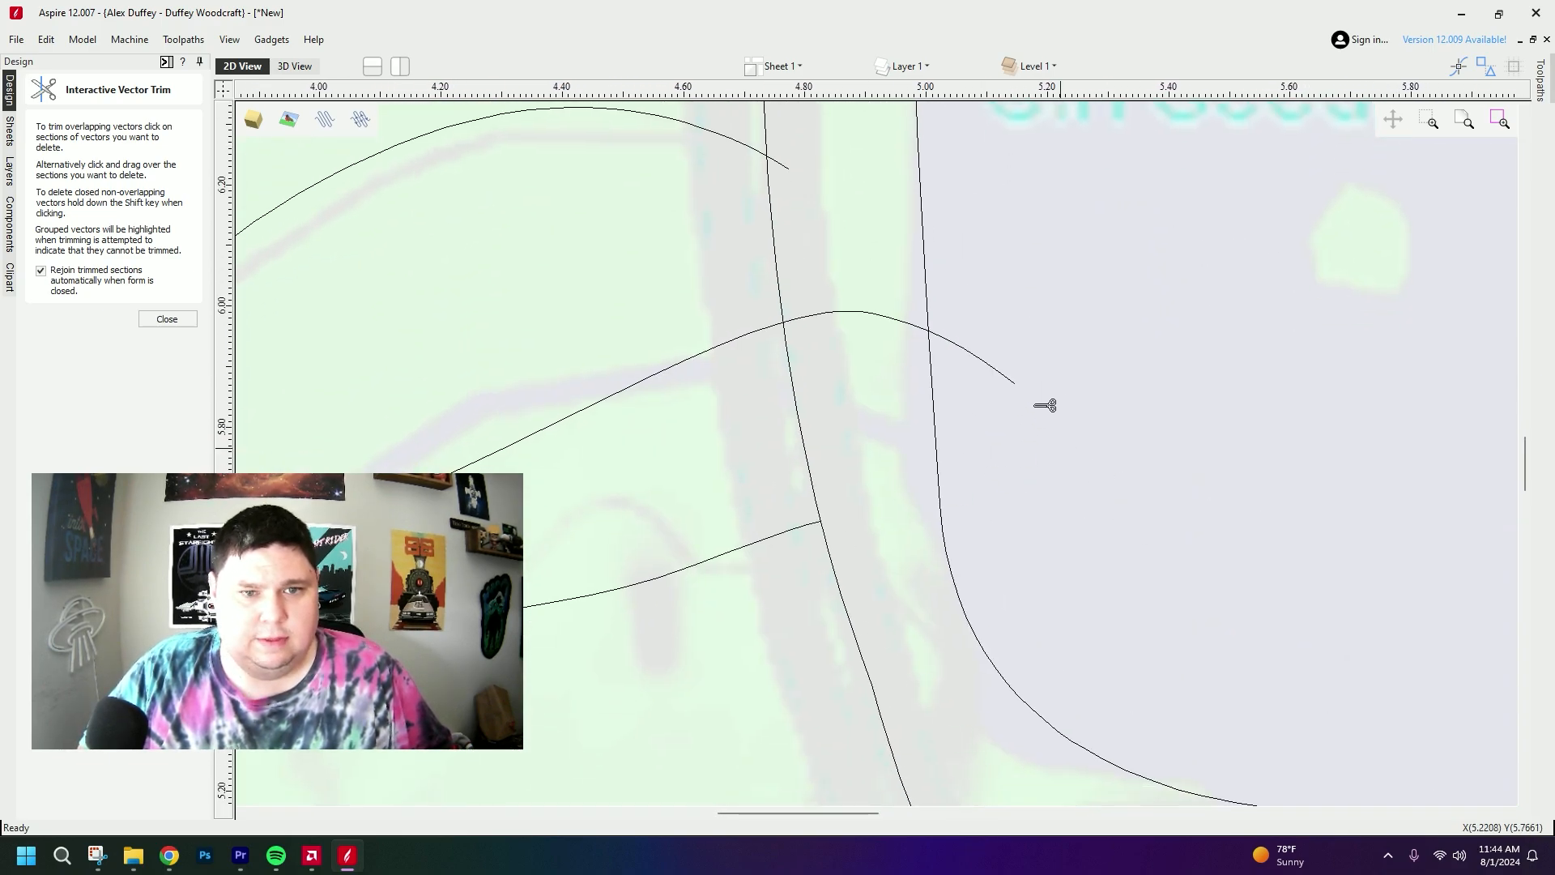
middle_click_drag(1042, 402, 1152, 683)
left_click(894, 455)
- Extend the short winding road southeast of the large lake across the adjoining southern road with a straight line
scroll(896, 729, "down", 5)
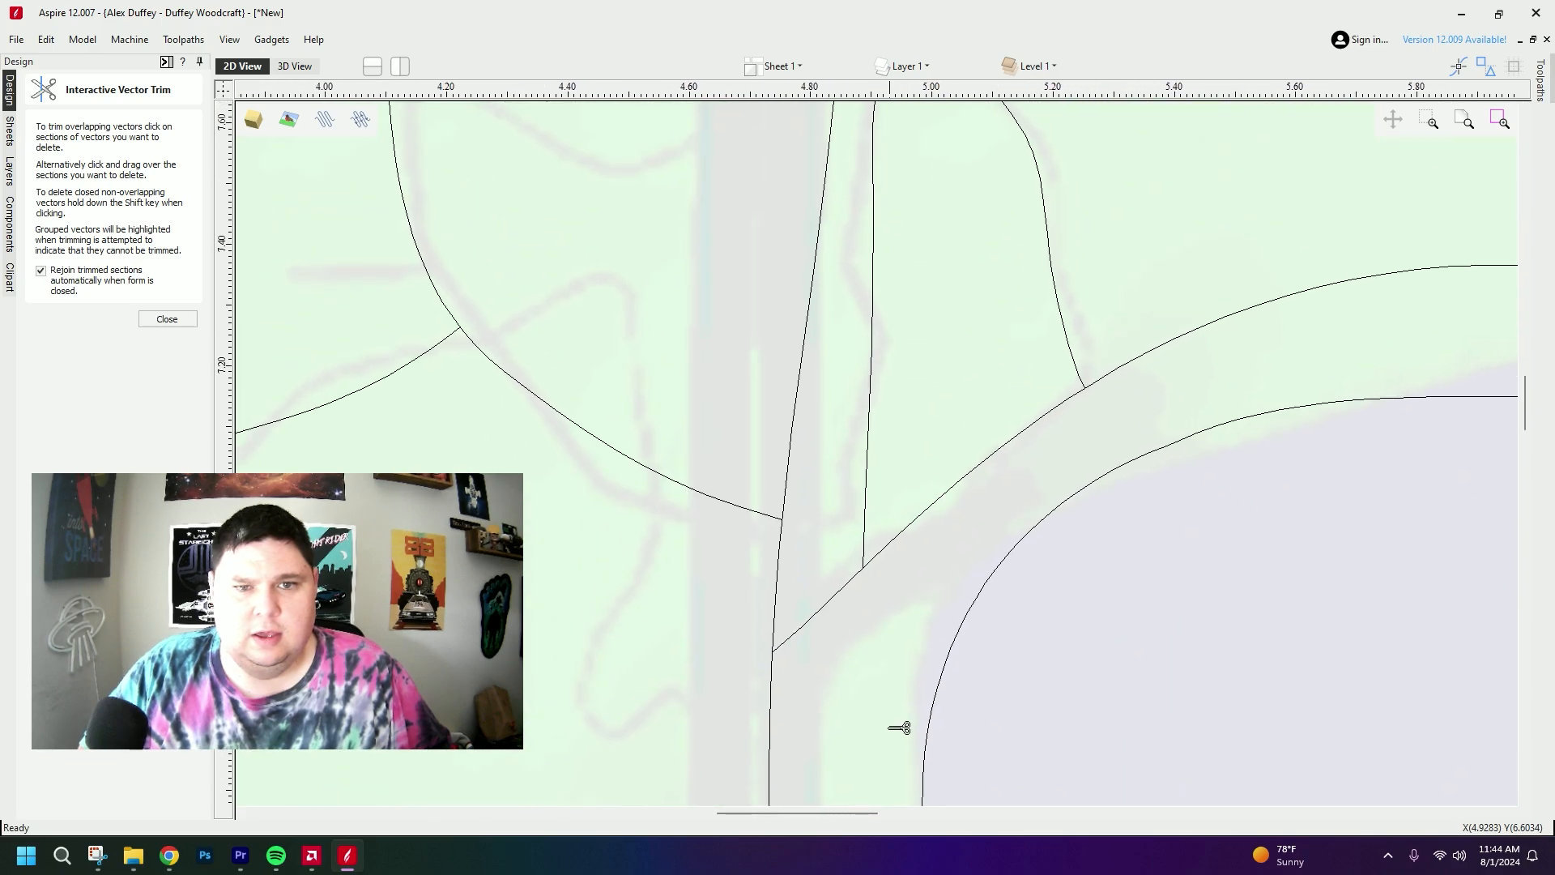
scroll(913, 642, "up", 2)
scroll(942, 563, "down", 3)
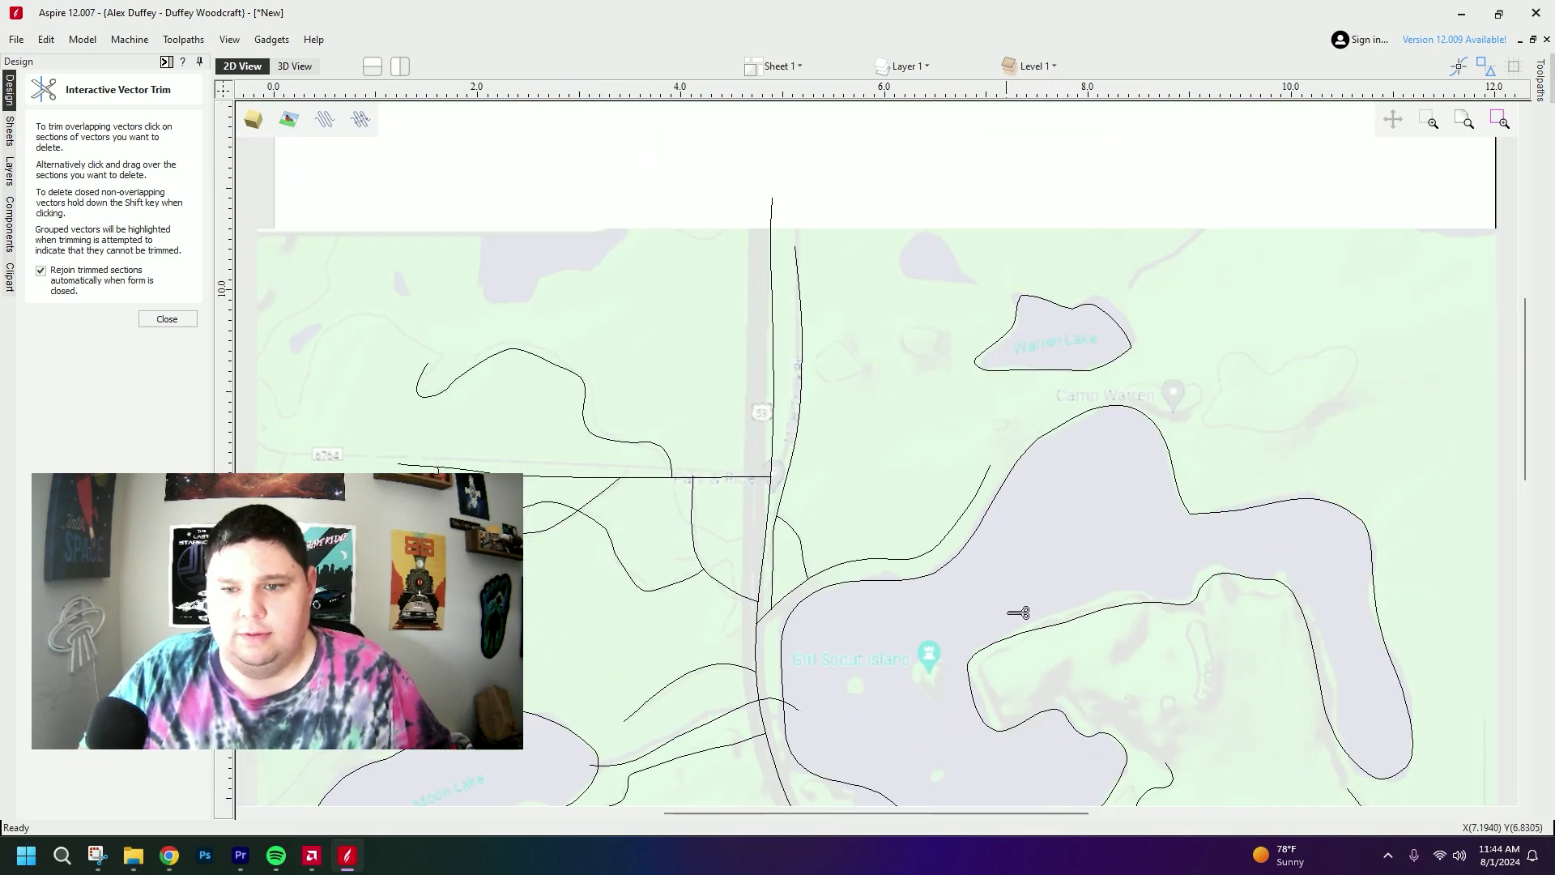
middle_click_drag(1181, 643, 1162, 244)
scroll(1194, 495, "up", 5)
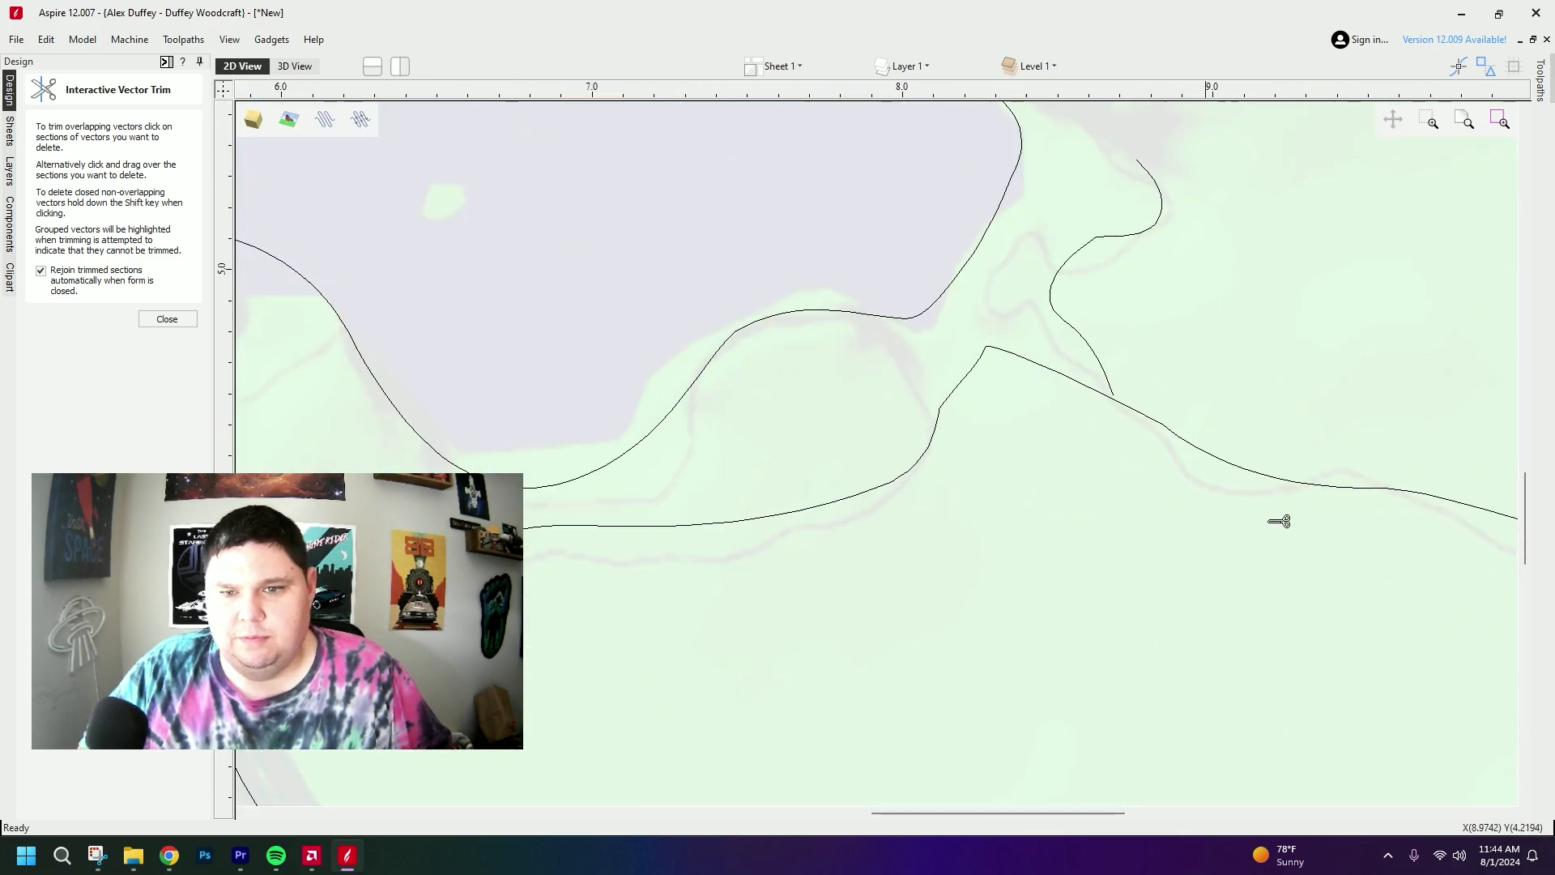
scroll(1278, 521, "down", 2)
scroll(1260, 527, "up", 3)
scroll(1053, 453, "up", 3)
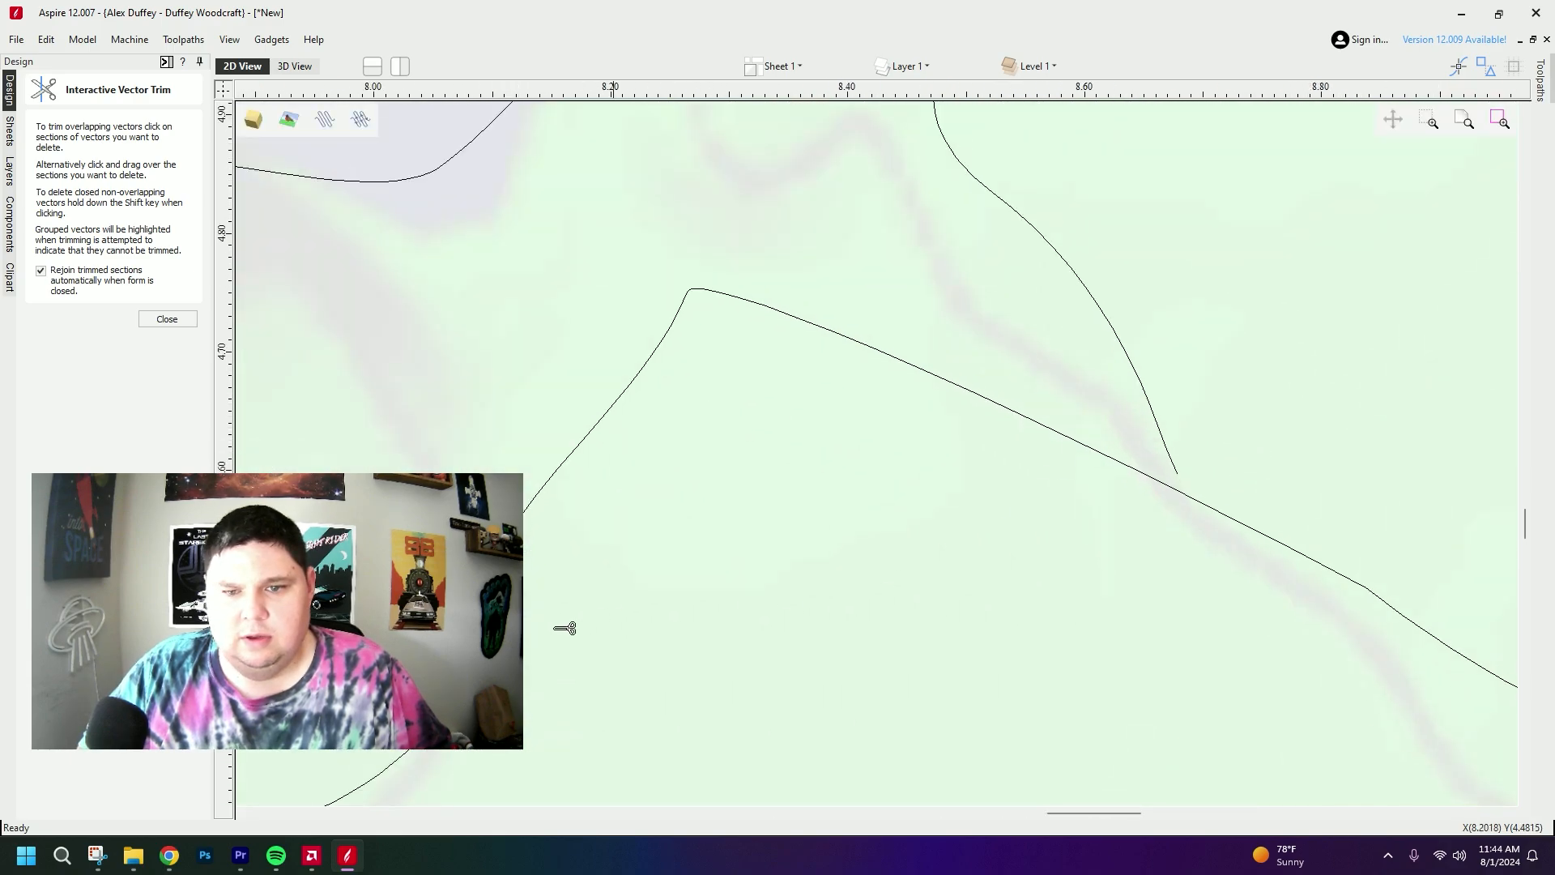
left_click(176, 322)
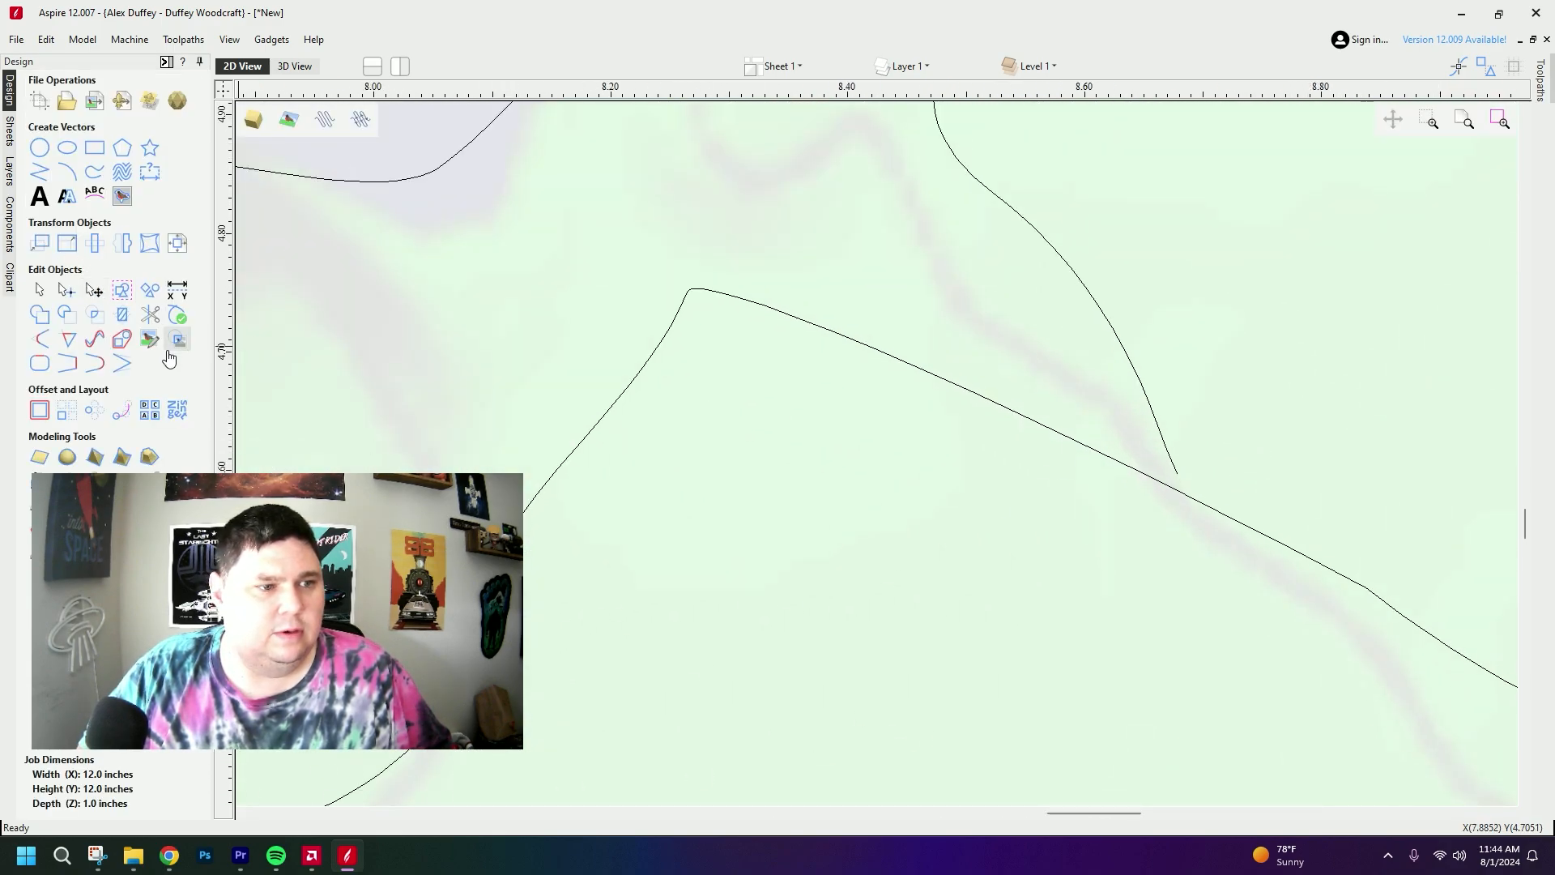
left_click(41, 172)
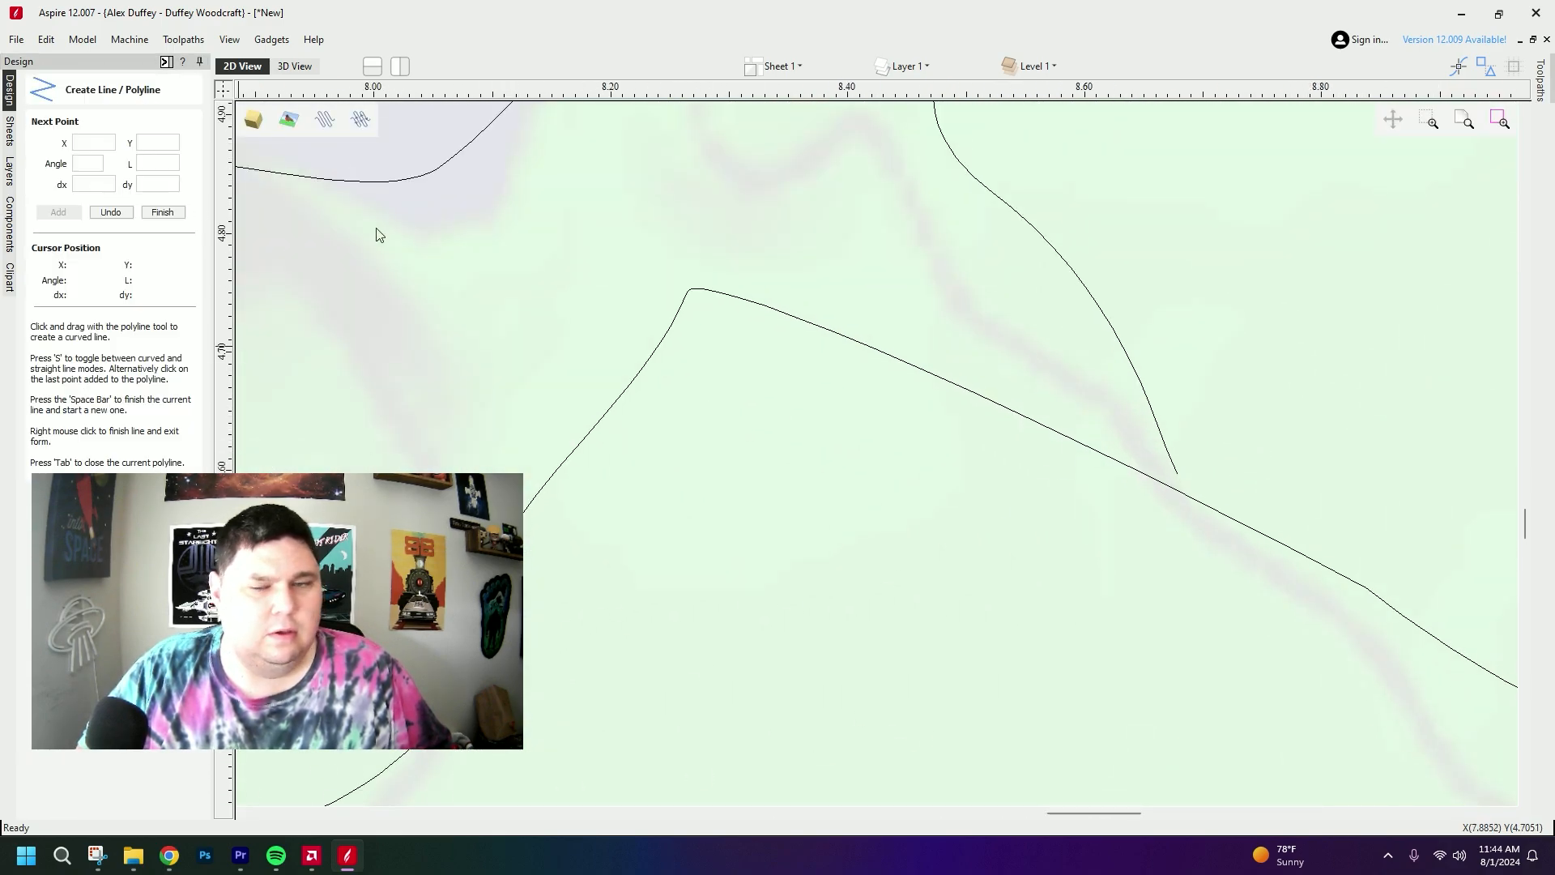
left_click(1177, 473)
left_click(1234, 558)
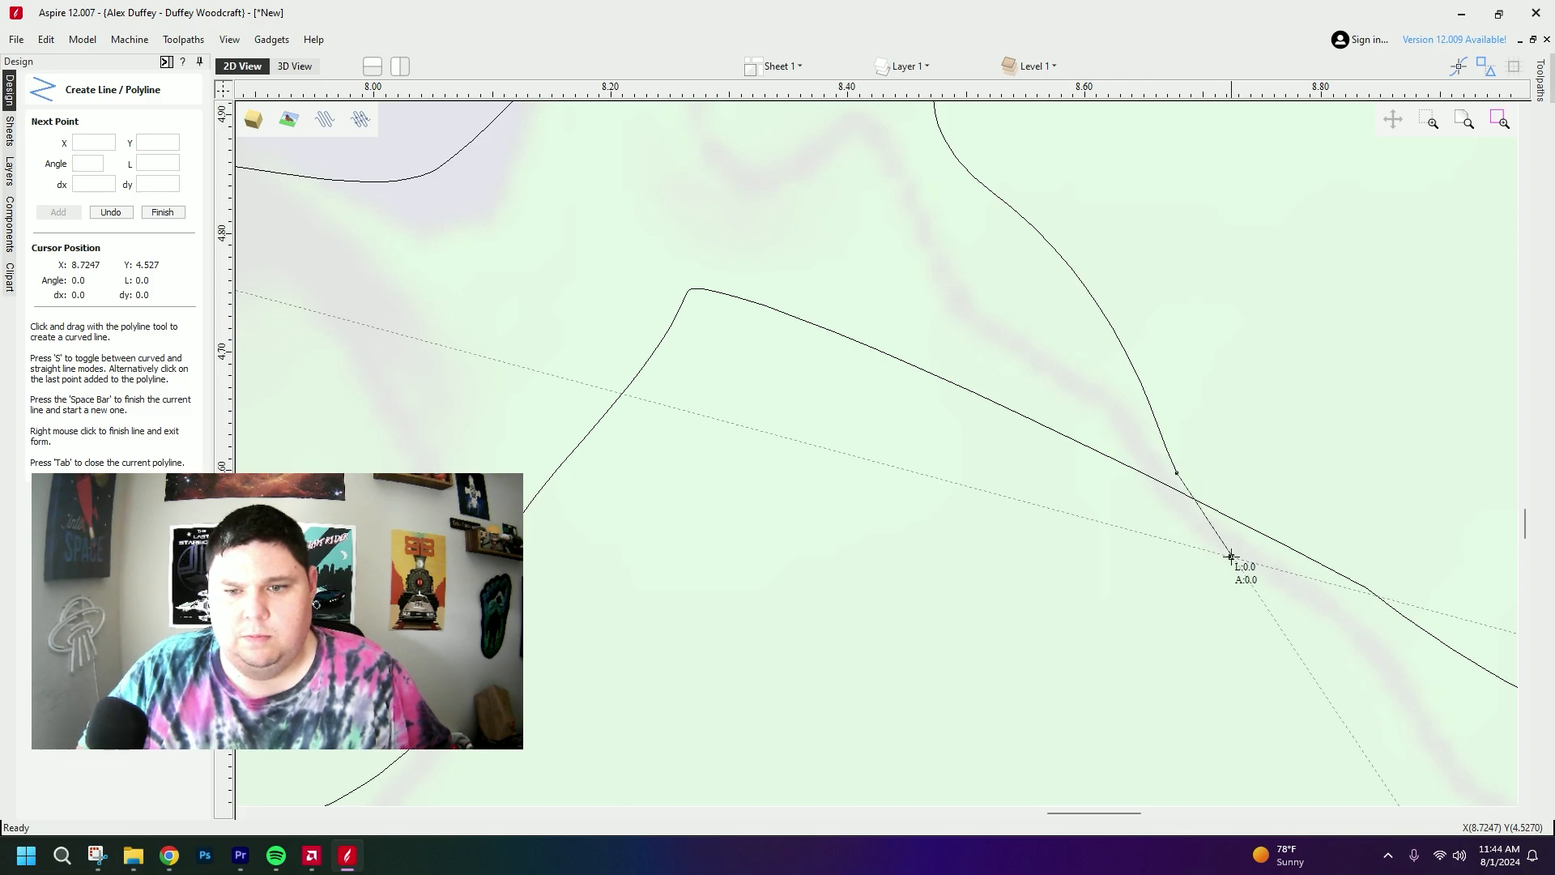
right_click(1164, 676)
- Trim the part of the new extension line that runs beyond the southern road
left_click(150, 314)
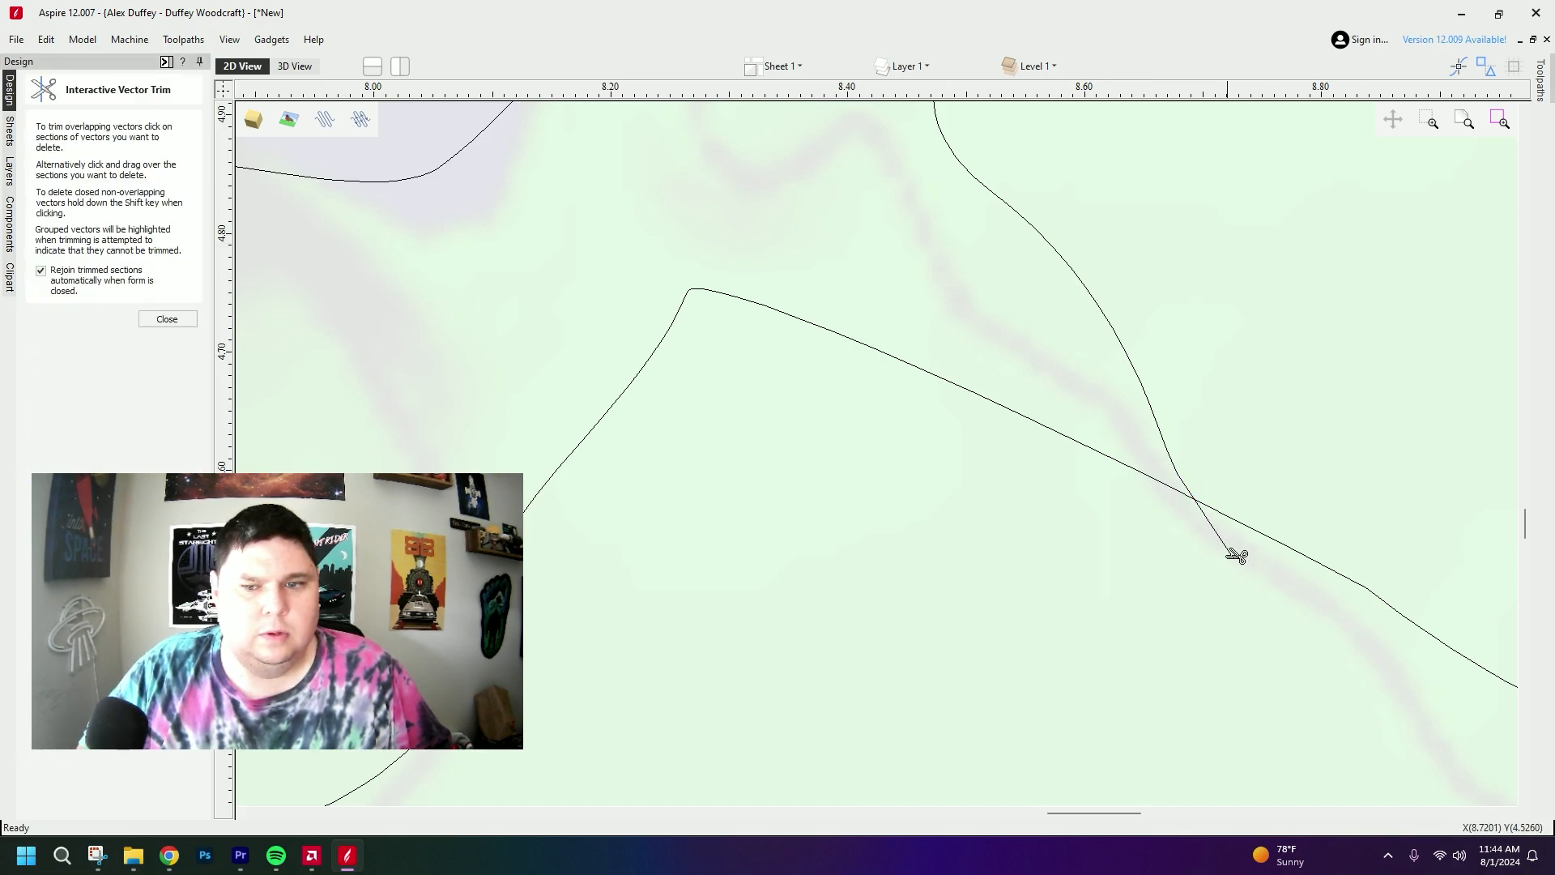
left_click(1232, 547)
left_click(174, 321)
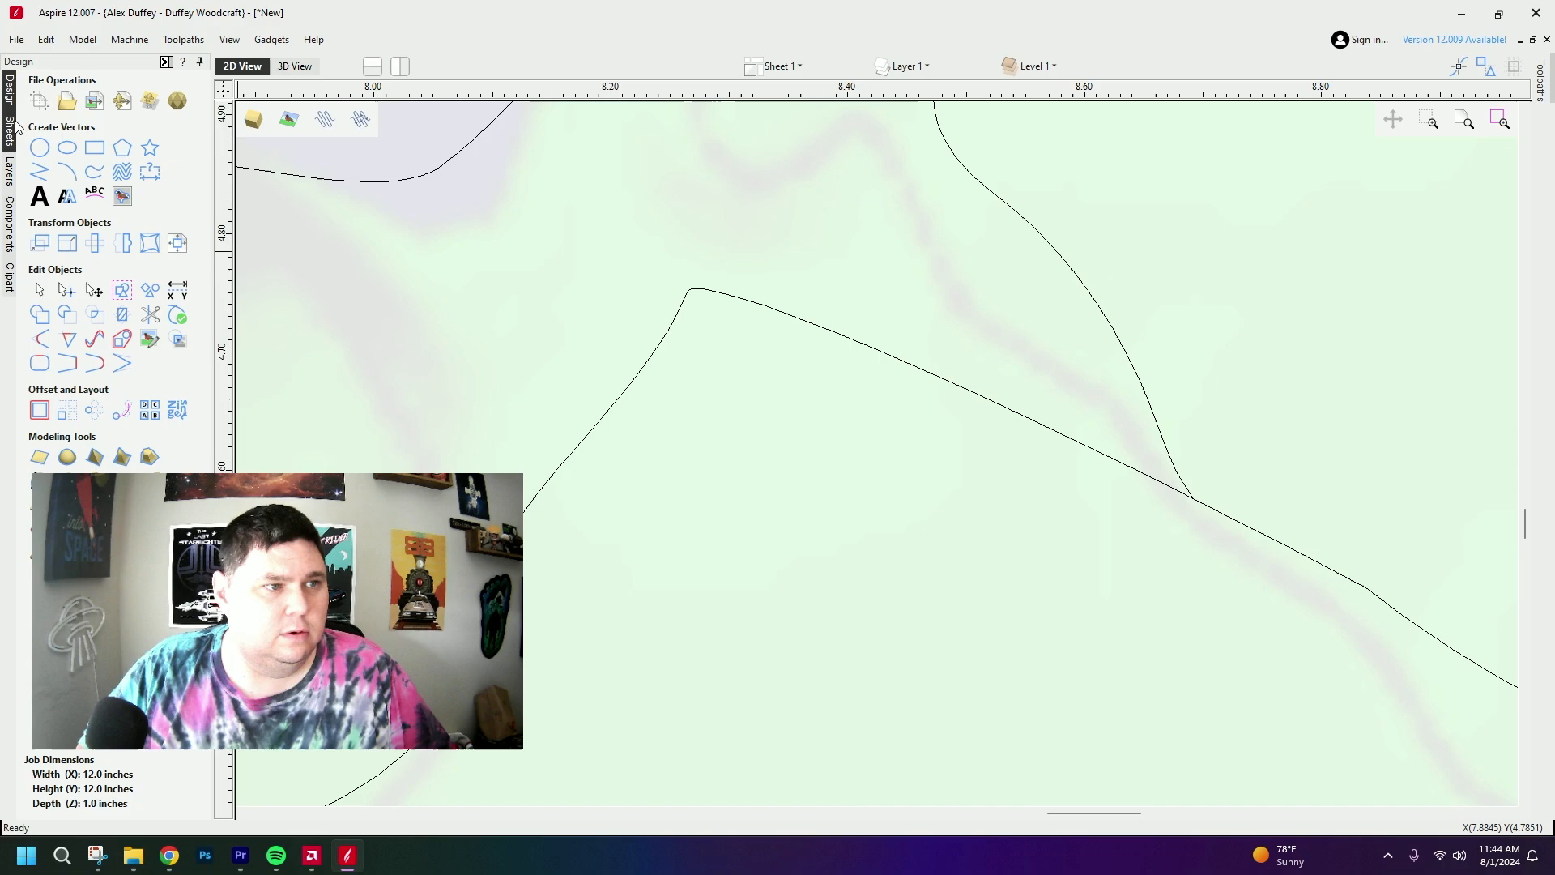
- Join the short winding southeastern road and its extension line into one vector
left_click(1041, 237)
left_click(1185, 492, "shift")
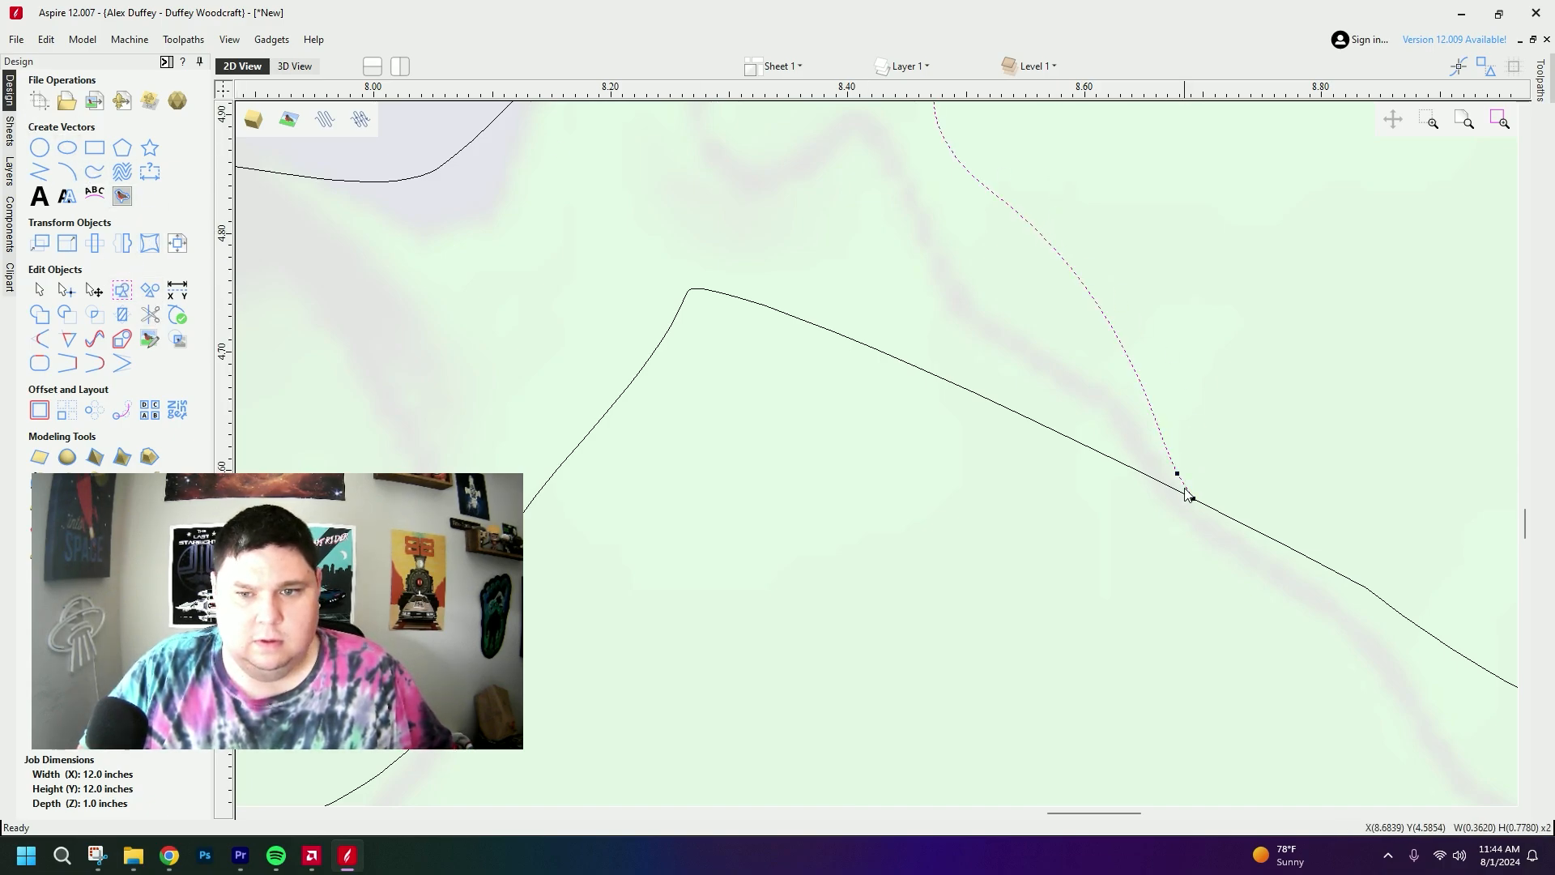
right_click(1185, 490)
mouse_move(1270, 710)
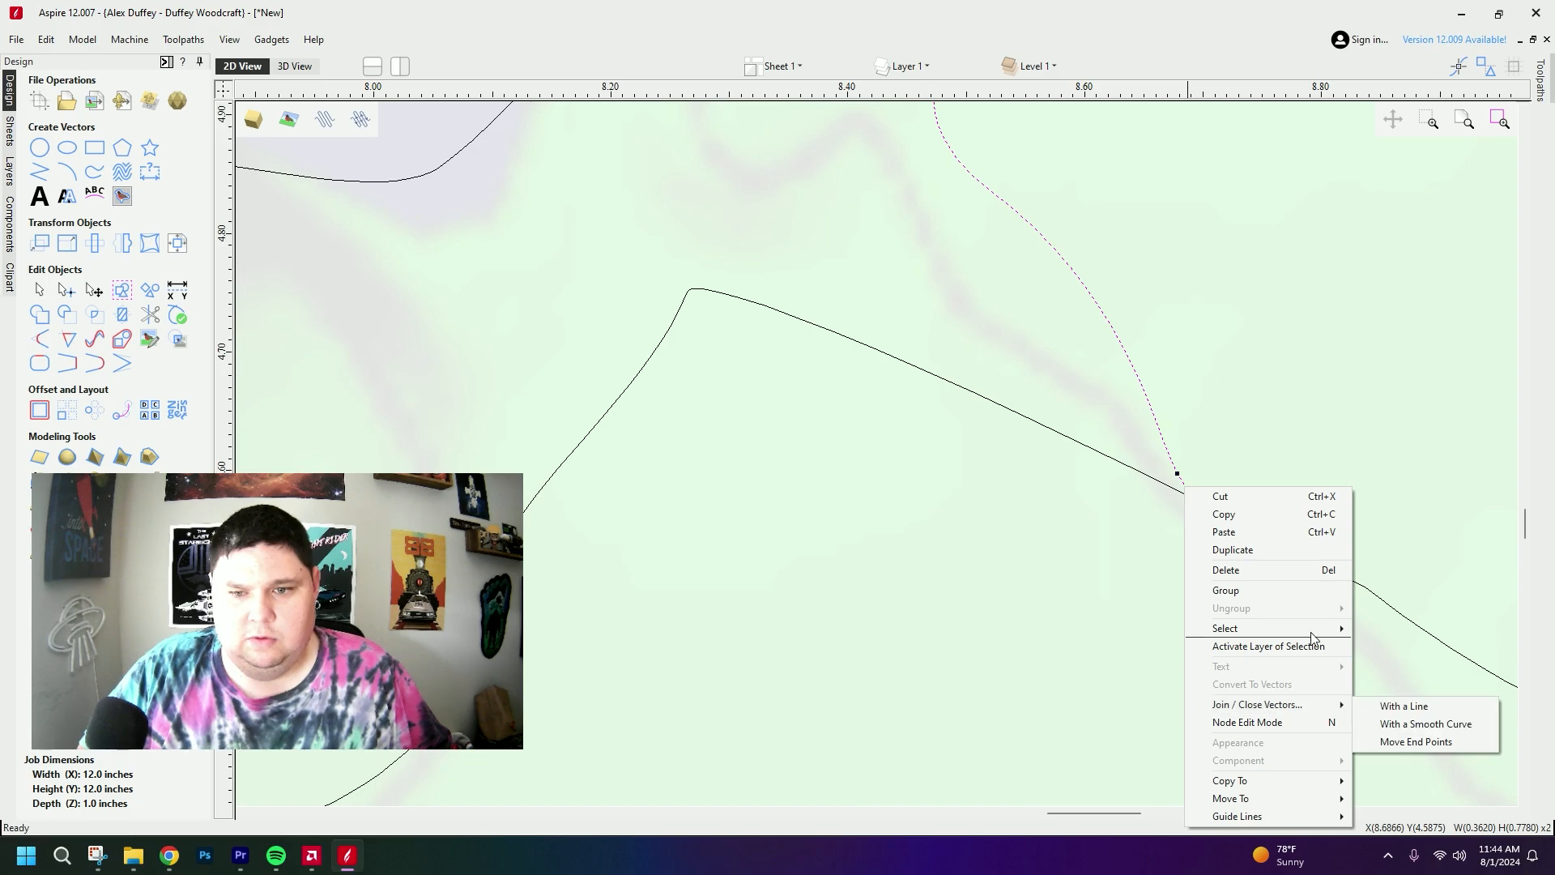
left_click(1442, 712)
- Deselect the joined road and review all traced lakes and roads across the whole map for remaining gaps or overhangs
scroll(1285, 580, "down", 6)
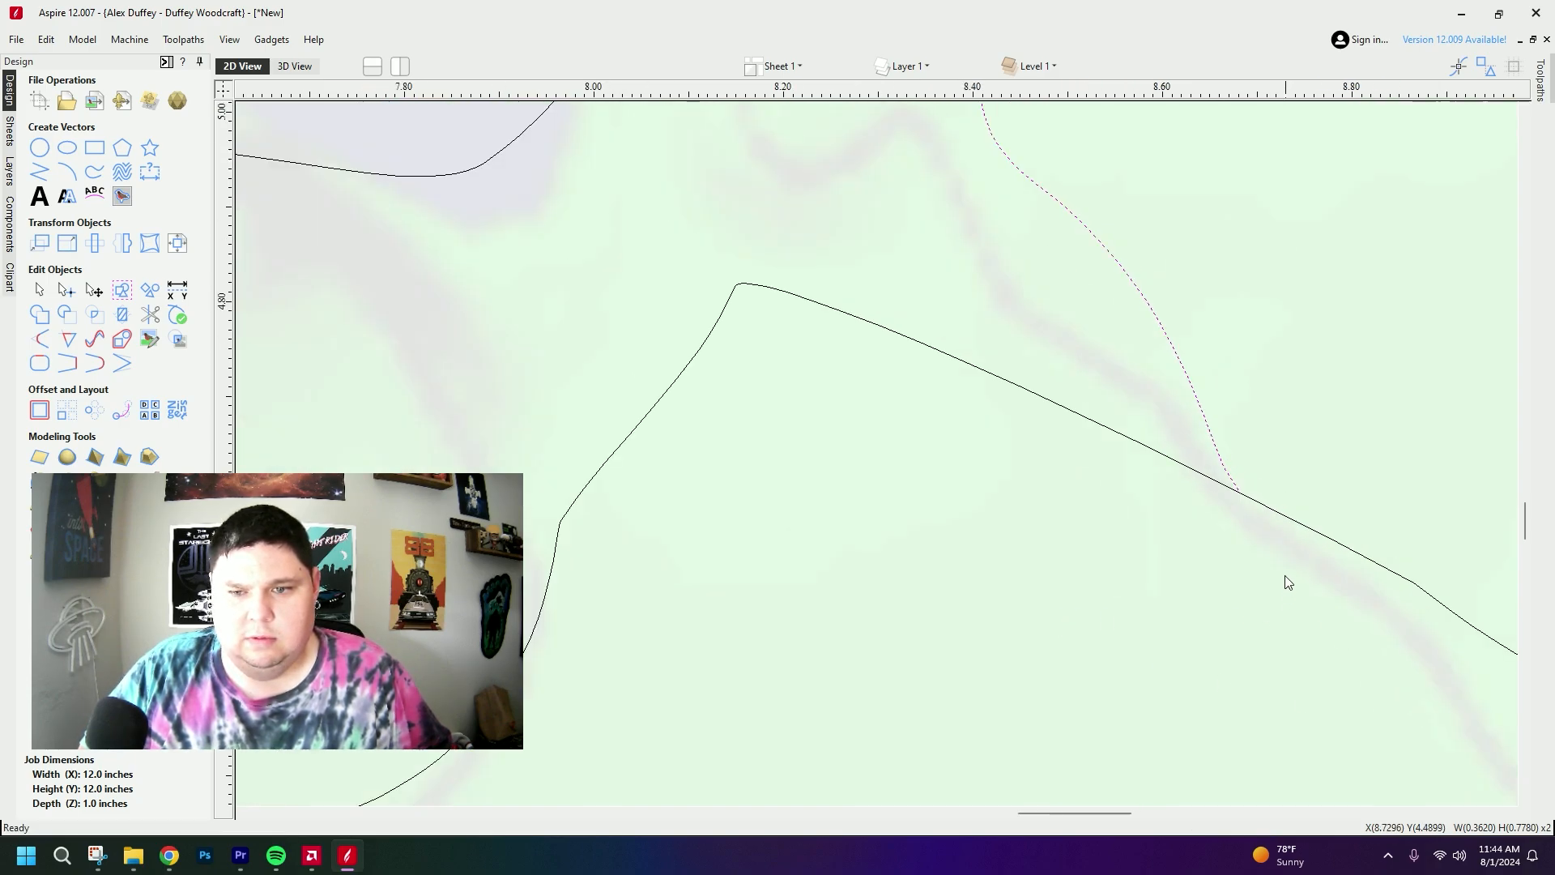
scroll(1264, 584, "down", 4)
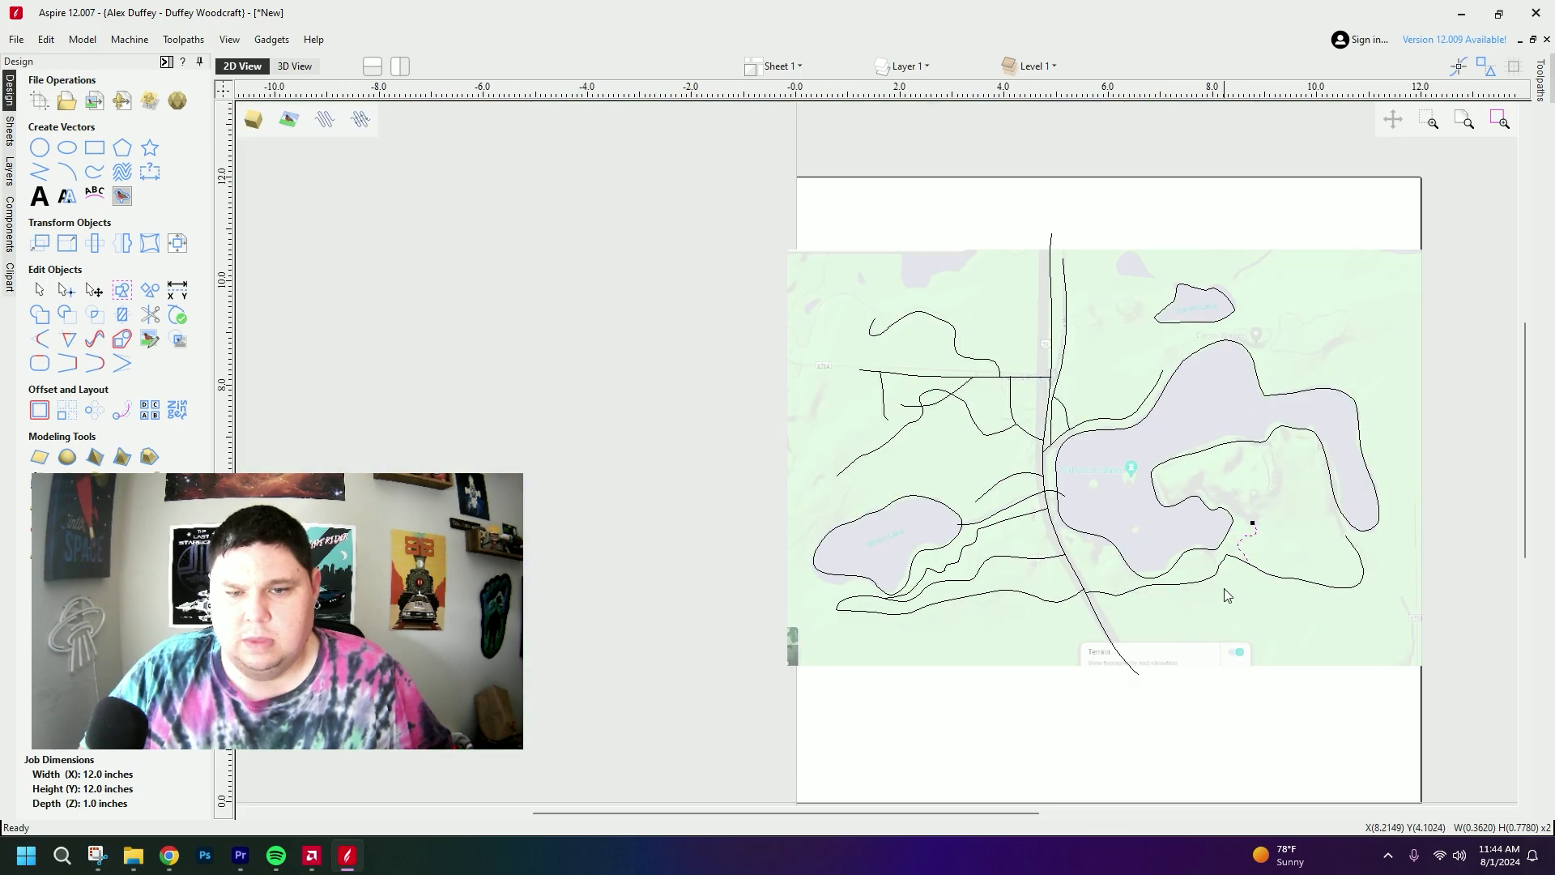
scroll(1078, 463, "up", 2)
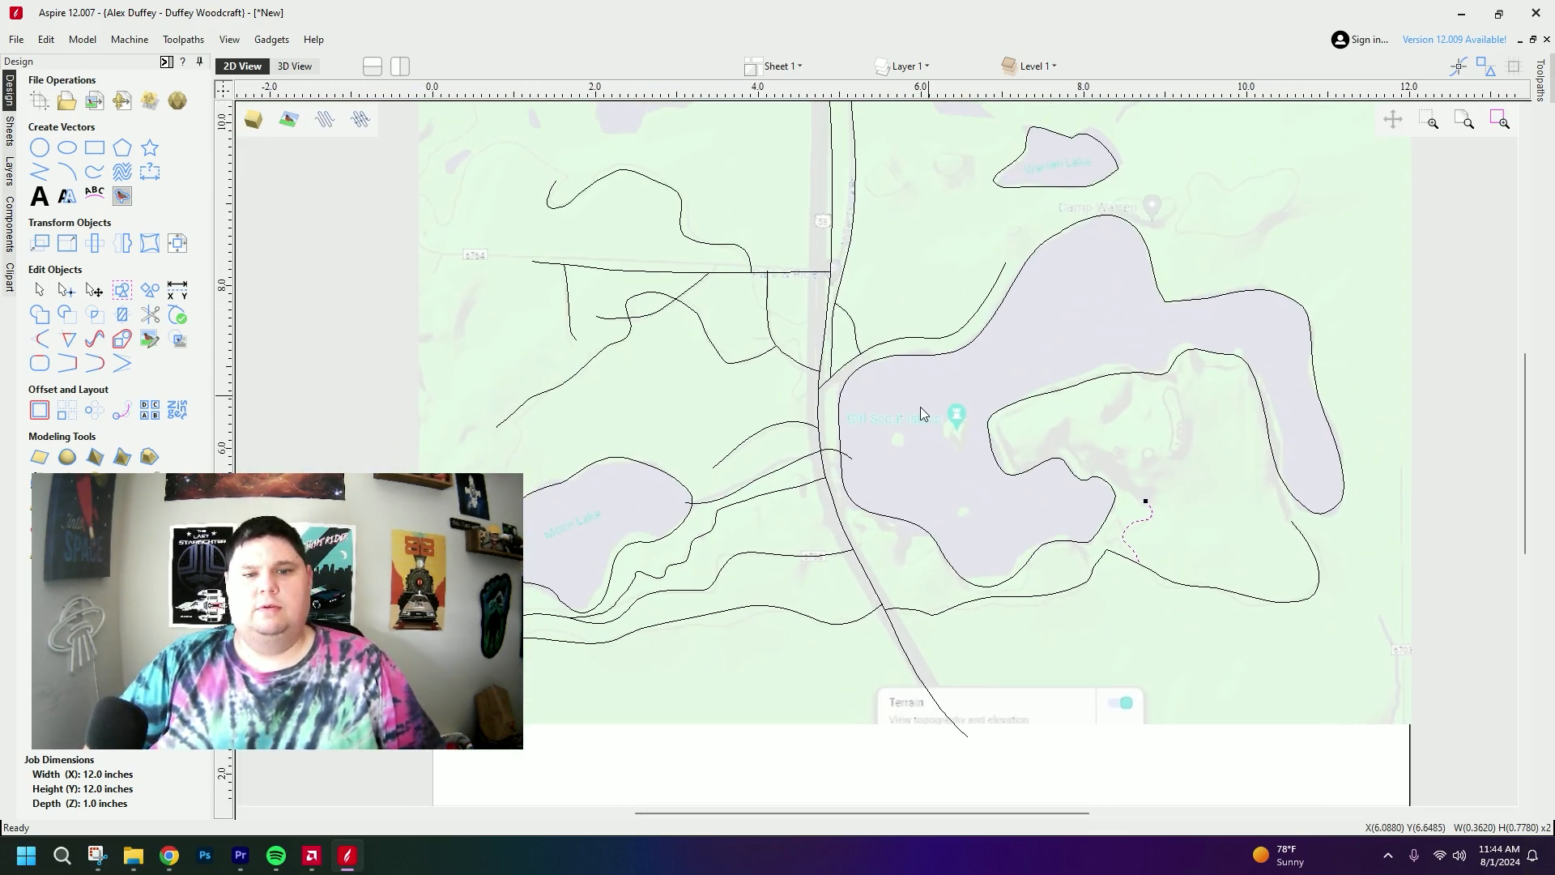
scroll(921, 410, "down", 2)
left_click(1366, 505)
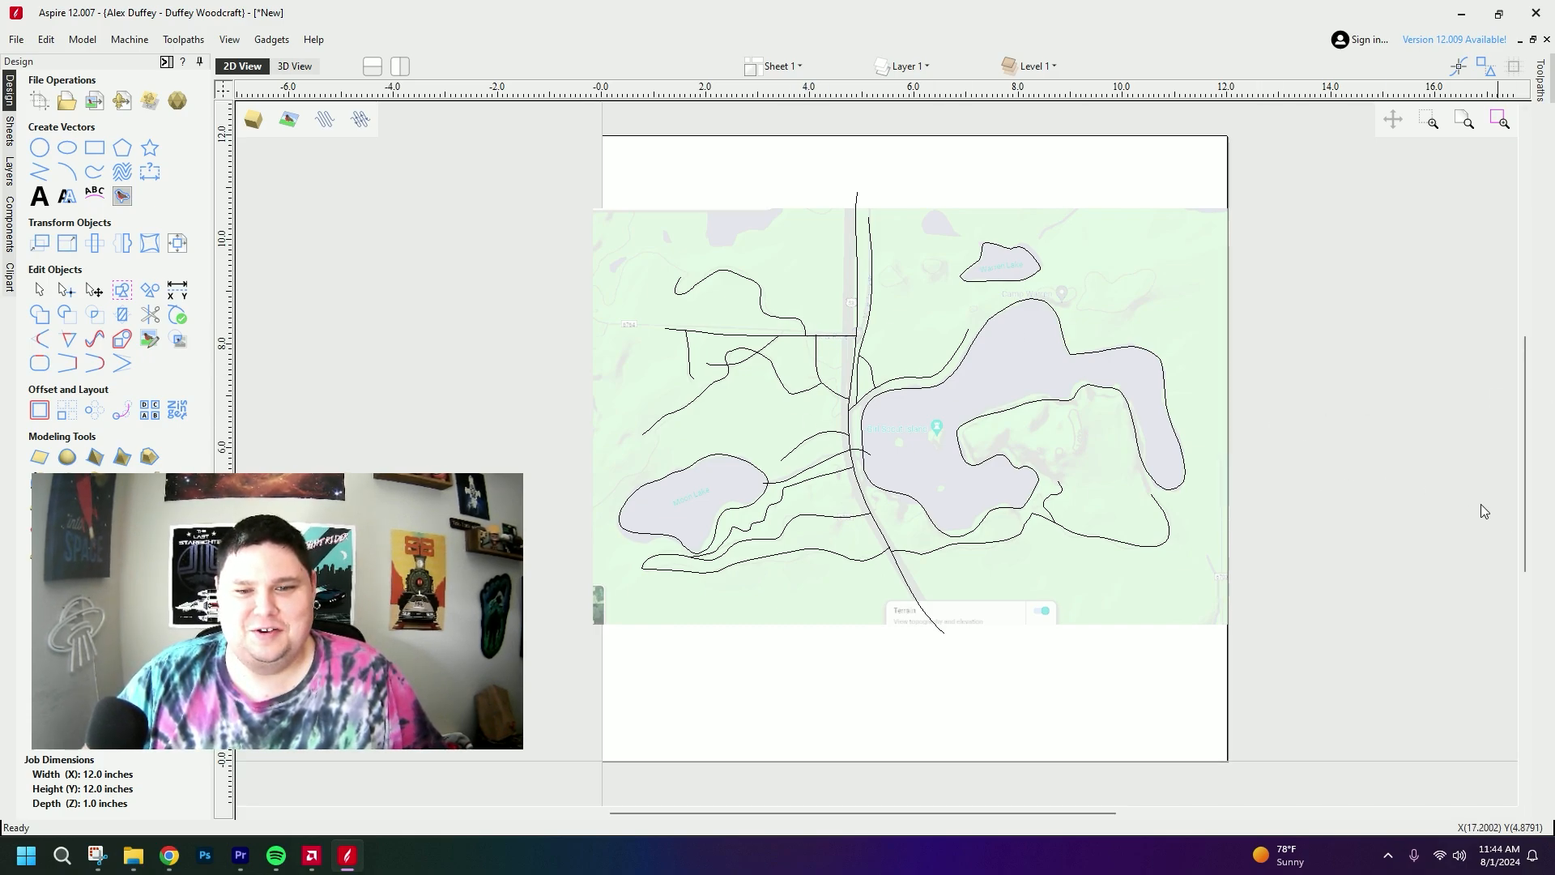
scroll(1300, 482, "up", 1)
scroll(983, 400, "up", 1)
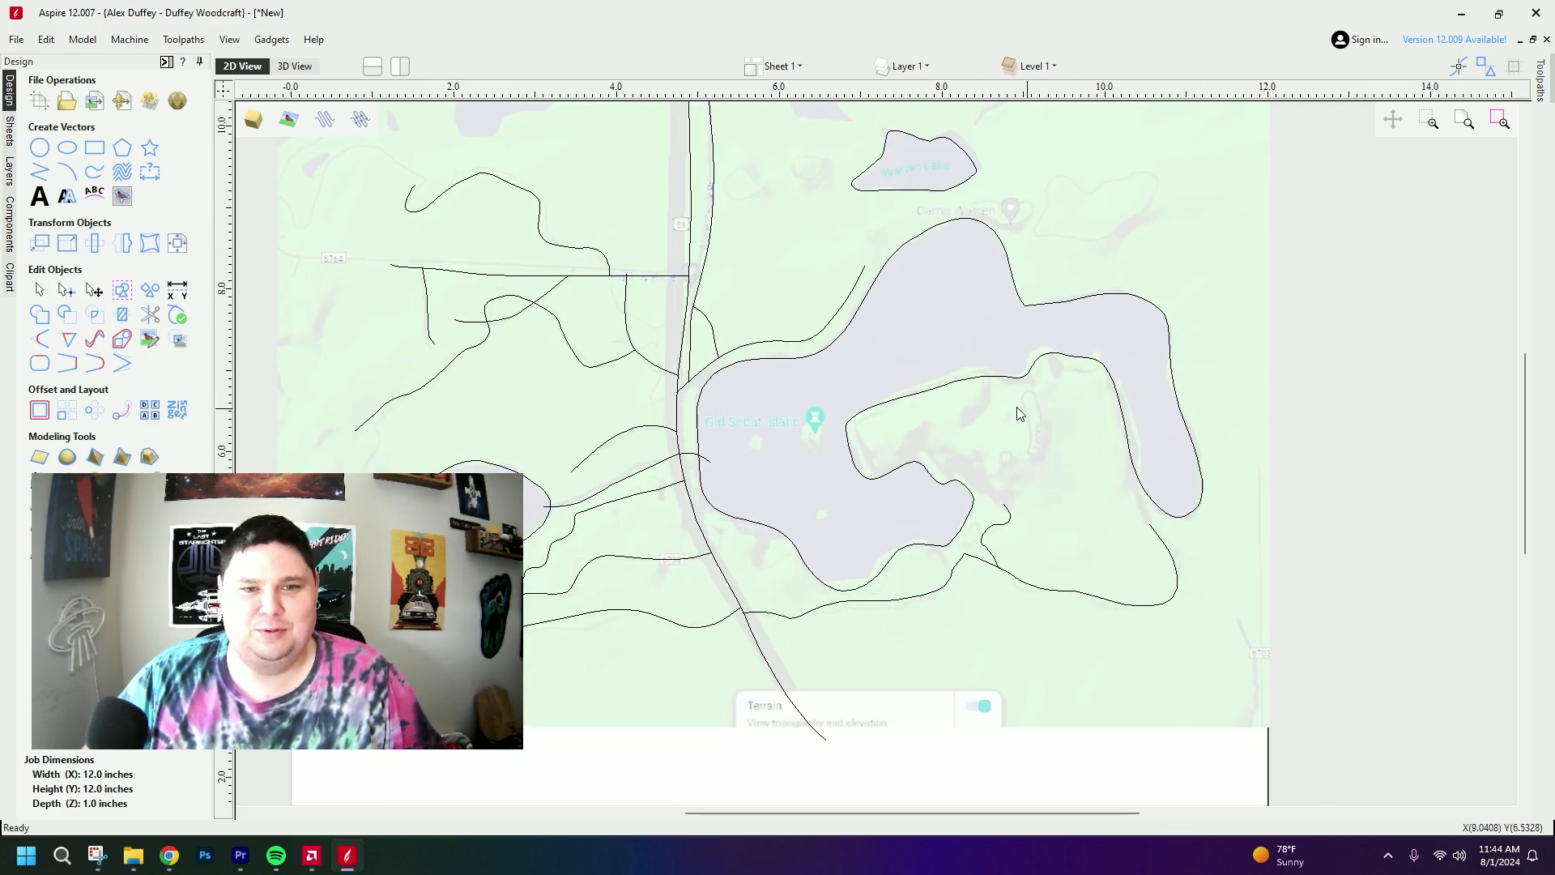
scroll(684, 335, "down", 1)
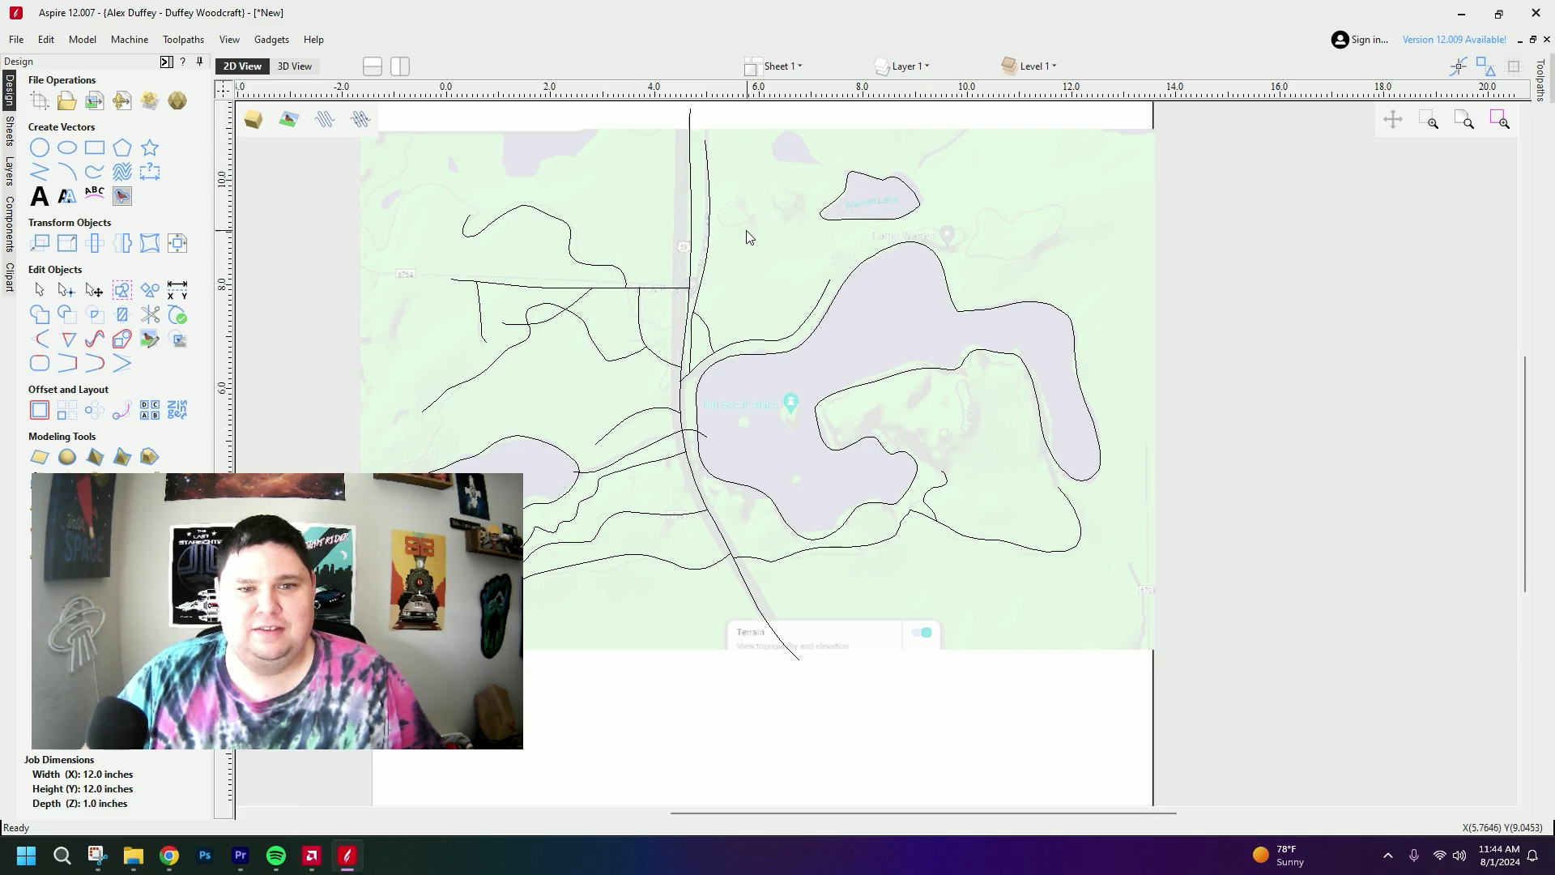
scroll(918, 209, "down", 1)
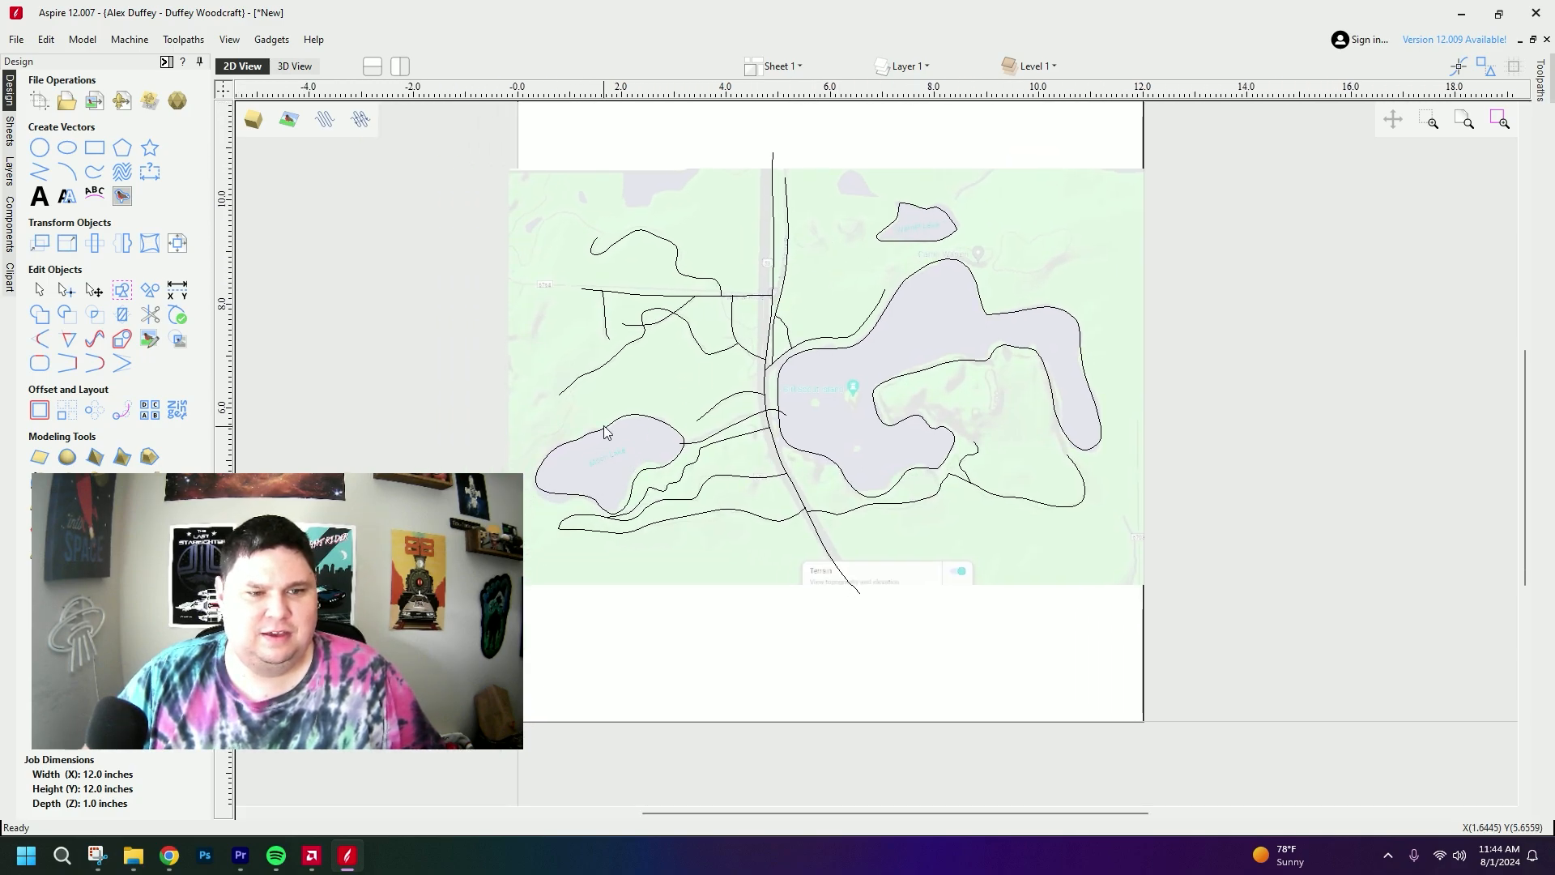
- Switch to Chrome and frame all of Half Moon Lake on the fishermap.org depth map
scroll(606, 432, "up", 2)
scroll(691, 456, "down", 1)
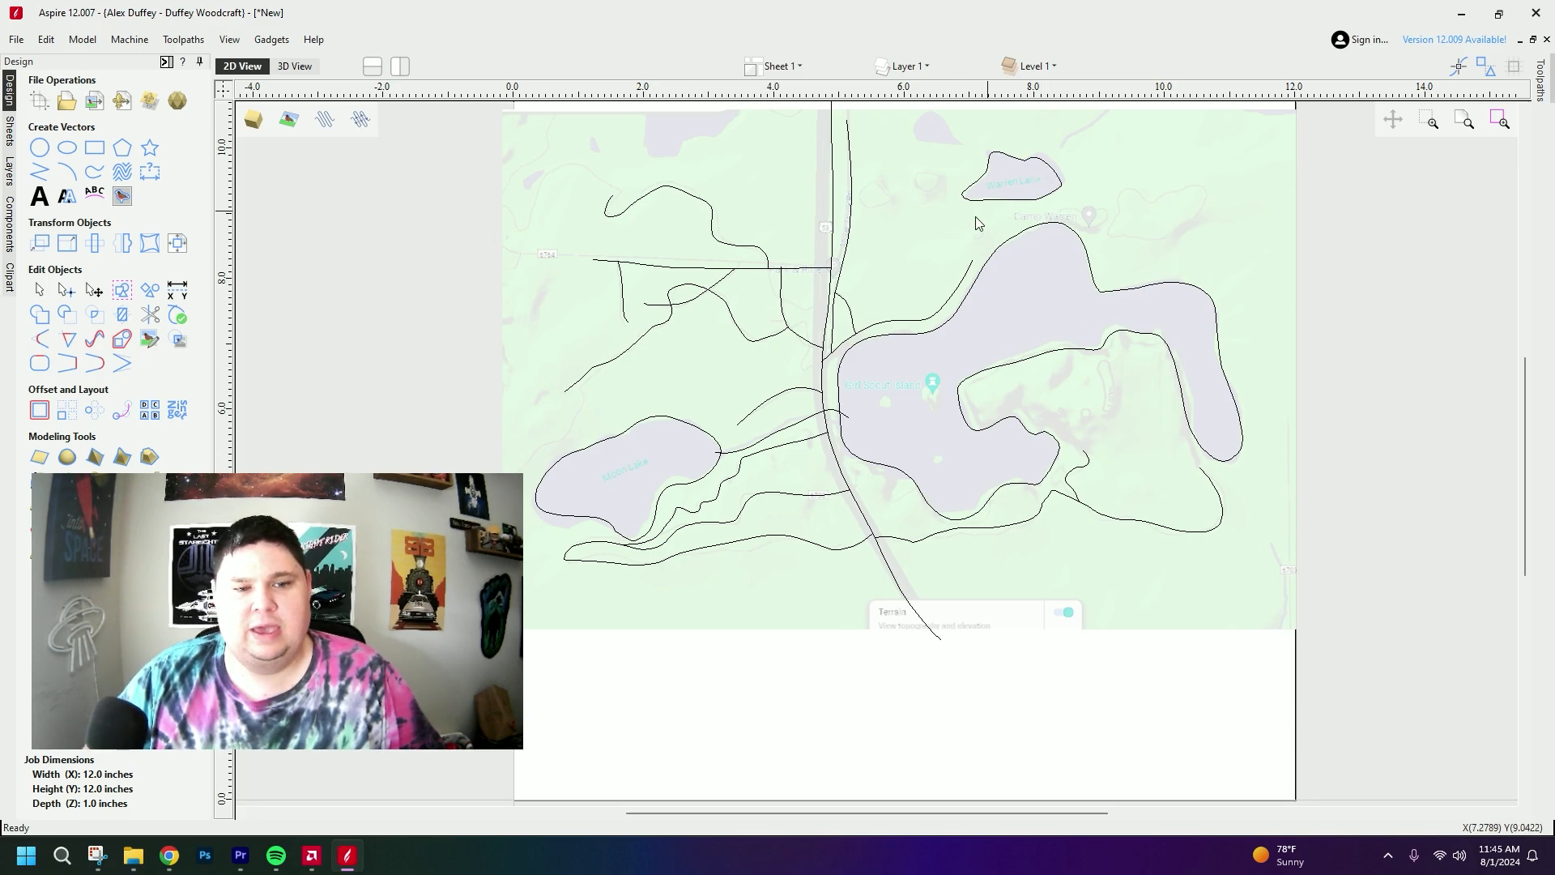
left_click(180, 860)
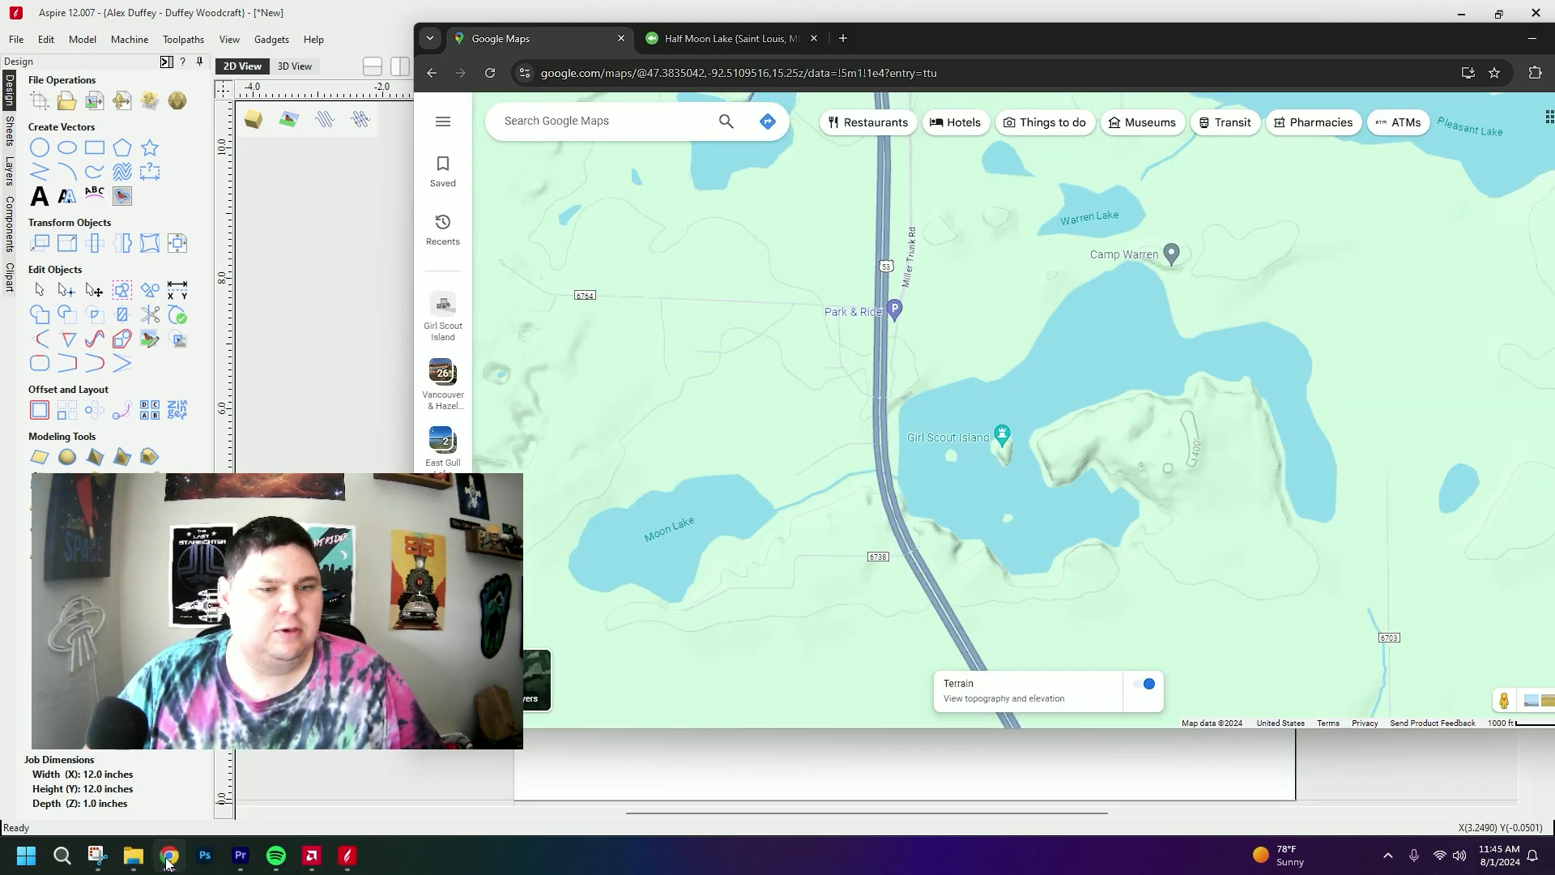
left_click(725, 39)
left_click_drag(654, 432, 755, 494)
scroll(903, 464, "down", 2)
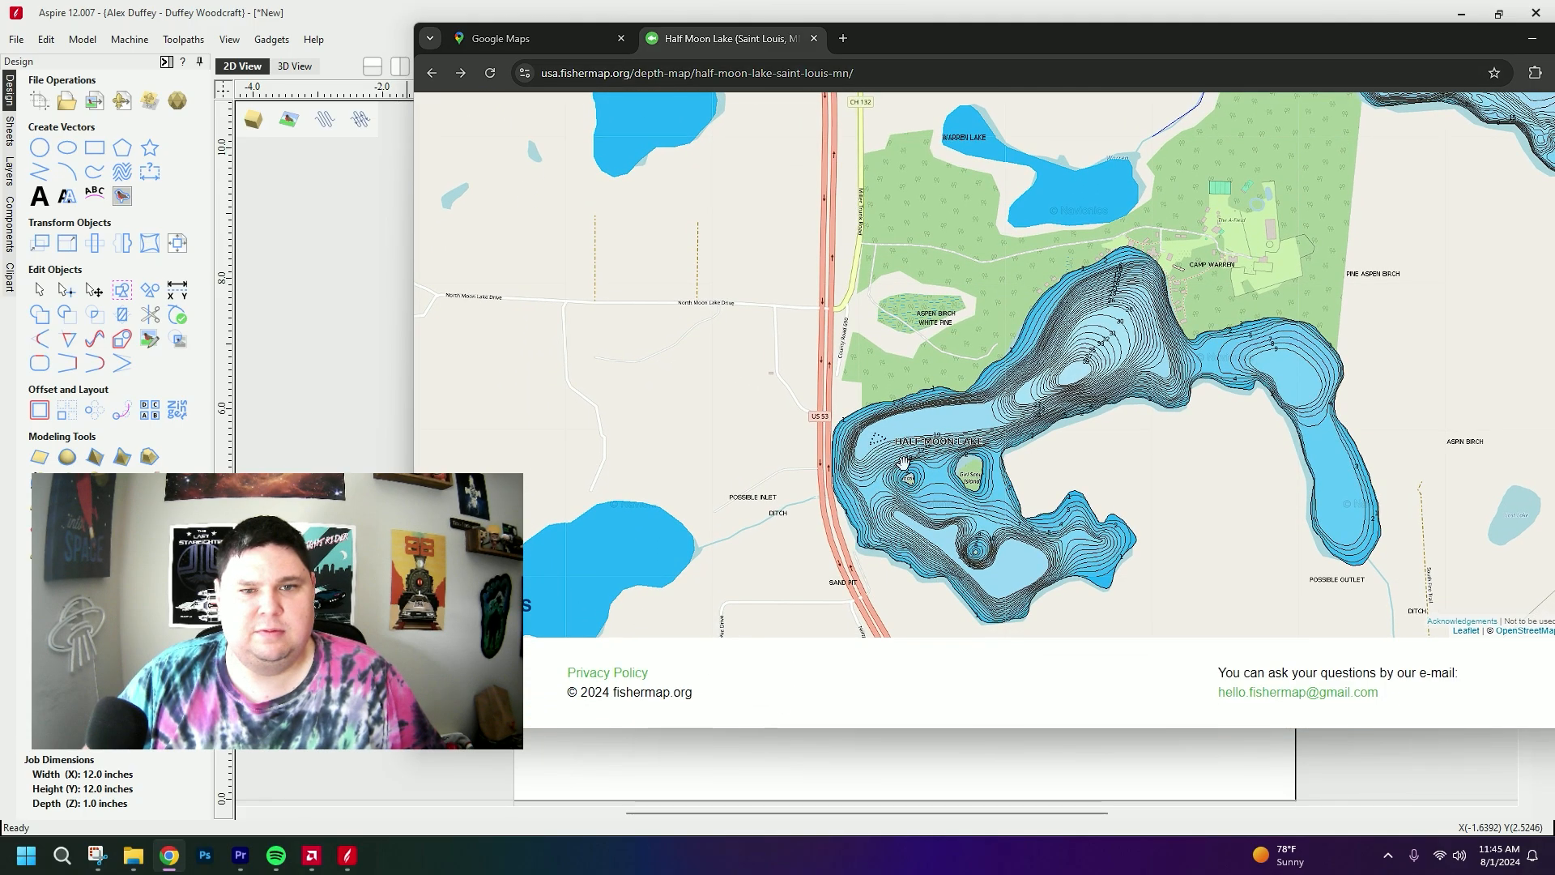
middle_click_drag(1011, 279, 849, 235)
scroll(942, 336, "up", 1)
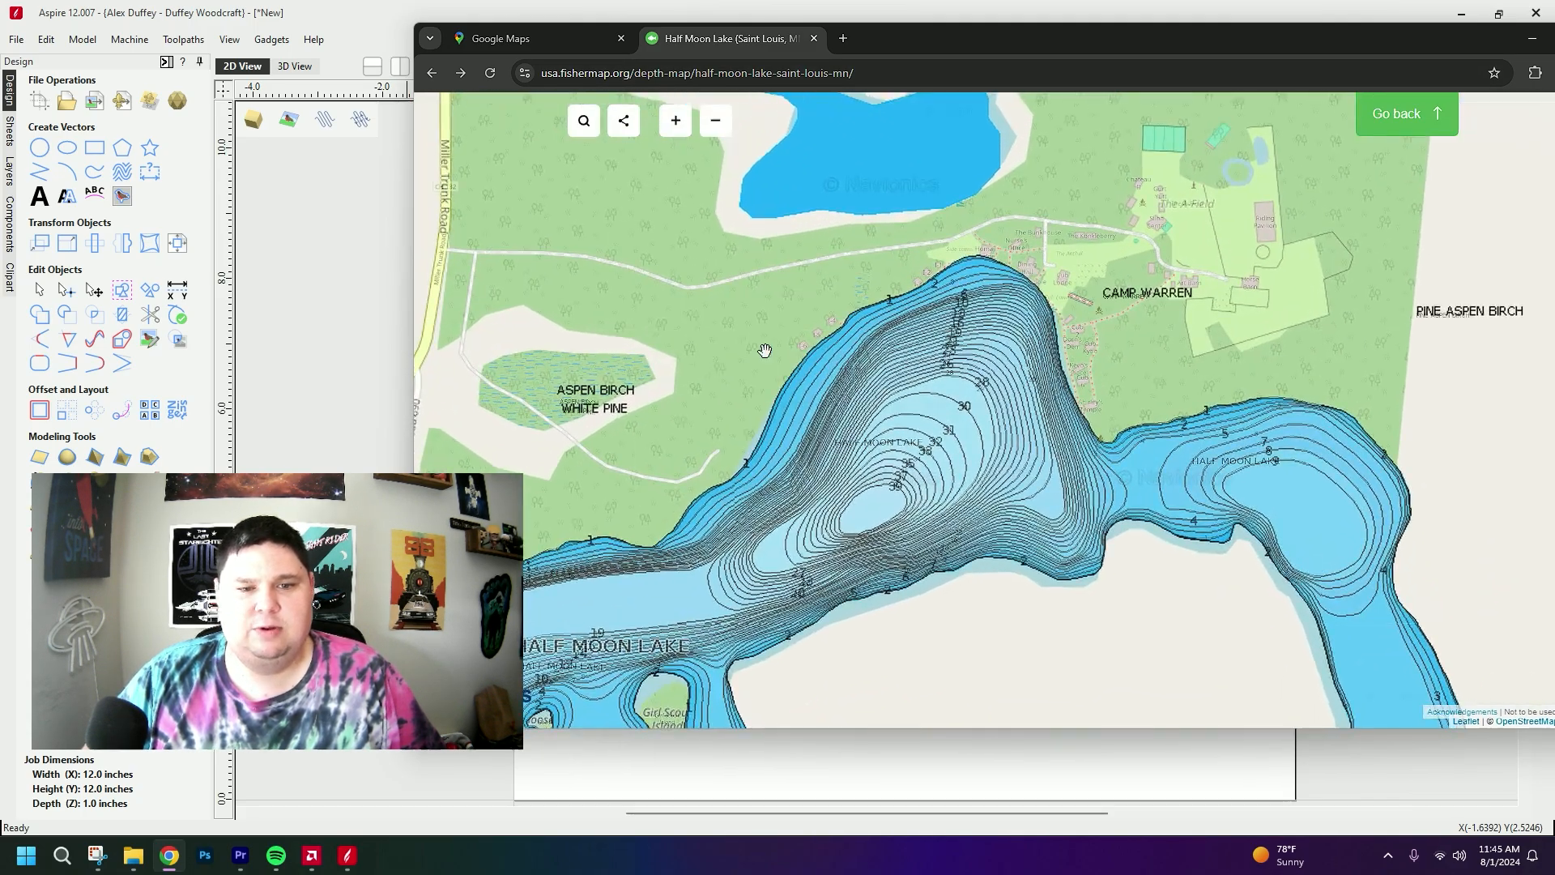
scroll(764, 349, "up", 1)
middle_click_drag(761, 349, 882, 494)
scroll(761, 340, "down", 2)
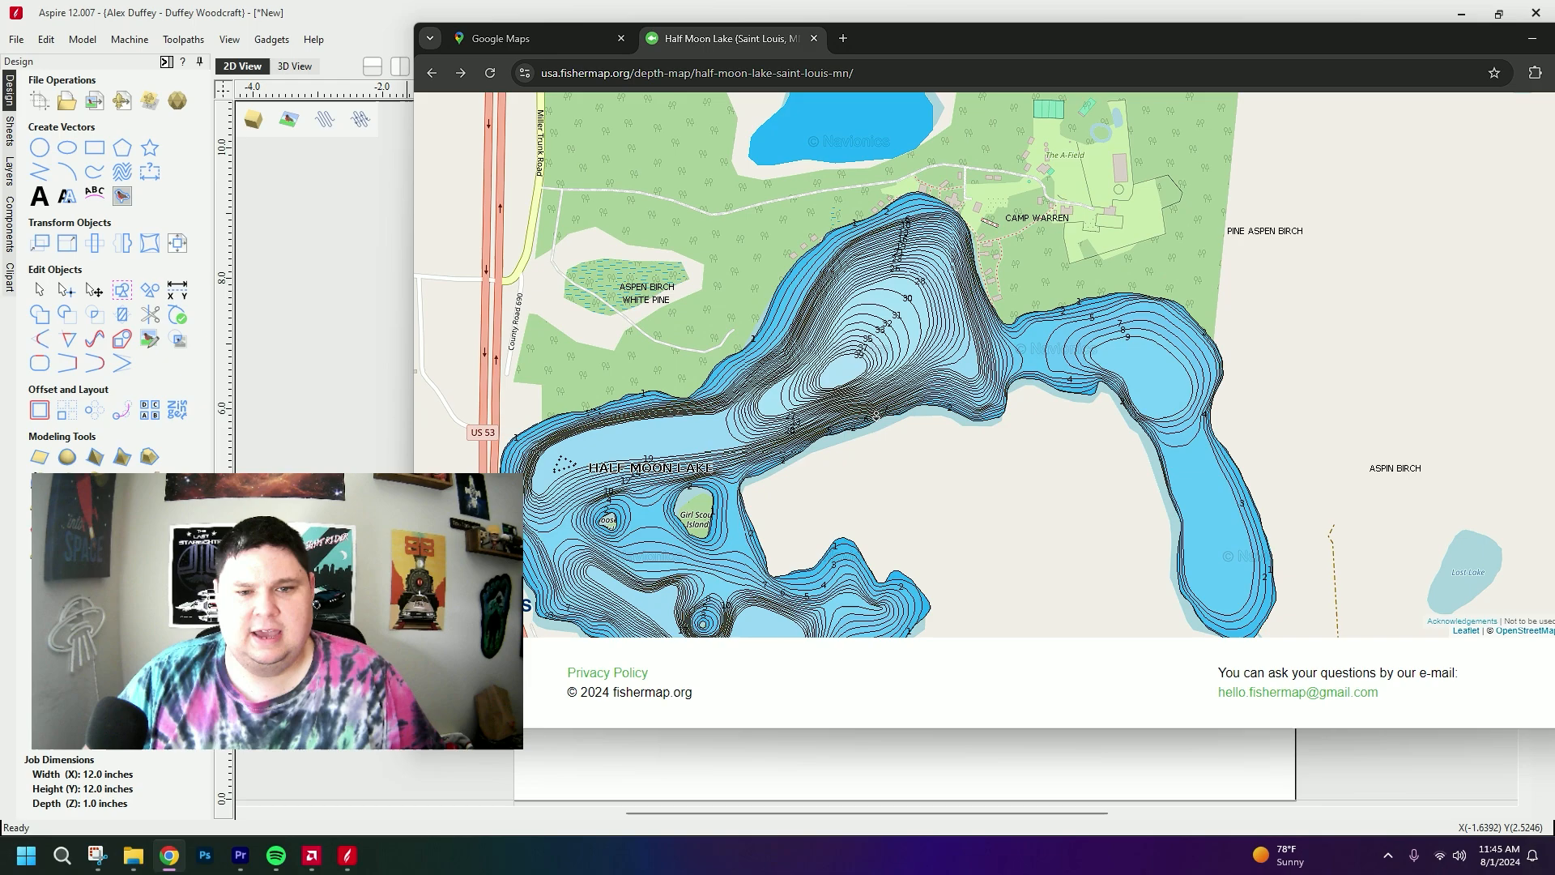
left_click_drag(882, 493, 1007, 357)
scroll(983, 358, "up", 1)
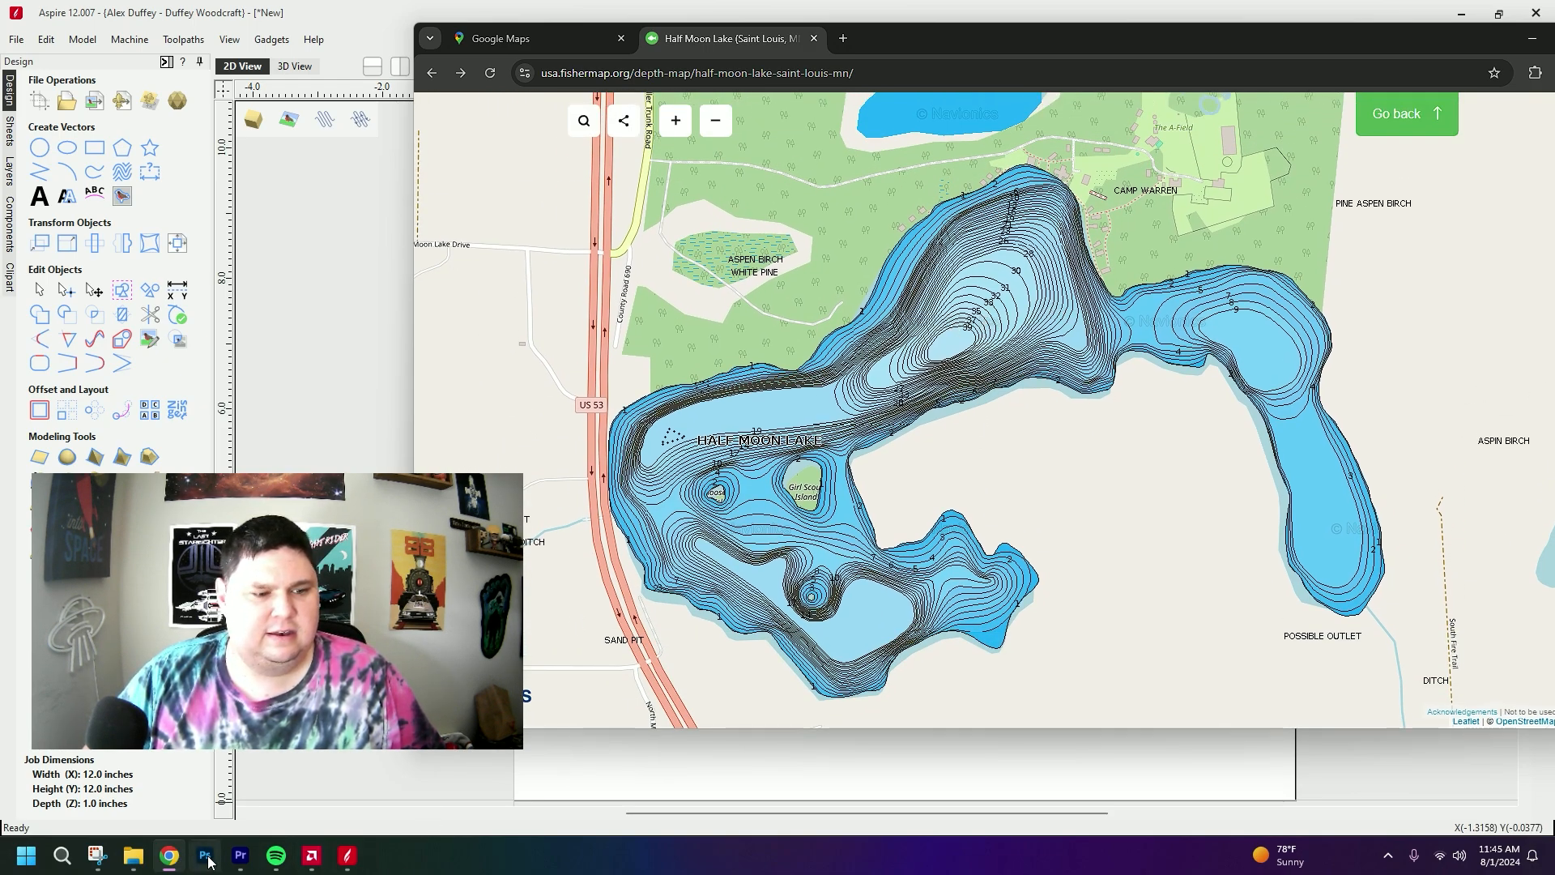
- Capture the Half Moon Lake depth map with Snipping Tool and paste the image into the Aspire drawing
mouse_move(168, 866)
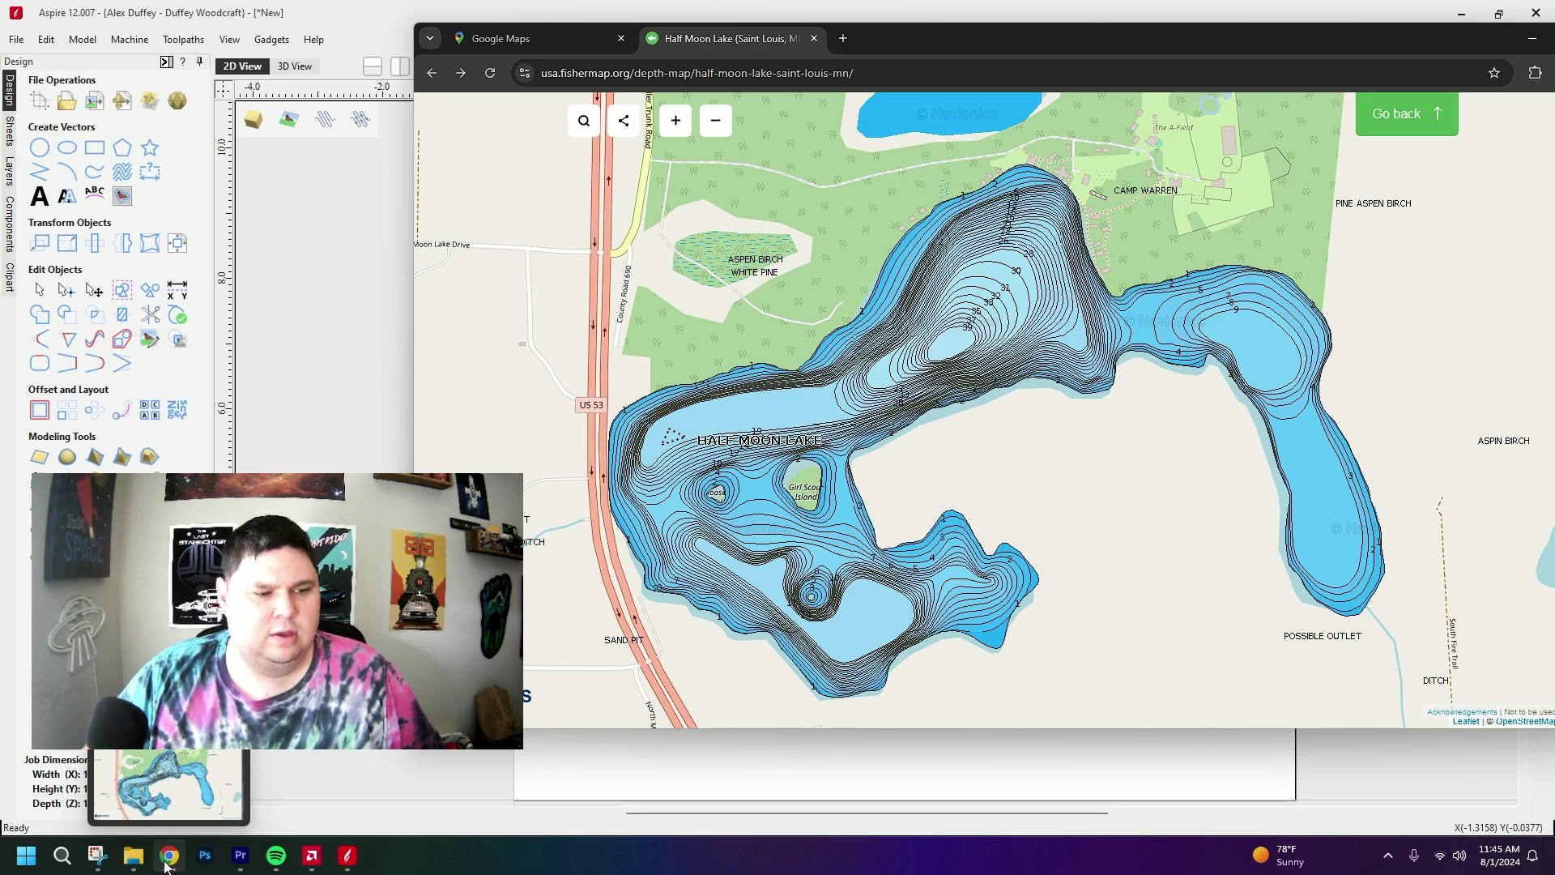
left_click(97, 856)
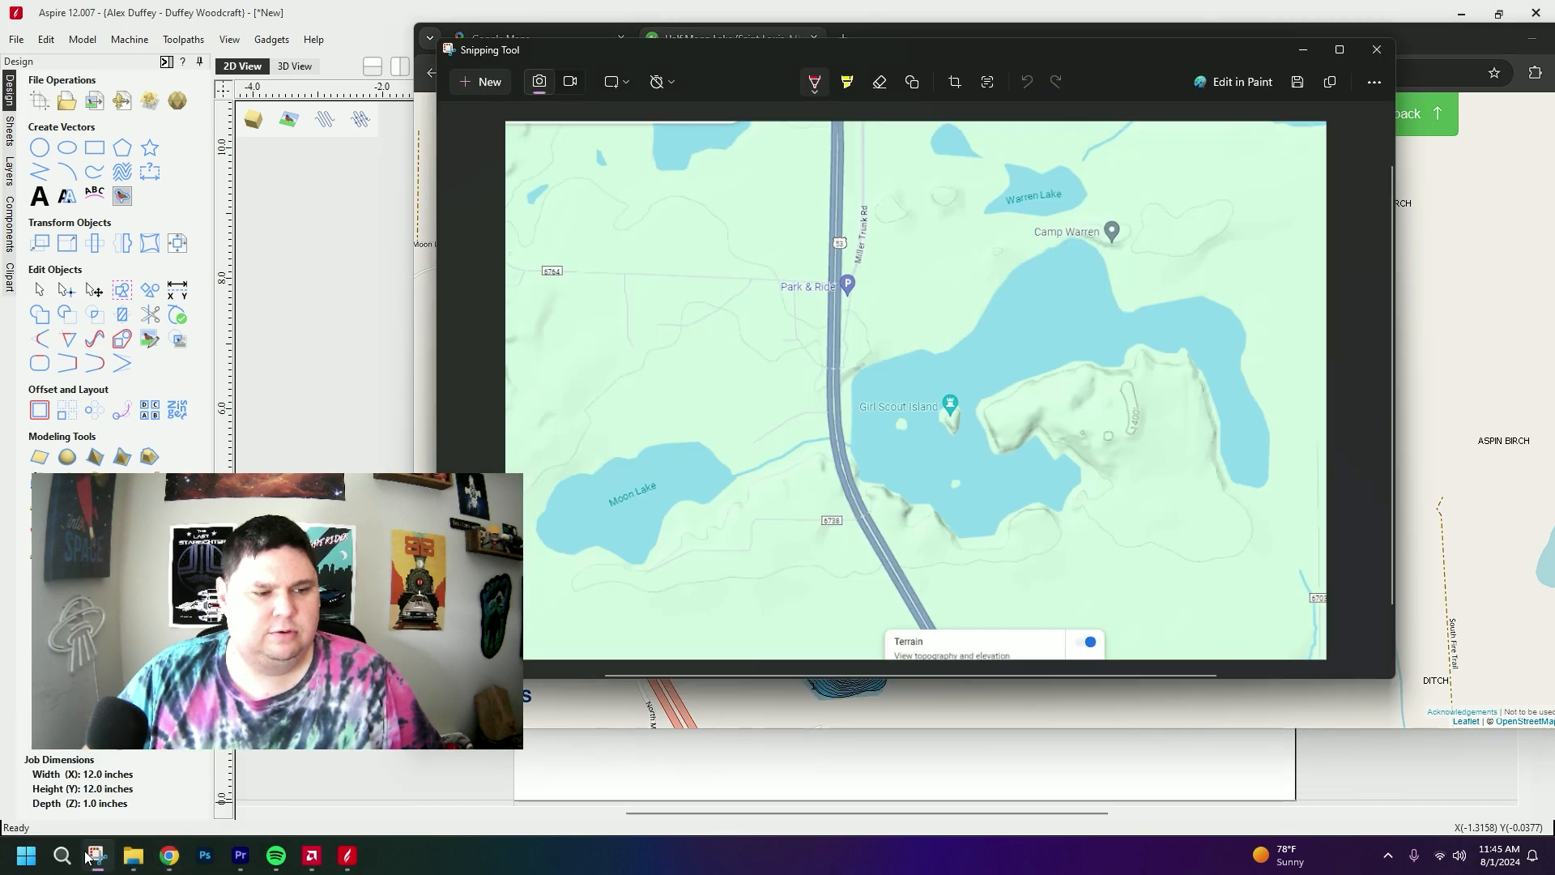
left_click(474, 88)
left_click_drag(1423, 150, 590, 726)
left_click(319, 243)
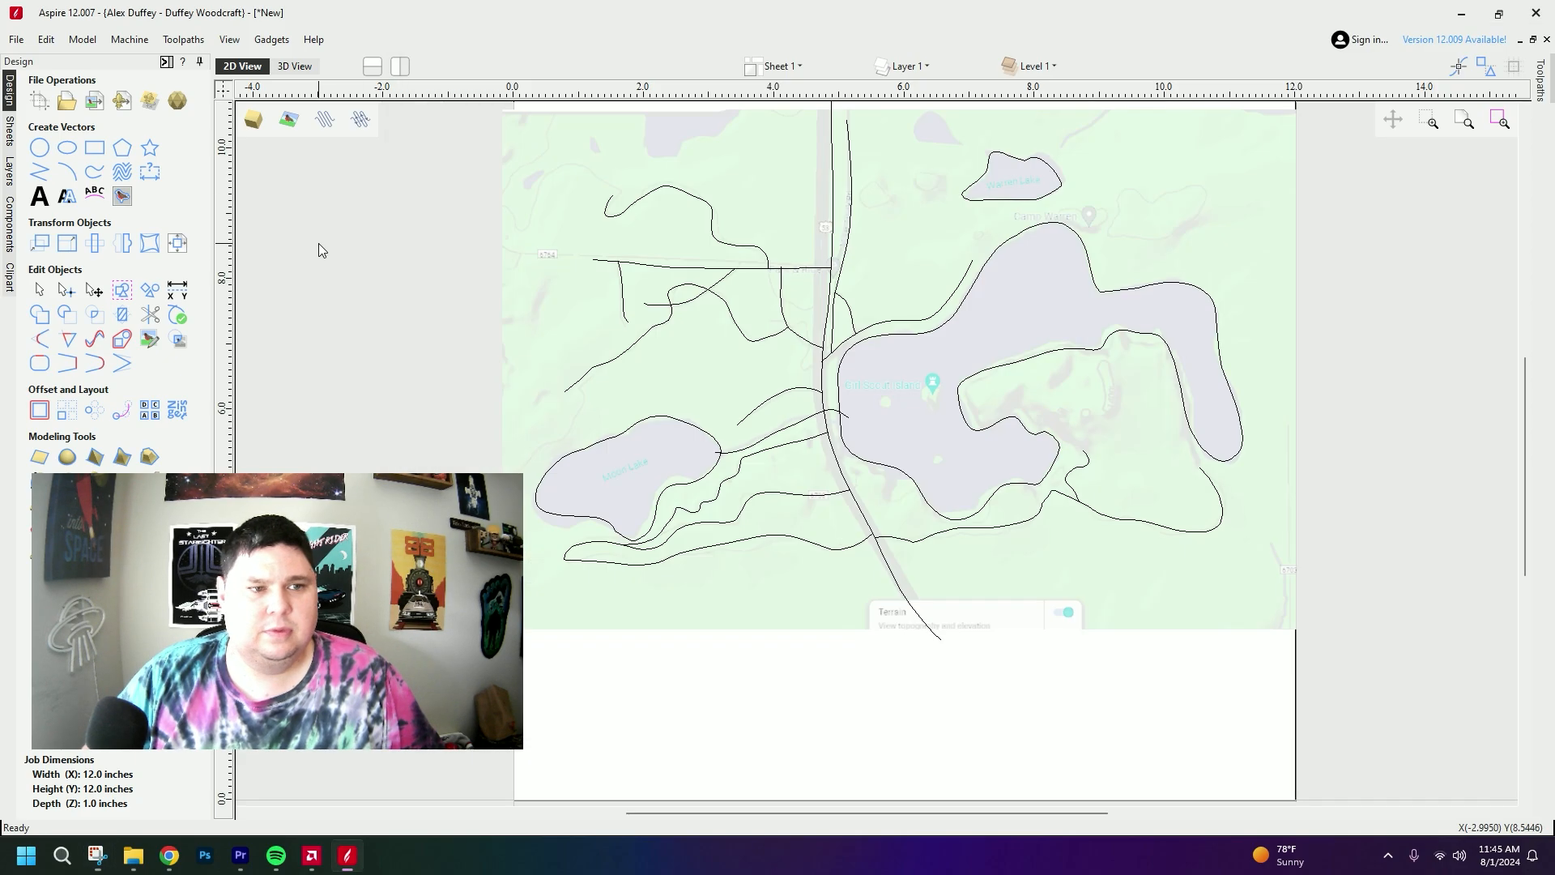
key("ctrl+v")
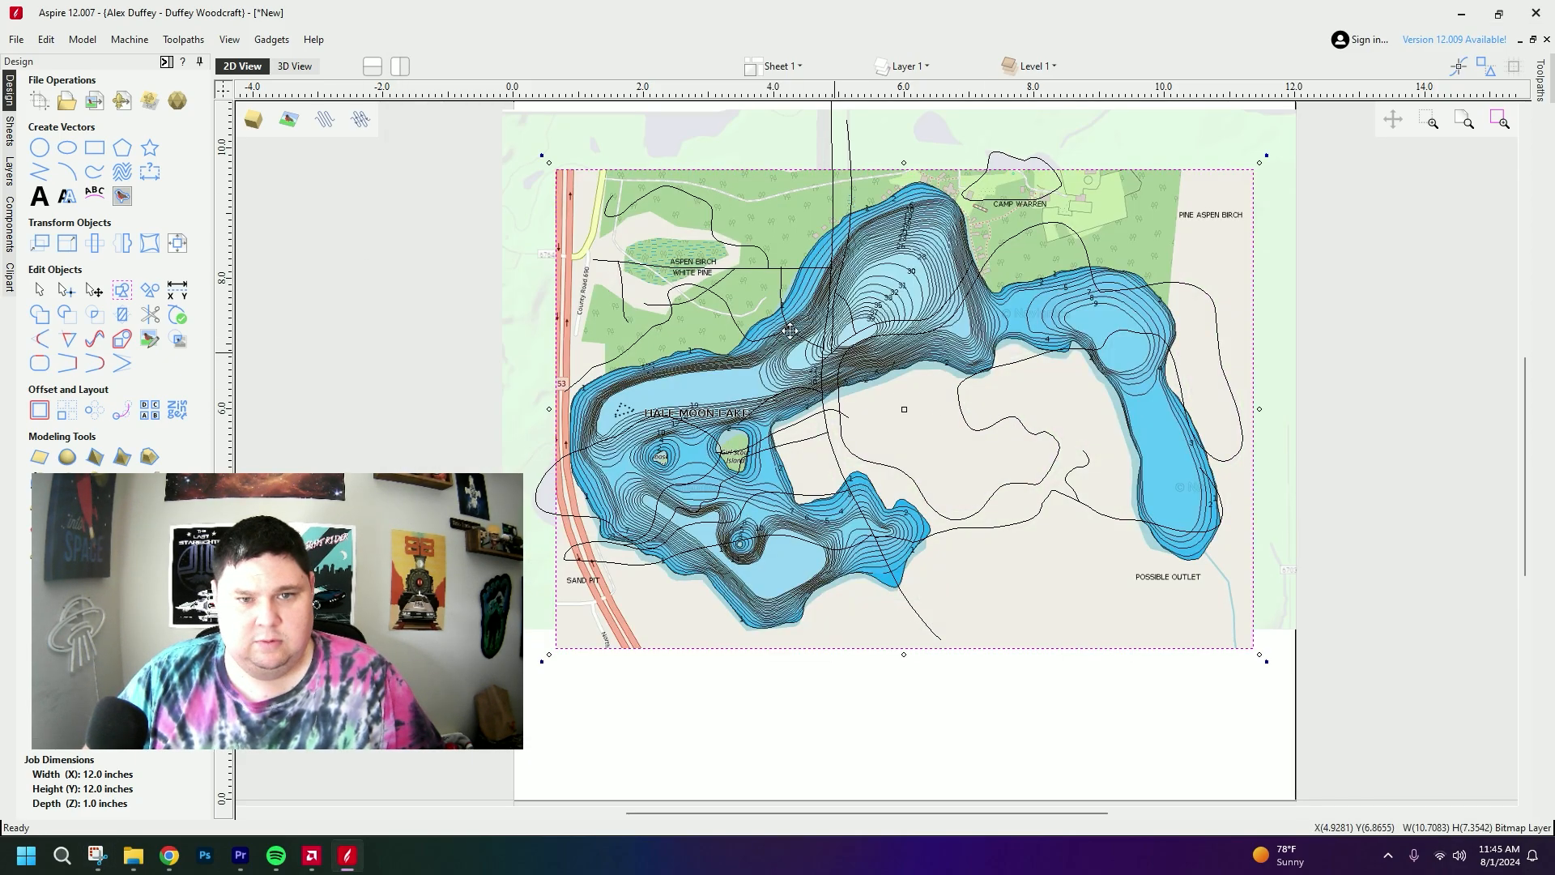
- Scale the pasted depth map down to about 7.12 by 4.89 inches and move it over the traced large lake
left_click(577, 188)
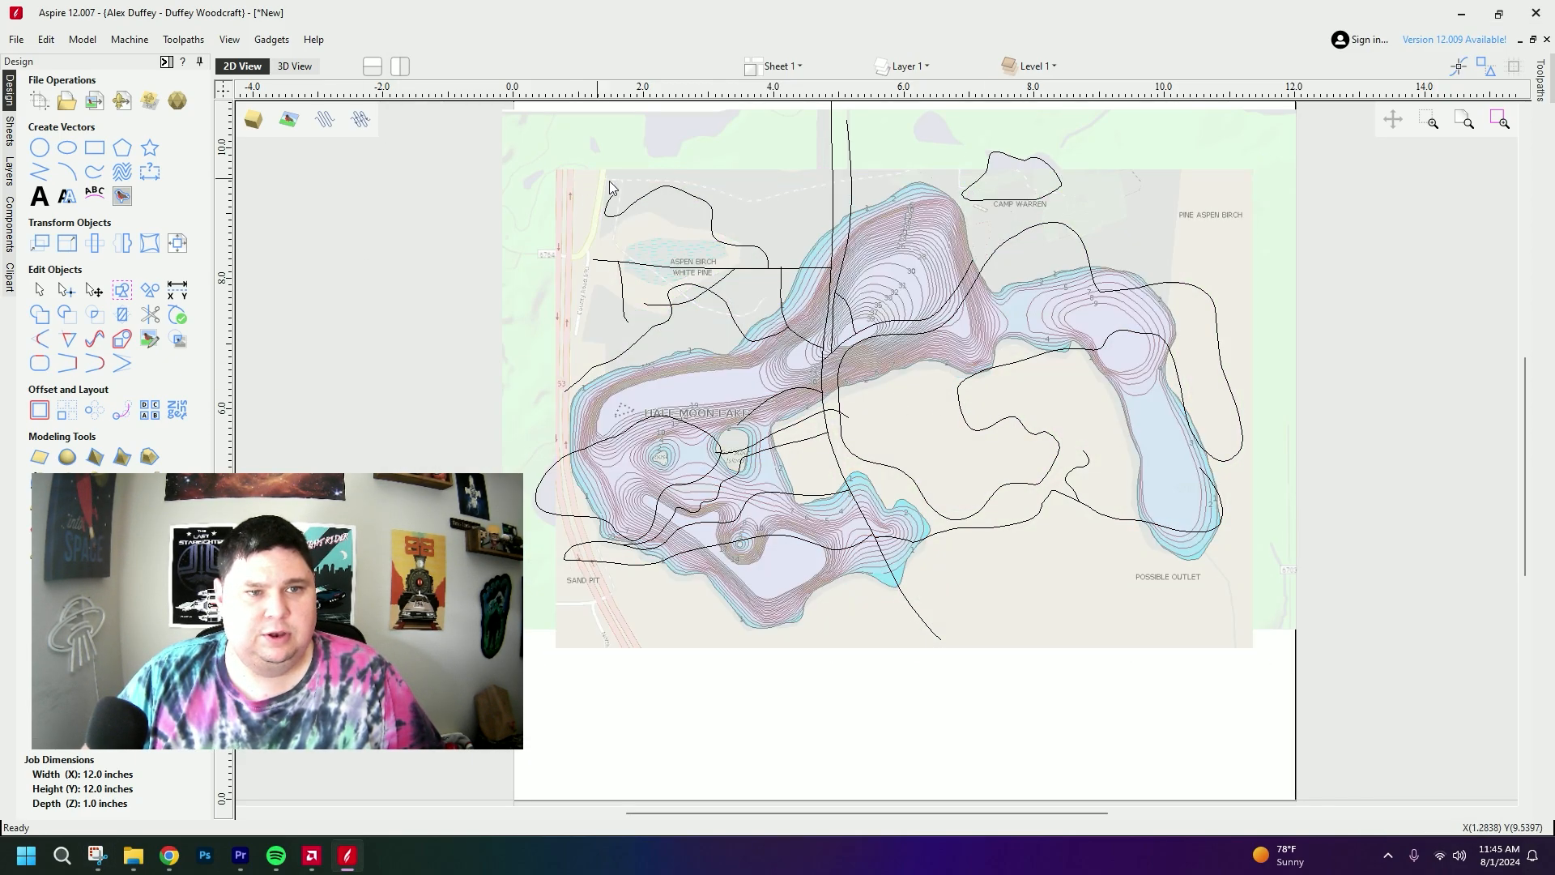
left_click(601, 186)
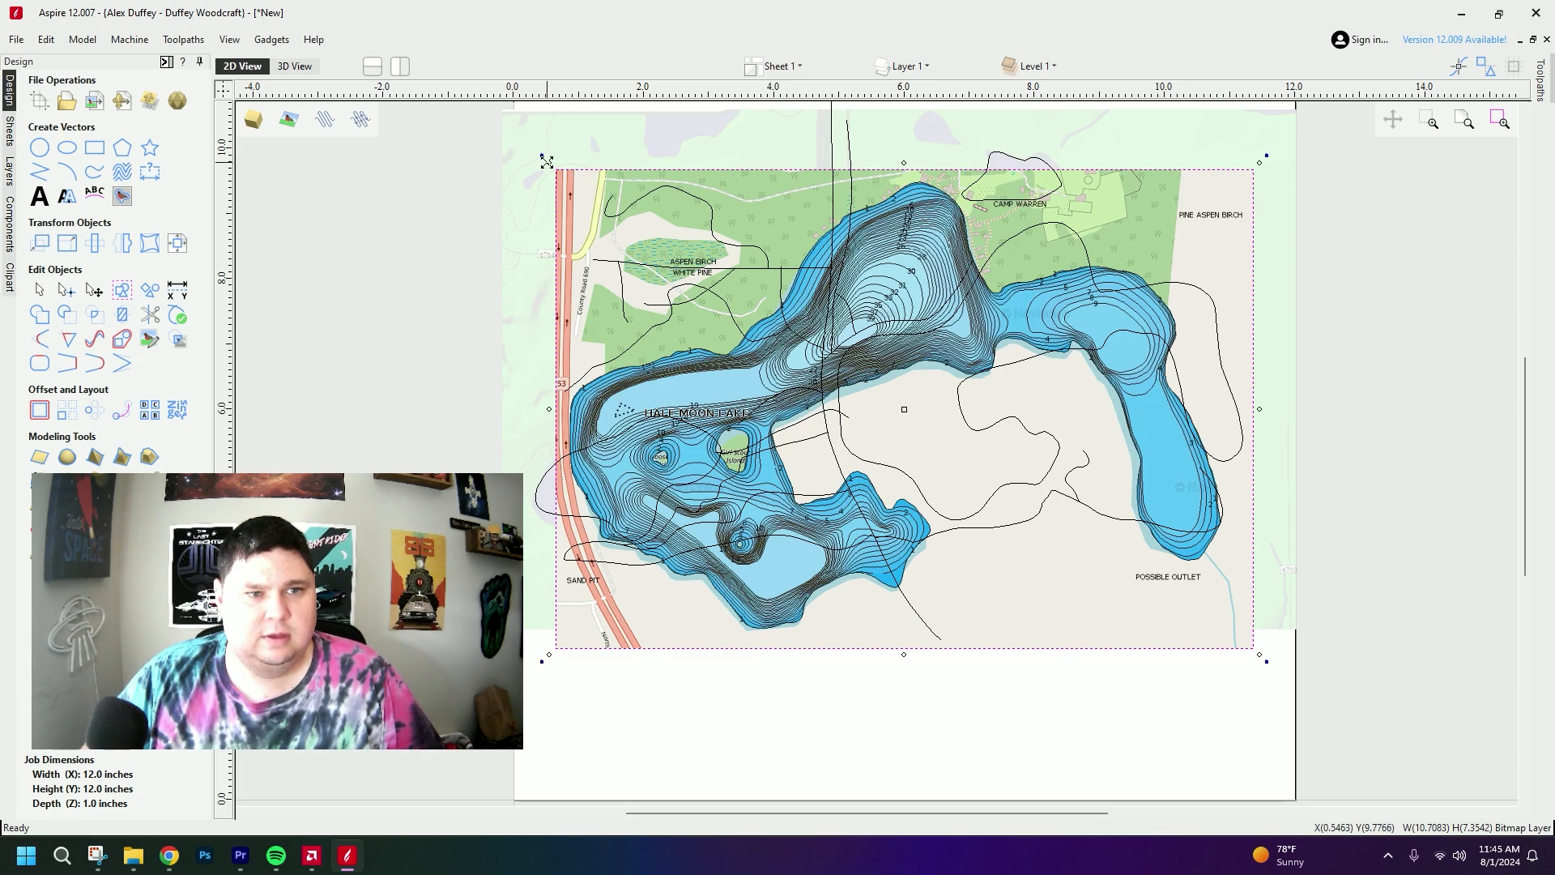
left_click_drag(547, 161, 782, 323)
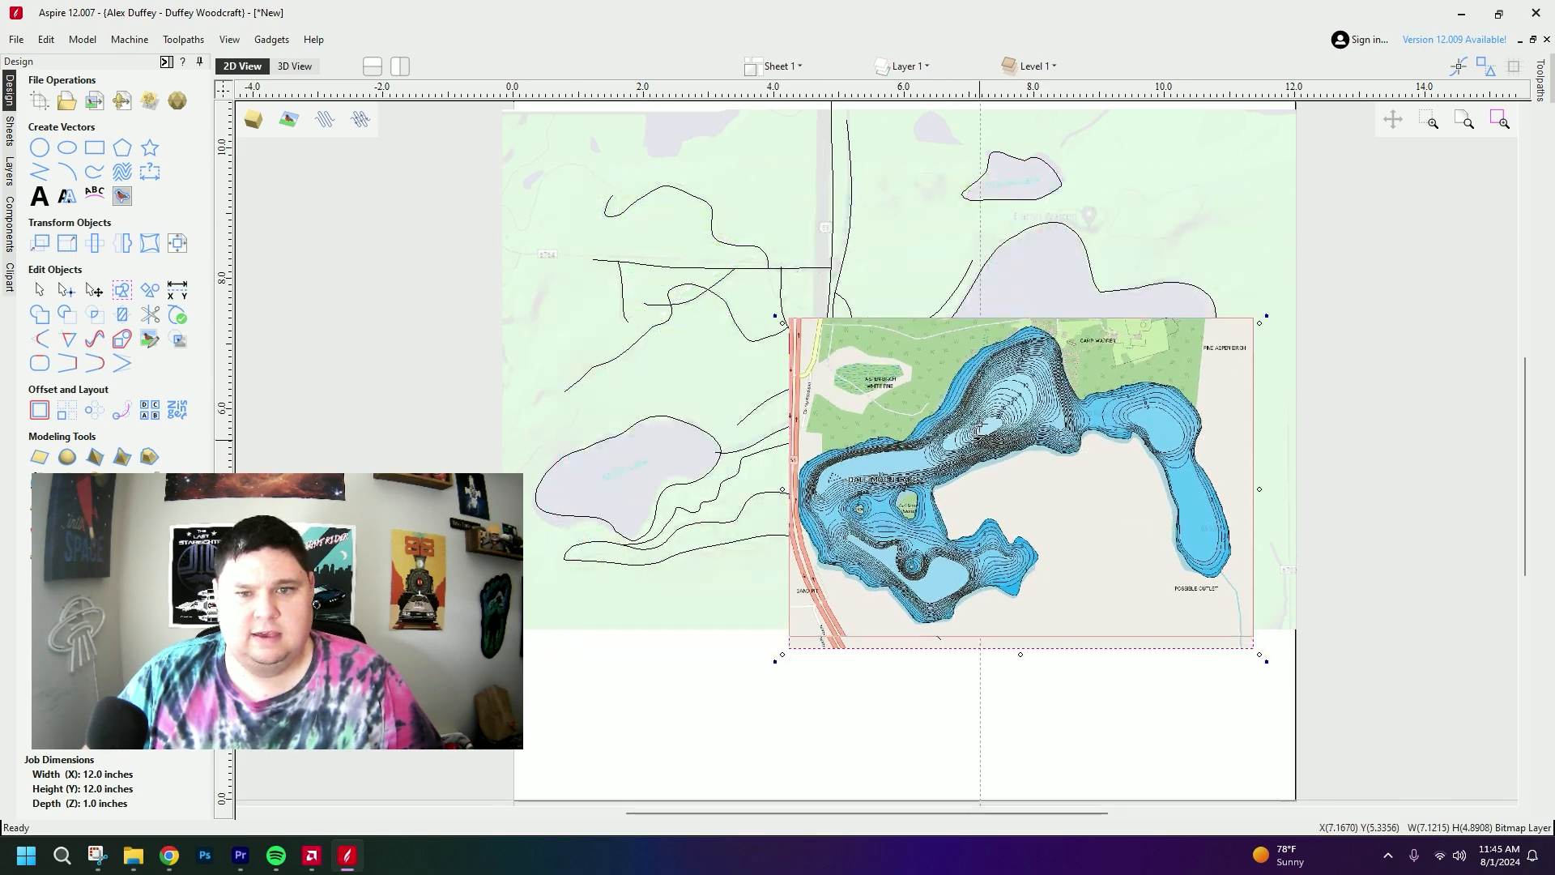
left_click_drag(979, 446, 1014, 334)
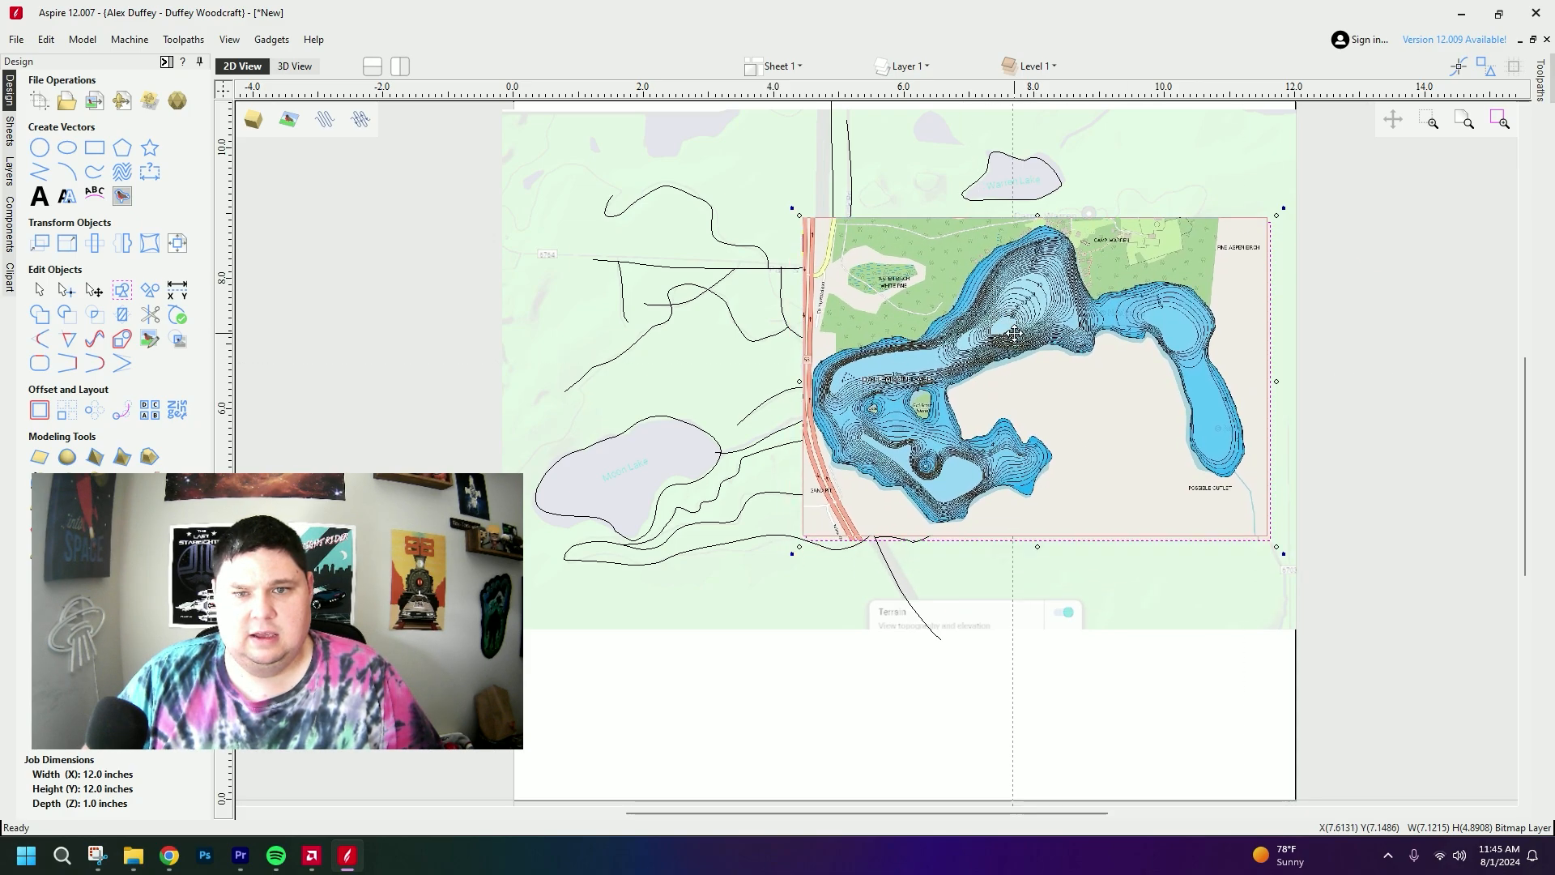
- Shift the depth map slightly up and to the east to match the traced shoreline of the large lake, and deselect it
left_click(1416, 370)
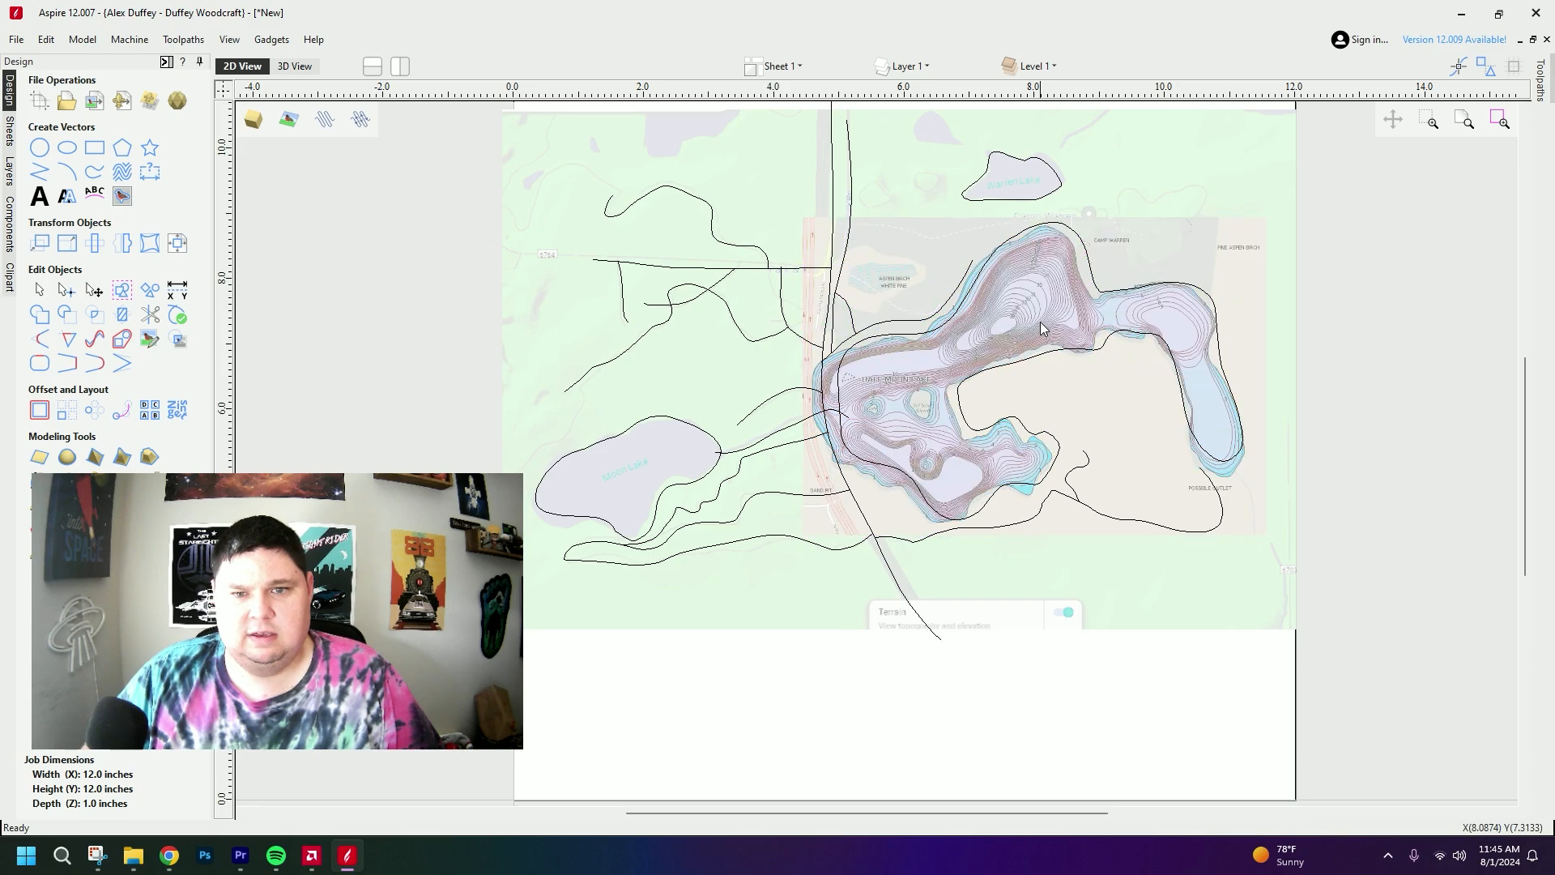
left_click(1179, 430)
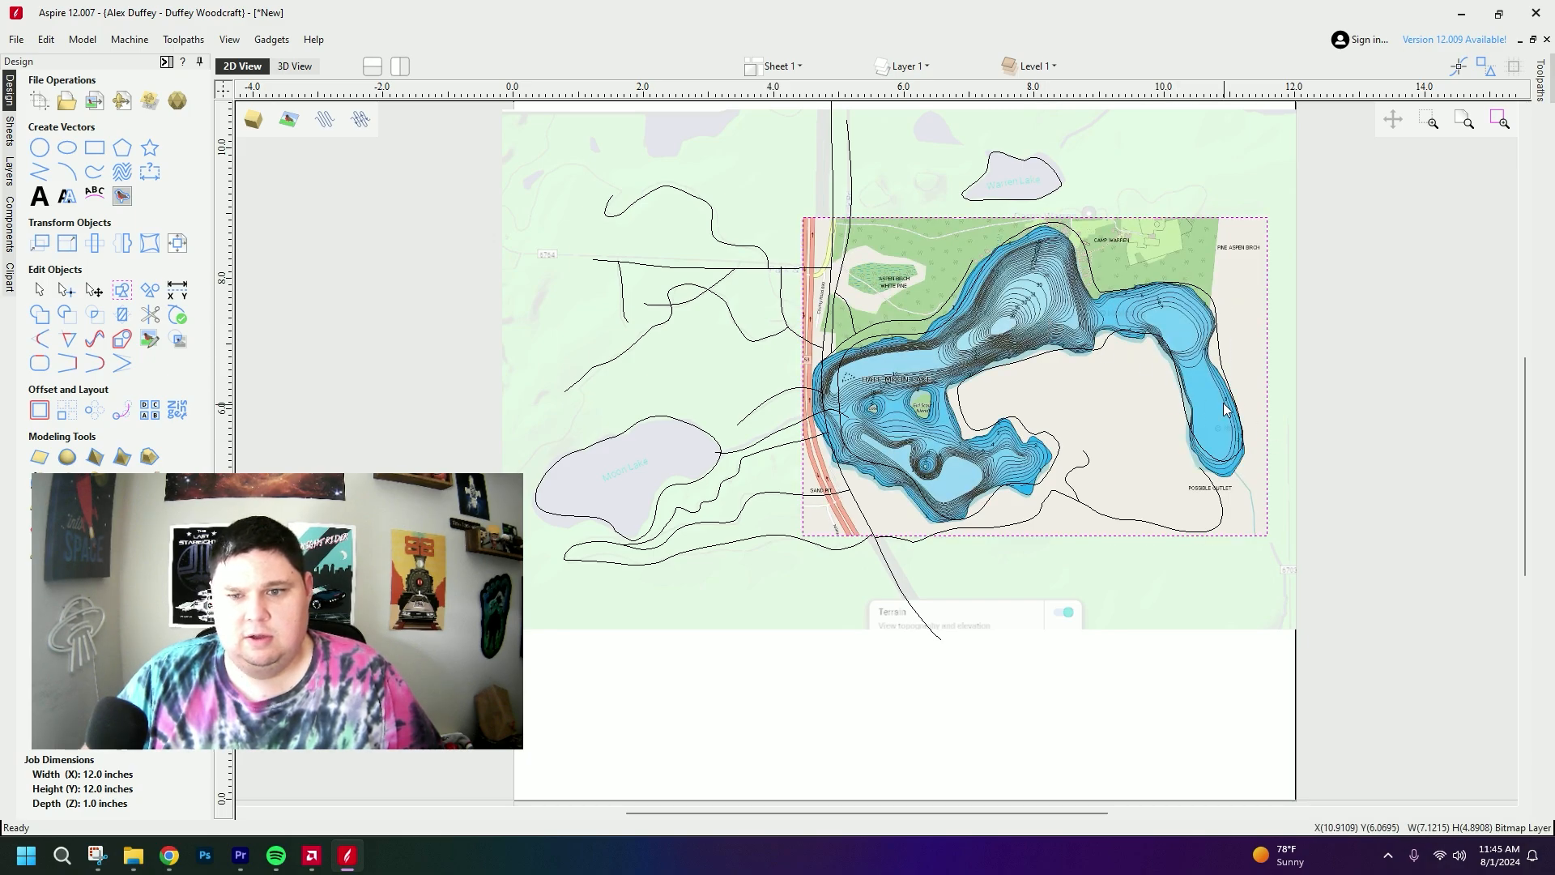
left_click_drag(1045, 317, 1051, 293)
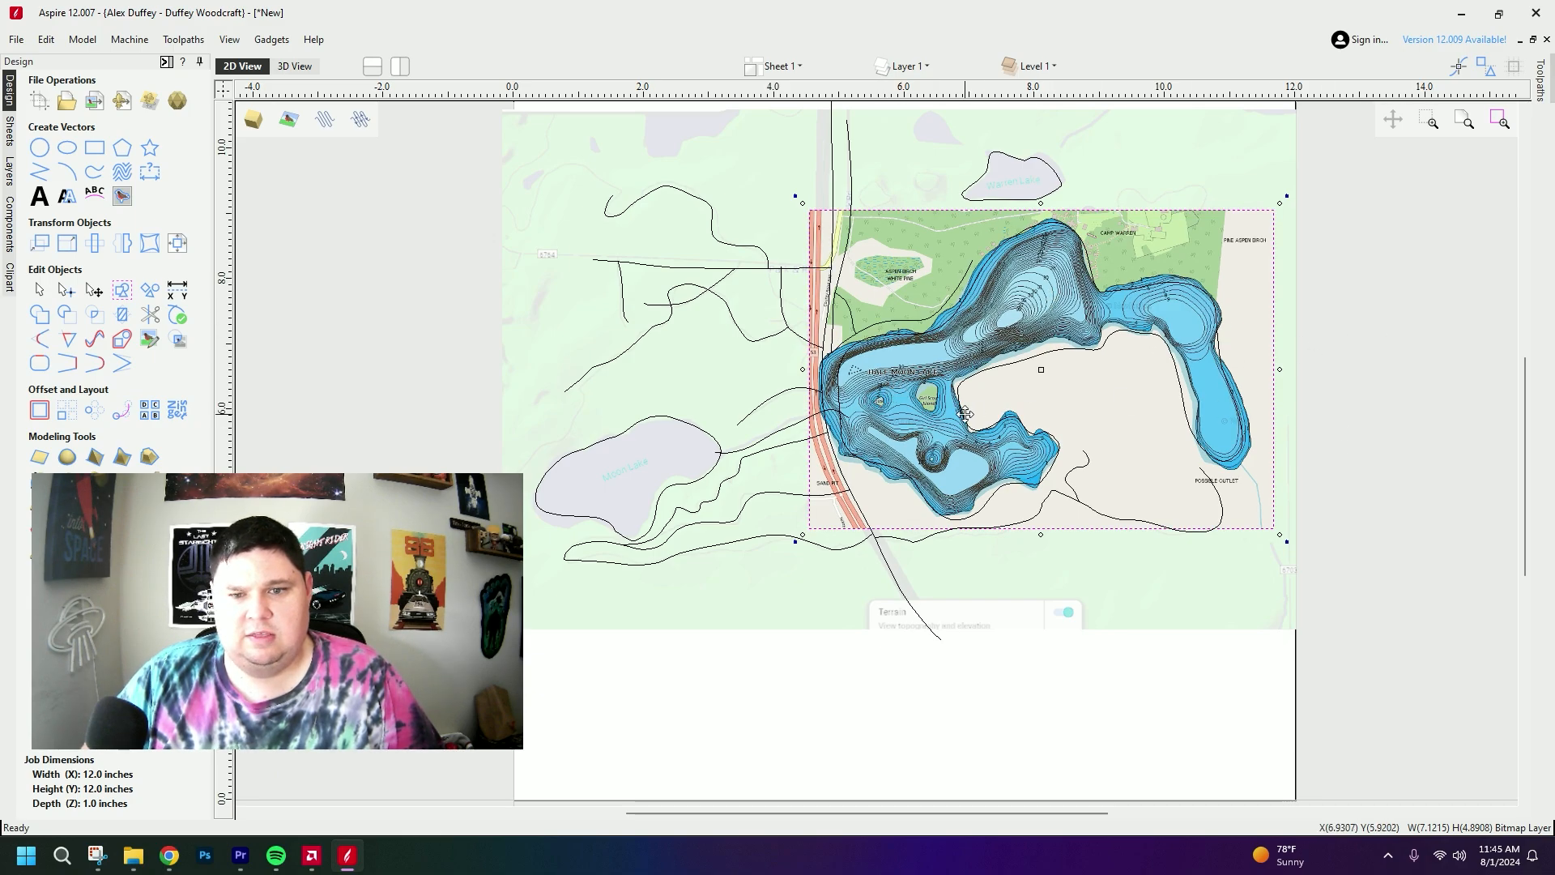
left_click(1391, 381)
- Trace Girl Scout Island and the smaller island west of it with Freehand Draw, redrawing the small island's outline closer to its shore
scroll(1048, 318, "up", 3)
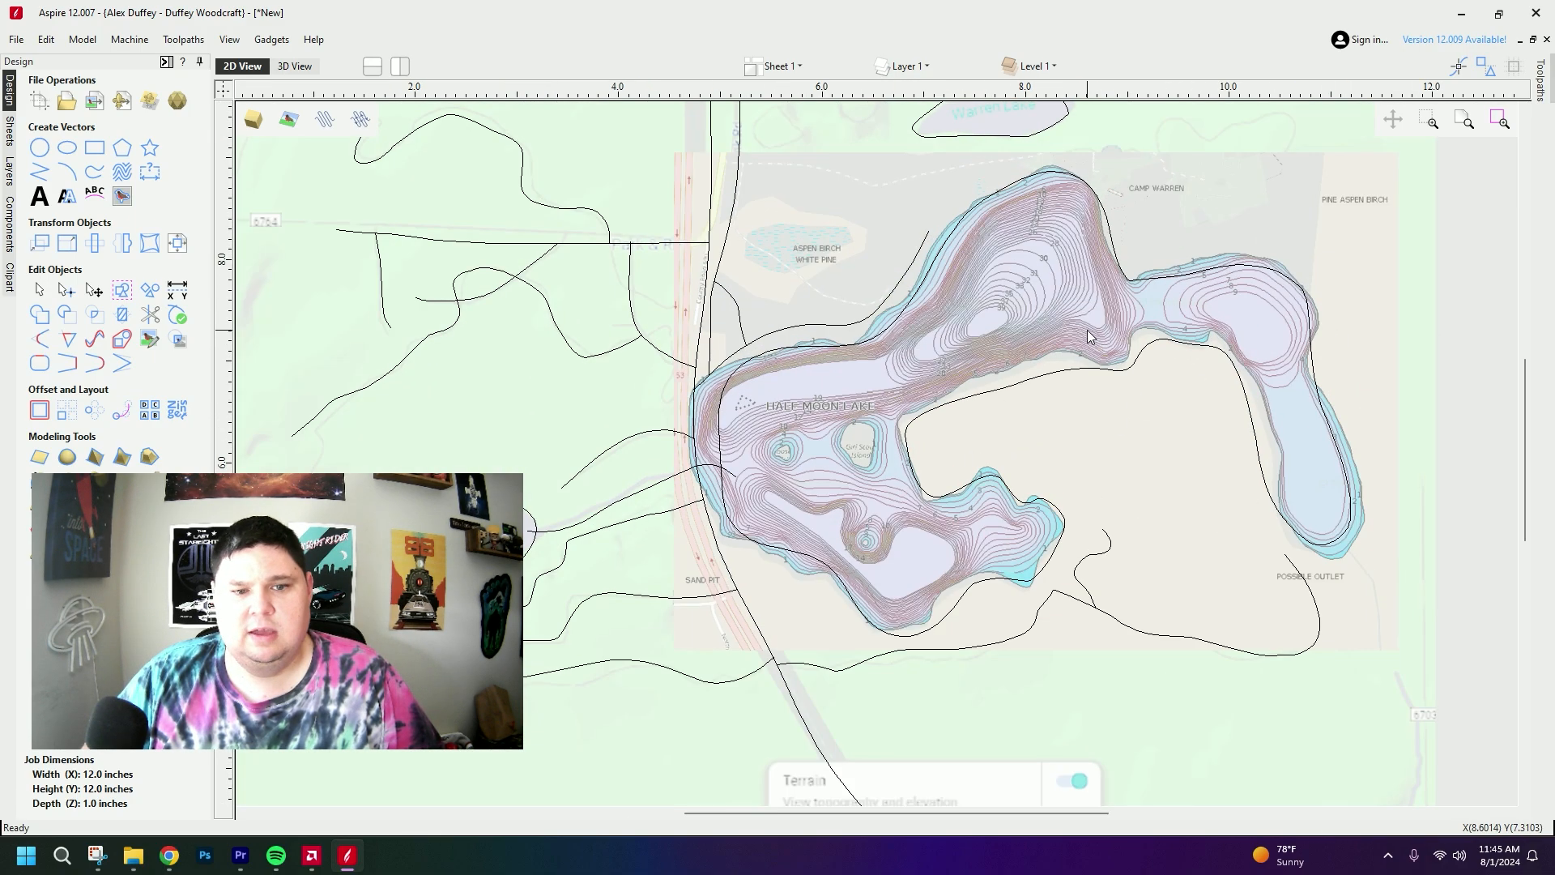
scroll(1118, 538, "up", 1)
scroll(1061, 494, "down", 3)
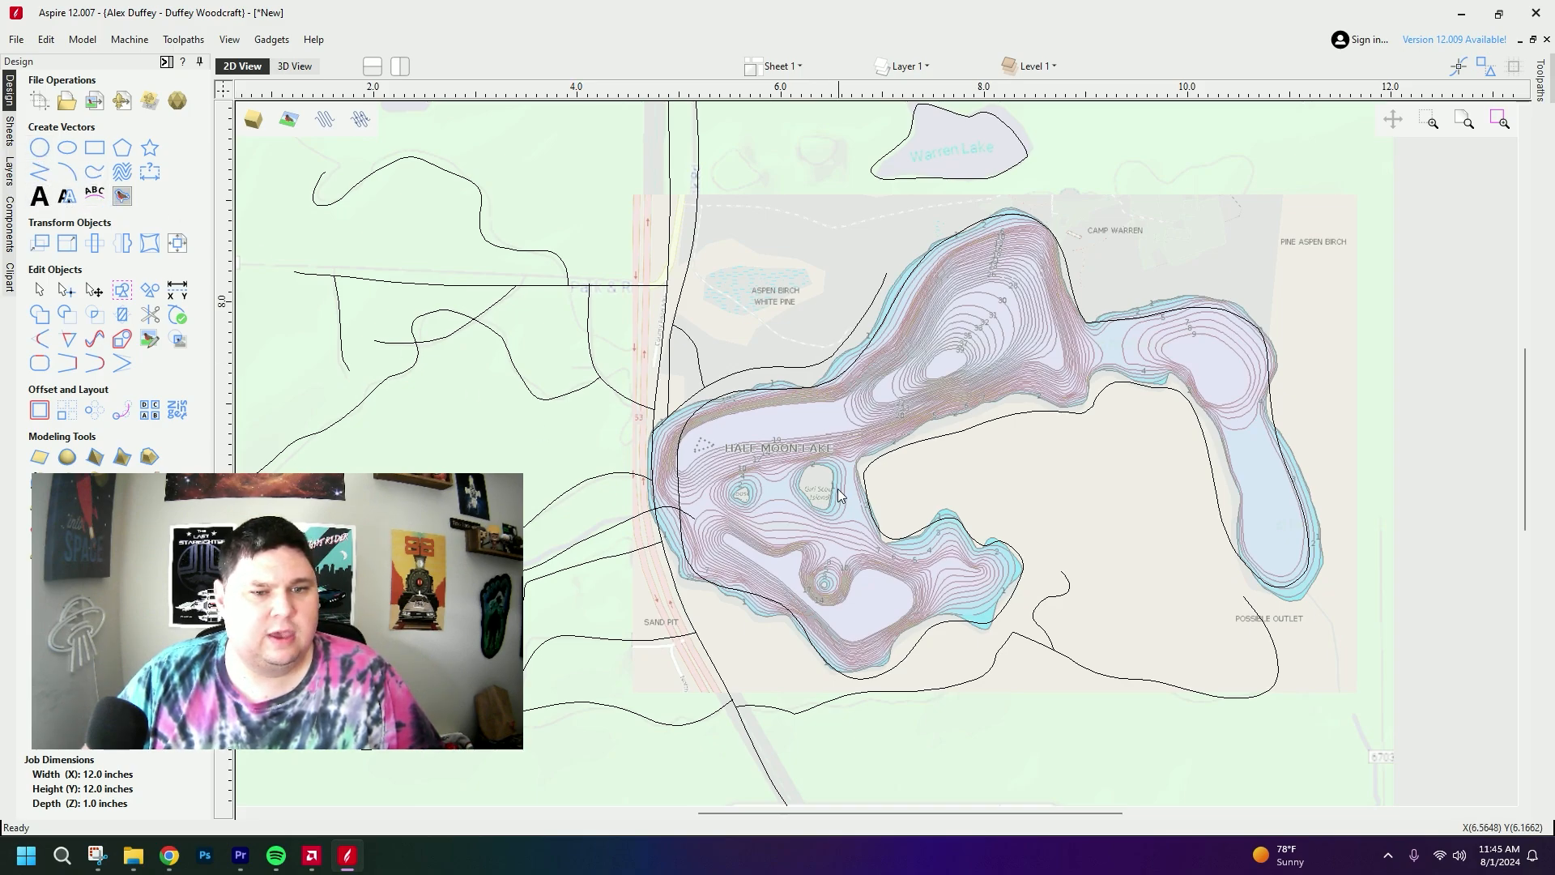
scroll(810, 486, "up", 4)
scroll(777, 567, "down", 3)
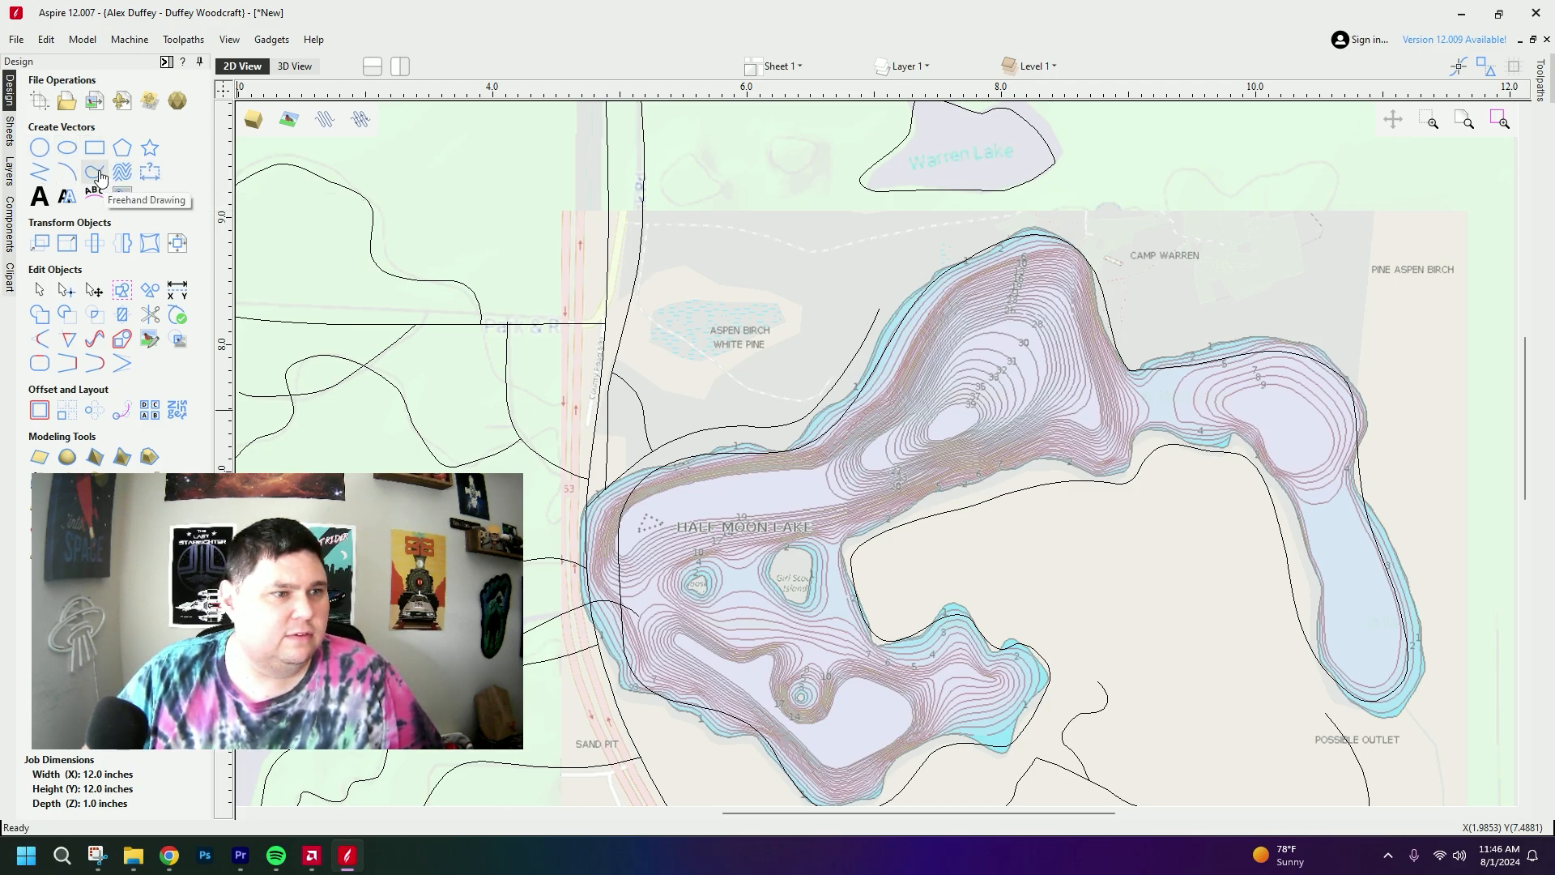
left_click(95, 172)
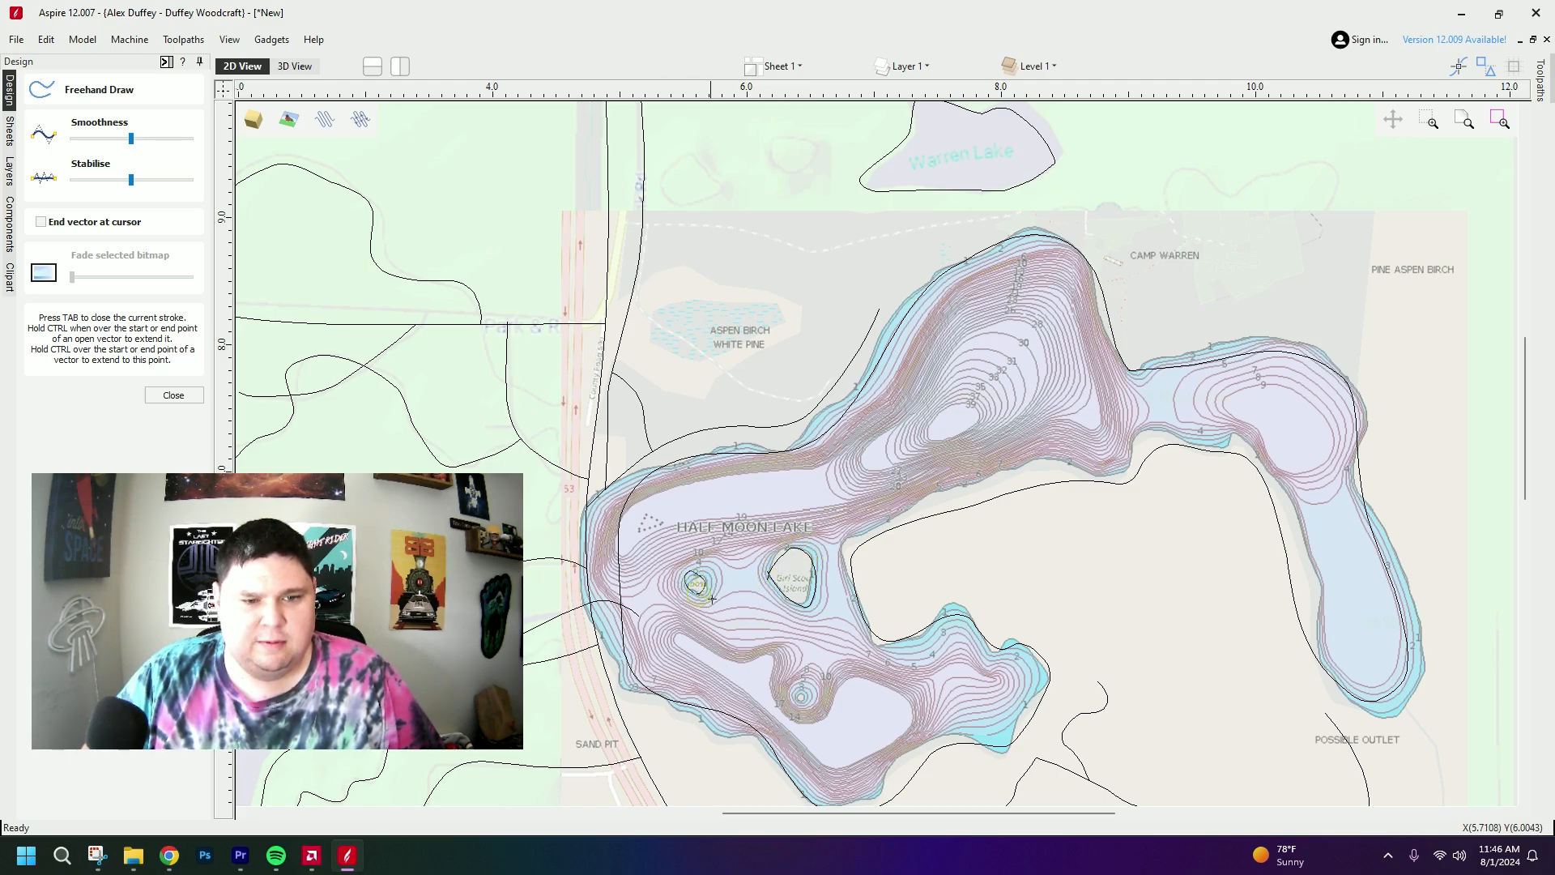
scroll(706, 606, "up", 5)
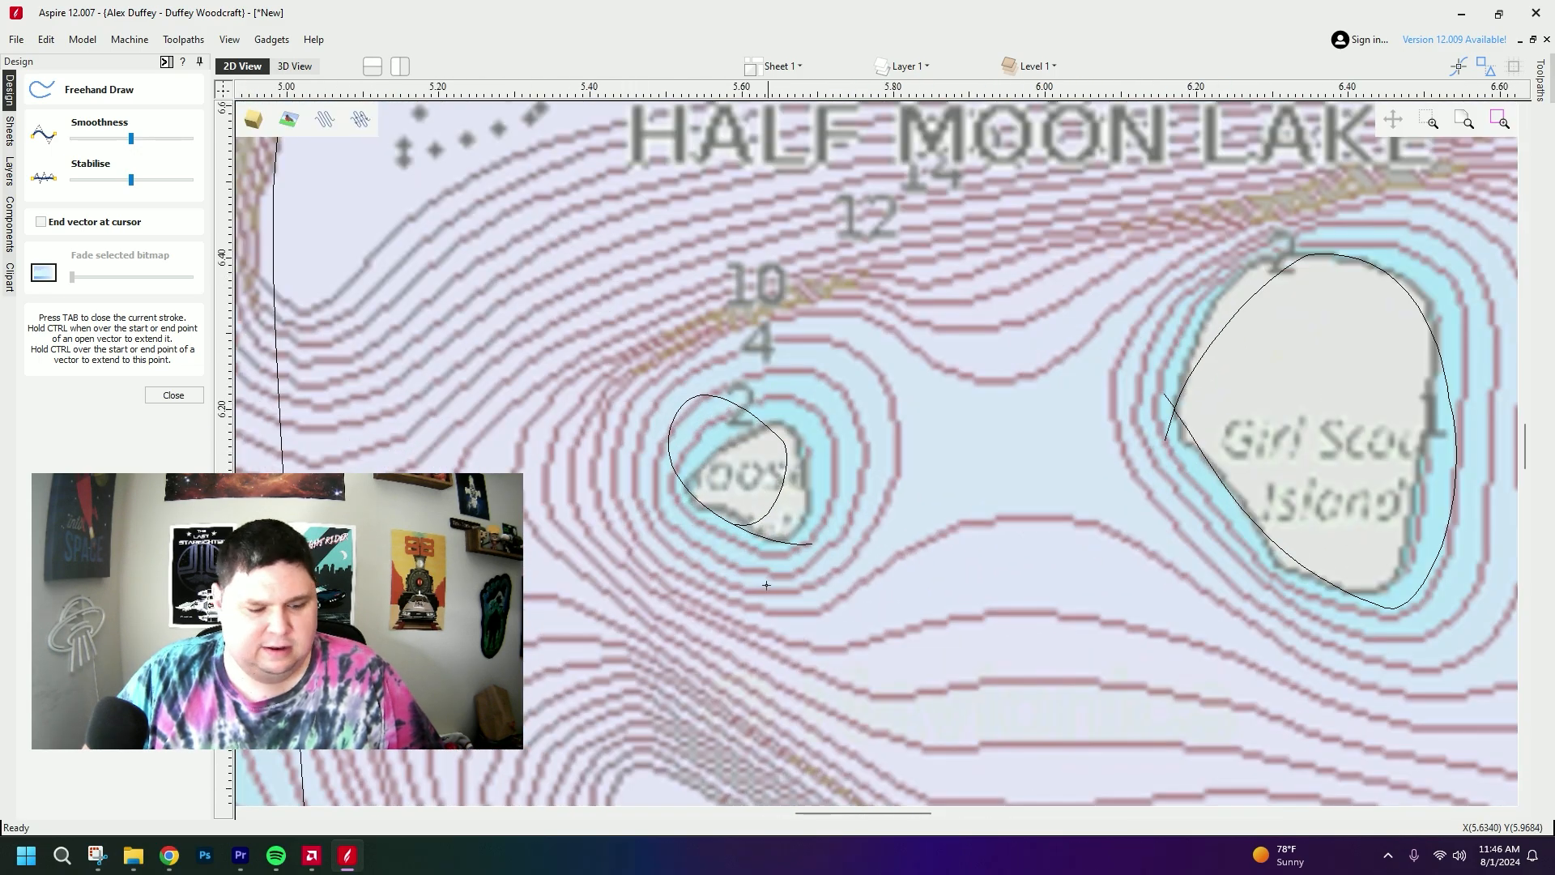
key("ctrl+z")
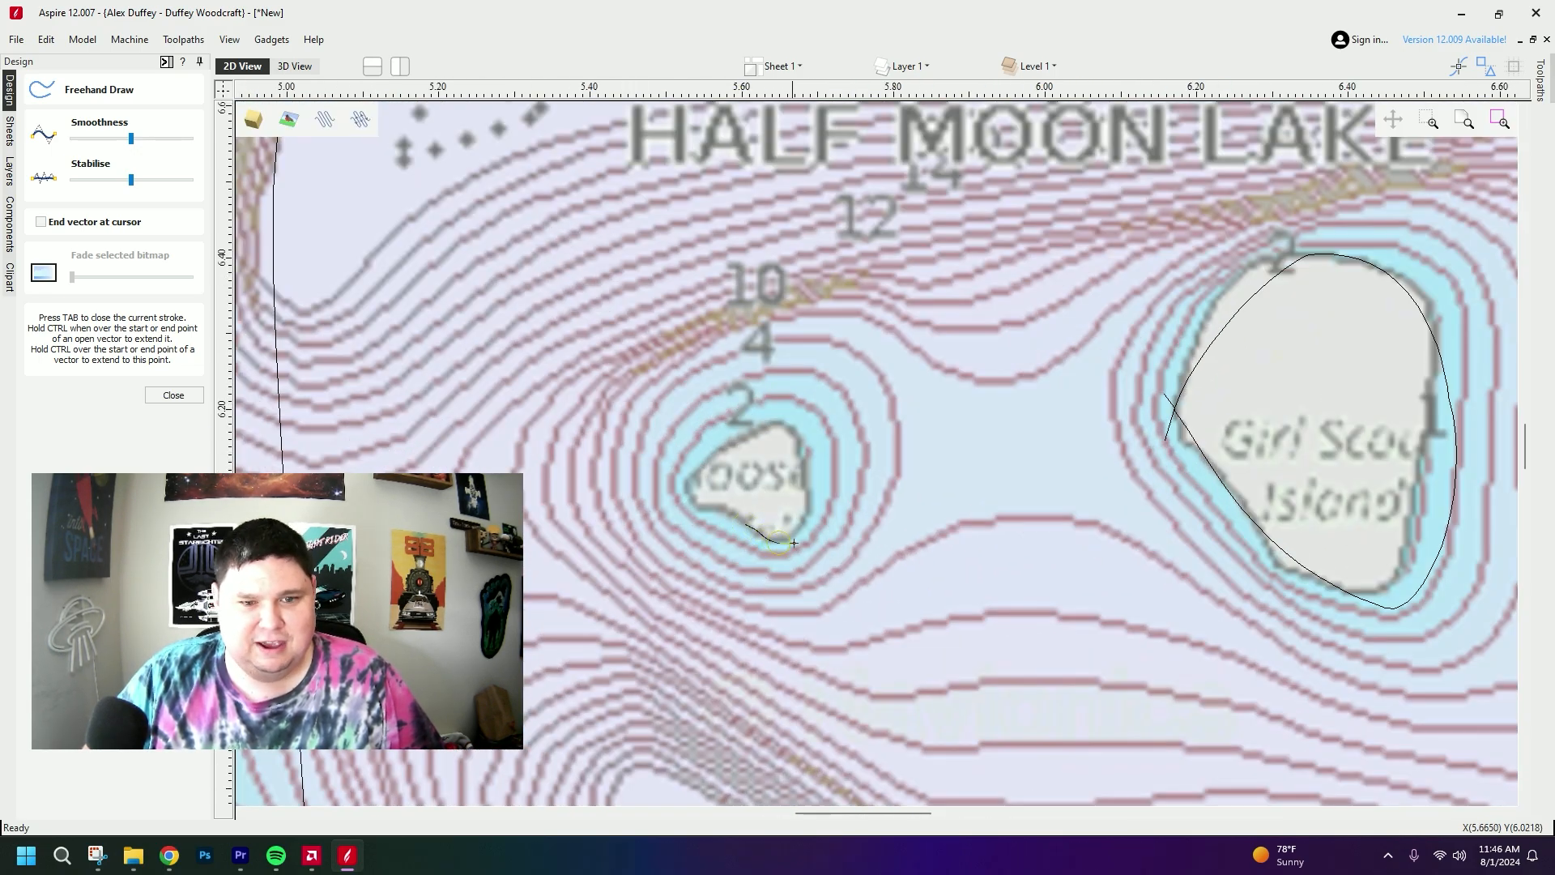
left_click_drag(787, 427, 695, 460)
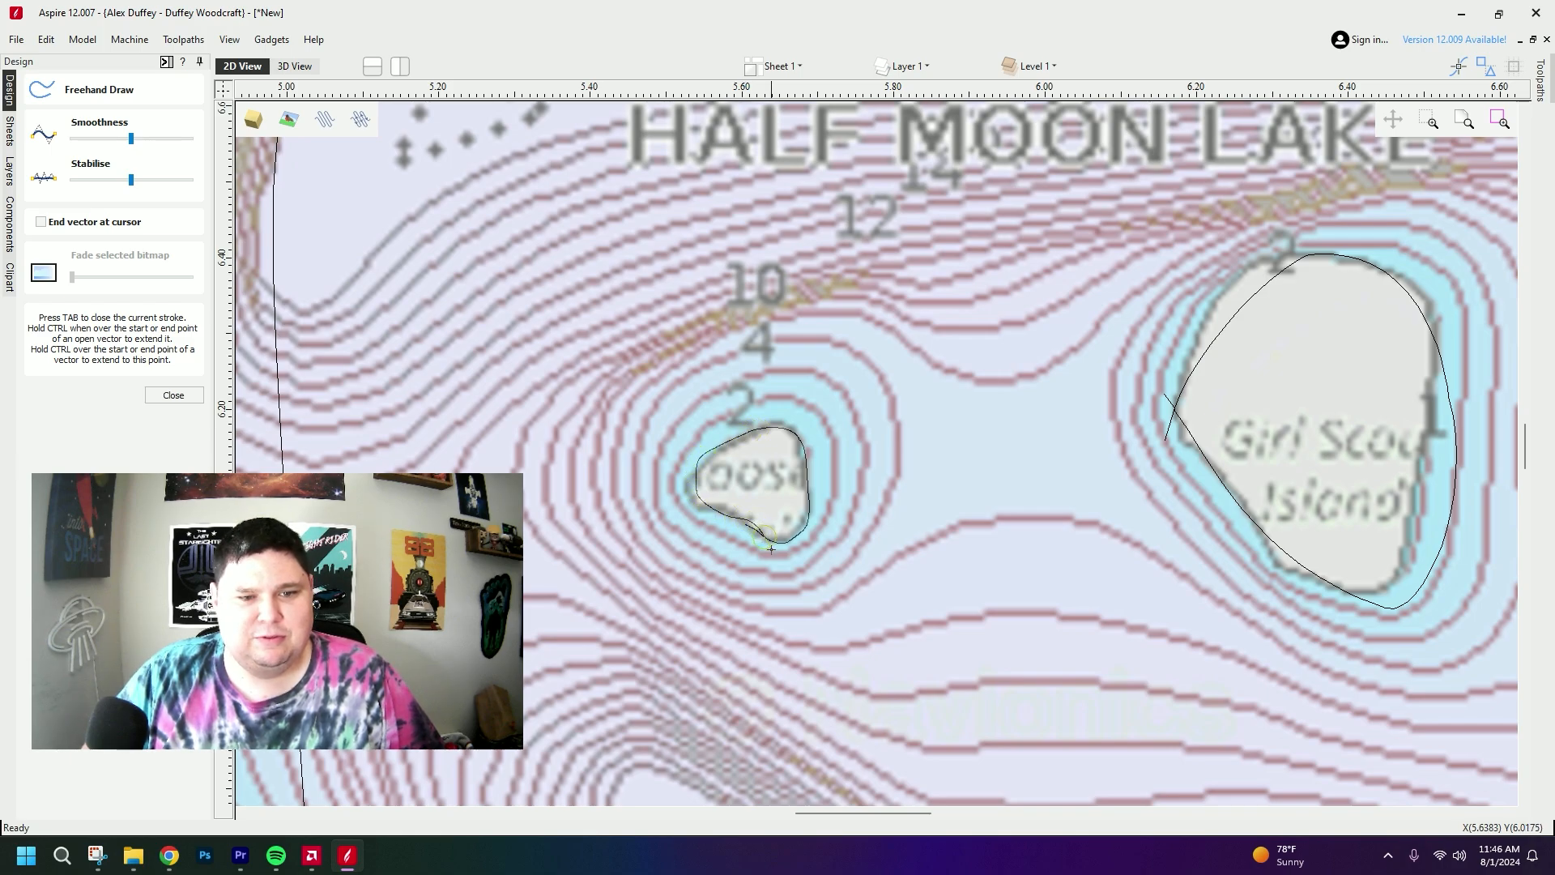
scroll(694, 559, "up", 2)
scroll(1049, 585, "down", 2)
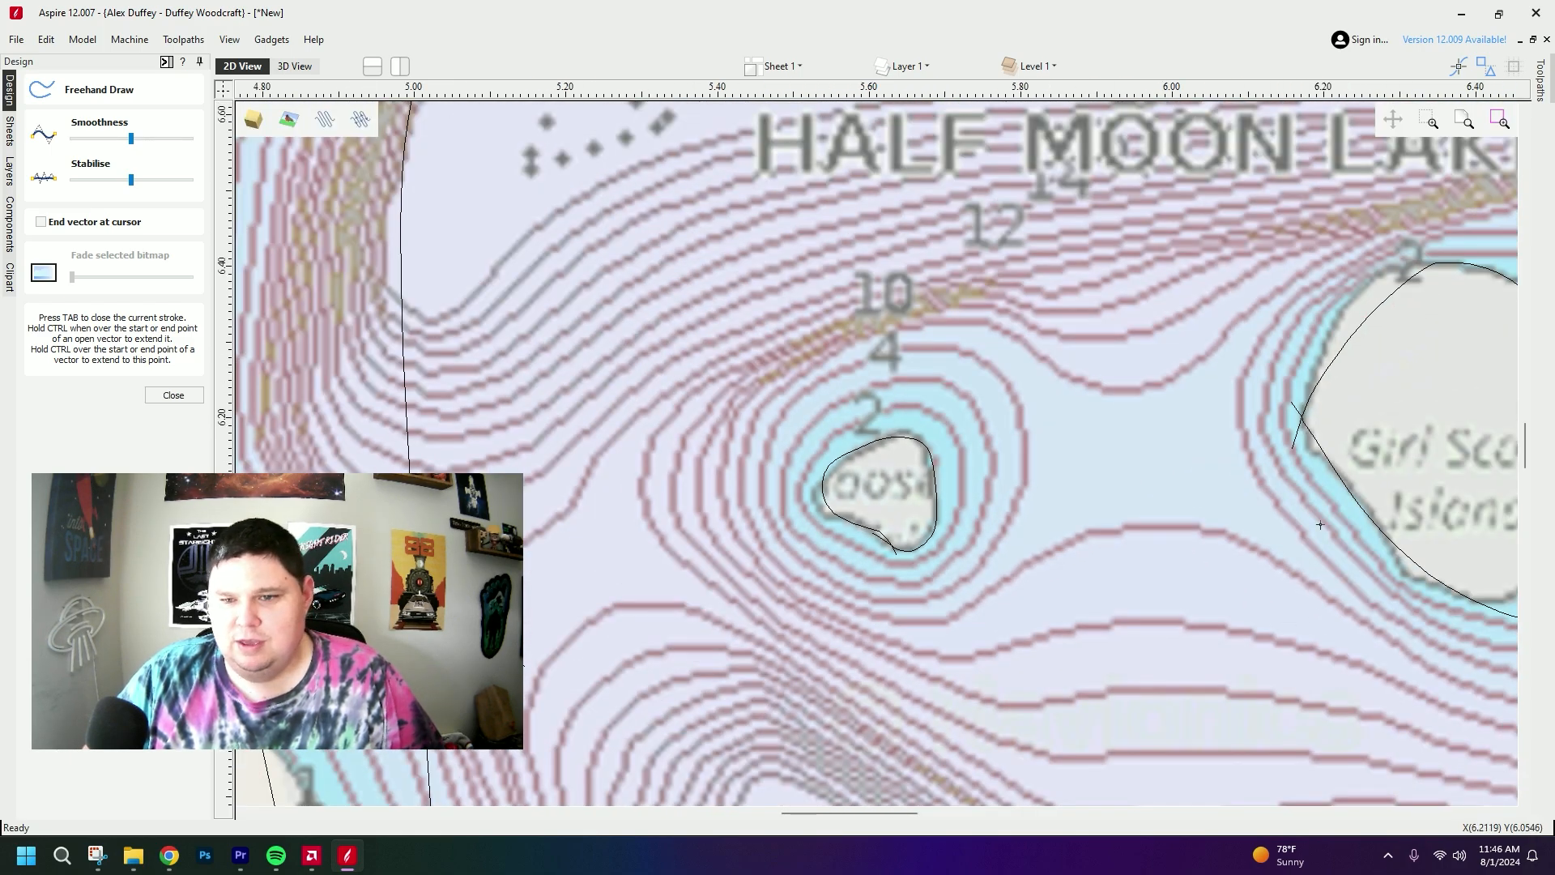
left_click(179, 396)
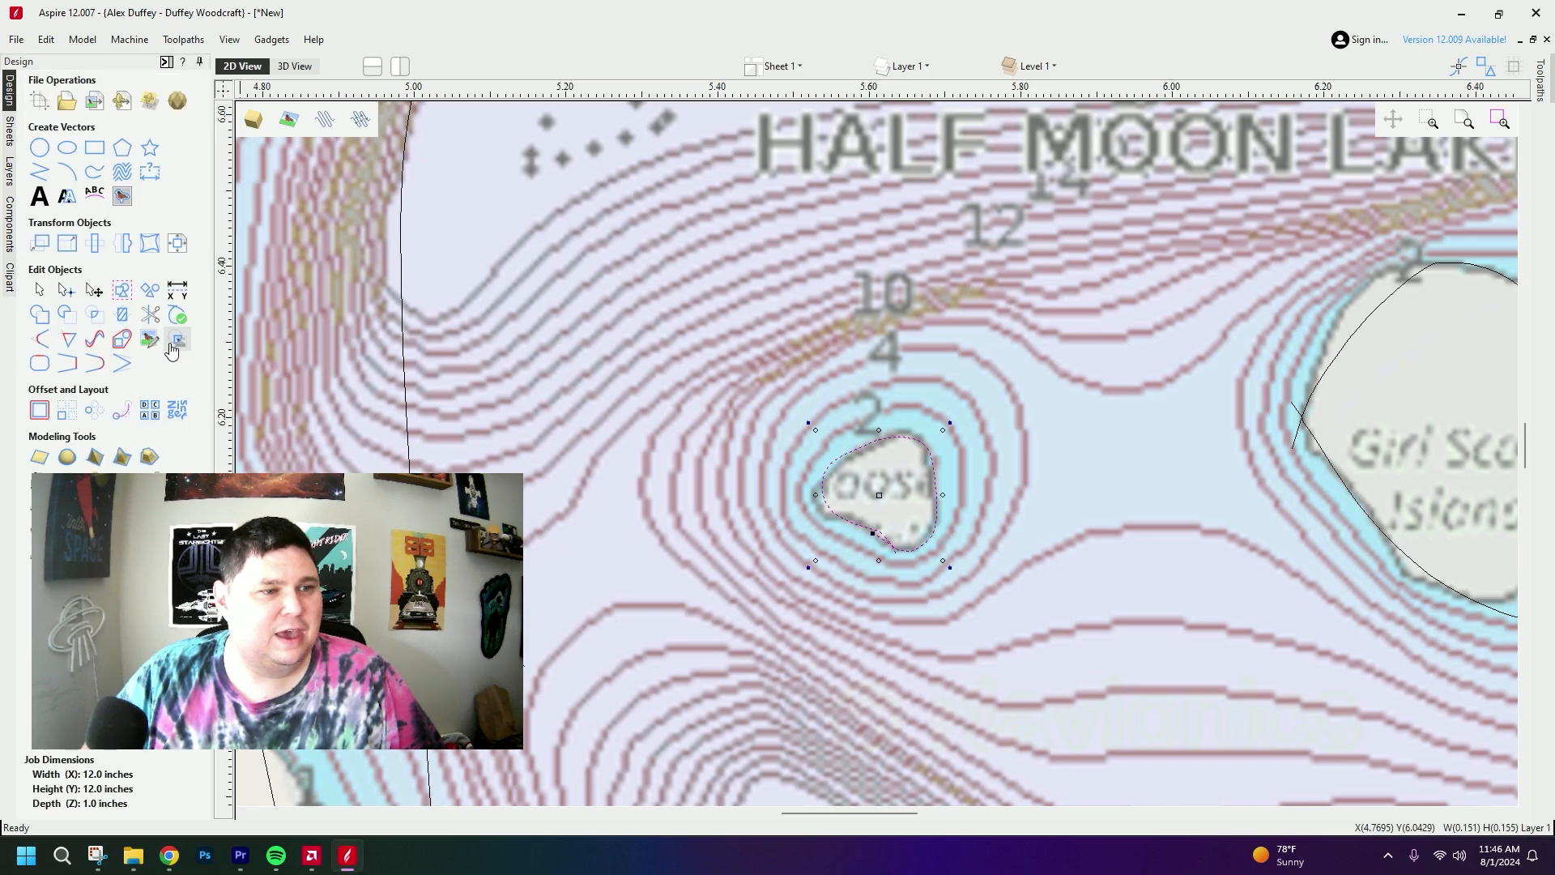
- Trim the overlapping line ends on the outlines of the small island and Girl Scout Island, rejoining the trimmed sections
left_click(150, 323)
scroll(891, 621, "up", 2)
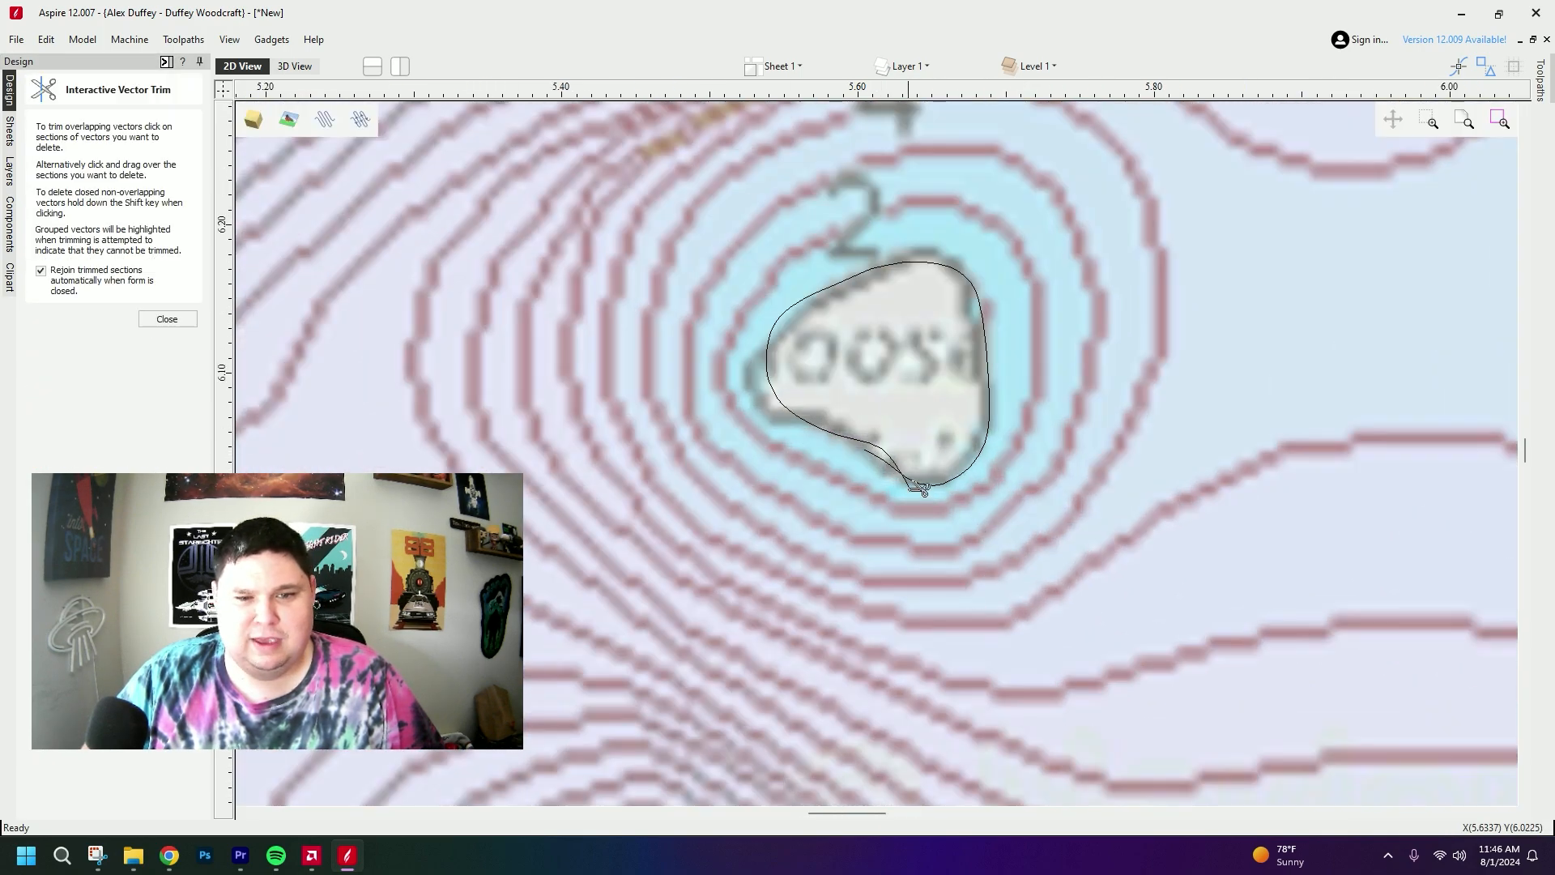
left_click(878, 464)
scroll(1215, 419, "down", 1)
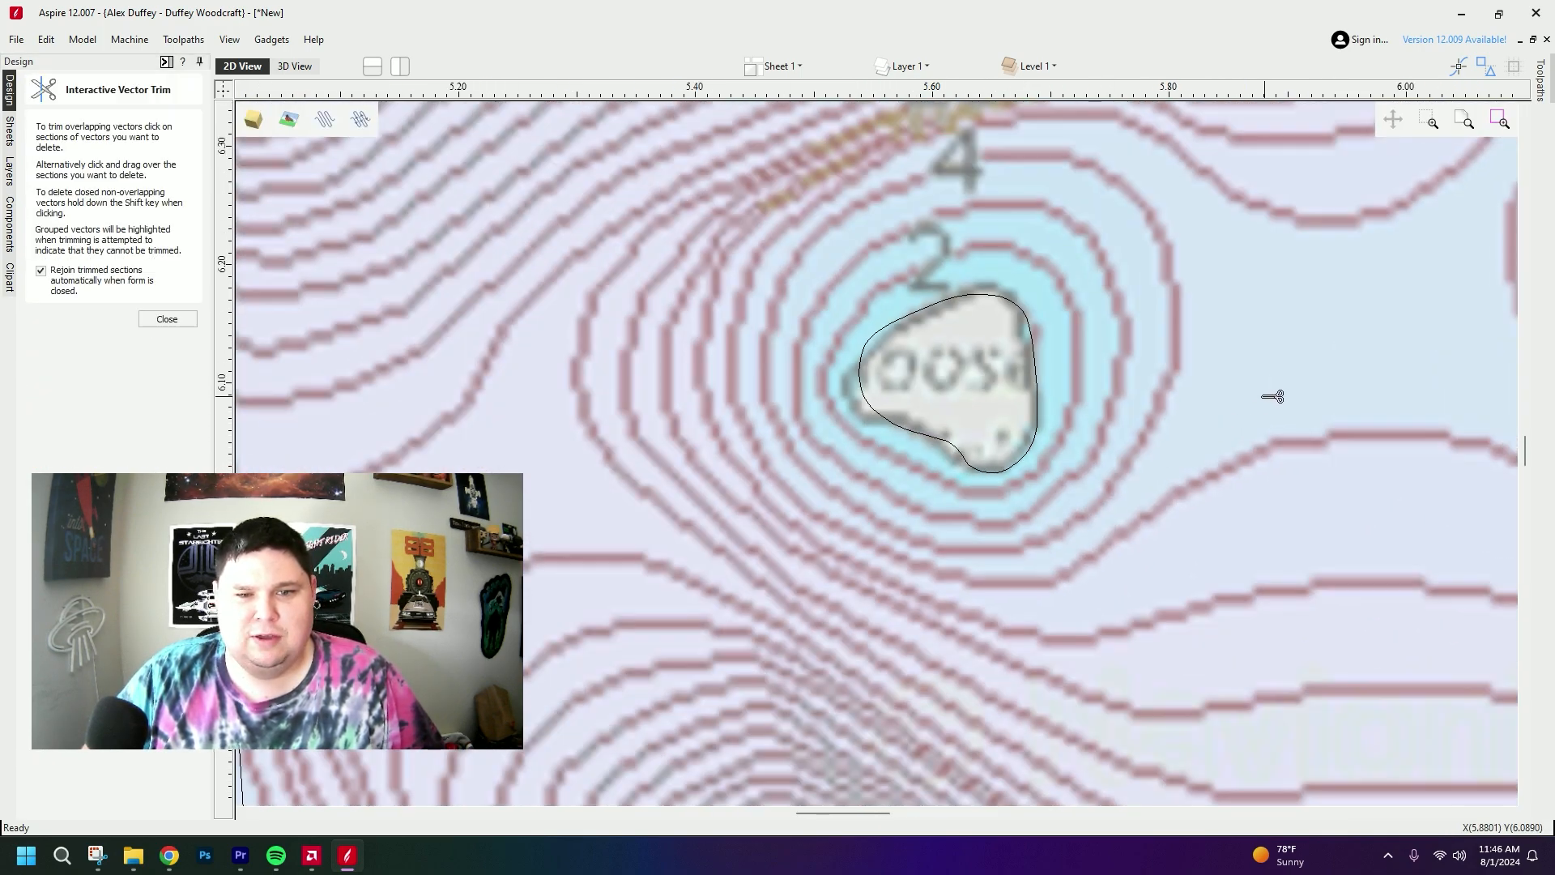
middle_click_drag(1262, 397, 790, 516)
left_click(1132, 399)
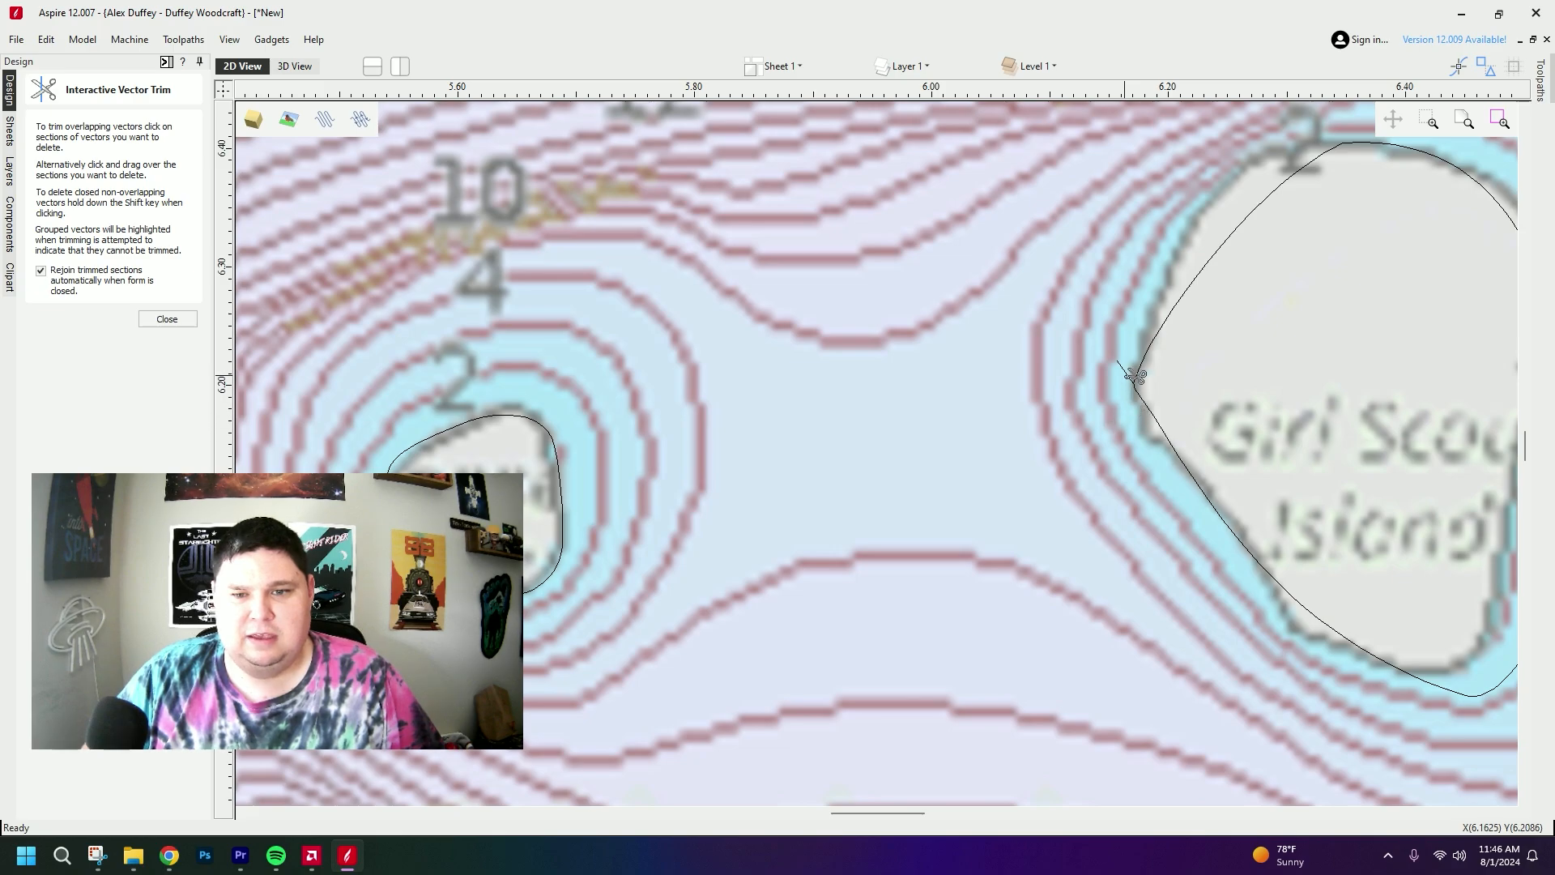
scroll(1116, 420, "down", 2)
middle_click_drag(1168, 434, 907, 540)
scroll(916, 540, "down", 2)
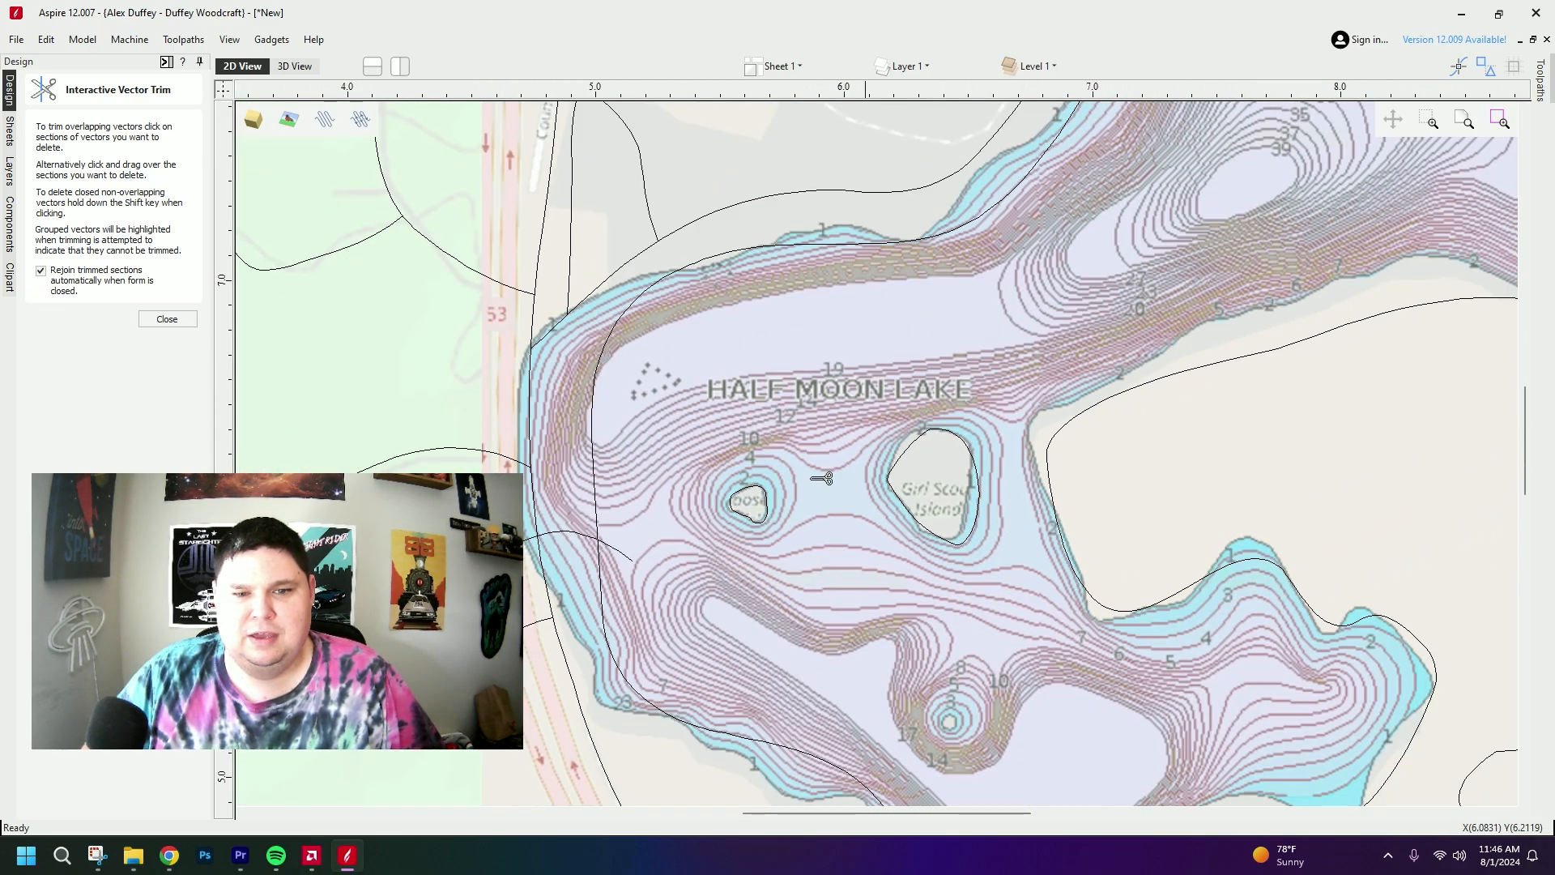
left_click(167, 319)
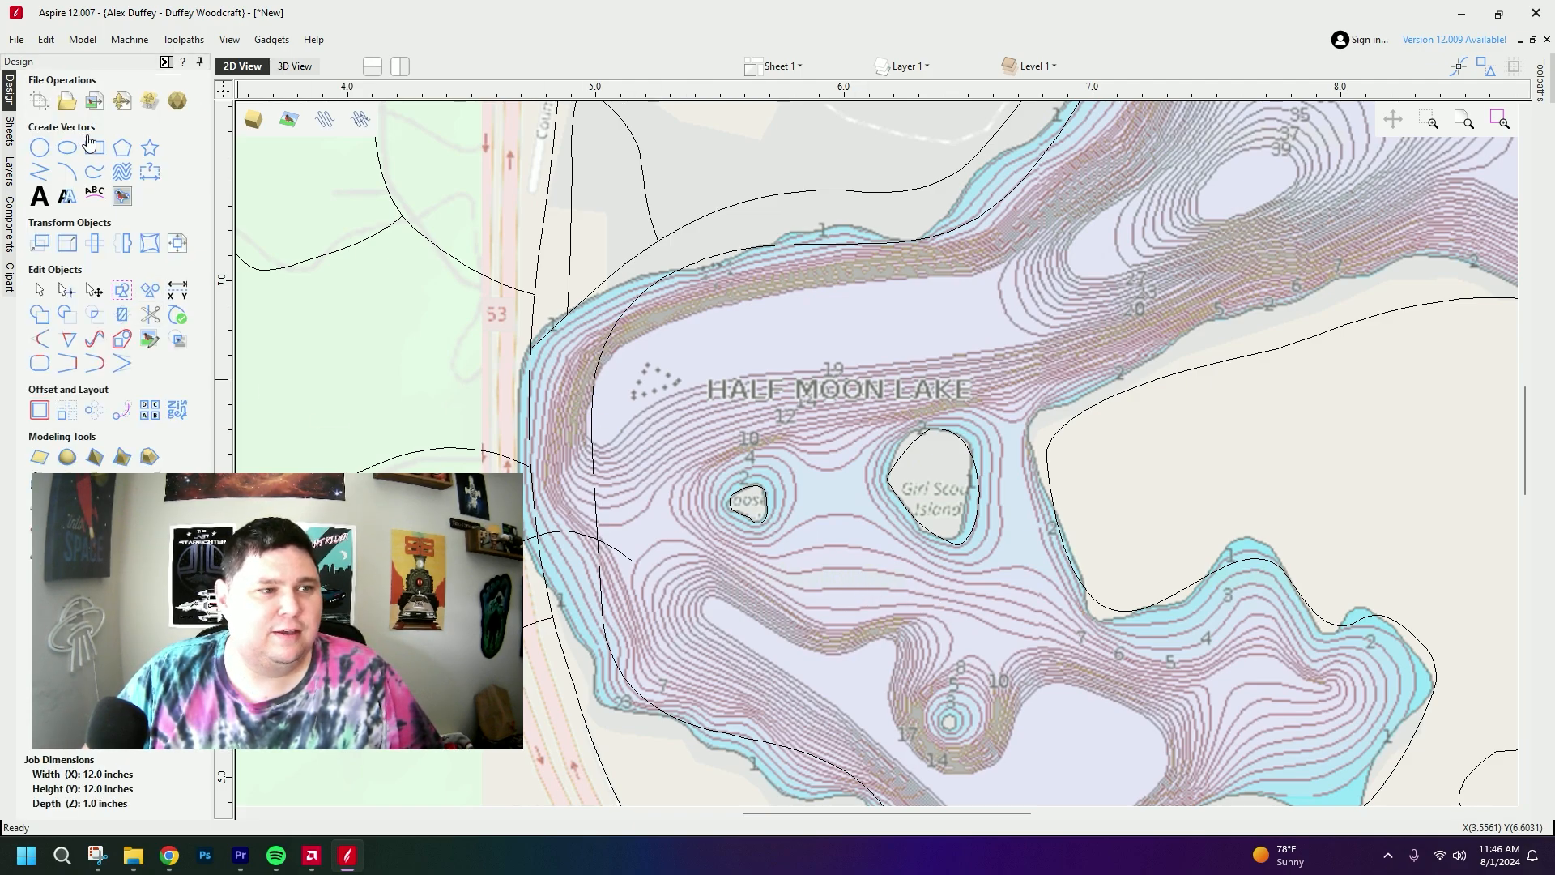
- Draw a 0.1-inch-diameter circle for the tiny round island in the lake's southern part and center it on the innermost contour
left_click(40, 146)
left_click(941, 709)
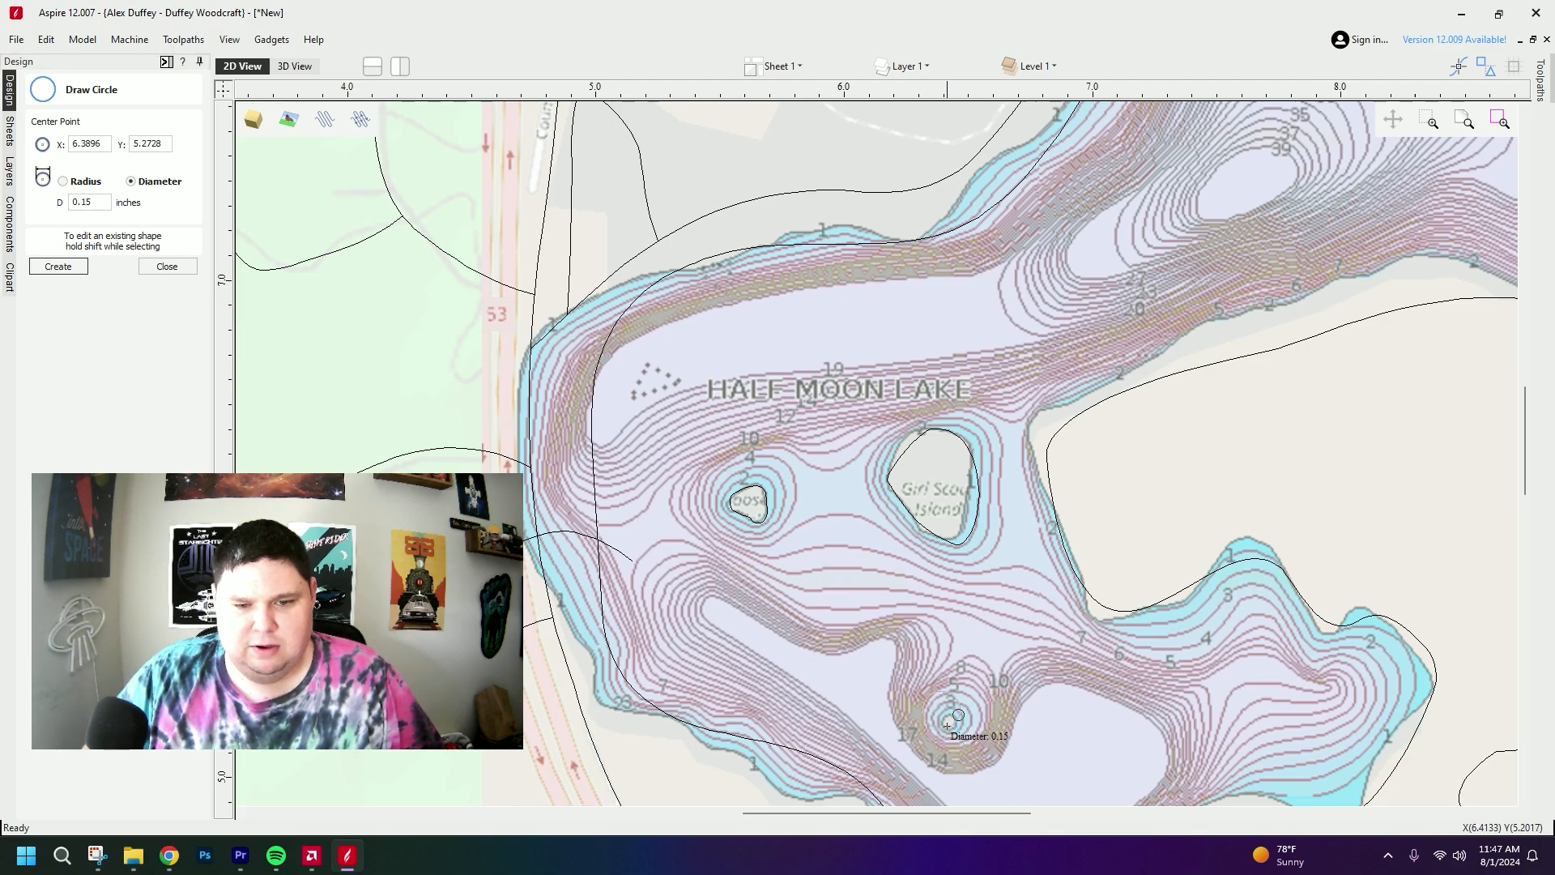
left_click(951, 716)
left_click(166, 266)
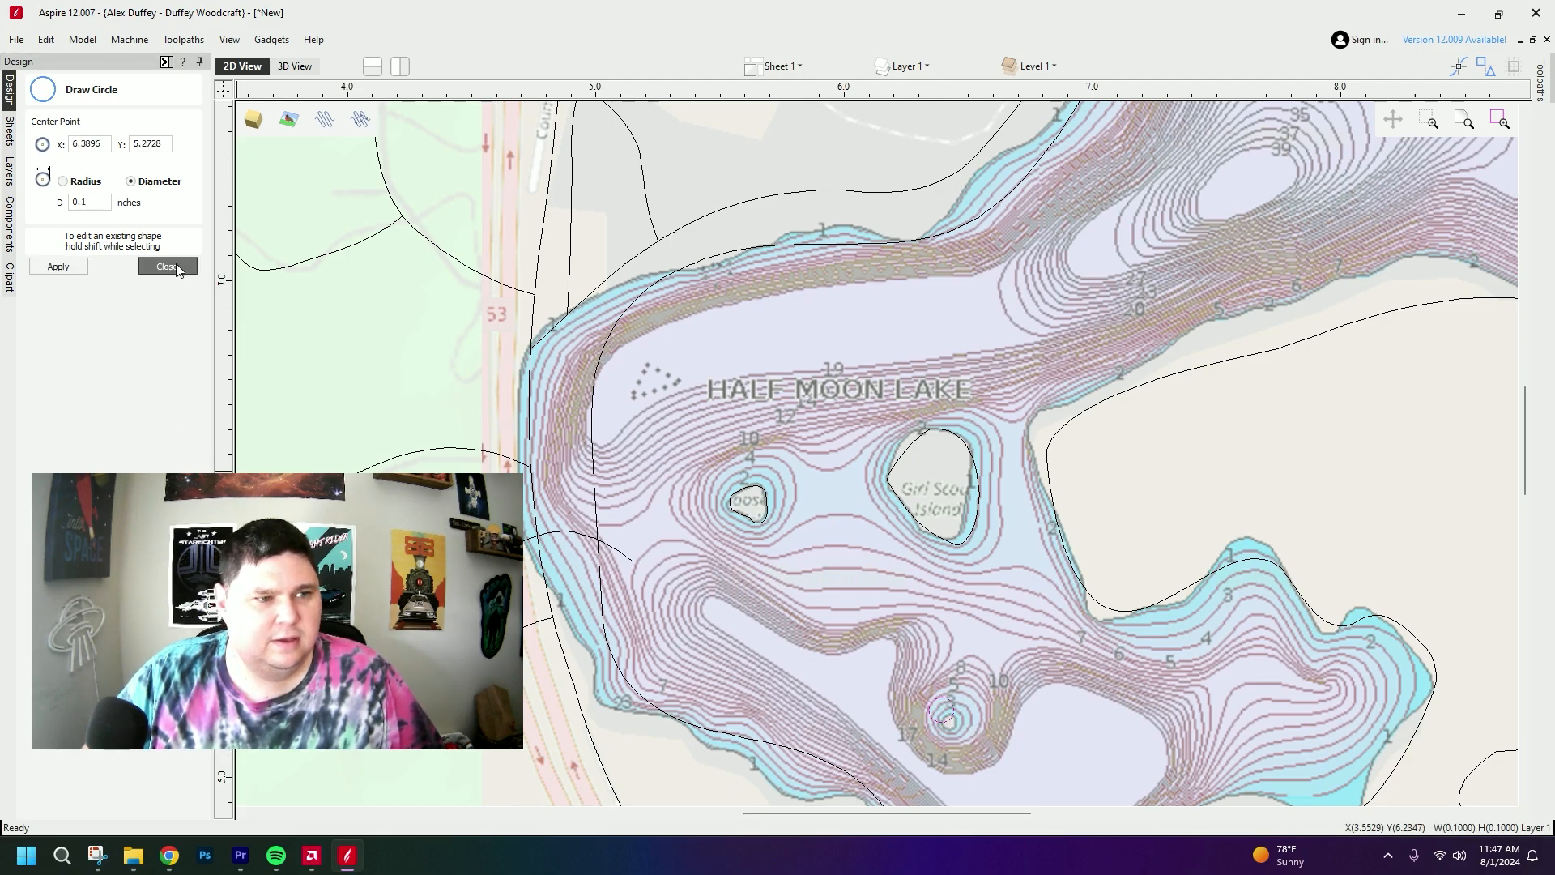
left_click_drag(944, 697, 955, 707)
scroll(1122, 687, "down", 3)
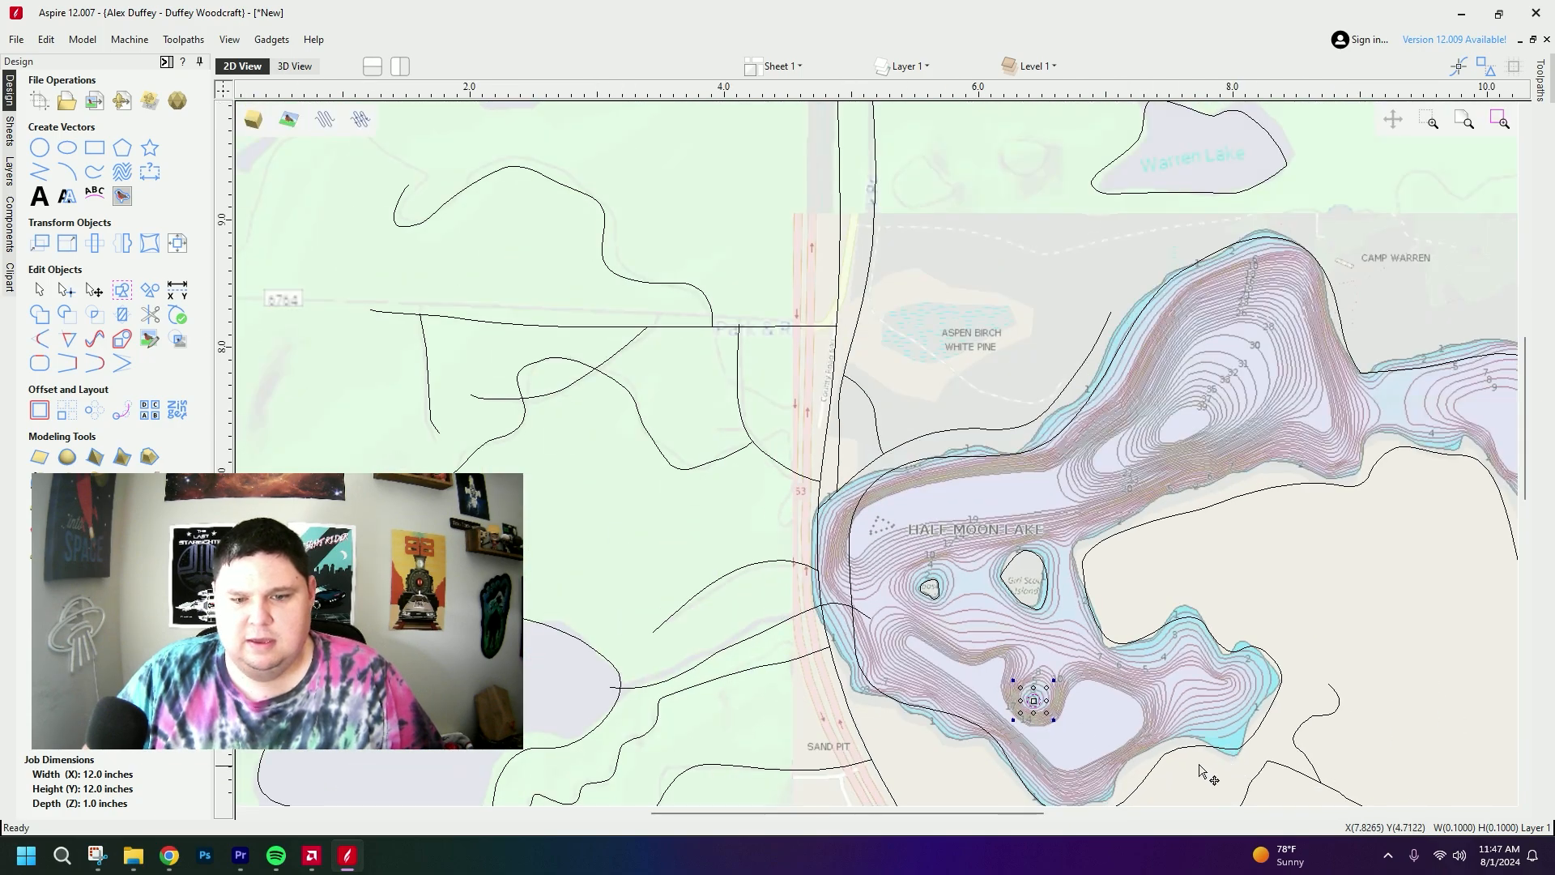
- Delete the road map image beneath the traced vectors, keeping the faded depth map in place
left_click(1205, 723)
middle_click_drag(1181, 576, 1126, 522)
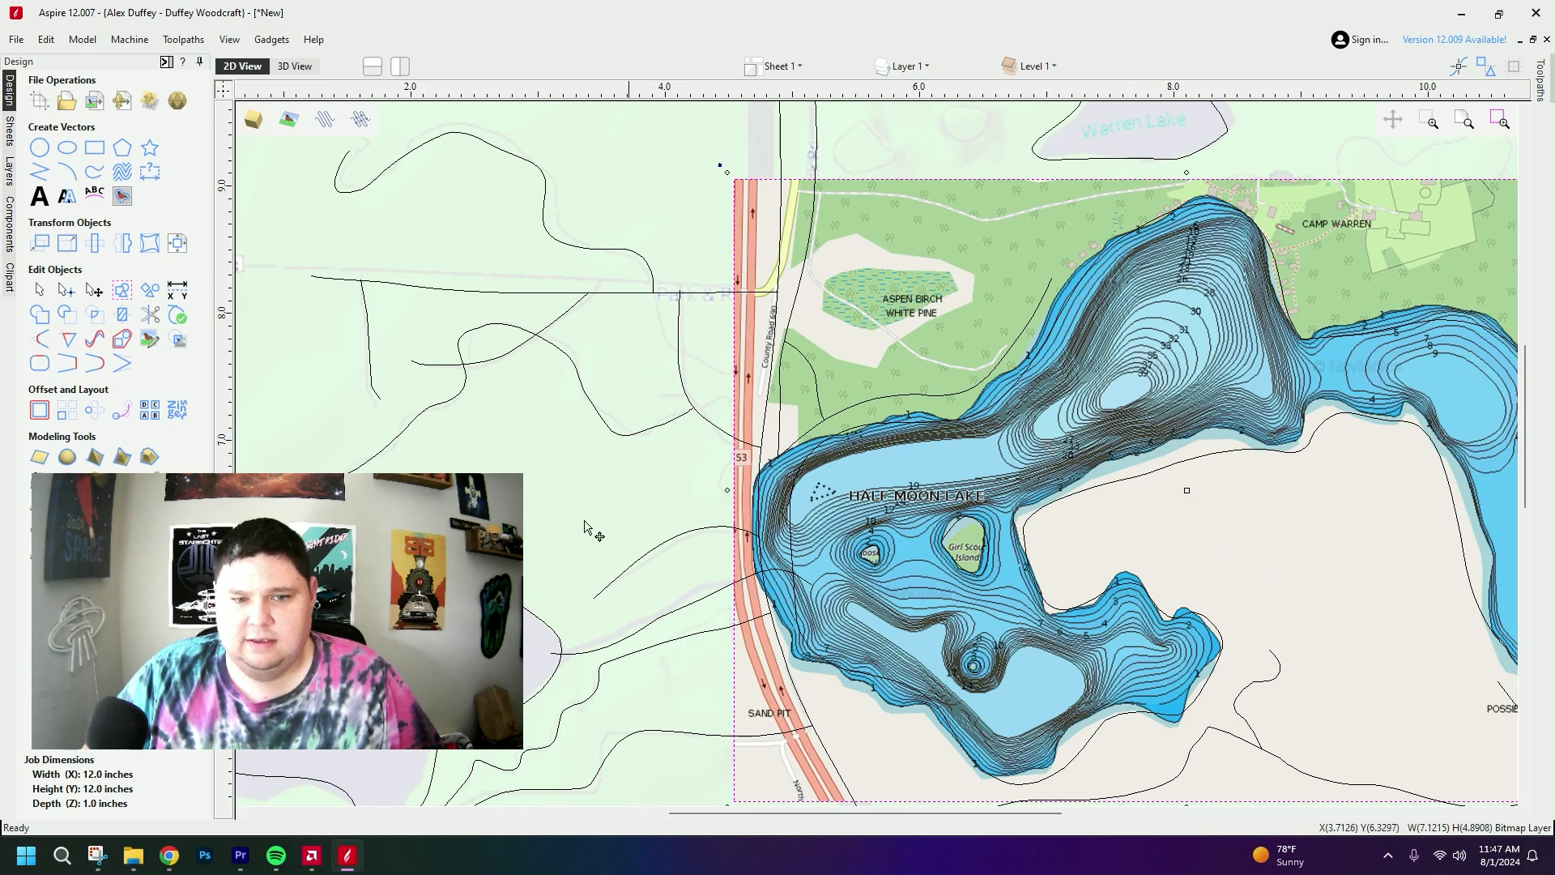
key("Delete")
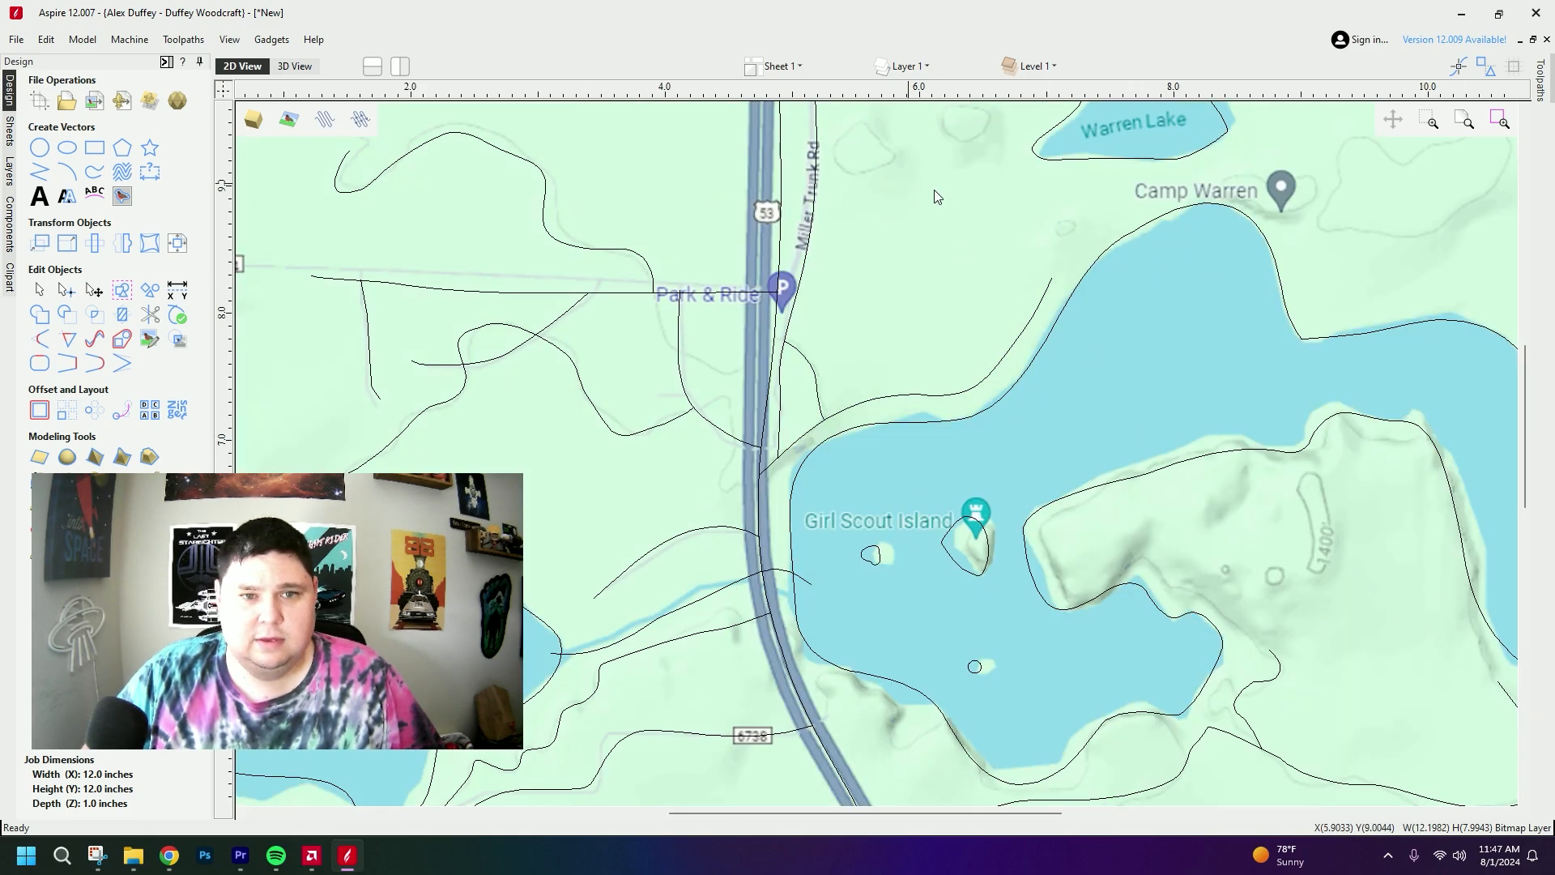
key("Delete")
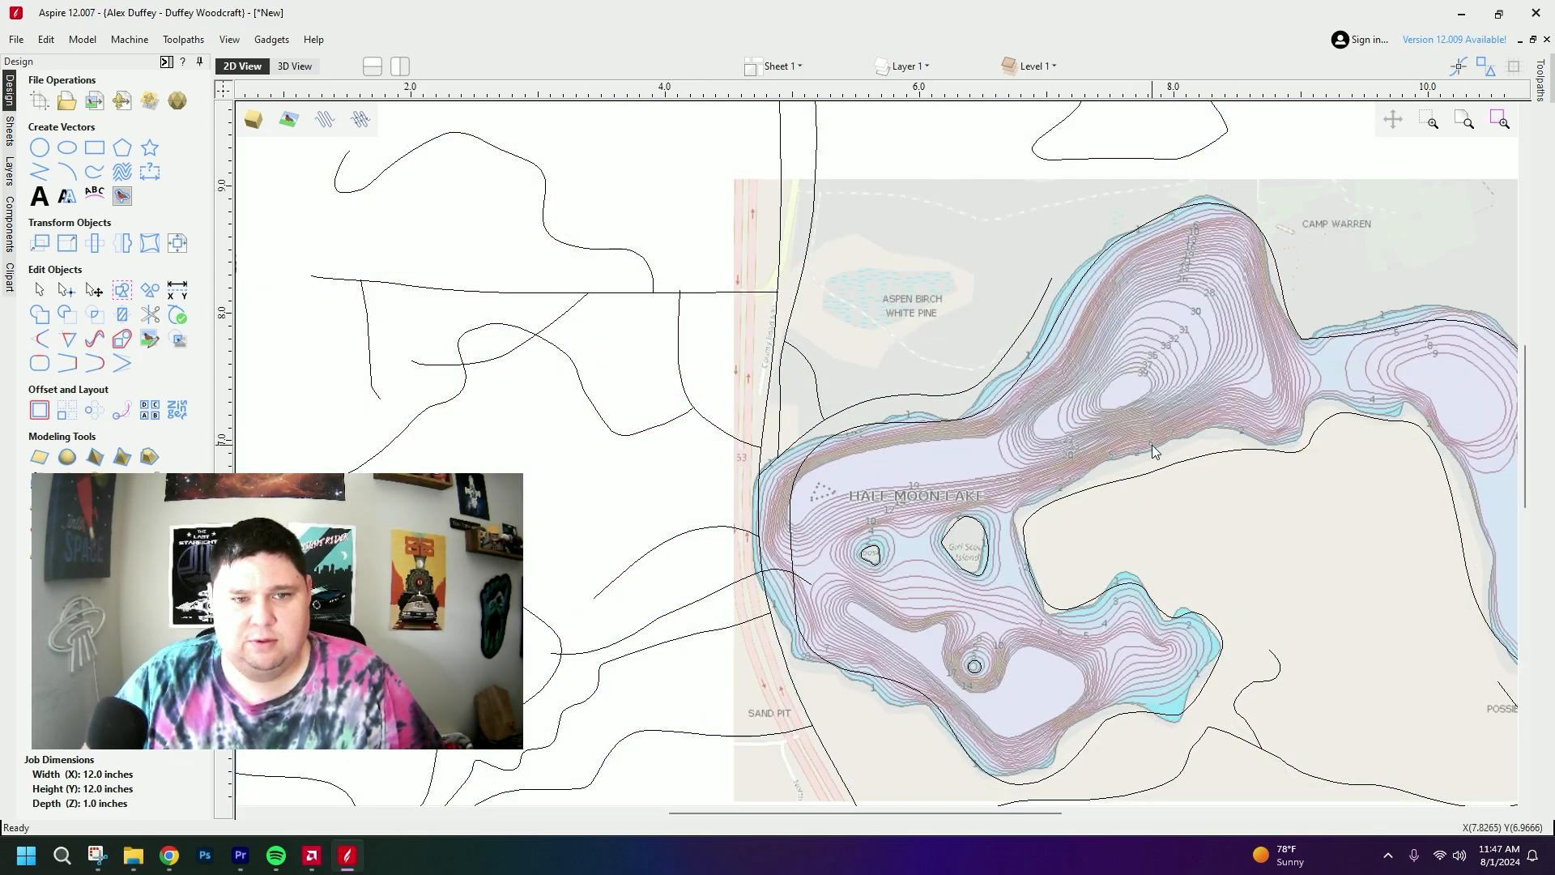
- Examine the depth contours of Half Moon Lake around the islands and the northern and southern basins
scroll(942, 565, "up", 3)
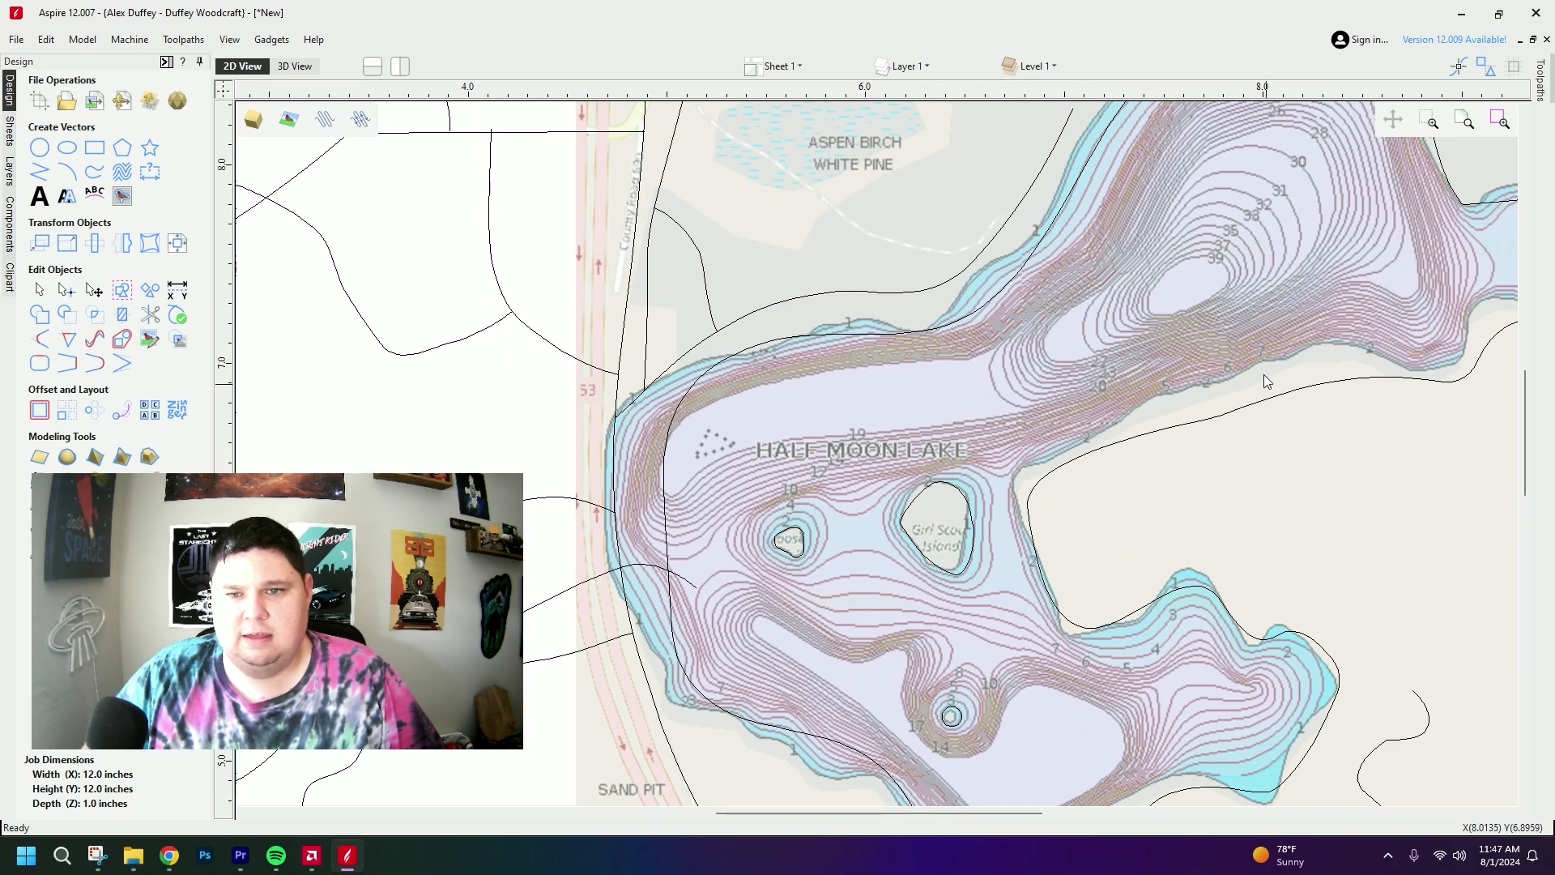
scroll(1105, 299, "down", 4)
scroll(1087, 274, "up", 1)
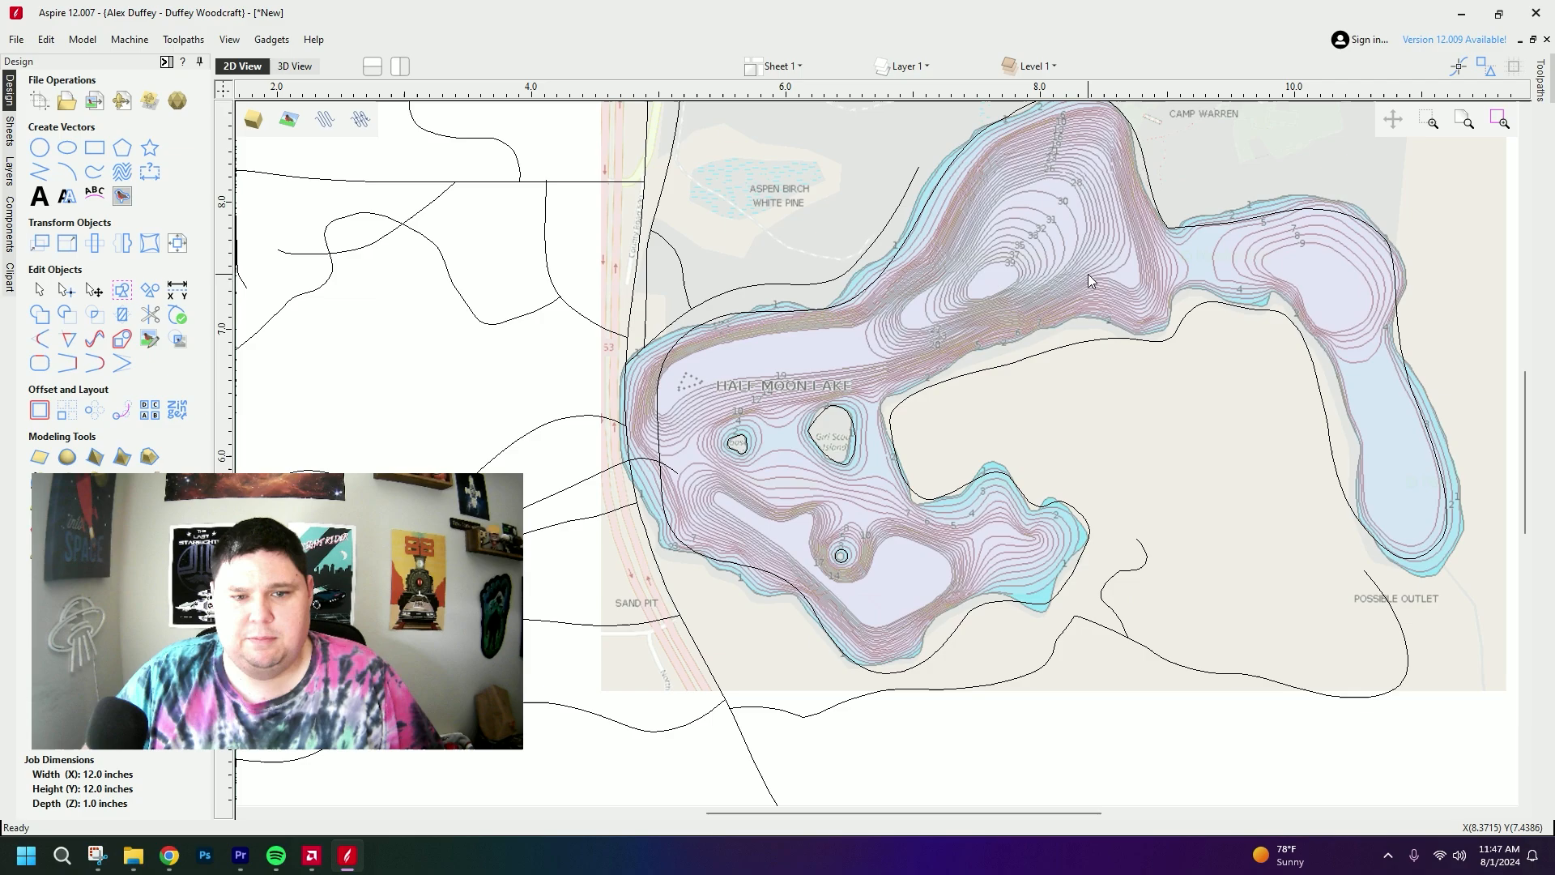
scroll(825, 579, "up", 3)
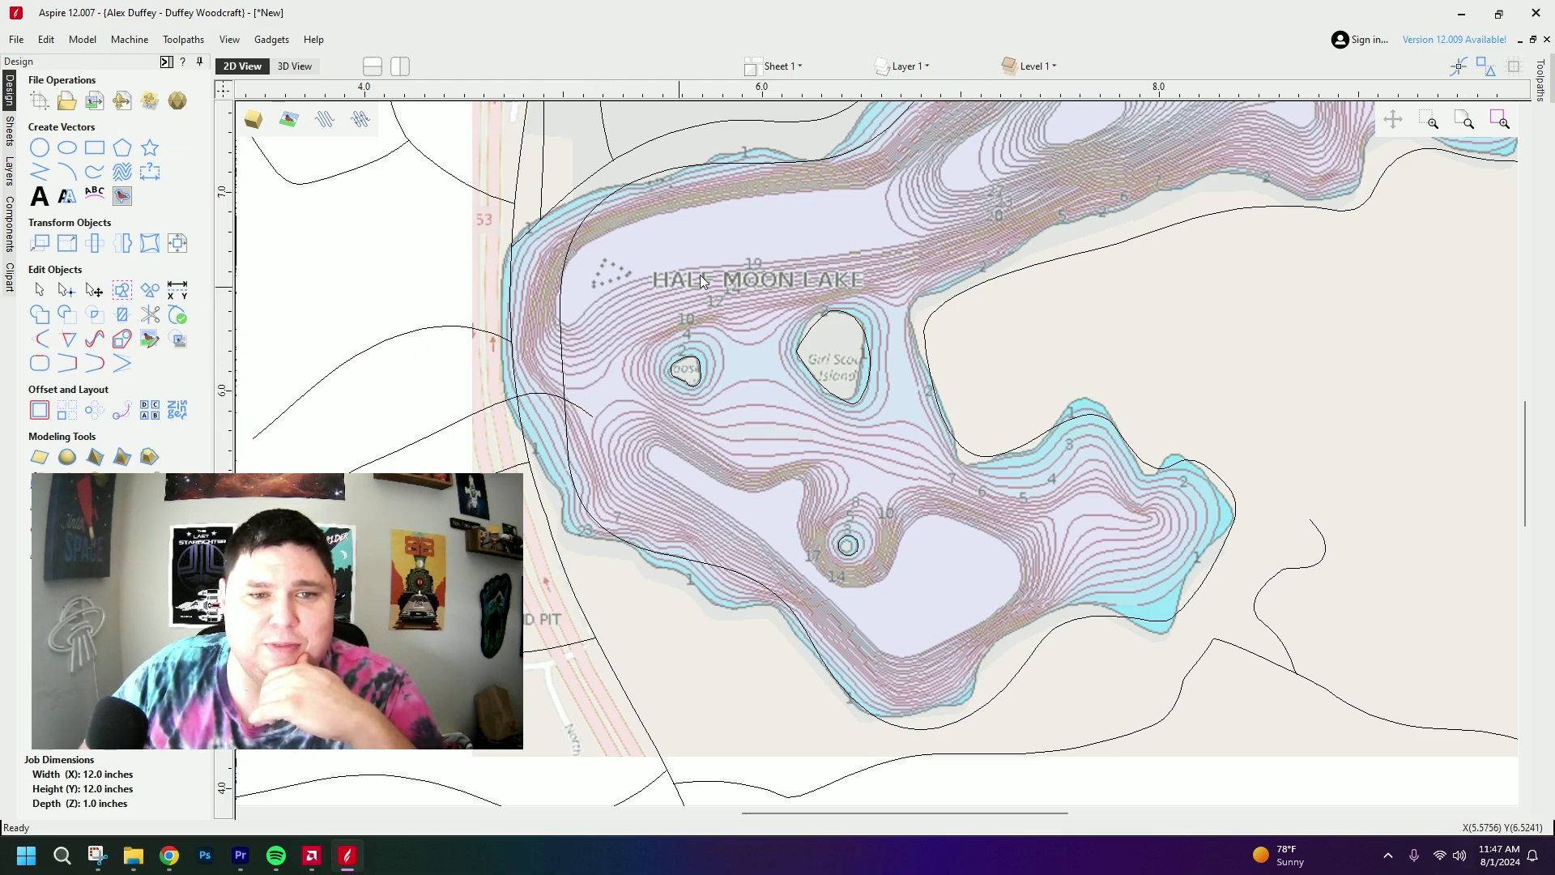
scroll(899, 203, "down", 2)
middle_click_drag(937, 198, 817, 389)
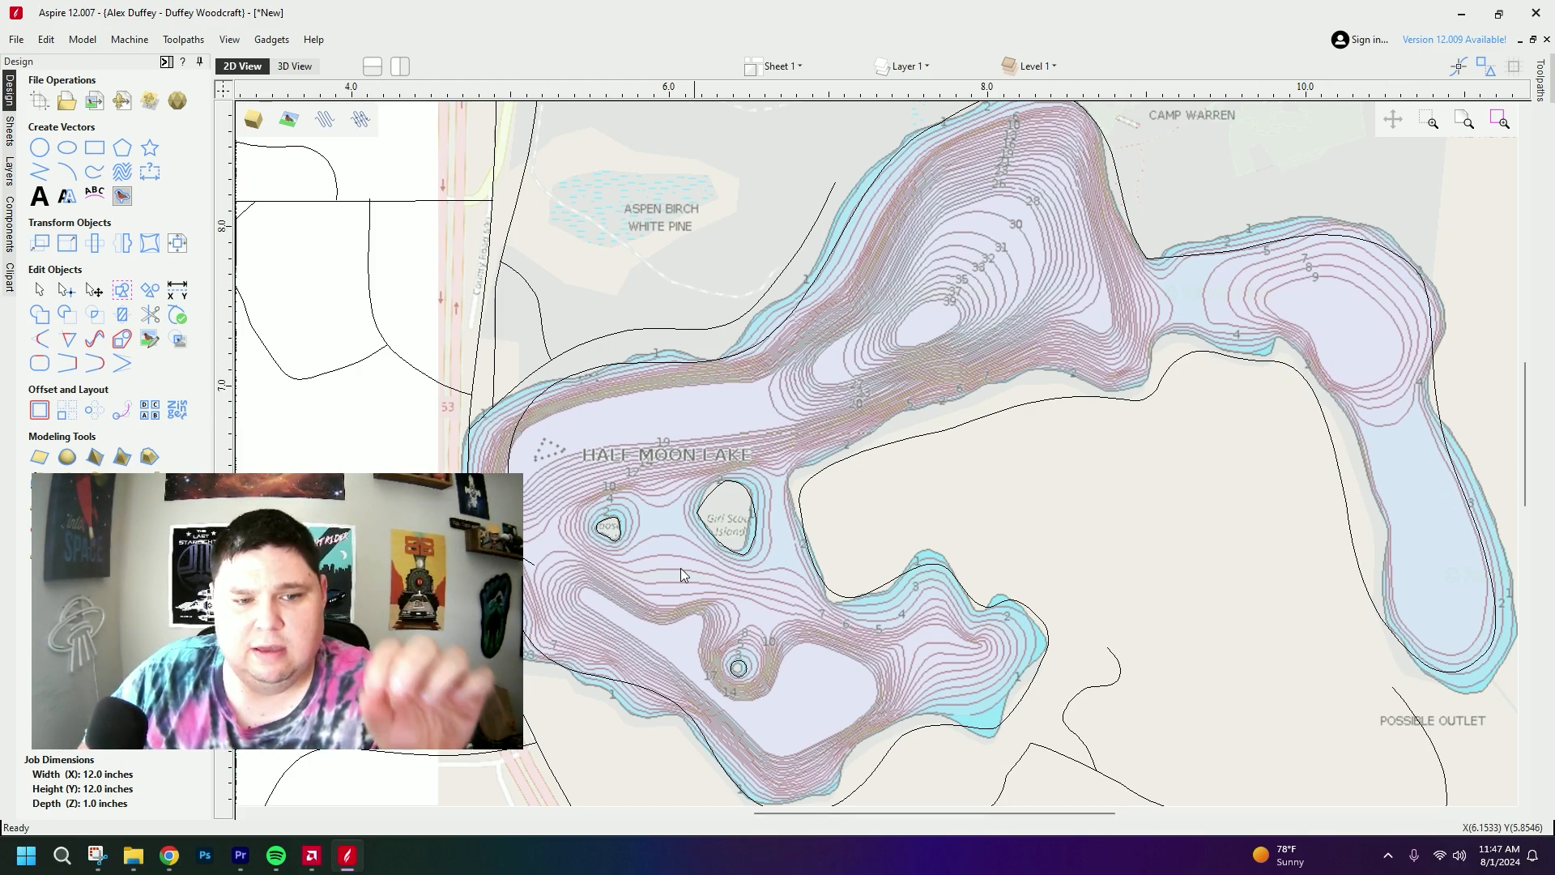
mouse_move(674, 569)
middle_mouse_down()
mouse_move(708, 539)
mouse_move(691, 557)
middle_mouse_up()
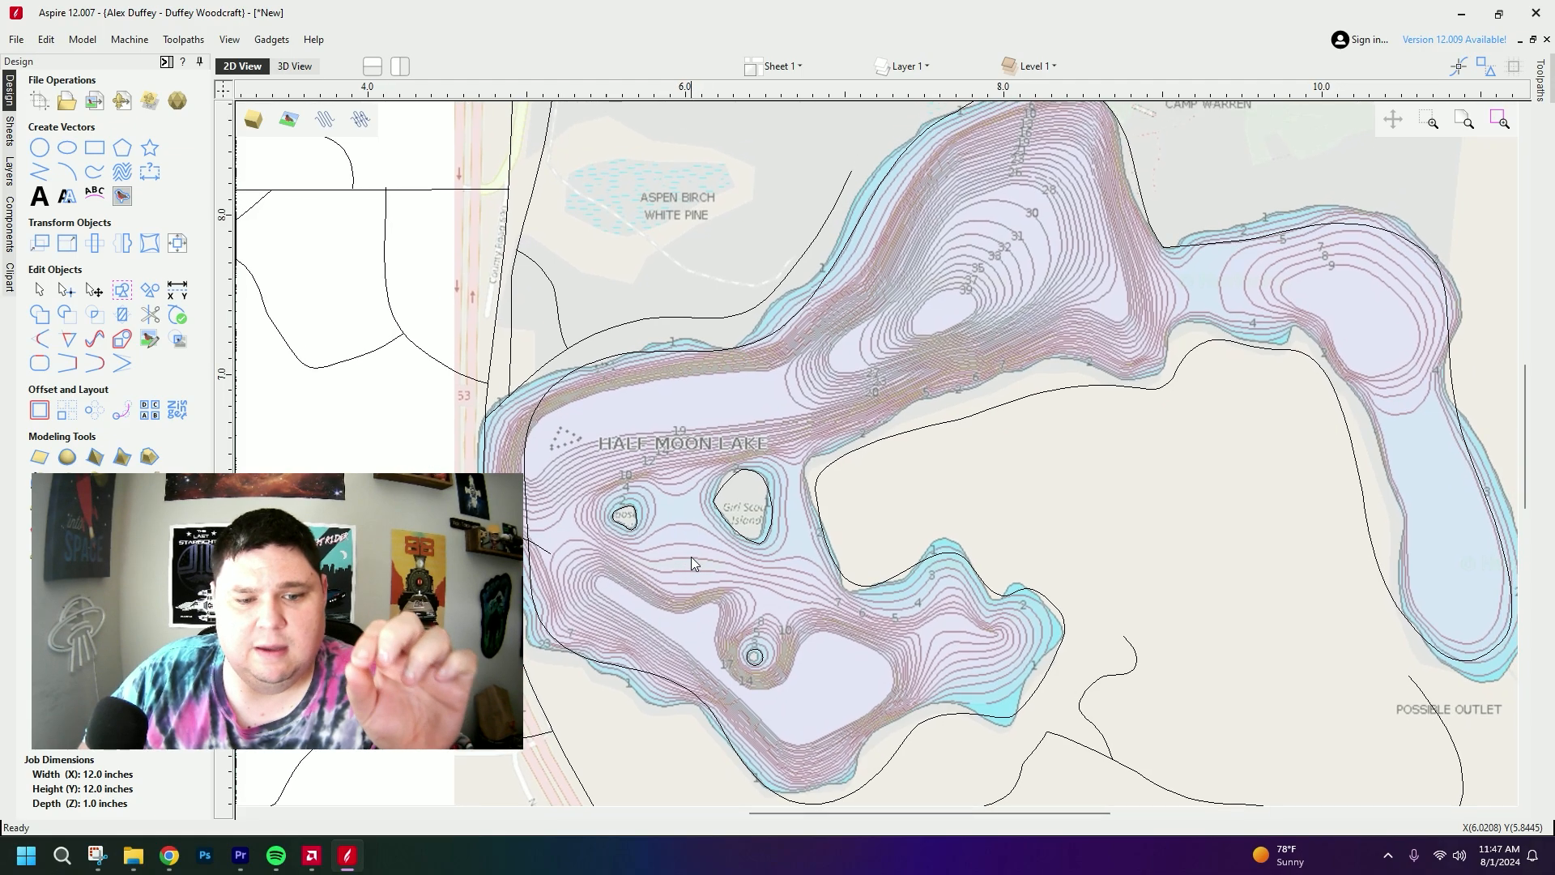
scroll(745, 733, "up", 2)
scroll(759, 686, "down", 1)
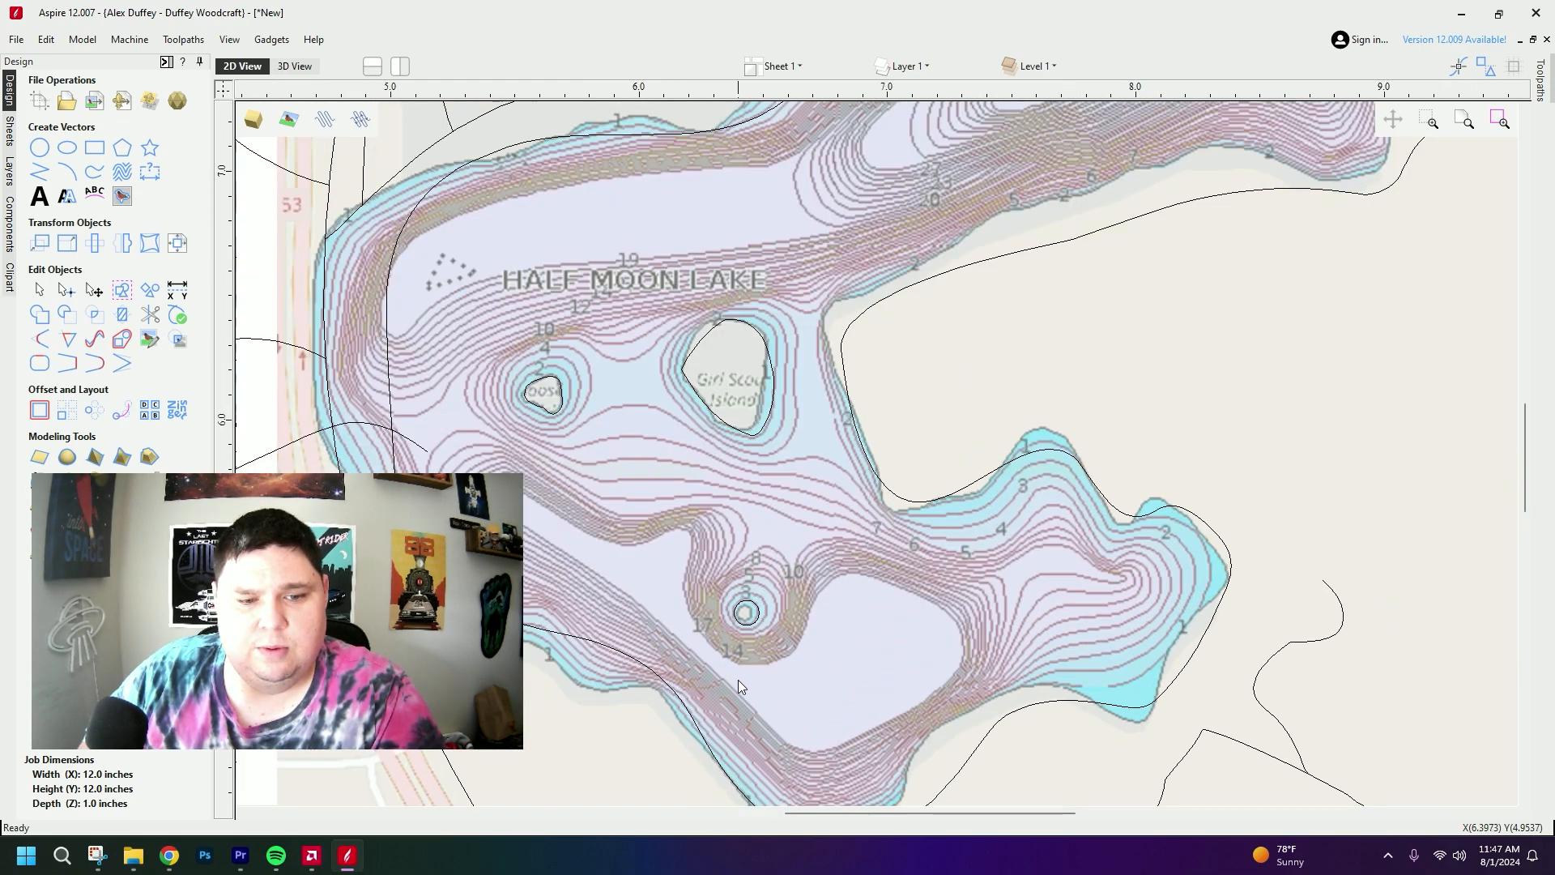
middle_click_drag(760, 639, 794, 619)
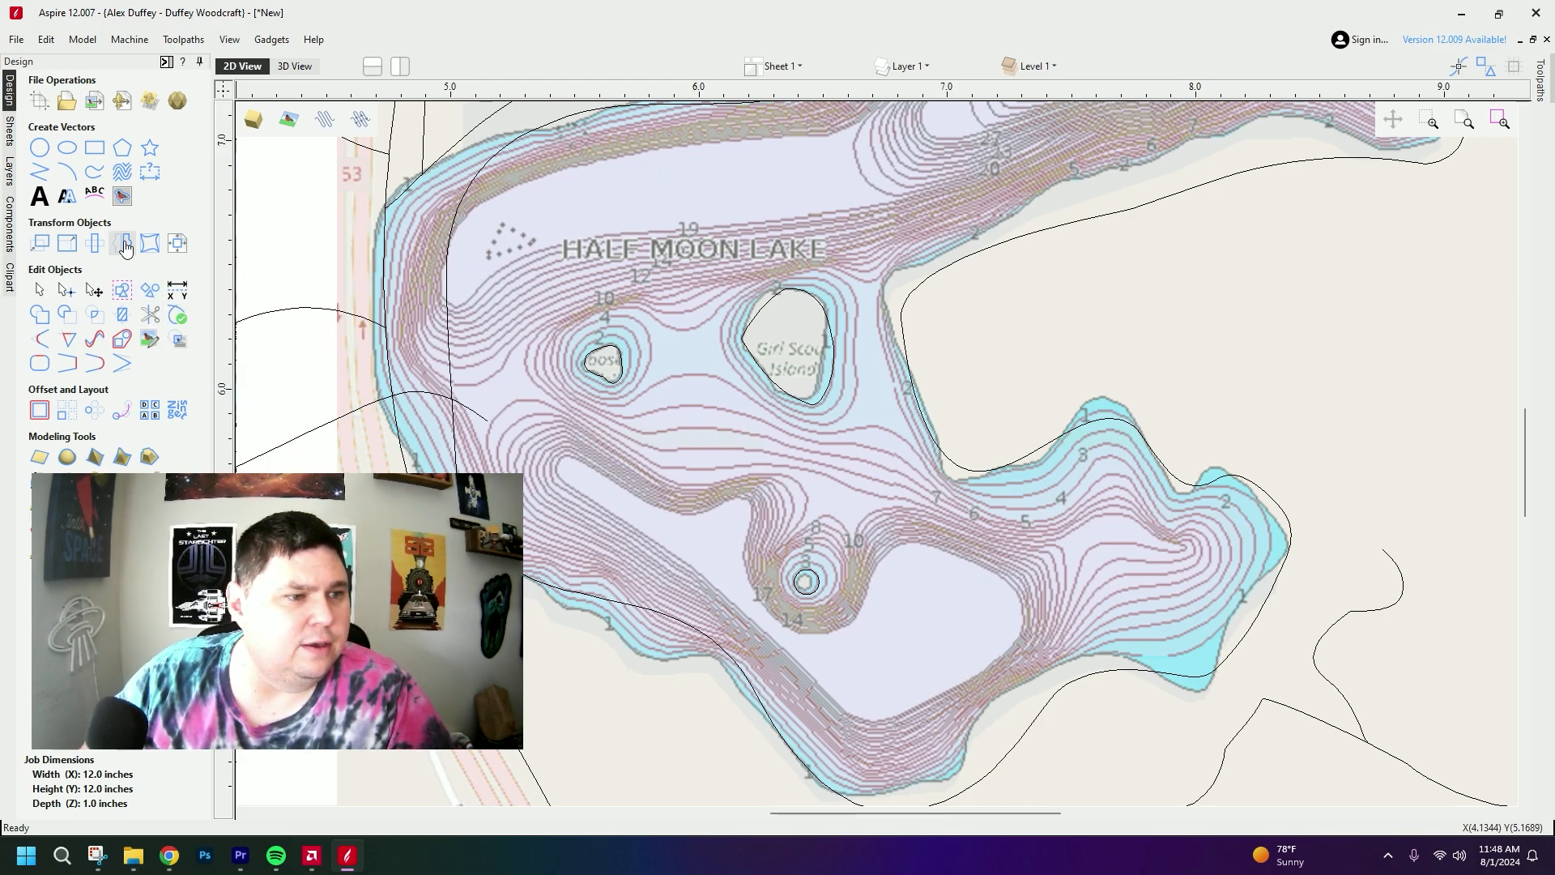
- Trace the innermost contour of the lake's southern basin with Freehand Draw, passing around the tiny round island back to the starting point
left_click(89, 178)
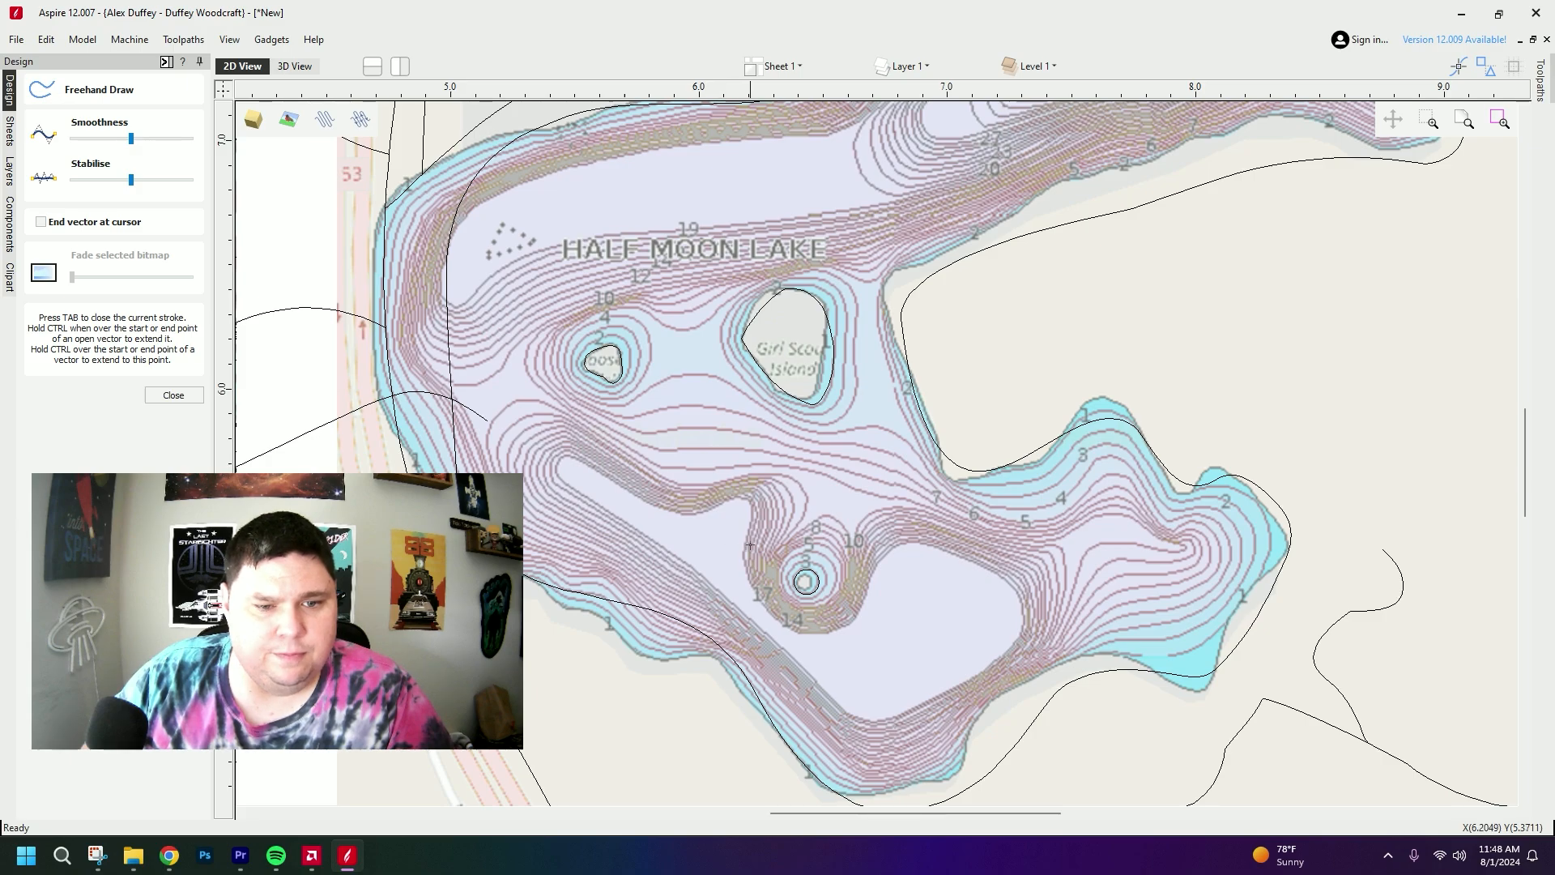
mouse_move(754, 503)
left_mouse_down()
mouse_move(685, 512)
mouse_move(552, 459)
left_mouse_up()
left_click_drag(610, 508, 691, 584)
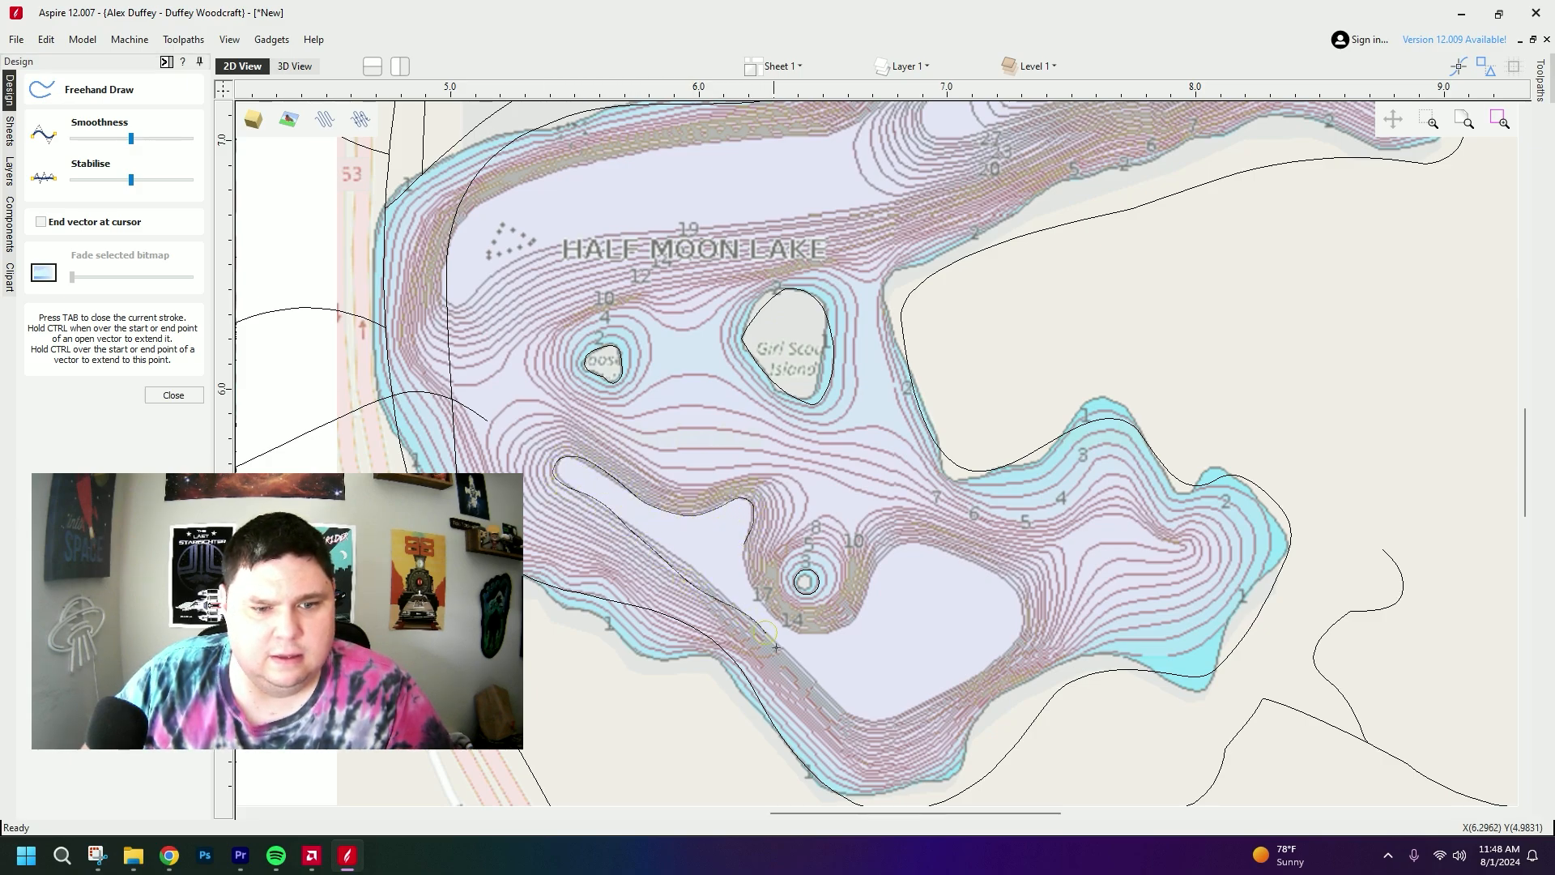
mouse_move(840, 703)
left_mouse_down()
mouse_move(883, 719)
mouse_move(977, 679)
mouse_move(1035, 600)
left_mouse_up()
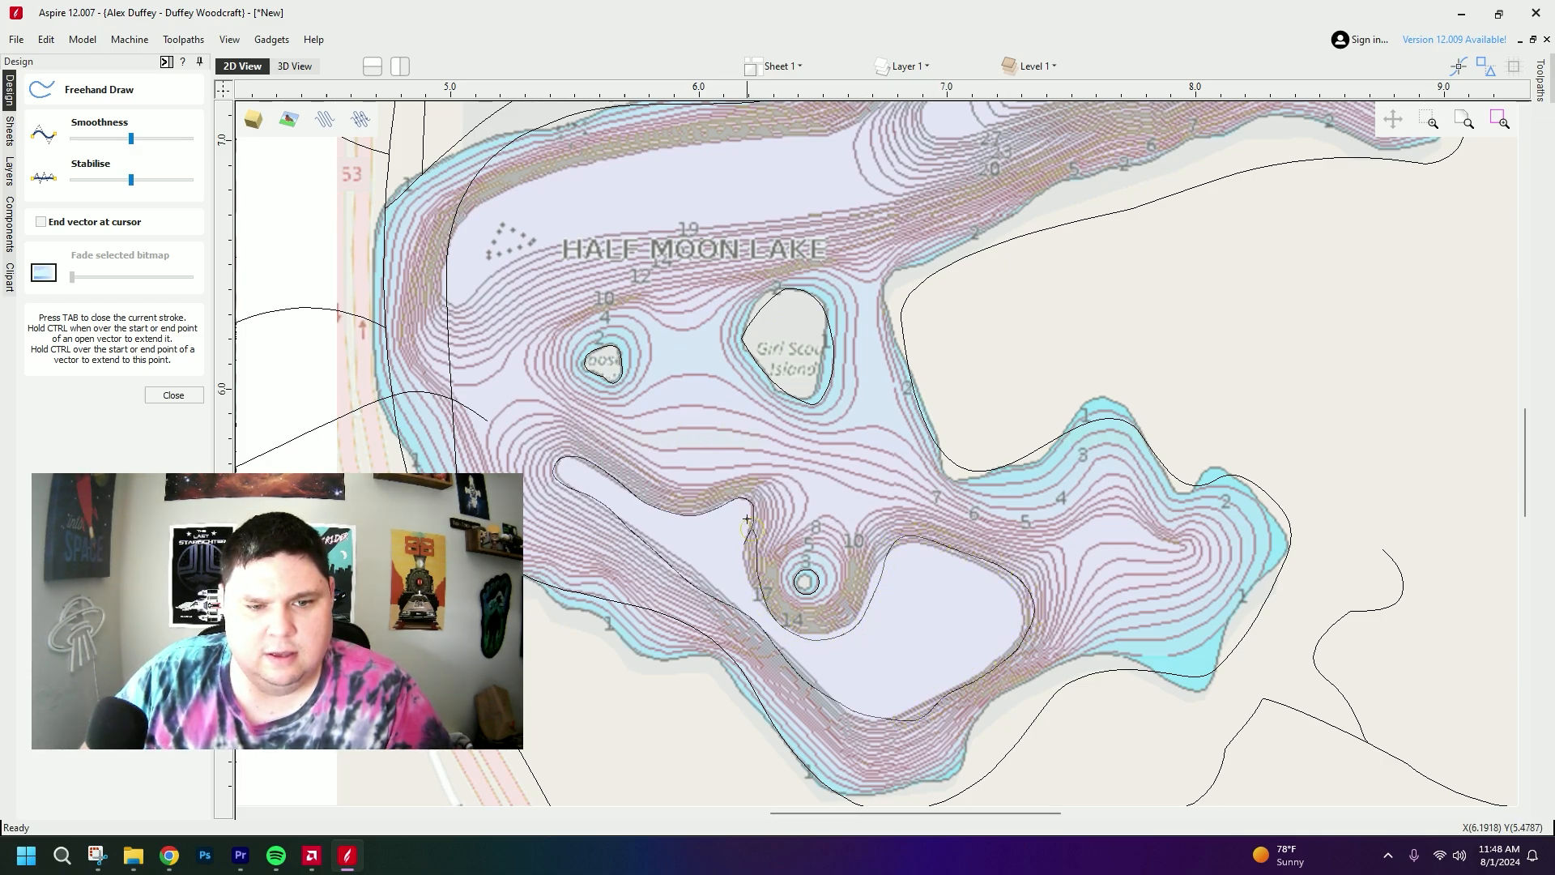
left_click_drag(747, 519, 746, 520)
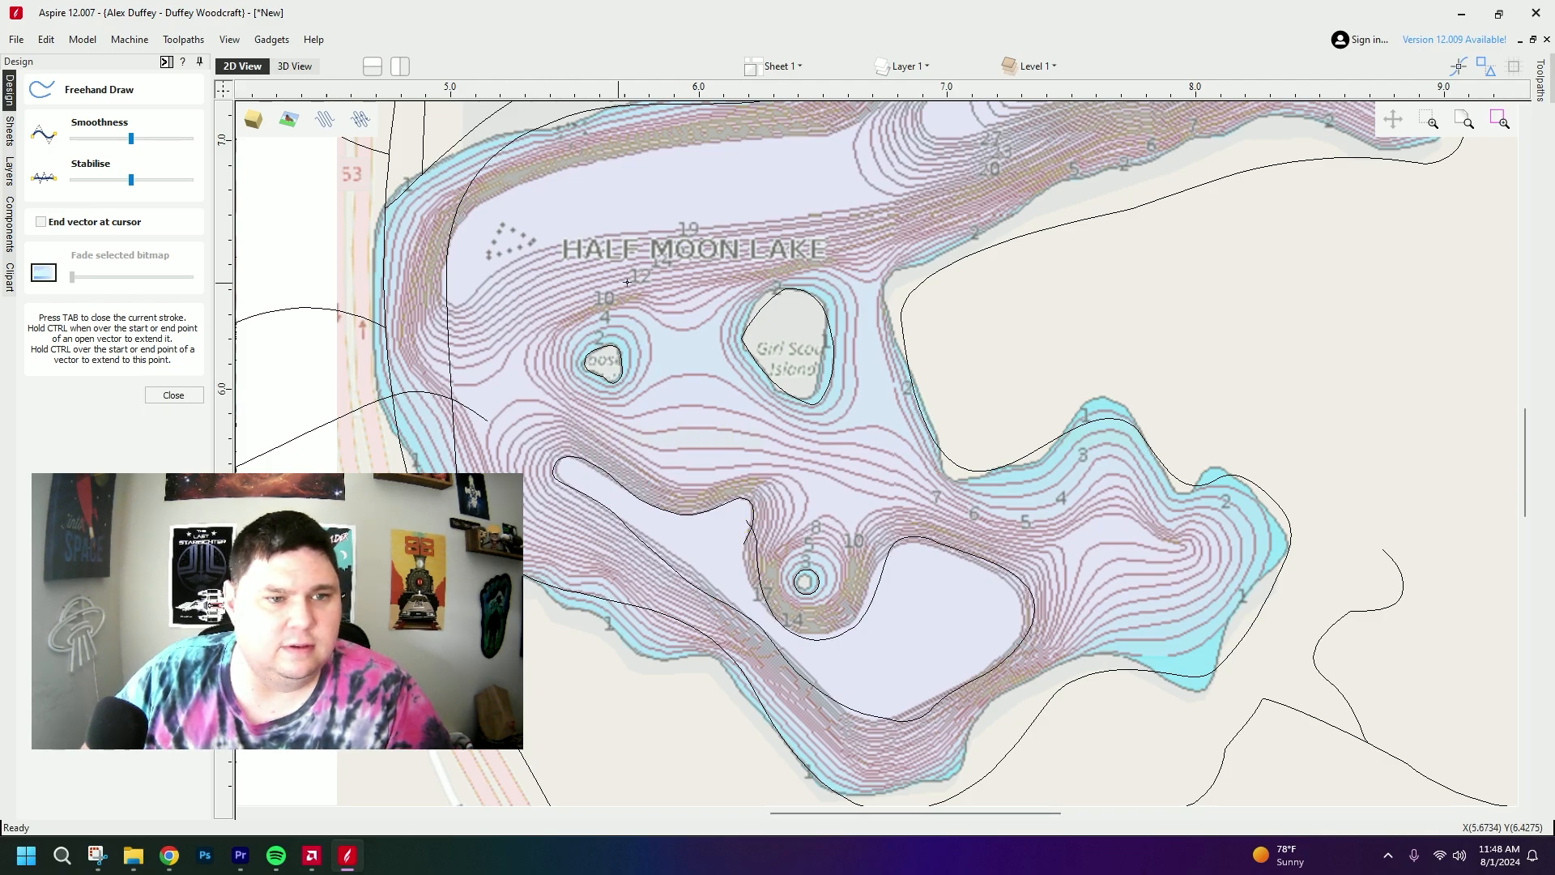
- Trace the northern basin's contour from its northwest edge around the western end and along the southern side to the eastern edge
middle_click_drag(651, 241, 771, 460)
middle_click_drag(866, 427, 839, 462)
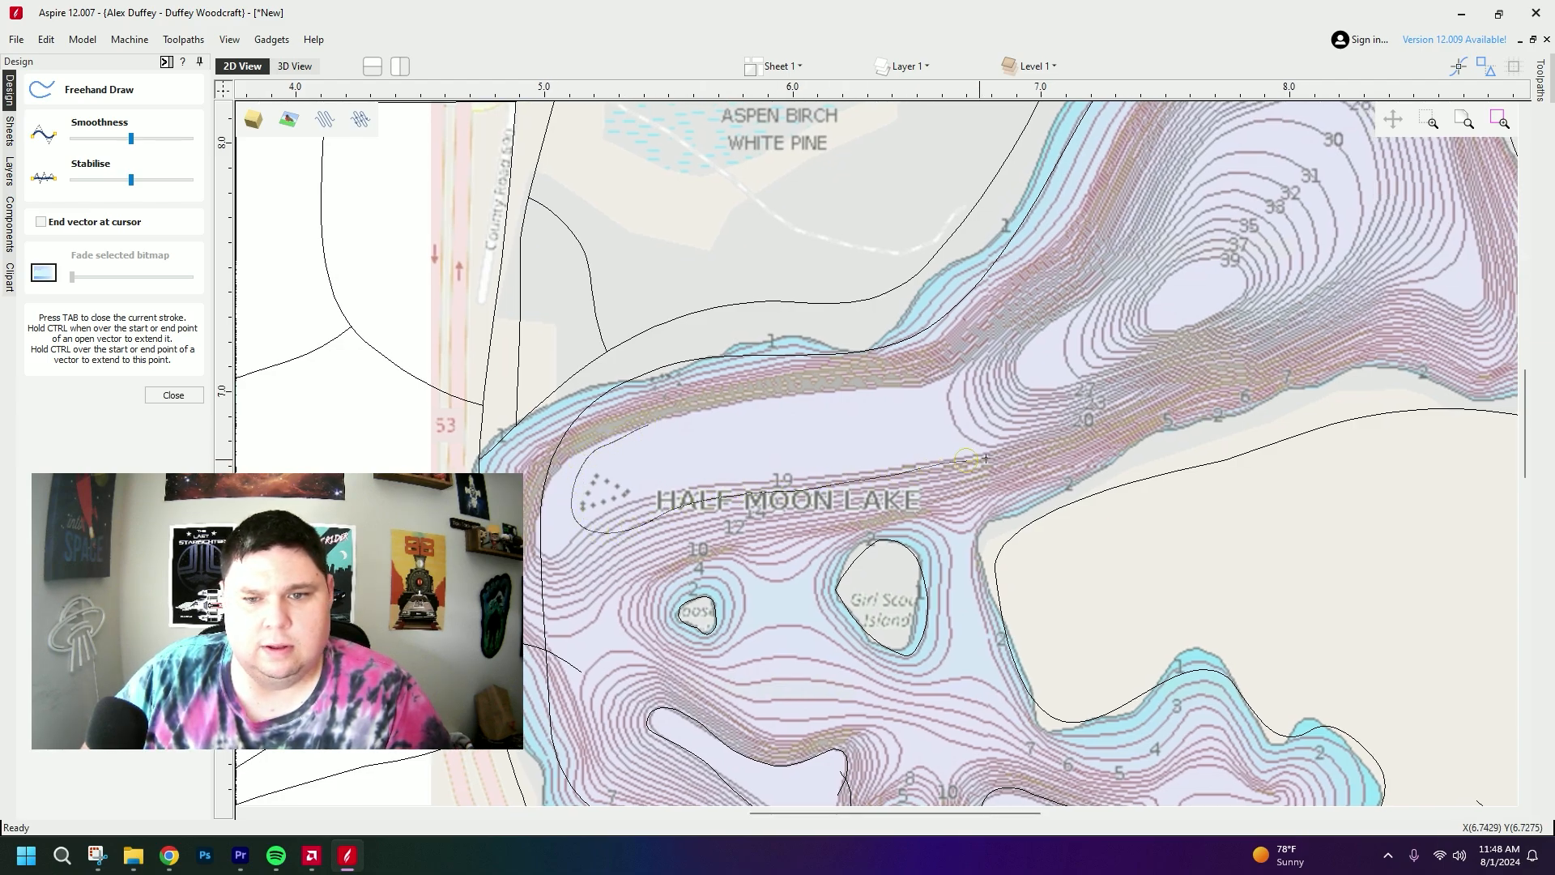
left_click_drag(1156, 389, 1248, 355)
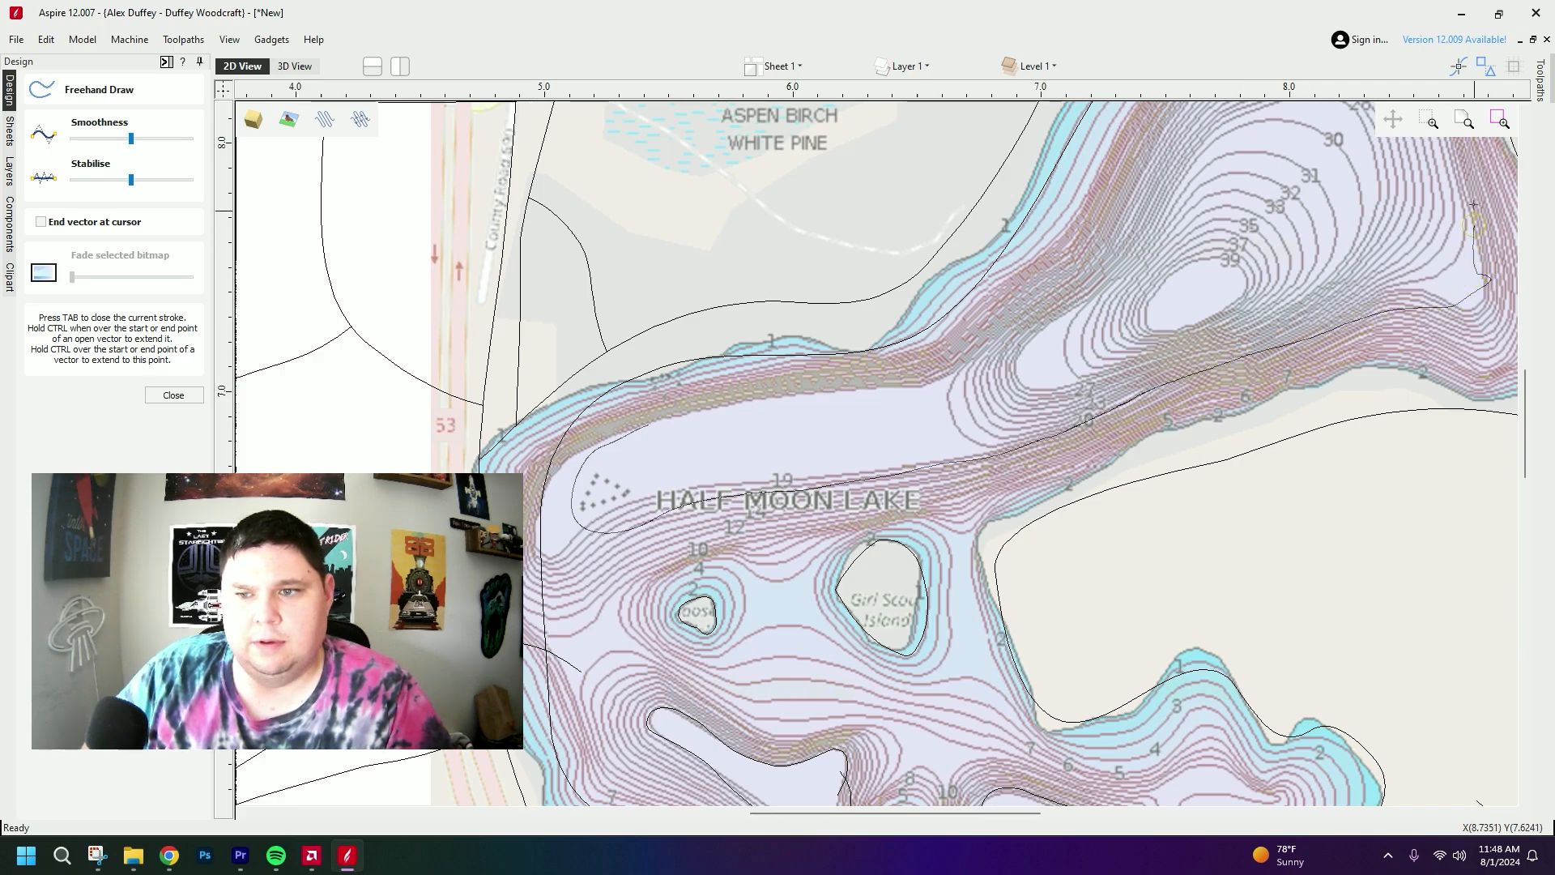
left_click_drag(1457, 157, 1453, 169)
scroll(1452, 173, "down", 1)
middle_click_drag(1452, 174, 1335, 274)
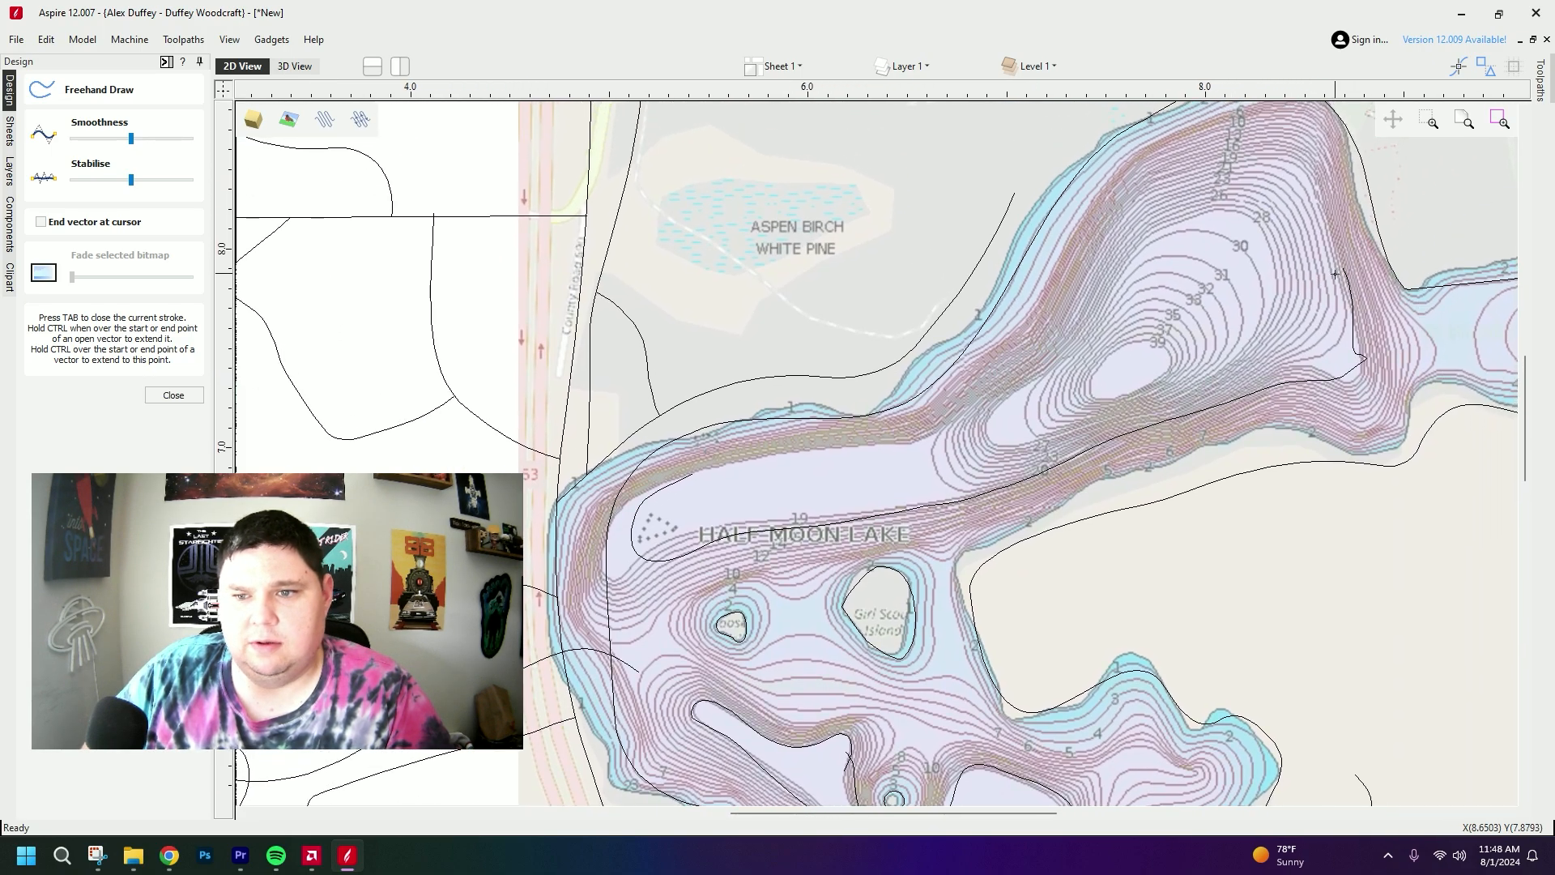
left_click(173, 395)
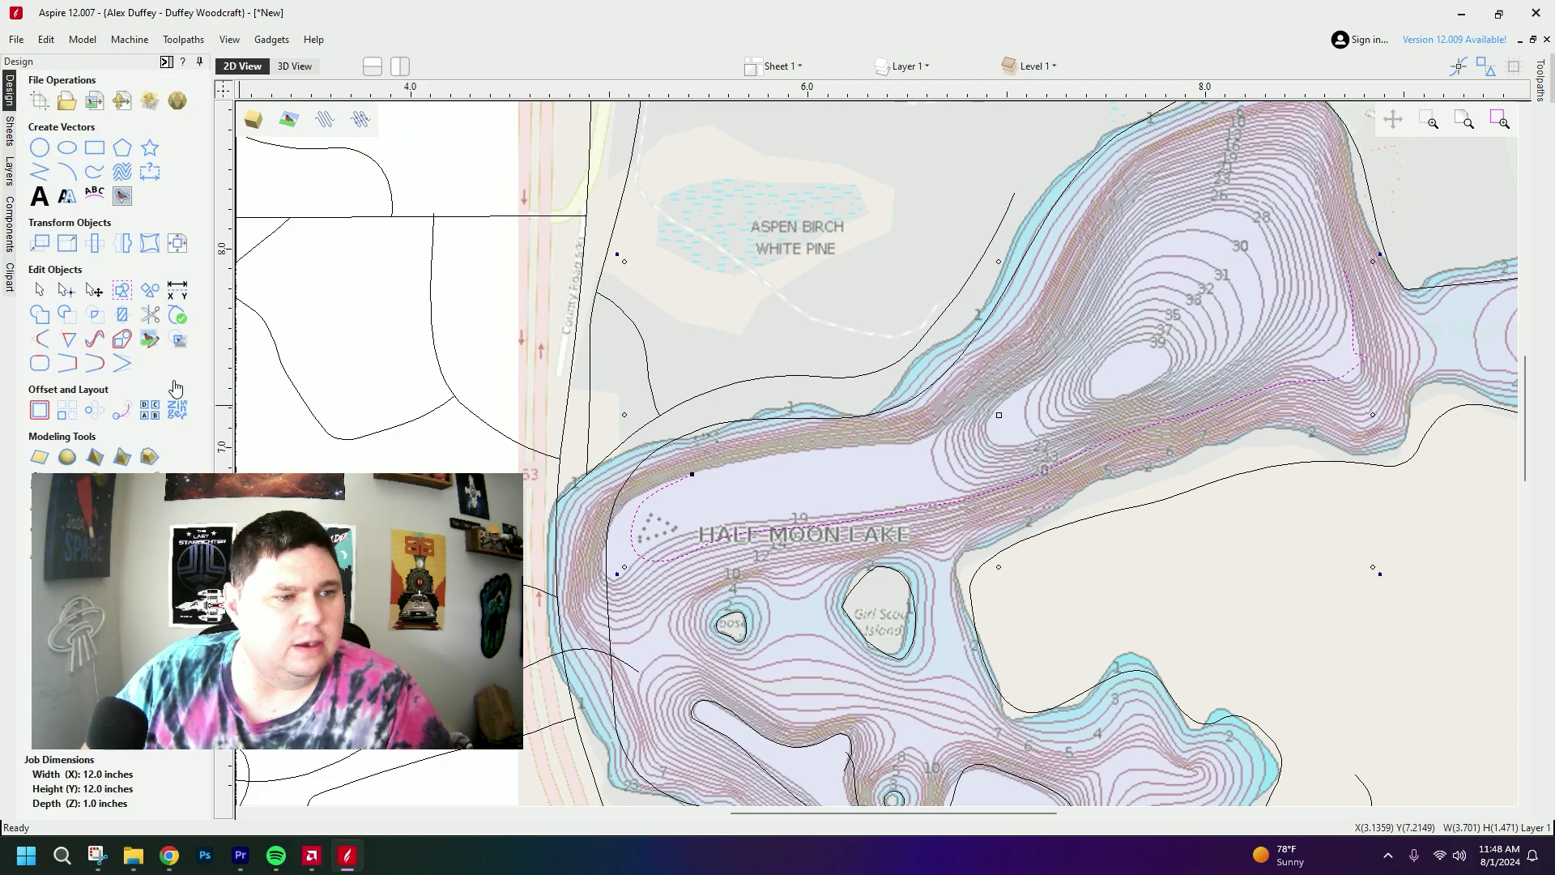
- Complete the northern basin's contour with a second freehand stroke along its eastern and northern edges back to the first stroke's western start
left_click(94, 172)
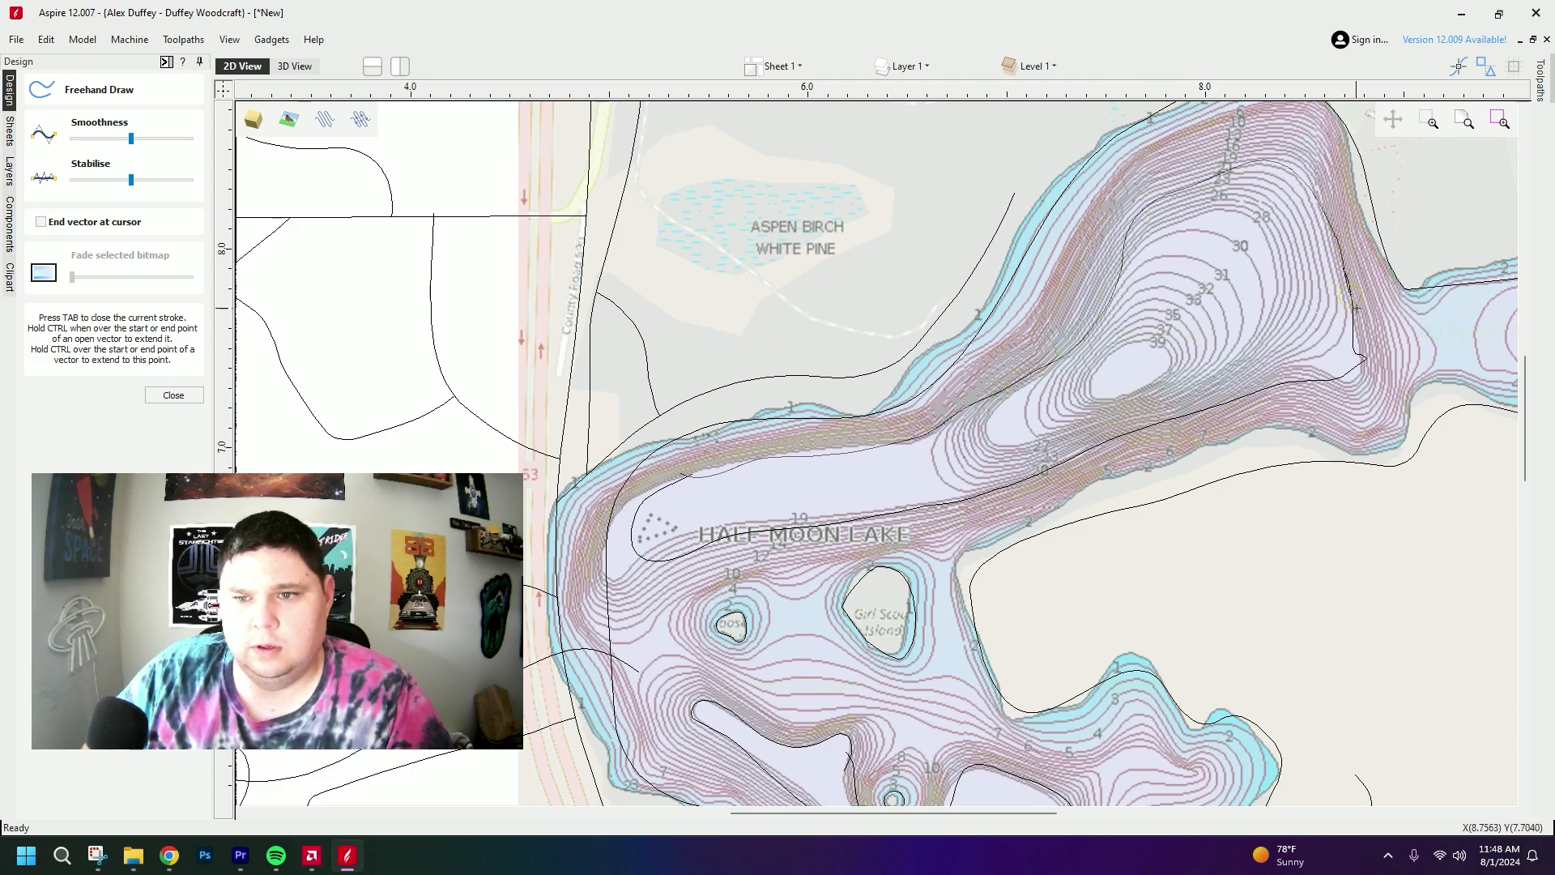
left_click_drag(1332, 390, 1330, 391)
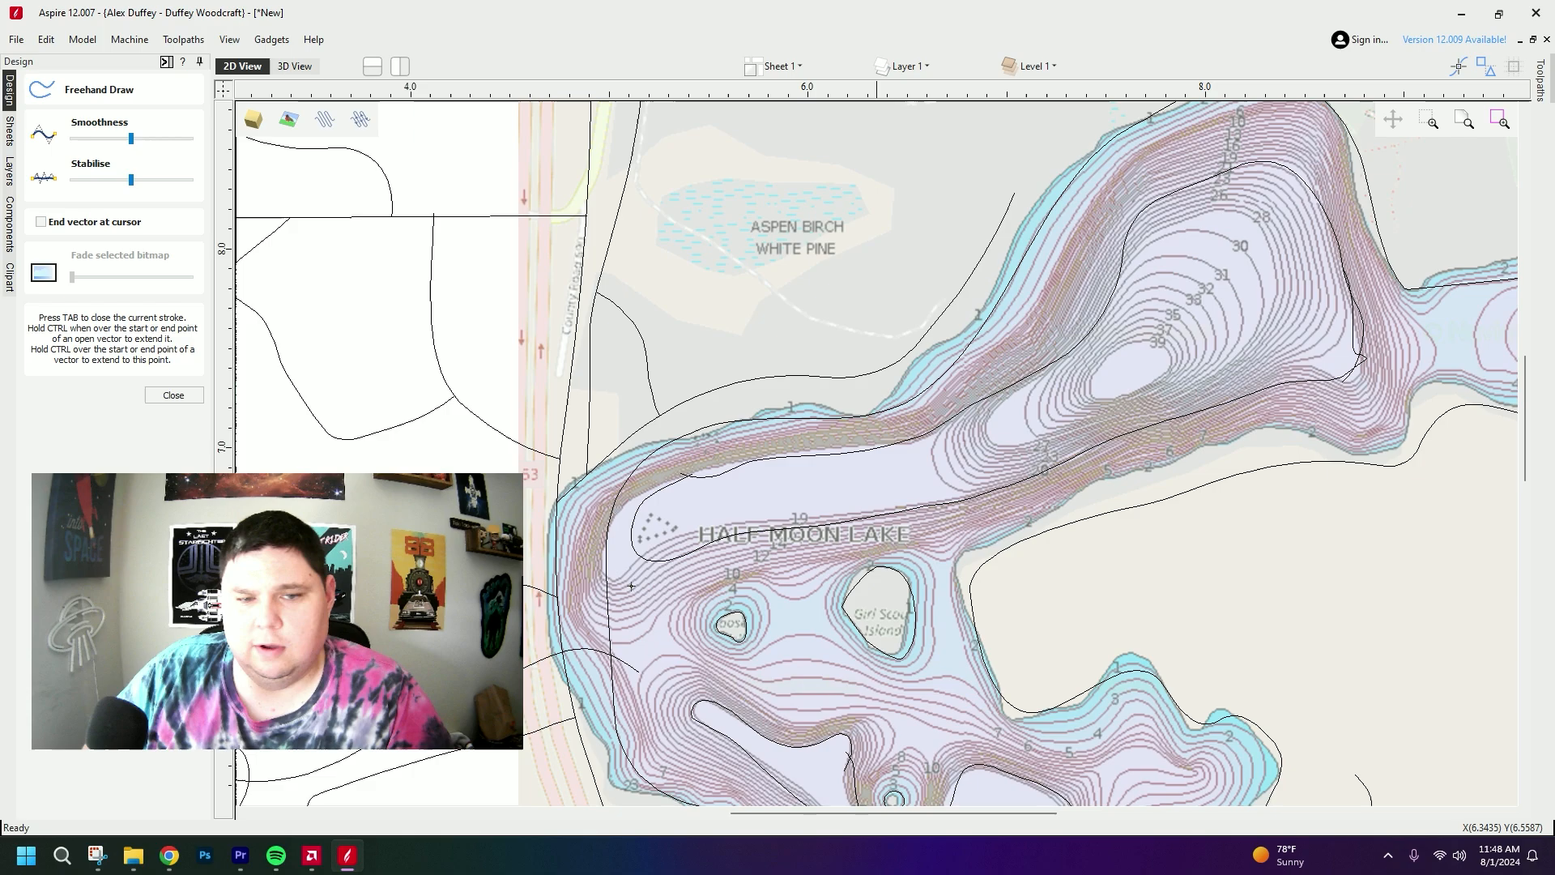
left_click(159, 409)
left_click(158, 390)
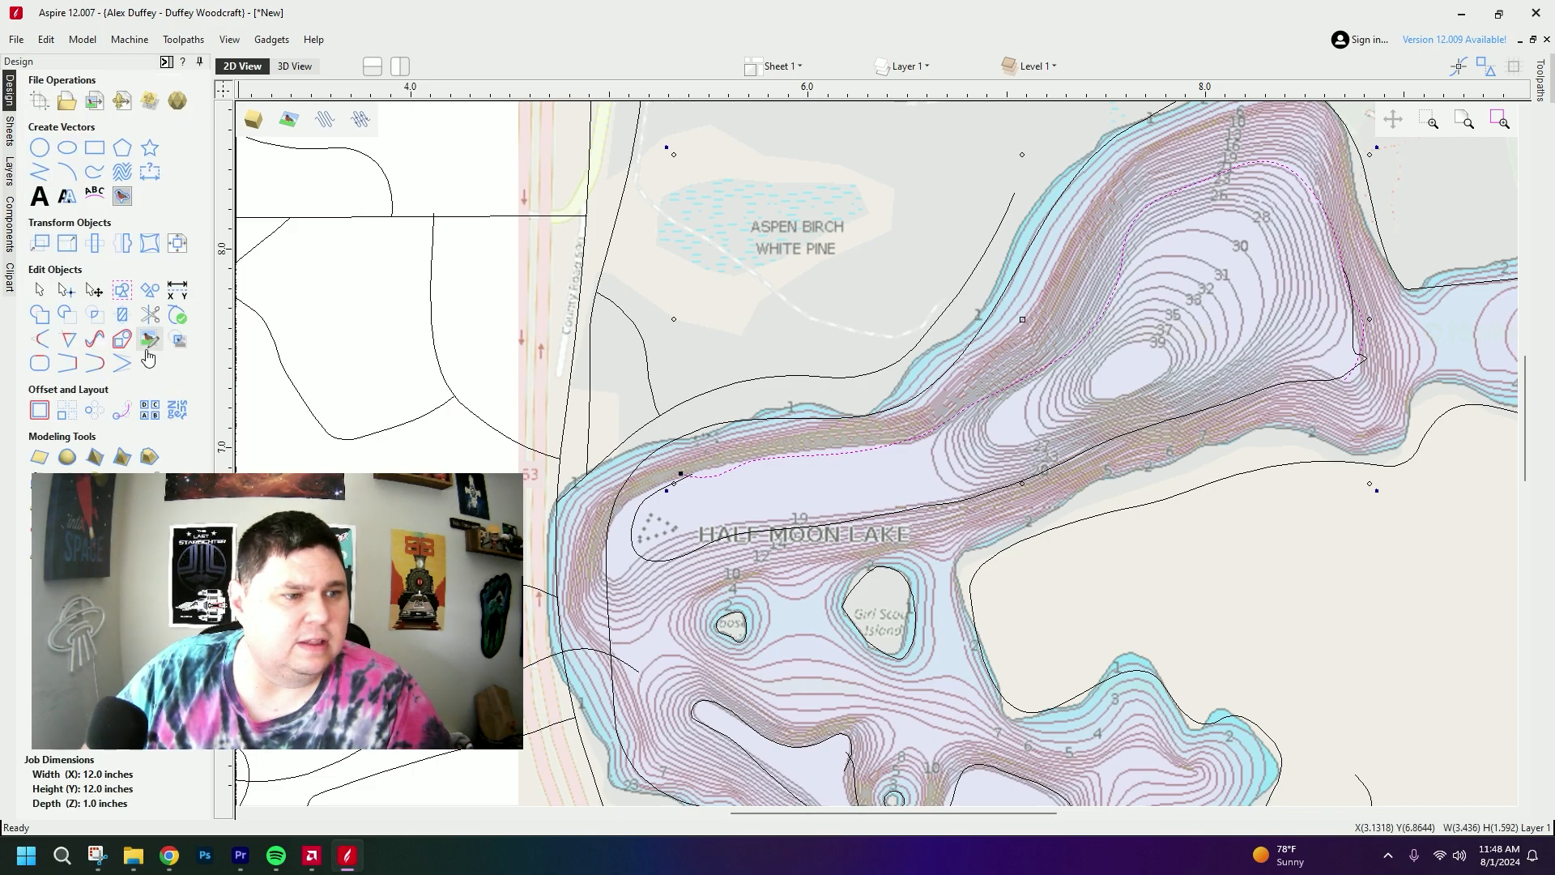
- Trim the overlapping line end where the two northern basin strokes meet near the lake's western end
left_click(151, 328)
scroll(694, 547, "up", 4)
left_click(685, 370)
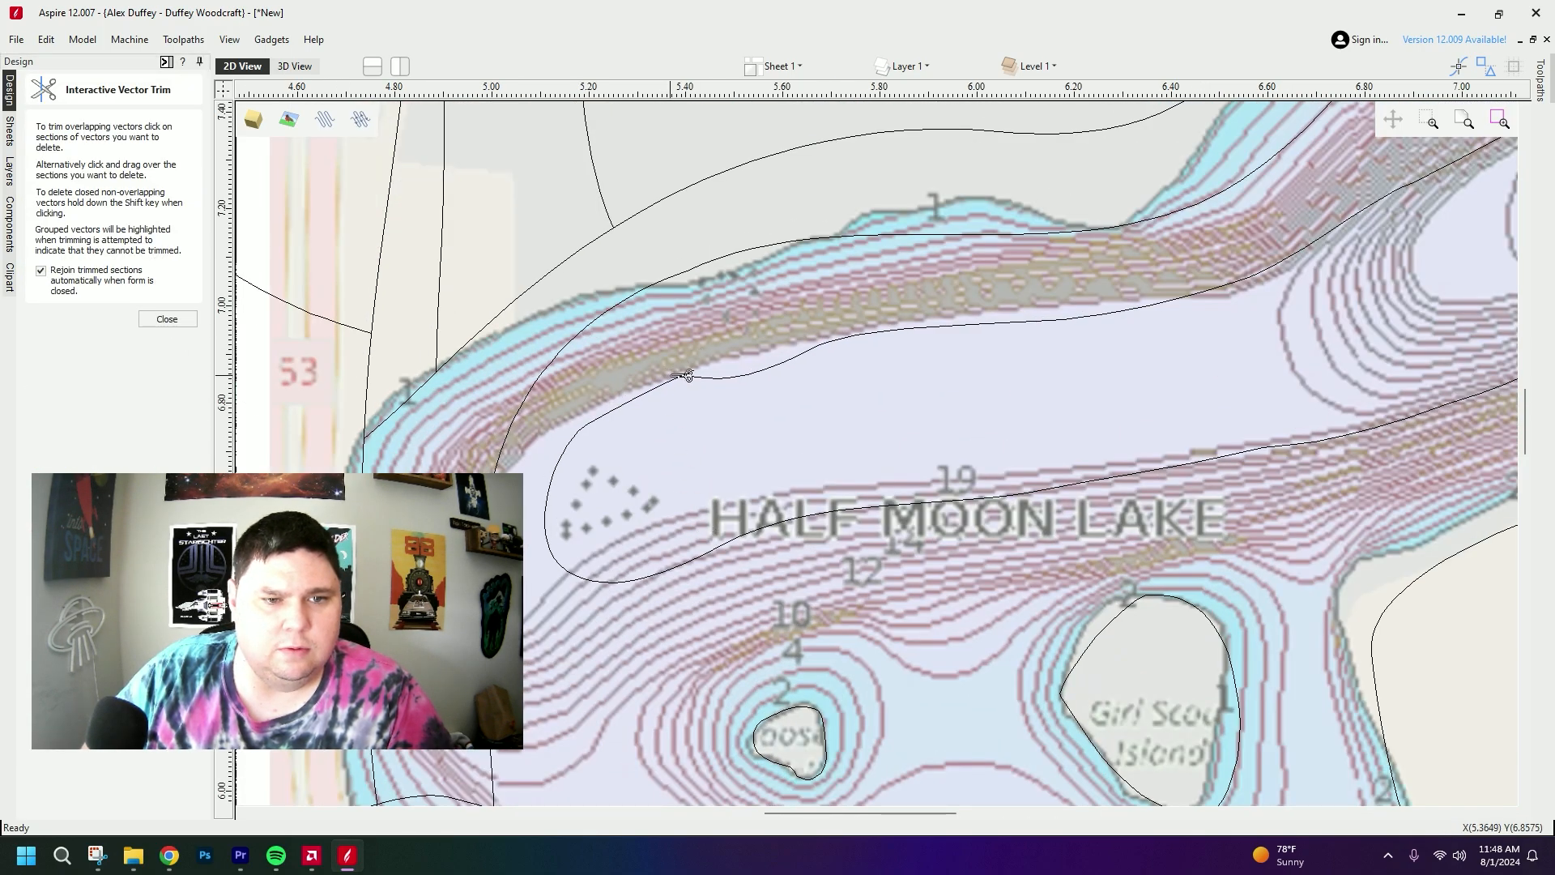
scroll(692, 367, "up", 4)
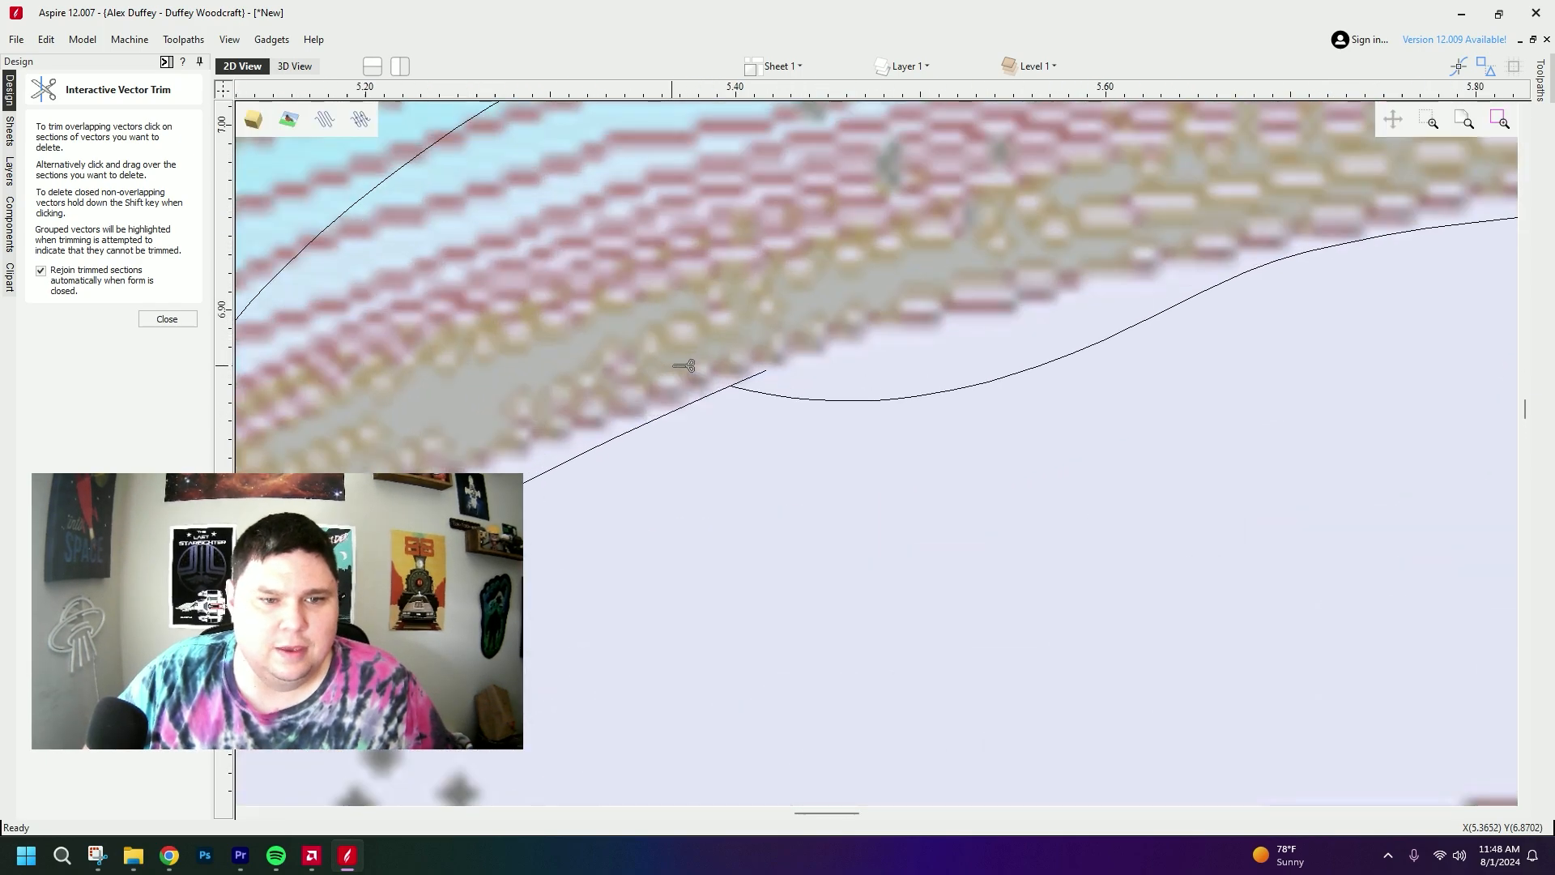
scroll(781, 406, "down", 2)
scroll(937, 538, "down", 3)
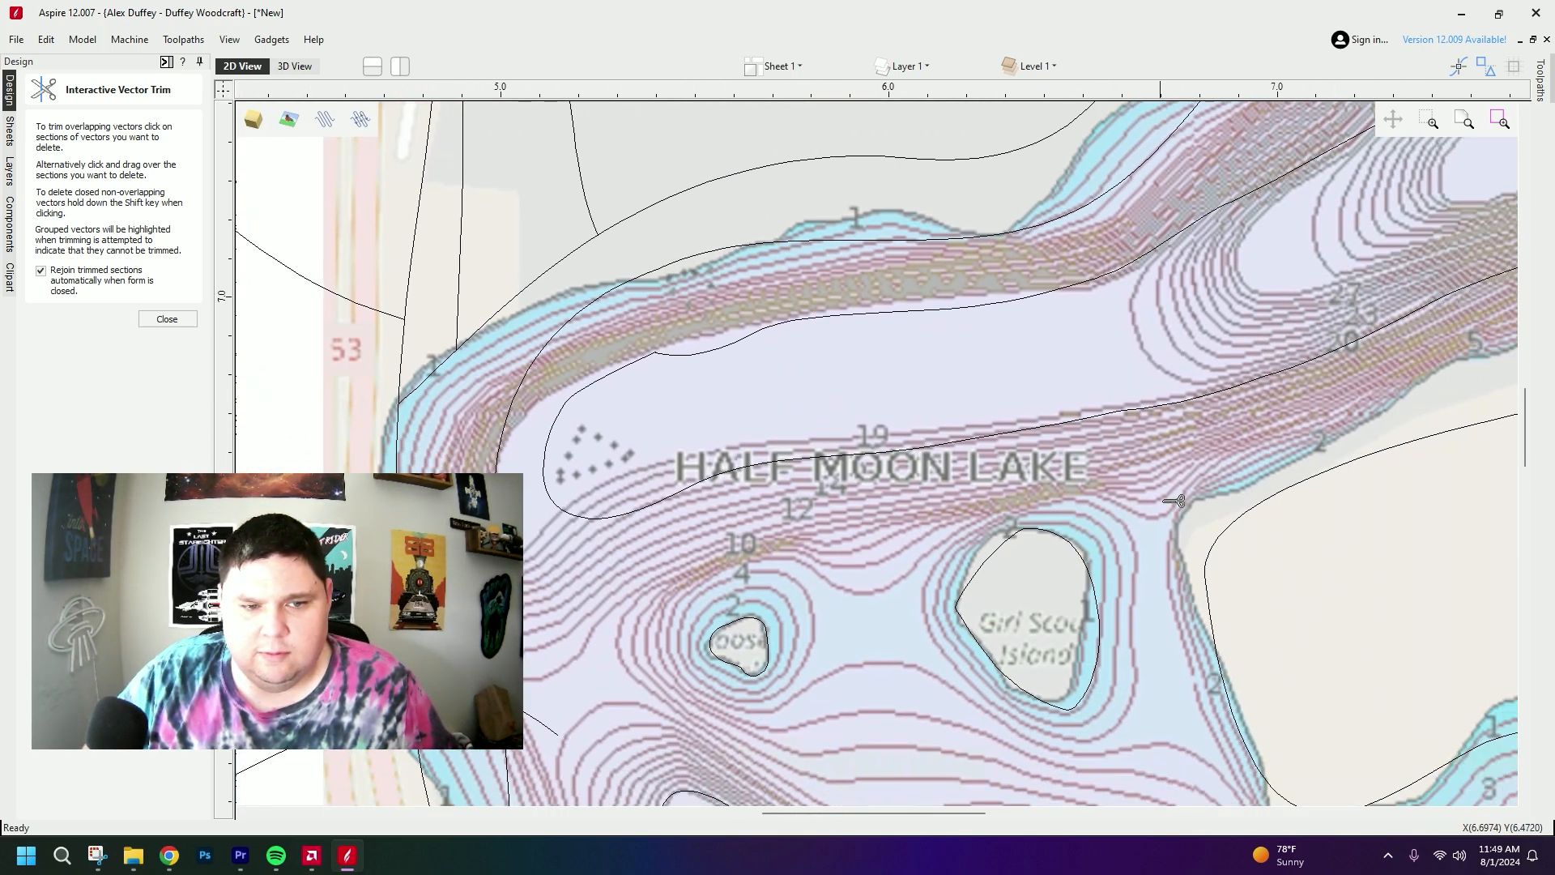
- Trim the overlapping line end on the southern basin's contour, just west of the tiny round island
middle_click_drag(1153, 507, 1154, 276)
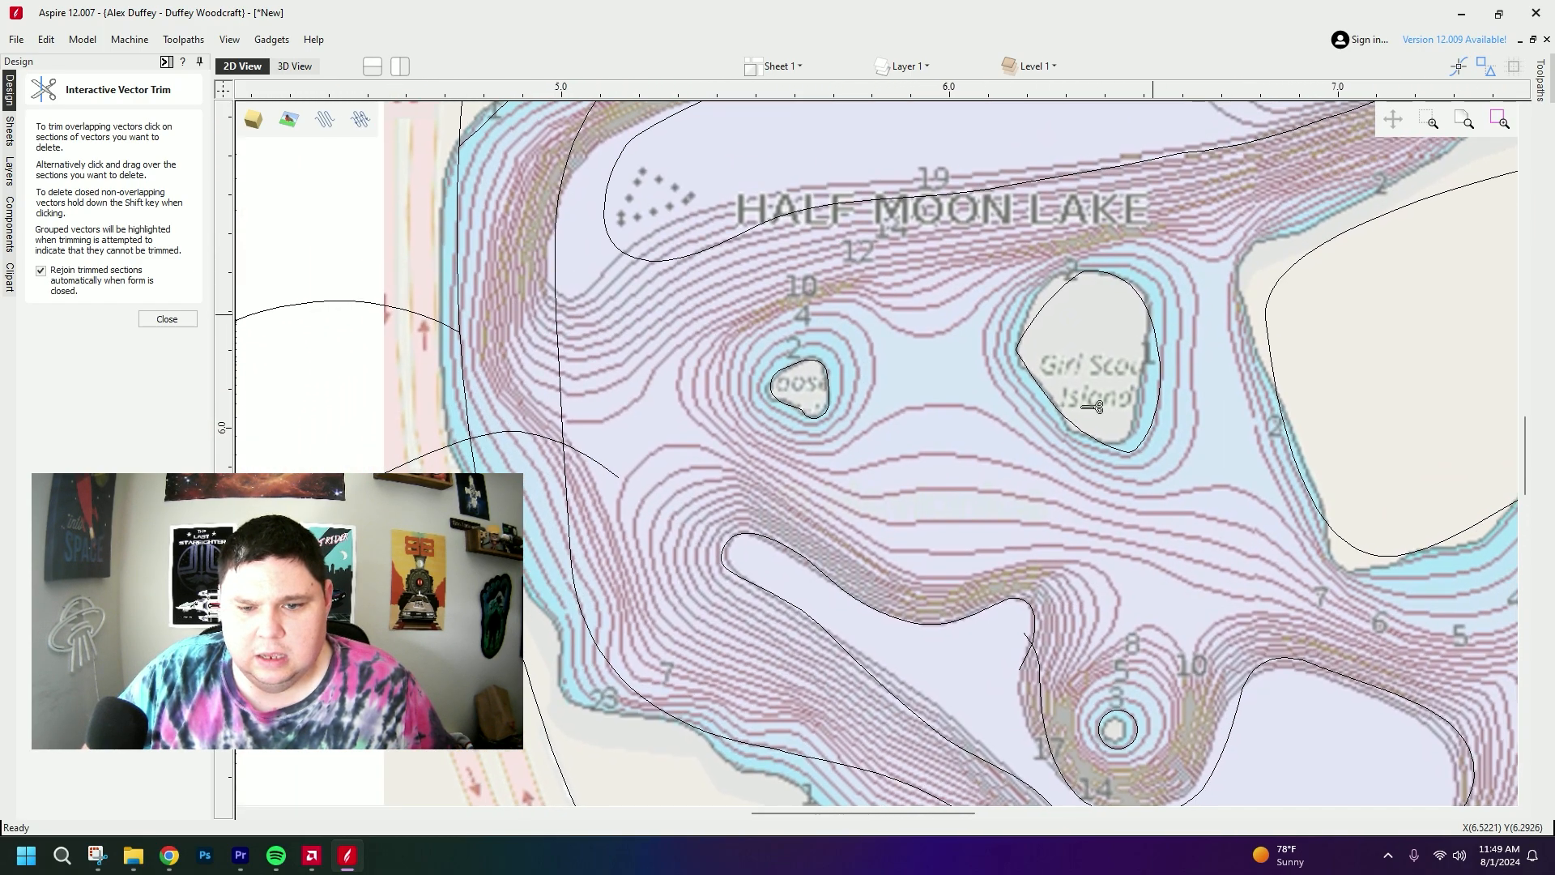
scroll(1111, 642, "up", 4)
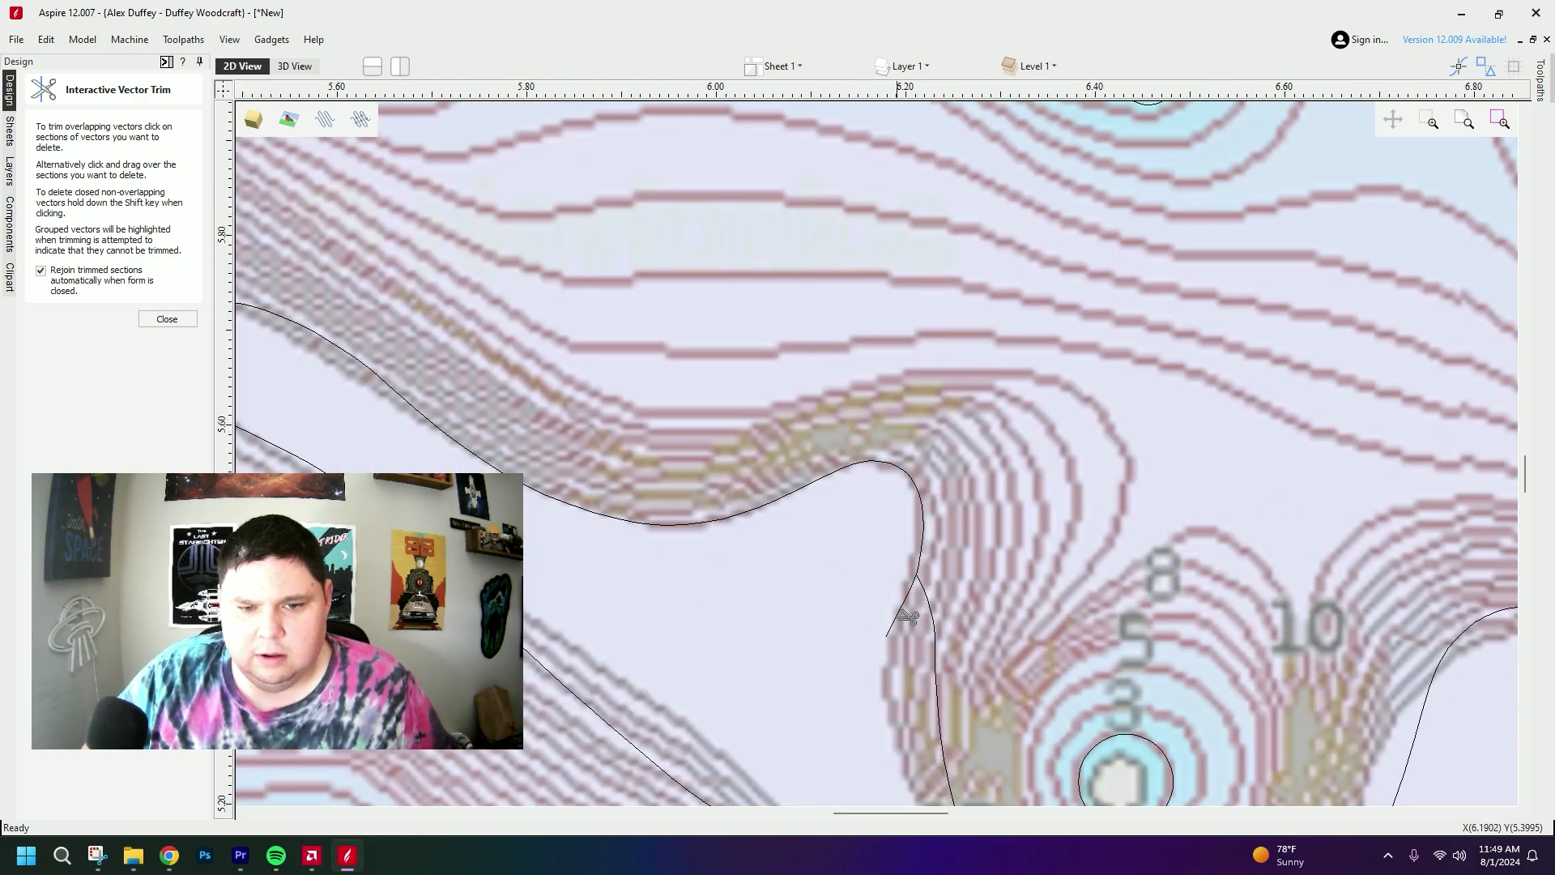
scroll(908, 617, "down", 5)
- Trim the overlapping stroke ends on the northern basin contour's eastern side and rejoin the trimmed sections
scroll(1031, 410, "up", 2)
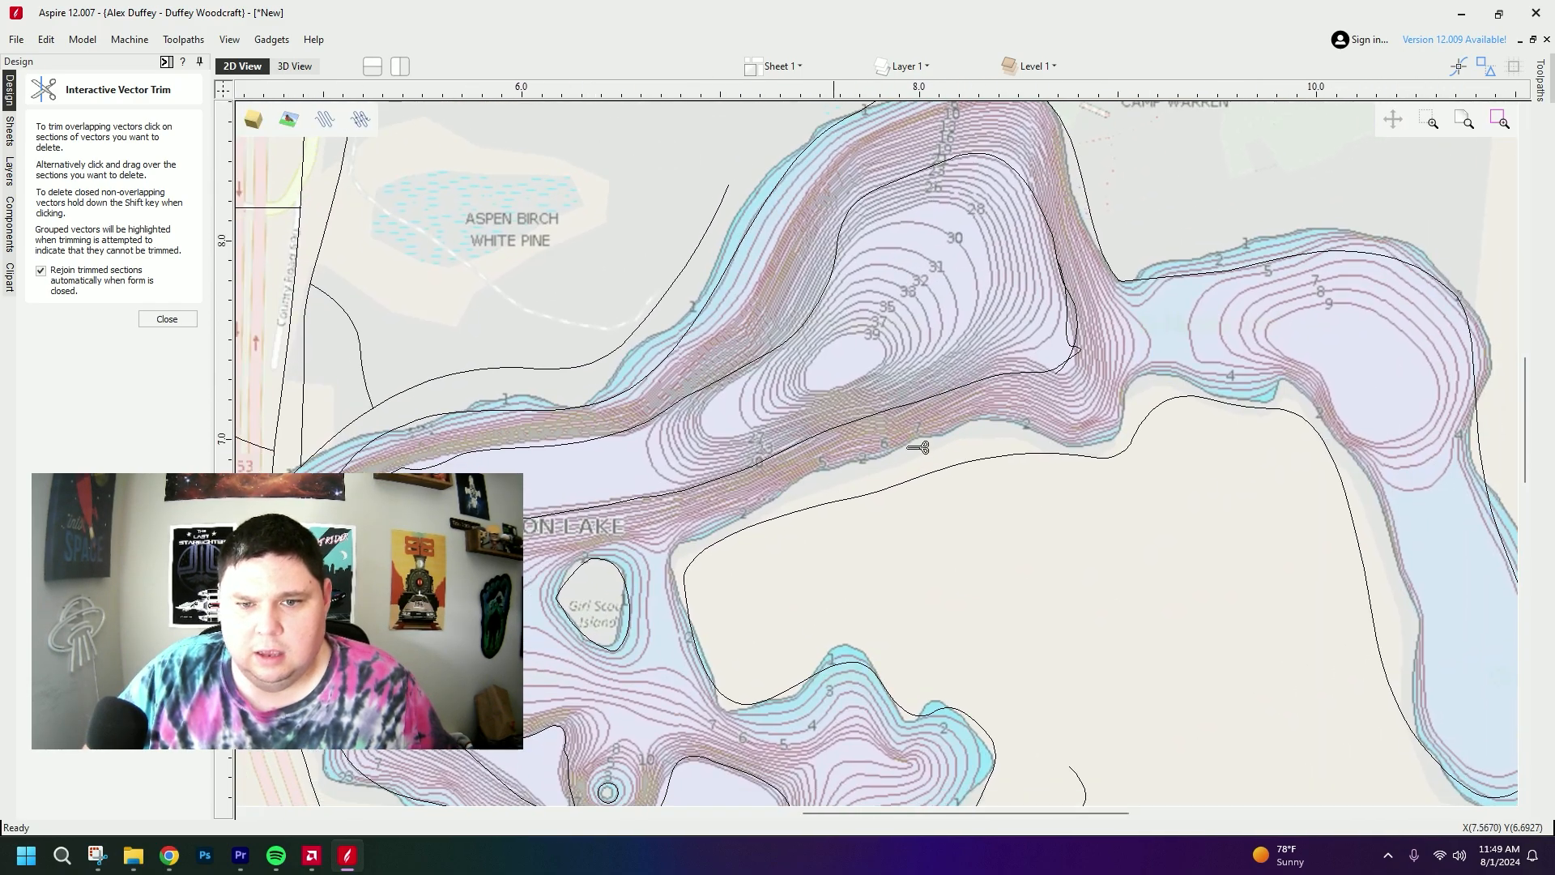
scroll(1009, 387, "up", 3)
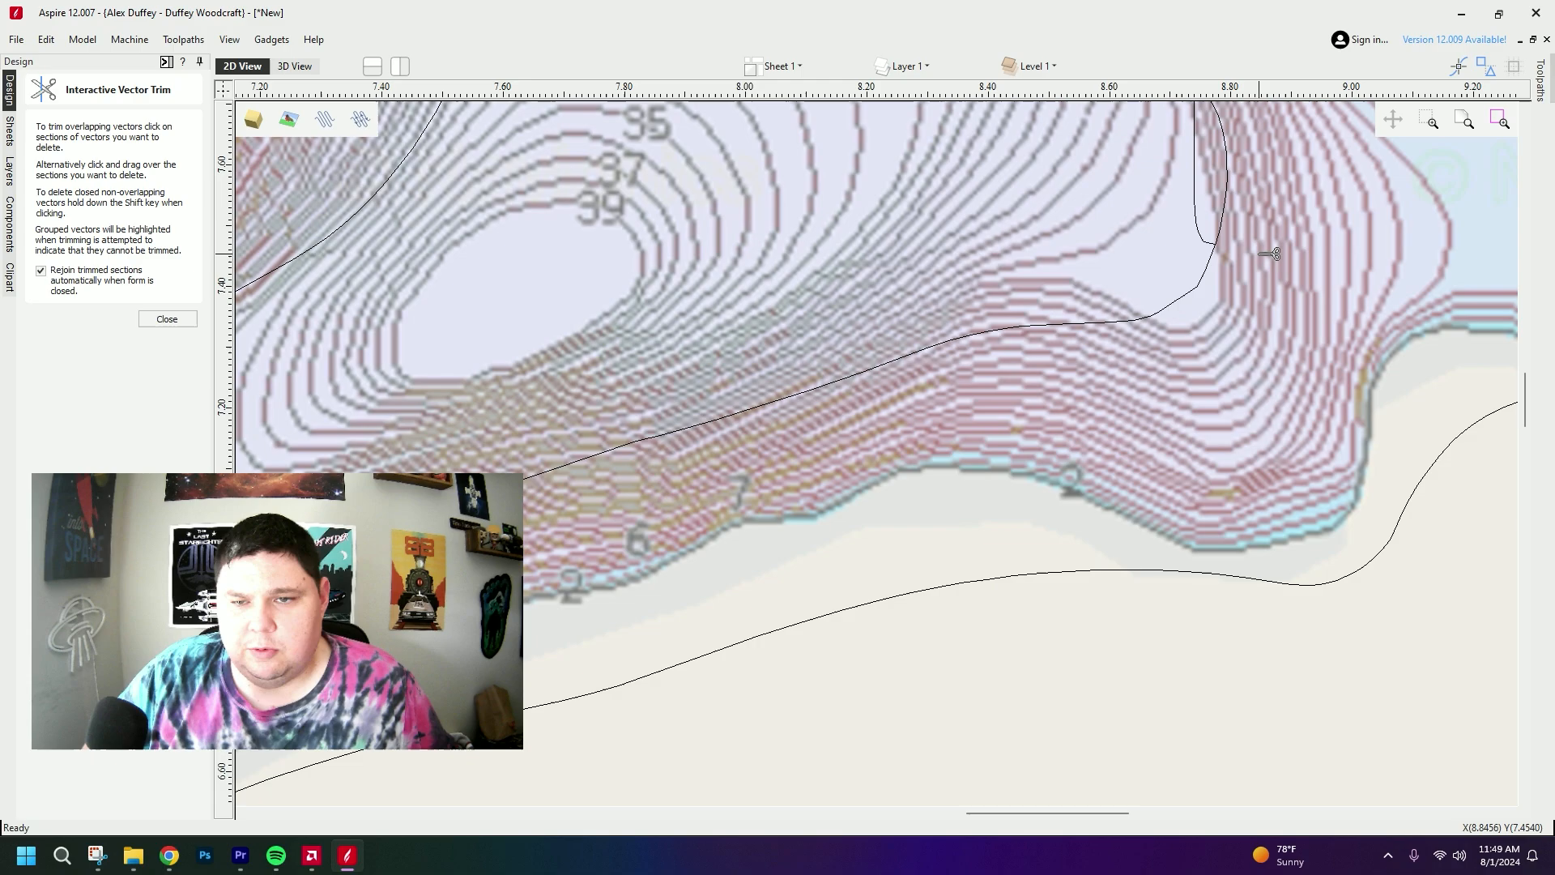
scroll(1207, 267, "down", 2)
left_click(1185, 387)
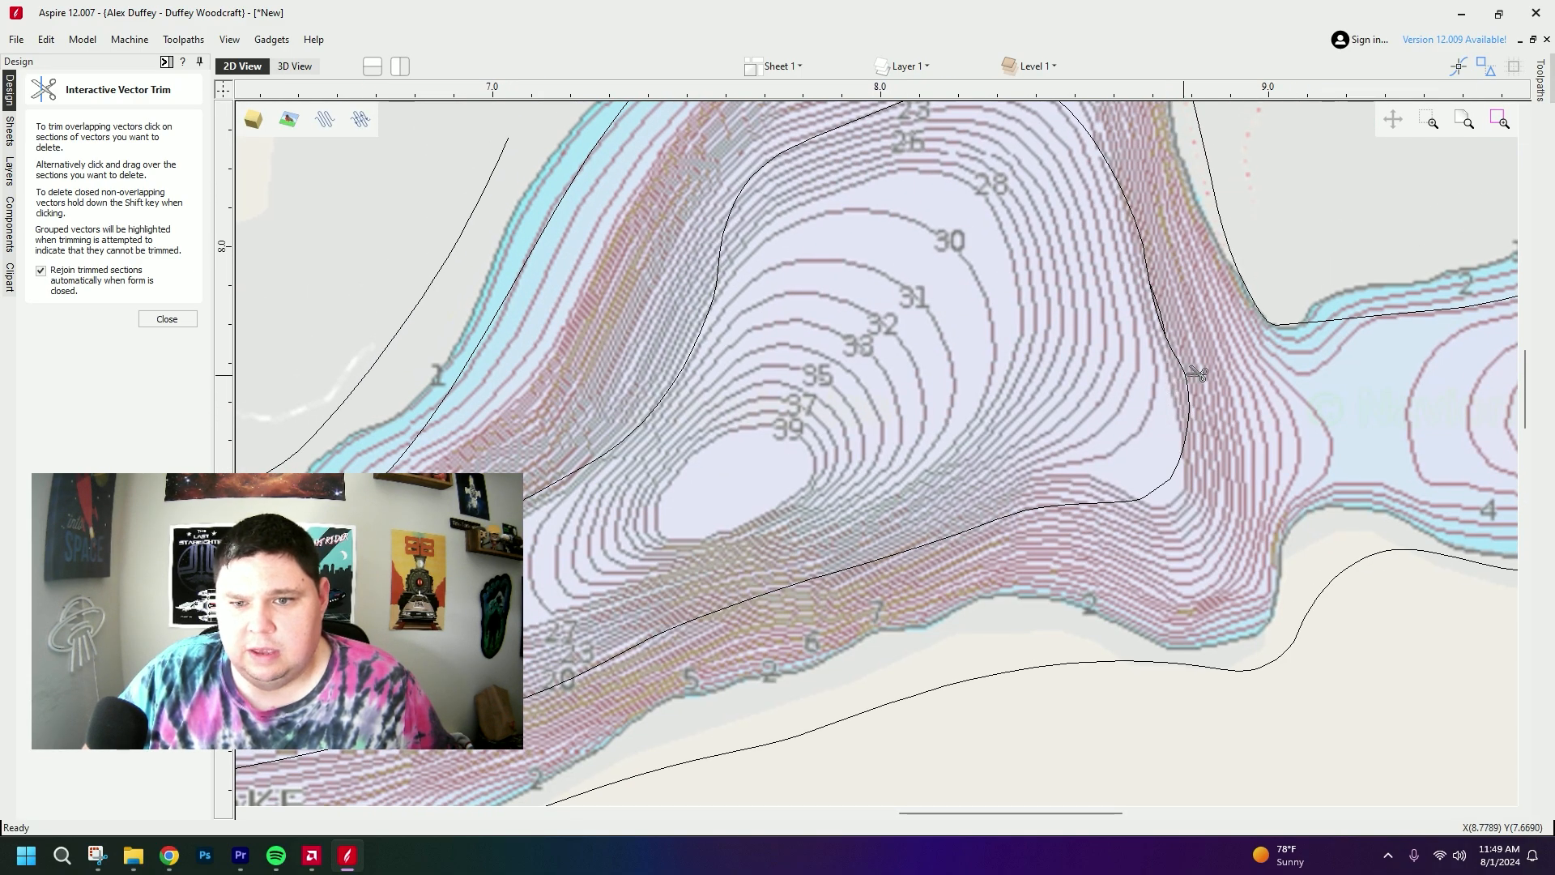
scroll(1172, 295, "up", 3)
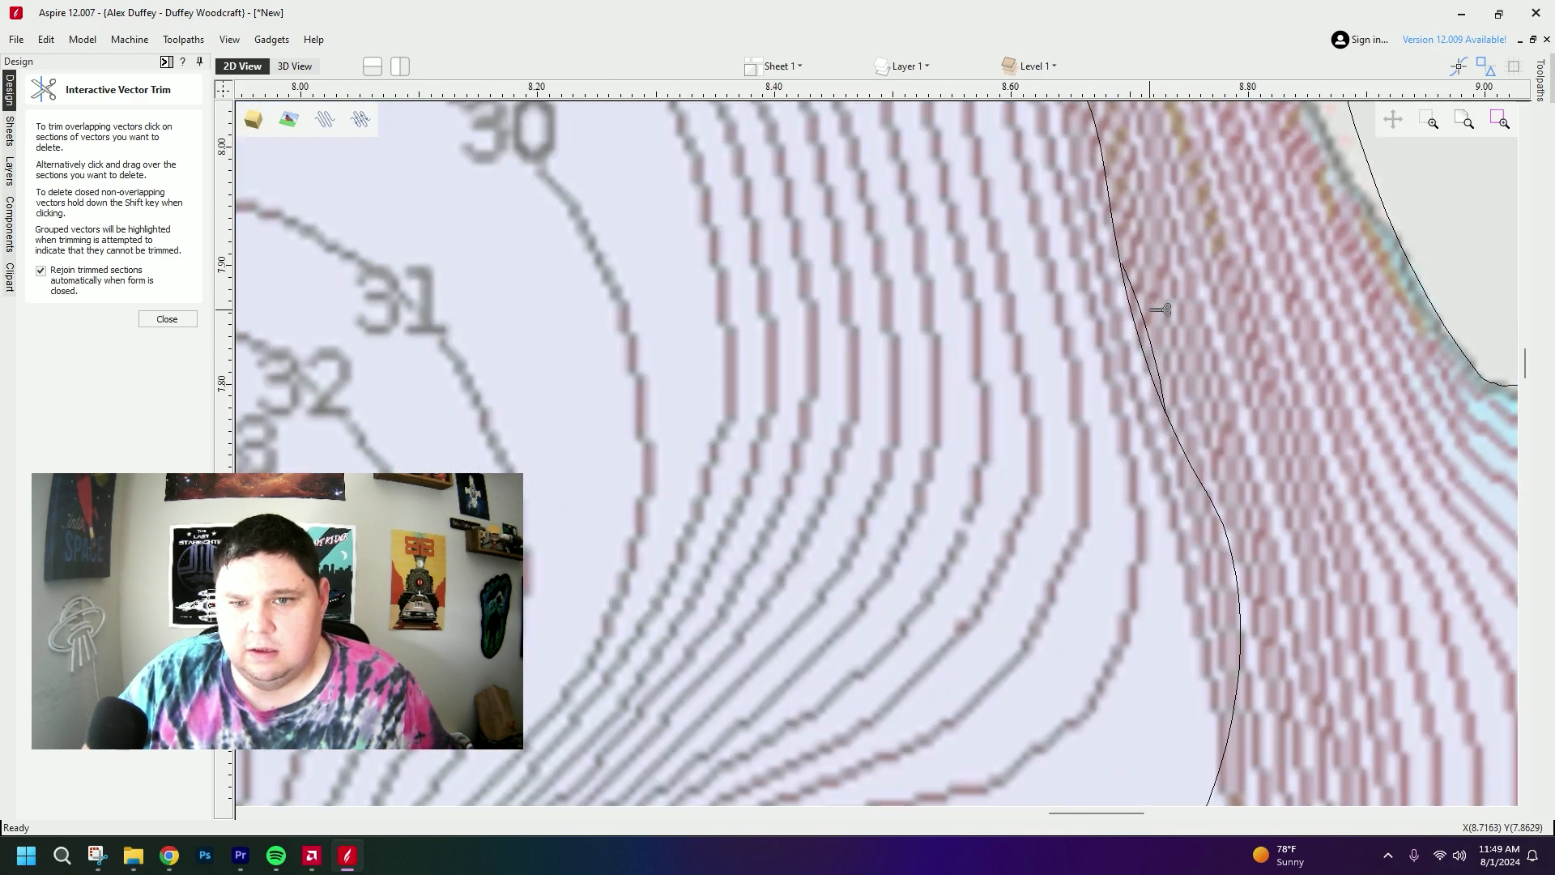
scroll(1162, 324, "down", 5)
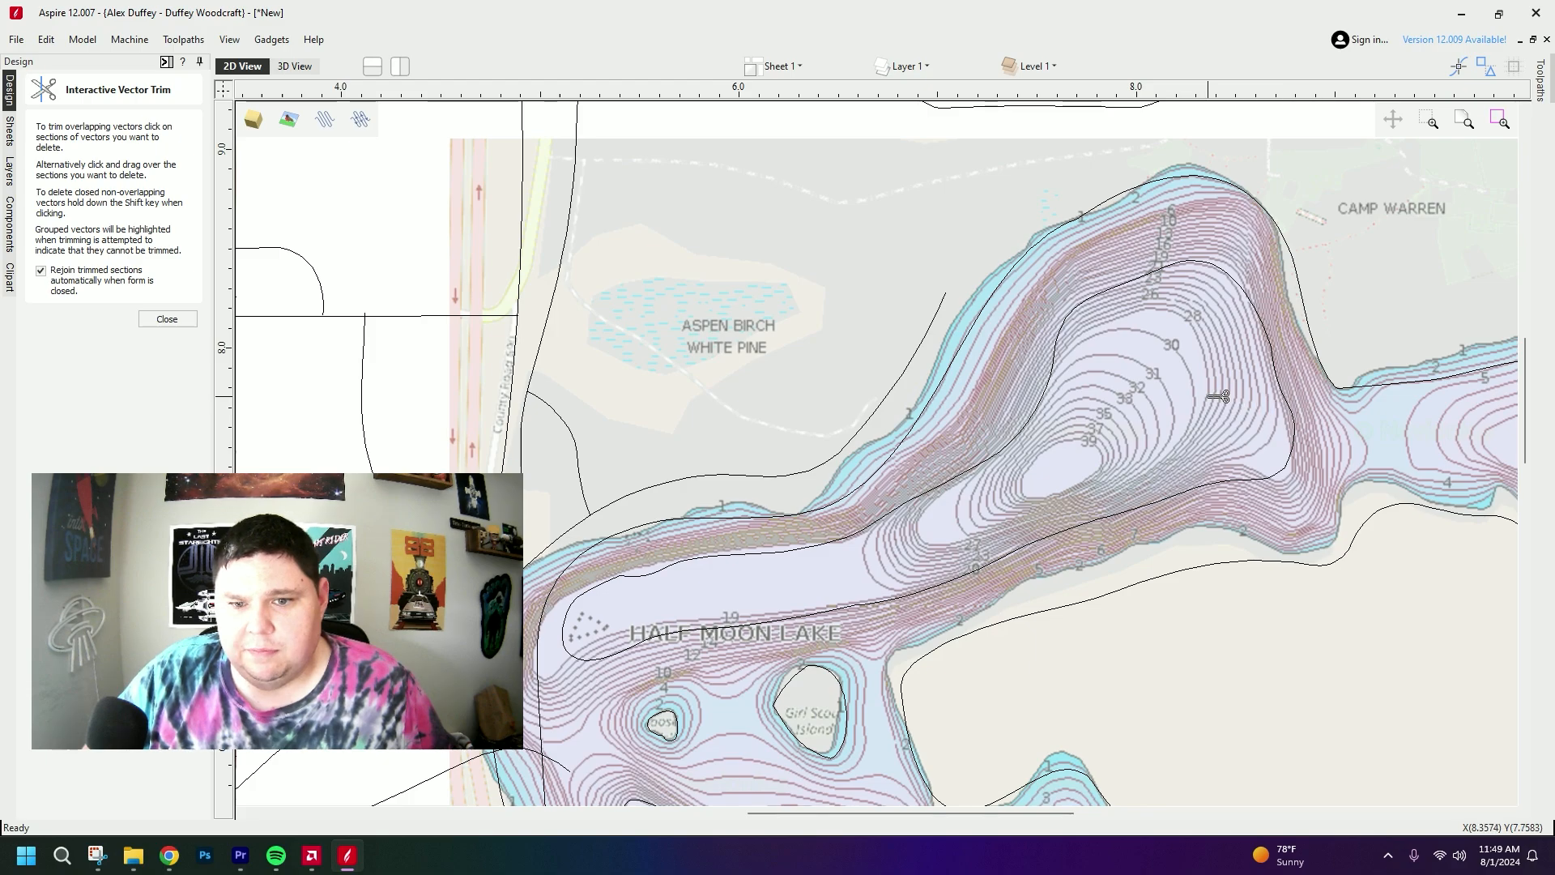
middle_click_drag(1218, 396, 1062, 275)
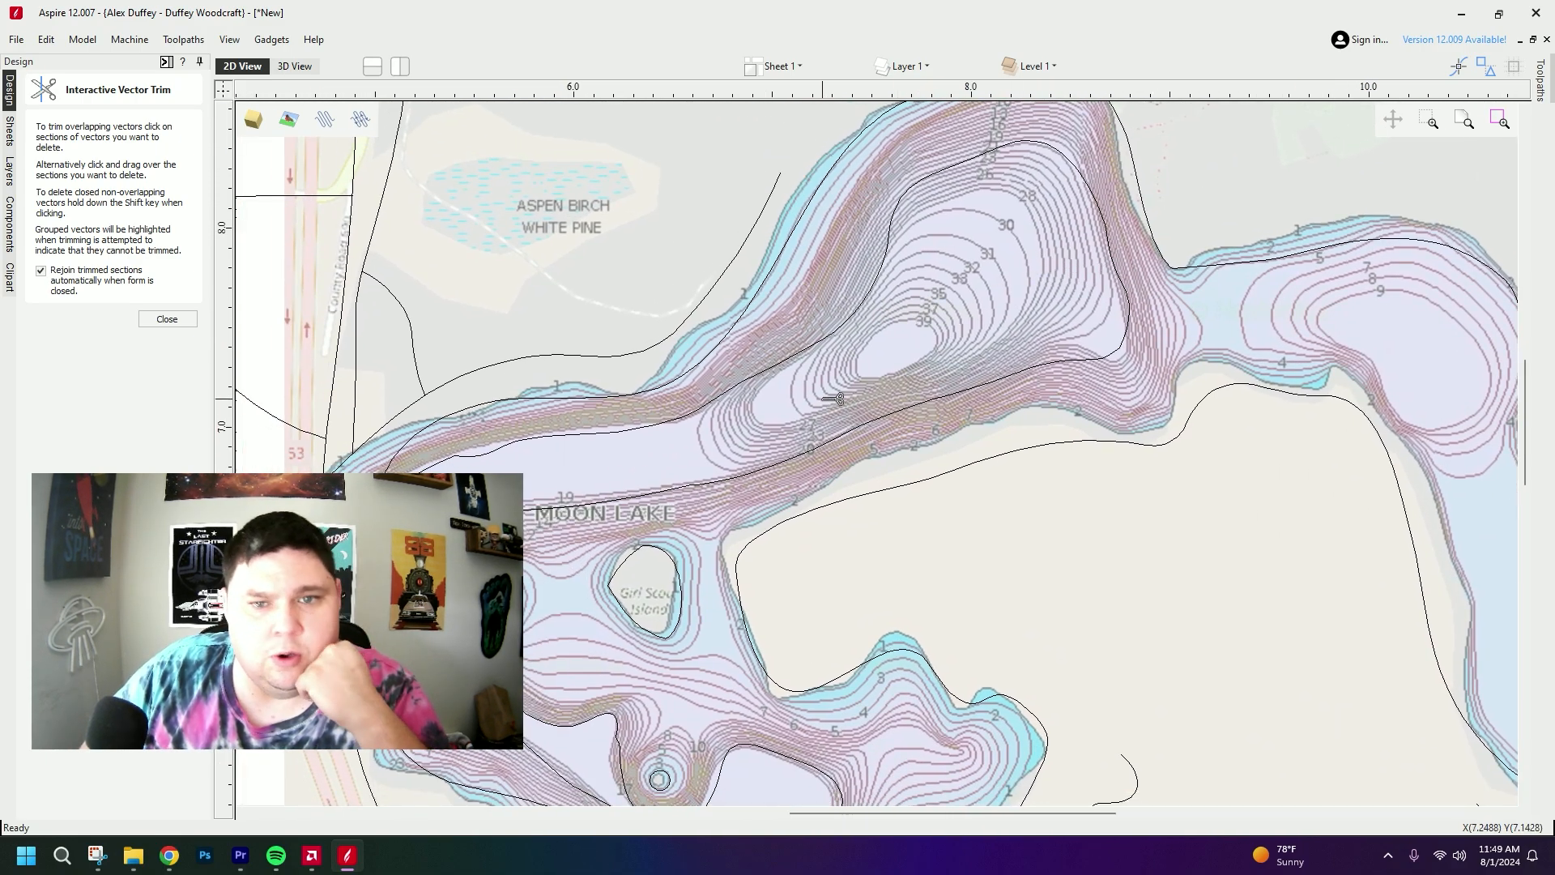
left_click(170, 320)
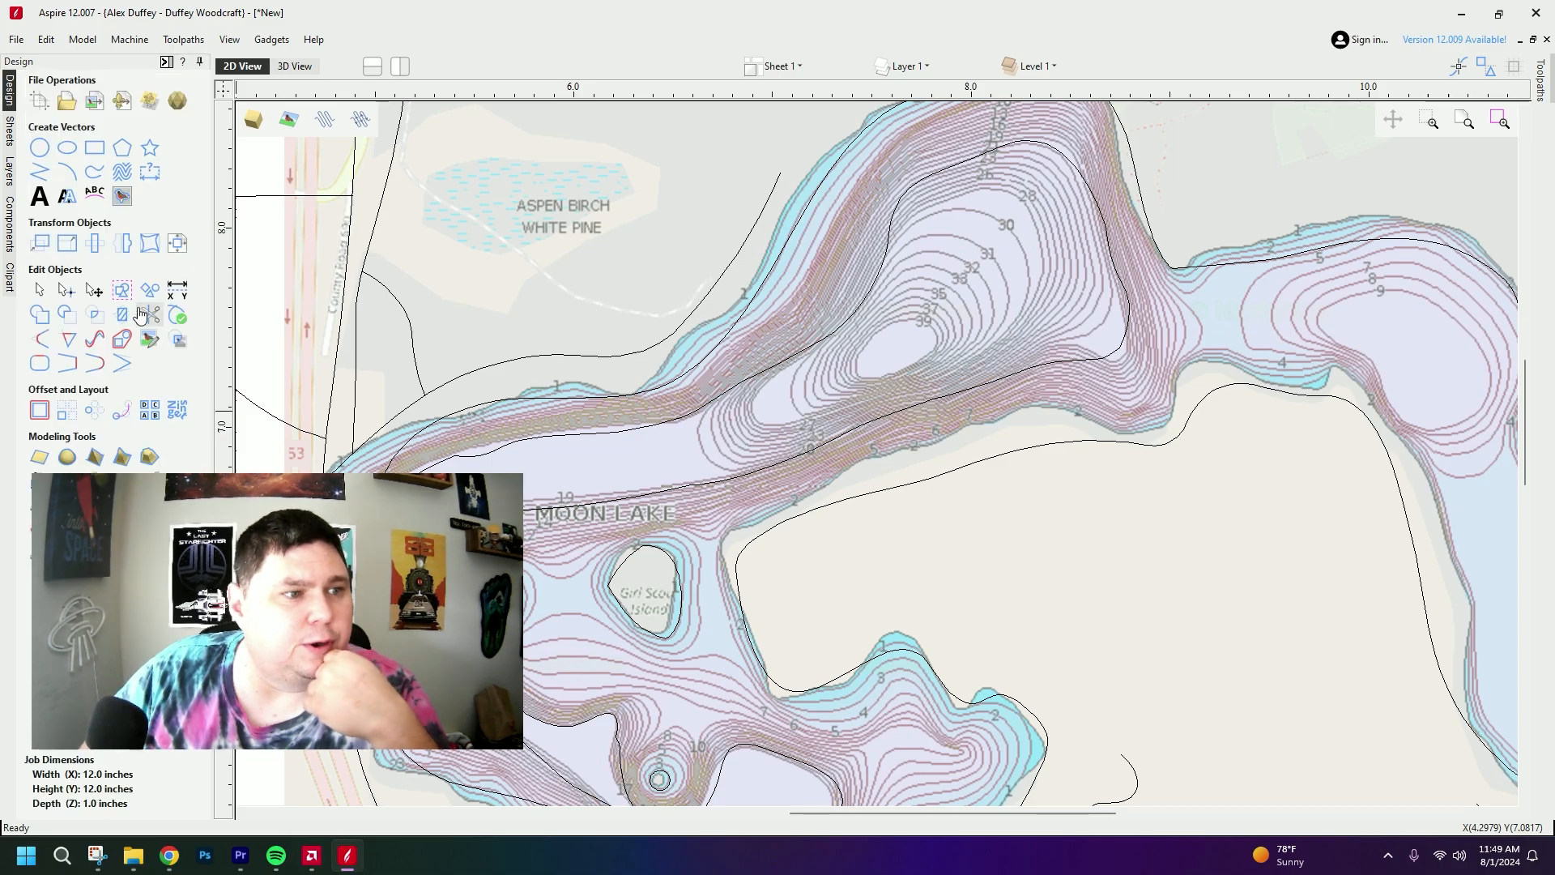
- Undo the misdrawn stroke and trace the northern basin's depth contour beside the 30 label as a freehand loop
left_click(69, 173)
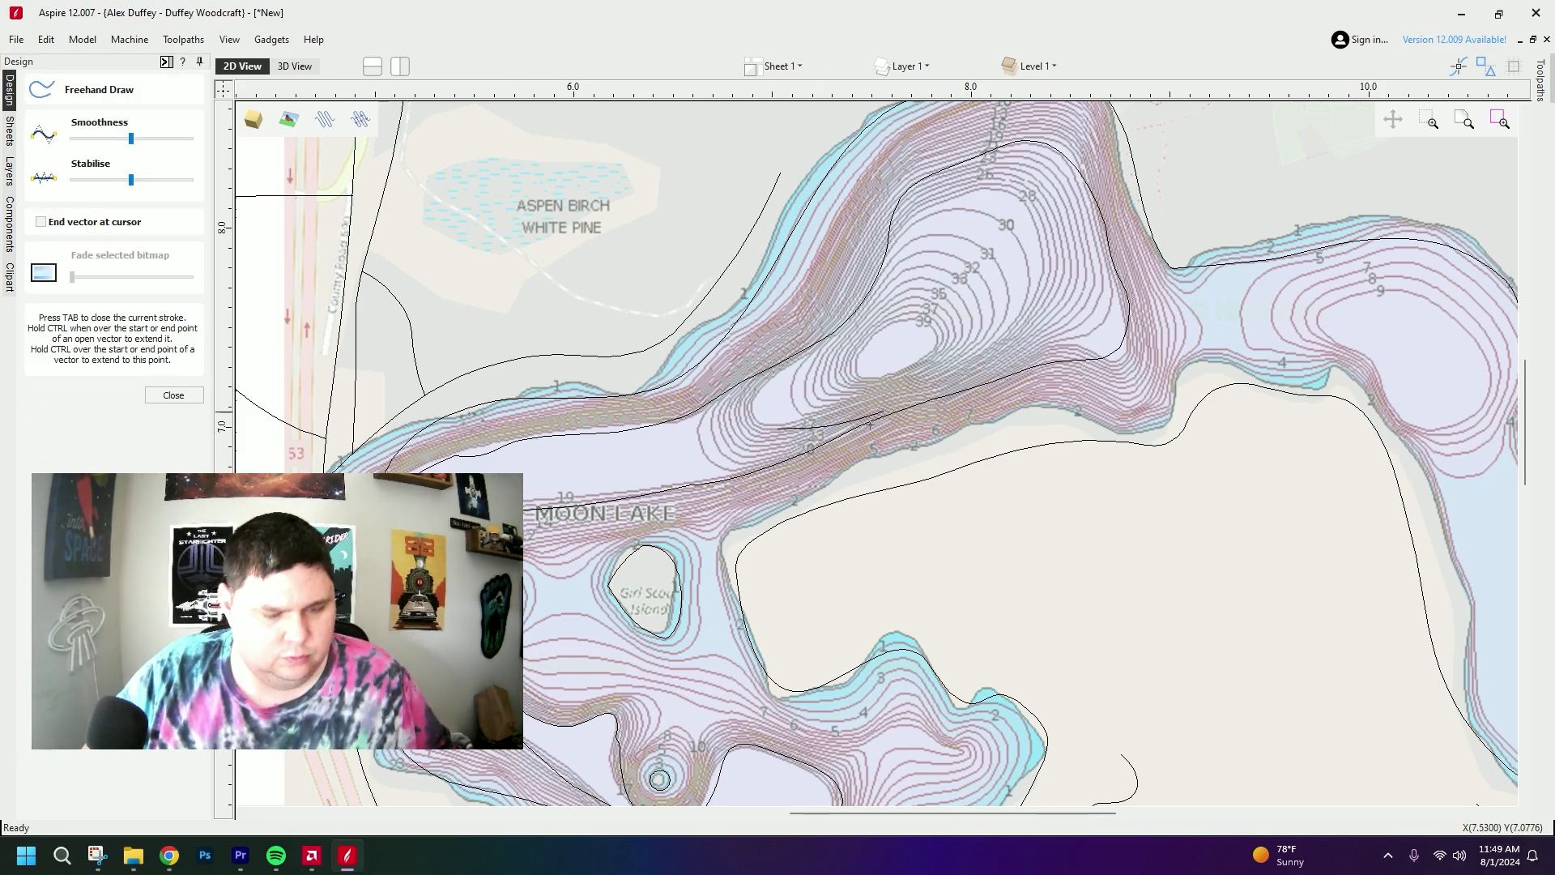
key("ctrl+z")
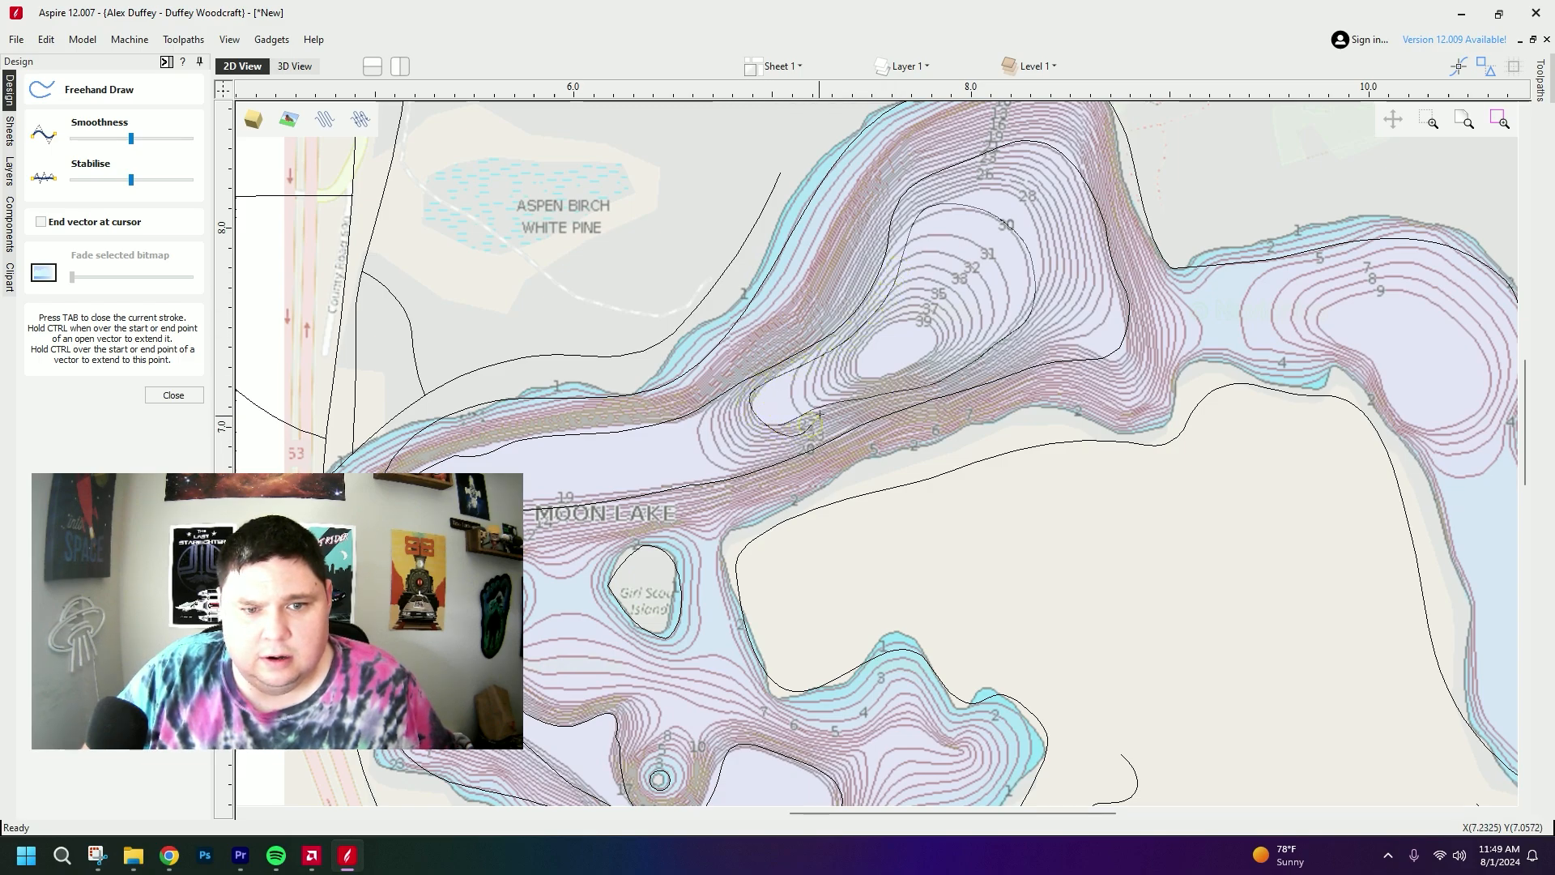
left_click_drag(845, 395, 877, 385)
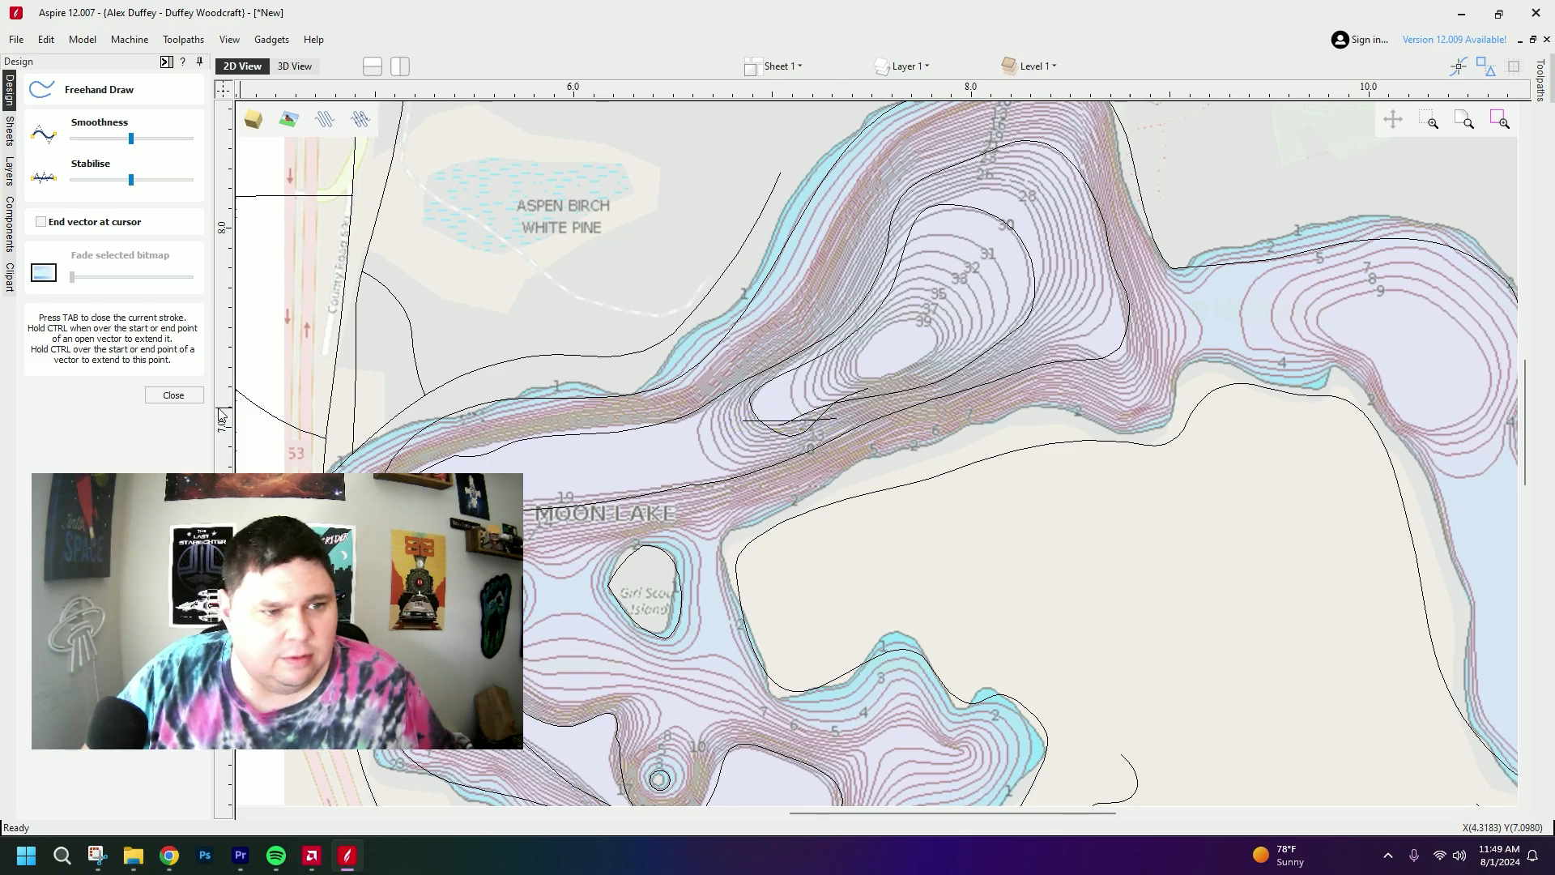
left_click(173, 395)
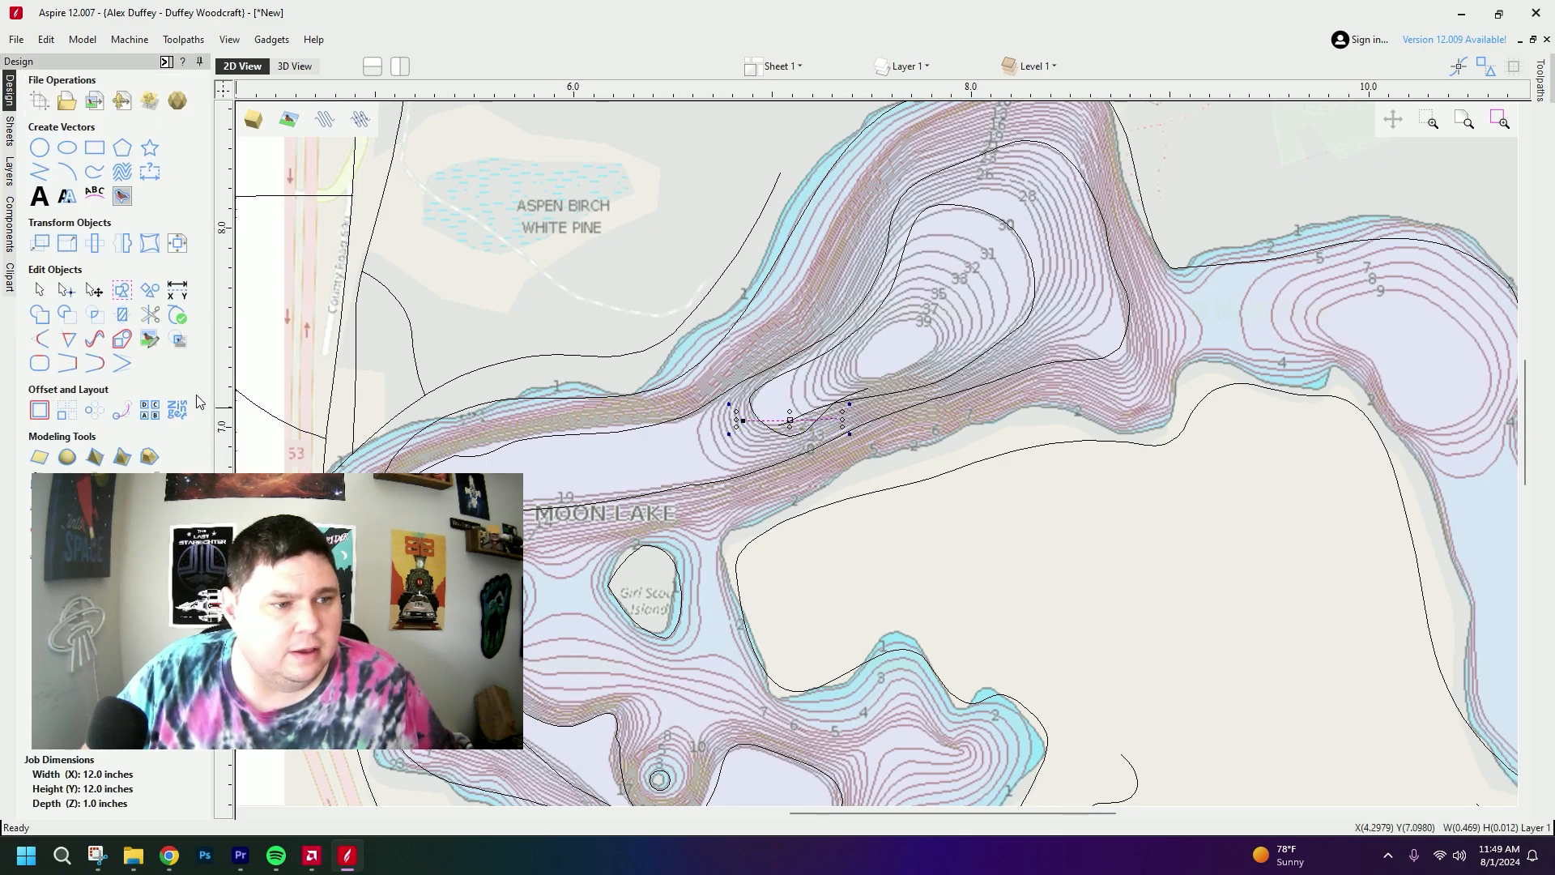
- Trim the overlapping stroke ends at the southwestern tip of the 30 contour and rejoin the trimmed sections
left_click(150, 314)
scroll(763, 396, "up", 3)
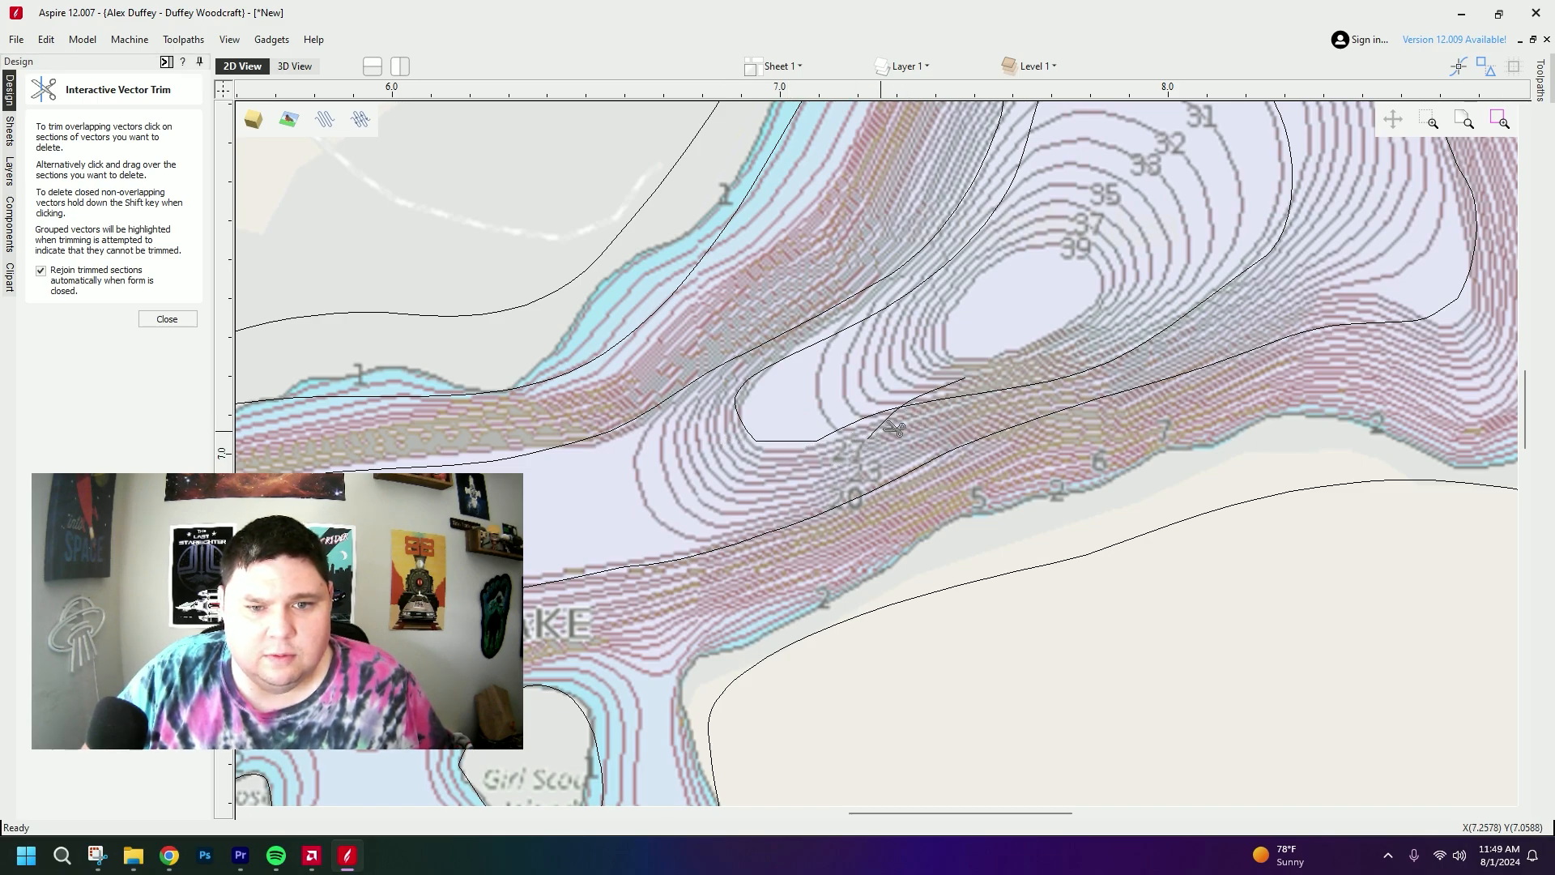
scroll(894, 424, "down", 3)
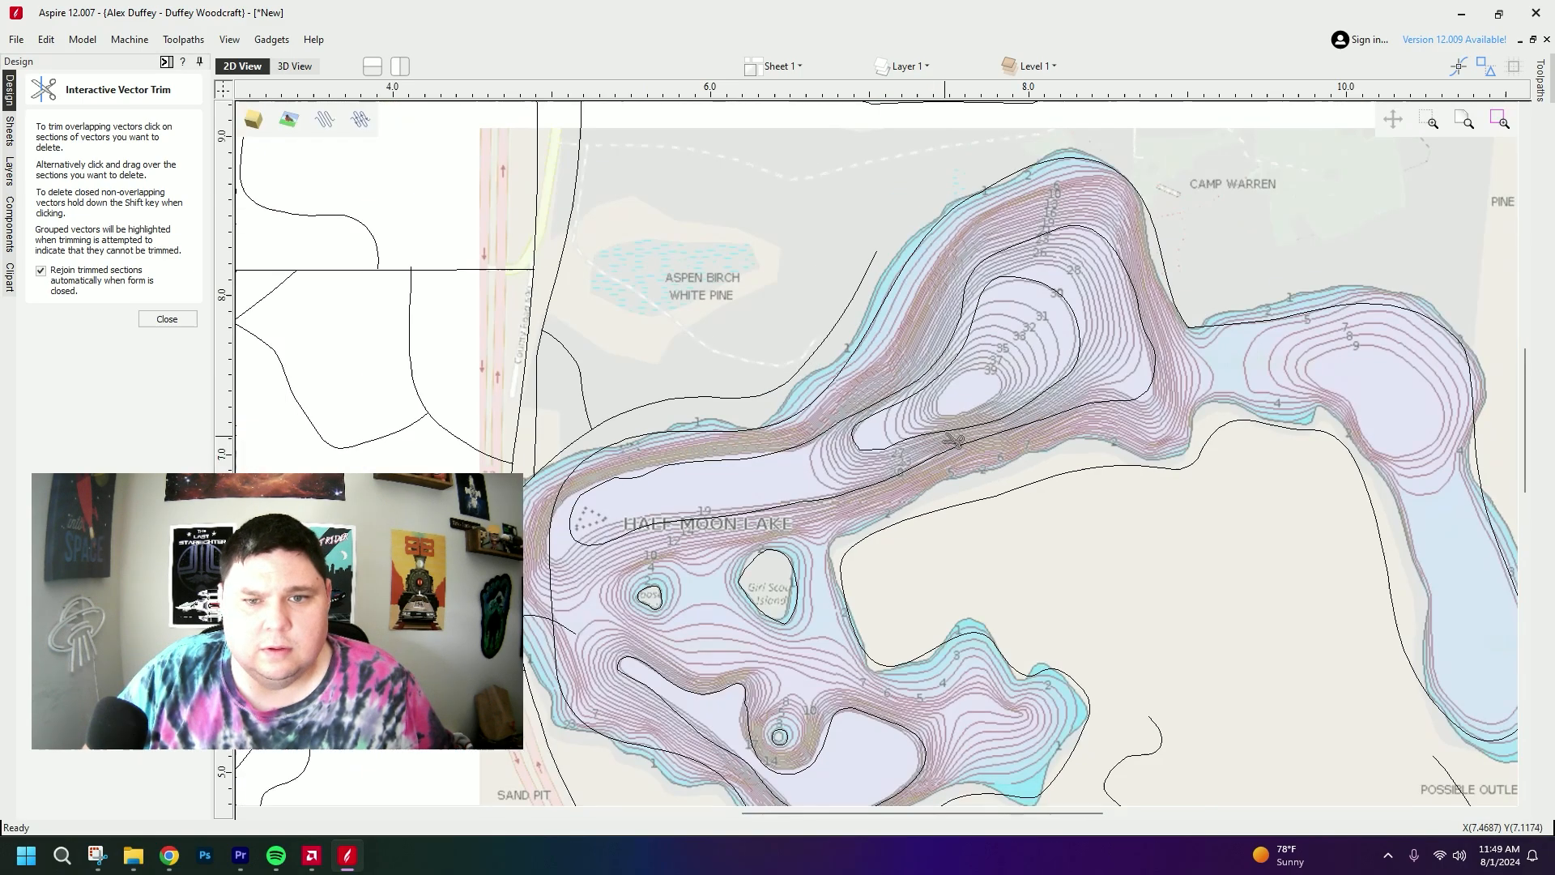
left_click(189, 314)
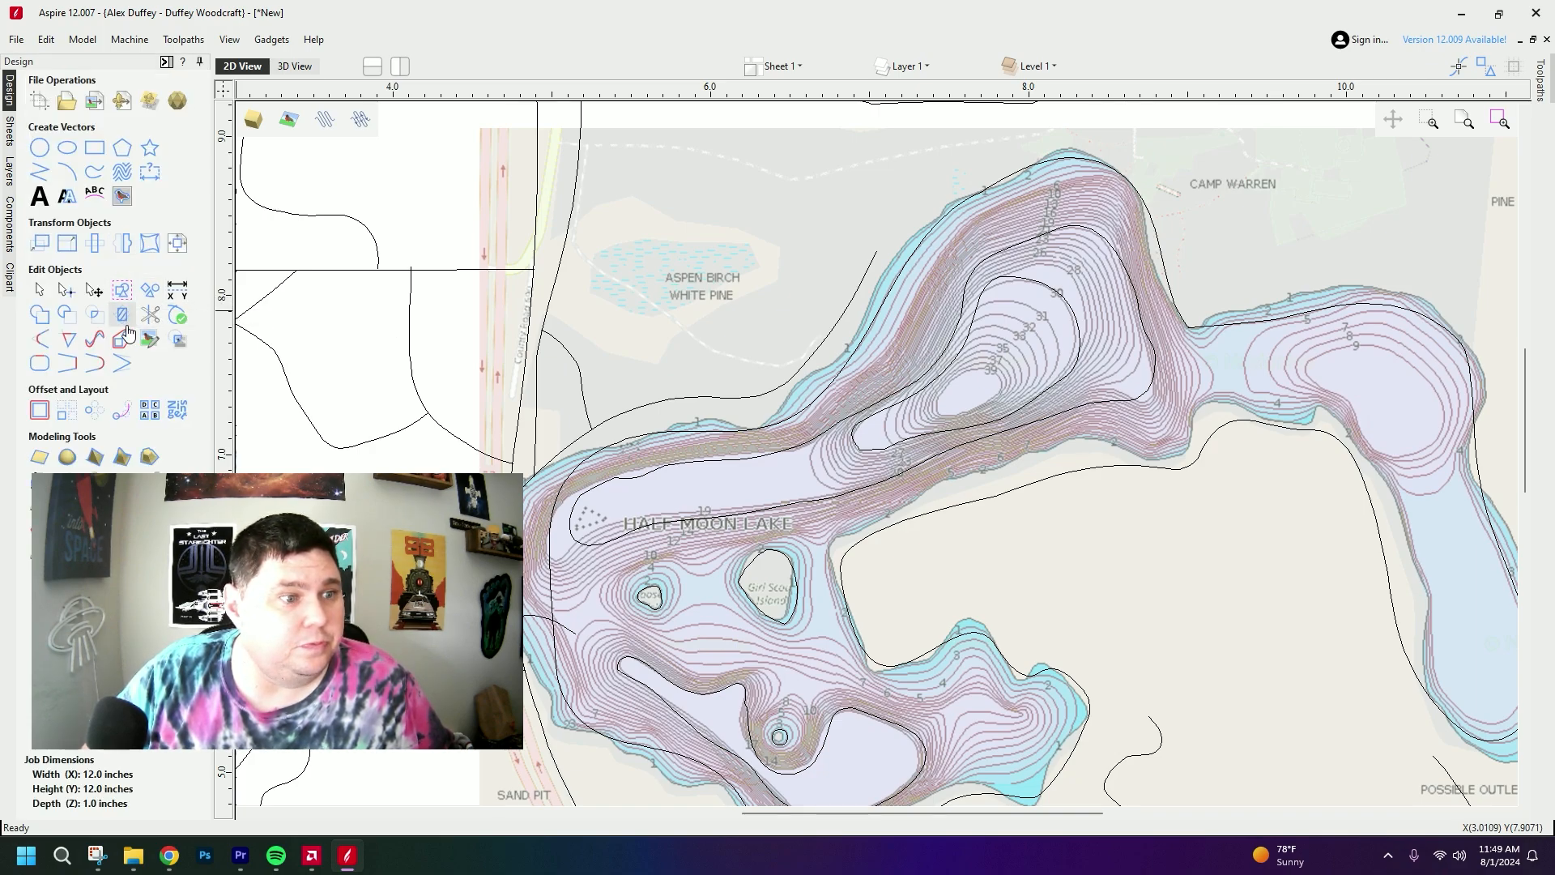
- Trace the northern basin's innermost contour, just inside the 39 label, as a small freehand loop
left_click(94, 171)
left_click_drag(966, 413, 982, 407)
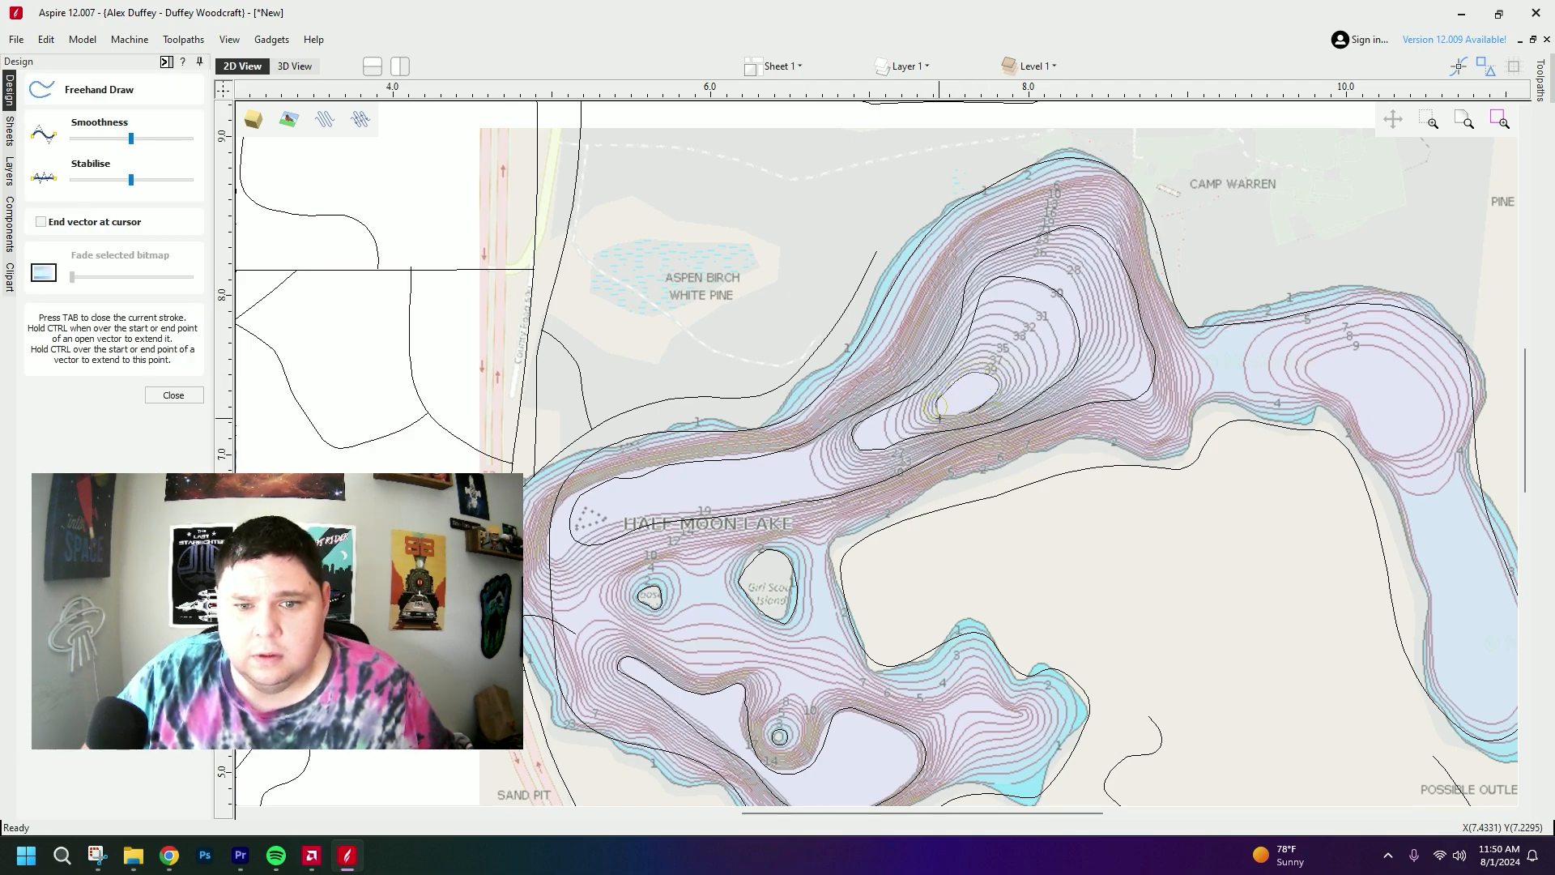
scroll(986, 407, "up", 10)
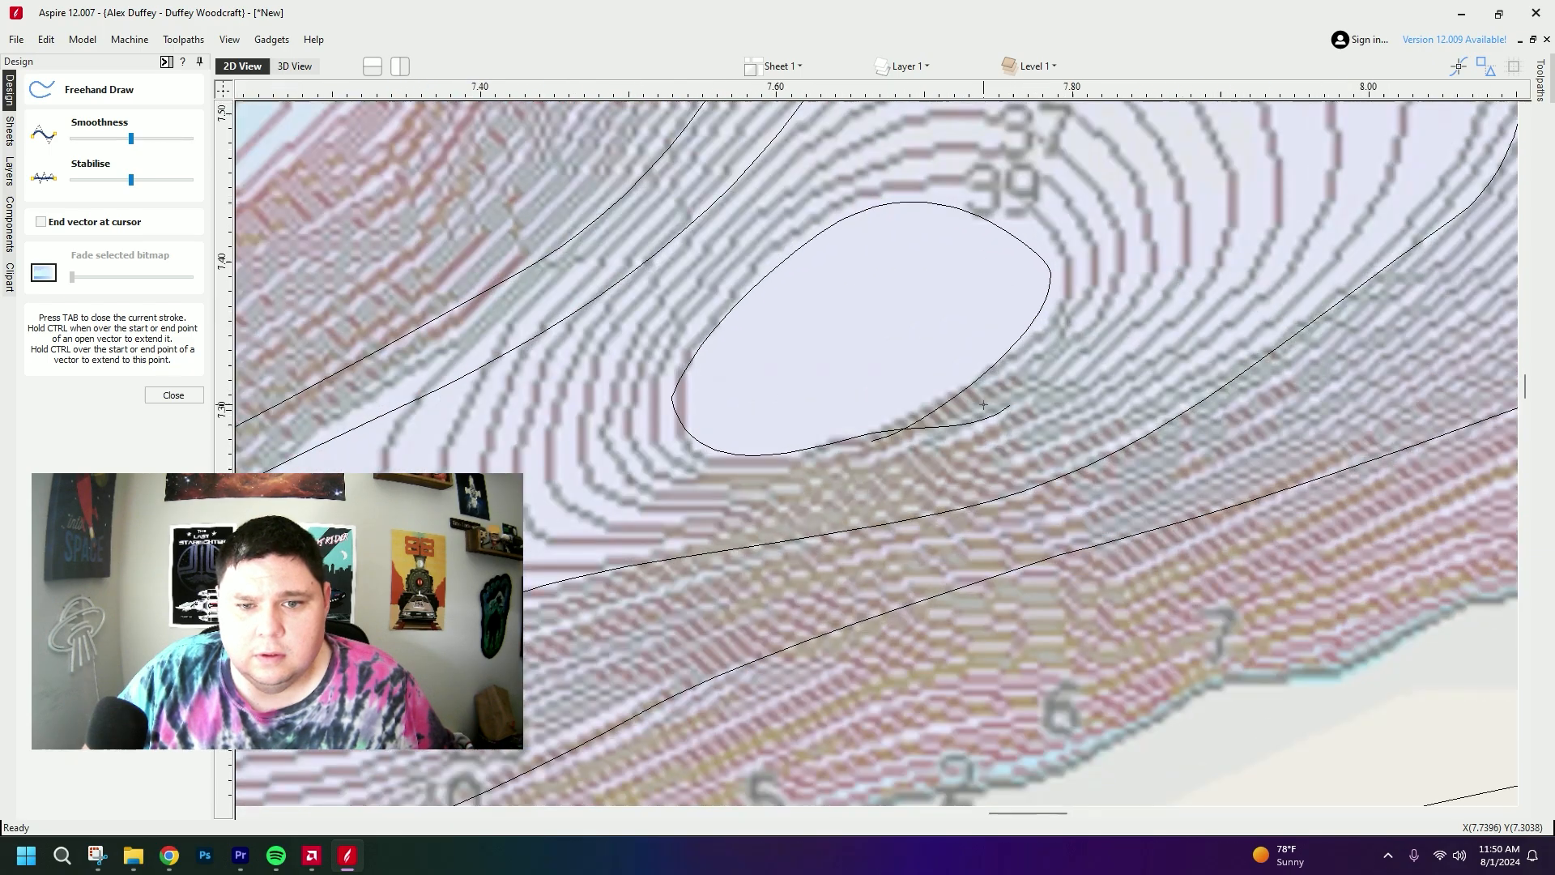
left_click(173, 396)
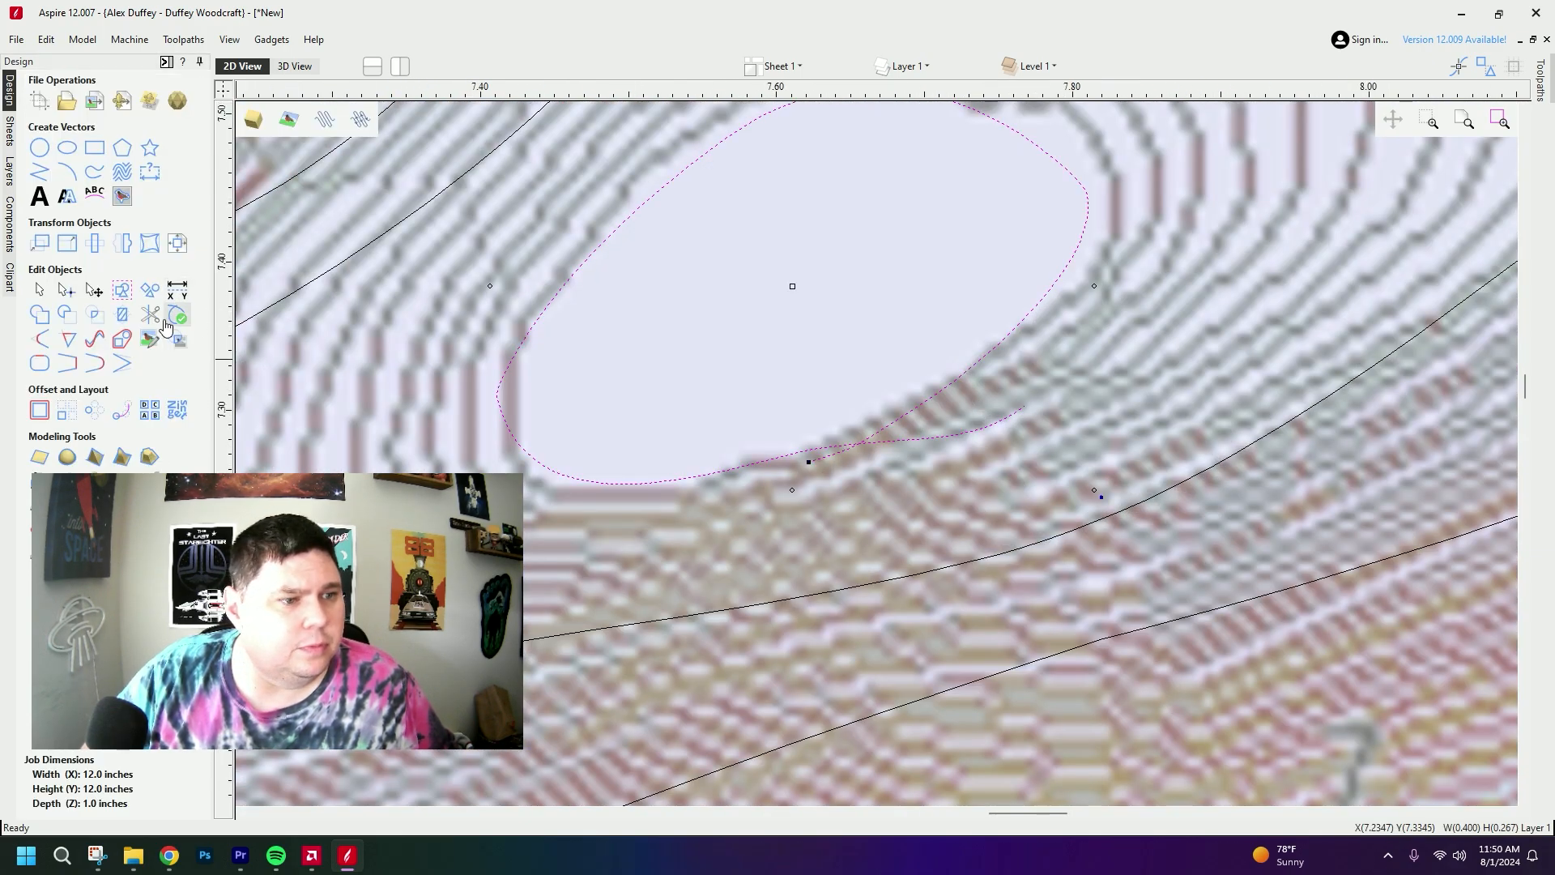
- Trim the overlapping stroke ends on the innermost contour's southern side, undo the excess cut, and rejoin the trimmed sections
left_click(158, 332)
left_click_drag(906, 441, 839, 454)
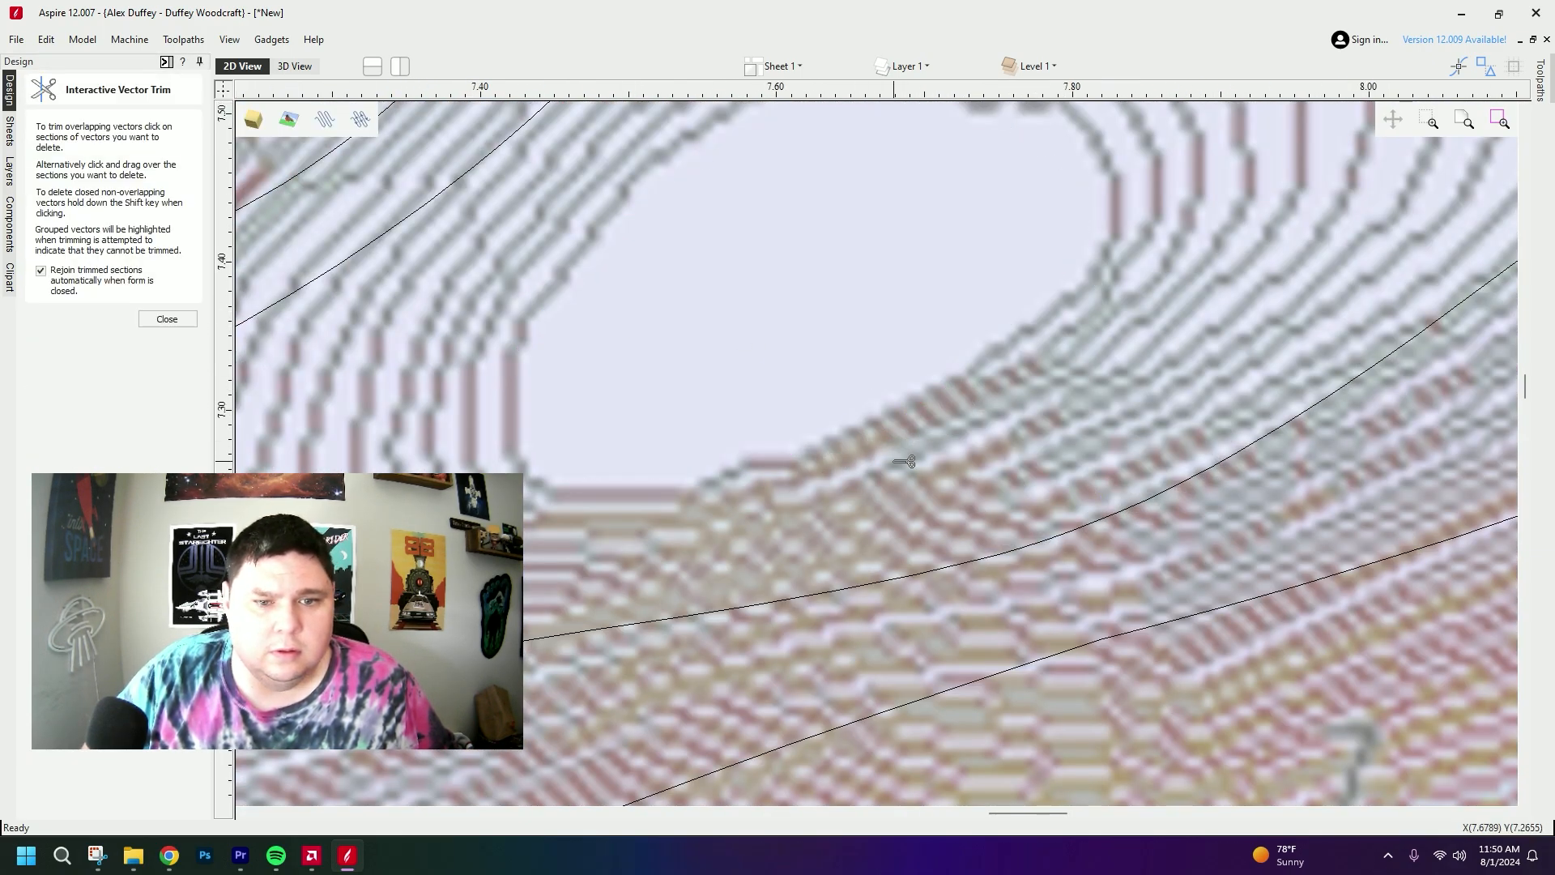
key("ctrl+z")
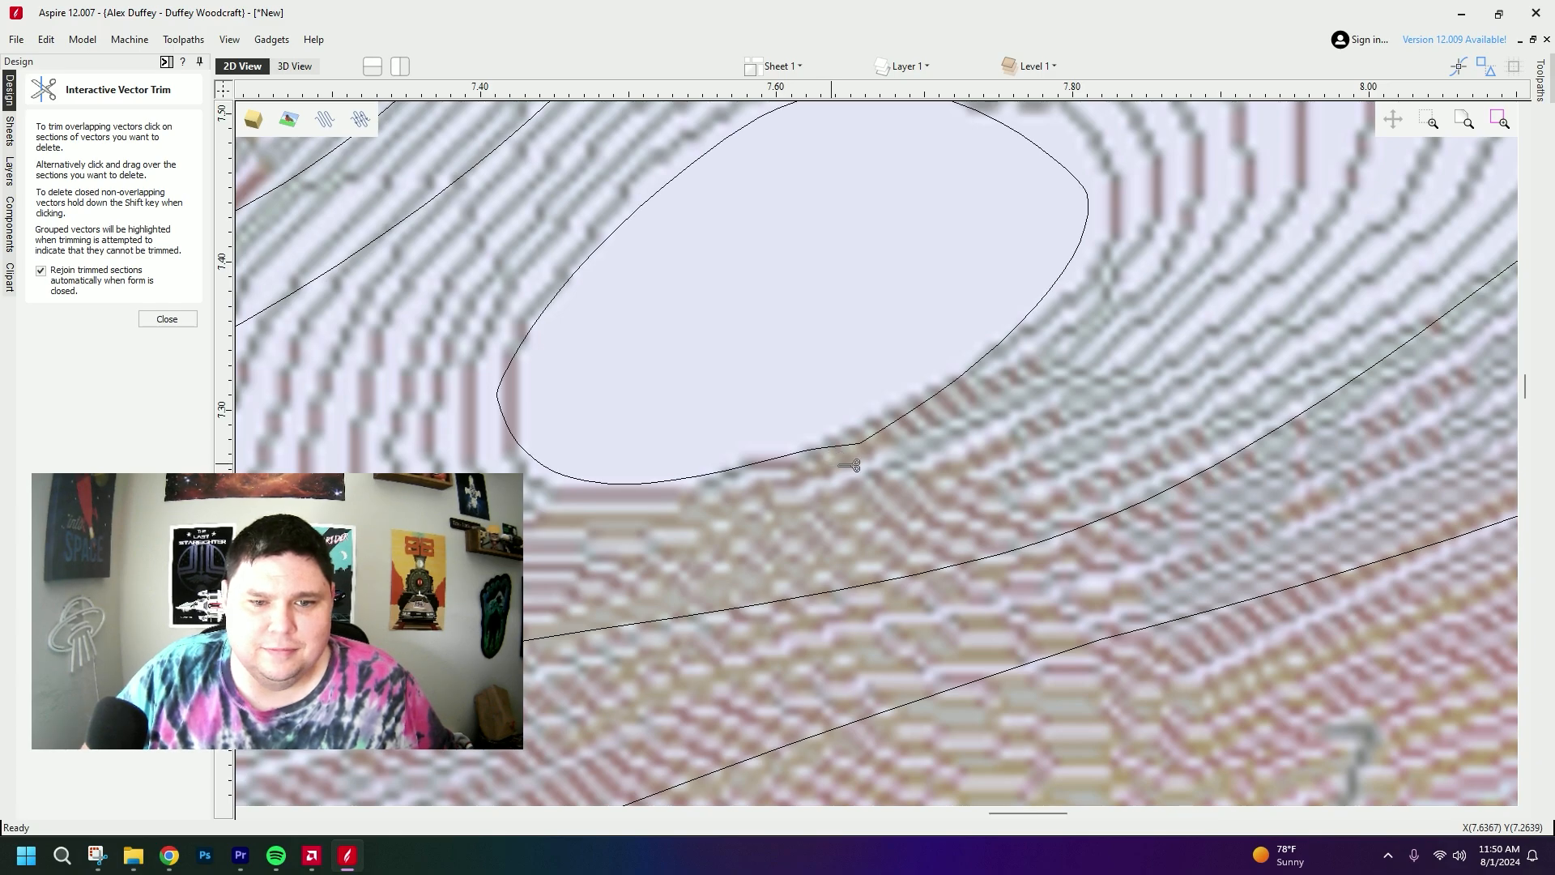
scroll(849, 466, "down", 10)
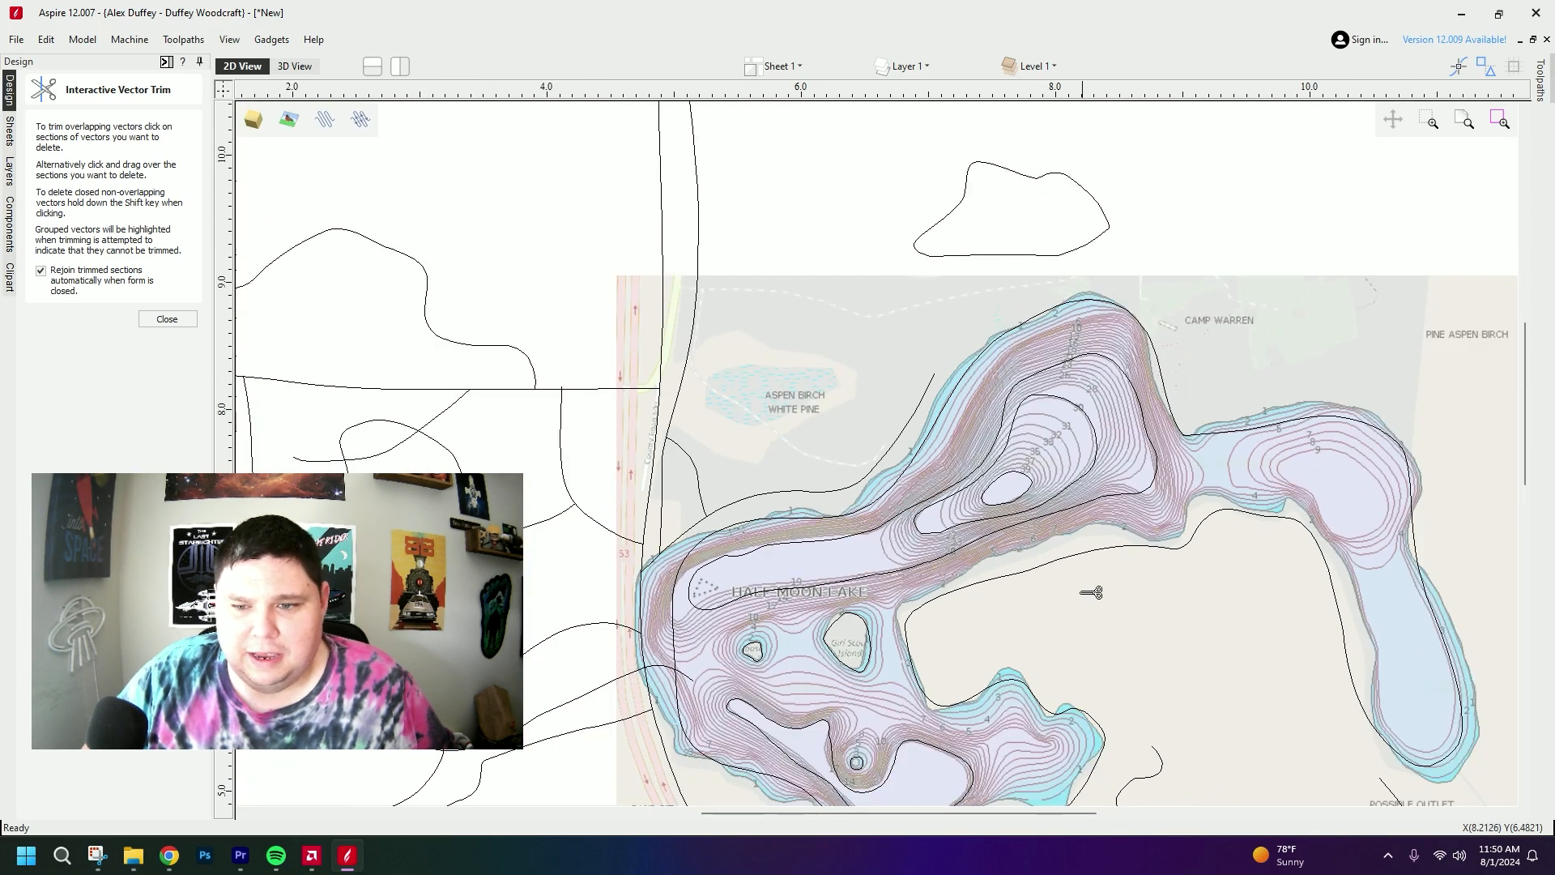
middle_click_drag(1082, 593, 1058, 362)
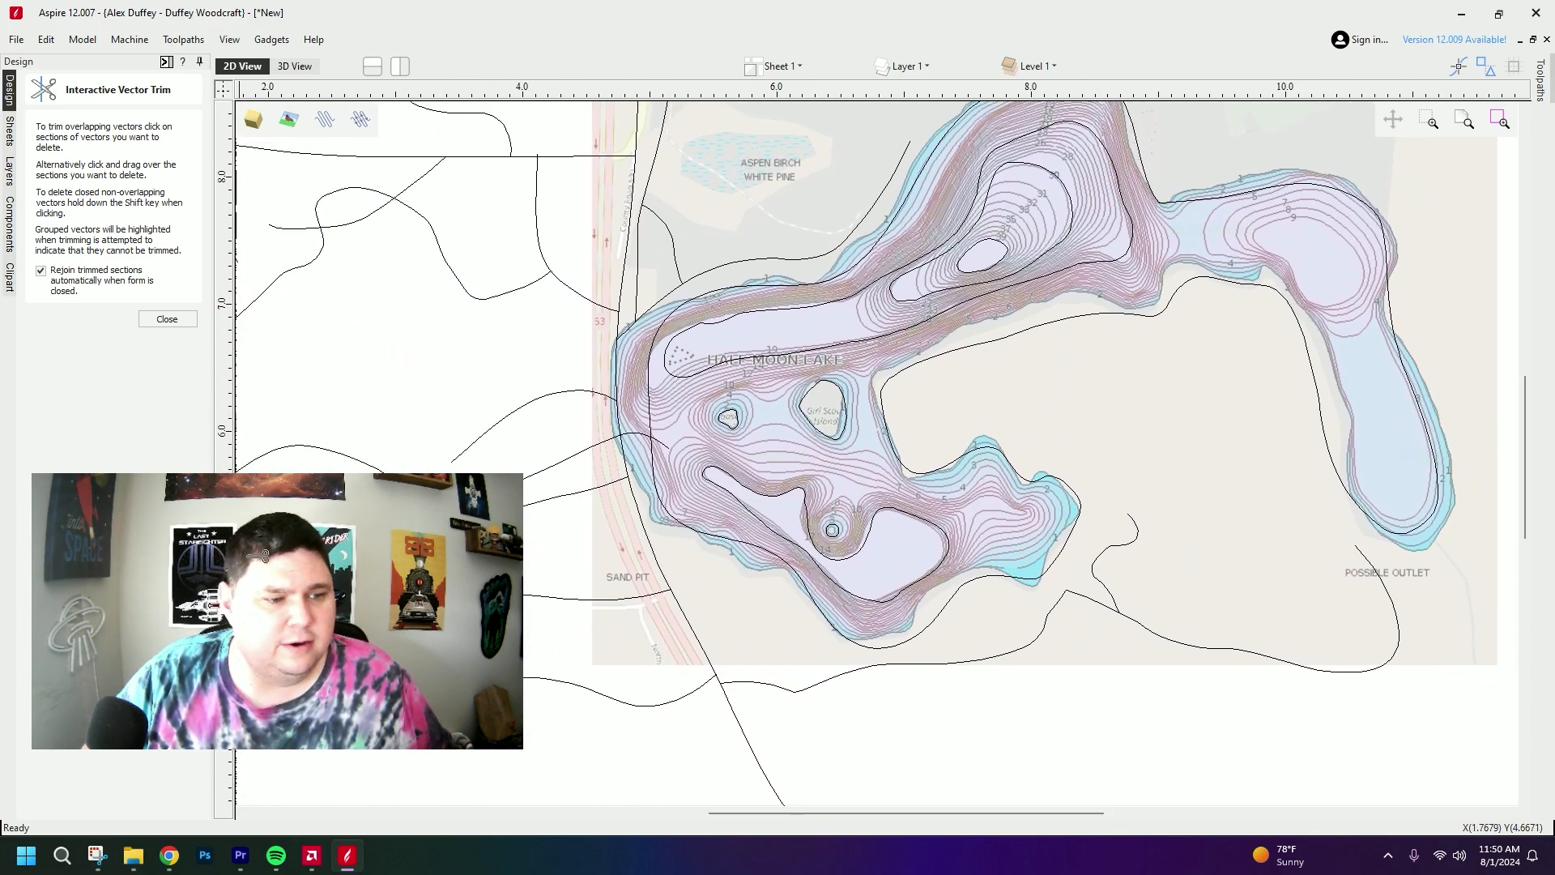
left_click(166, 318)
- Select the Half Moon Lake map bitmap together with the traced lines running across the middle of the sheet
scroll(1225, 429, "down", 5)
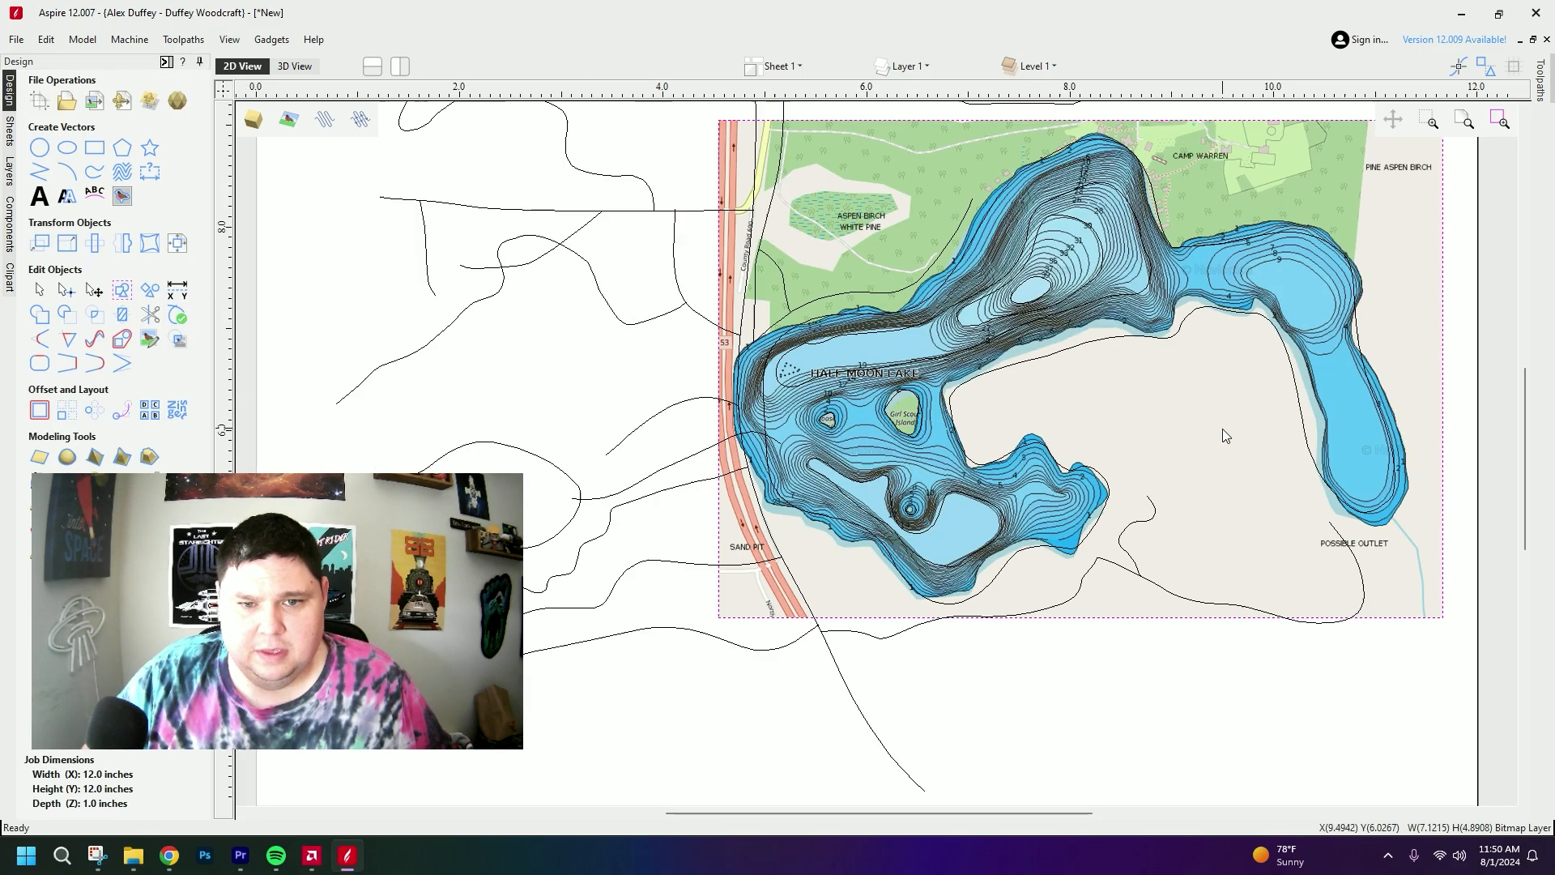
left_click_drag(703, 412, 1185, 438)
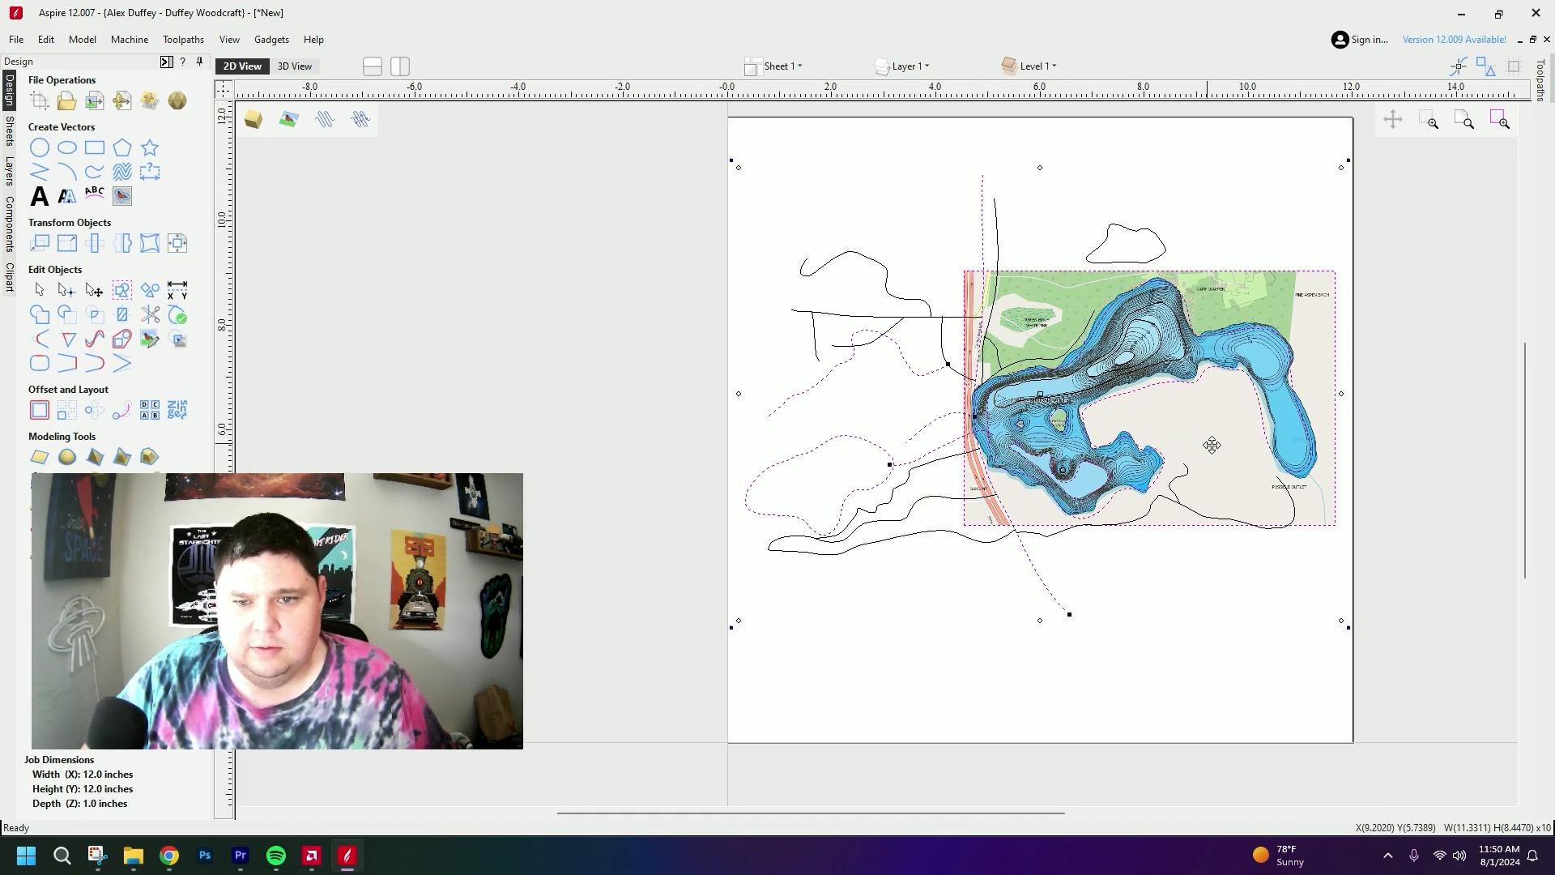
- Select only the lake map bitmap and move it off the job area, clear of the traced vectors
left_click(1213, 439)
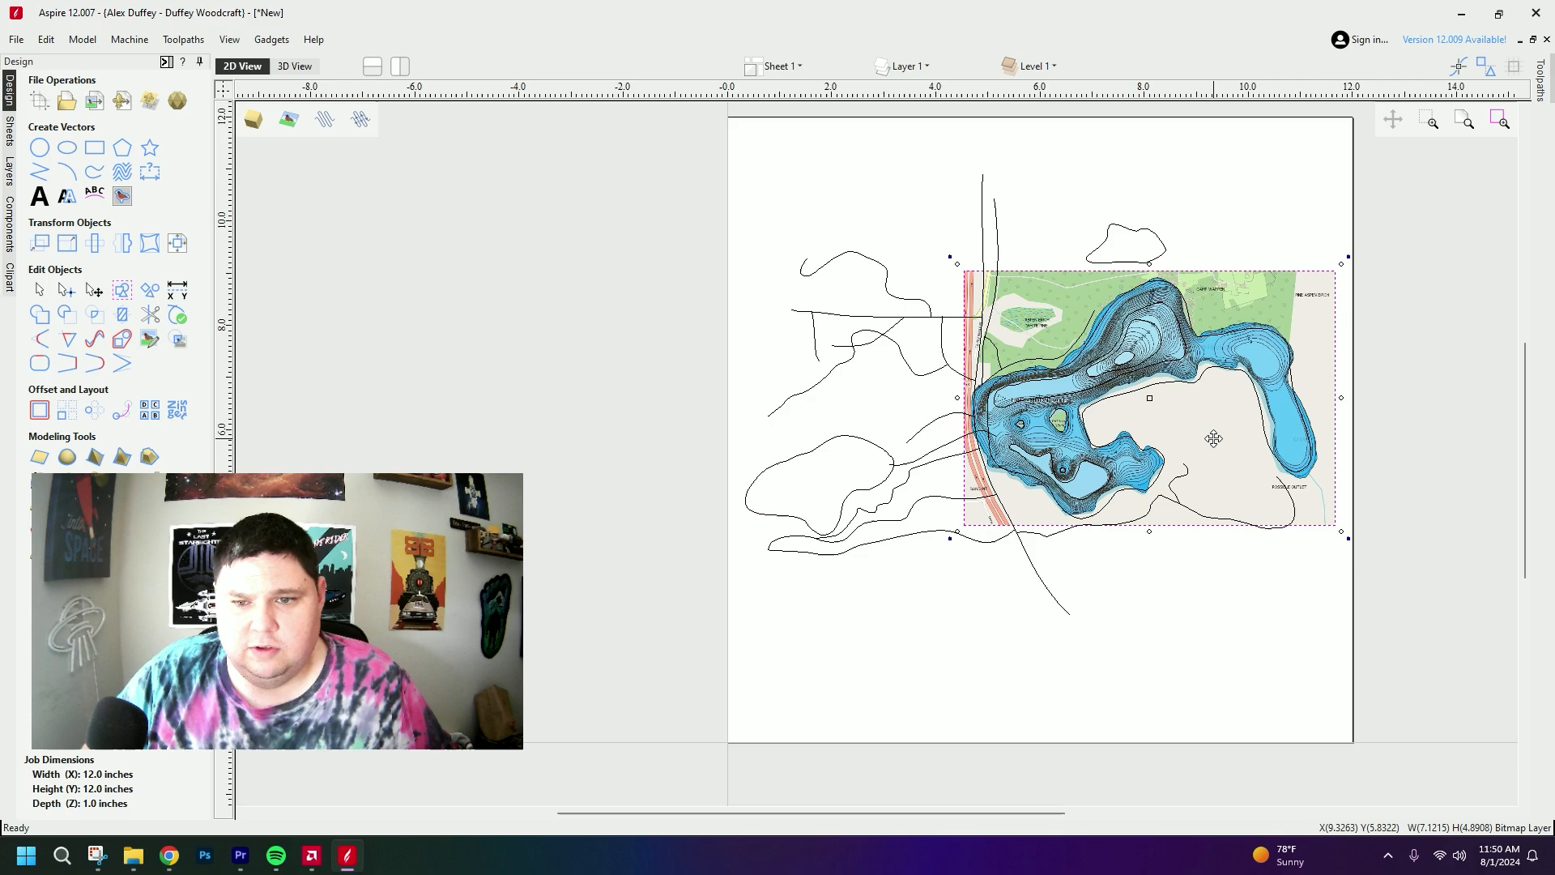
left_click_drag(1214, 439, 540, 385)
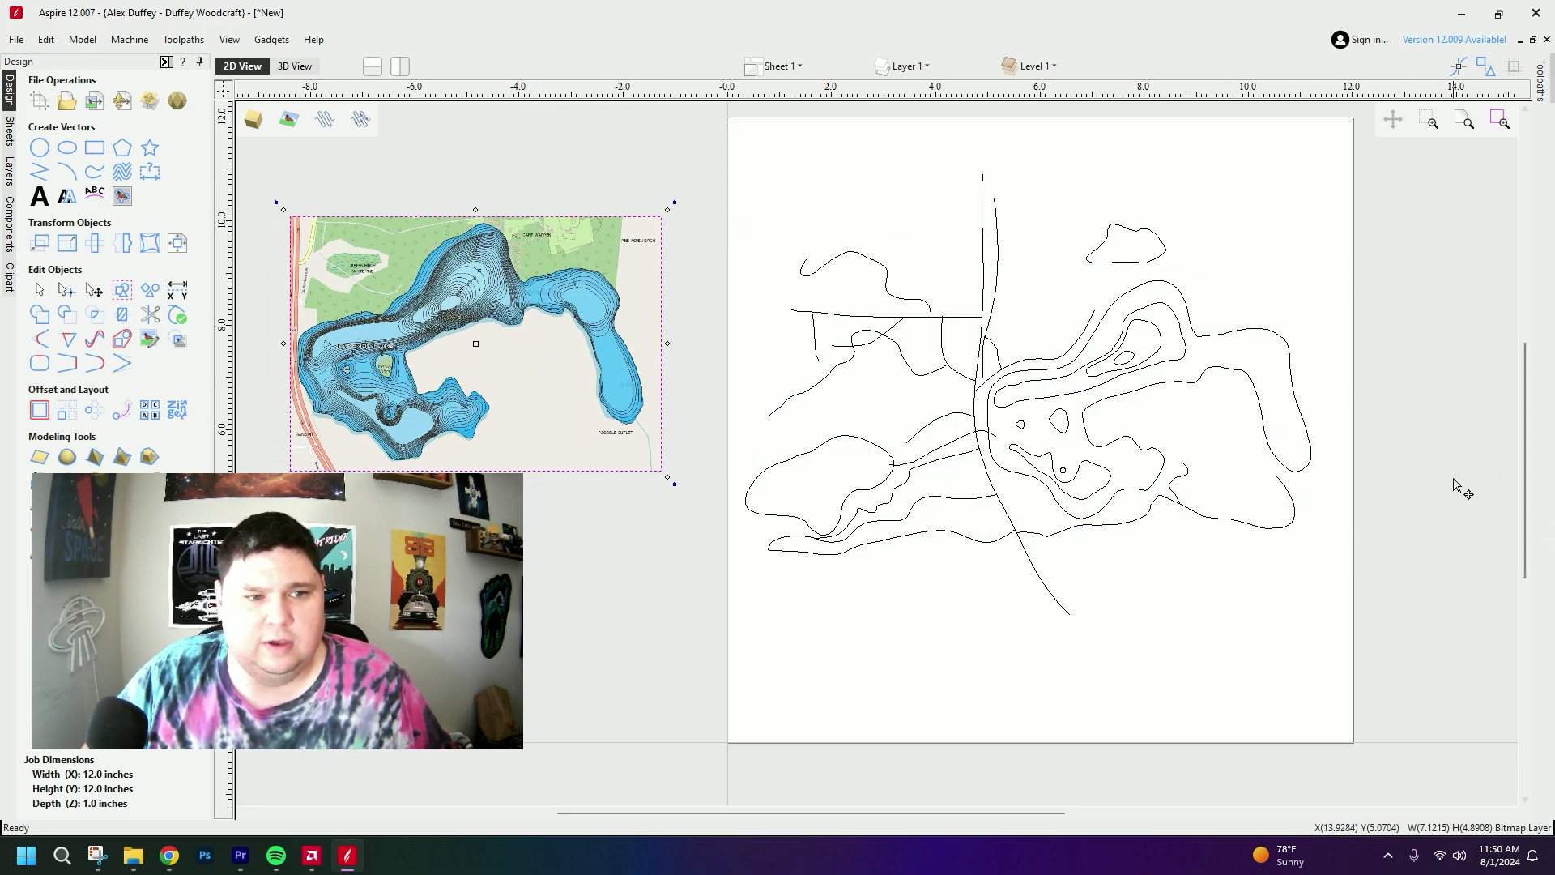
scroll(1369, 457, "up", 1)
scroll(1325, 454, "down", 1)
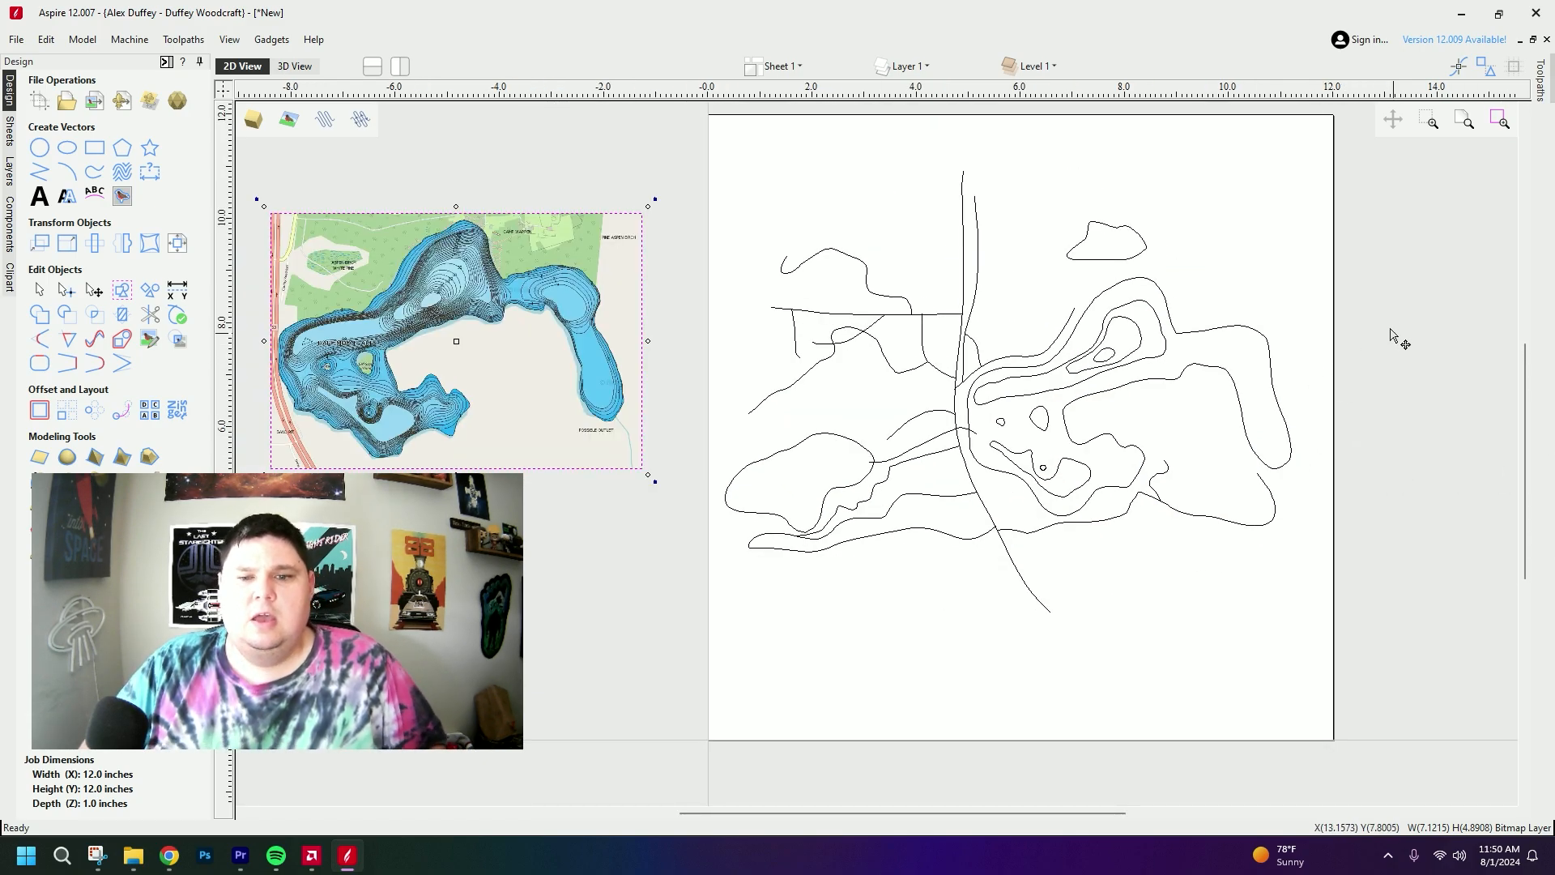
- Keep the toolpath operations docked open and start a pocket toolpath with a cut depth of 0.4 inches
left_click(1538, 81)
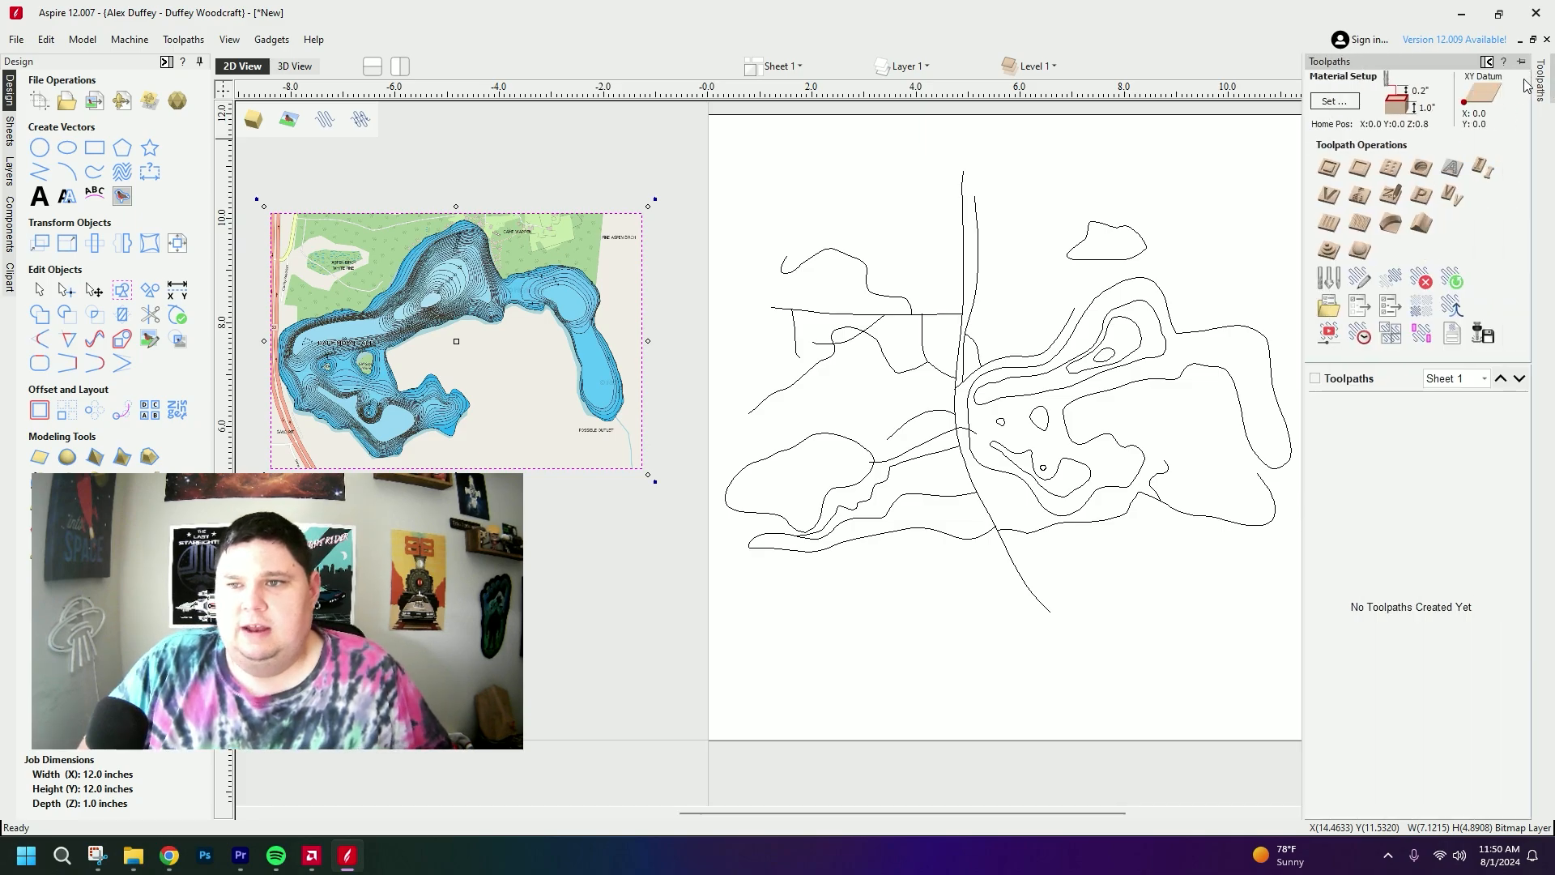
left_click(1522, 64)
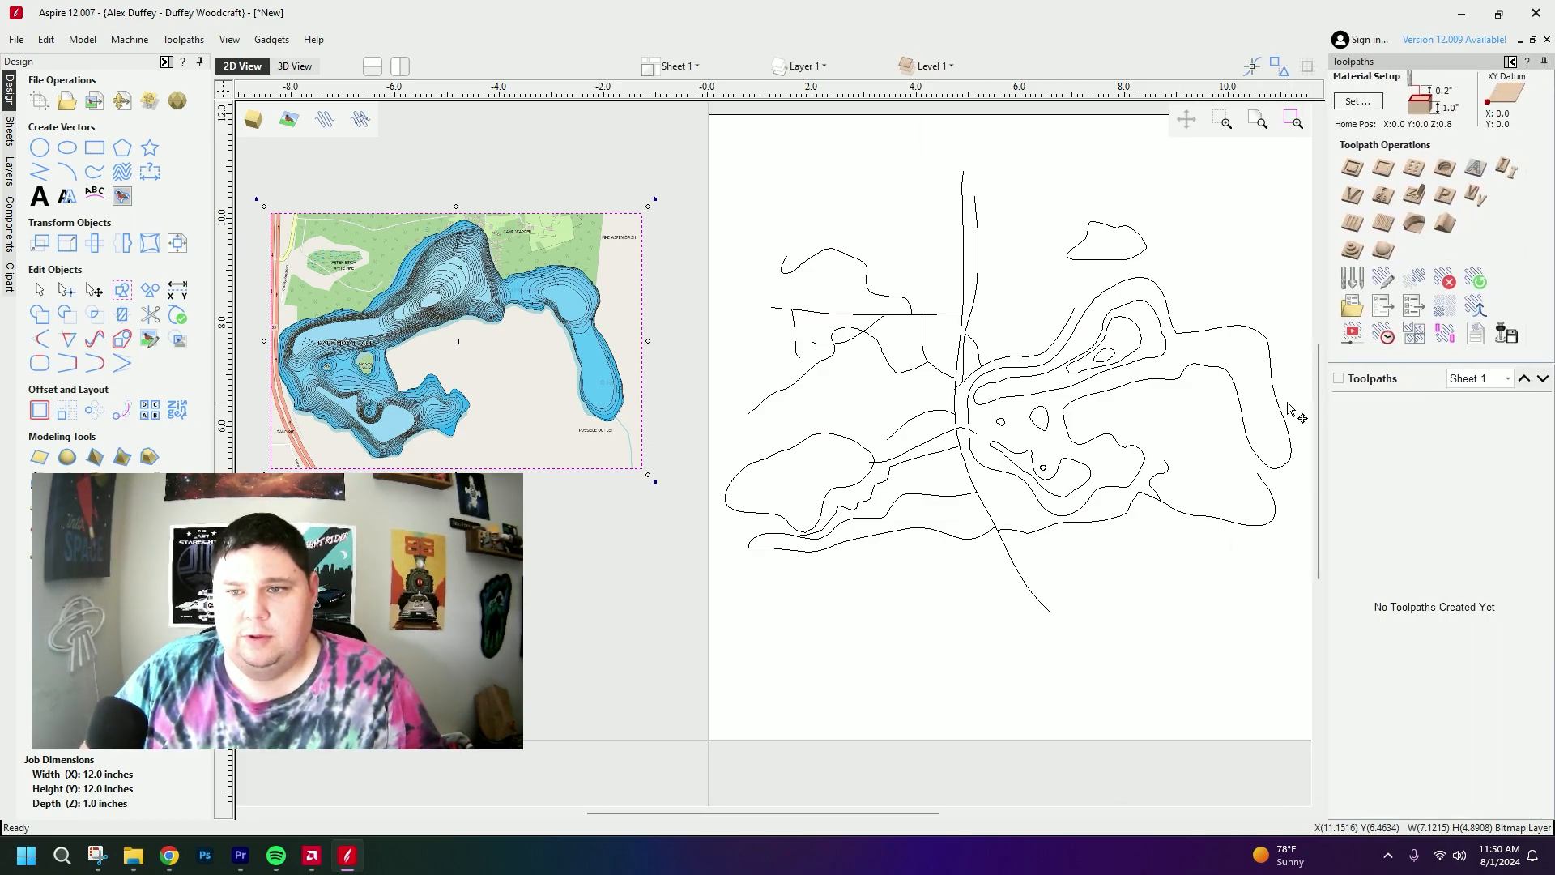
left_click(1385, 170)
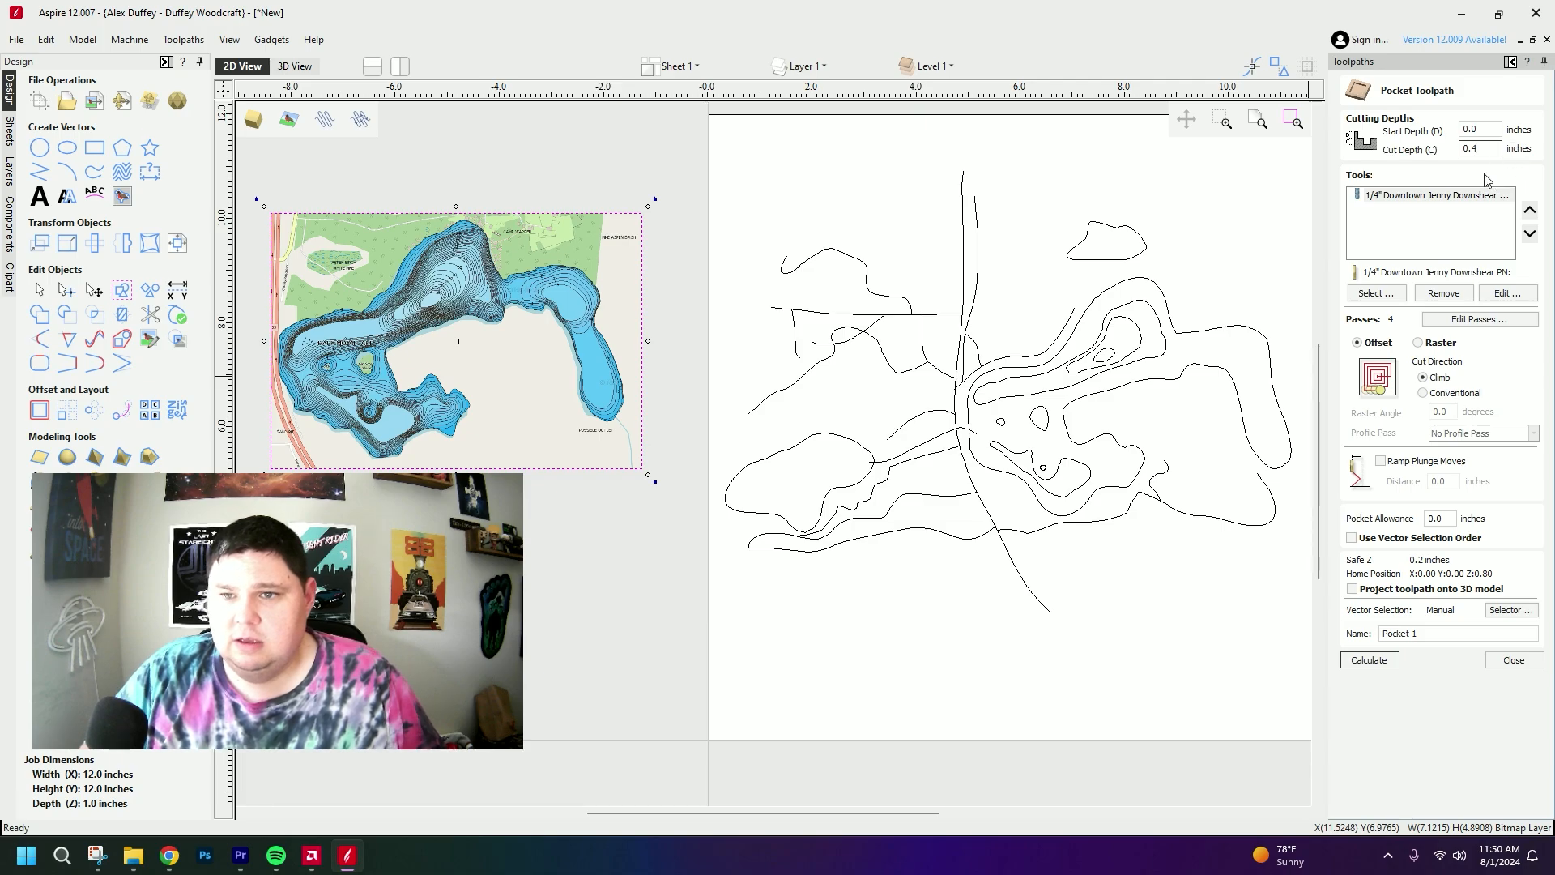
- Replace the pocket toolpath's cutter with the 1/8" Slim Jen Down Shear from THE JENNY LINE group
left_click(1420, 195)
left_click(1454, 293)
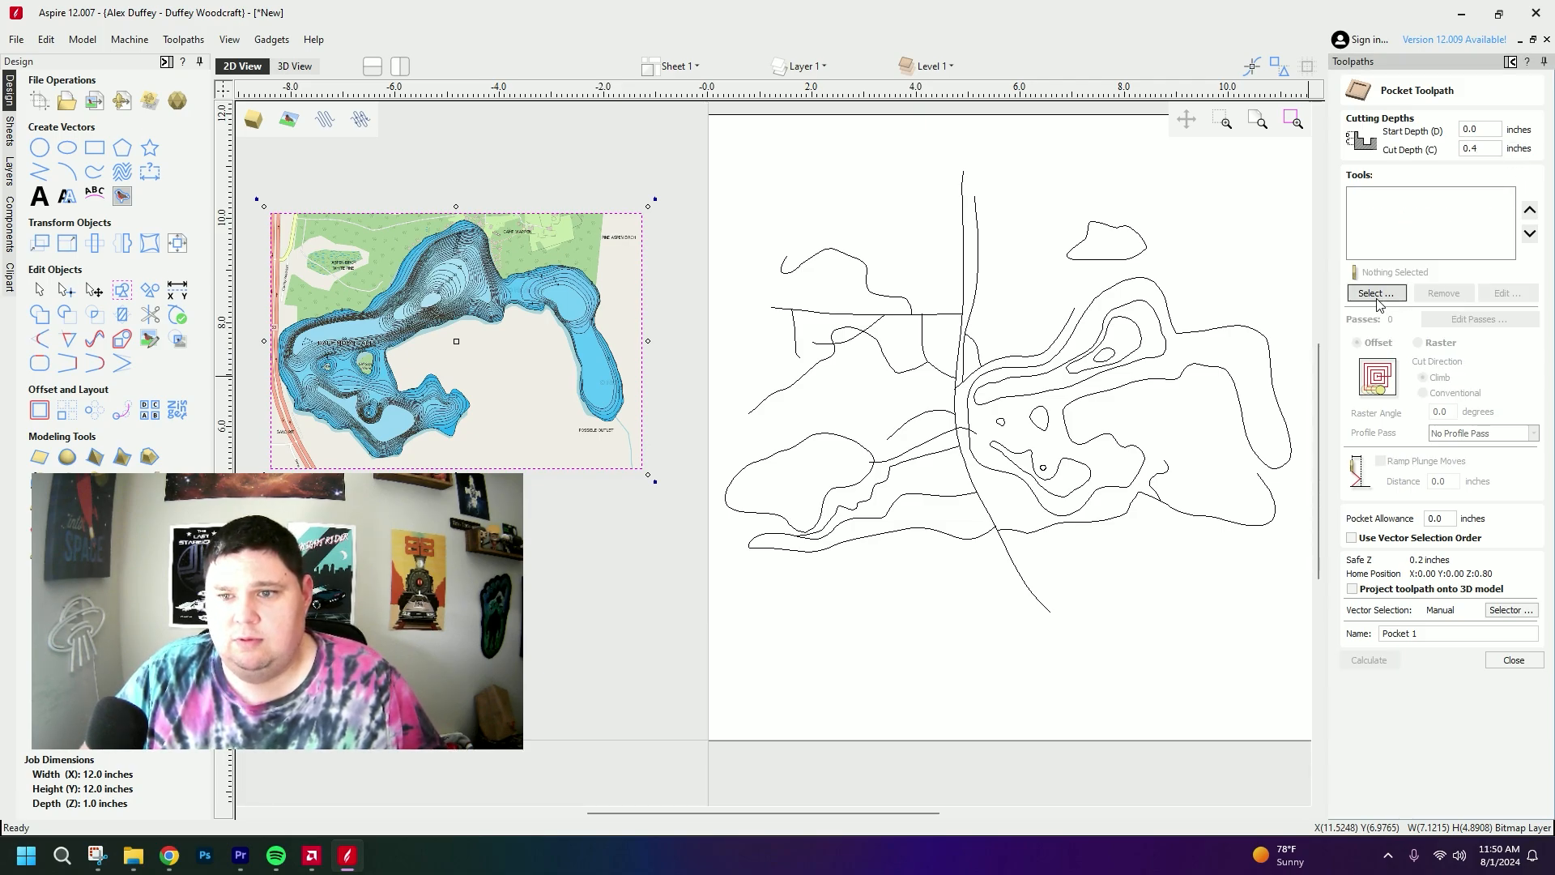
left_click(1377, 296)
left_click(453, 224)
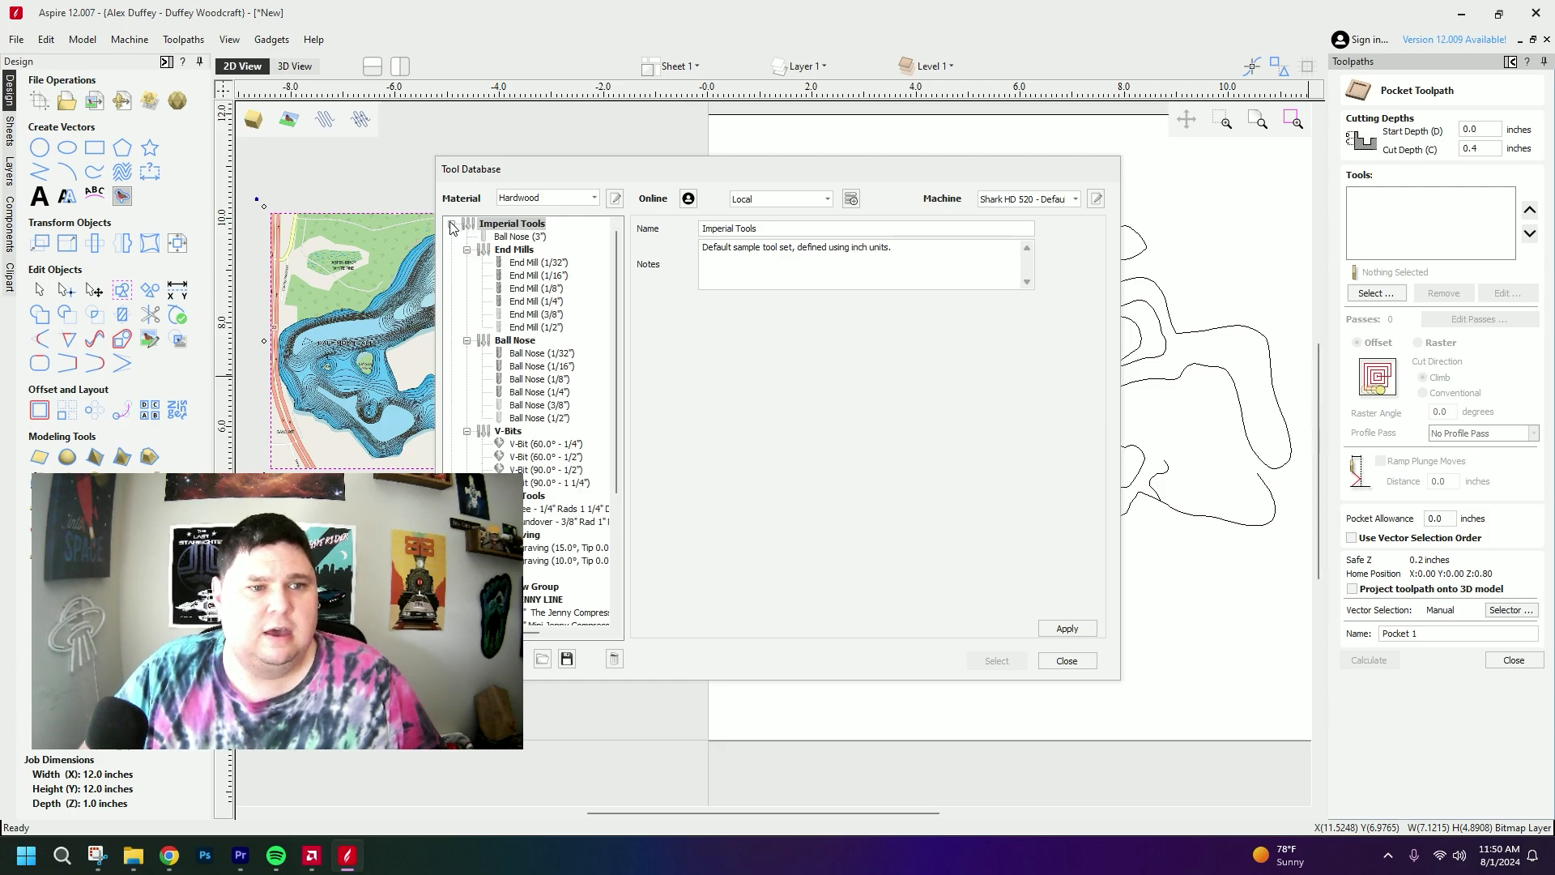
scroll(559, 389, "down", 5)
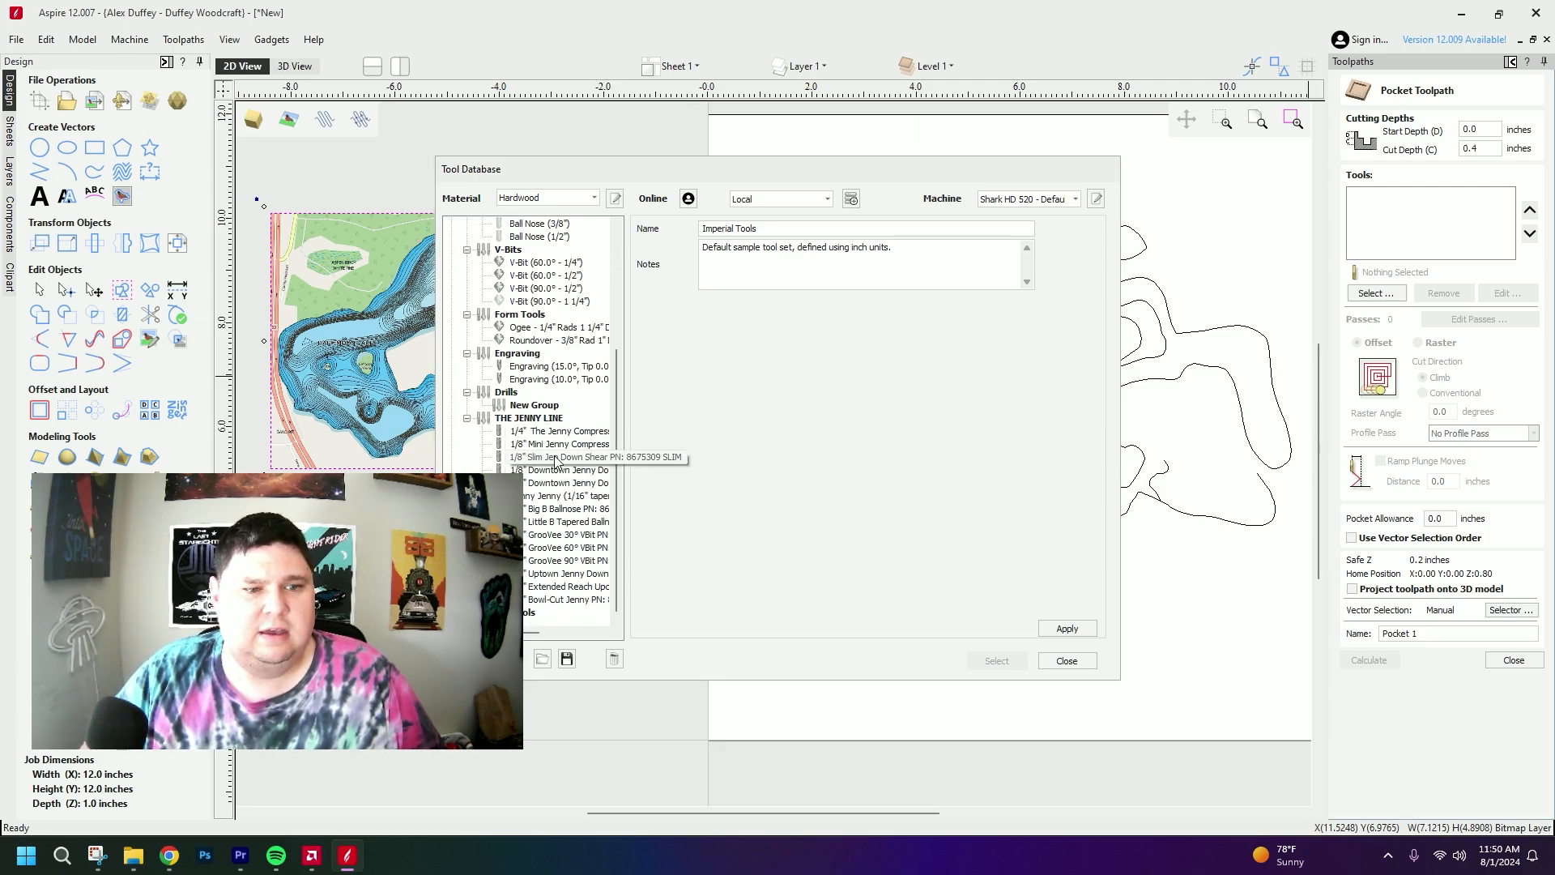
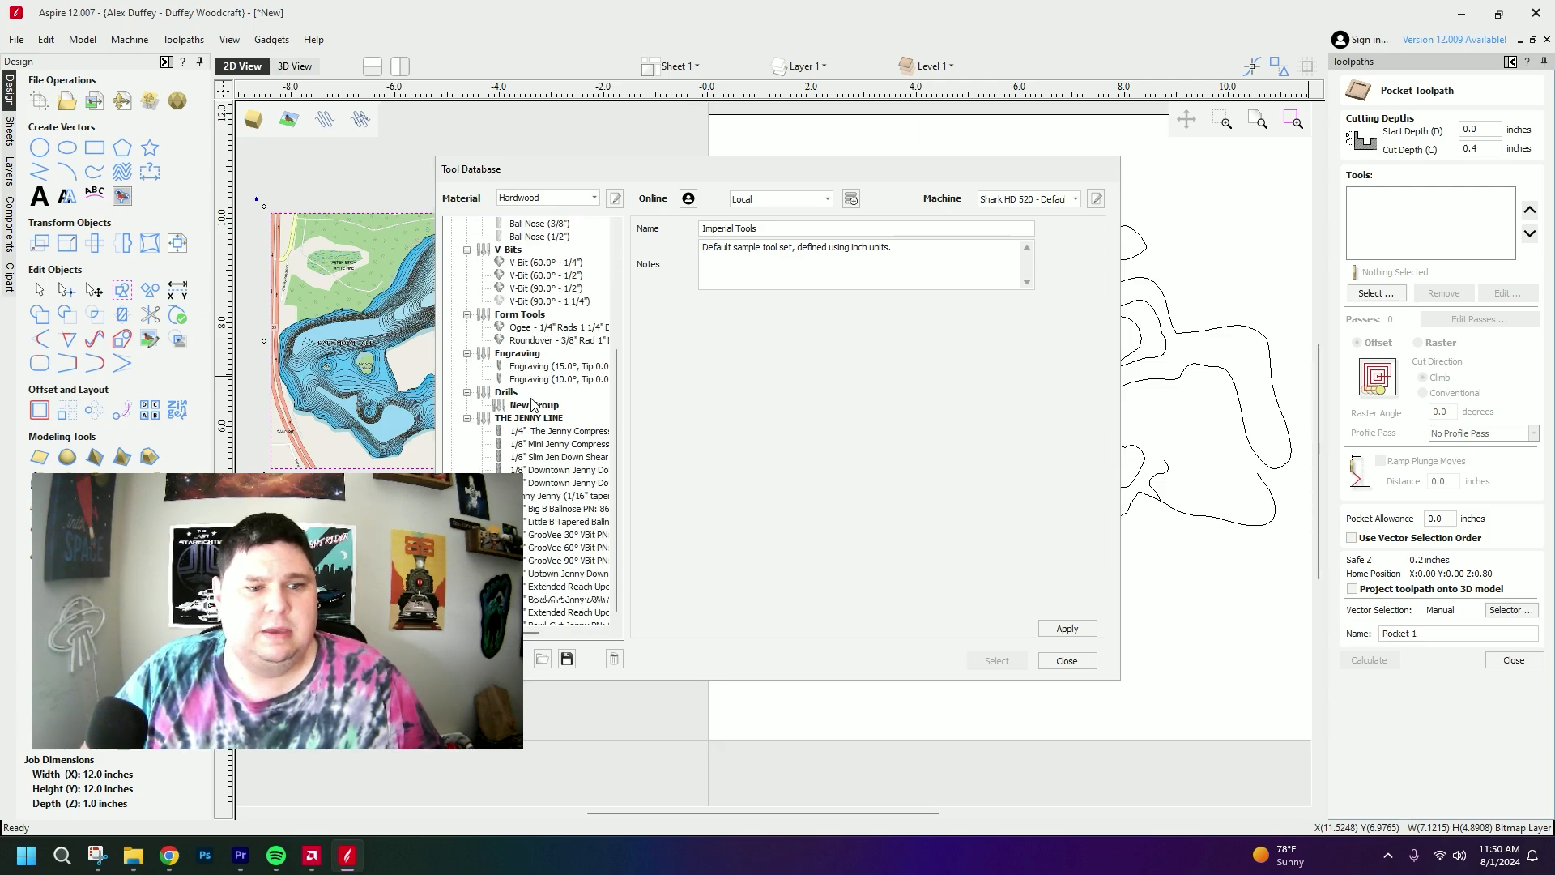
left_click(556, 458)
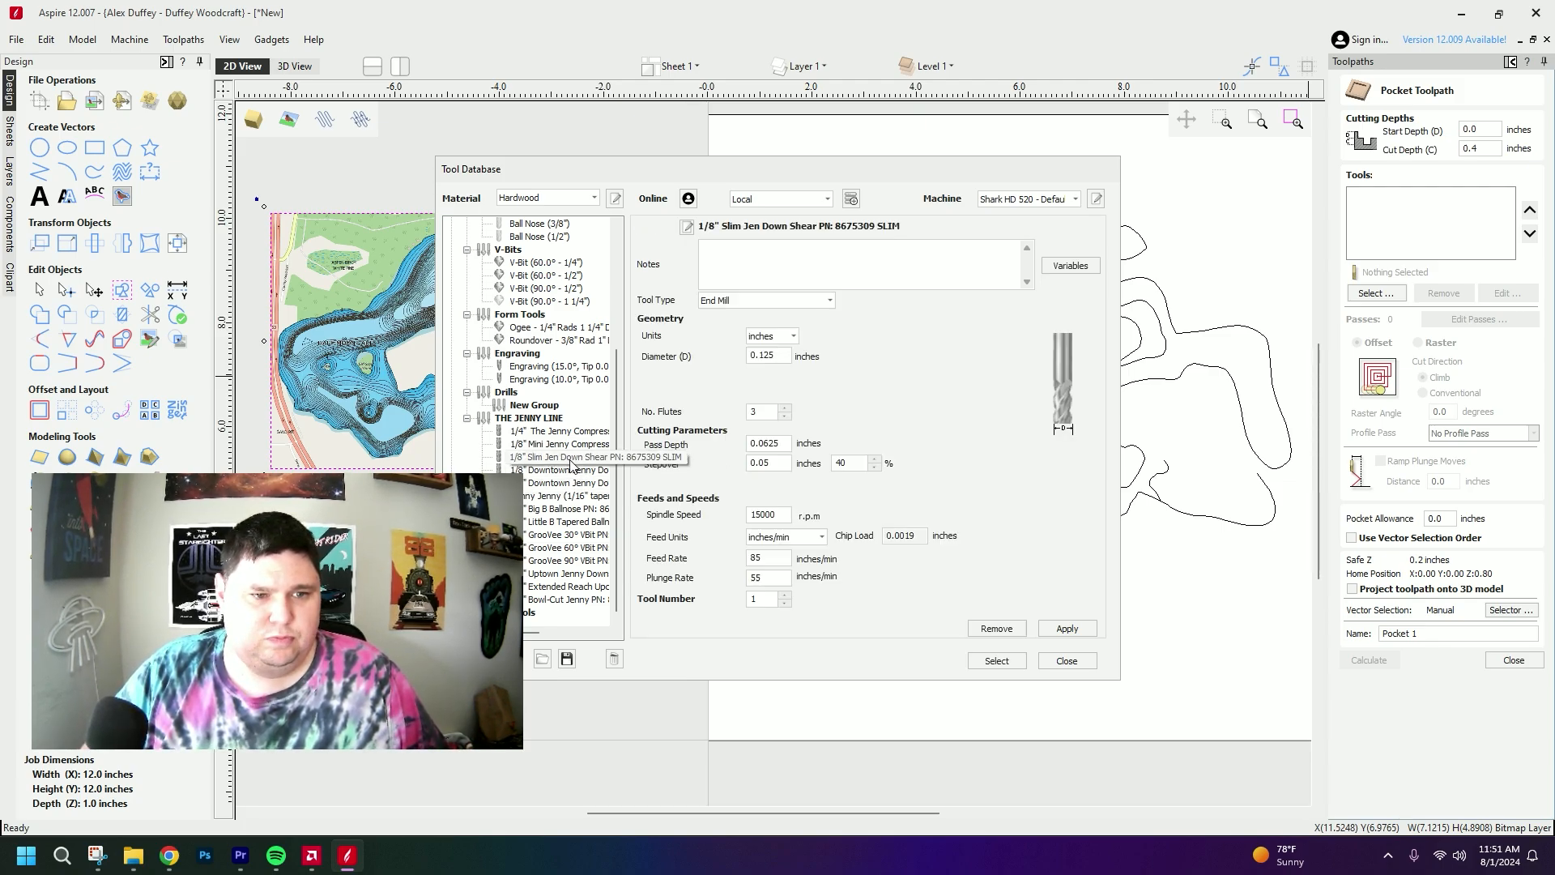
left_click(997, 660)
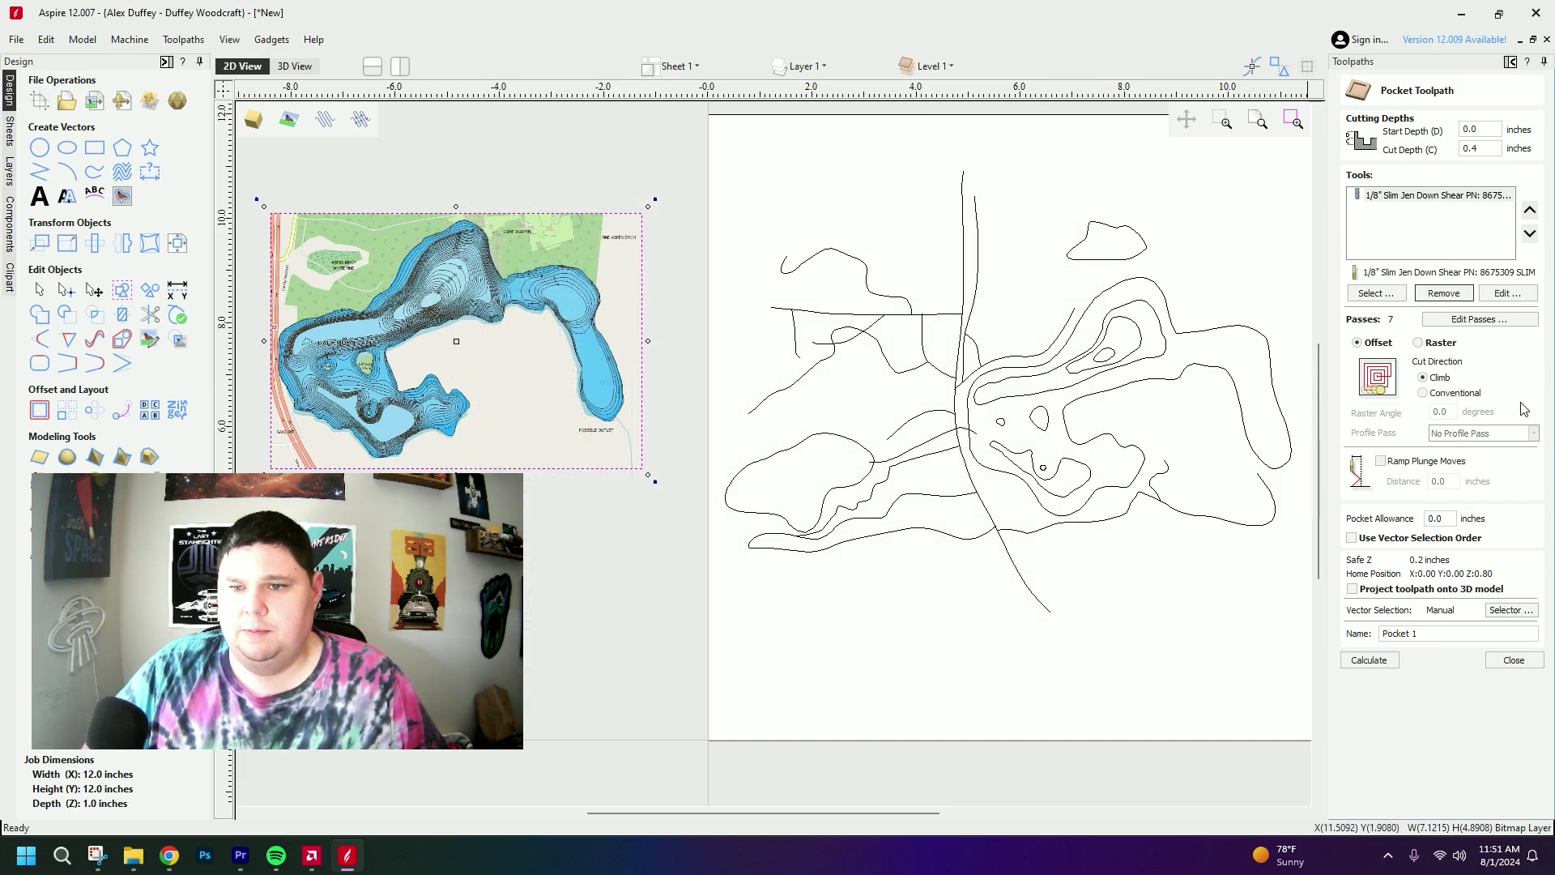
- Calculate the pocket toolpath for the small innermost contour in the lake's upper basin and return to the 2D drawing
left_click(1111, 362)
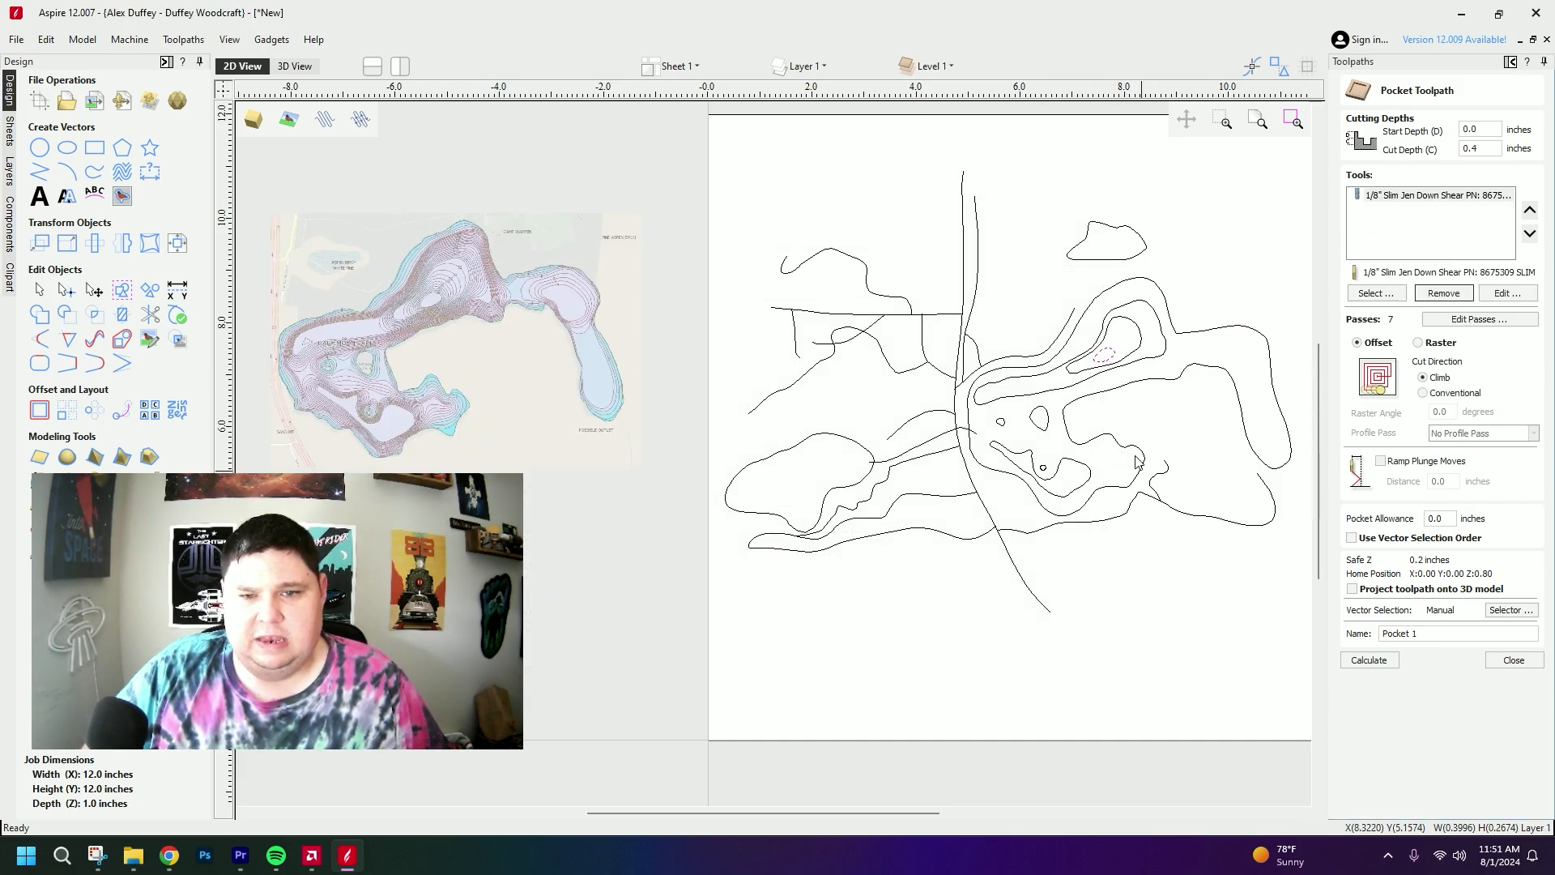
left_click(1371, 660)
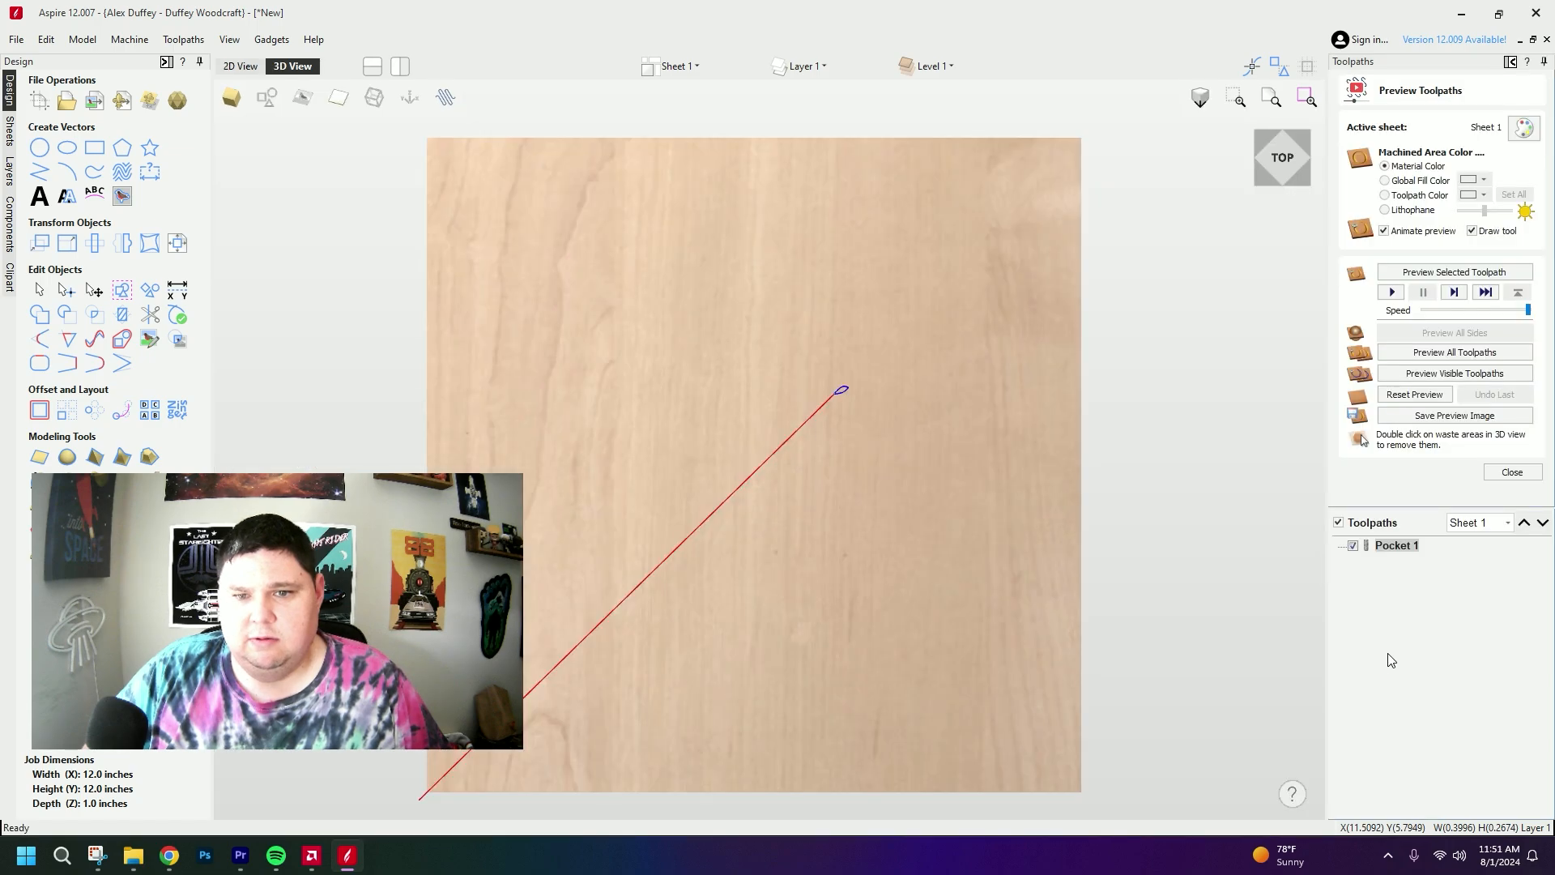
left_click(241, 70)
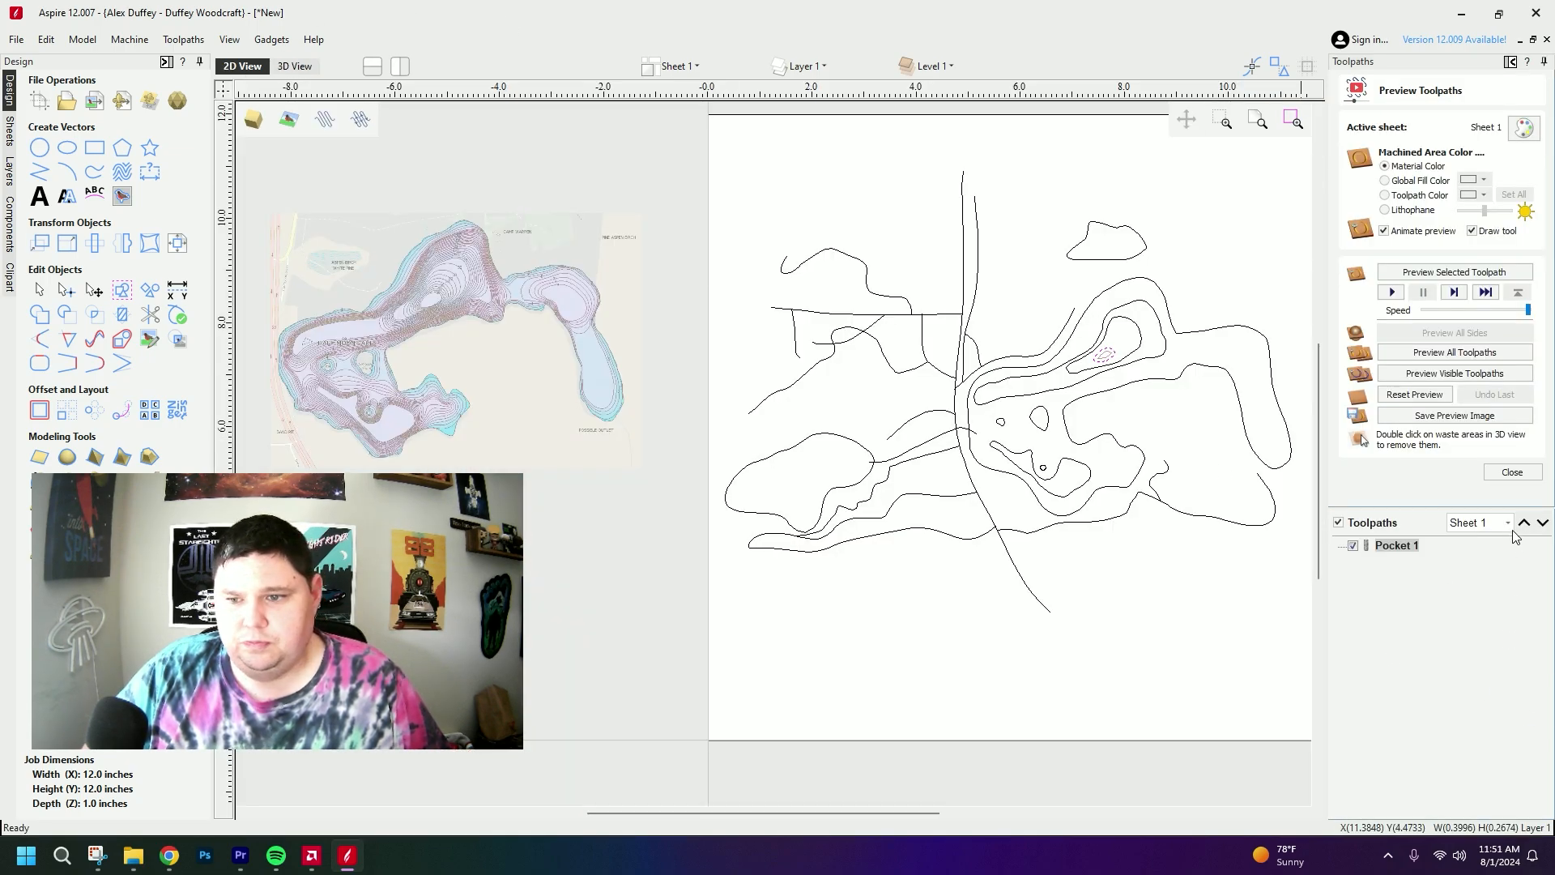
left_click(1513, 471)
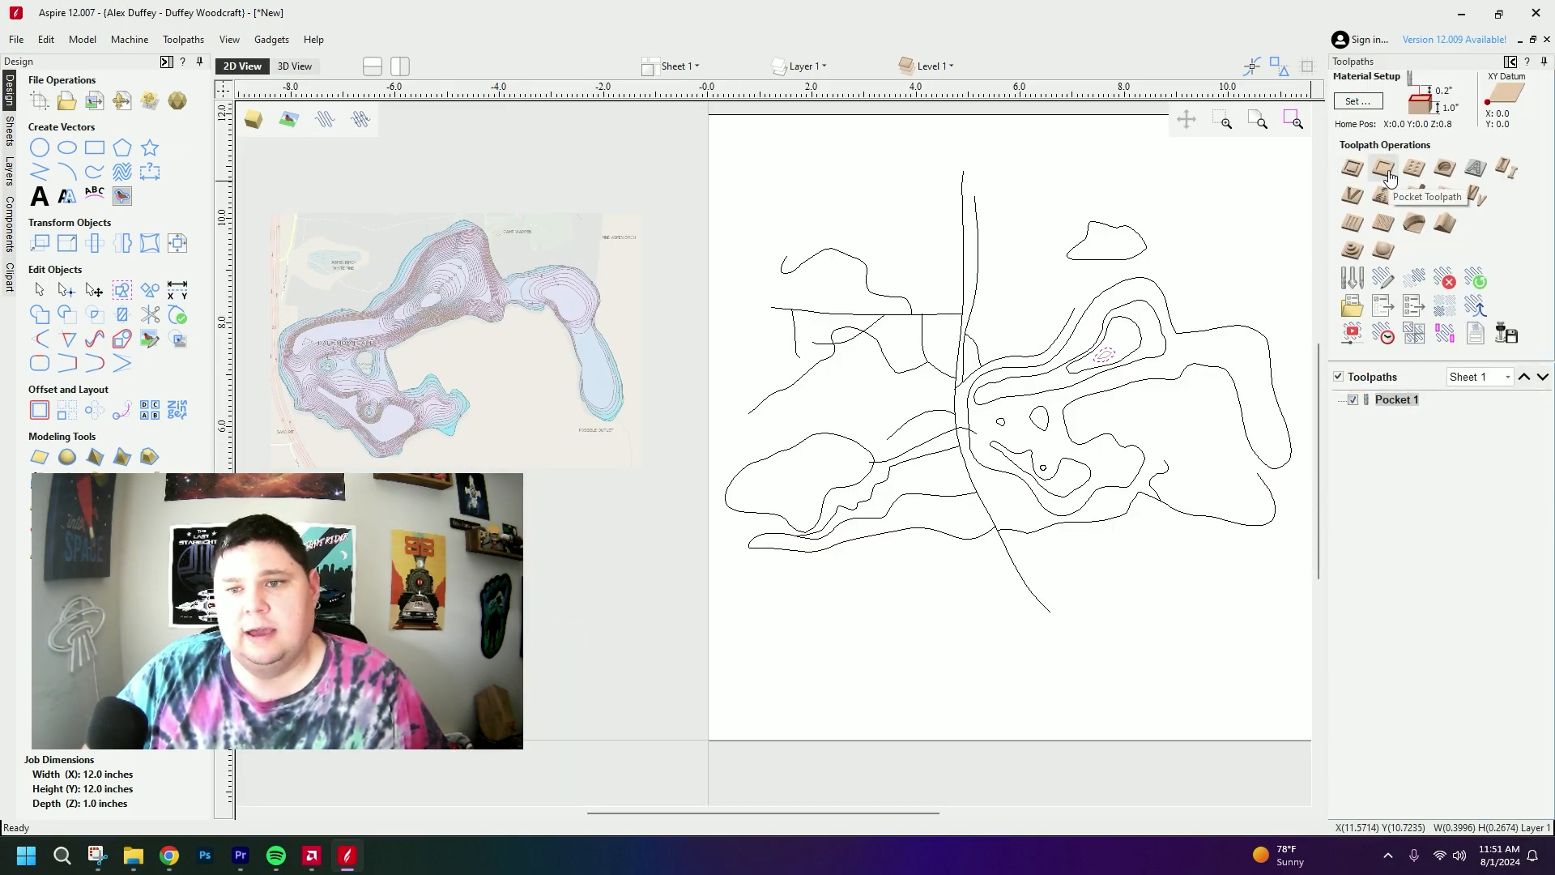
- Calculate a second pocket toolpath 0.3 inches deep for the contour directly around the innermost one, returning to the 2D drawing
left_click(1385, 170)
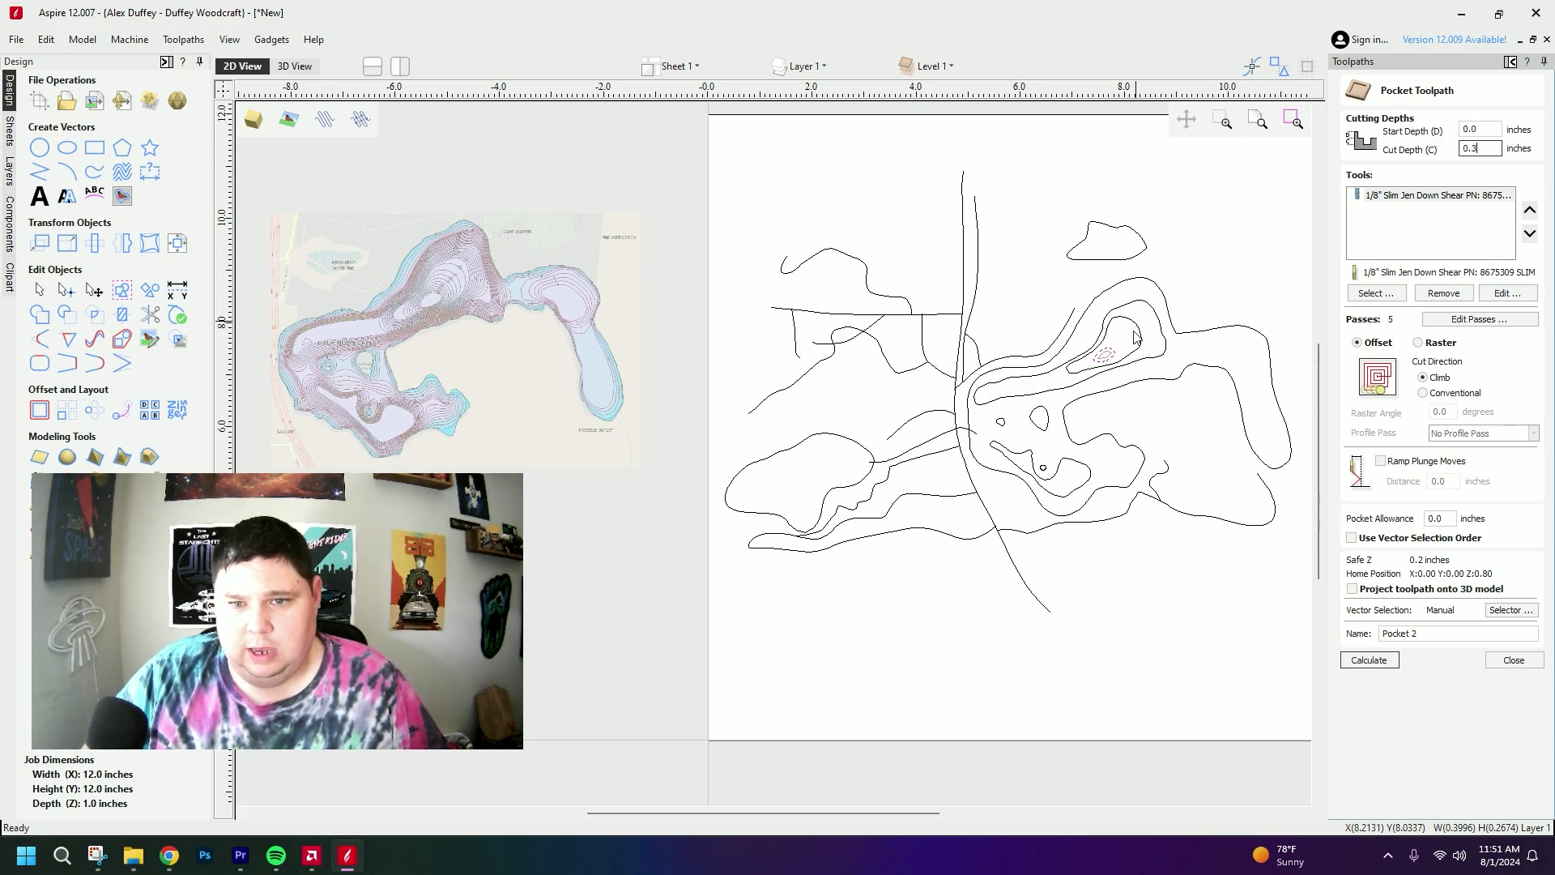
left_click(1133, 358, "shift")
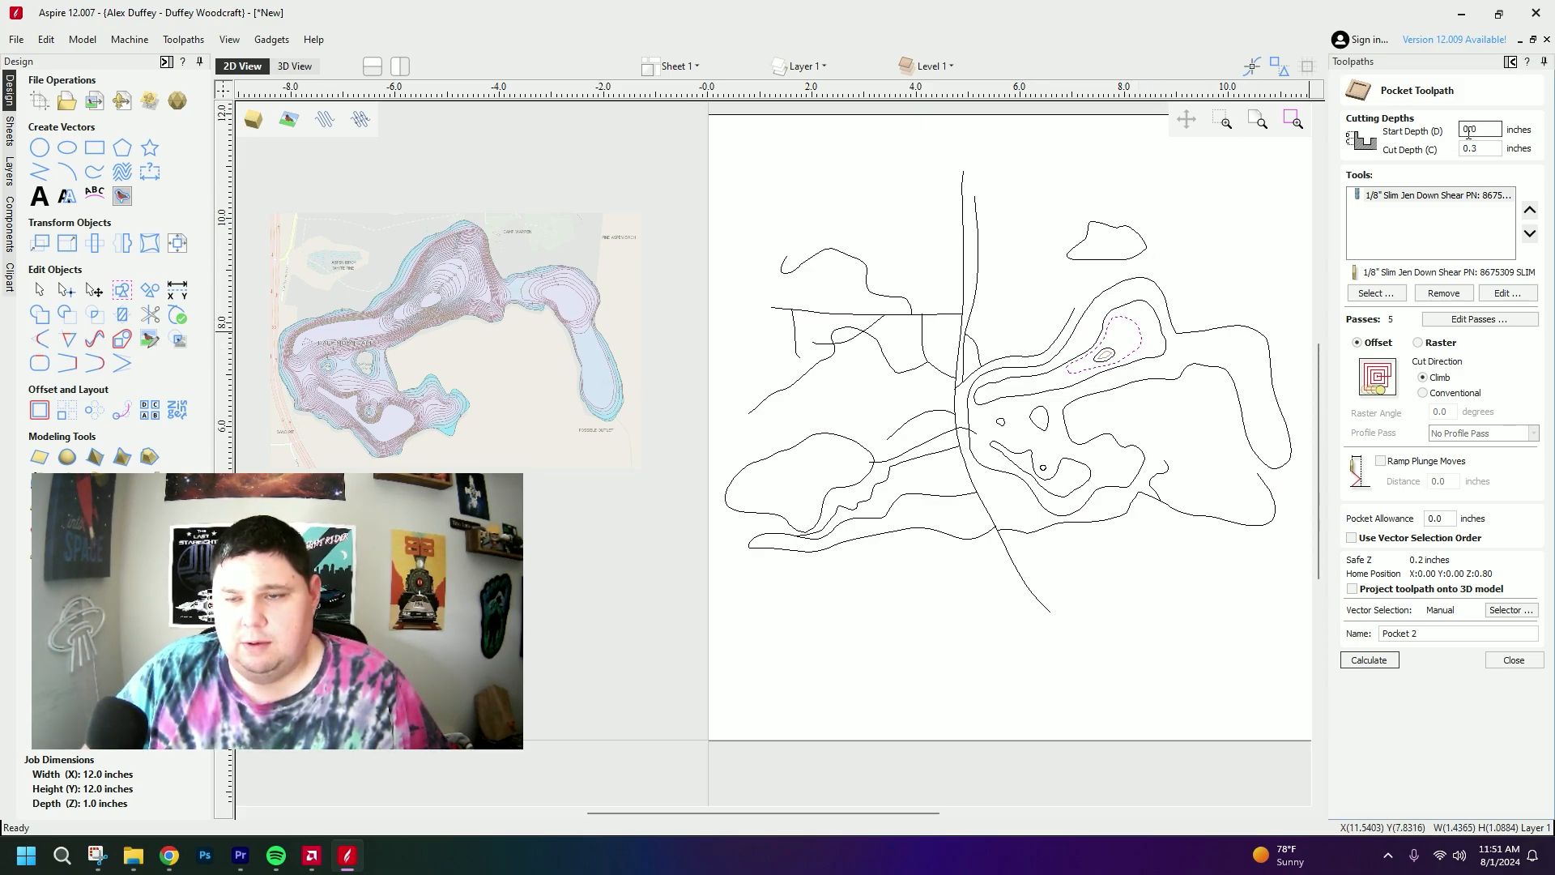
left_click(1383, 659)
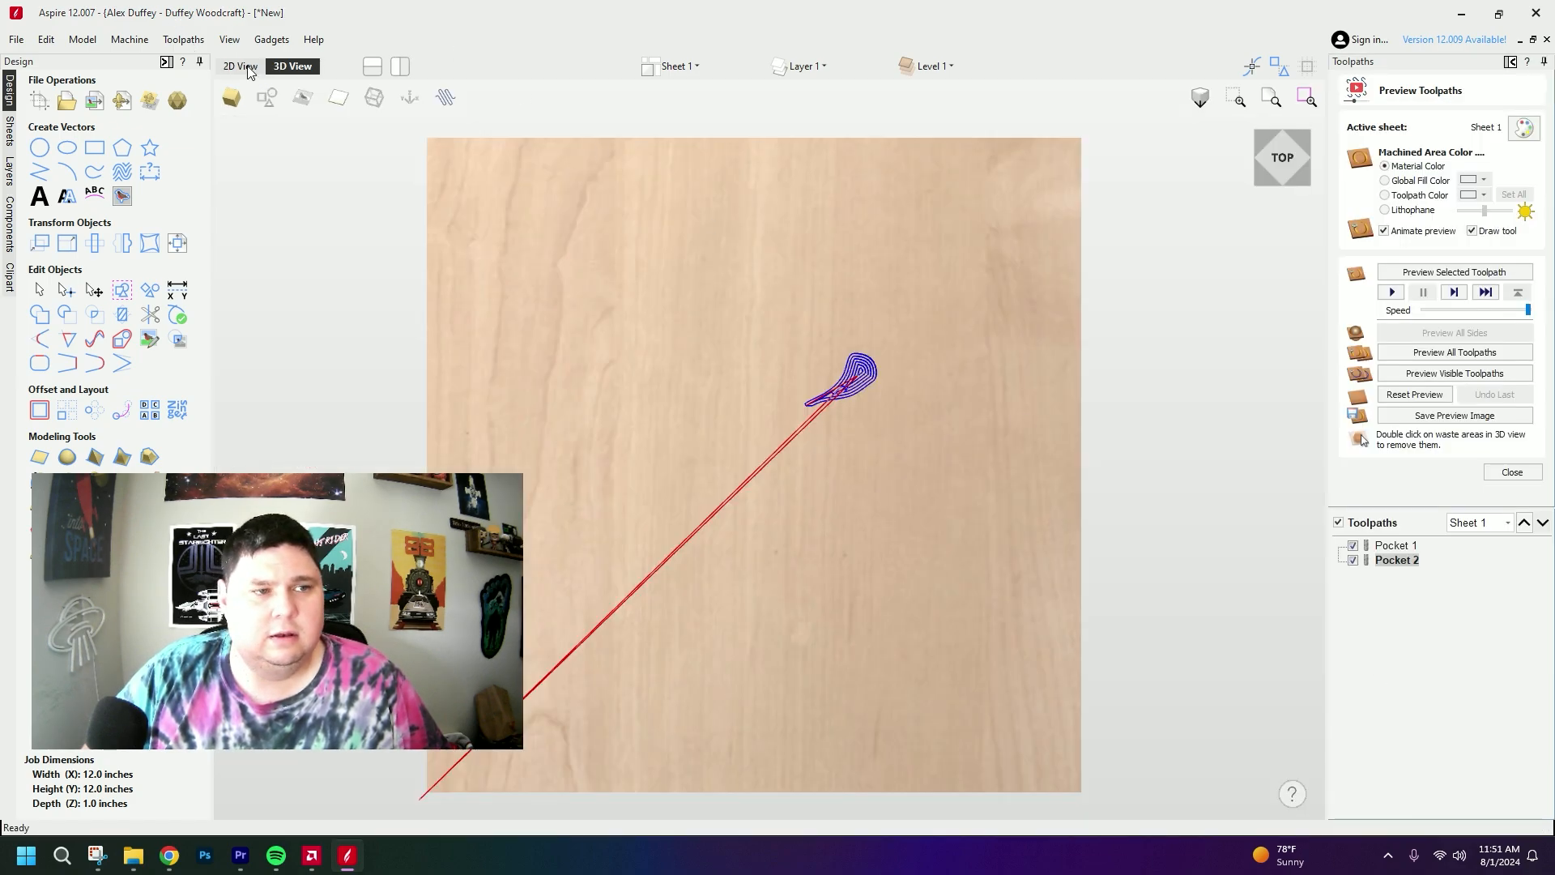
left_click(243, 66)
- Calculate a third pocket toolpath 0.3 inches deep for the long upper-basin contour and the inner contour of the lower basin
left_click(1161, 362)
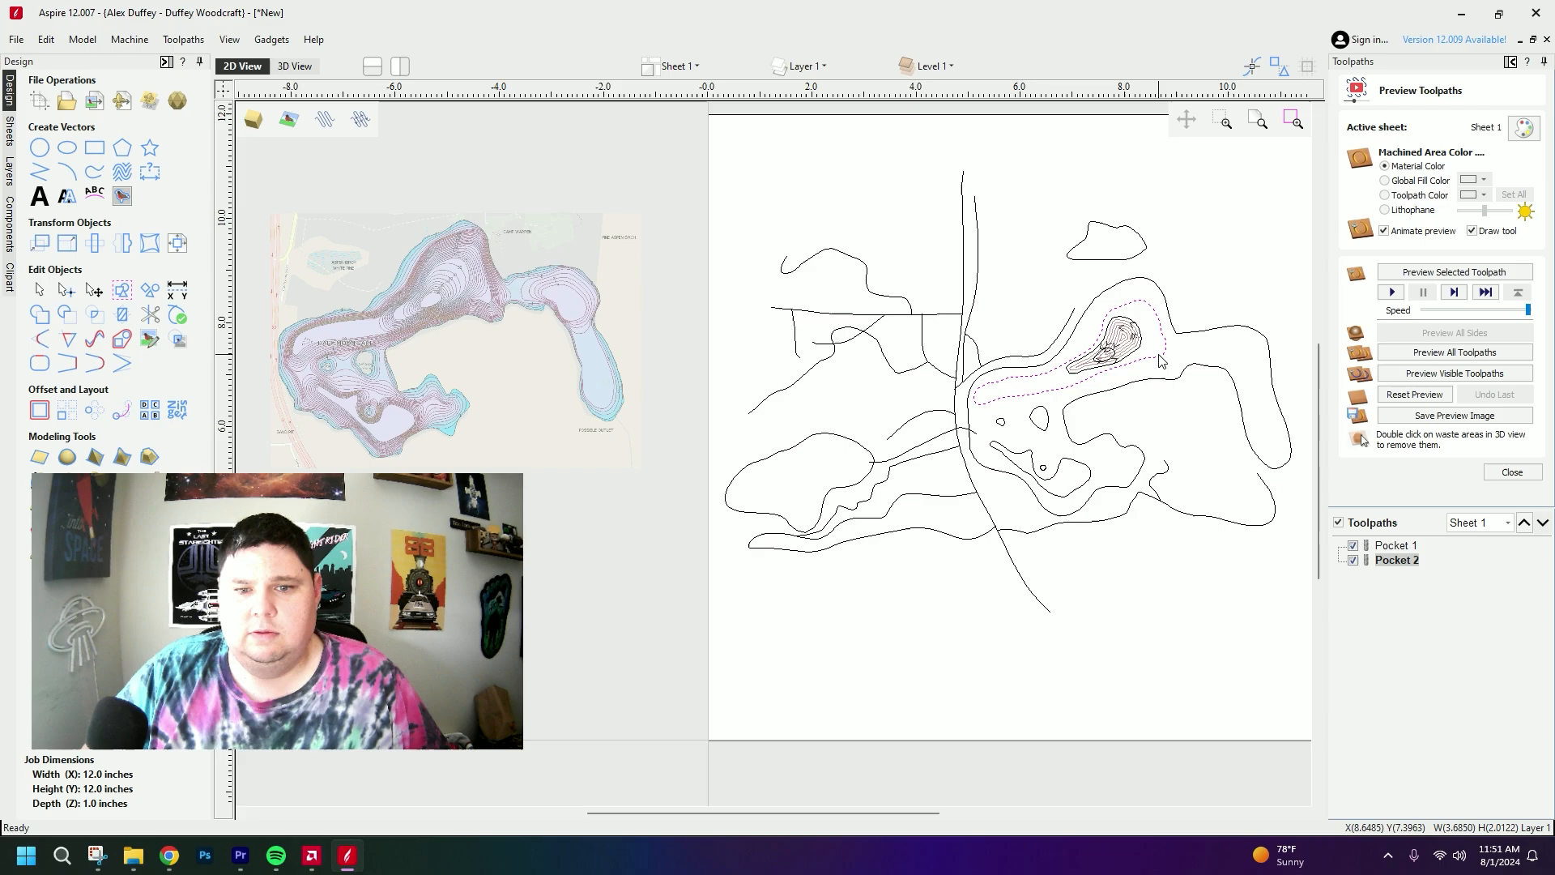
left_click(1088, 490, "shift")
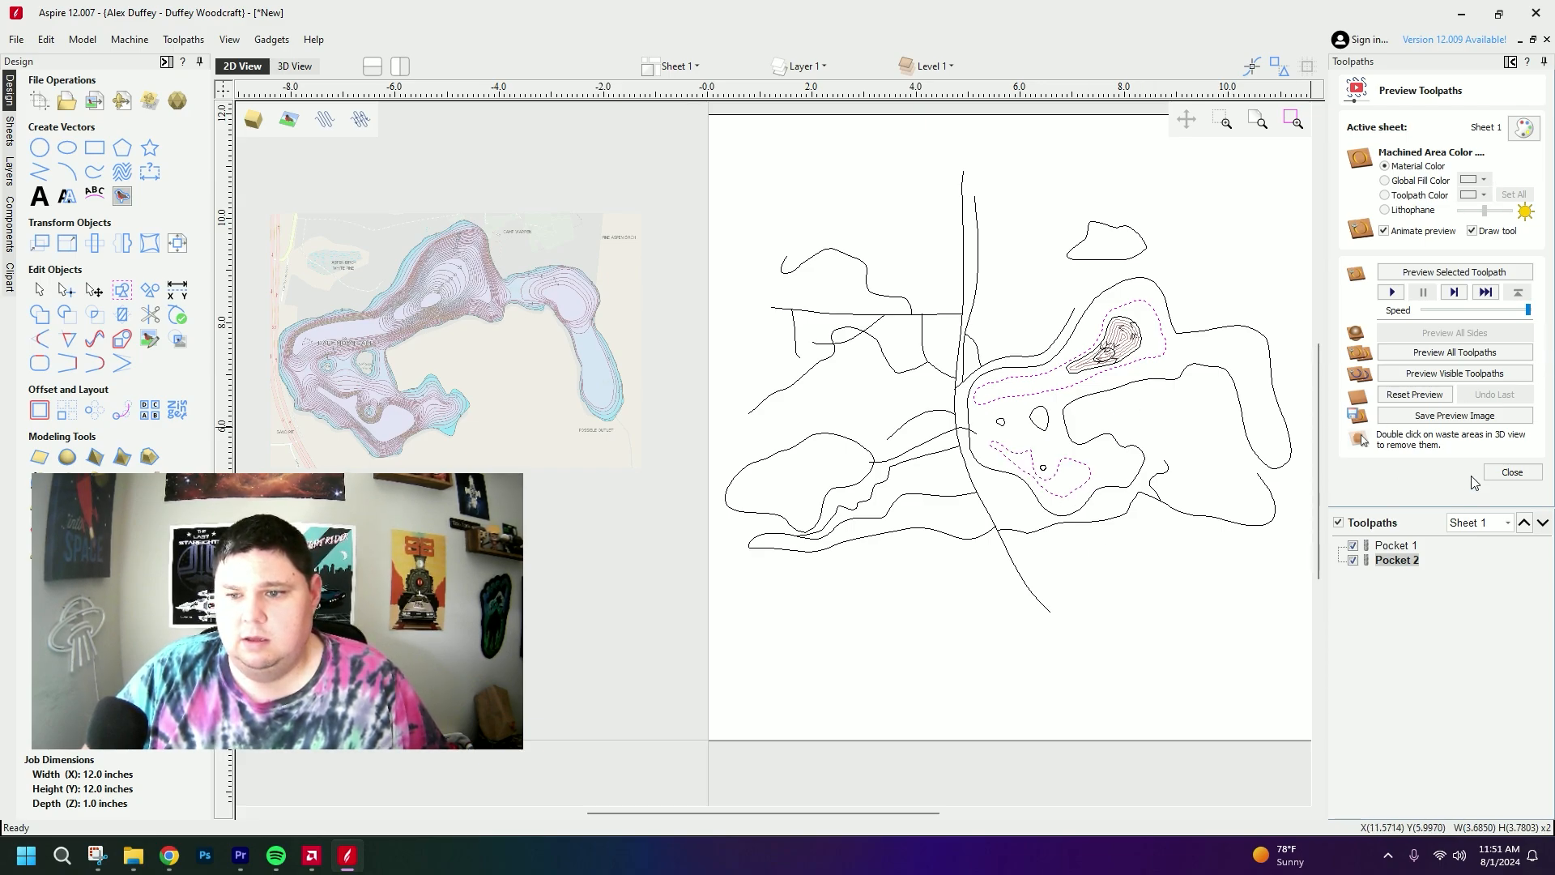
left_click(1511, 472)
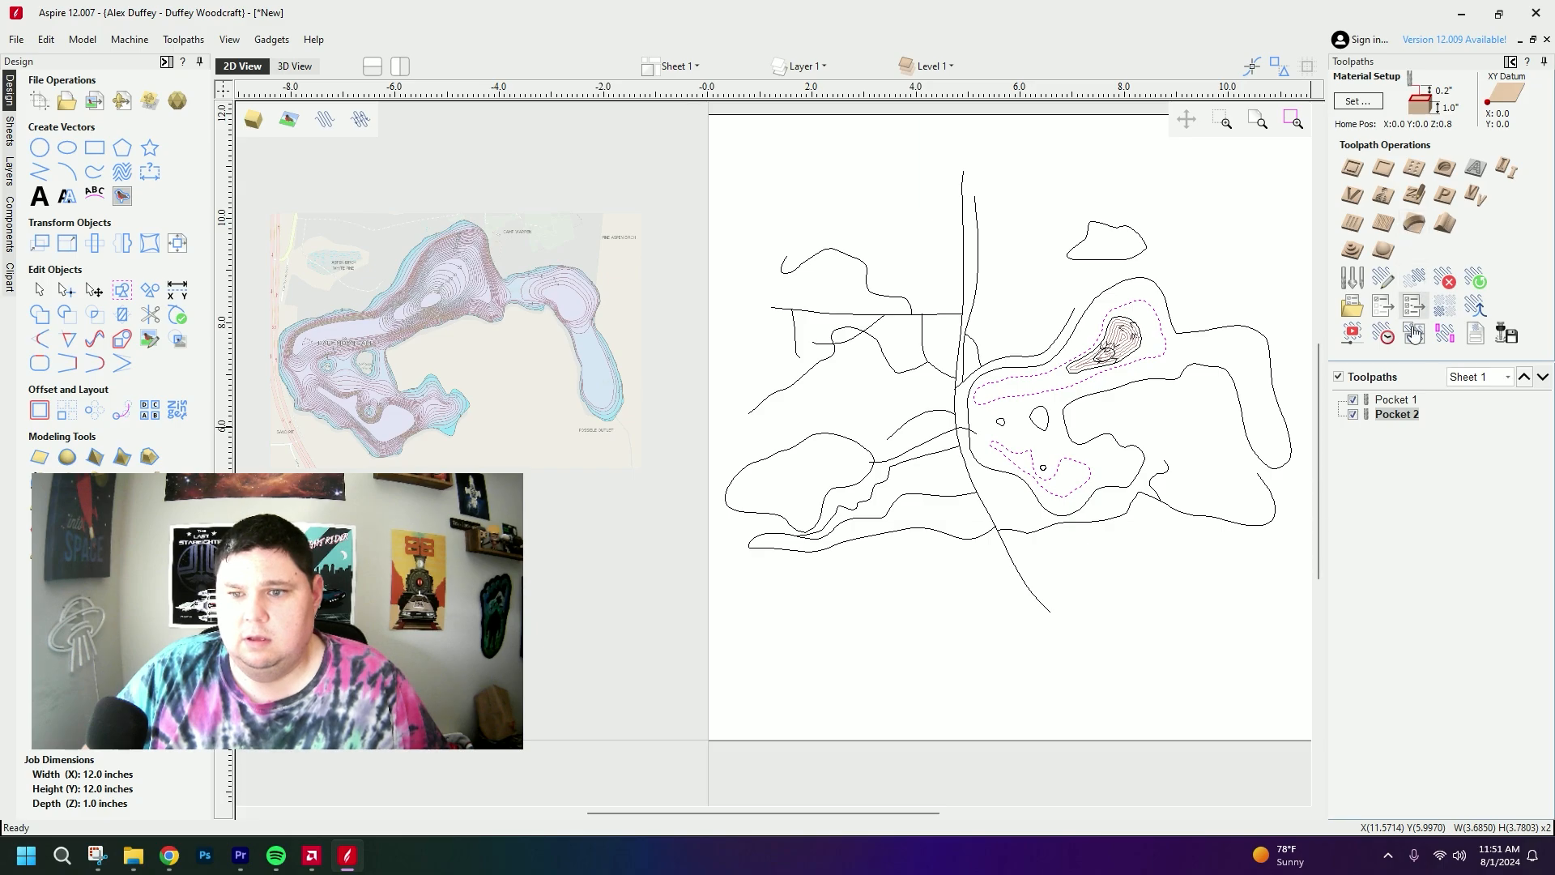
left_click(1383, 168)
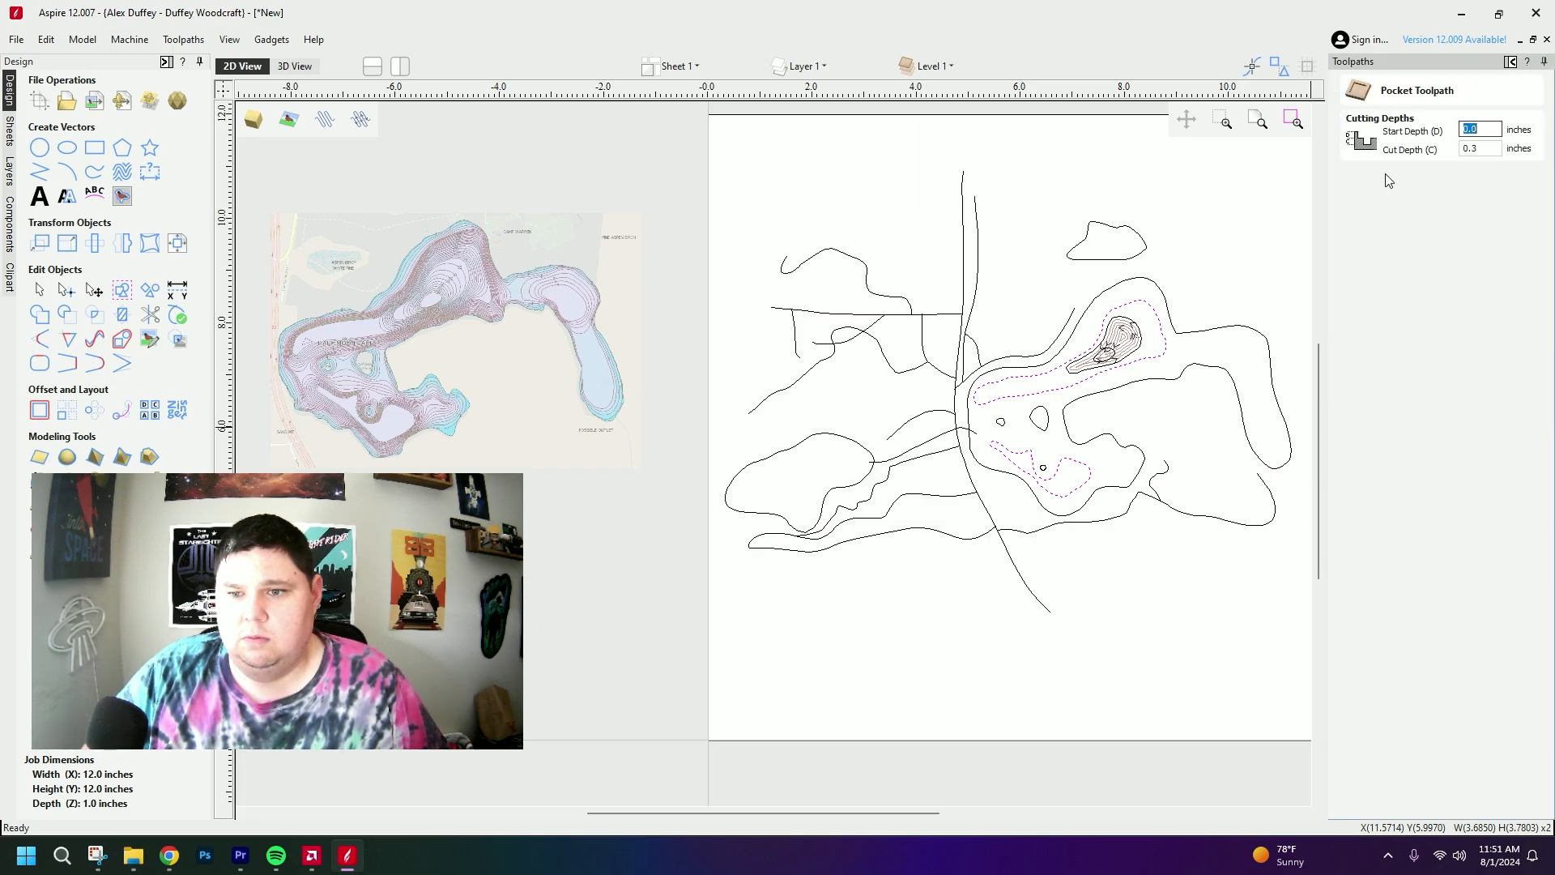
left_click(1369, 660)
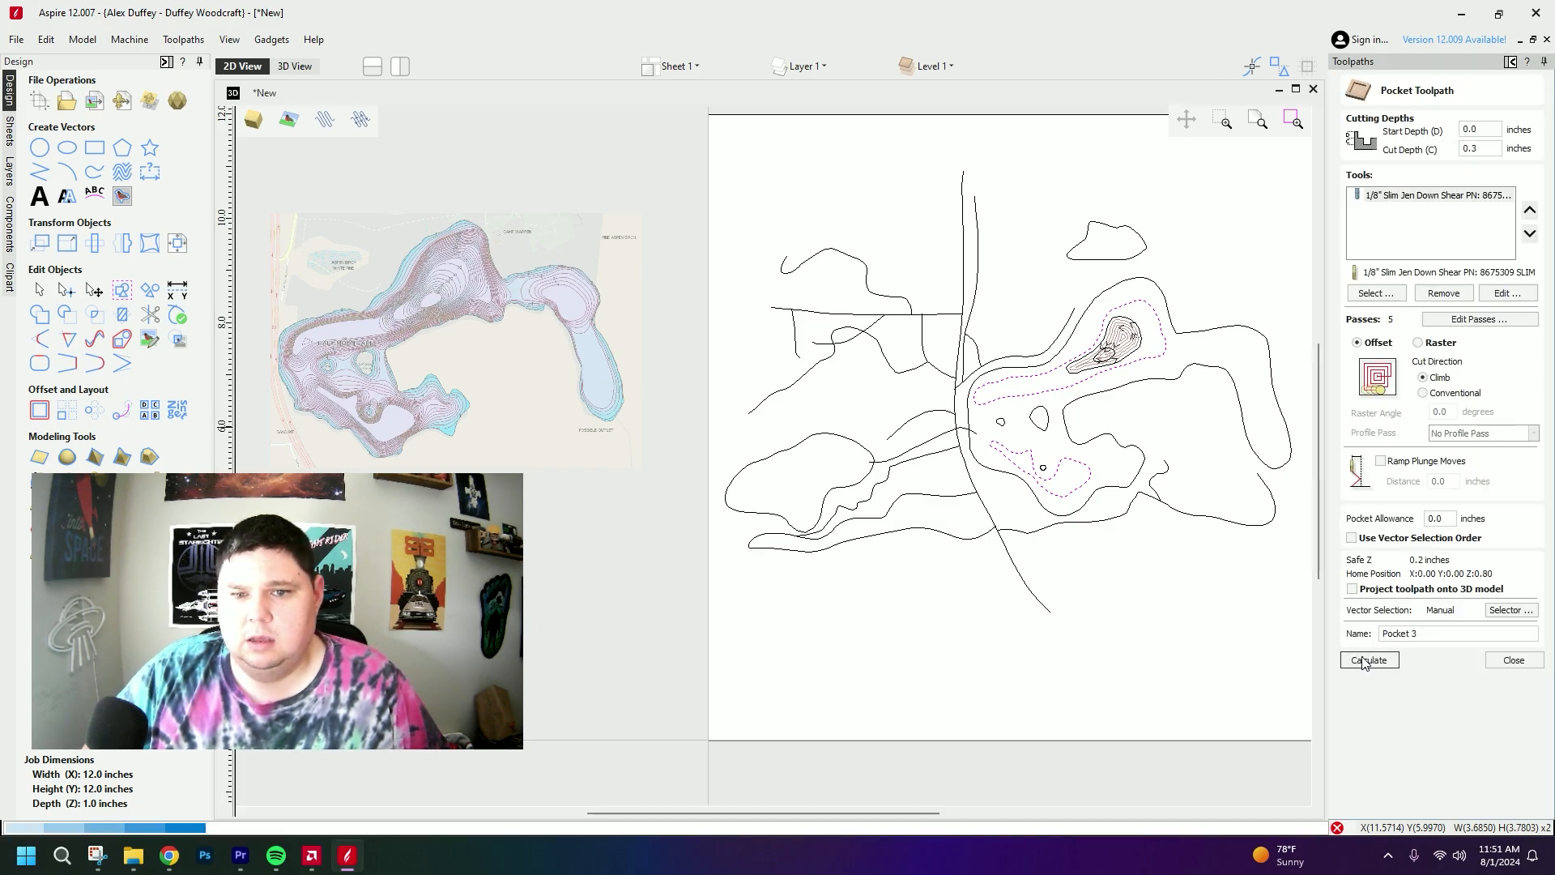
left_click(242, 66)
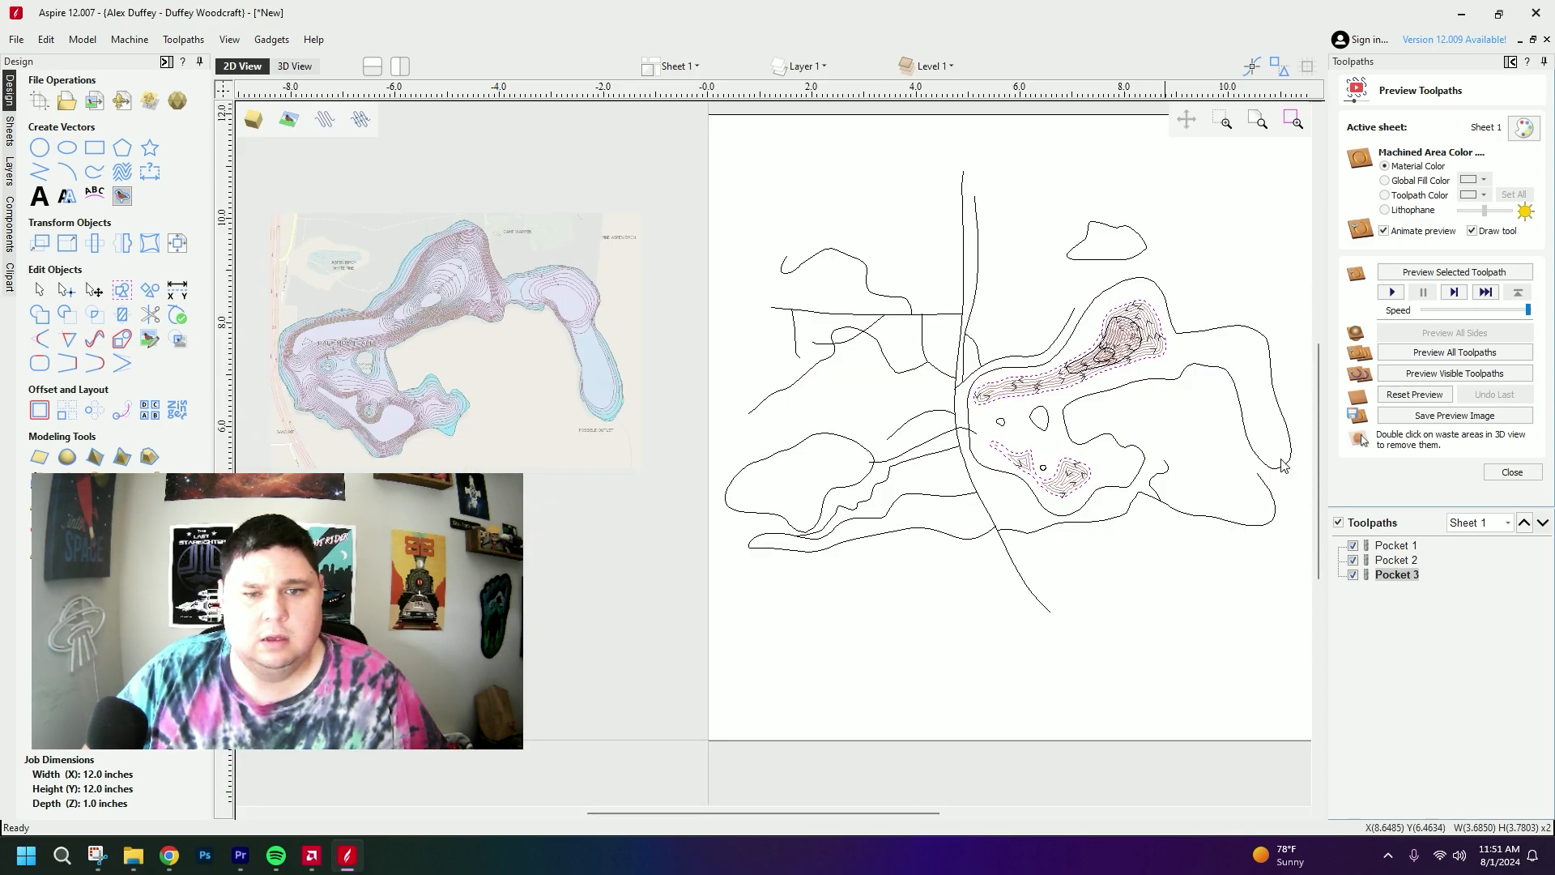
left_click(1395, 561)
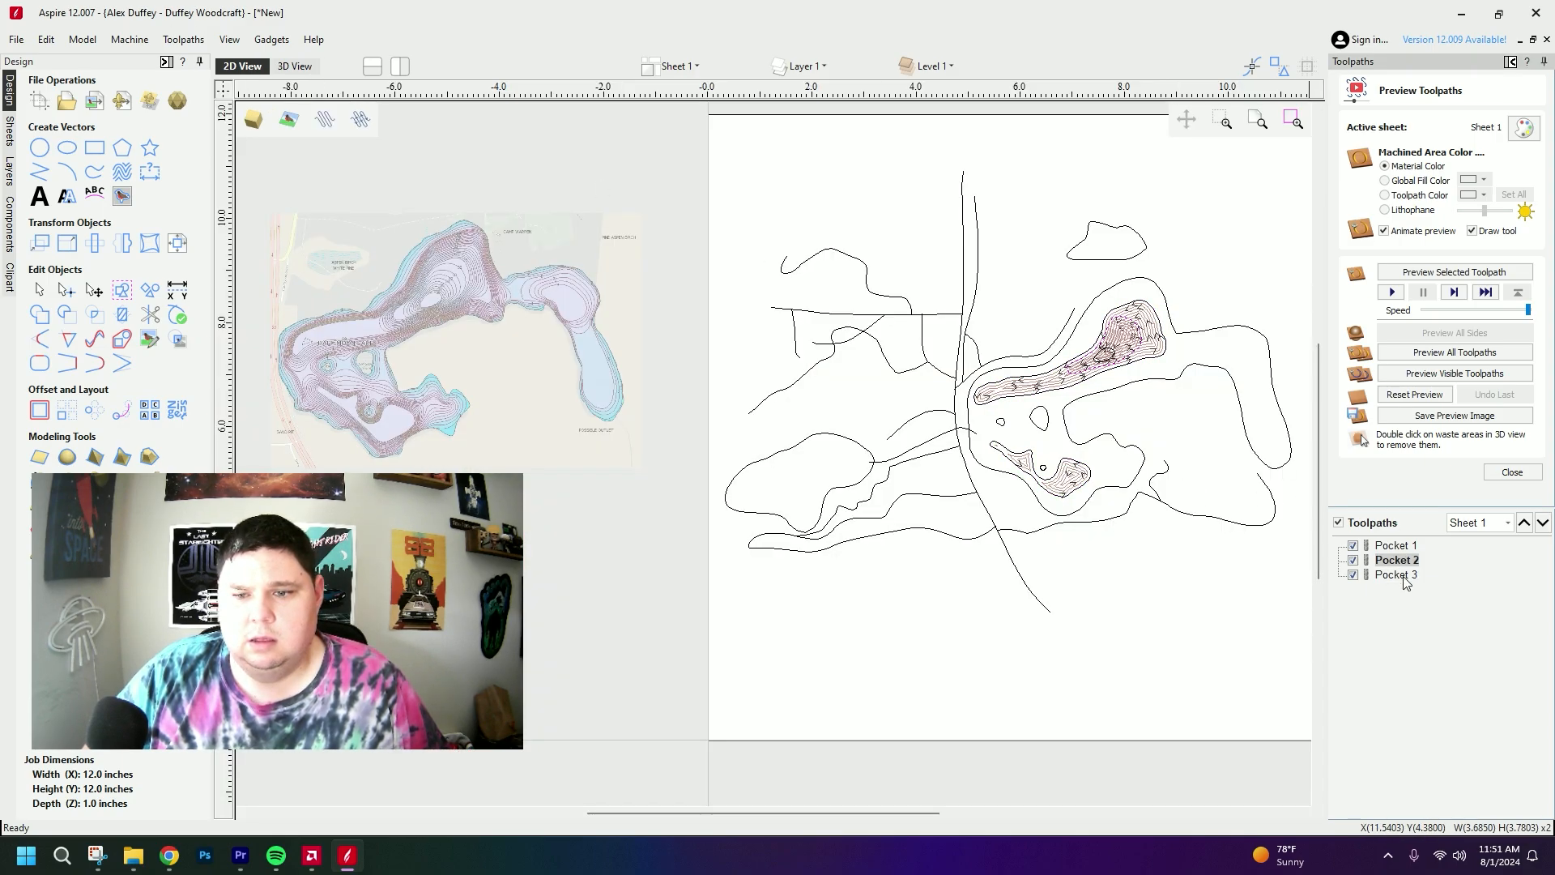
left_click(1403, 578)
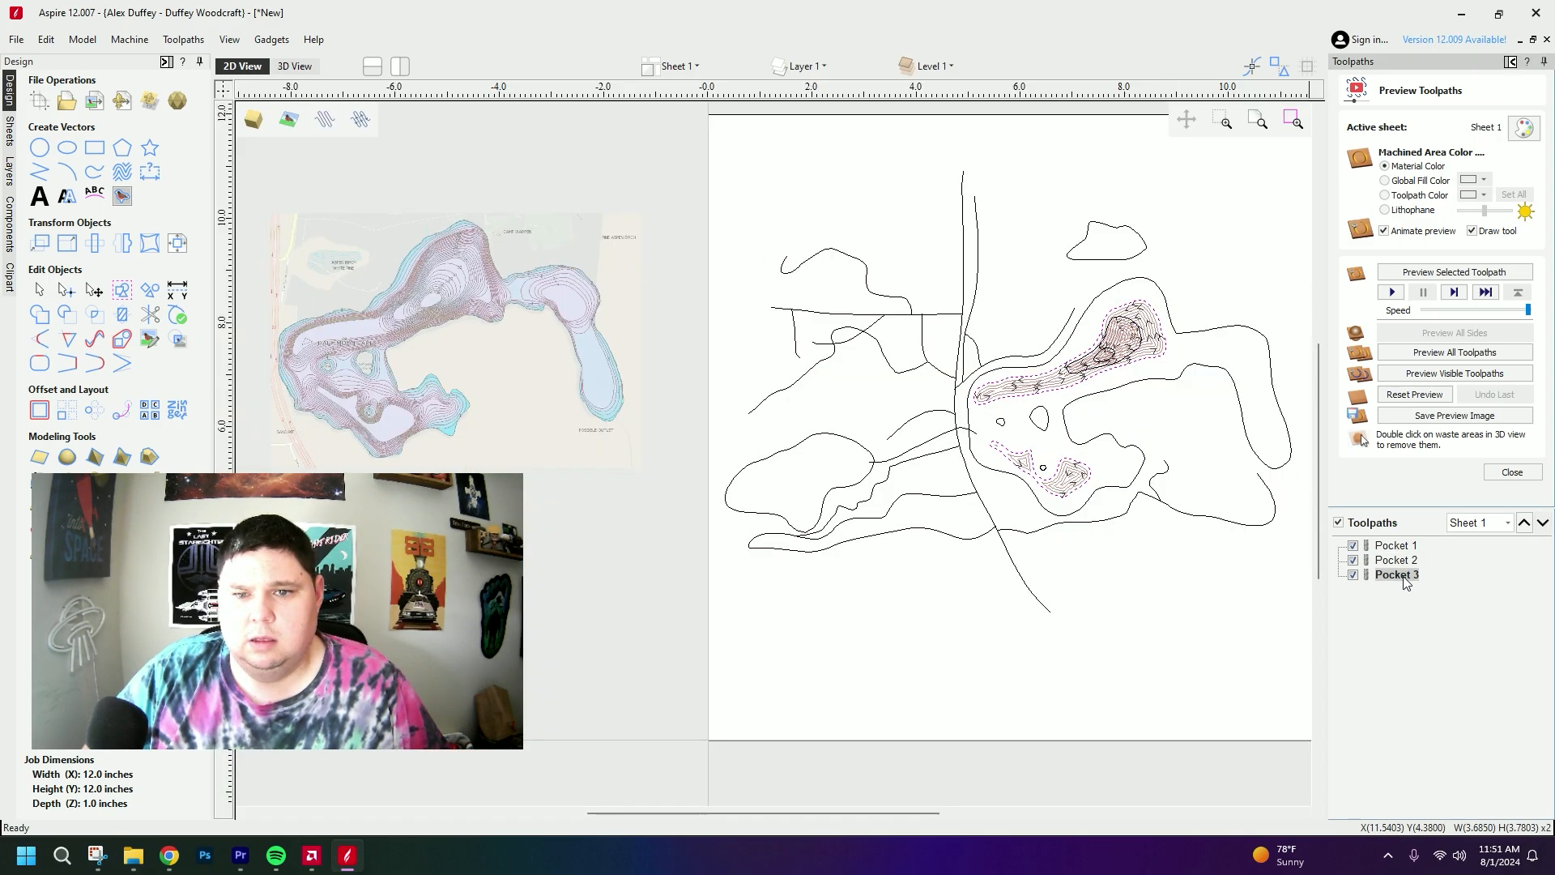
left_click(1512, 472)
left_click(1383, 169)
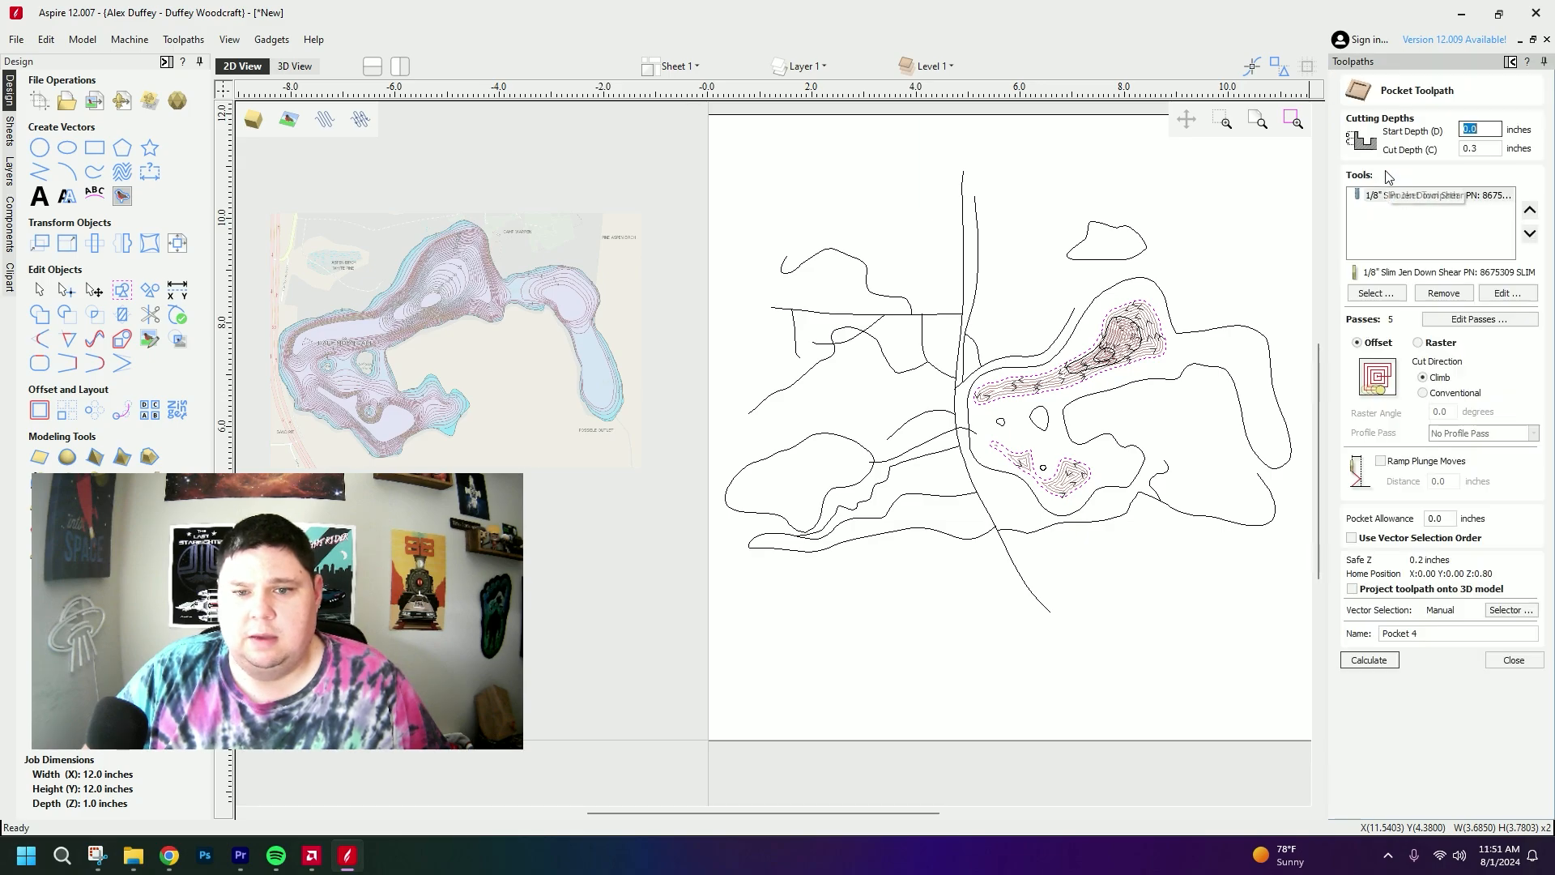
left_click(1107, 445, "shift")
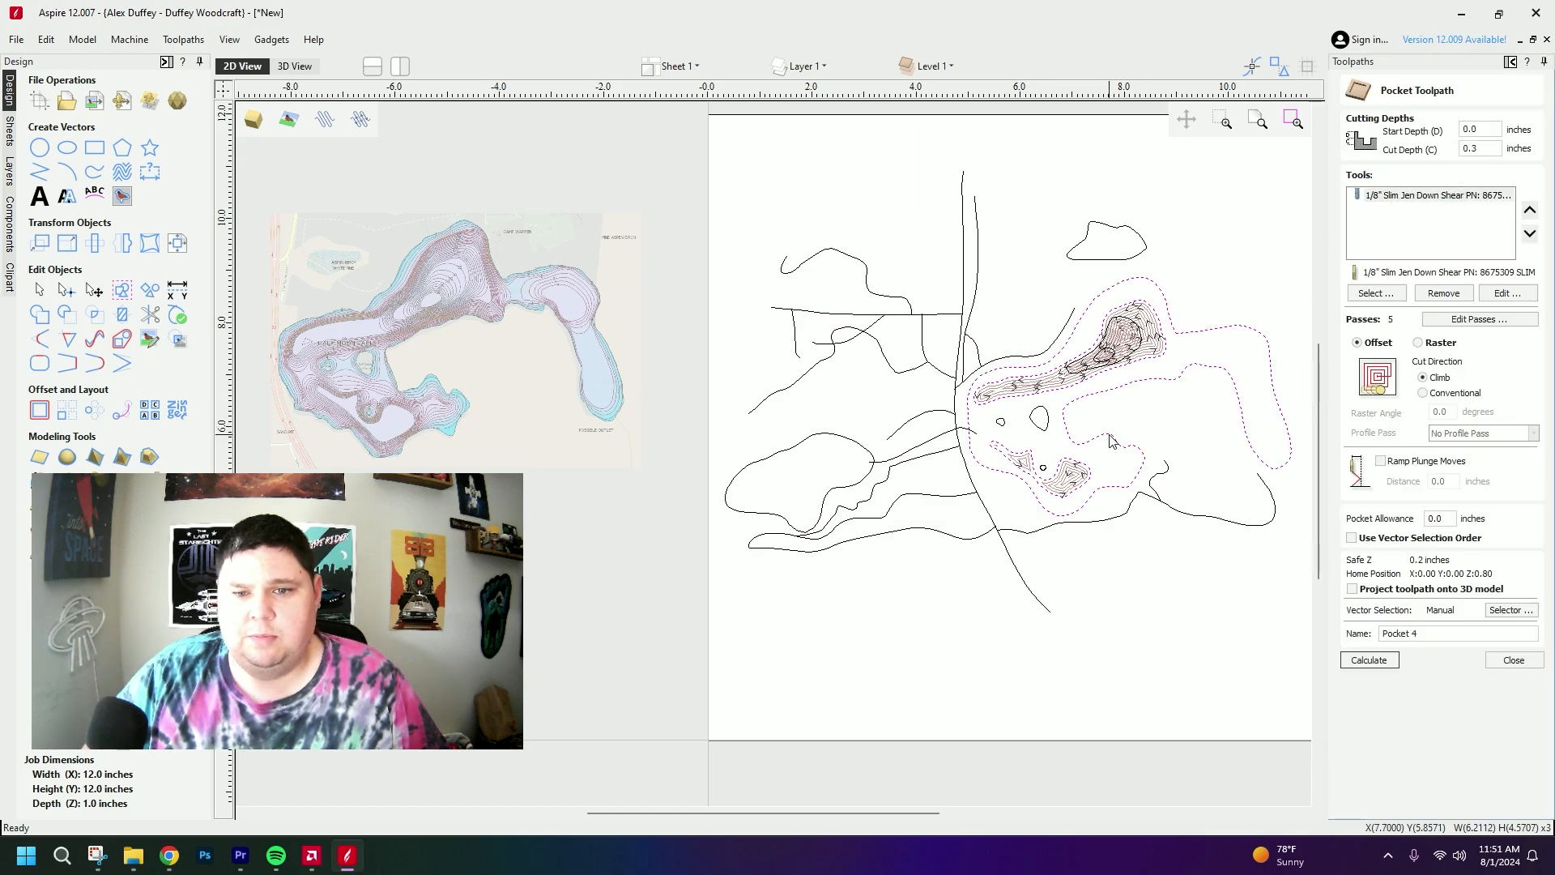
left_click(1488, 149)
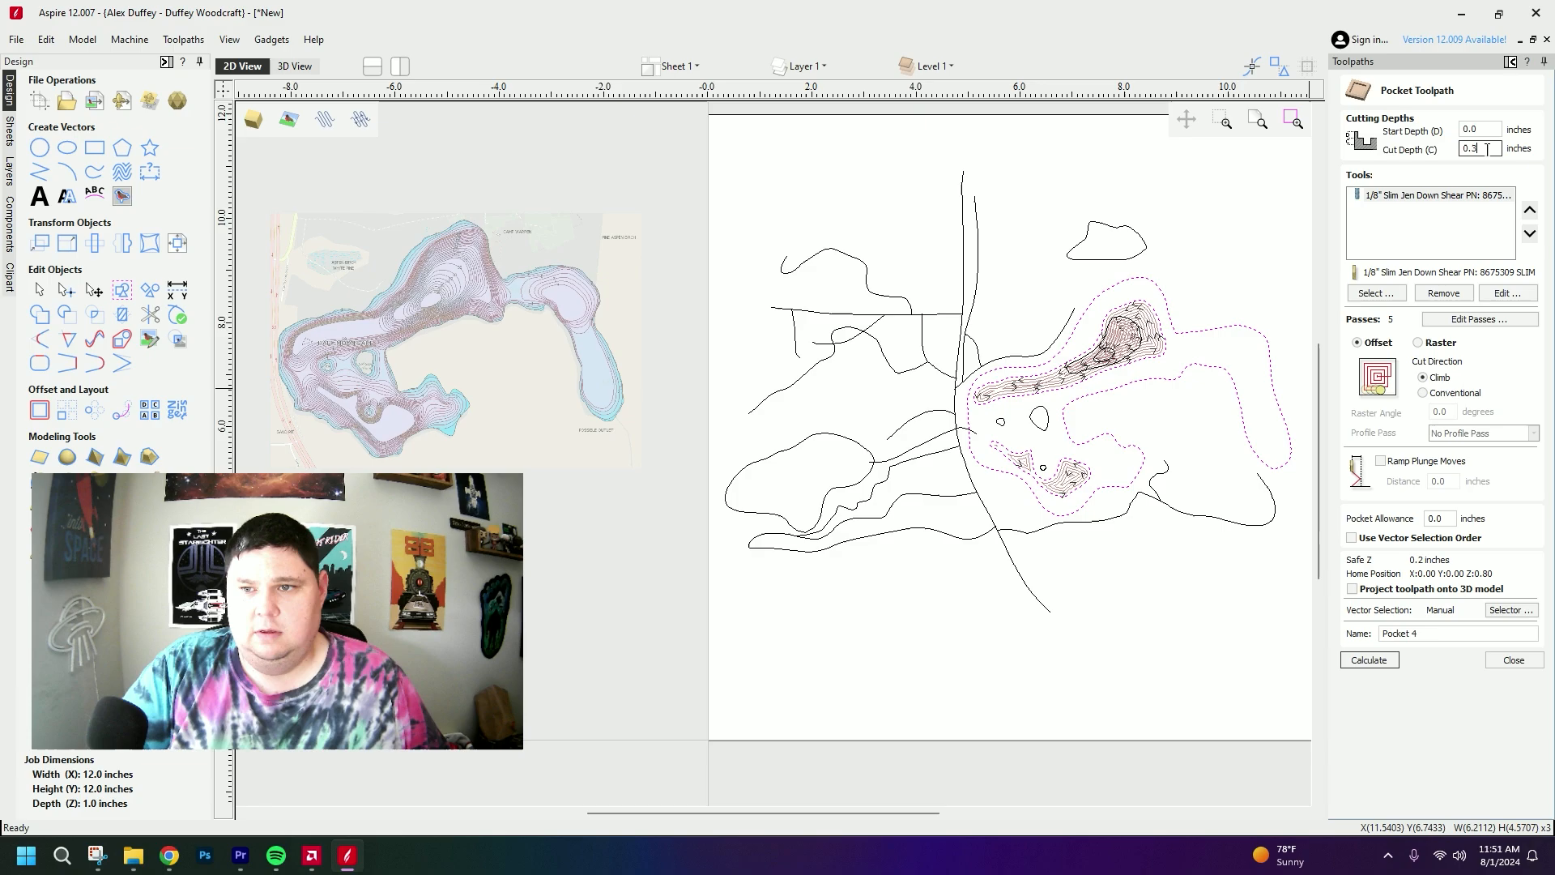
left_click(1514, 660)
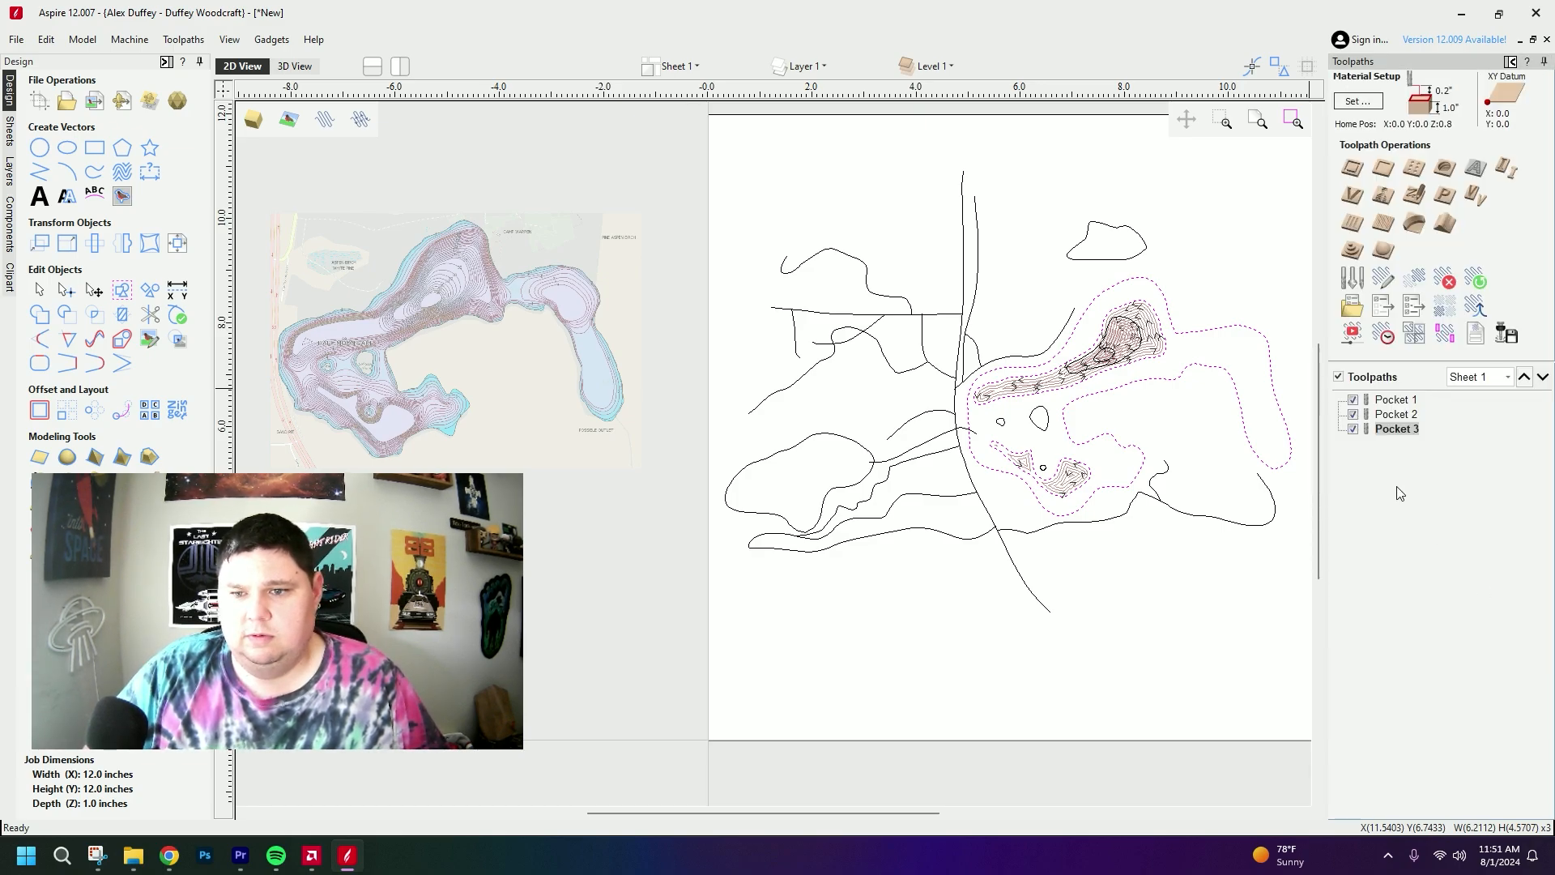
- Review the vectors of the second and third pockets and start a fourth pocket toolpath with a 0.1-inch cut depth
left_click(1389, 417)
left_click(1397, 433)
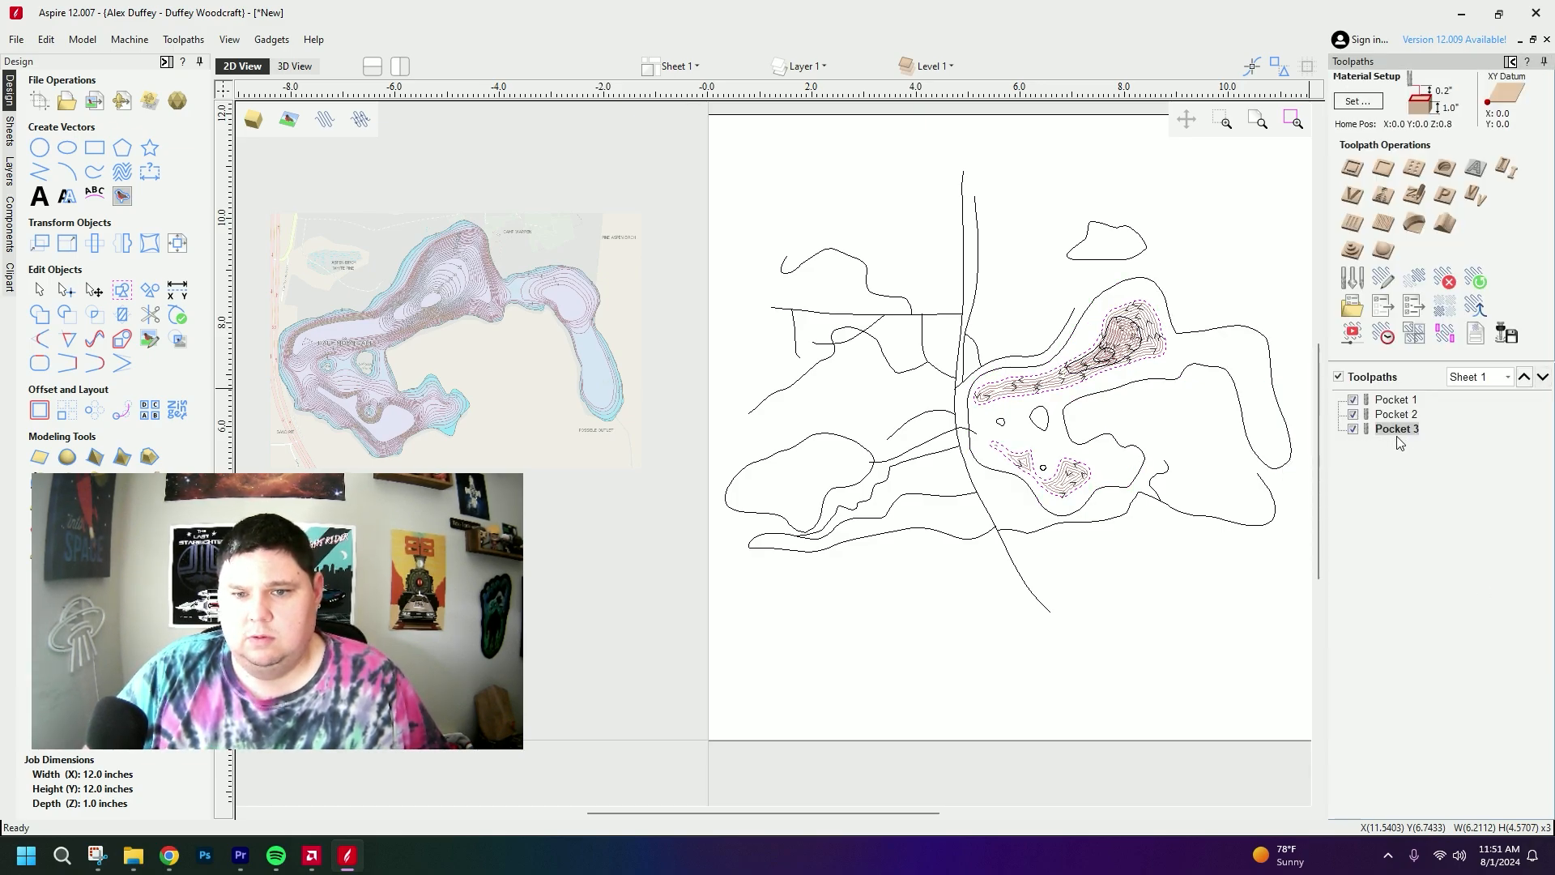
left_click(1397, 414)
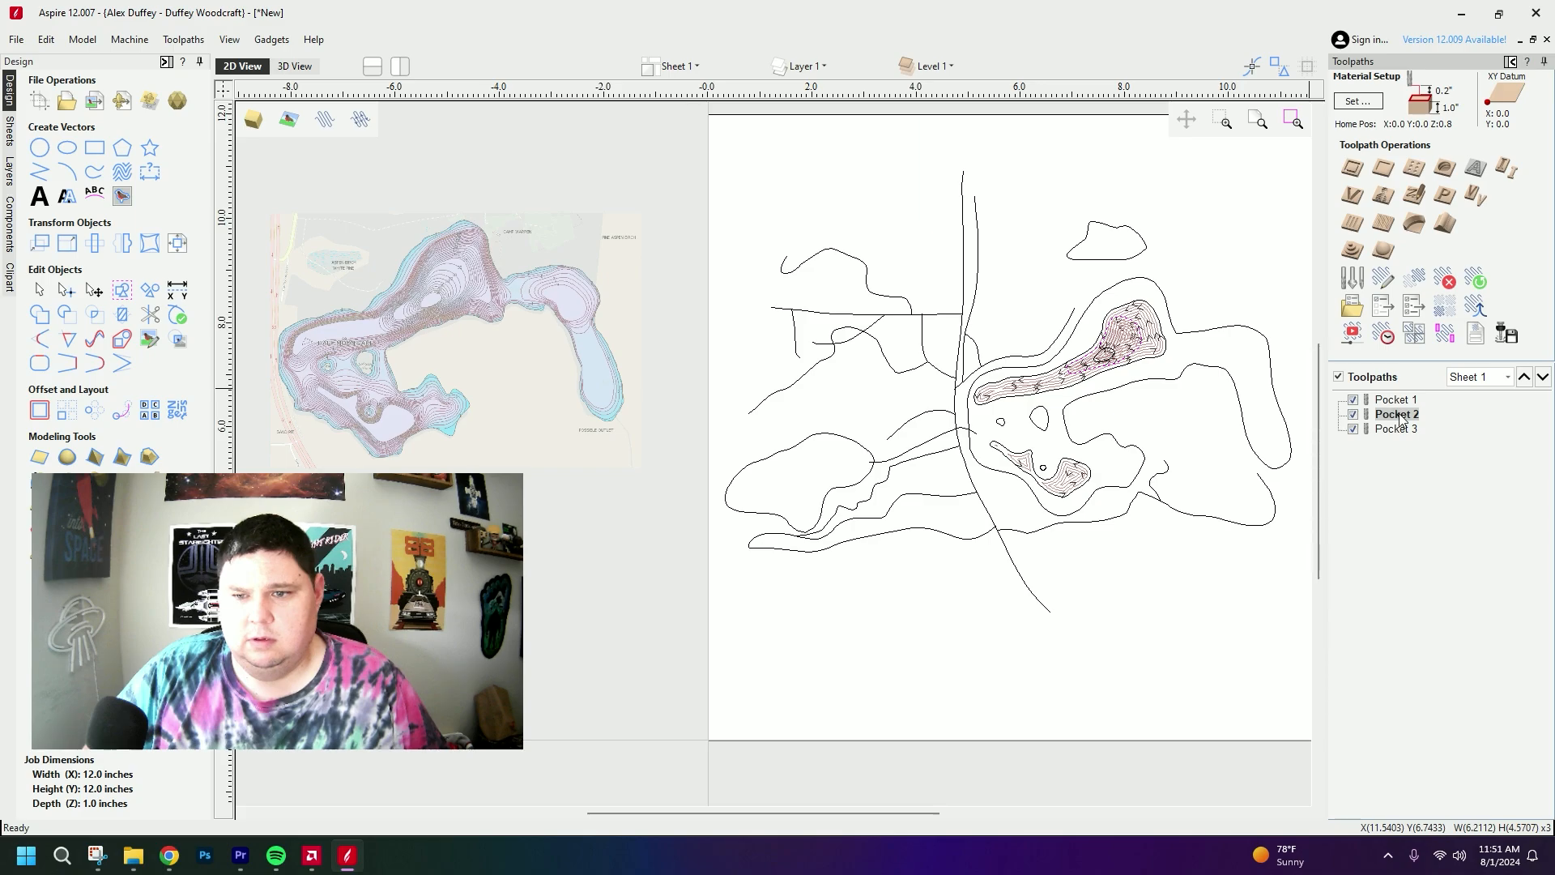
left_click(1384, 168)
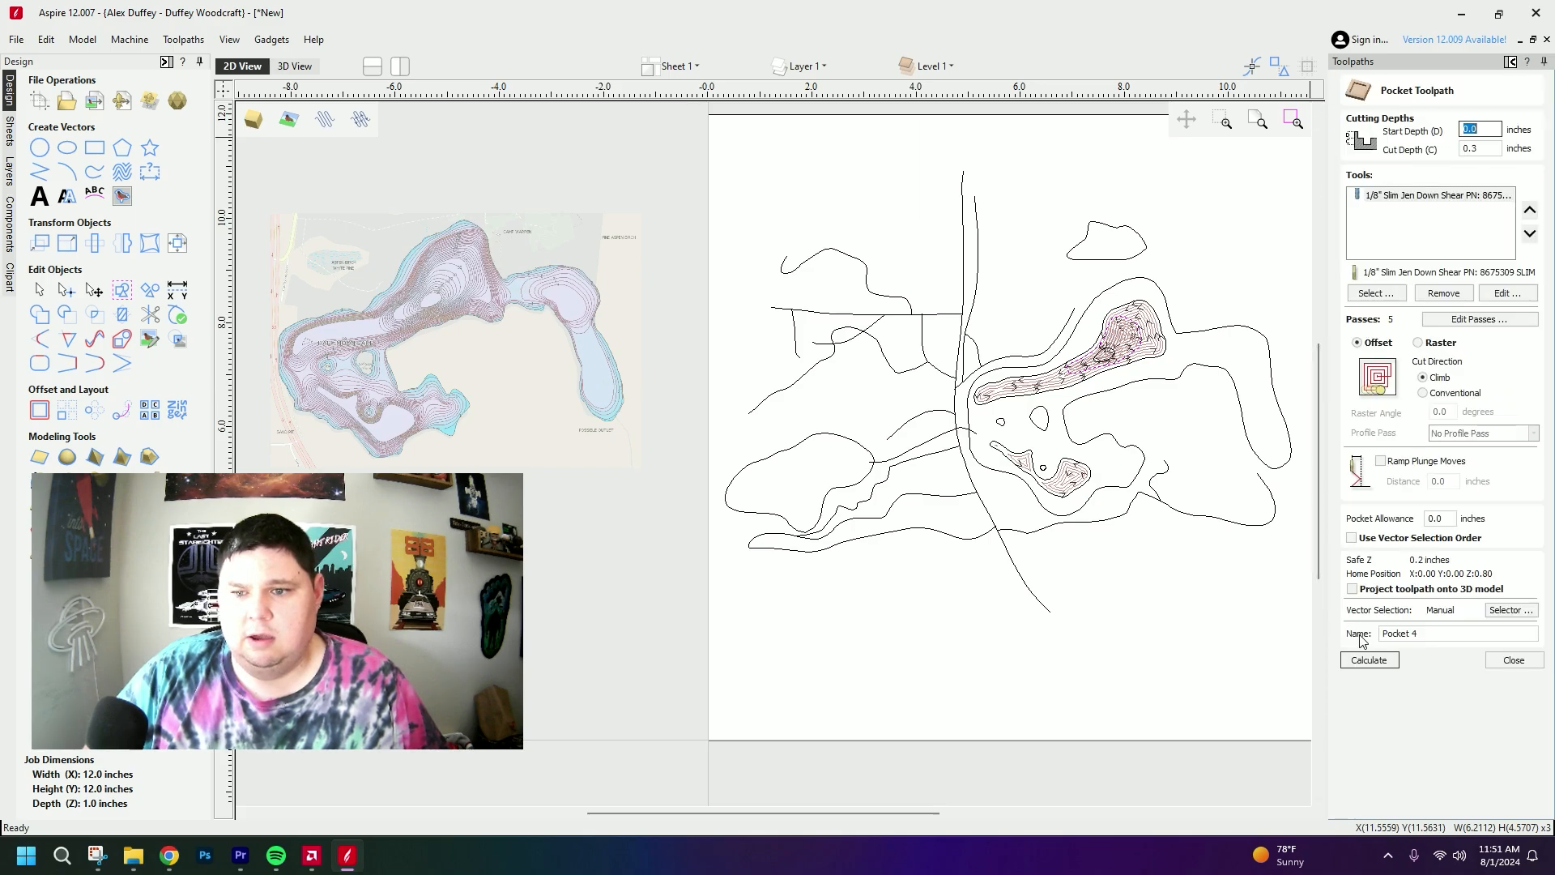
left_click(1475, 151)
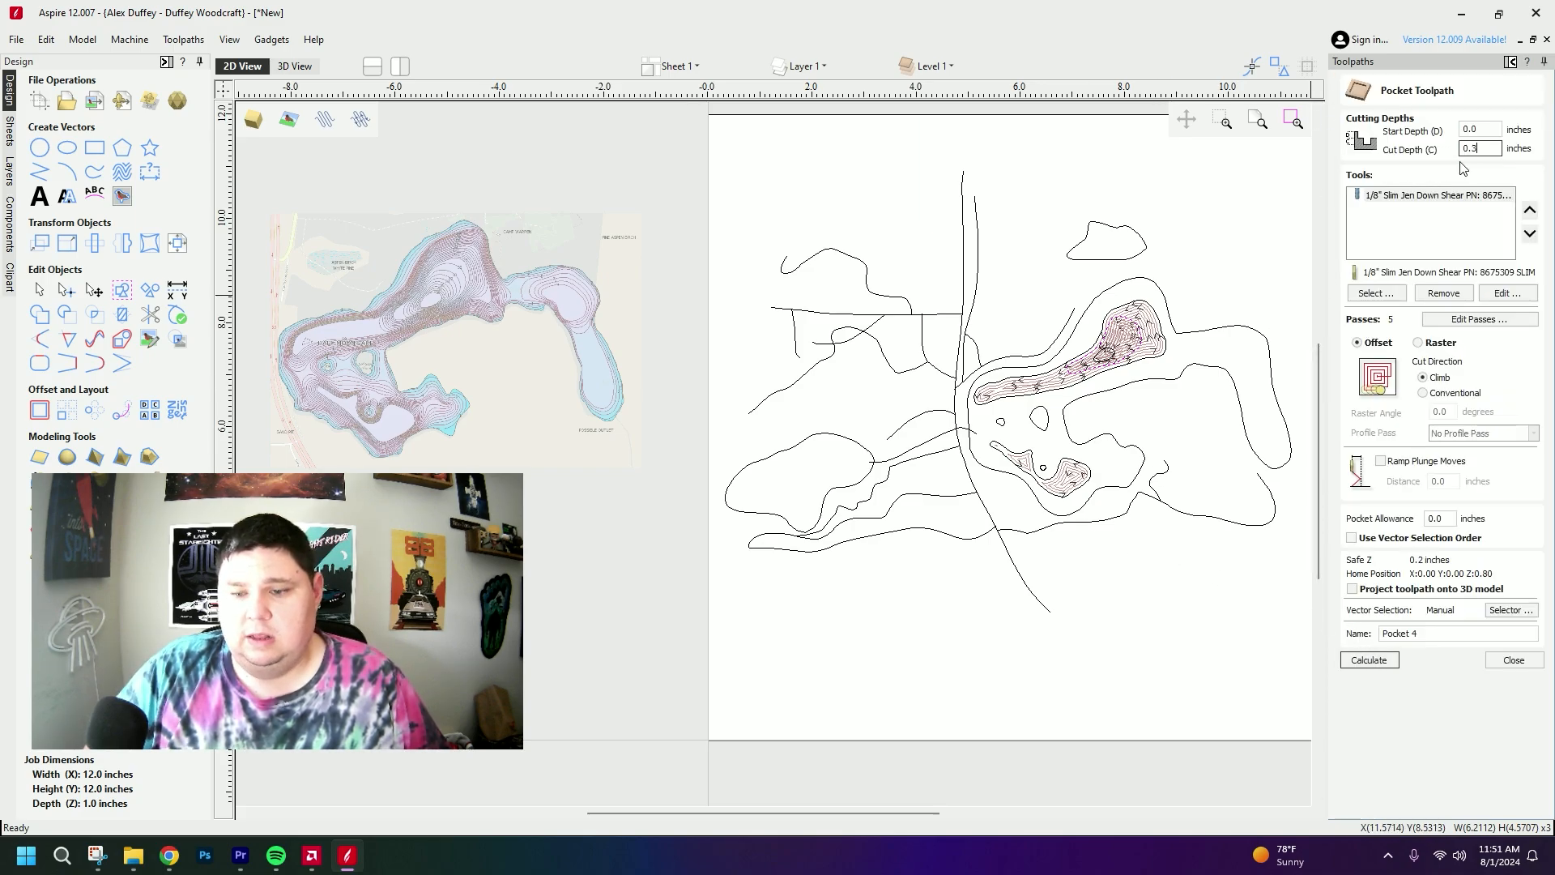
type("1")
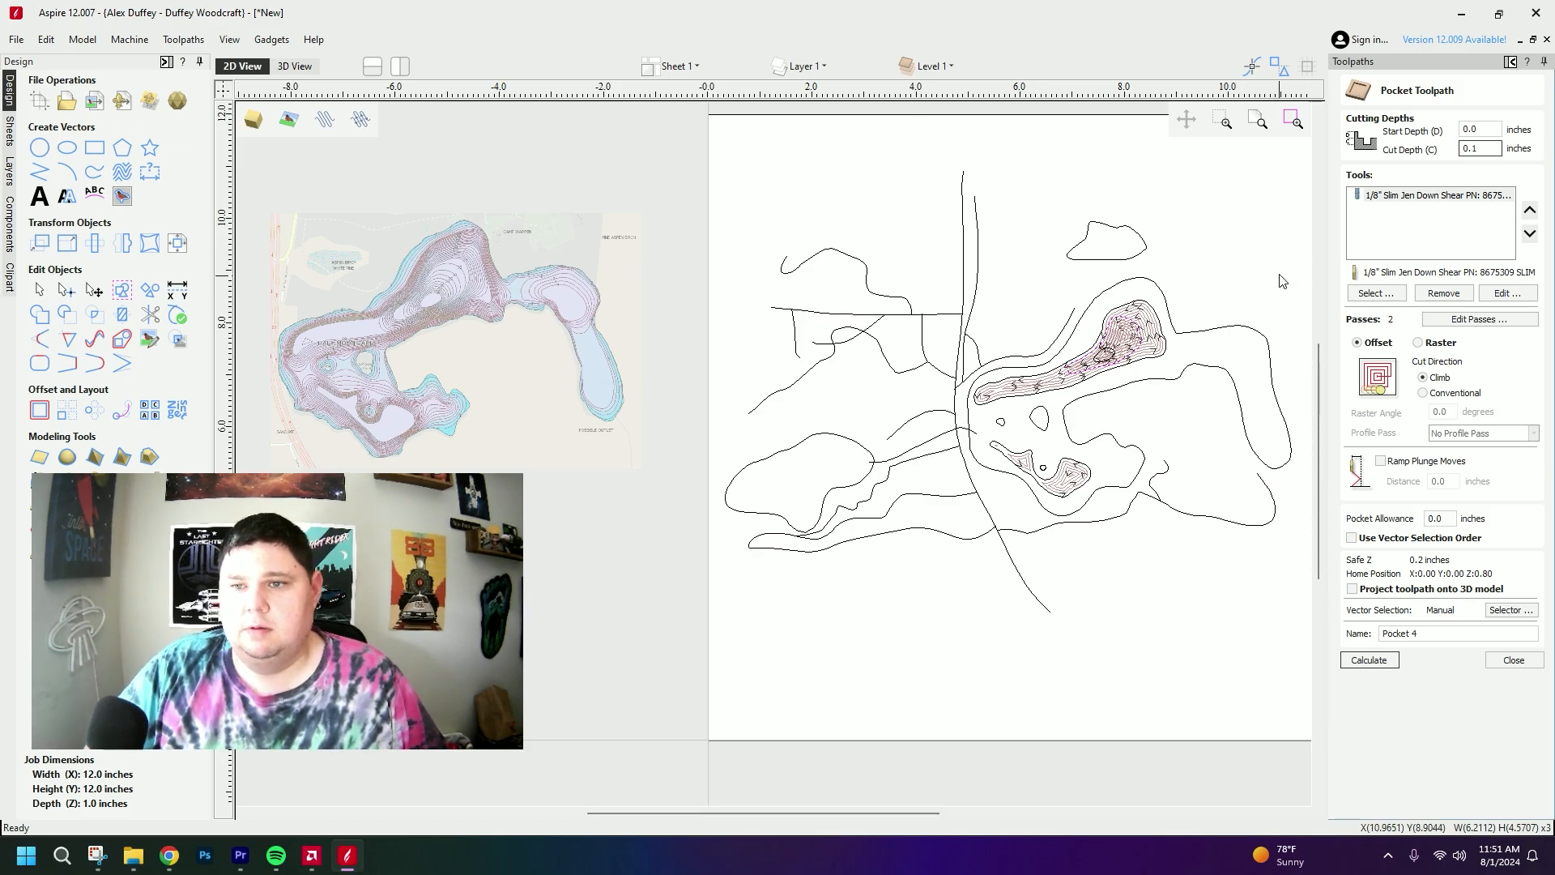
- Calculate the fourth pocket toolpath for the main lake outline, its three islands, the western lake and the small northern lake, returning to 2D
left_click(1089, 447)
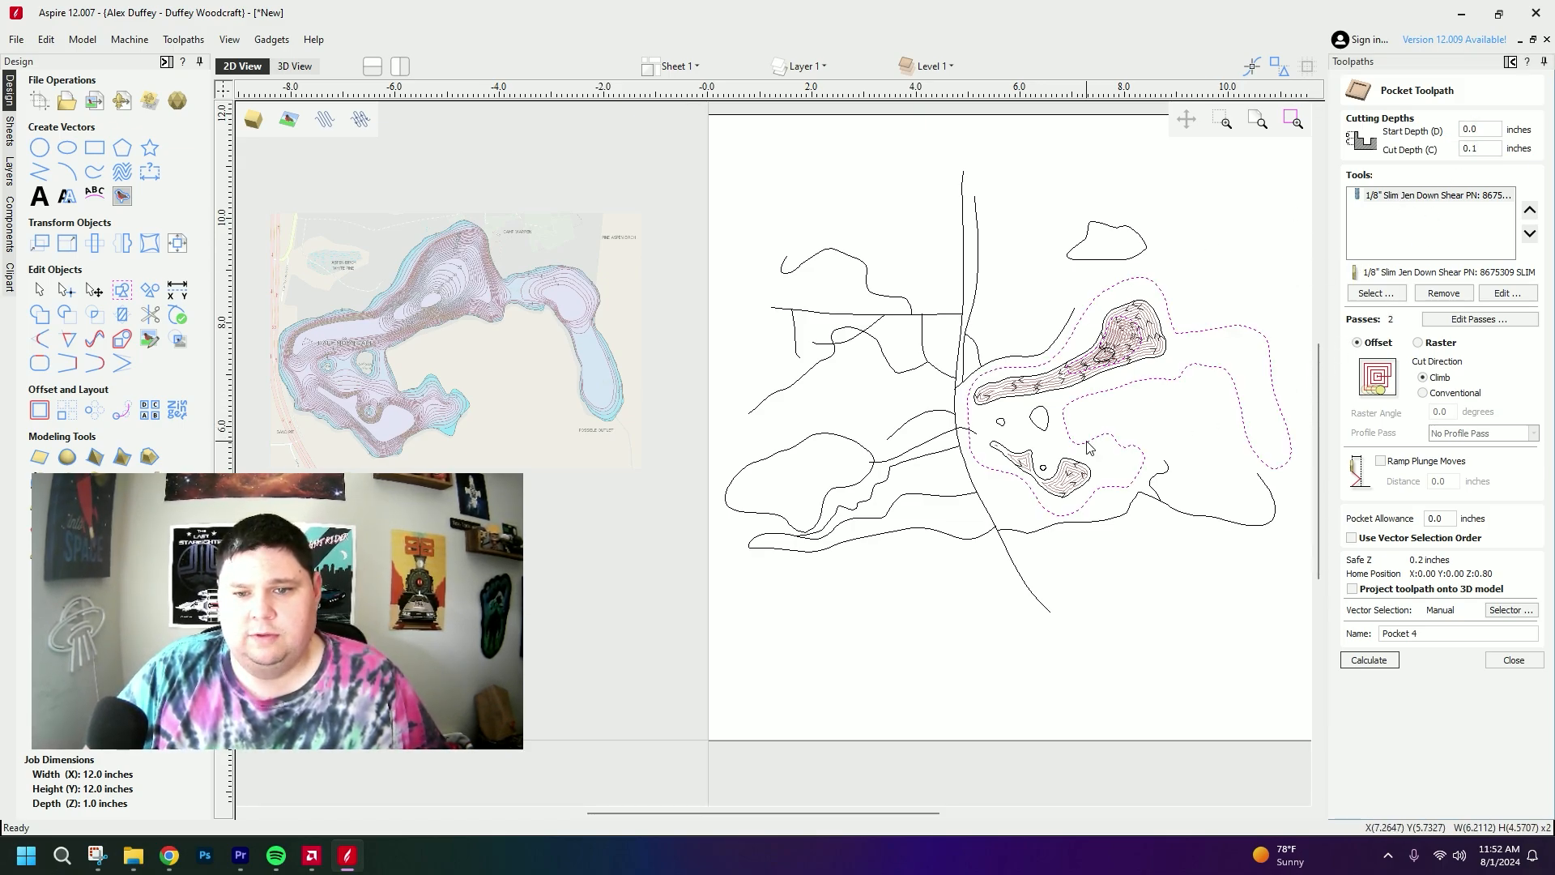
left_click(1048, 421, "shift")
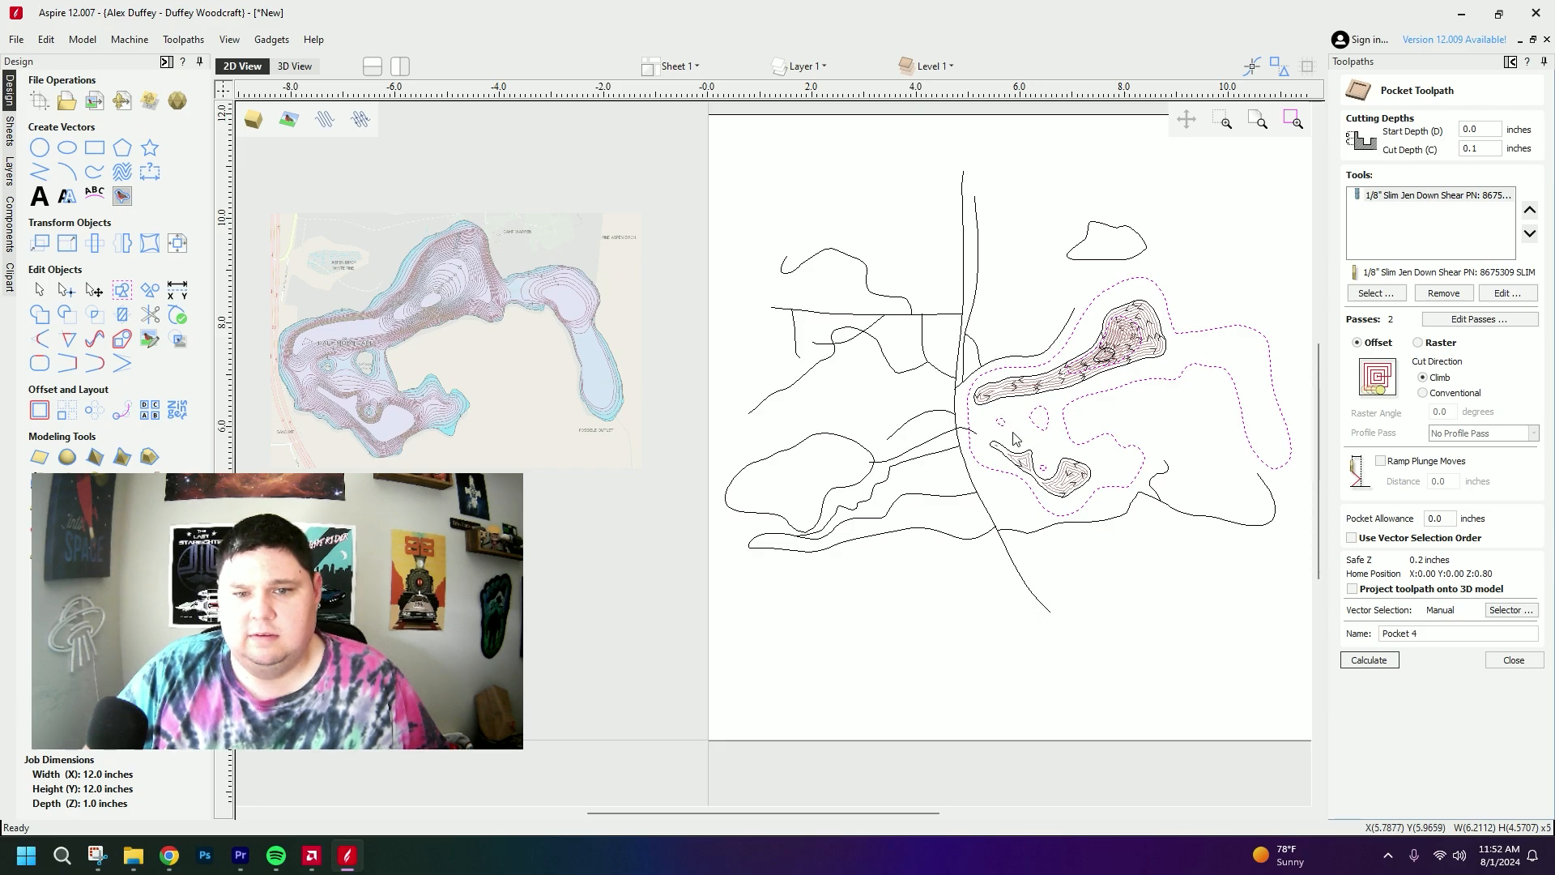
left_click(864, 485, "shift")
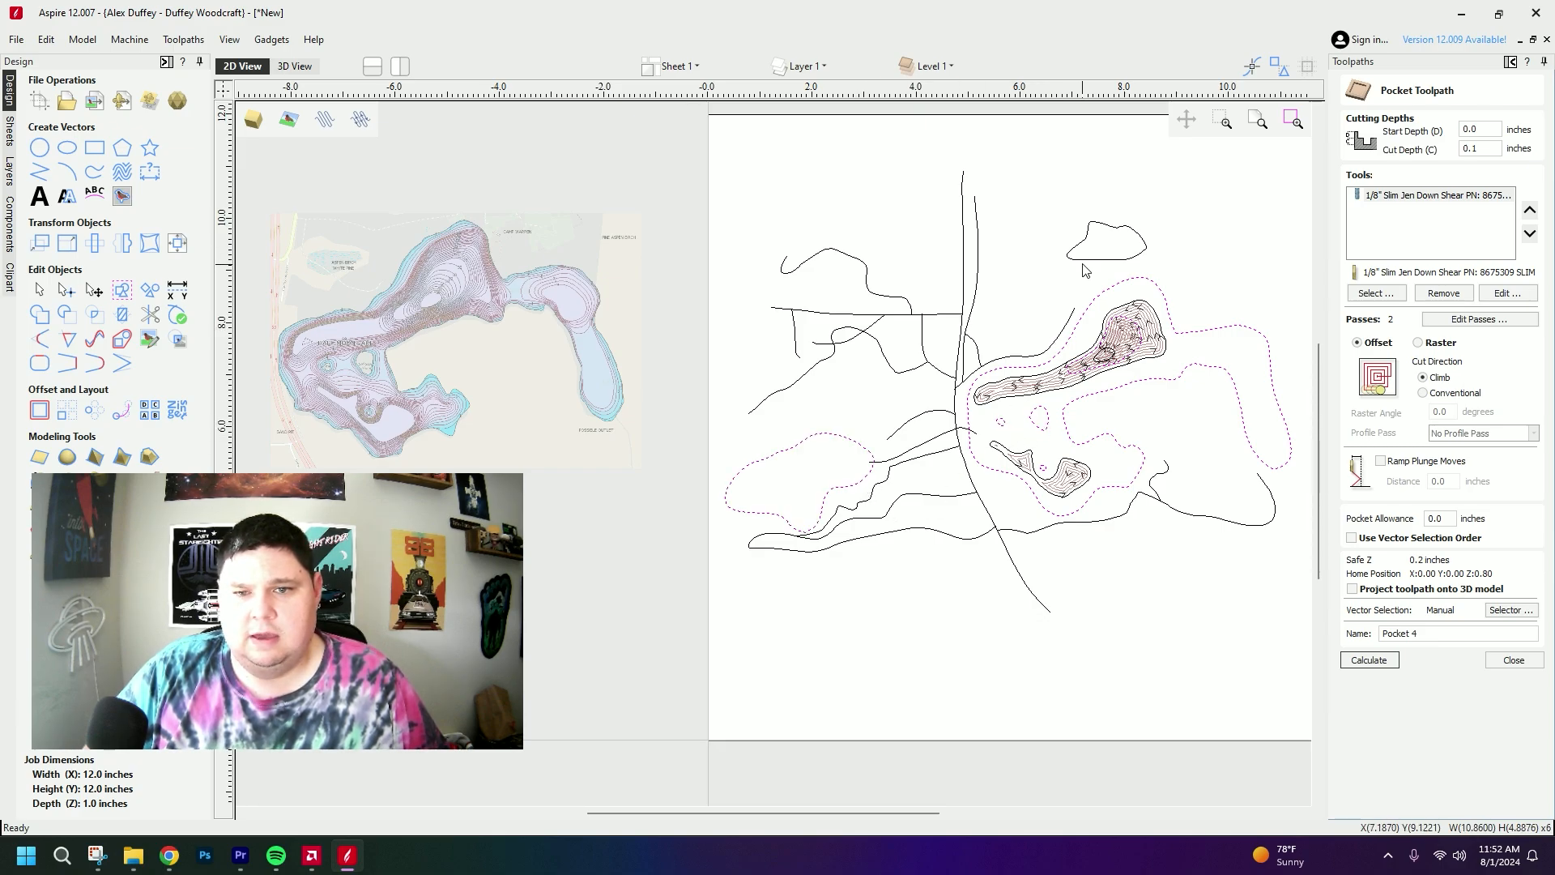
left_click(1086, 271, "shift")
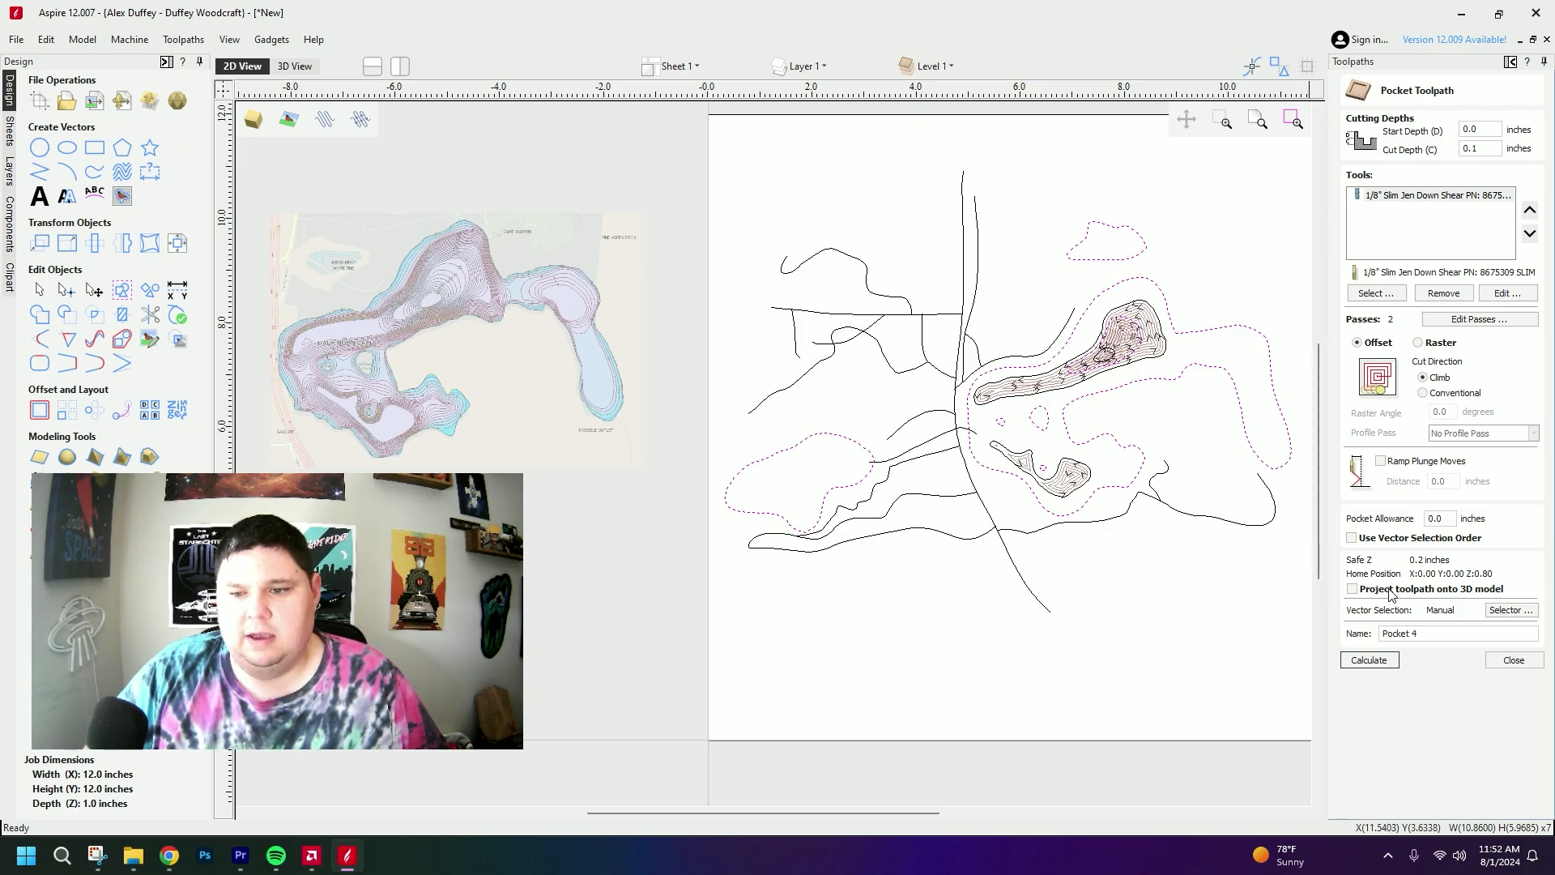
left_click(1373, 662)
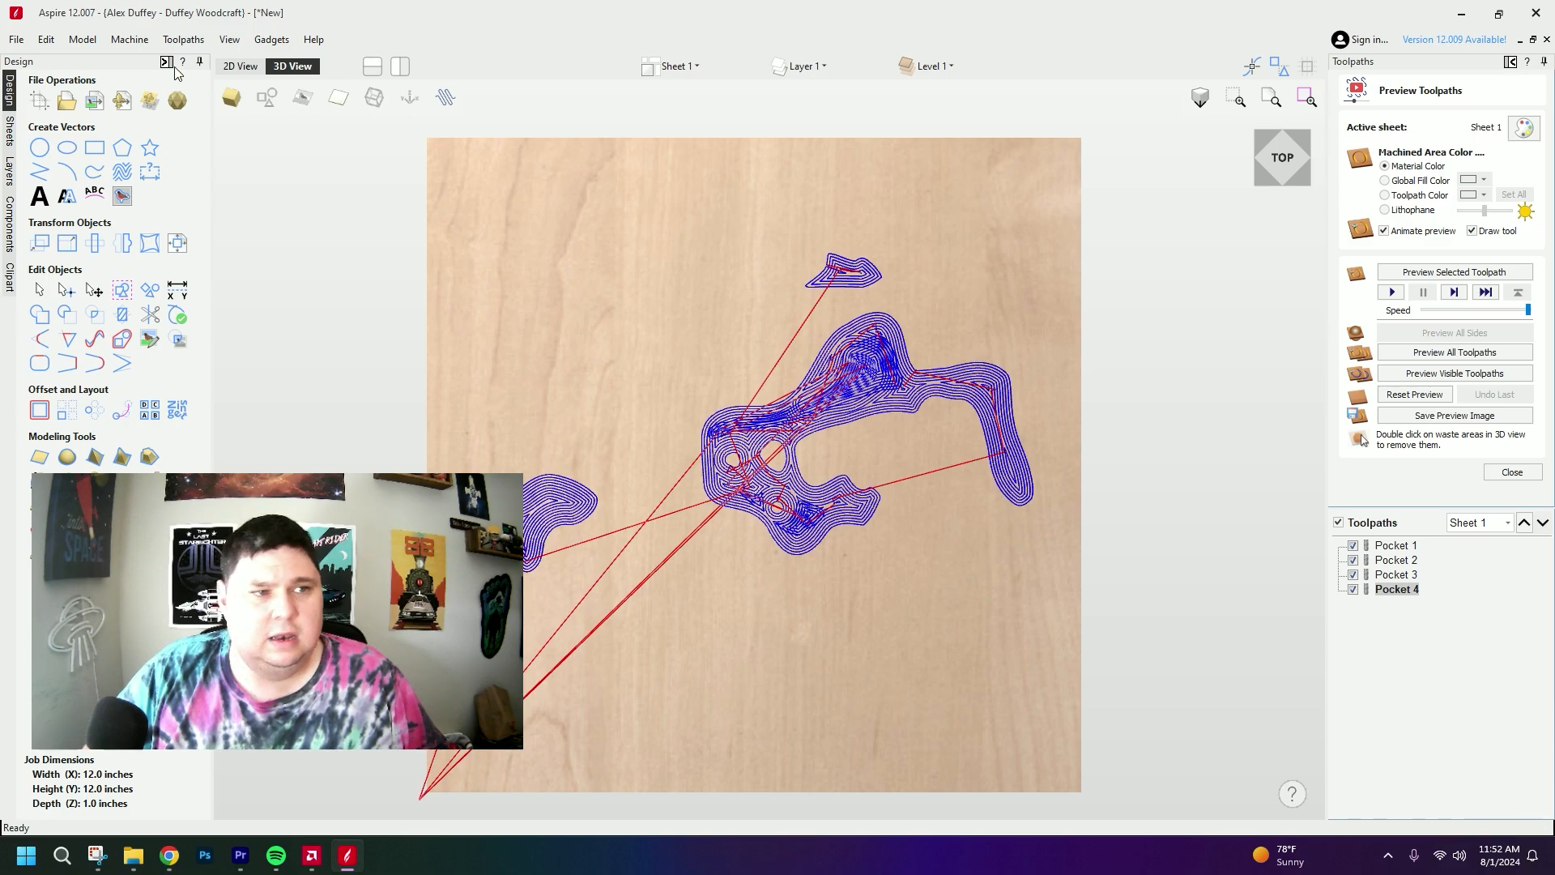
left_click(233, 65)
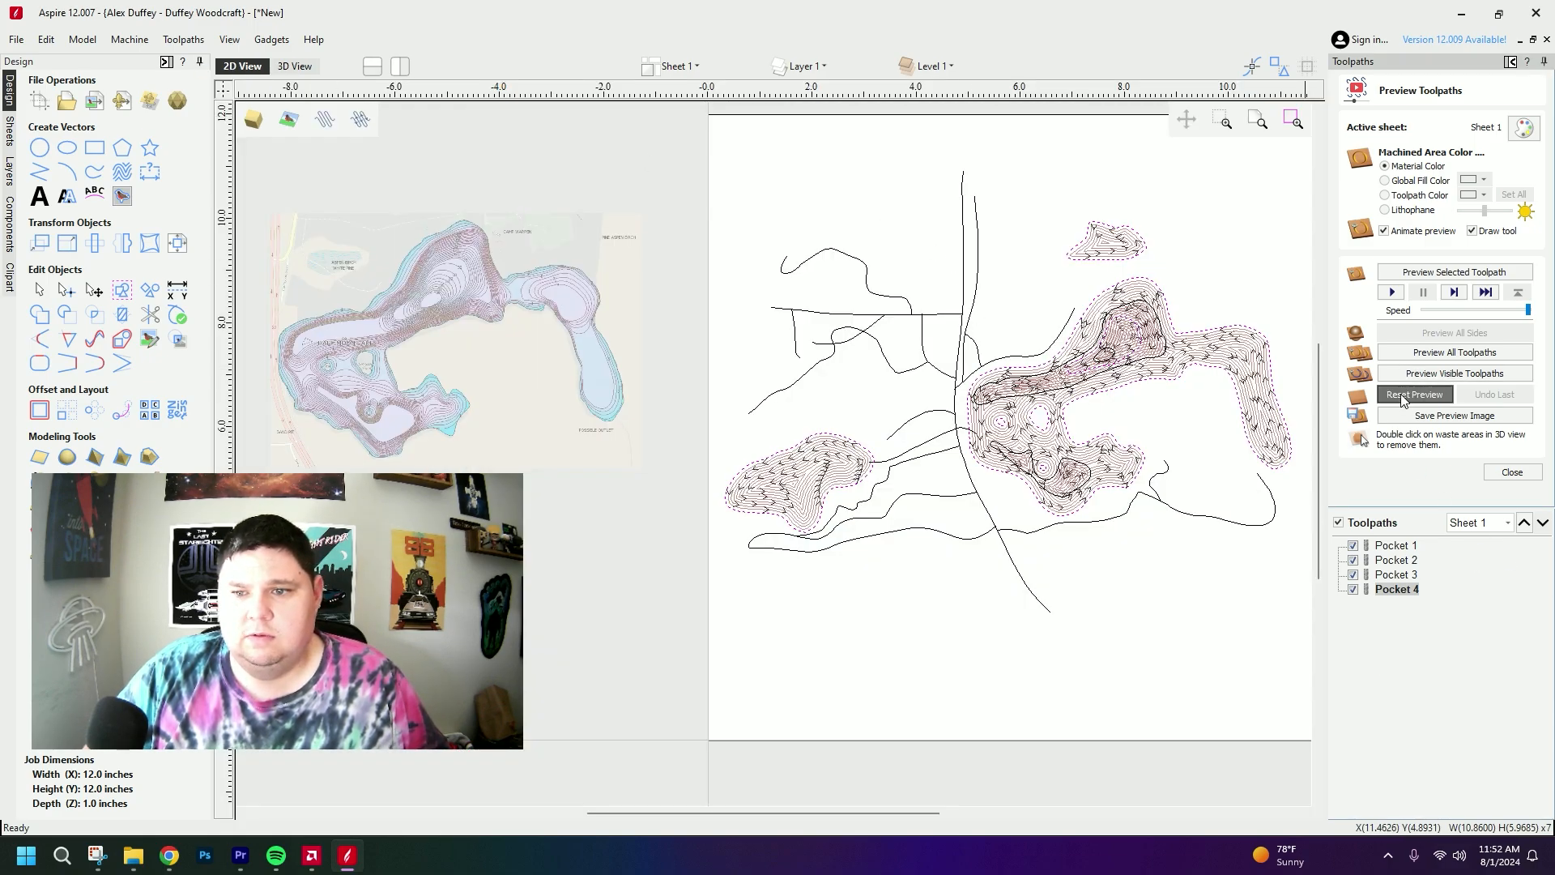
- Preview all toolpaths on the board, inspect the carved lakes at an angle in 3D, and return to the 2D drawing
left_click(1434, 352)
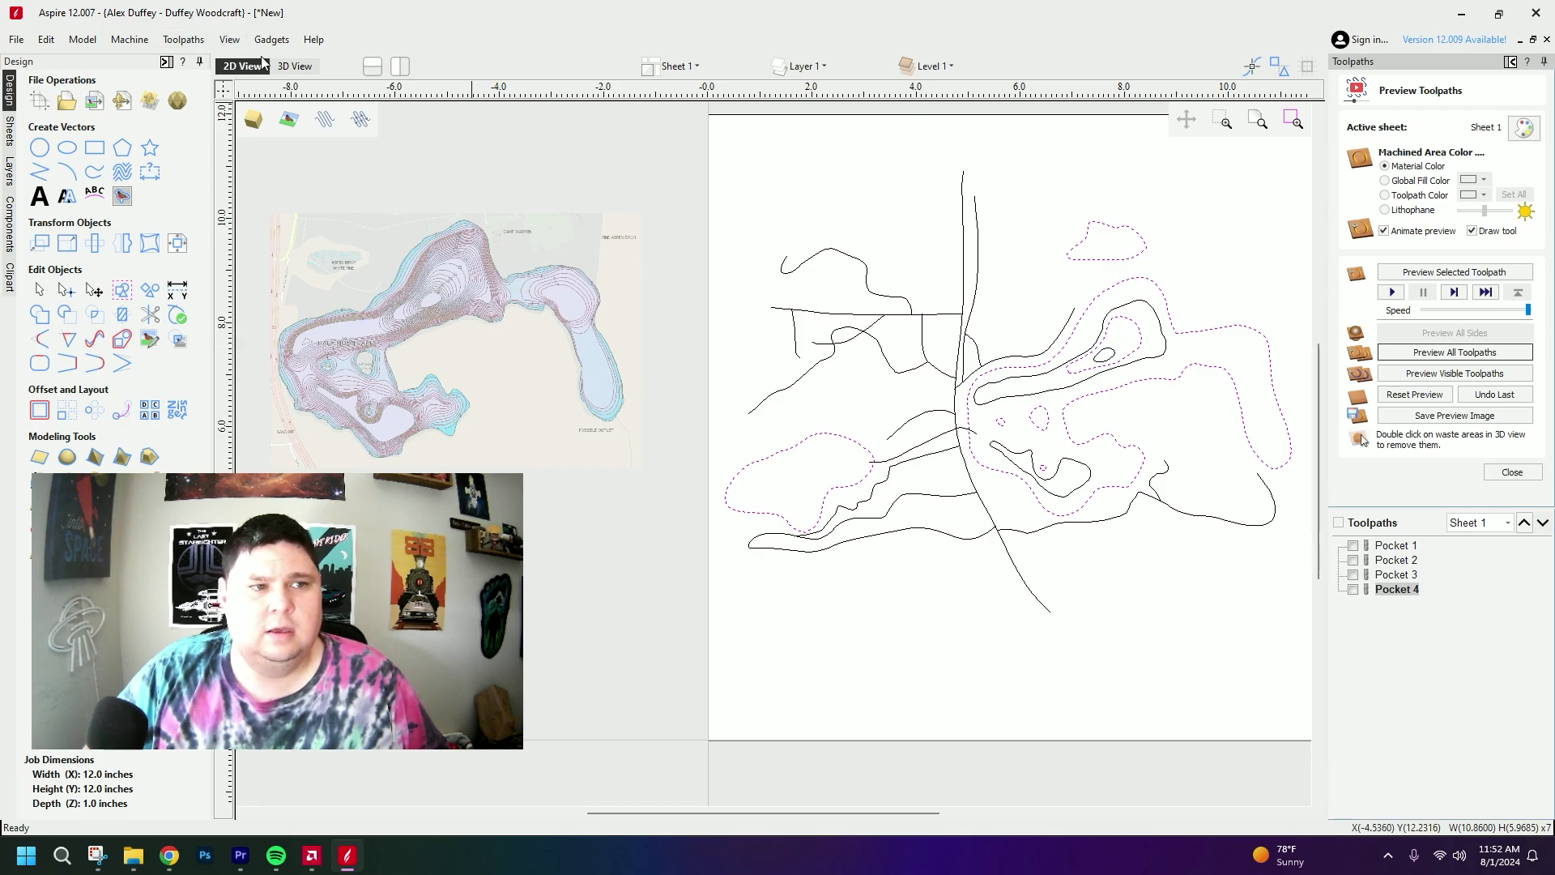
left_click(291, 66)
mouse_move(619, 280)
left_mouse_down()
mouse_move(844, 478)
mouse_move(778, 277)
mouse_move(1117, 330)
mouse_move(1031, 393)
mouse_move(1043, 450)
mouse_move(1120, 450)
mouse_move(1063, 400)
left_mouse_up()
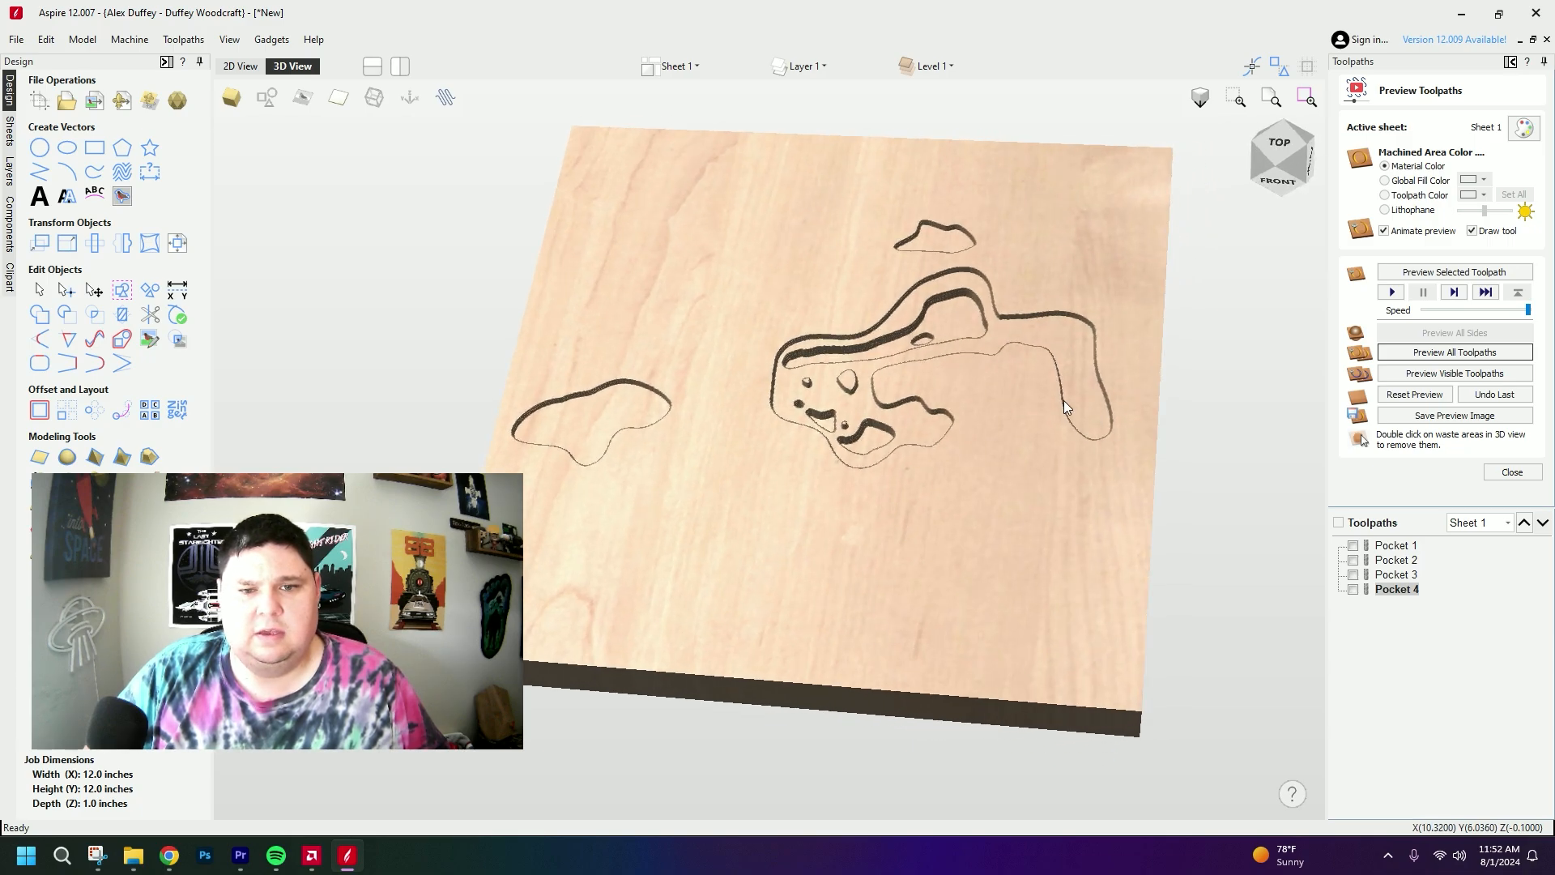
left_click(245, 67)
scroll(1146, 353, "up", 2)
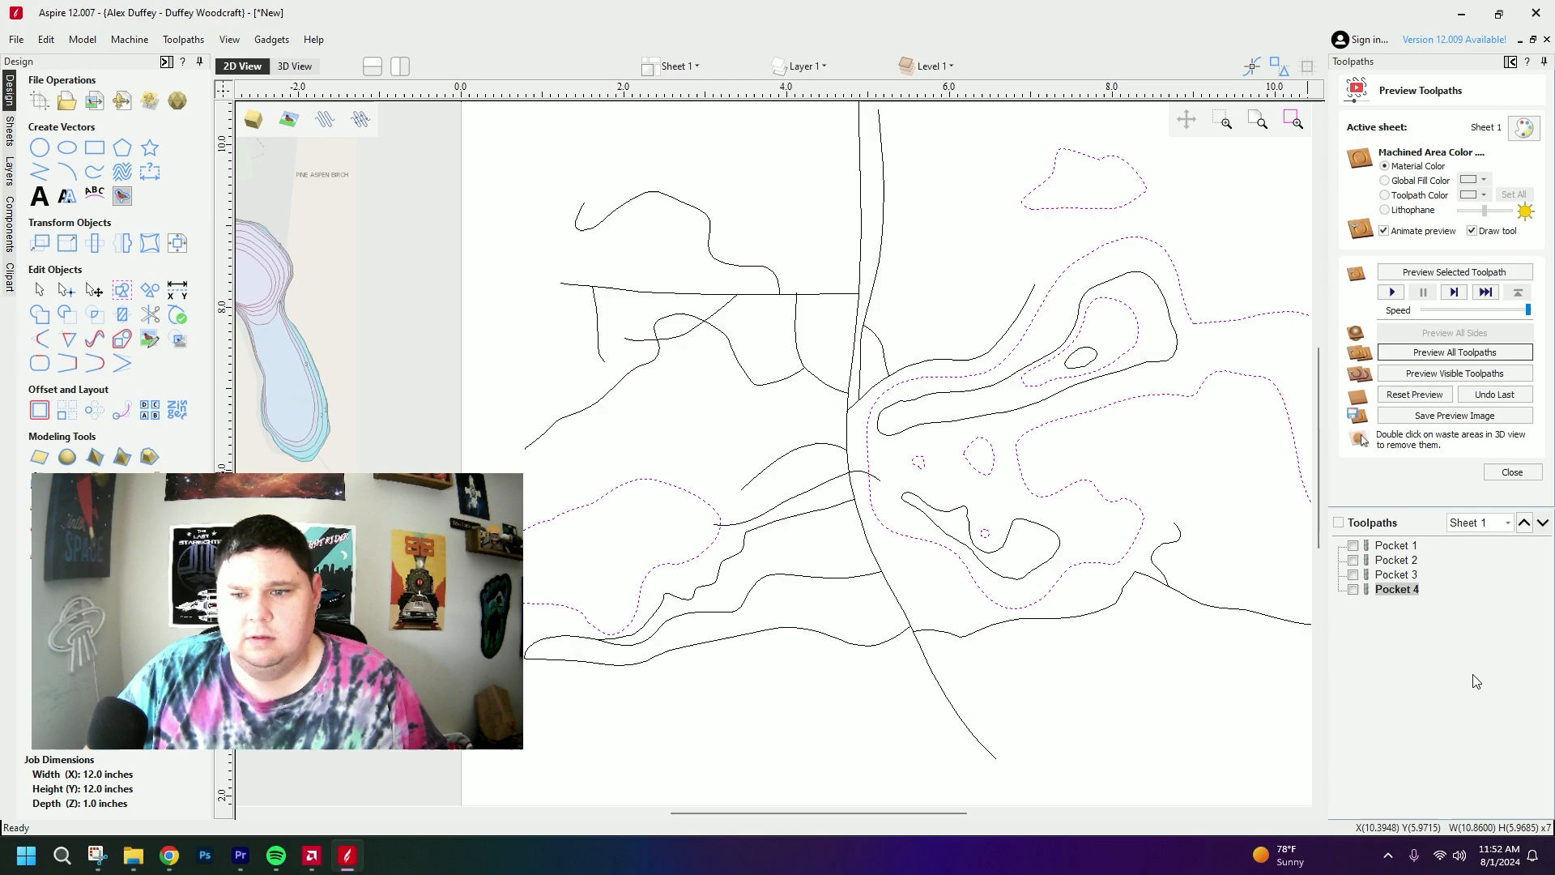
- Check the settings of the Pocket 1 and Pocket 2 toolpaths without changing them
left_click(1403, 549)
double_click(1405, 546)
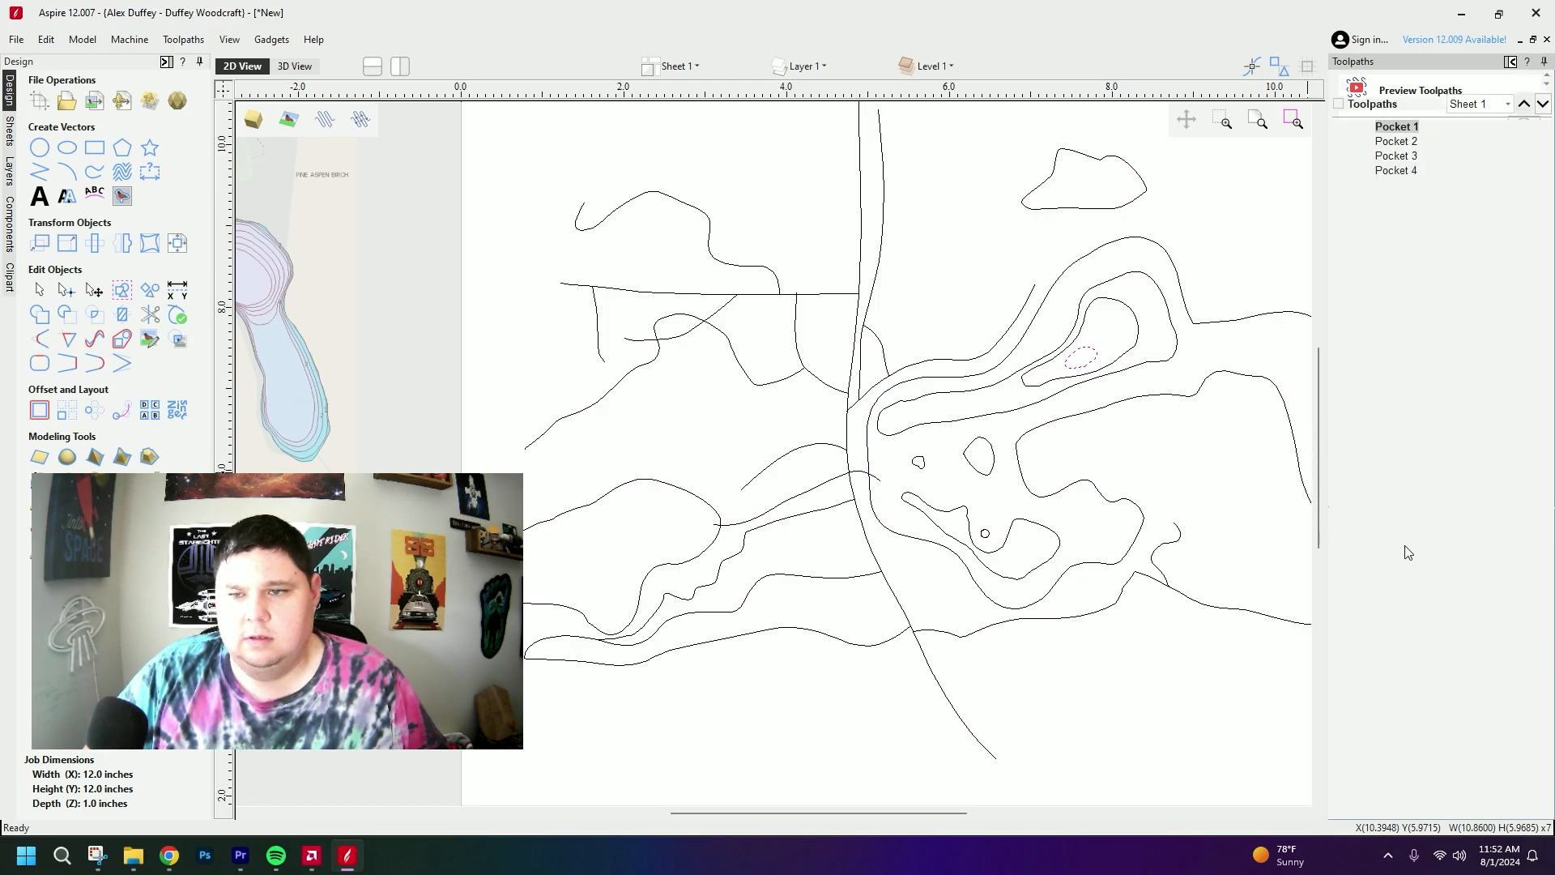
left_click(1537, 656)
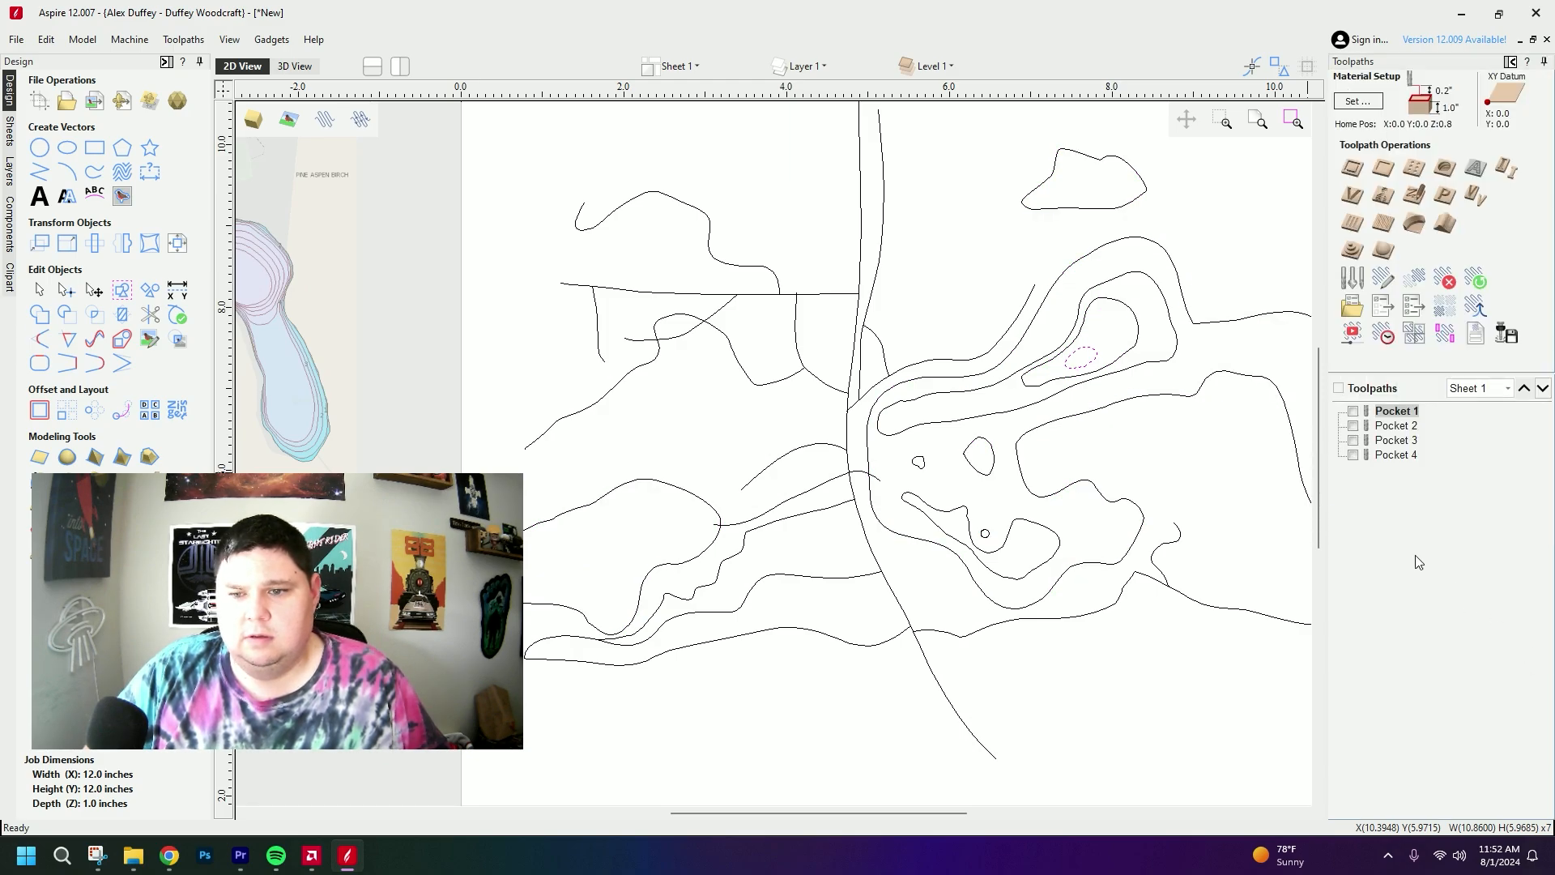
double_click(1395, 428)
left_click(1531, 660)
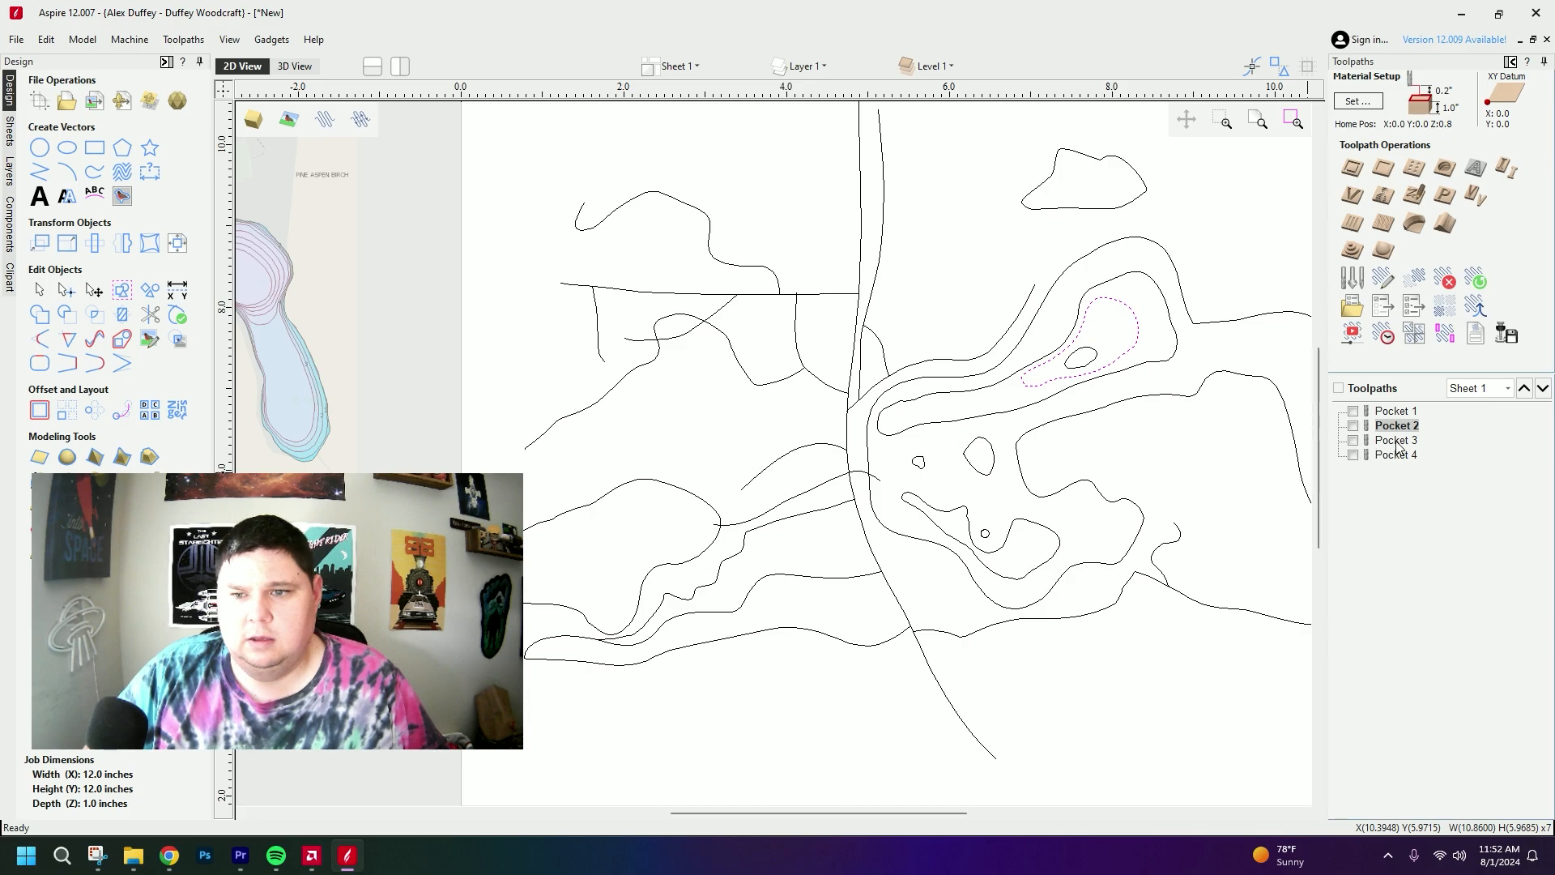
- Set the cut depth of the Pocket 3 toolpath to 0.2 inches and recalculate it
double_click(1397, 441)
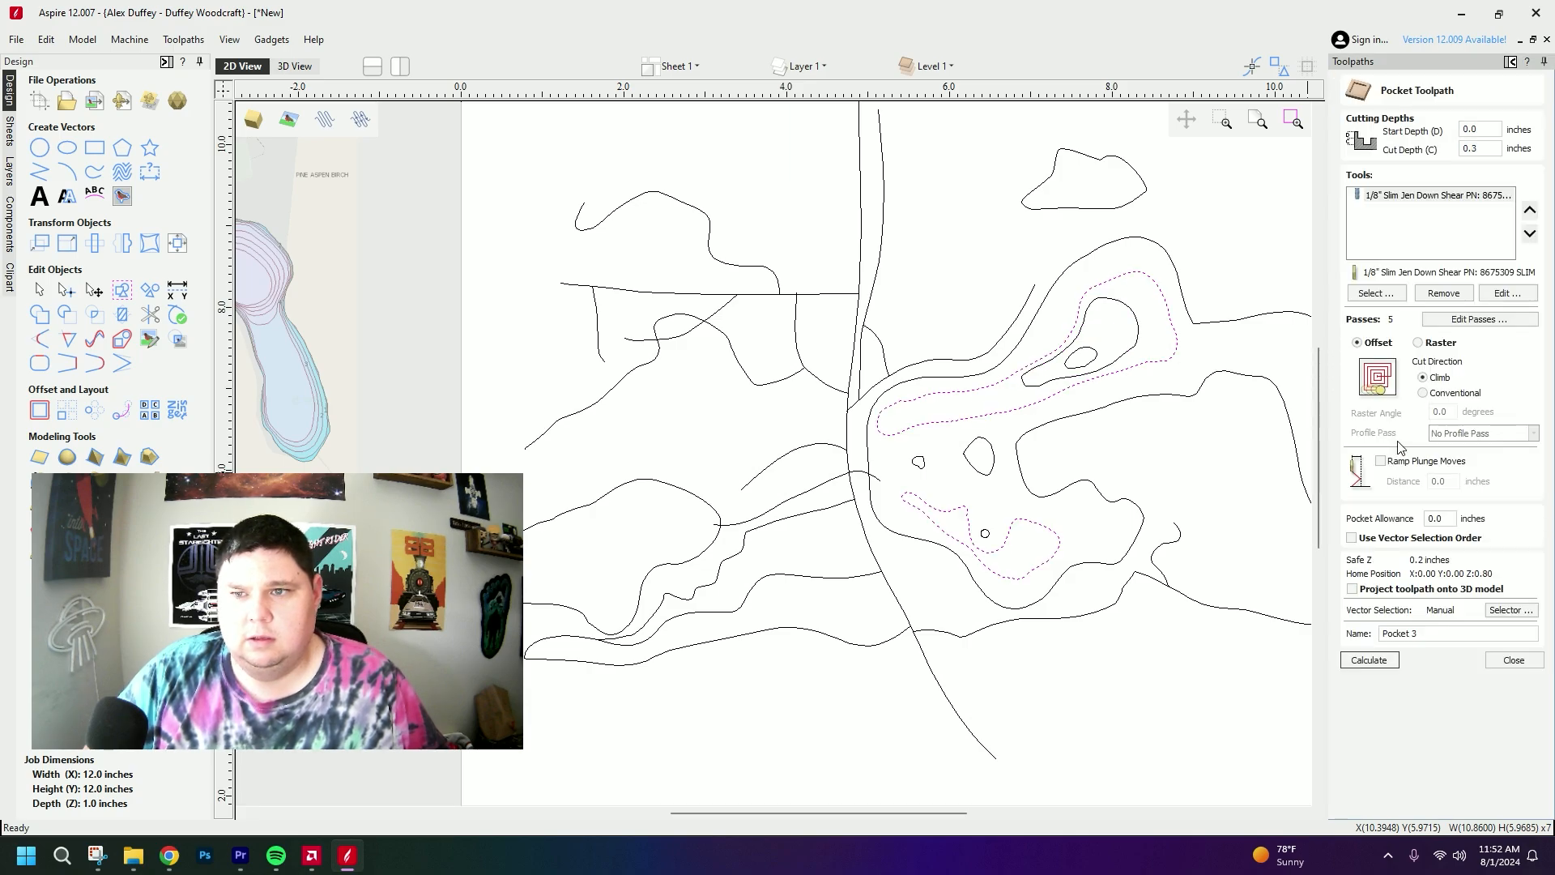
left_click(1490, 149)
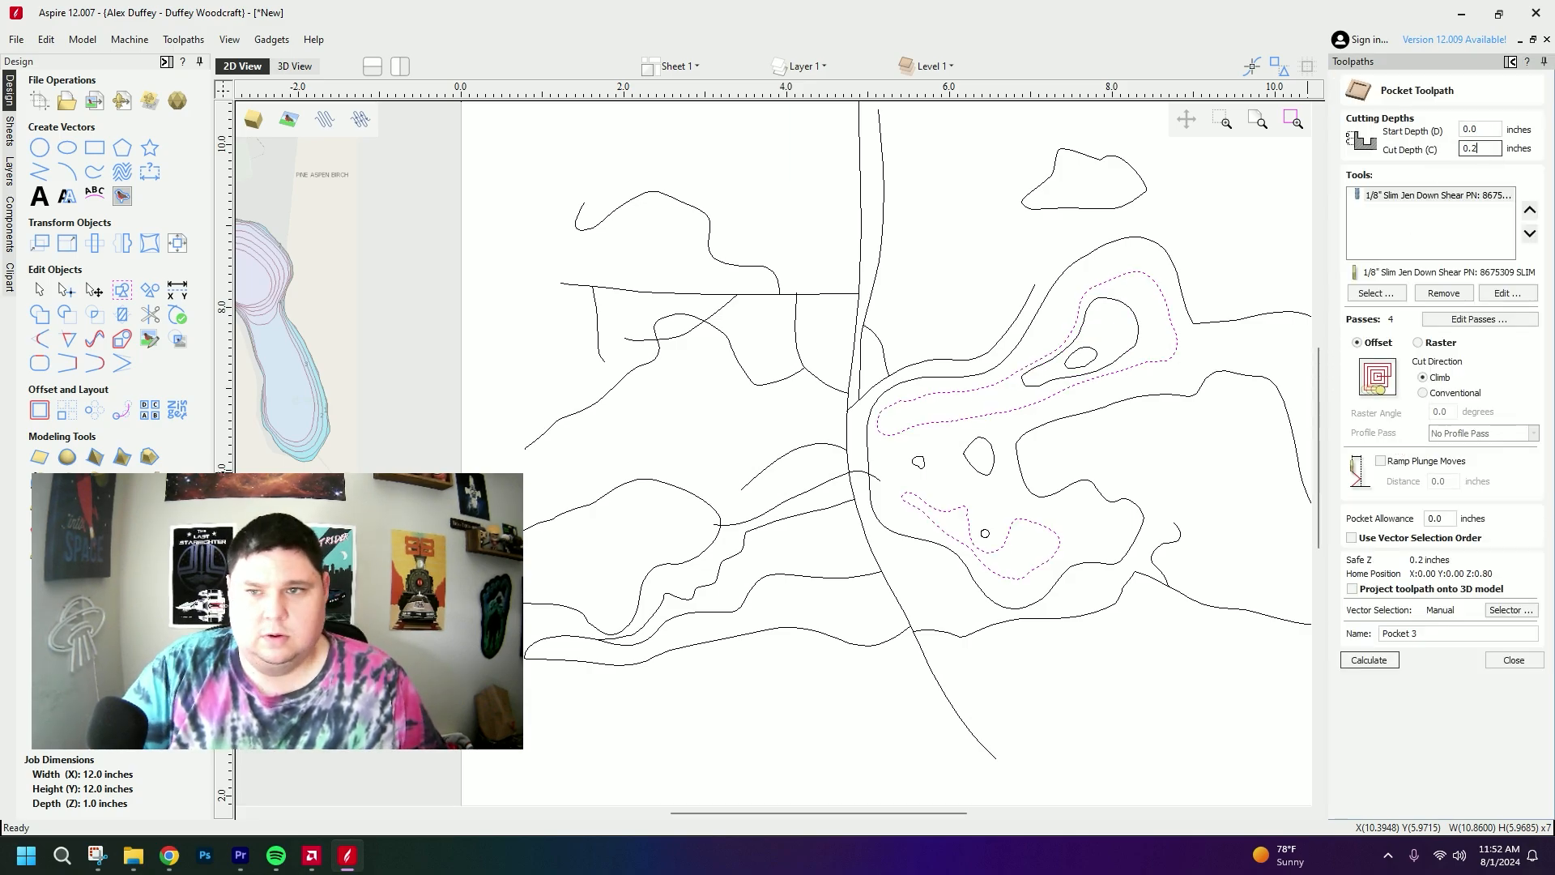
left_click(1369, 660)
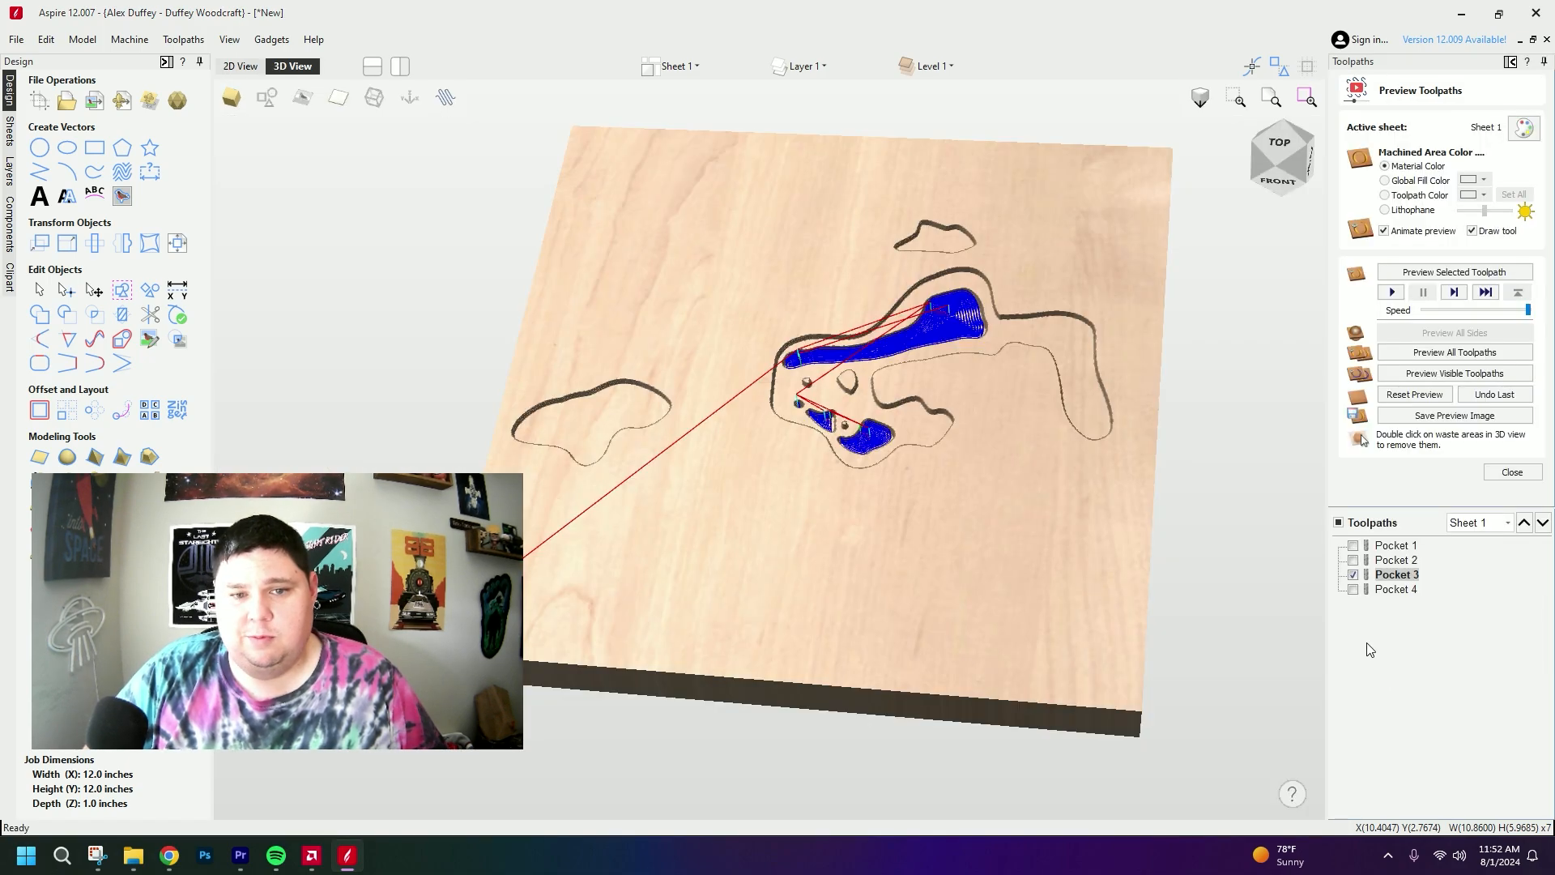
- Reset the preview, simulate all toolpaths again, inspect the lower basin's narrow passages up close in 3D, and return to the 2D drawing
left_click(1432, 395)
left_click(1450, 355)
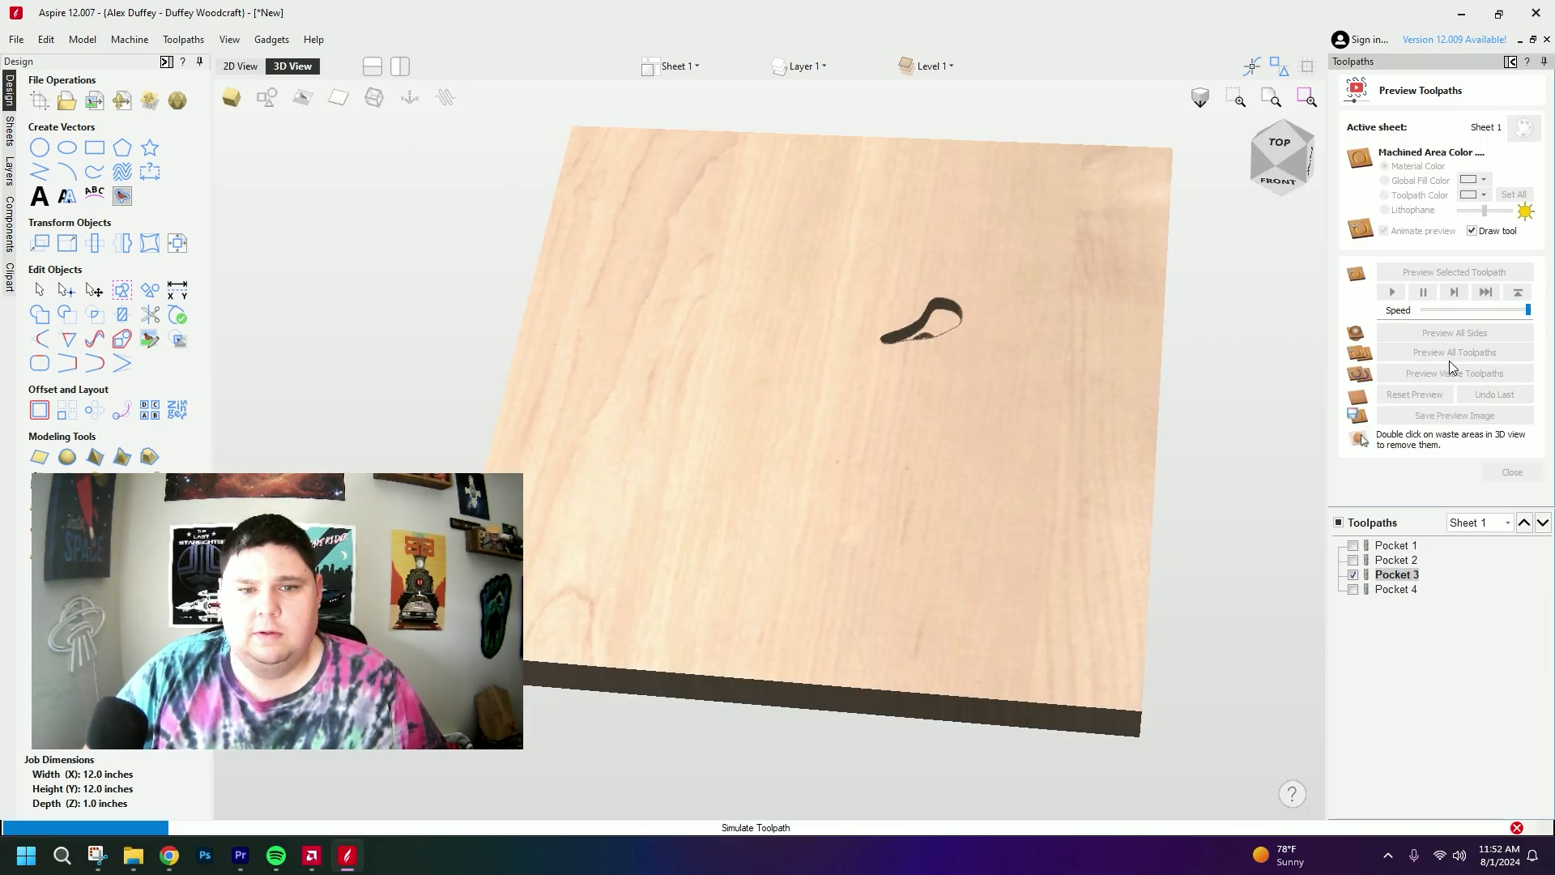
left_click_drag(839, 316, 917, 439)
scroll(887, 382, "up", 5)
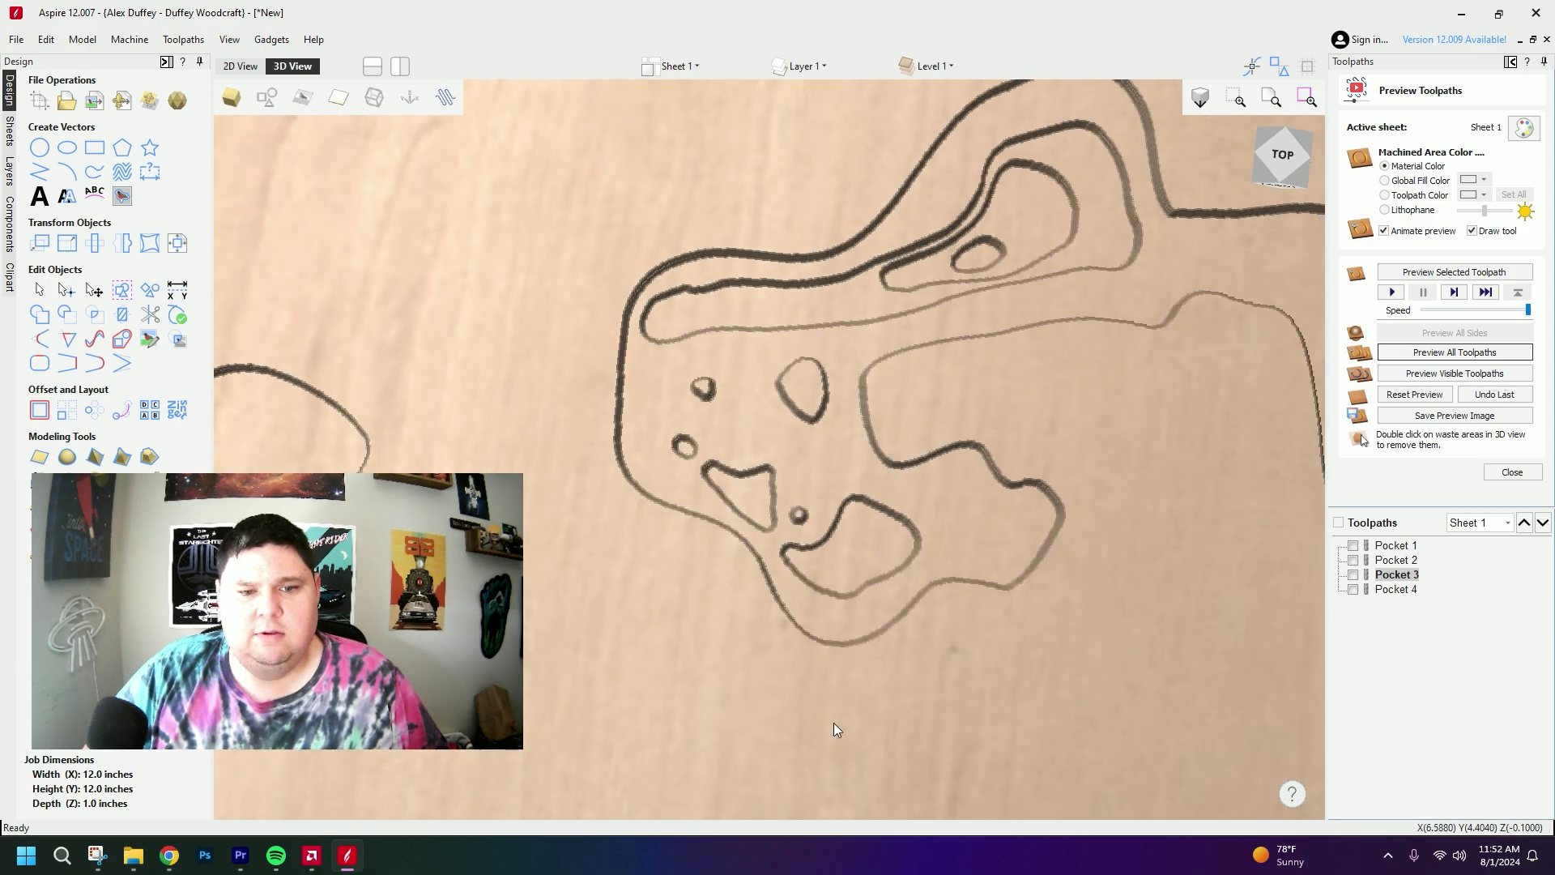
left_click_drag(833, 723, 796, 523)
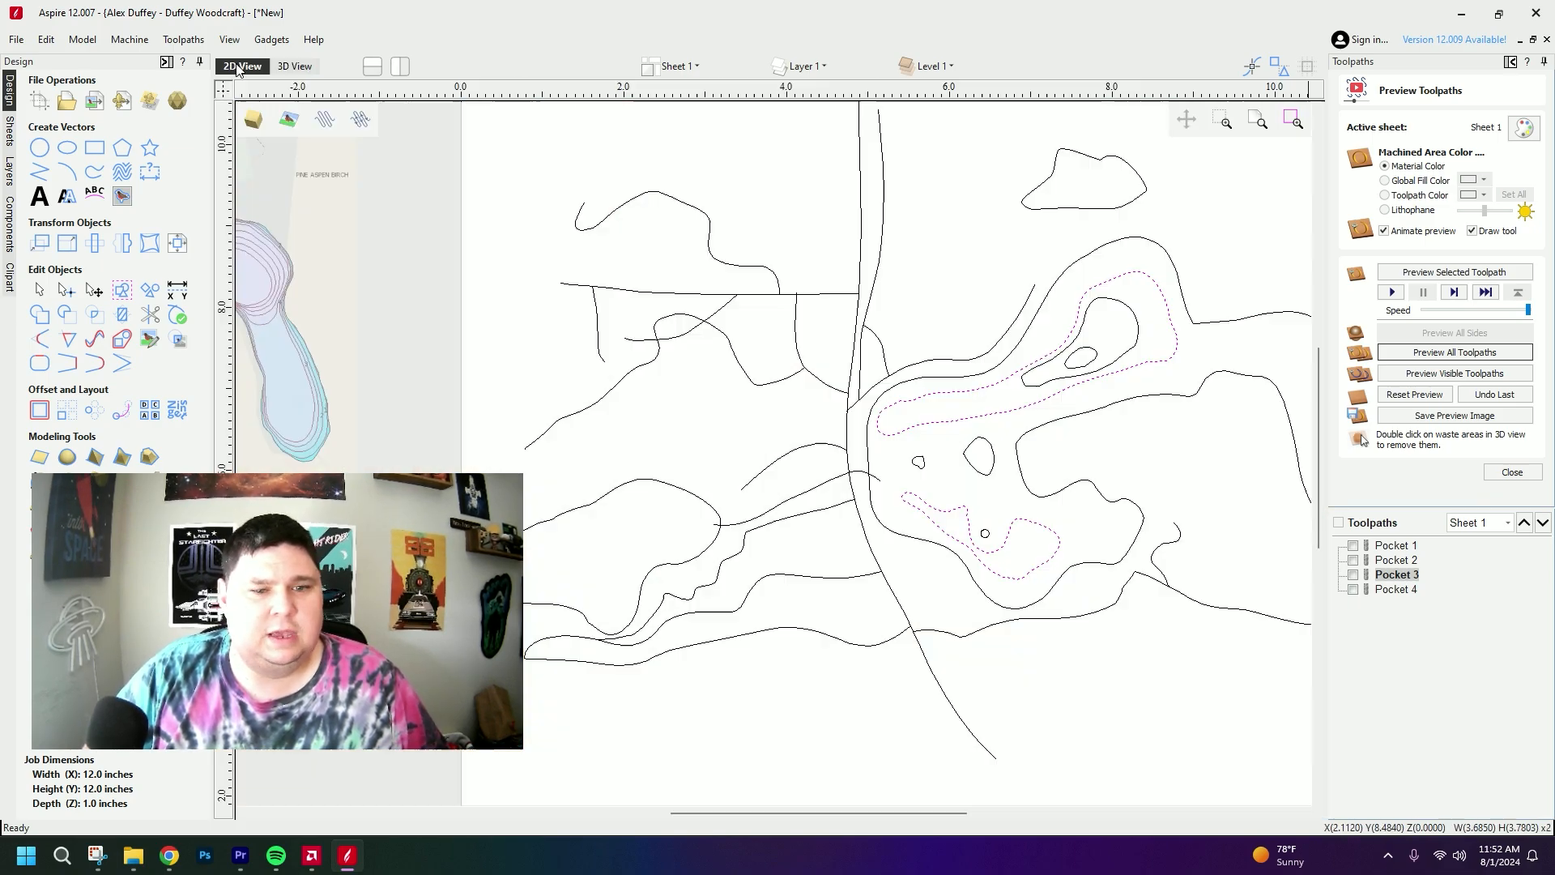
key("F2")
- Draw a freehand stroke bulging outside the lake's outer contour southwest of the lower basin, crossing that contour at both ends
scroll(1029, 589, "up", 5)
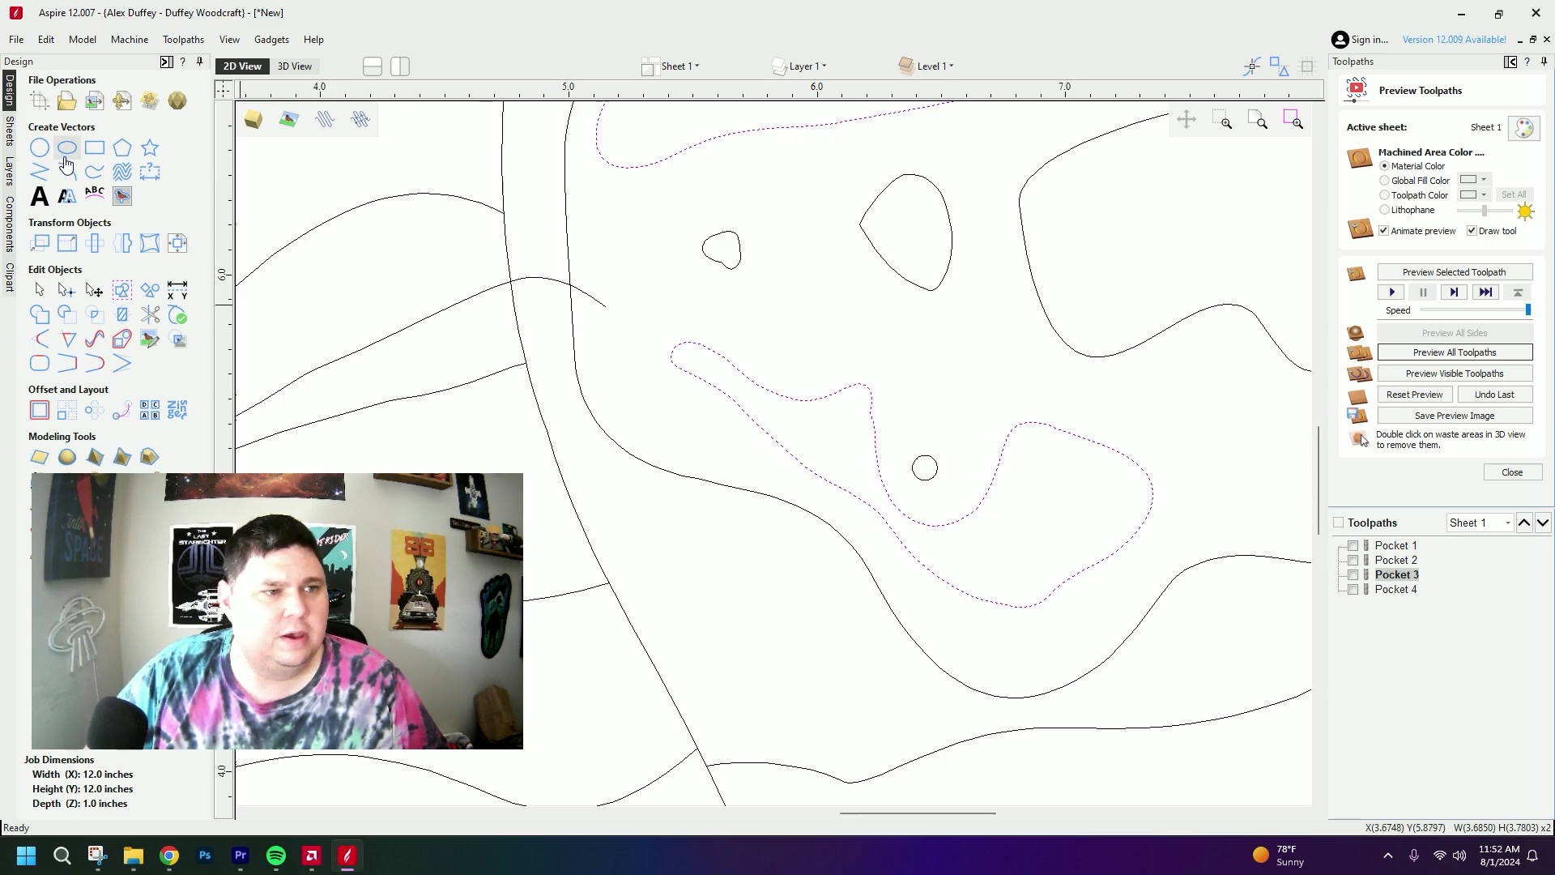
left_click(91, 174)
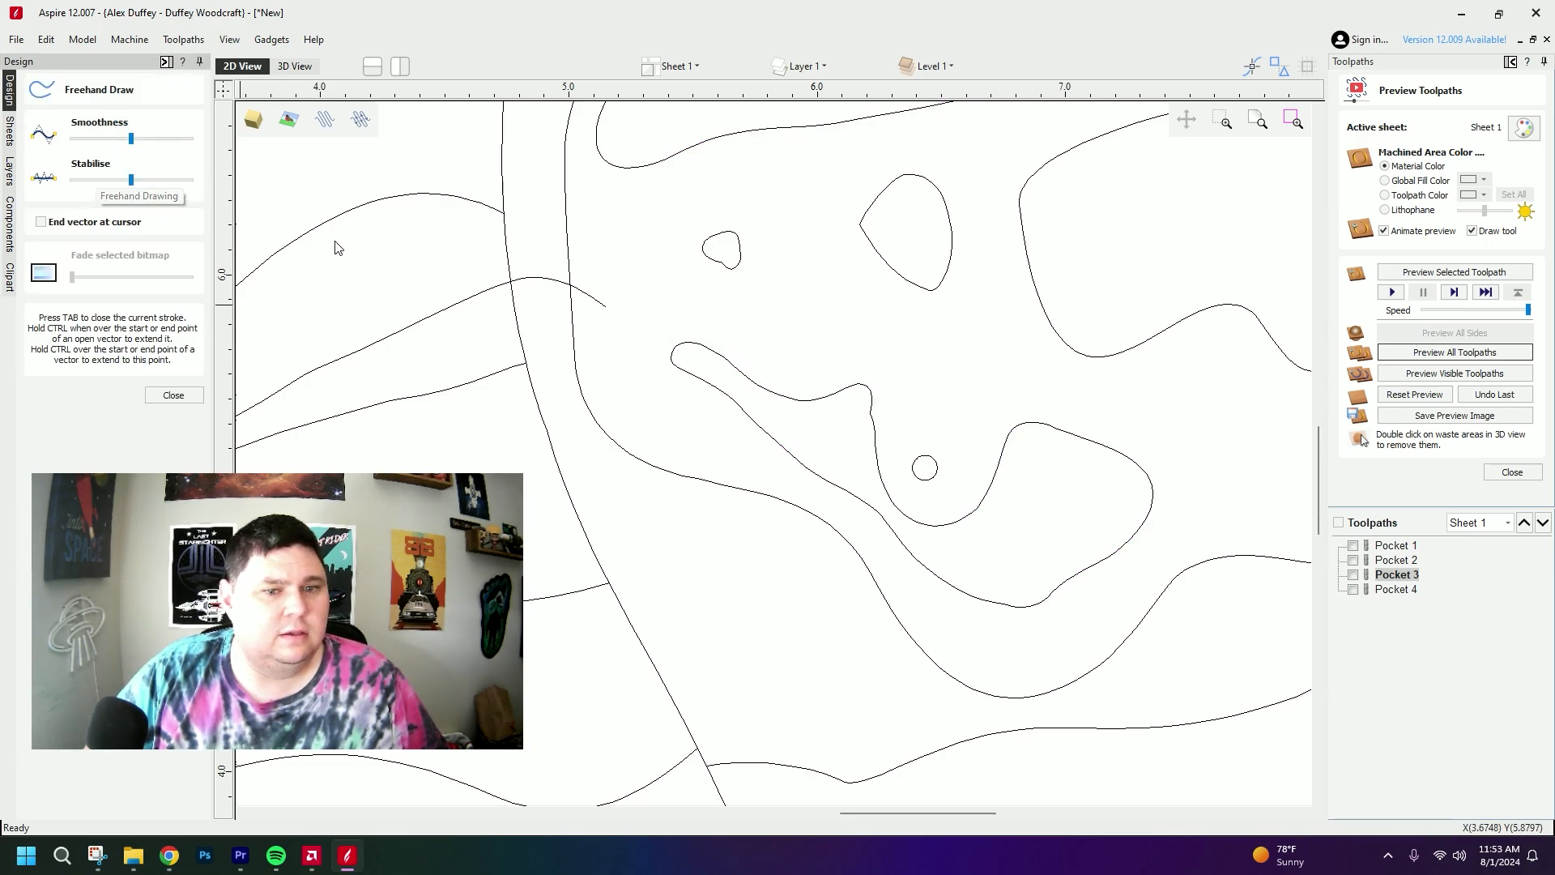
left_click_drag(757, 479, 894, 574)
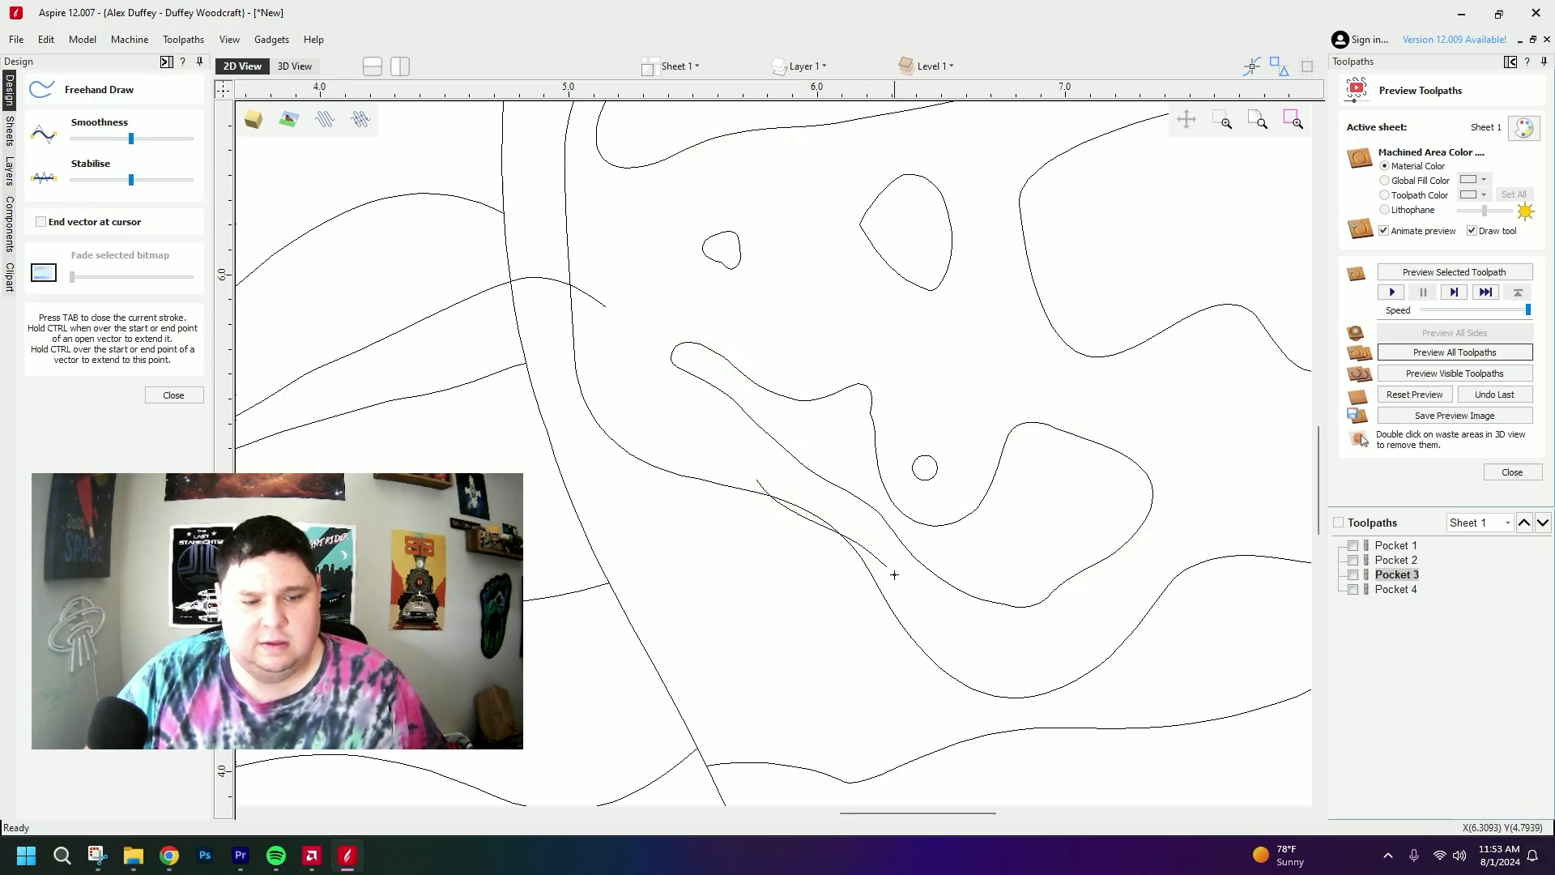
left_click_drag(749, 477, 821, 536)
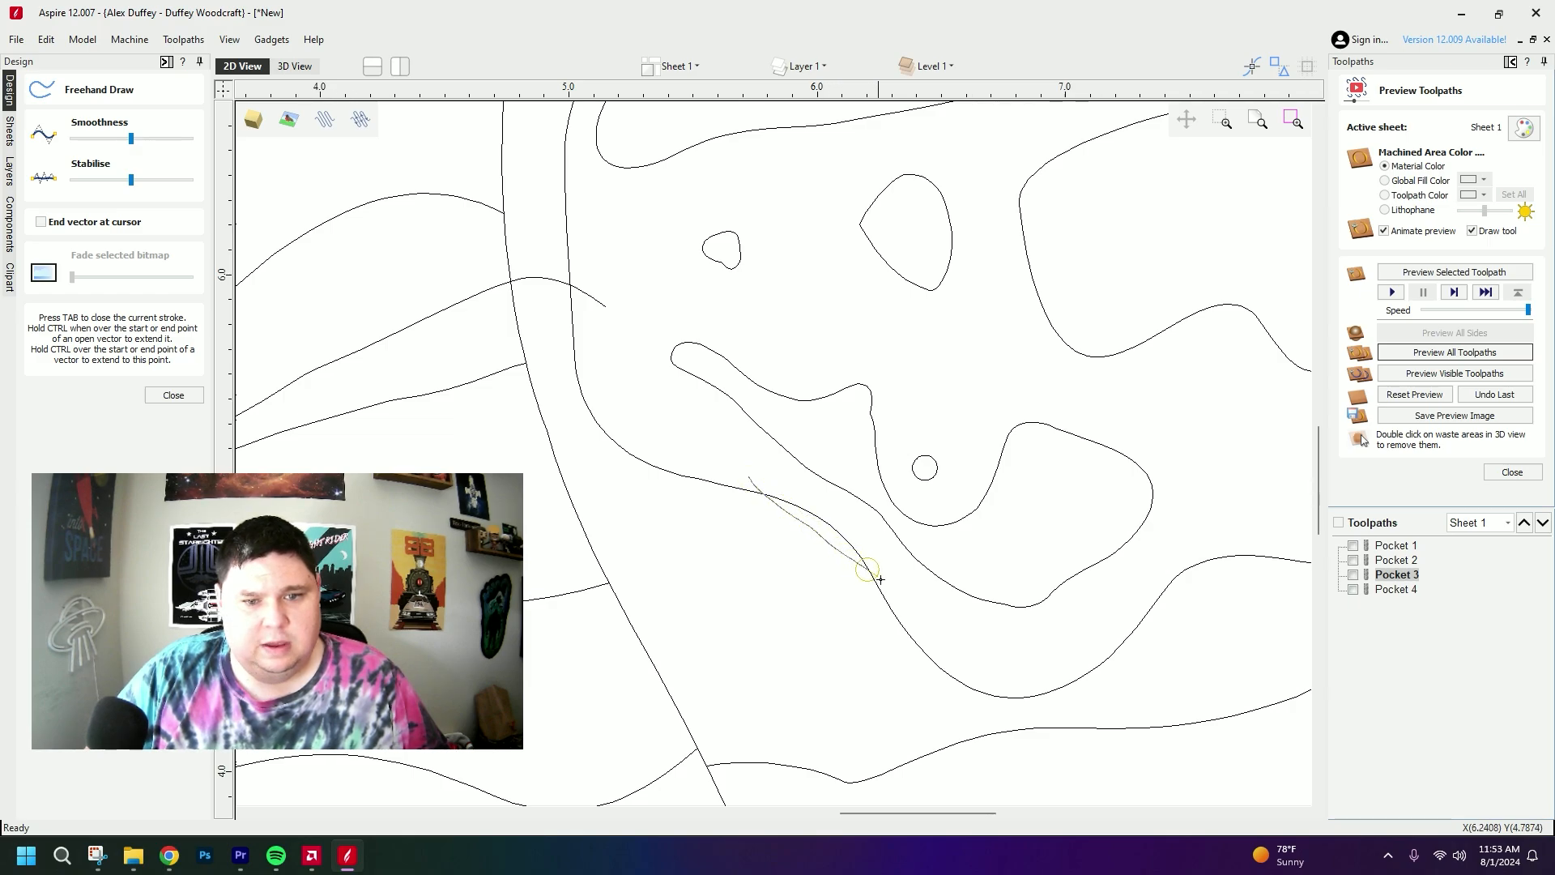
left_click_drag(918, 608, 915, 606)
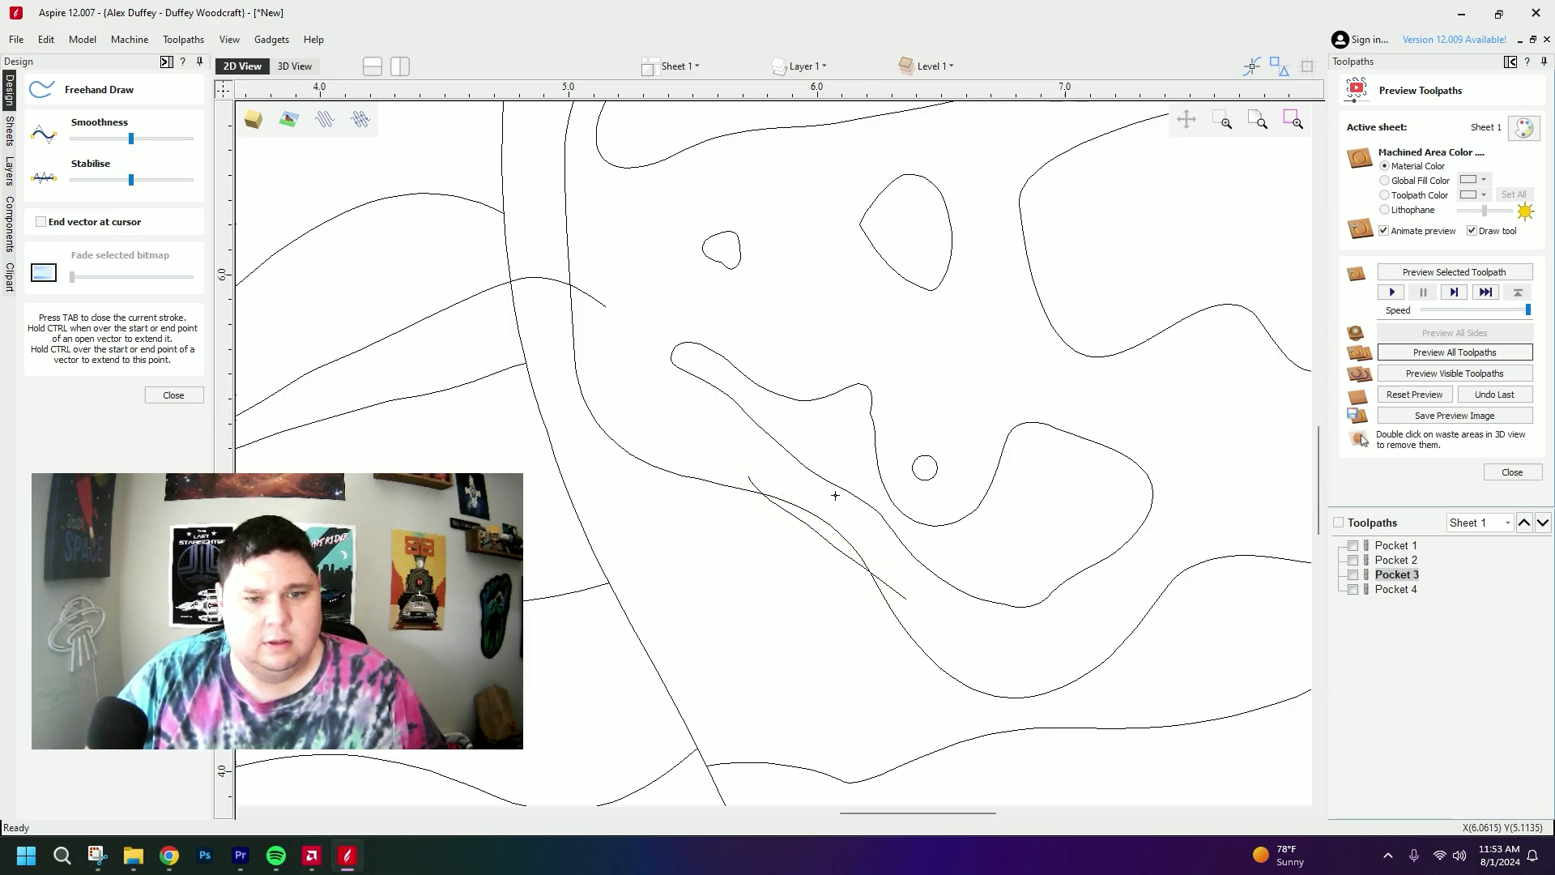
- Draw a freehand stroke just outside the lower basin's inner contour at its narrow neck, redoing the first attempt, and finish freehand drawing
left_click_drag(847, 486, 892, 531)
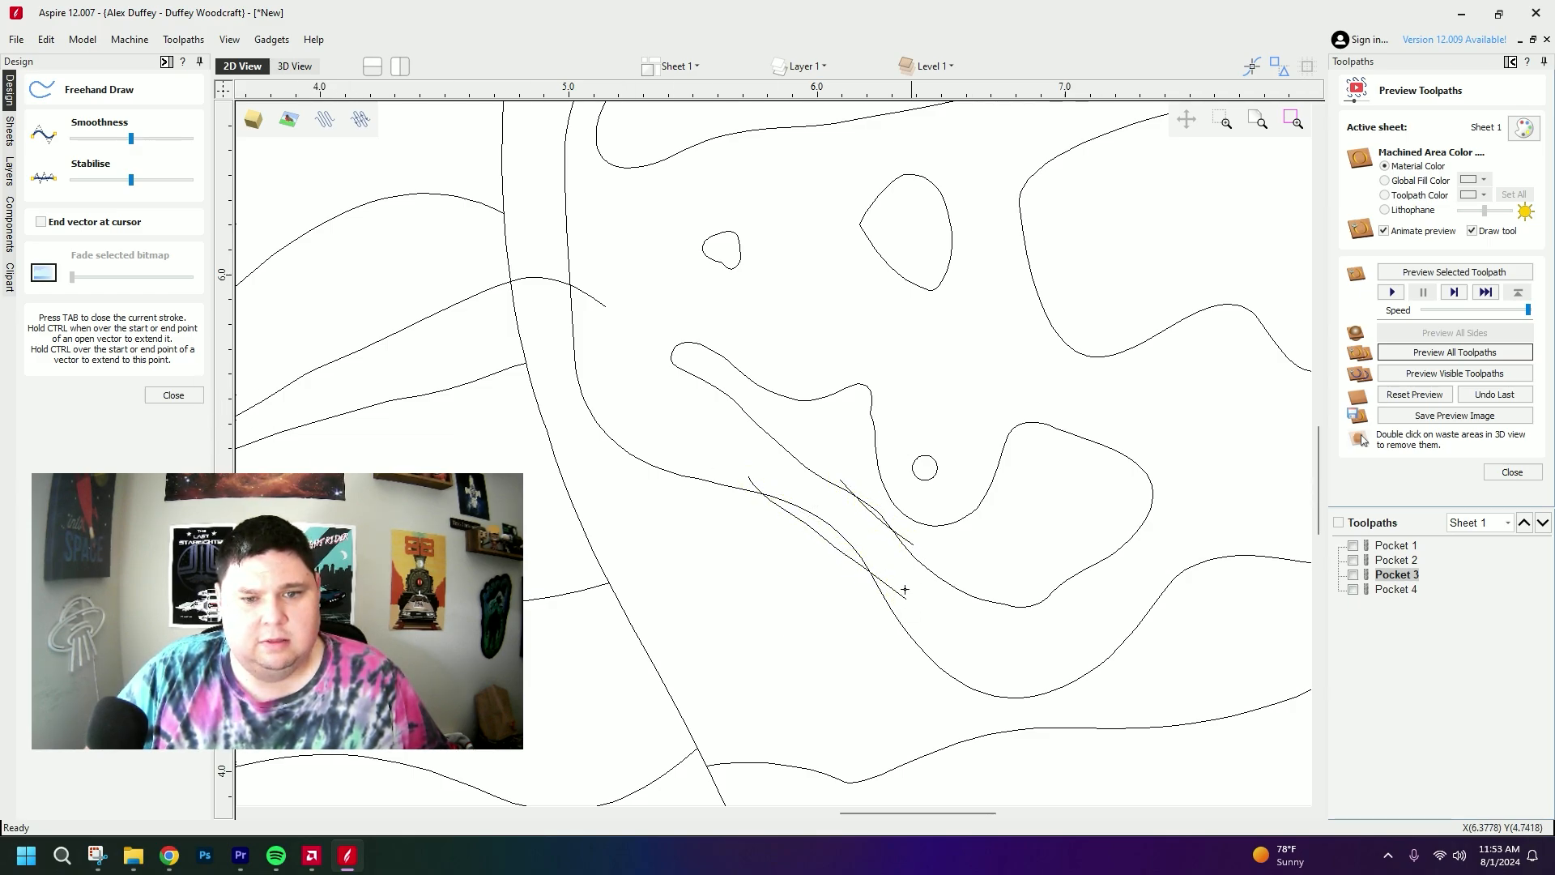
key("ctrl+z")
left_click_drag(847, 488, 899, 536)
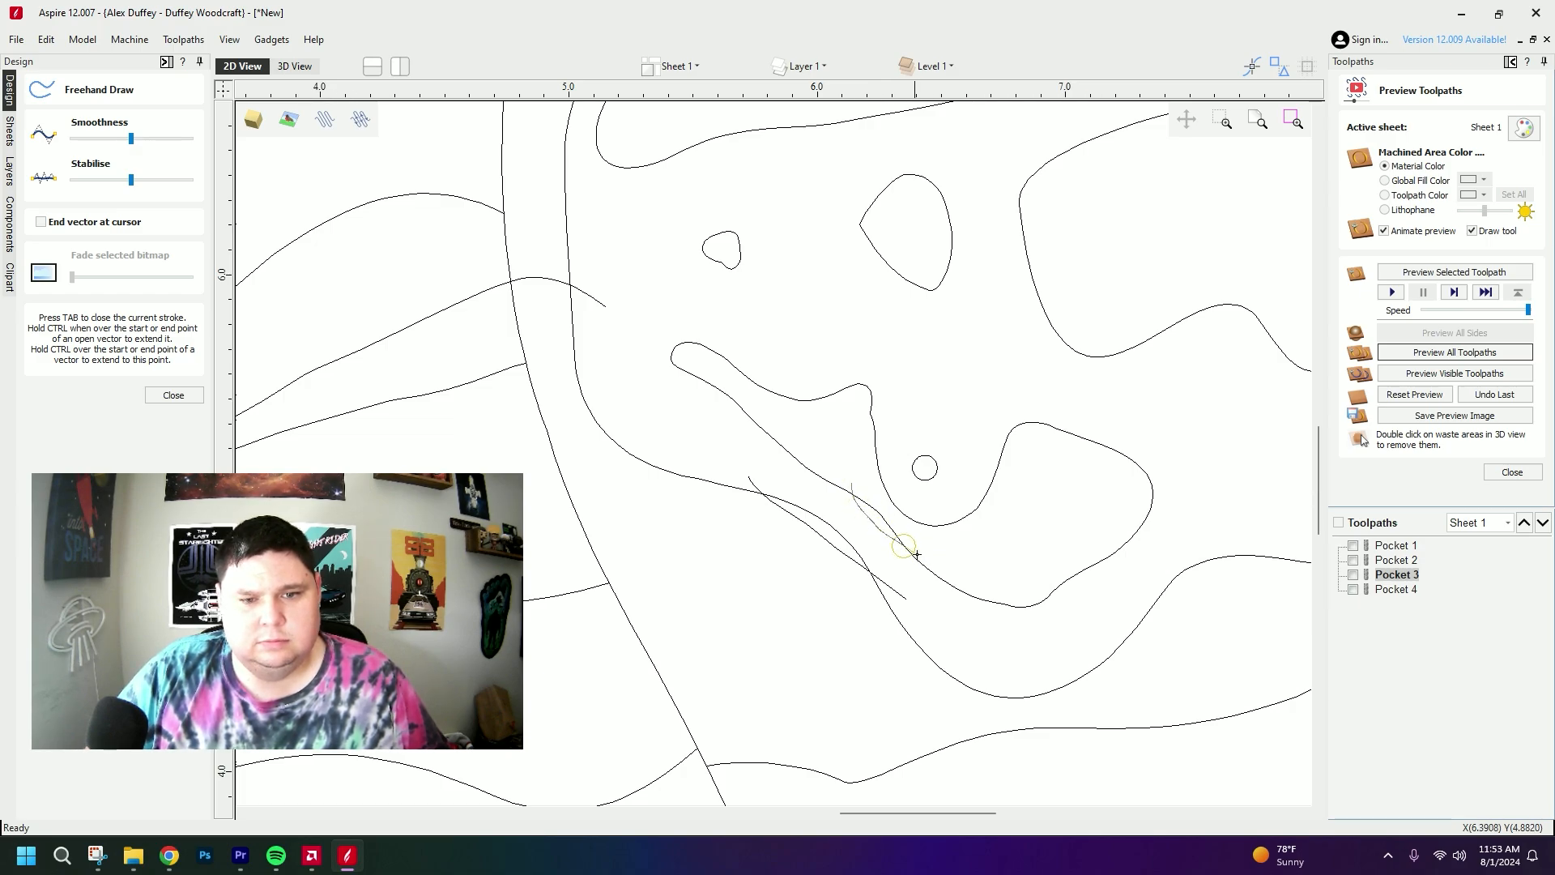
left_click(170, 395)
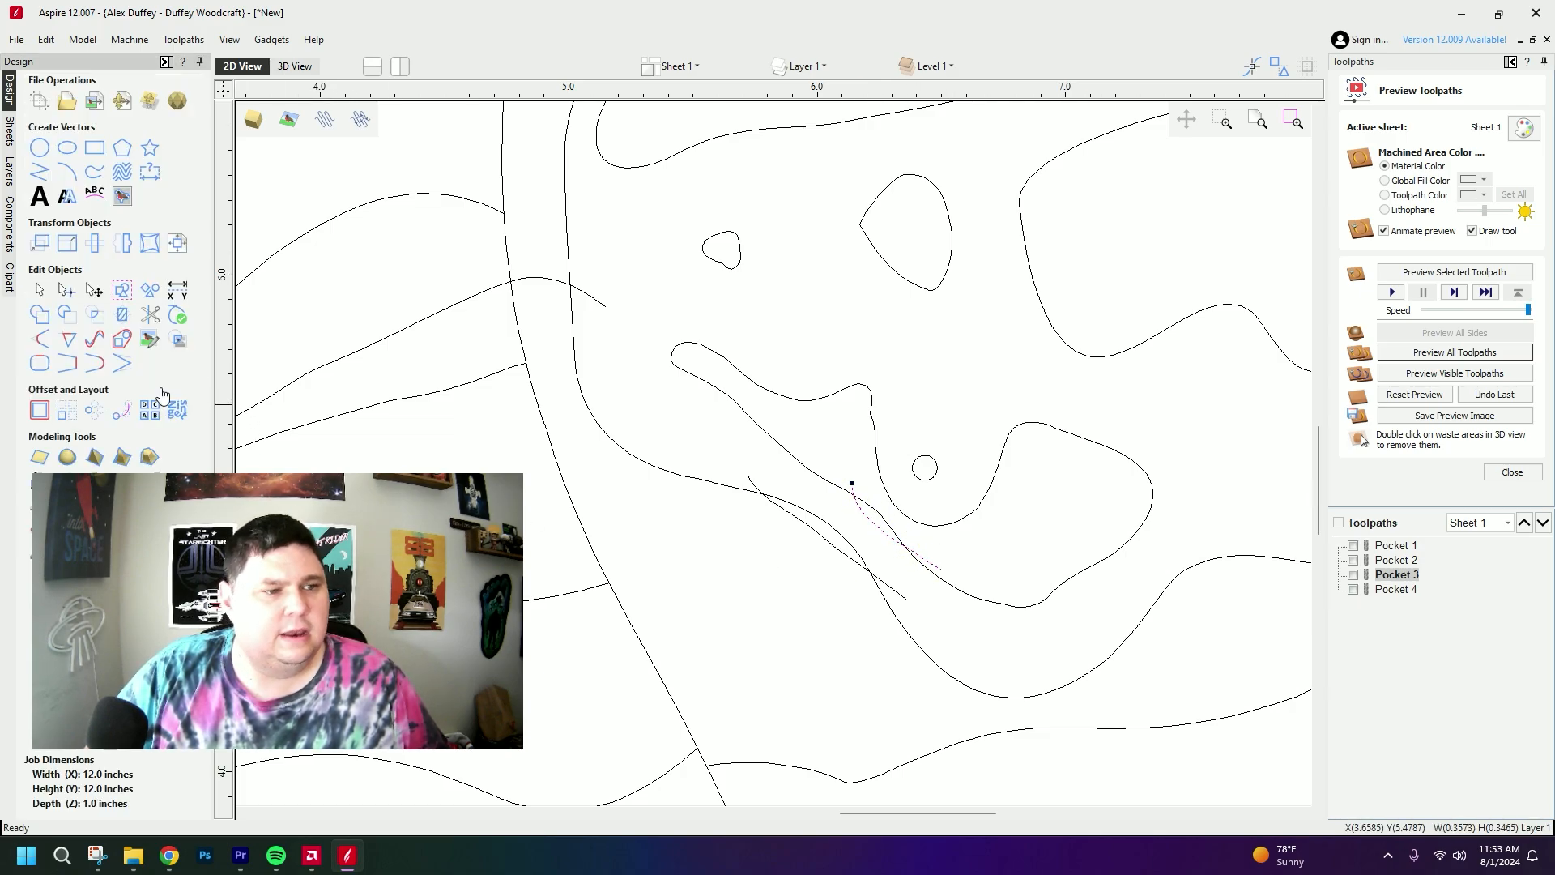
- Trim the replaced contour segments and overhanging stroke ends so both lower-basin contours follow the new freehand strokes, undoing the mistaken trim
left_click(166, 338)
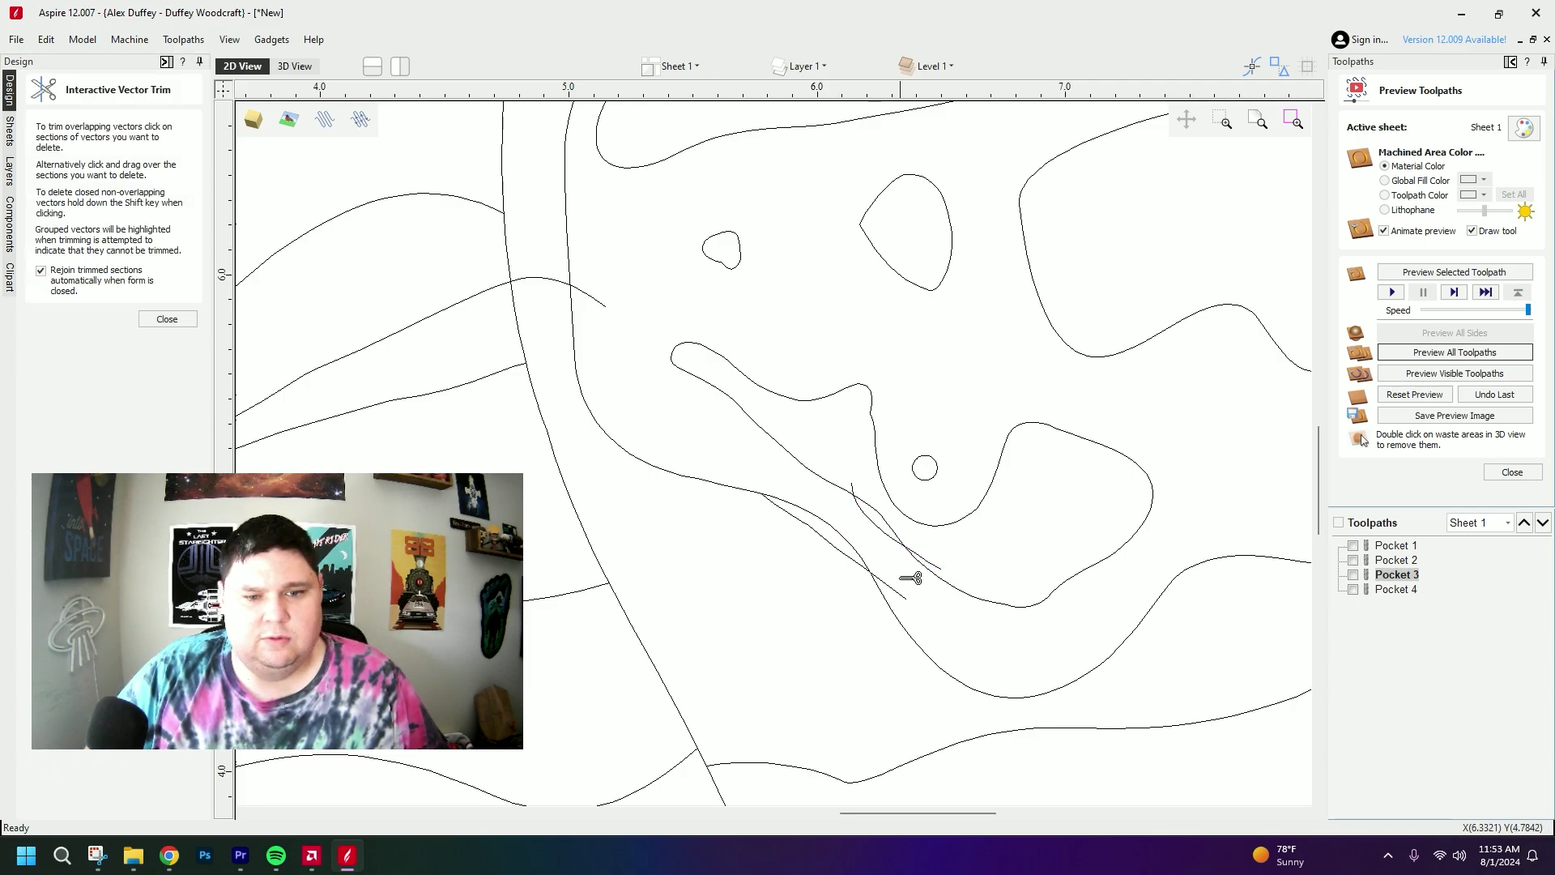
left_click_drag(910, 578, 866, 550)
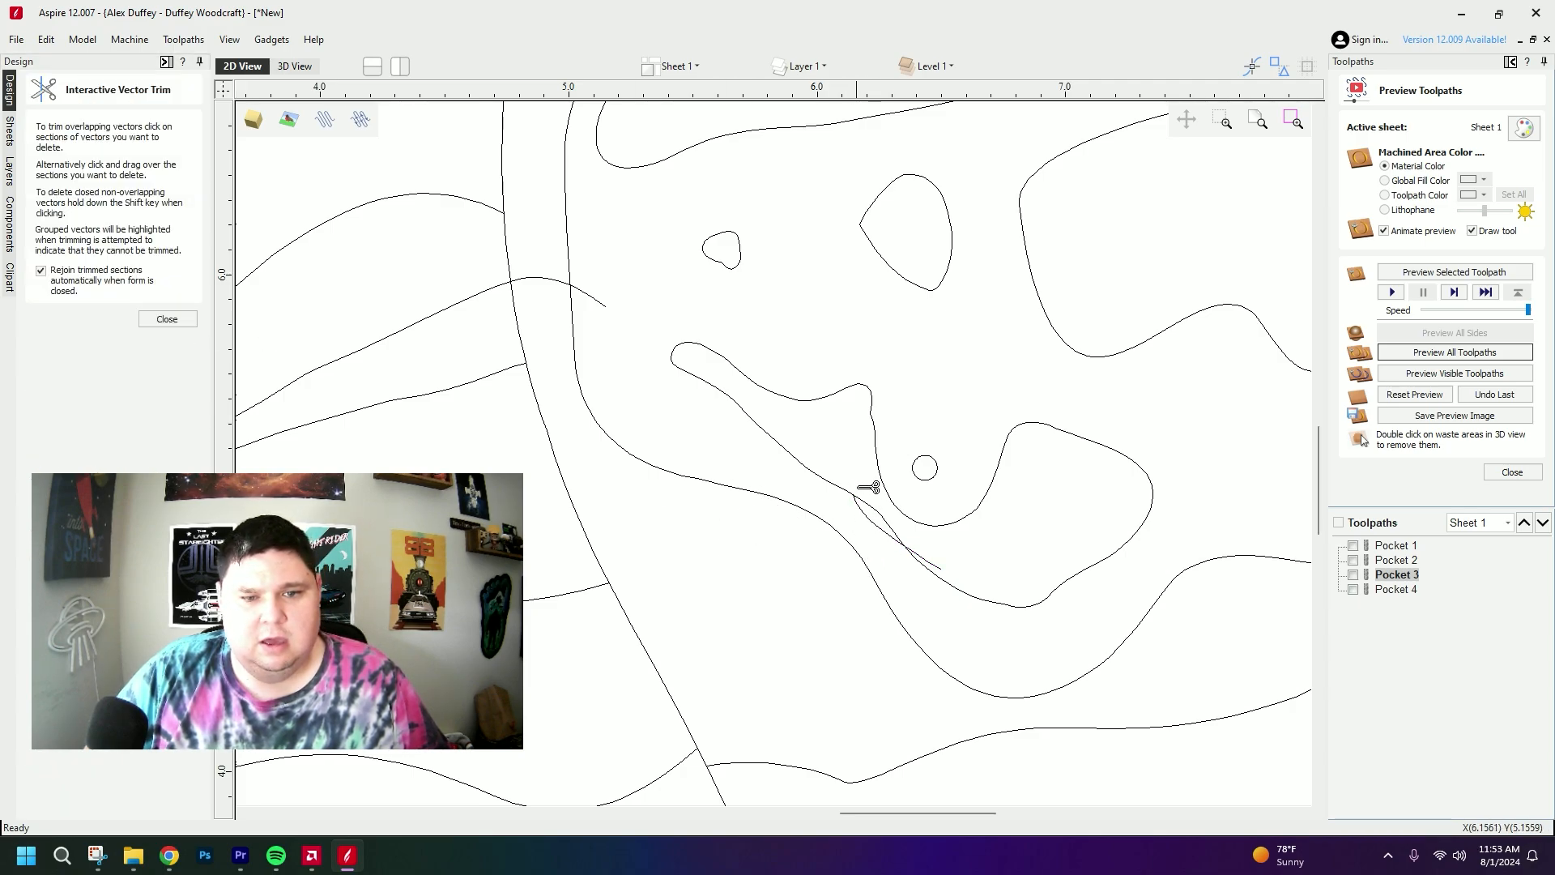
left_click(933, 557)
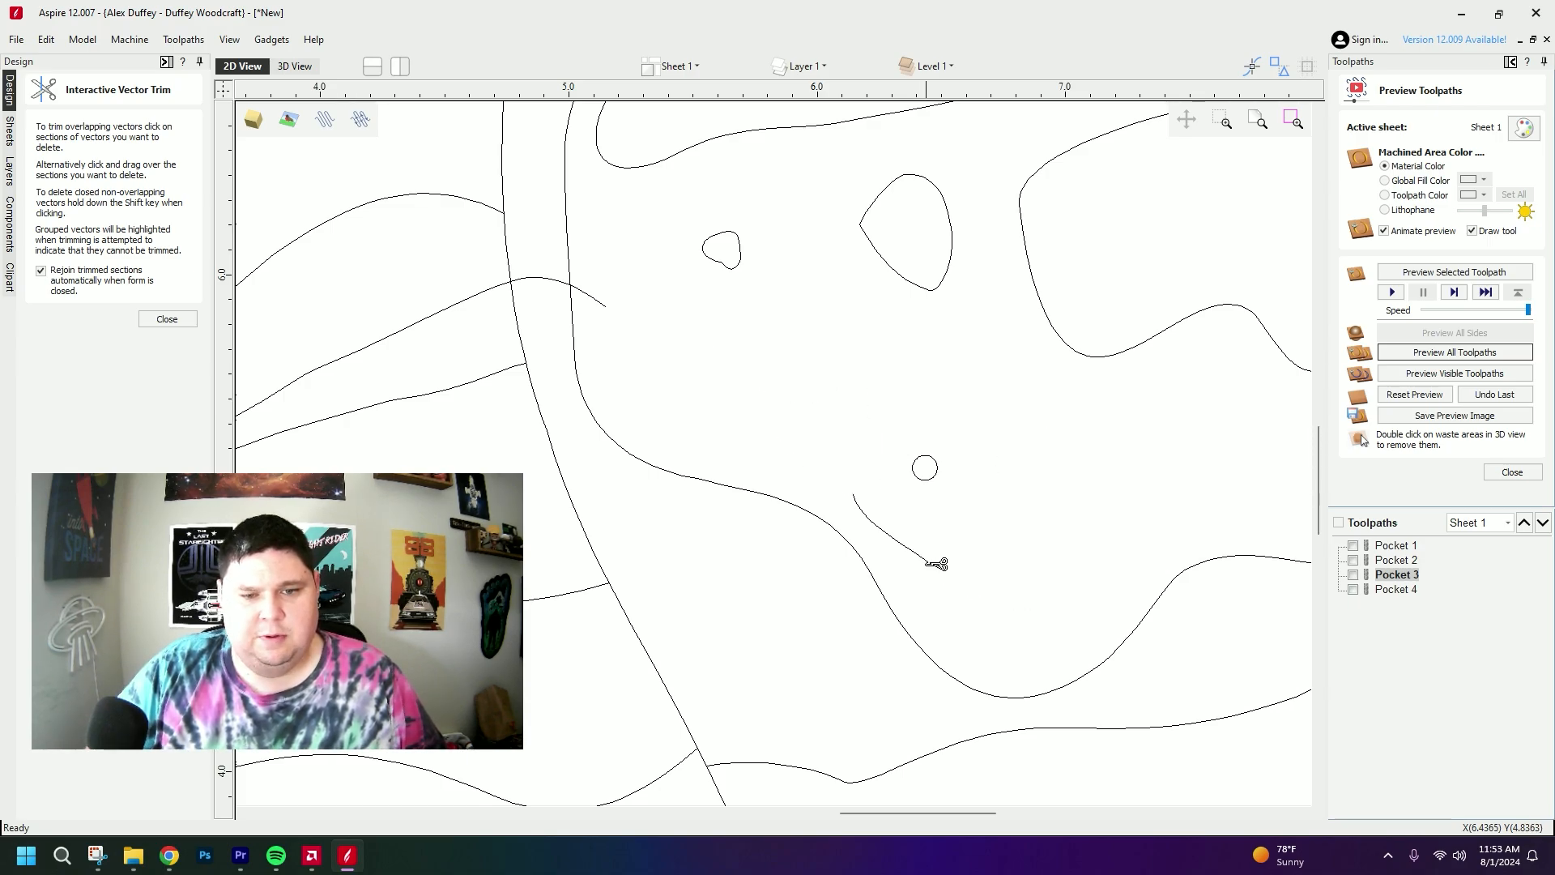
key("ctrl+z")
scroll(936, 568, "up", 6)
left_click(924, 540)
scroll(923, 547, "down", 5)
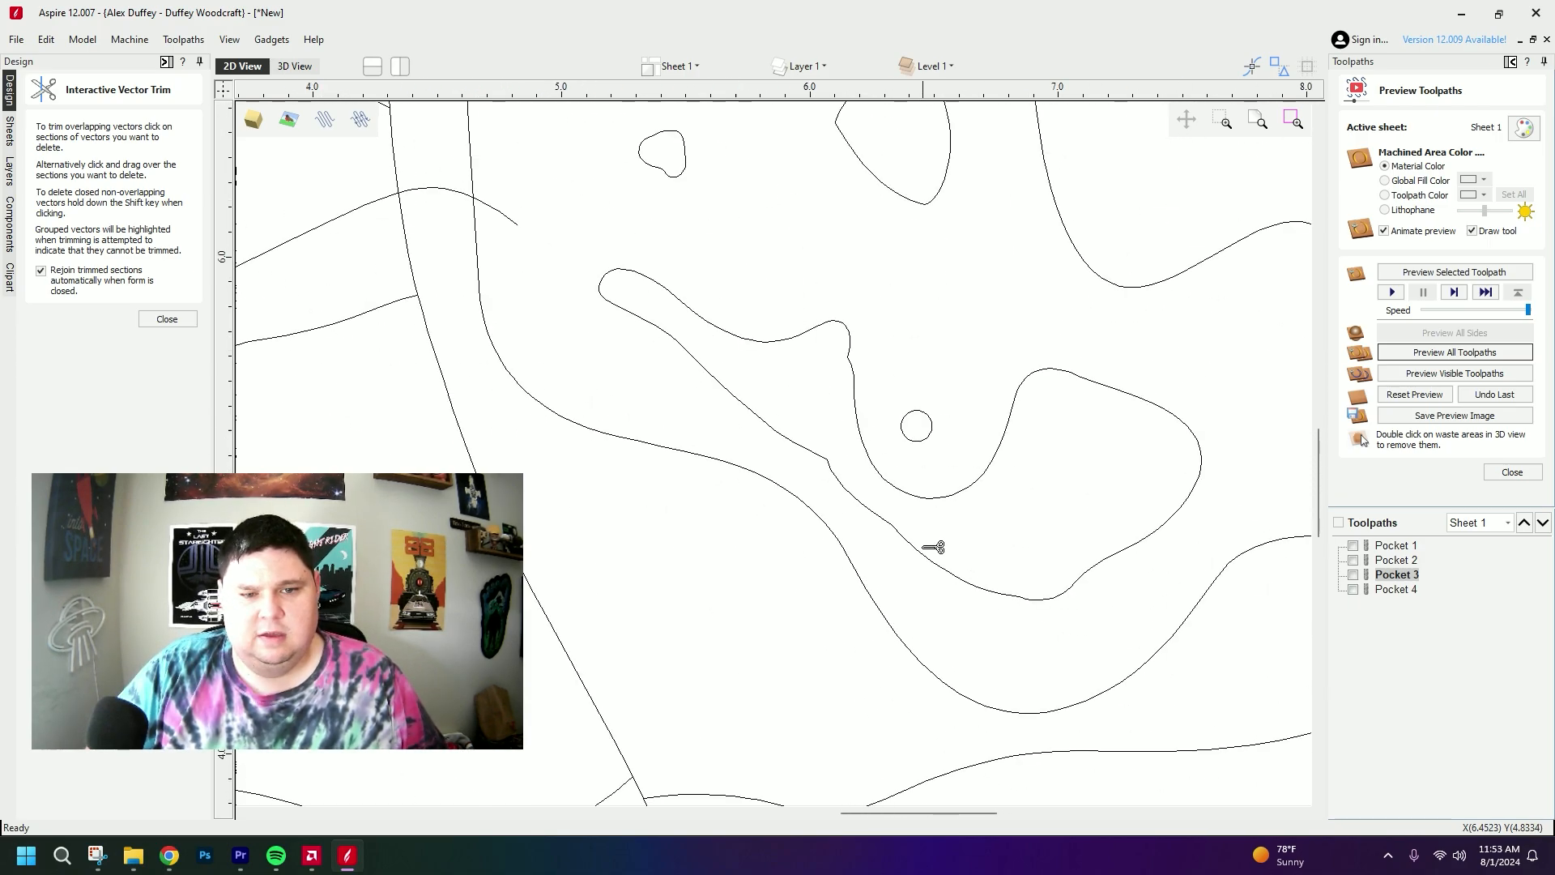
- Add the reshaped lower-basin inner contour to the 0.2-inch-deep Pocket 3 toolpath and recalculate it
scroll(933, 548, "down", 1)
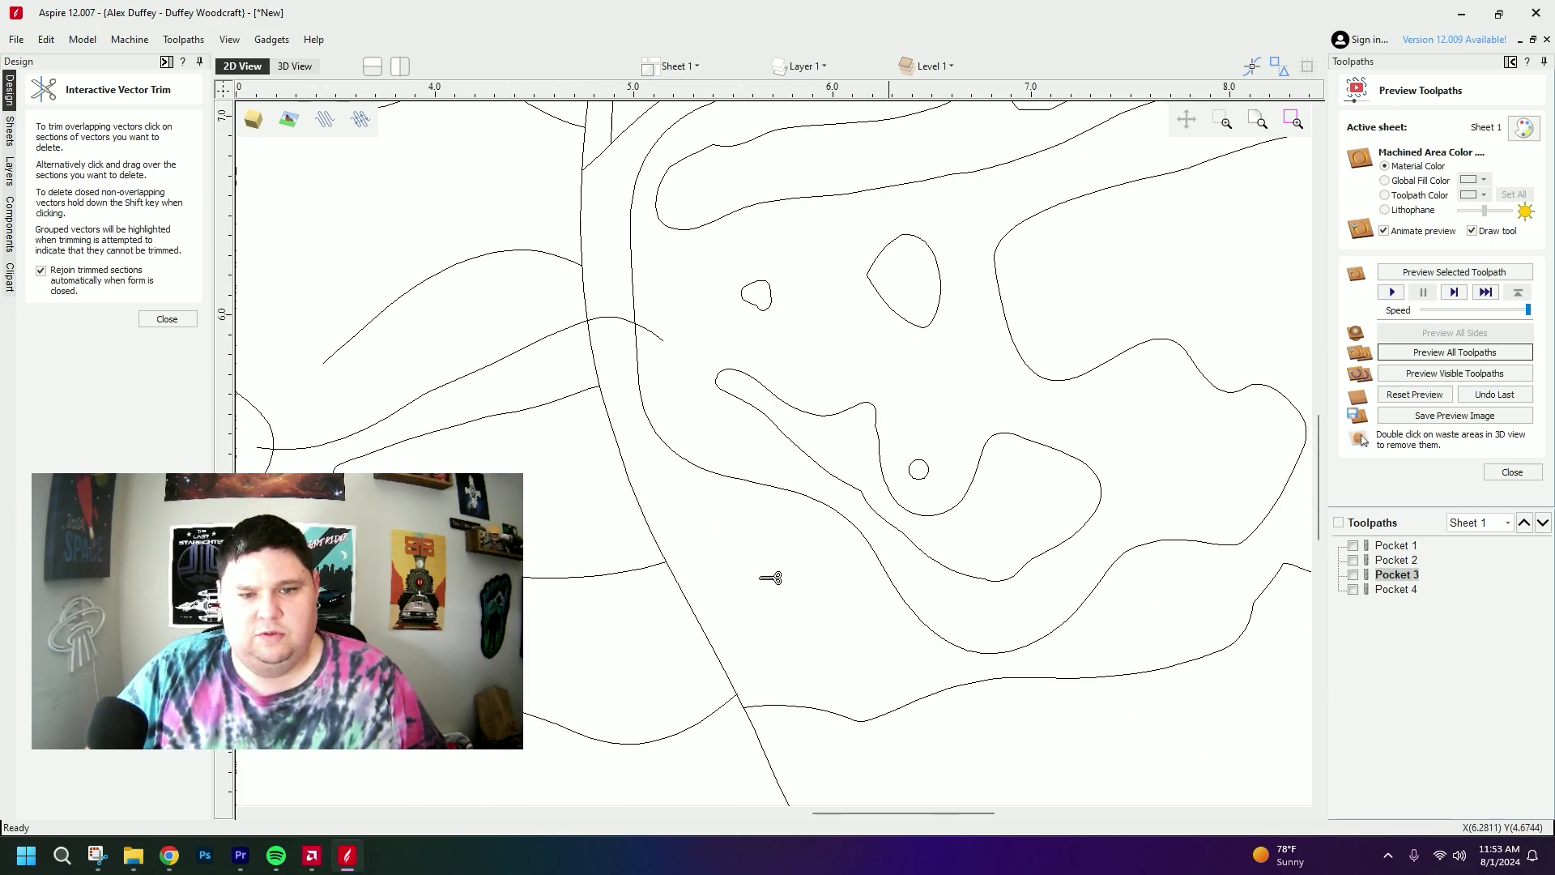
left_click(1513, 472)
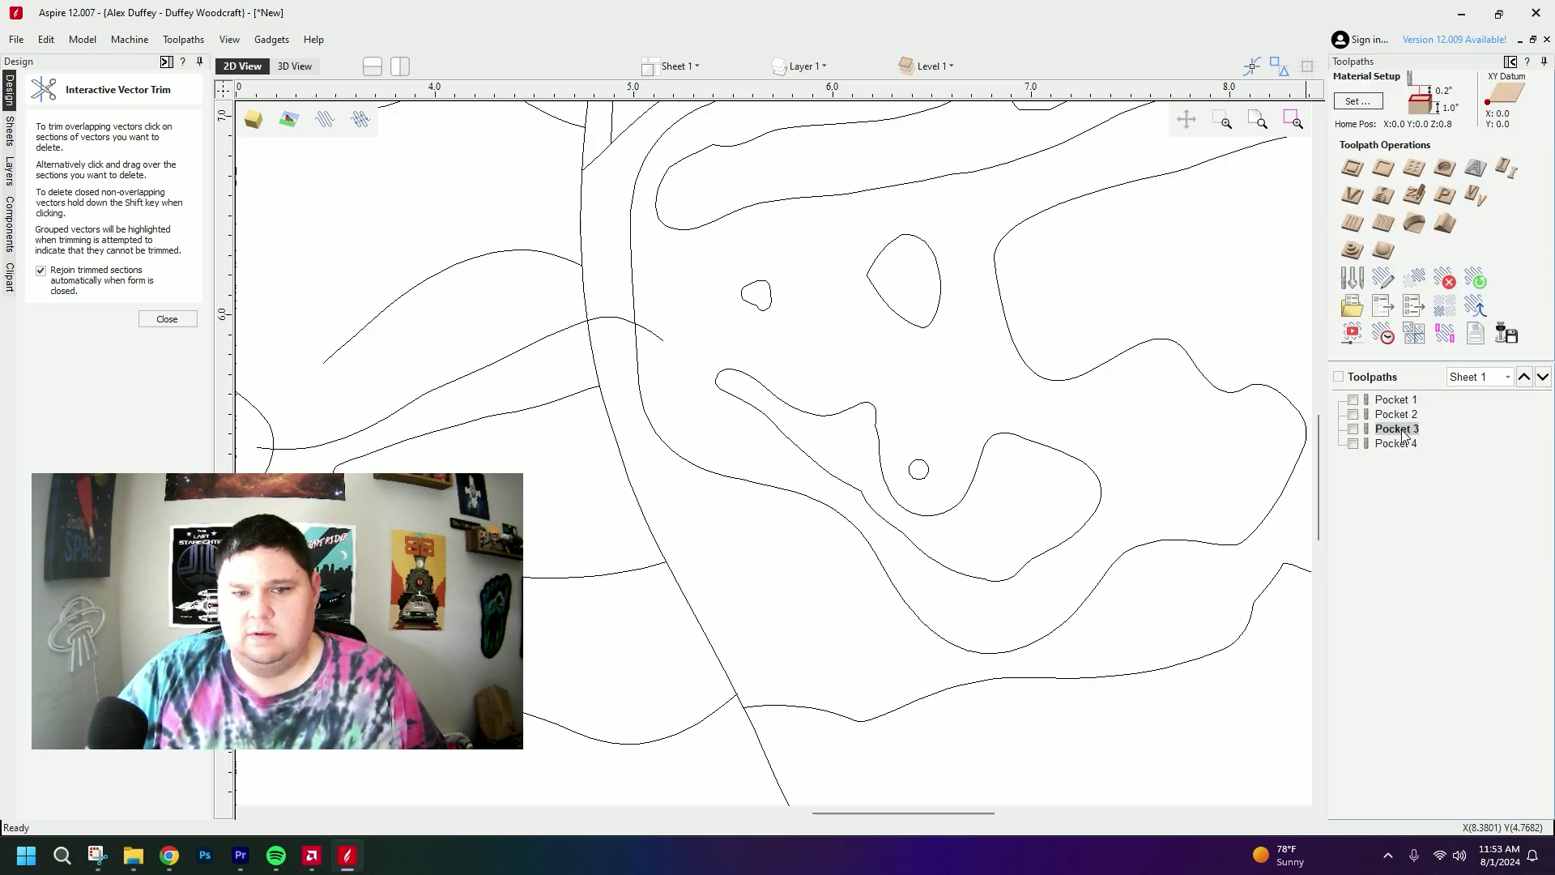
double_click(1397, 430)
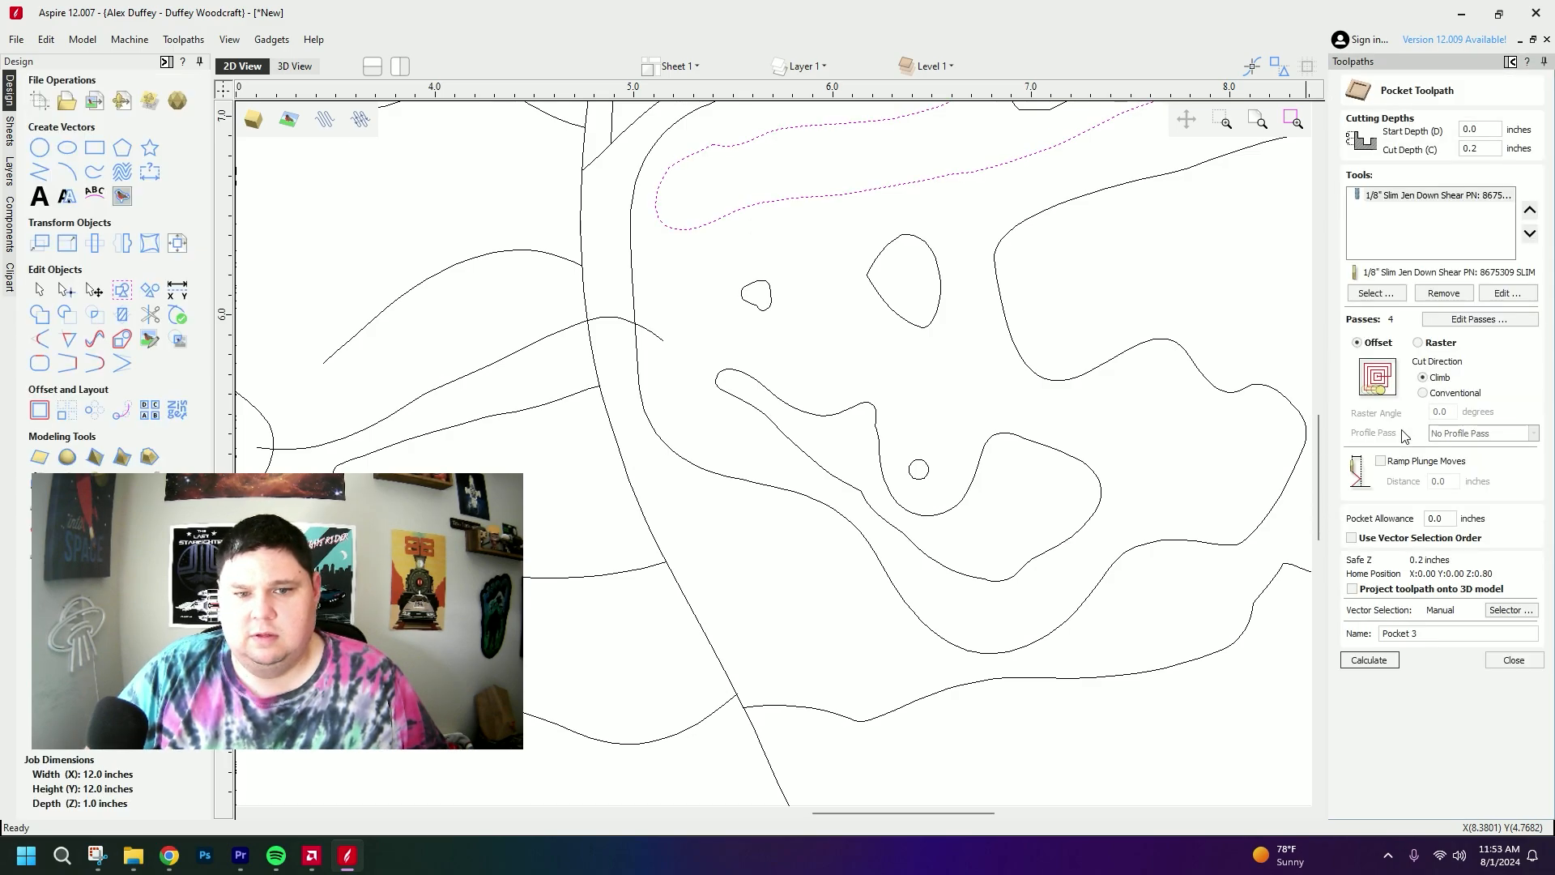
left_click(1011, 582, "shift")
left_click(1375, 662)
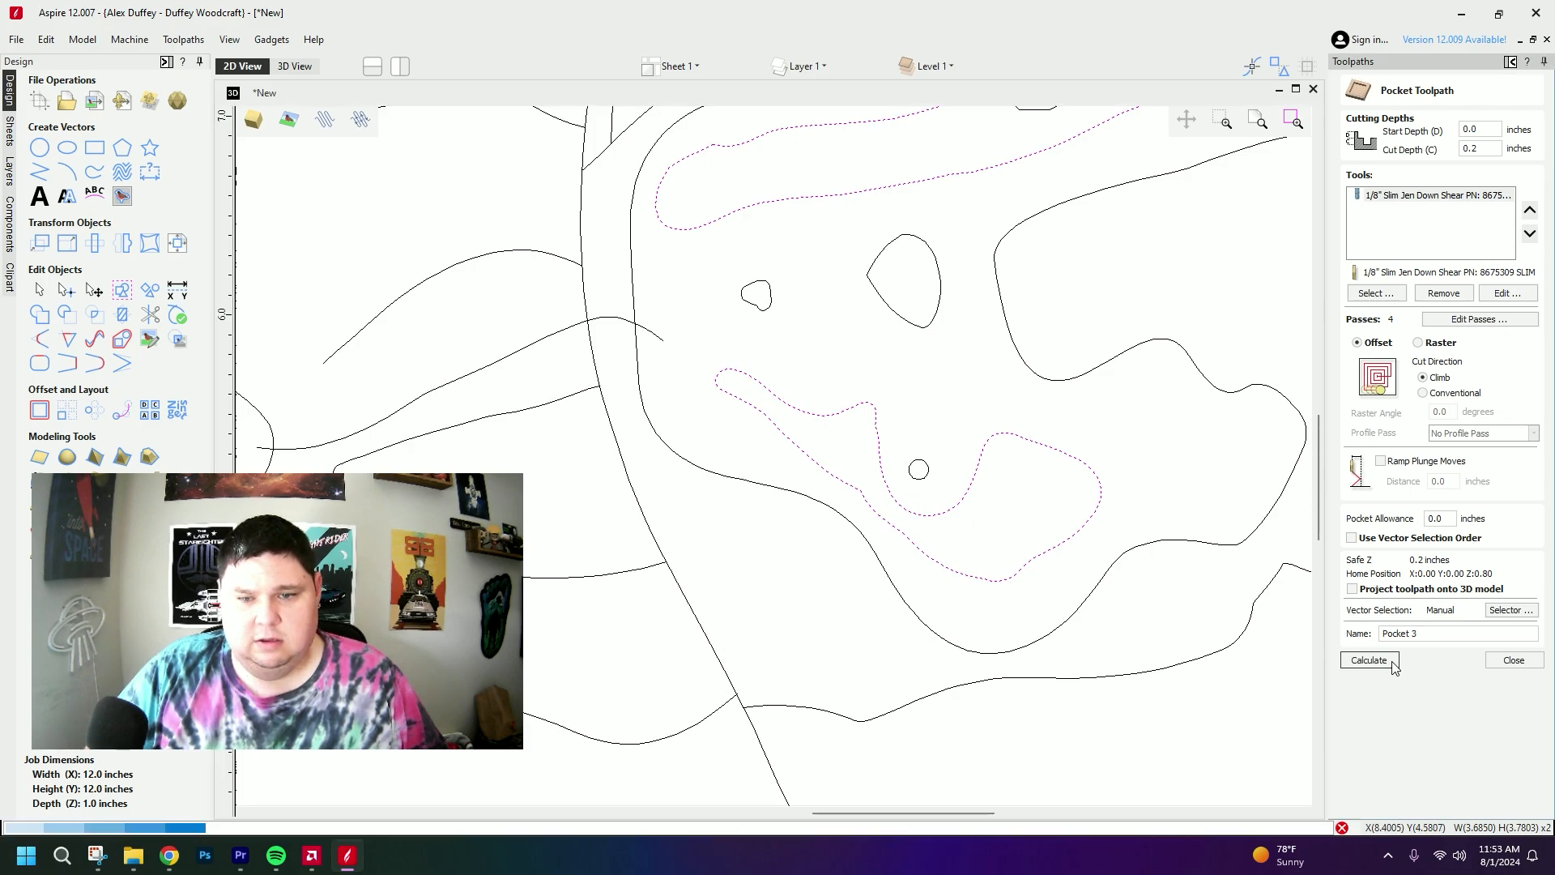
- Reset the preview, simulate all toolpaths, check the lower basin's narrow neck in 3D, and return to the 2D drawing
left_click(1414, 394)
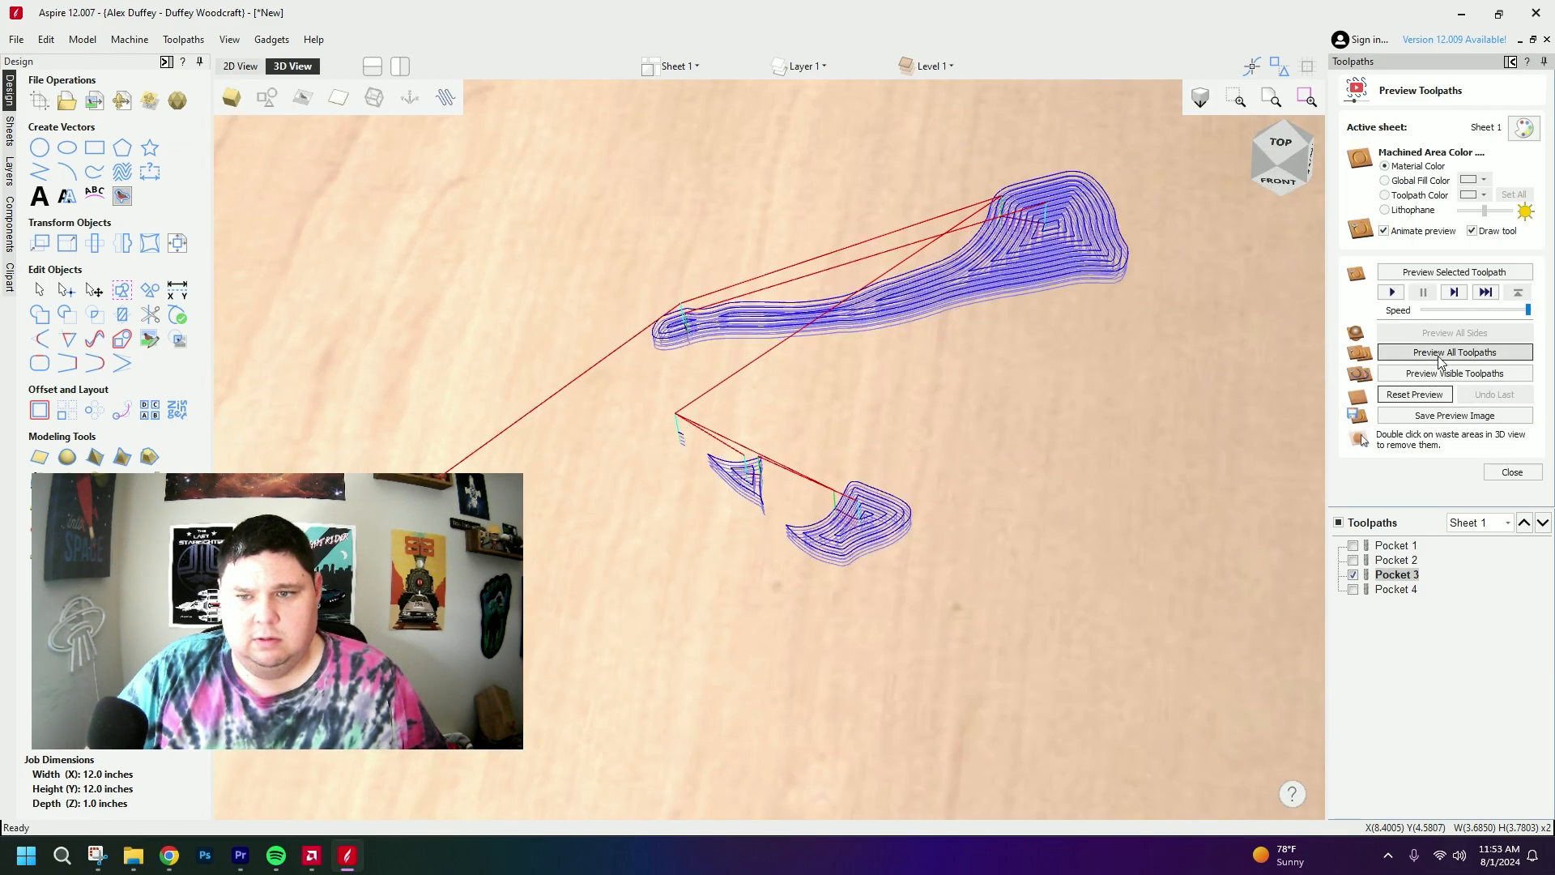
left_click(1410, 354)
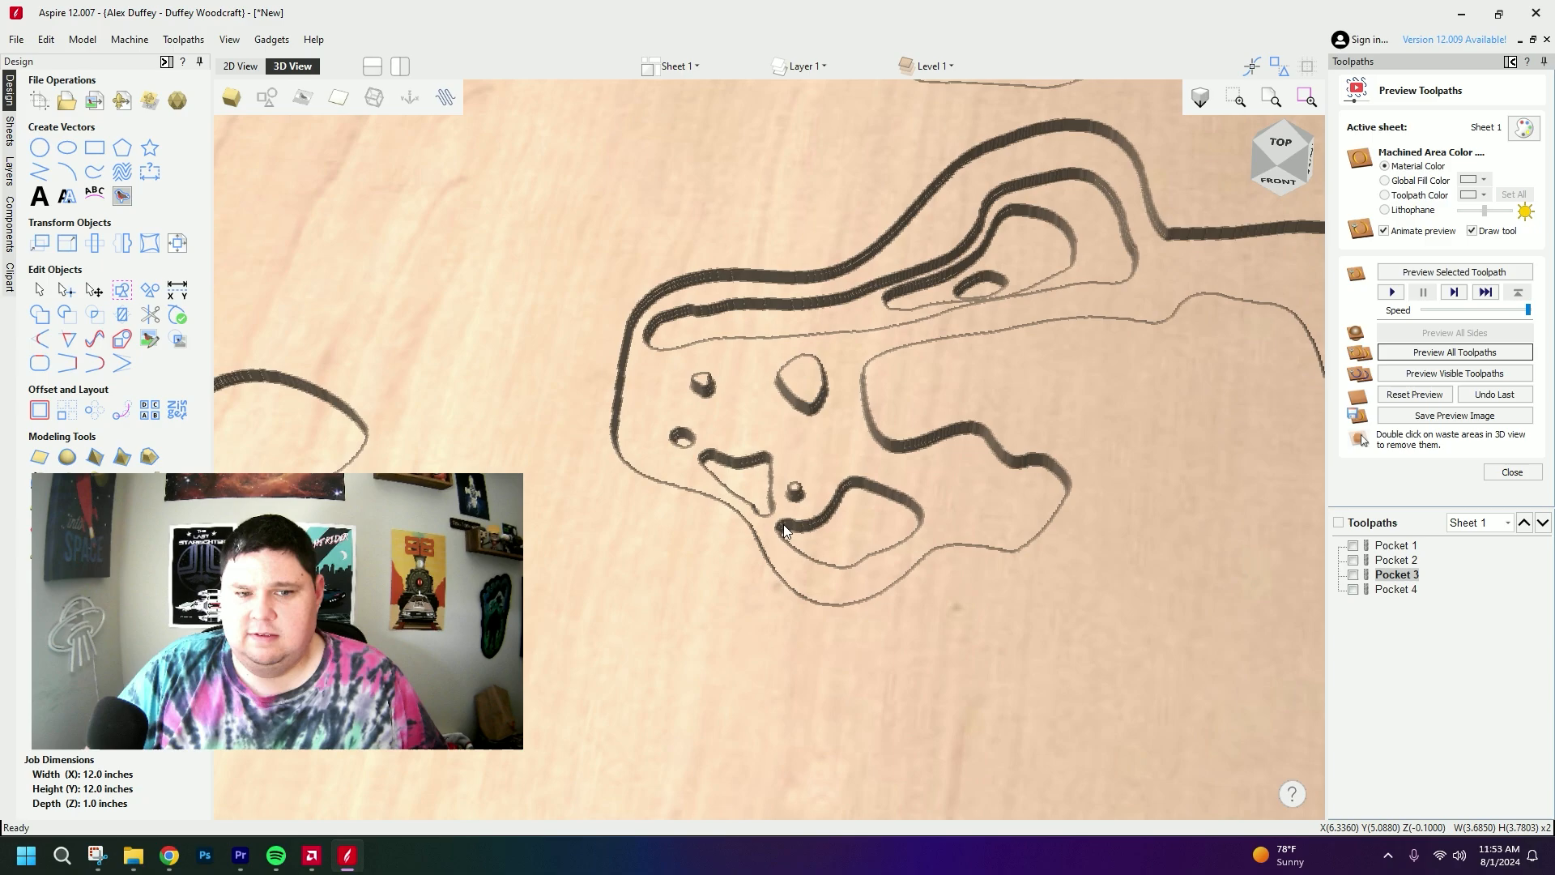
left_click(240, 66)
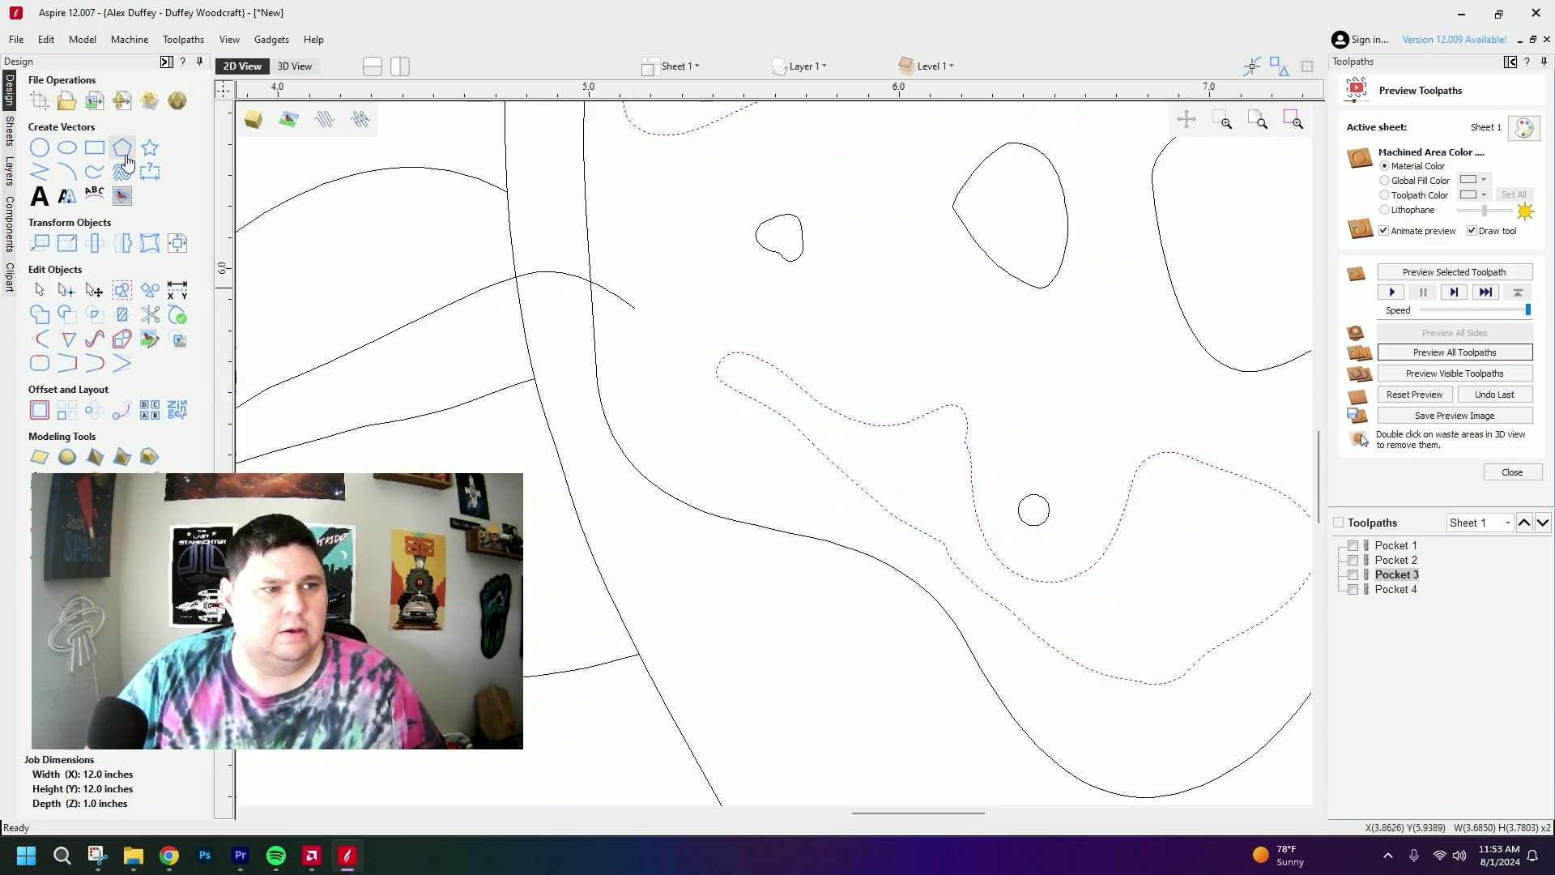
- Draw a freehand stroke about 1.49 by 1.05 inches around the northwest arm's tip and along the southwest edge of the lower basin's inner contour
left_click(95, 172)
mouse_move(896, 438)
left_mouse_down()
mouse_move(714, 325)
mouse_move(695, 379)
mouse_move(773, 440)
left_mouse_up()
mouse_move(882, 491)
left_mouse_down()
mouse_move(992, 622)
mouse_move(1067, 648)
mouse_move(1154, 640)
left_mouse_up()
left_click(173, 394)
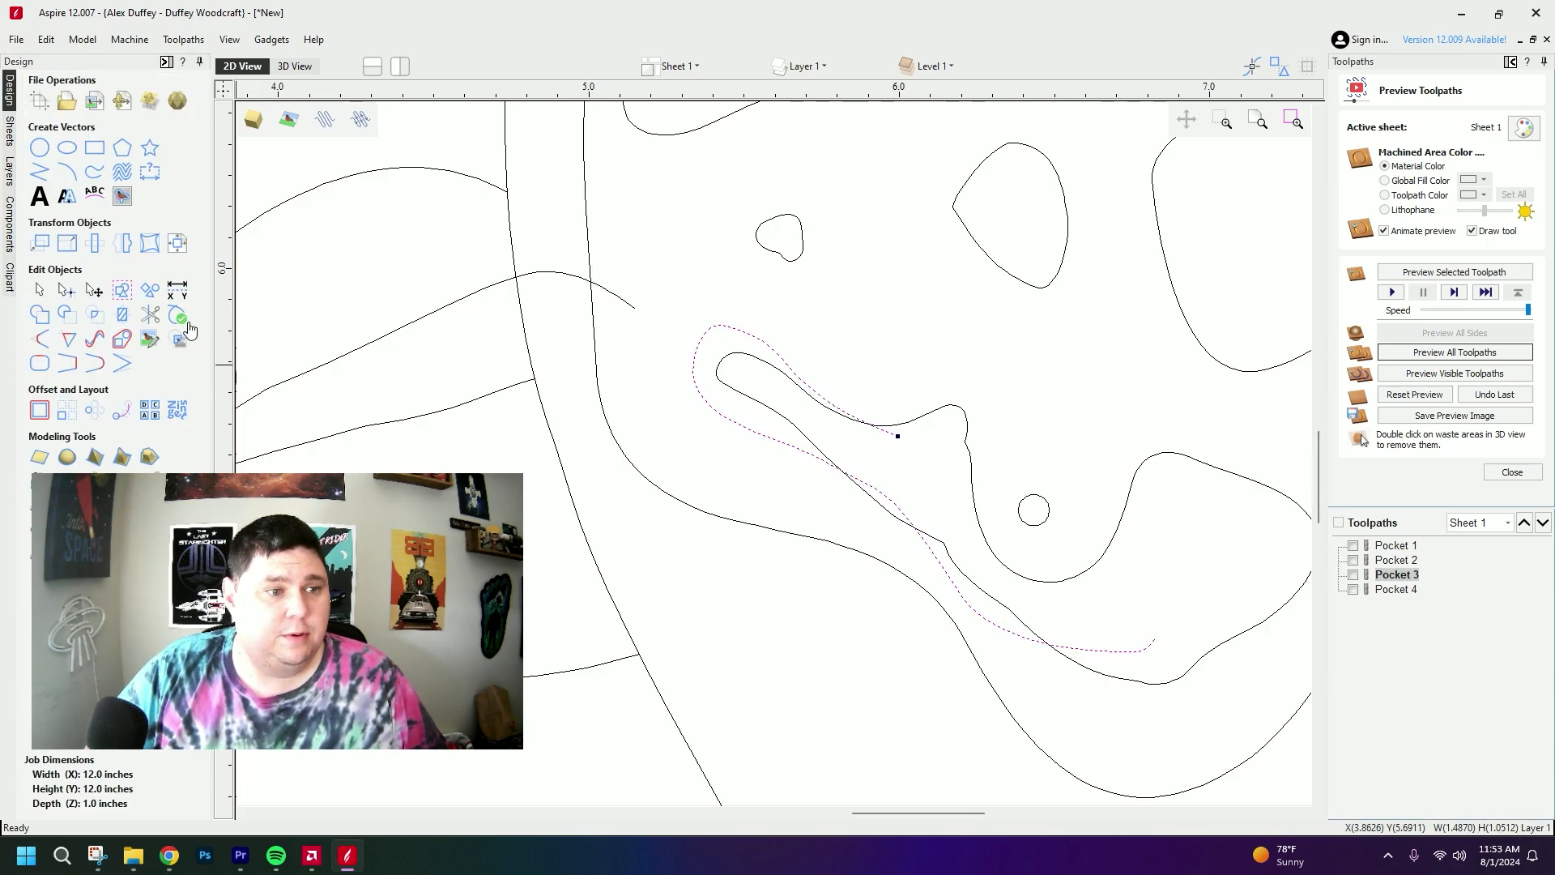
- Trim the replaced inner-contour segments and overhanging stroke ends so the contour follows the widened freehand outline
left_click(150, 324)
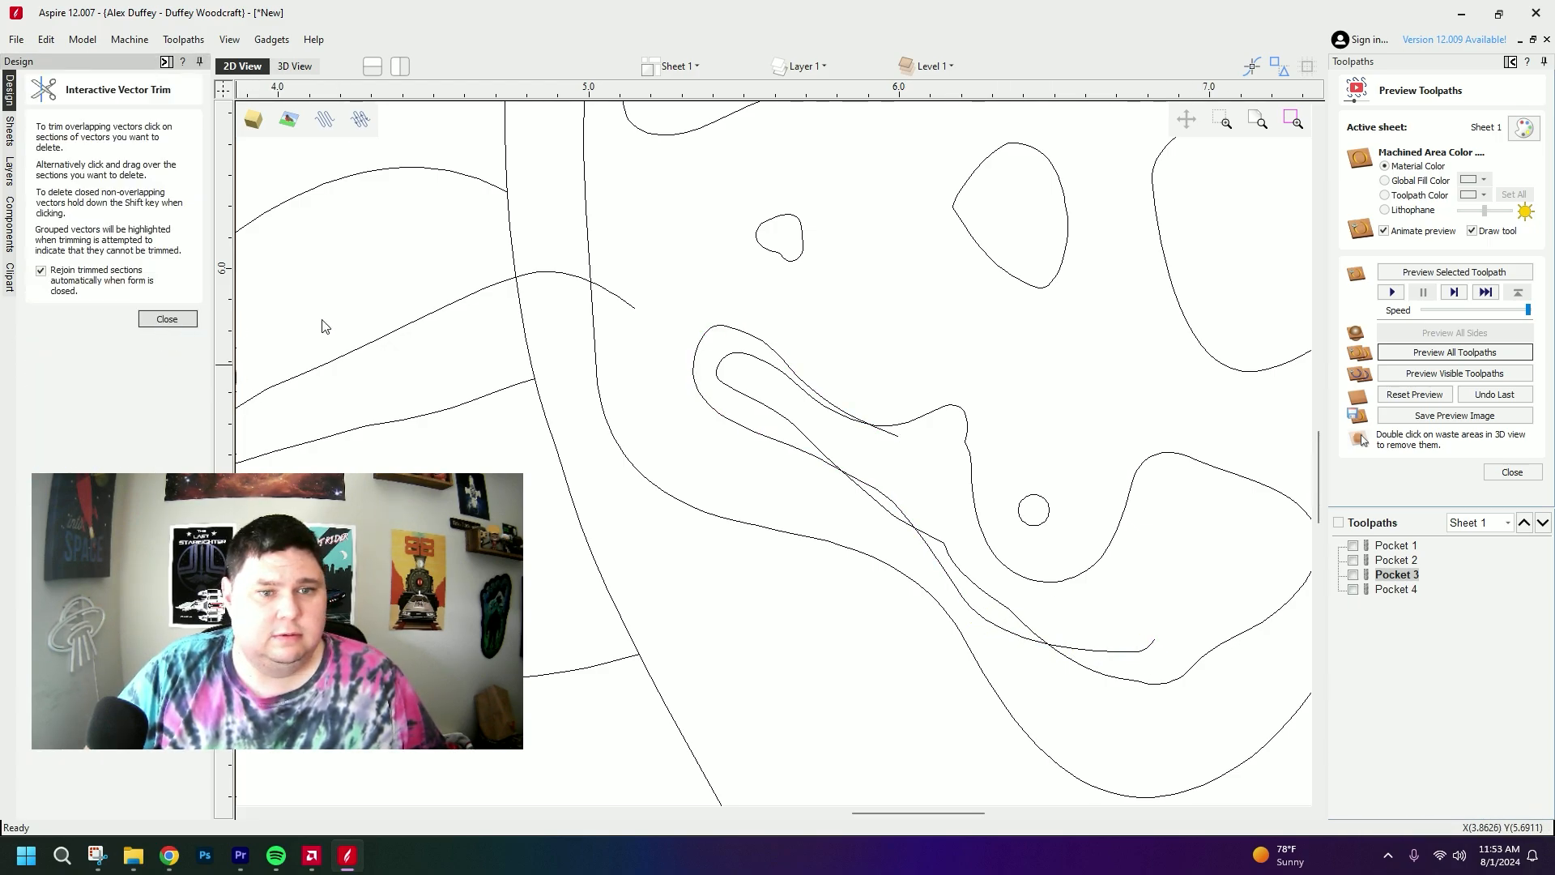
left_click(764, 410)
left_click(888, 505)
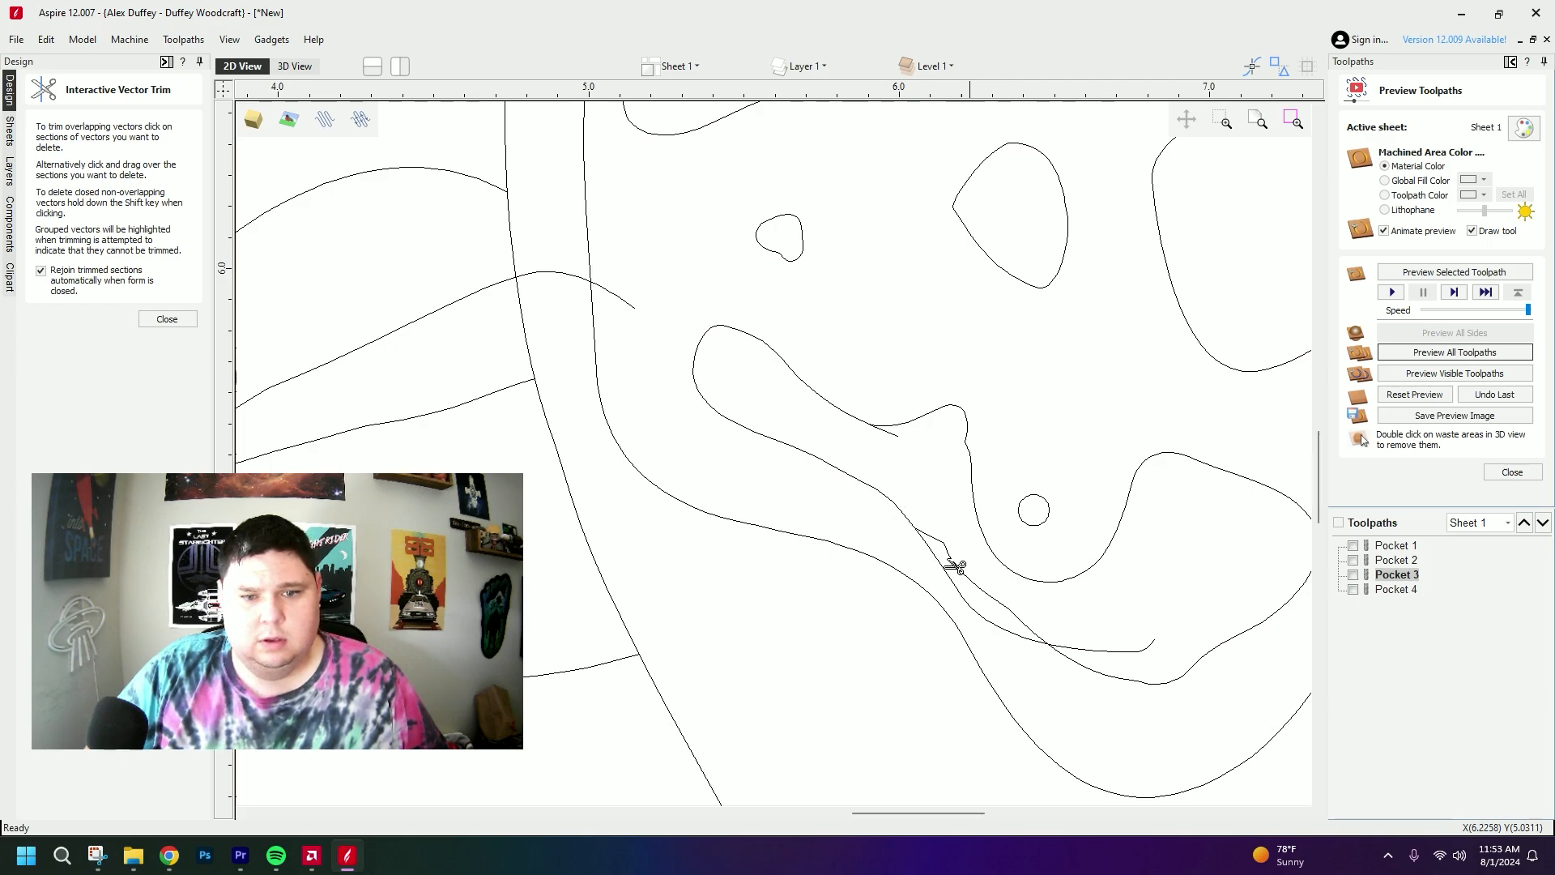
left_click(953, 563)
left_click(1127, 649)
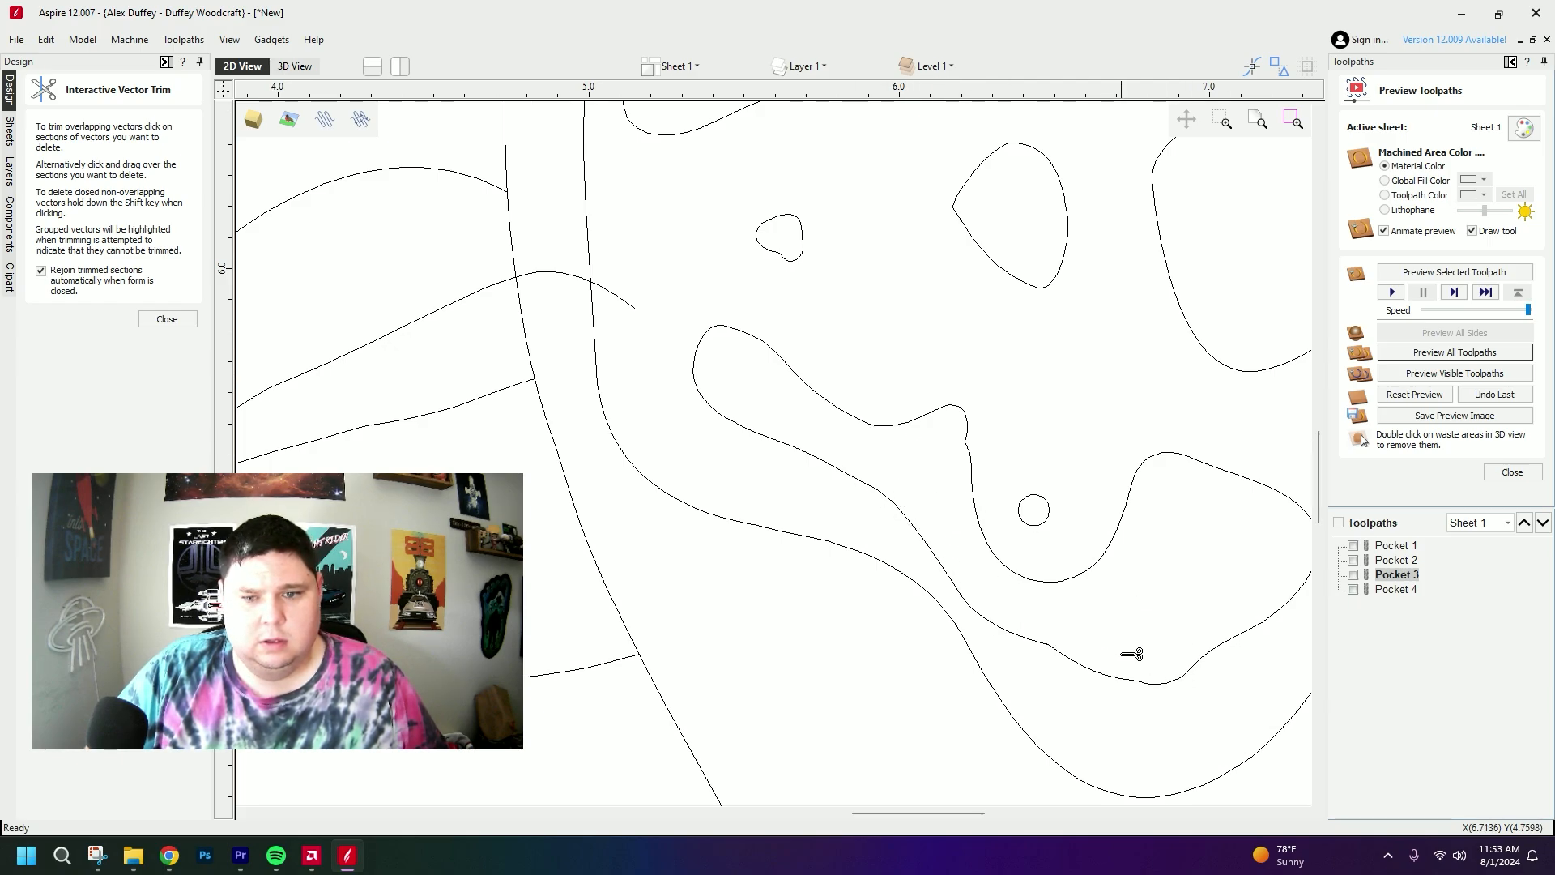
- Add the widened lower-basin inner contour to the Pocket 3 toolpath and recalculate it
double_click(1396, 574)
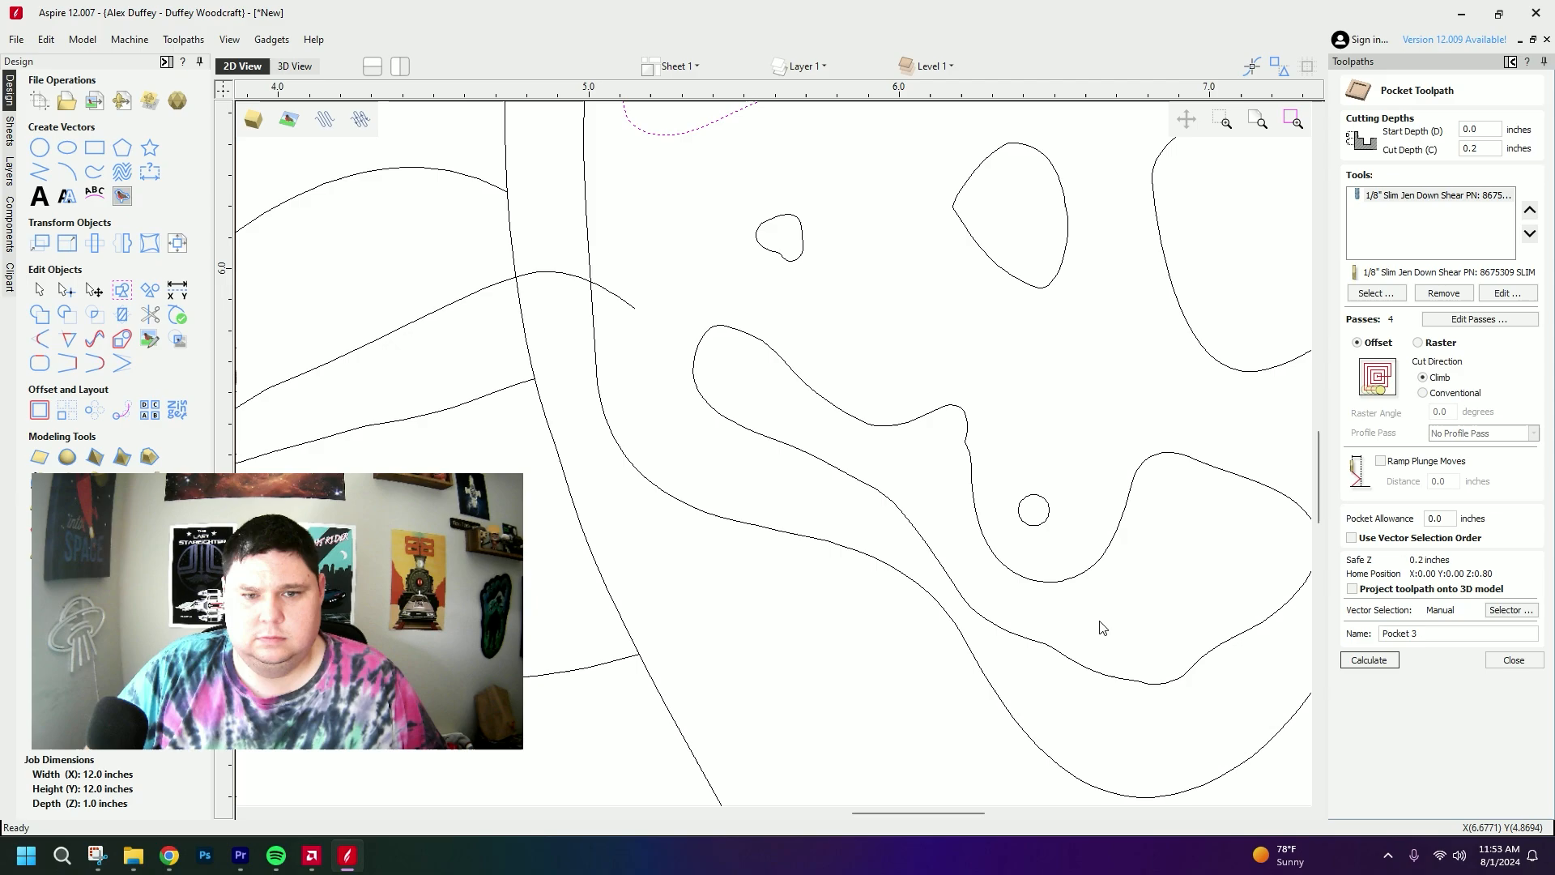
left_click(1055, 582)
left_click(1381, 661)
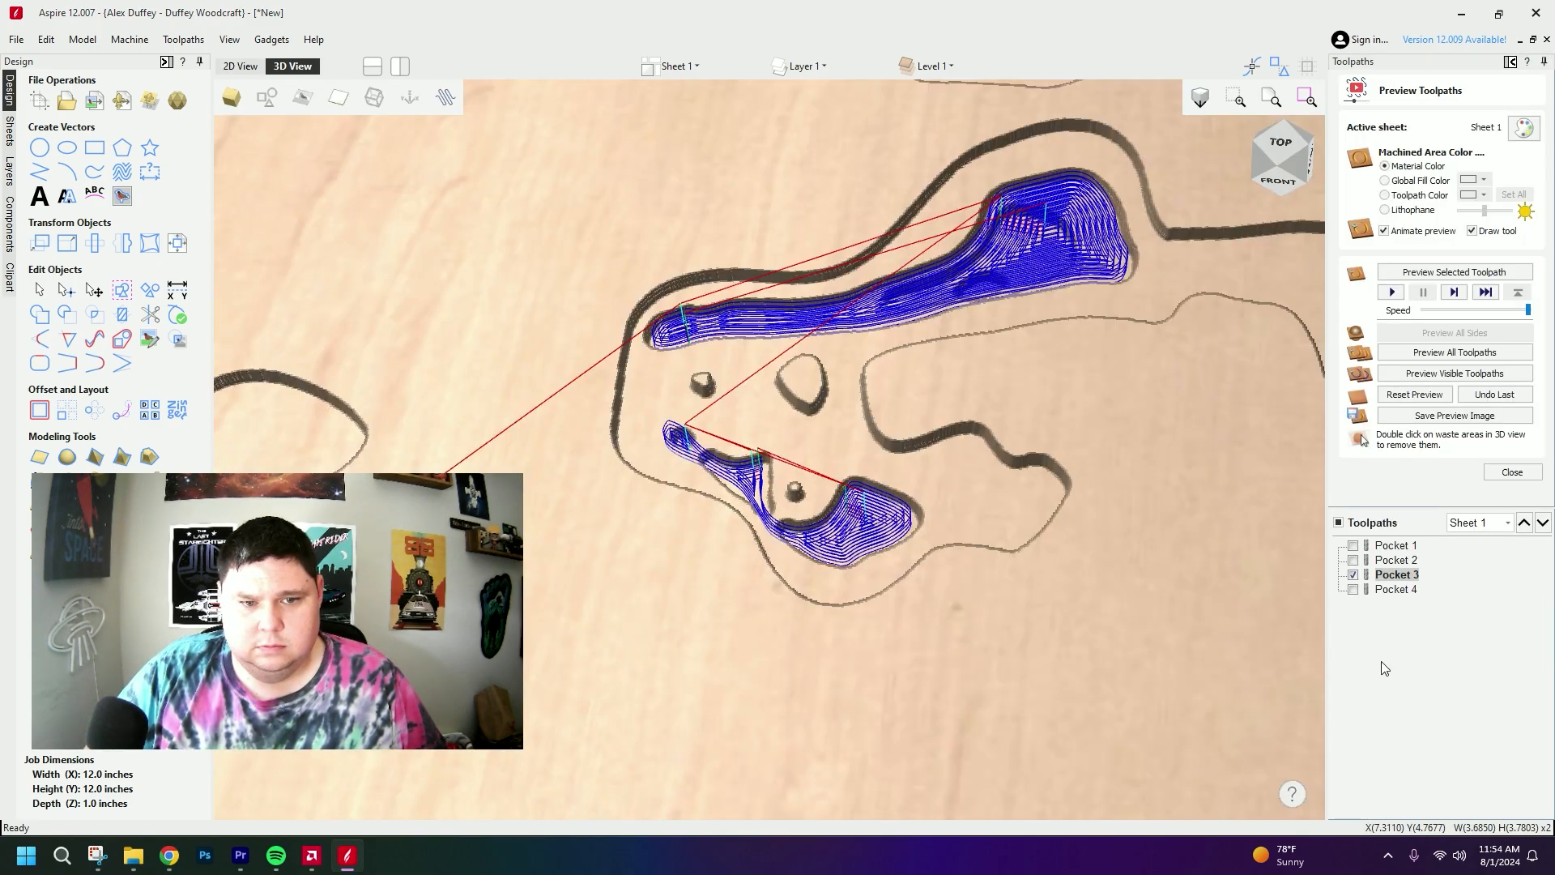
- Simulate all toolpaths, return to the 2D drawing, and check which contours the Pocket 4 toolpath uses
left_click(1455, 352)
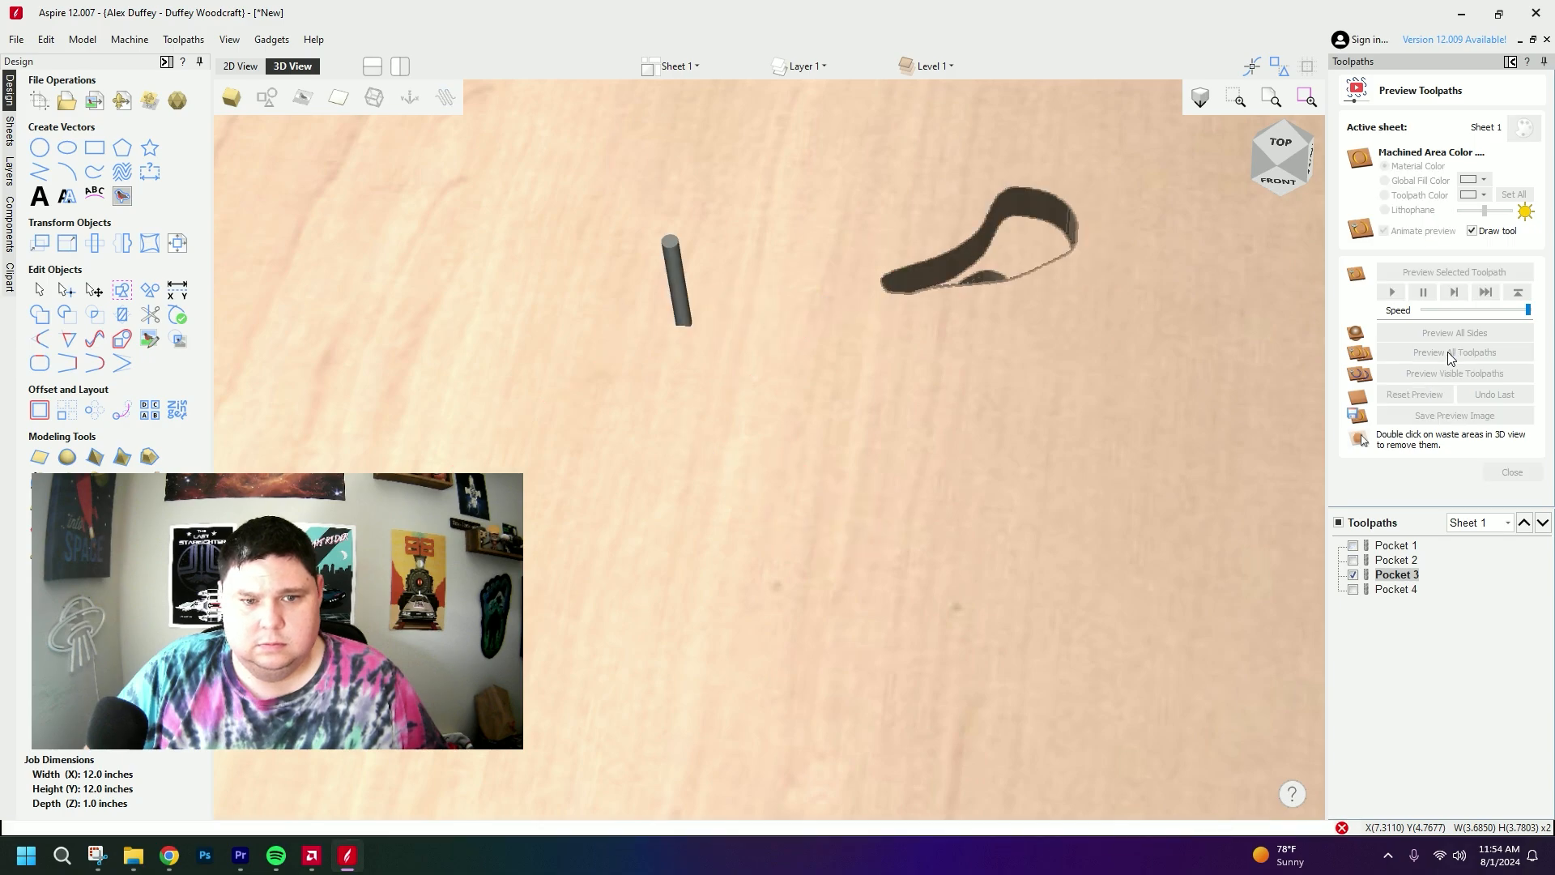
key("F2")
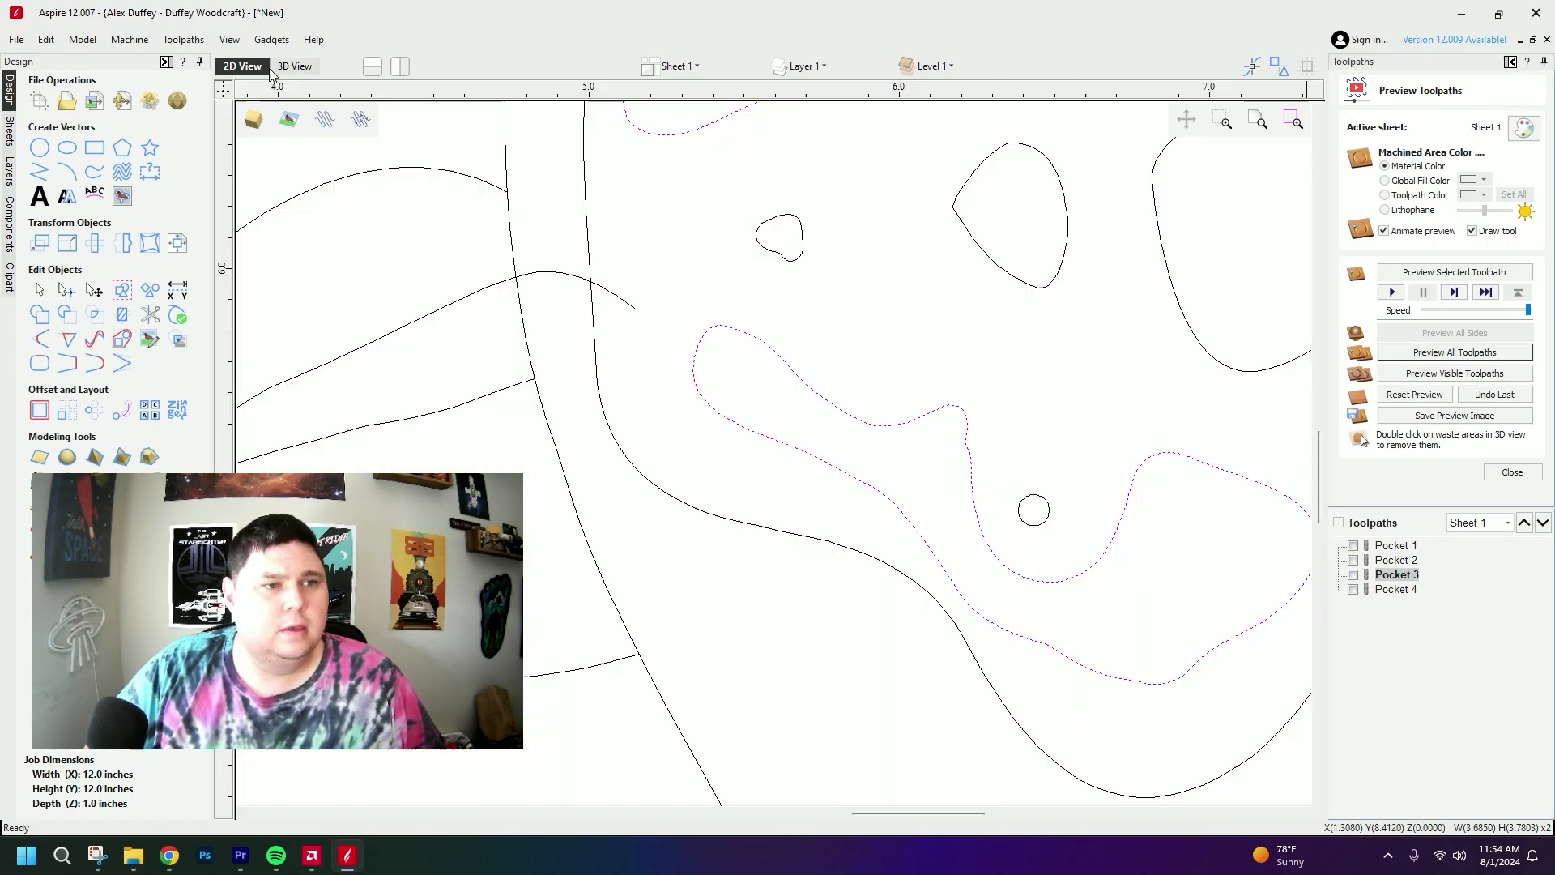
left_click(1401, 590)
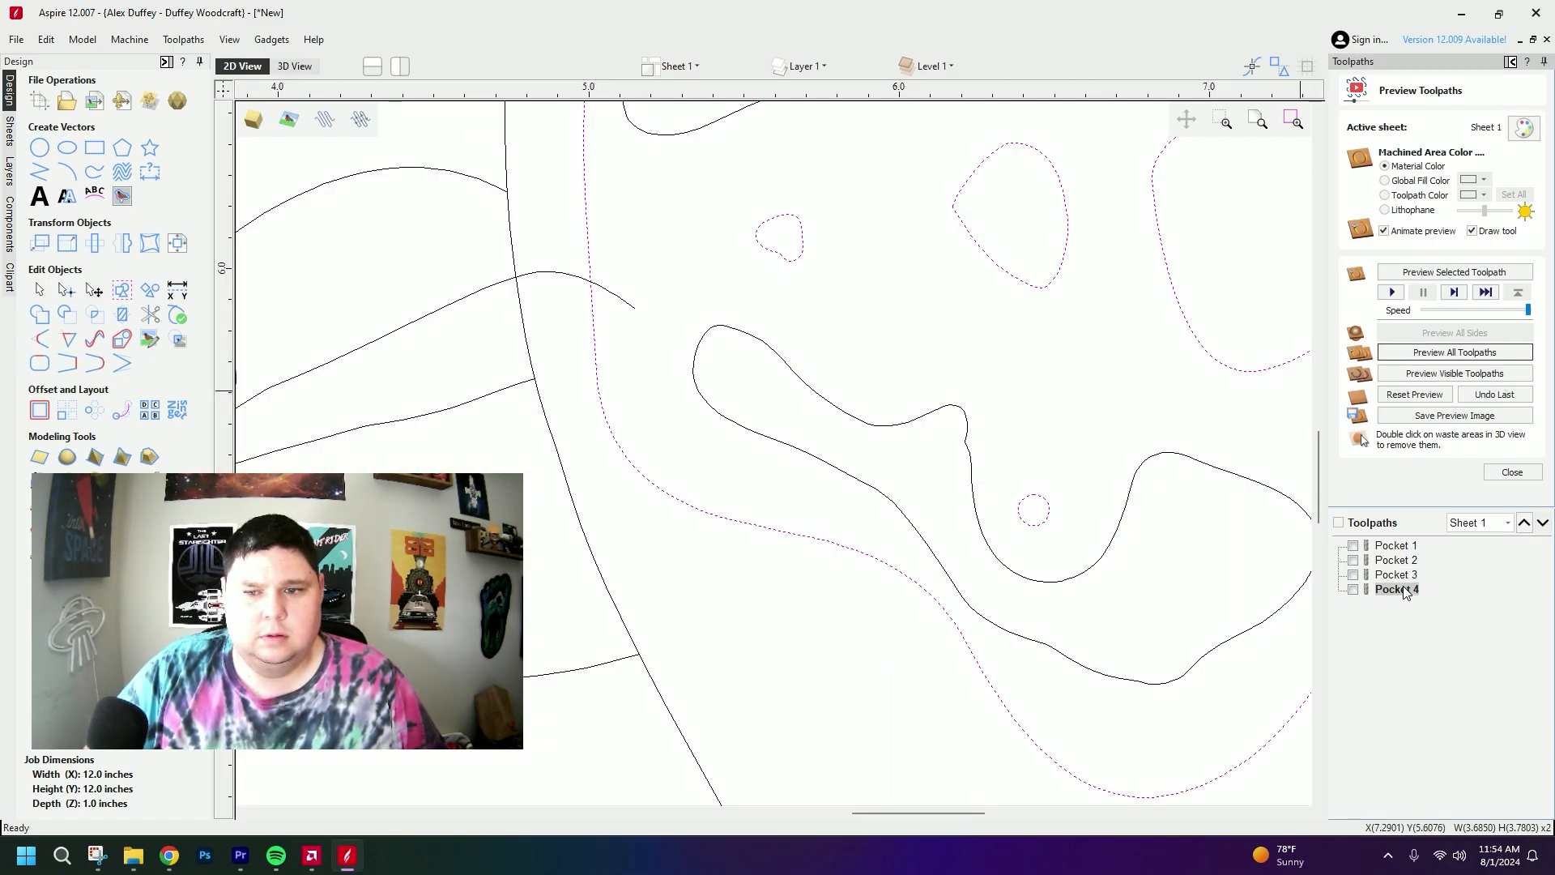
scroll(804, 587, "down", 5)
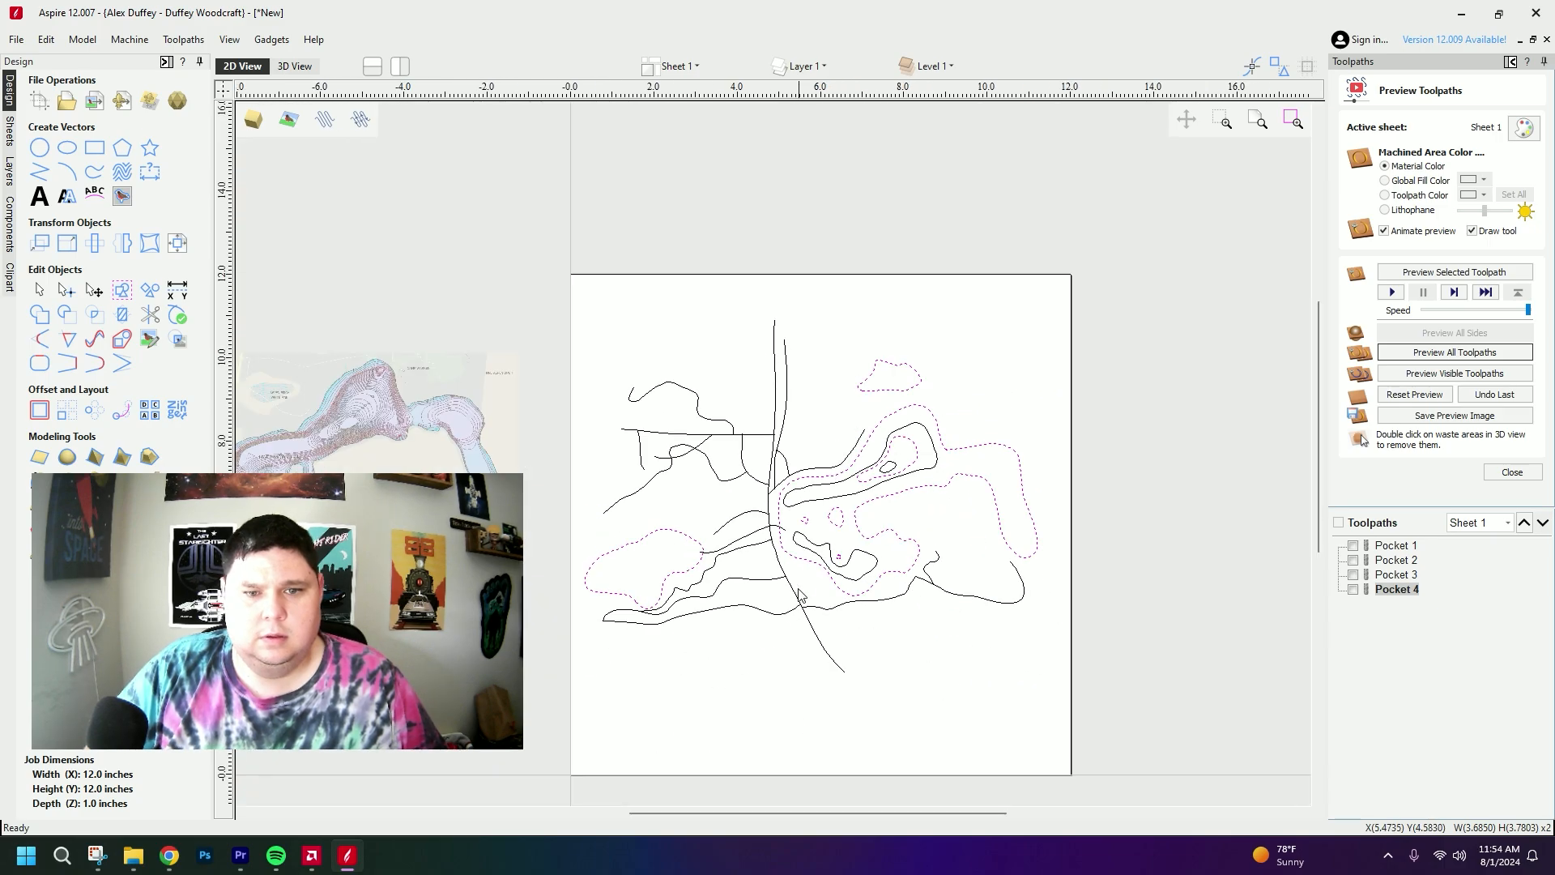
- Simulate all toolpaths again and inspect the whole carved lake map in 3D
left_click(1450, 353)
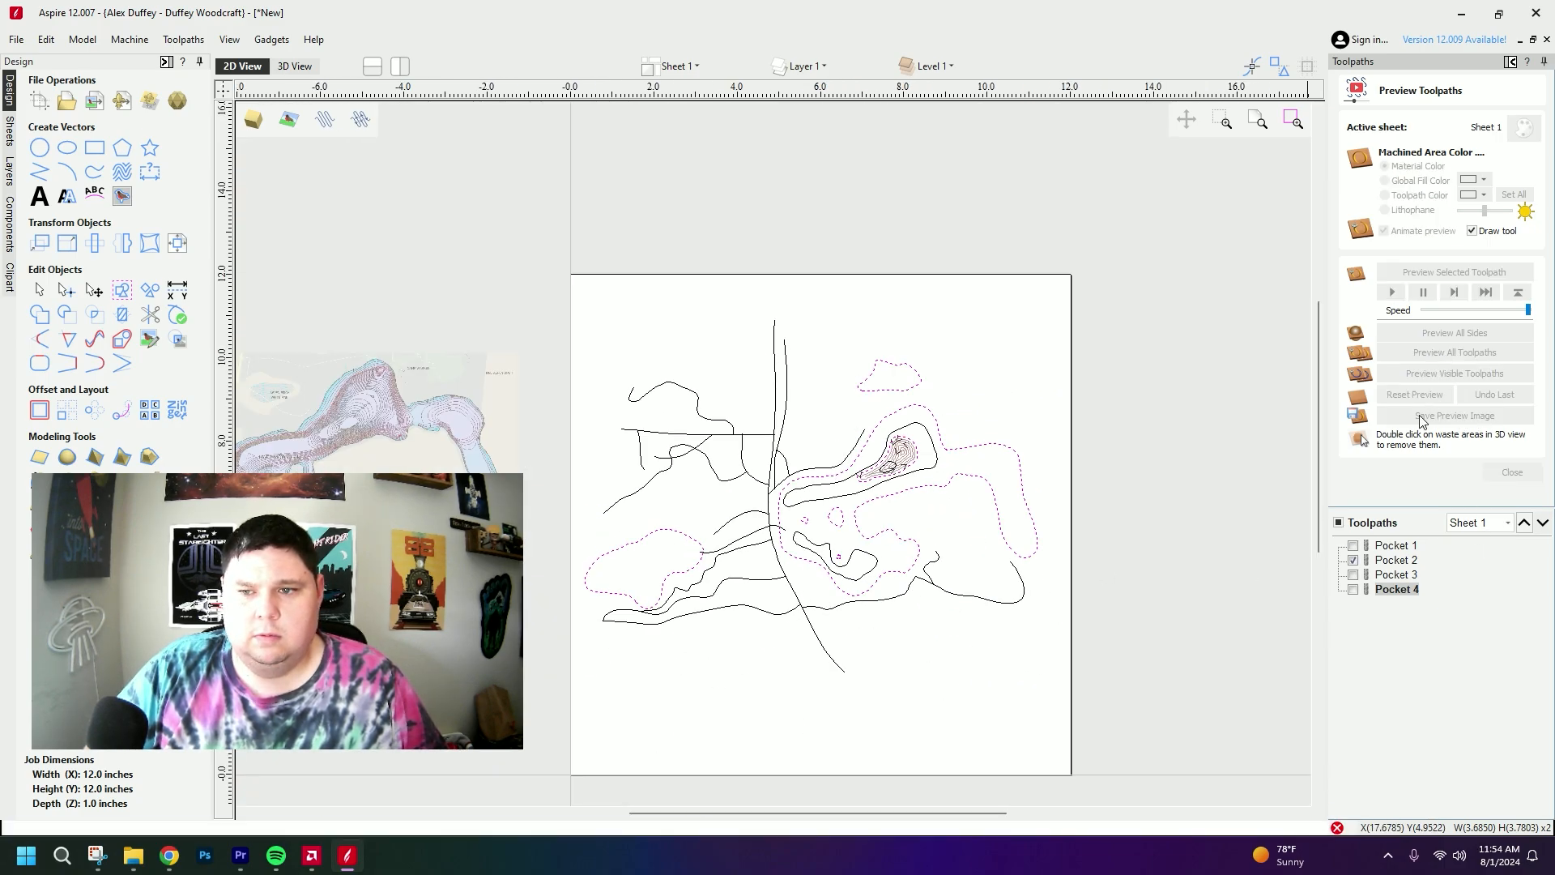
left_click(294, 66)
scroll(827, 528, "down", 4)
left_click_drag(824, 527, 954, 617)
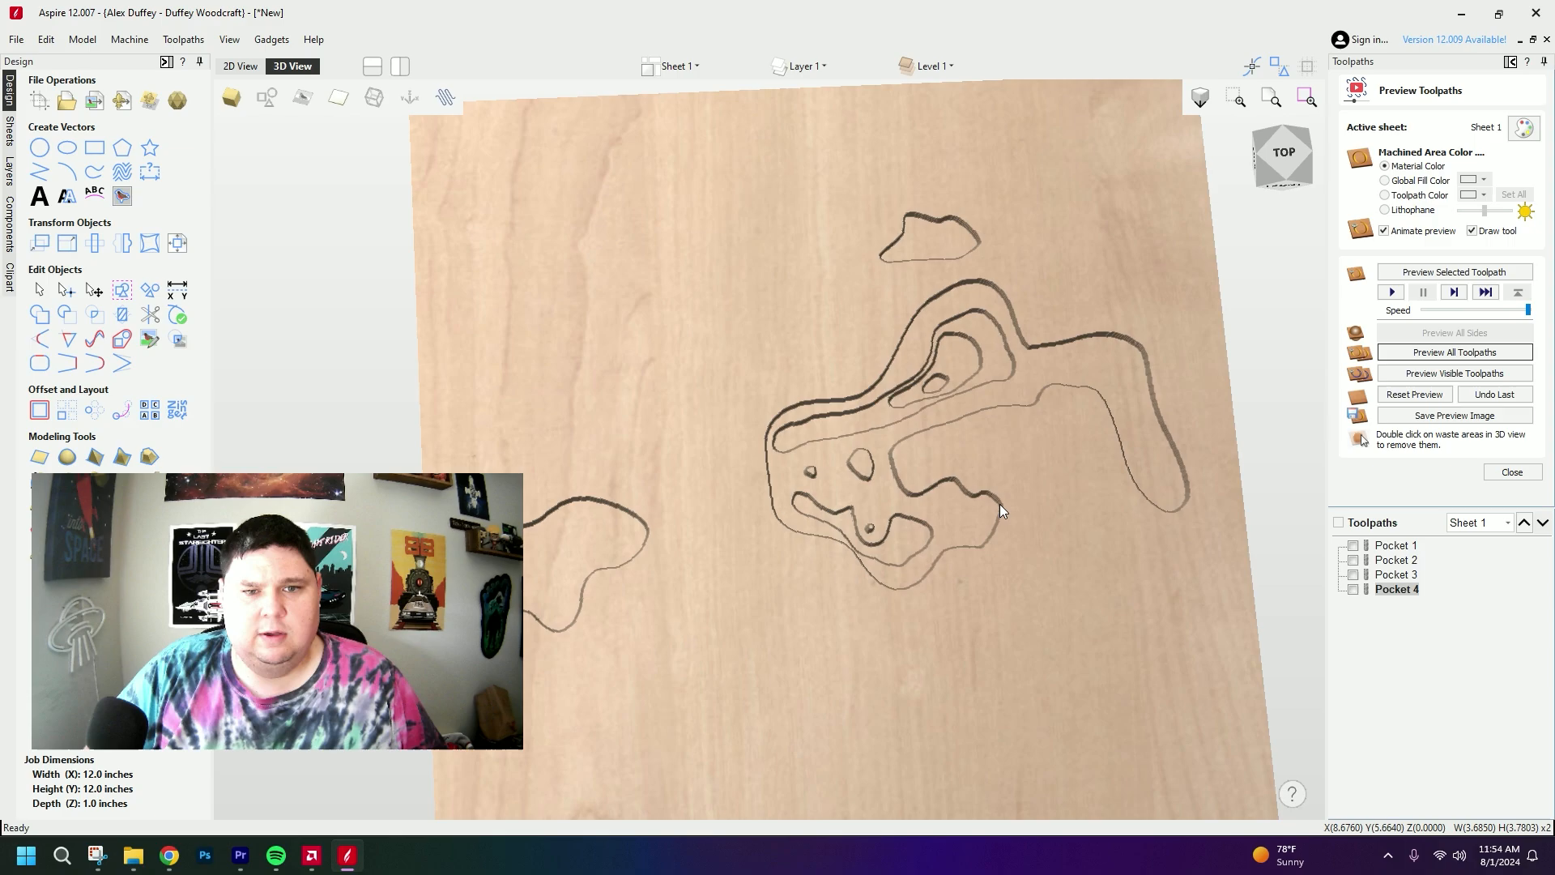
left_click_drag(1000, 504, 932, 513)
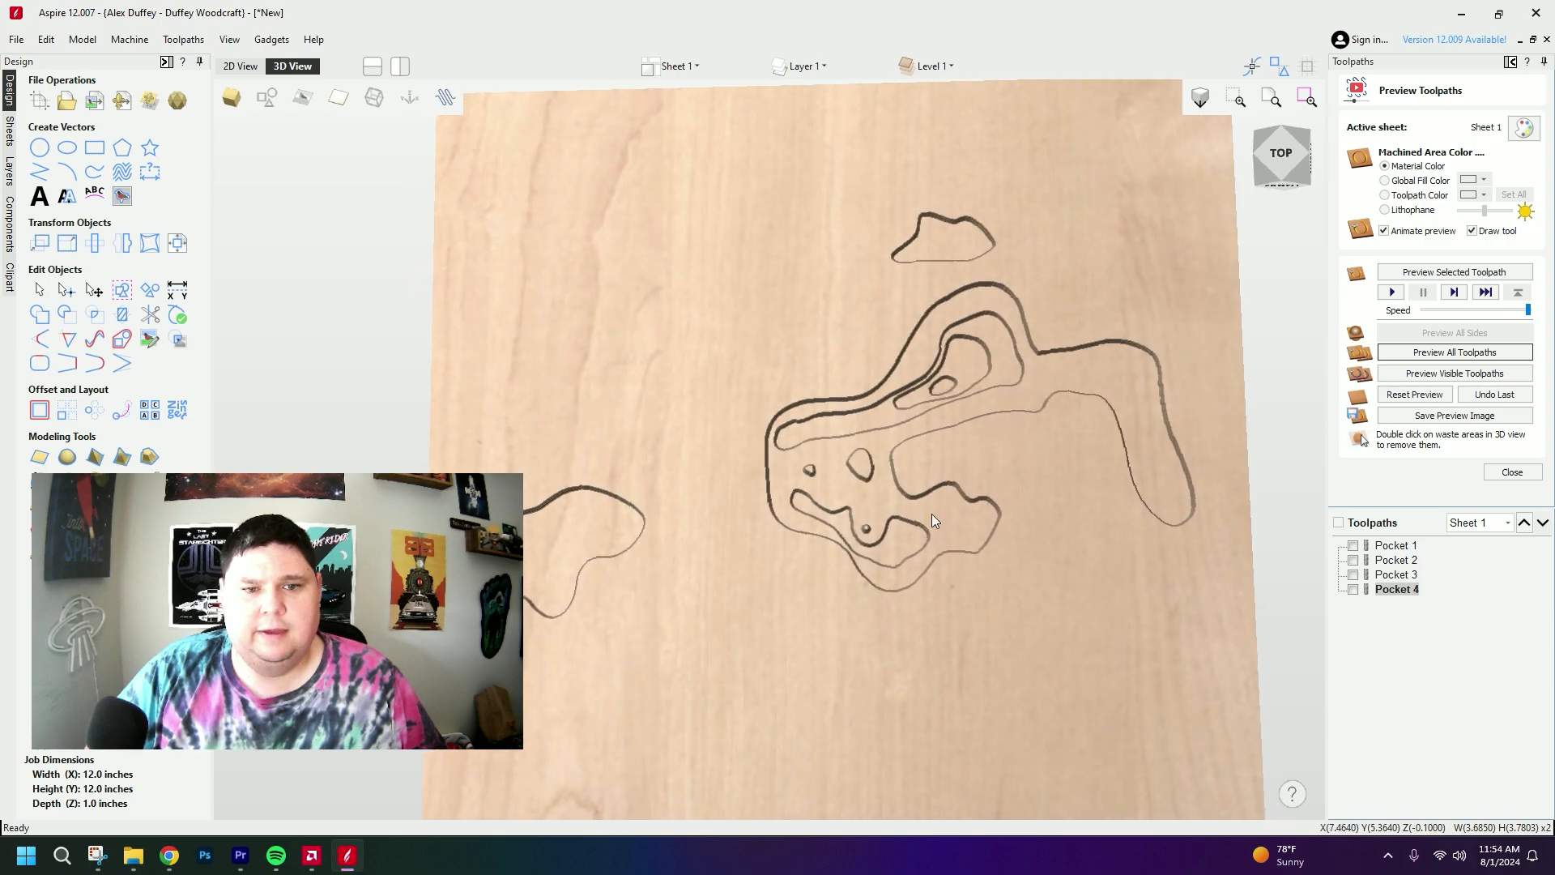
- Calculate a 2D profile toolpath along the channel line joining the western lake to the main lake, cutting outside/right to 0.07 inches
left_click(242, 66)
scroll(692, 485, "up", 5)
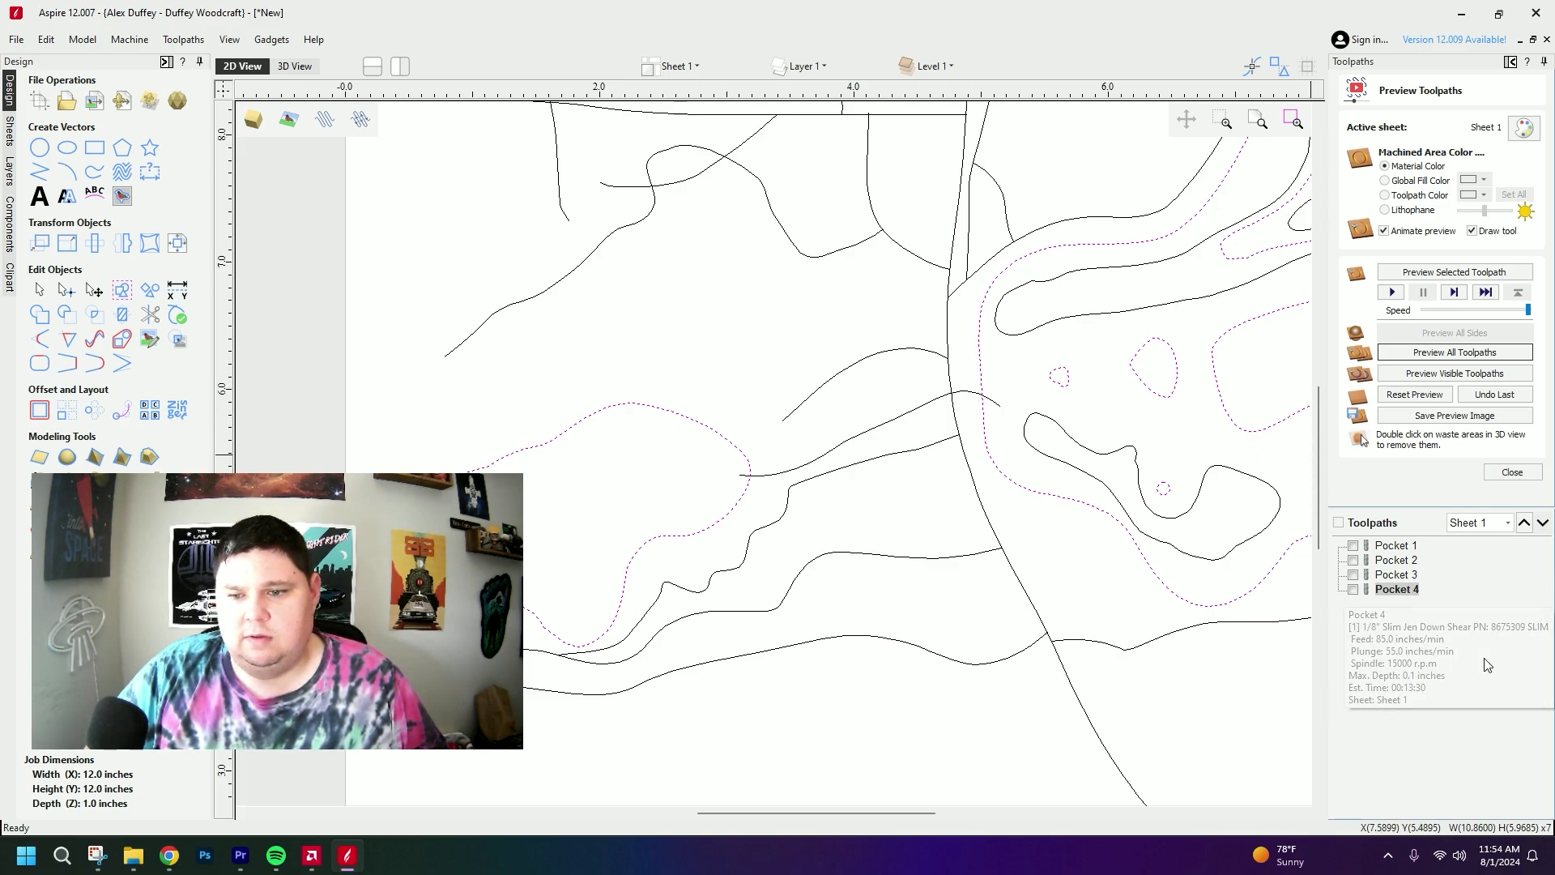
left_click(1512, 472)
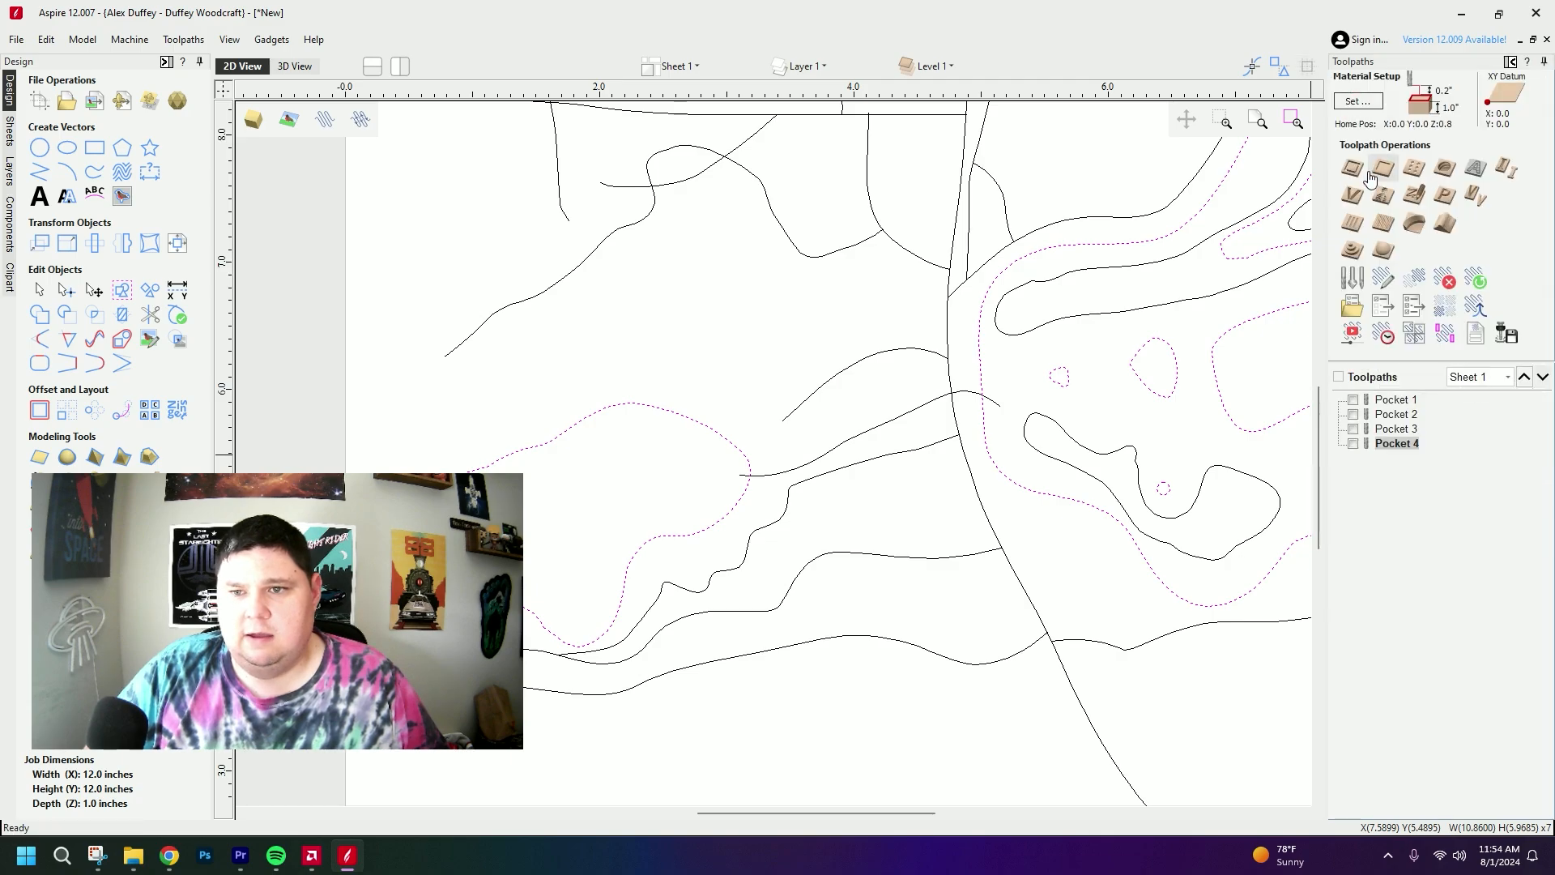
left_click(1367, 173)
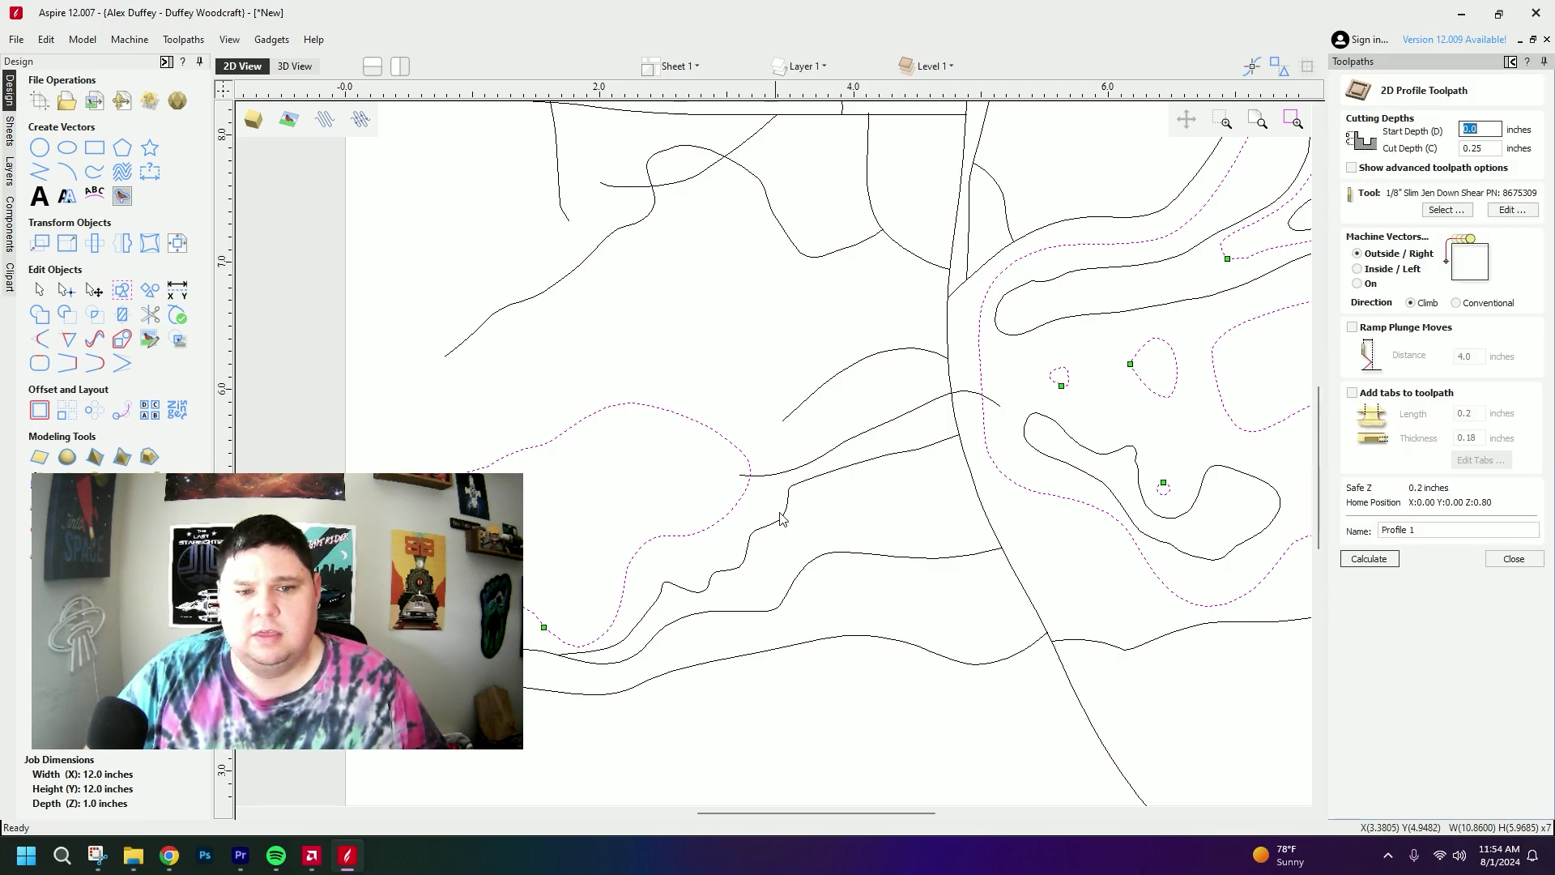
left_click(810, 465)
left_click(814, 464)
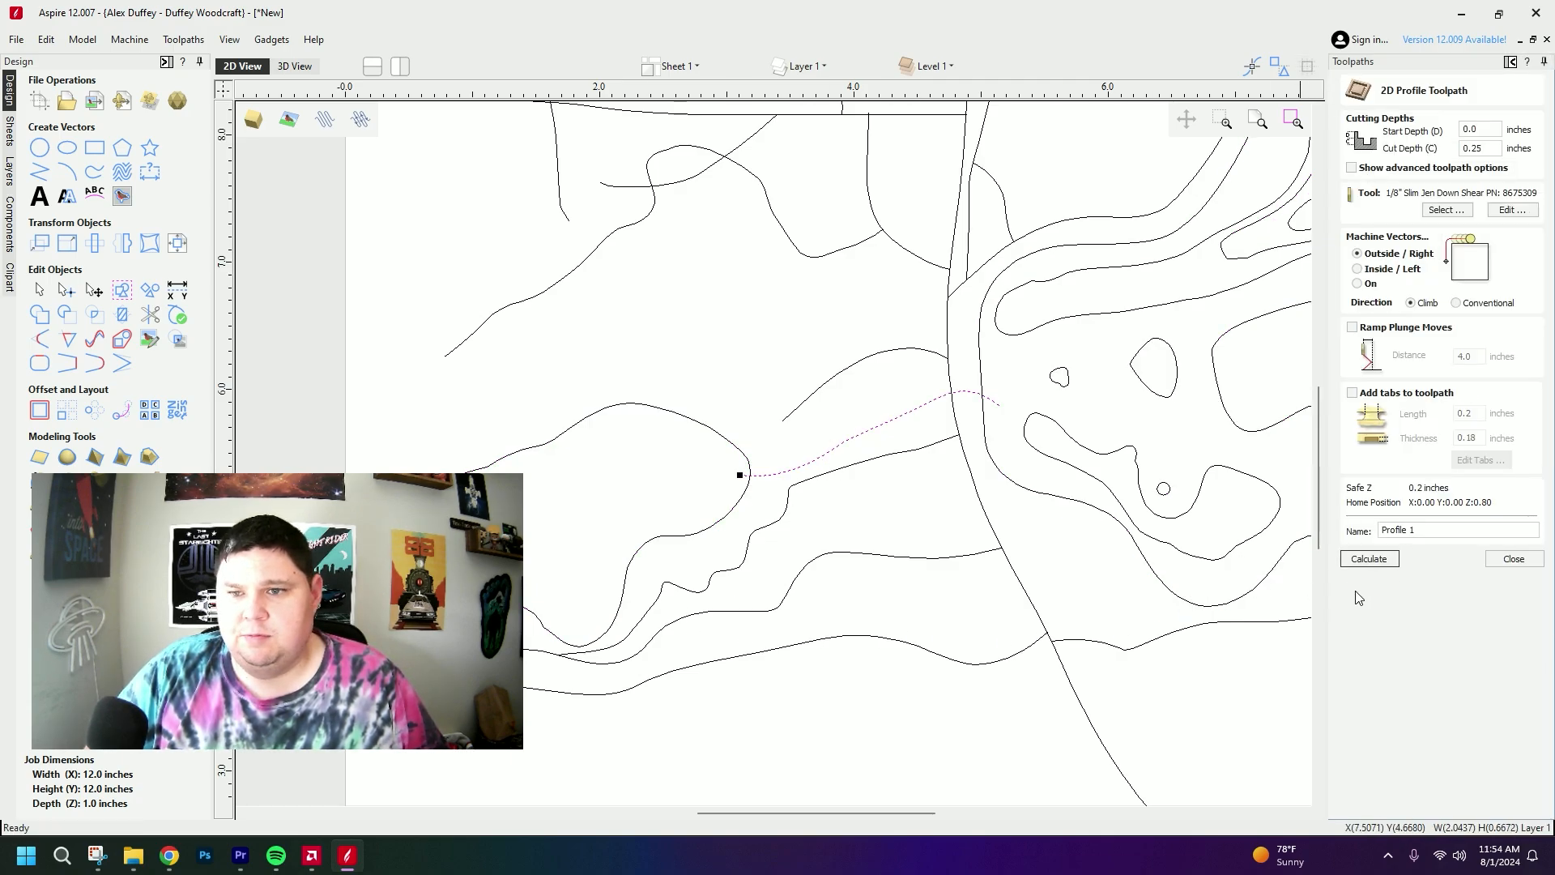
left_click_drag(1488, 147, 1472, 149)
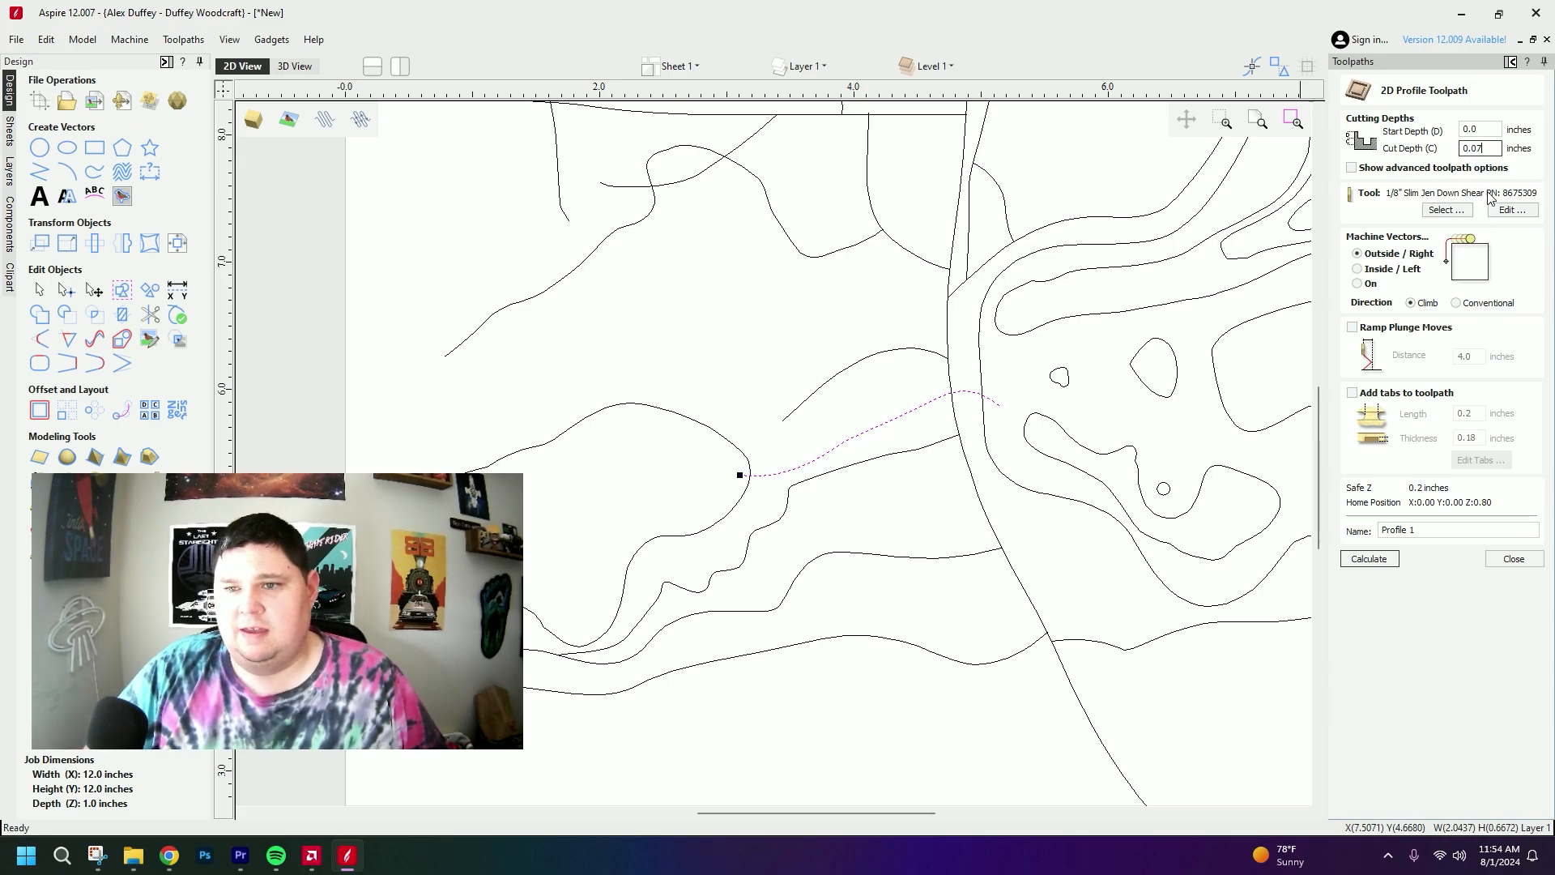
left_click(1371, 558)
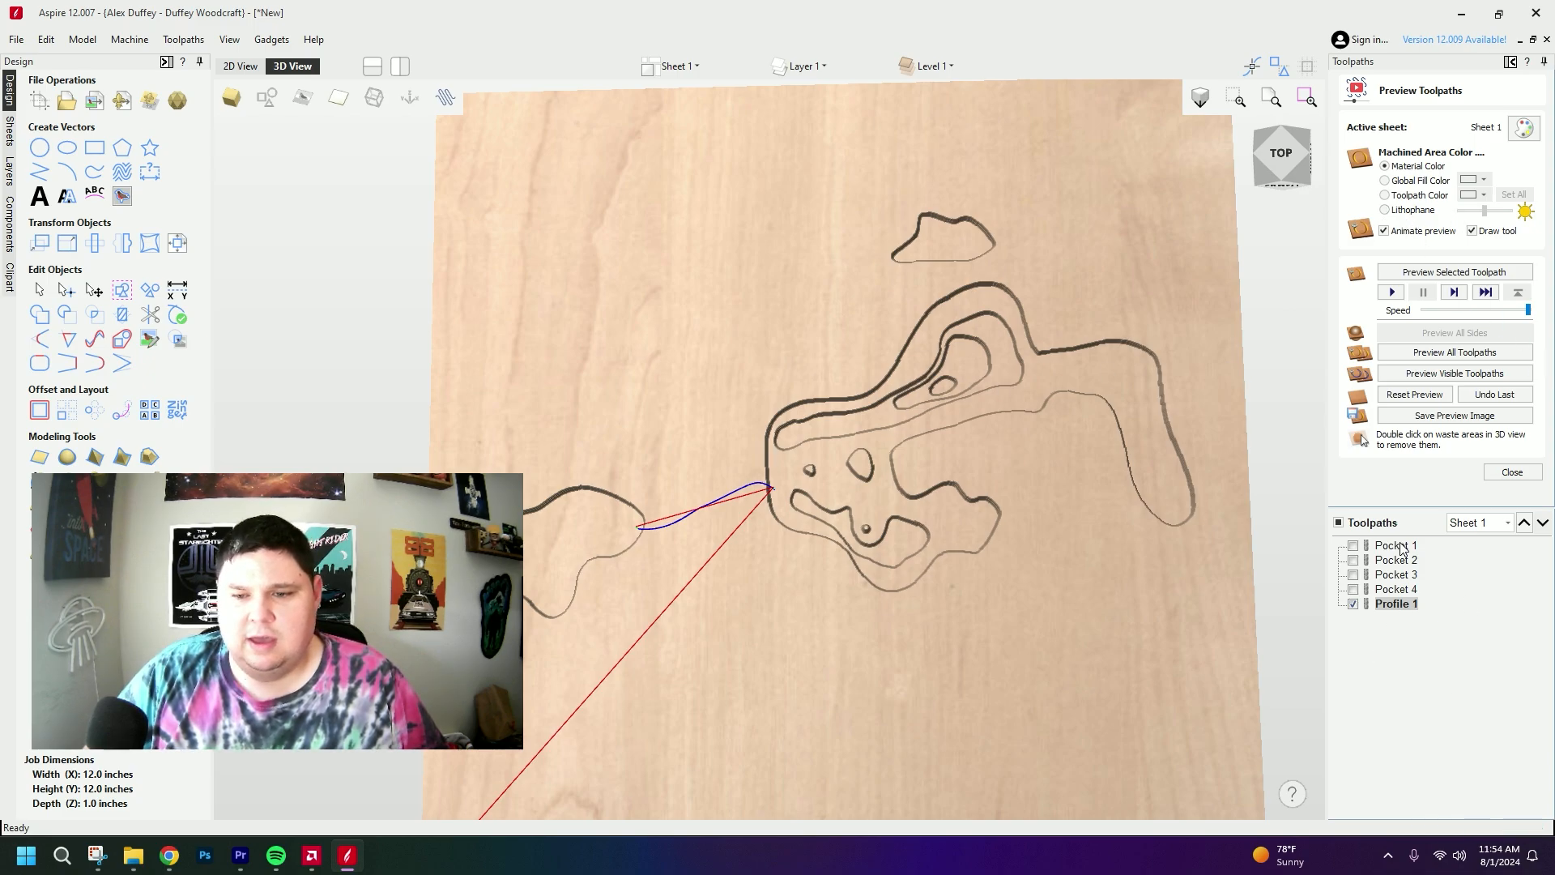
- Reset the preview, simulate all toolpaths, and inspect the connecting channel and surrounding lakes in 3D
left_click(1436, 396)
left_click(1472, 352)
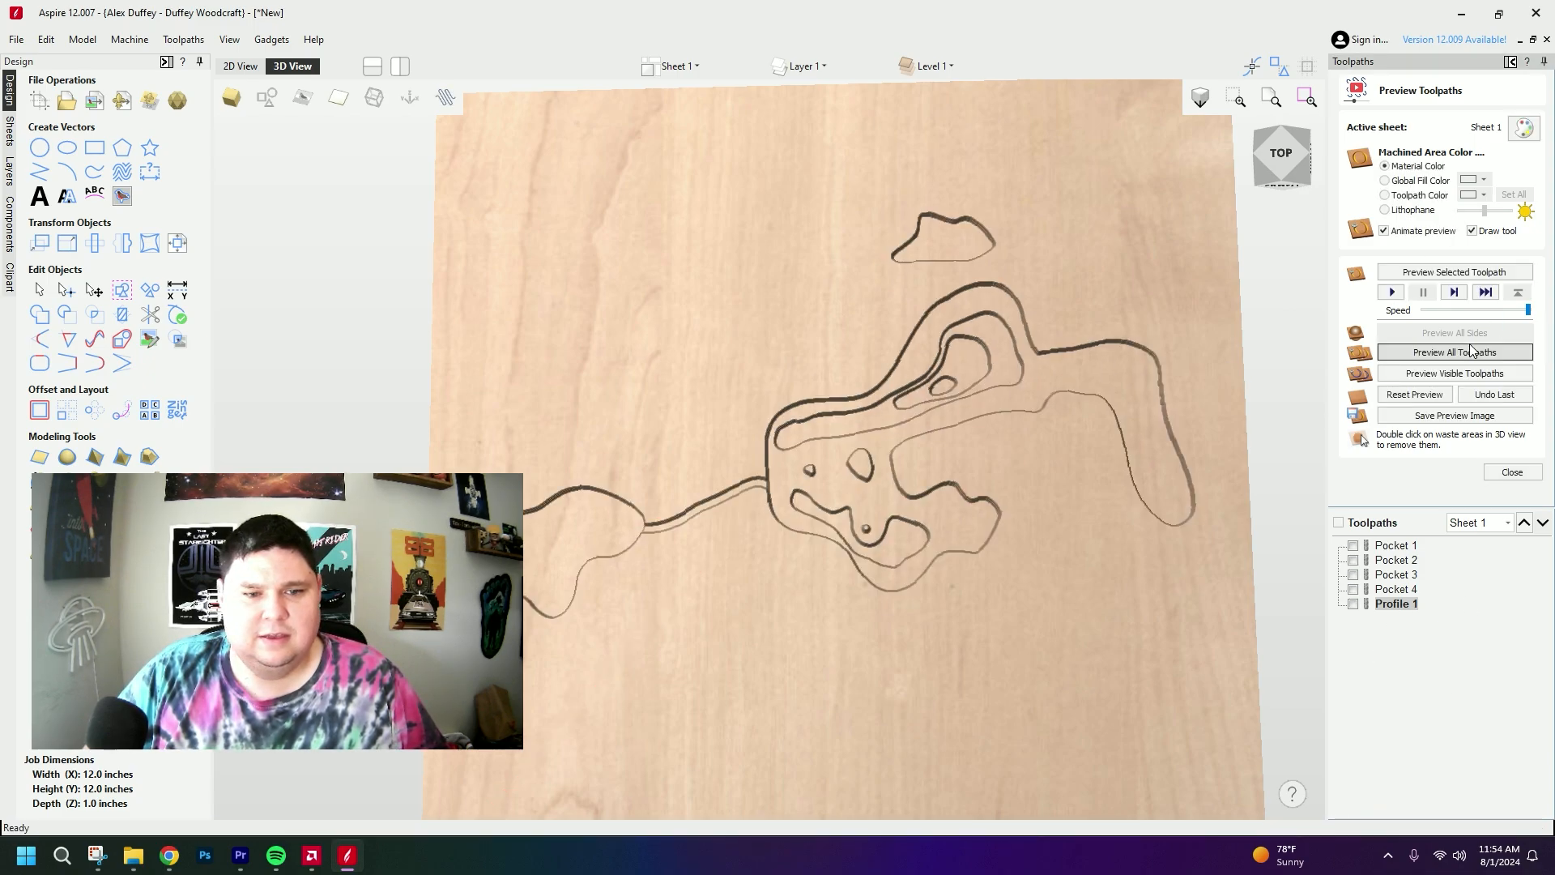
scroll(731, 598, "up", 3)
scroll(601, 518, "down", 1)
left_click_drag(661, 552, 591, 597)
scroll(947, 399, "down", 2)
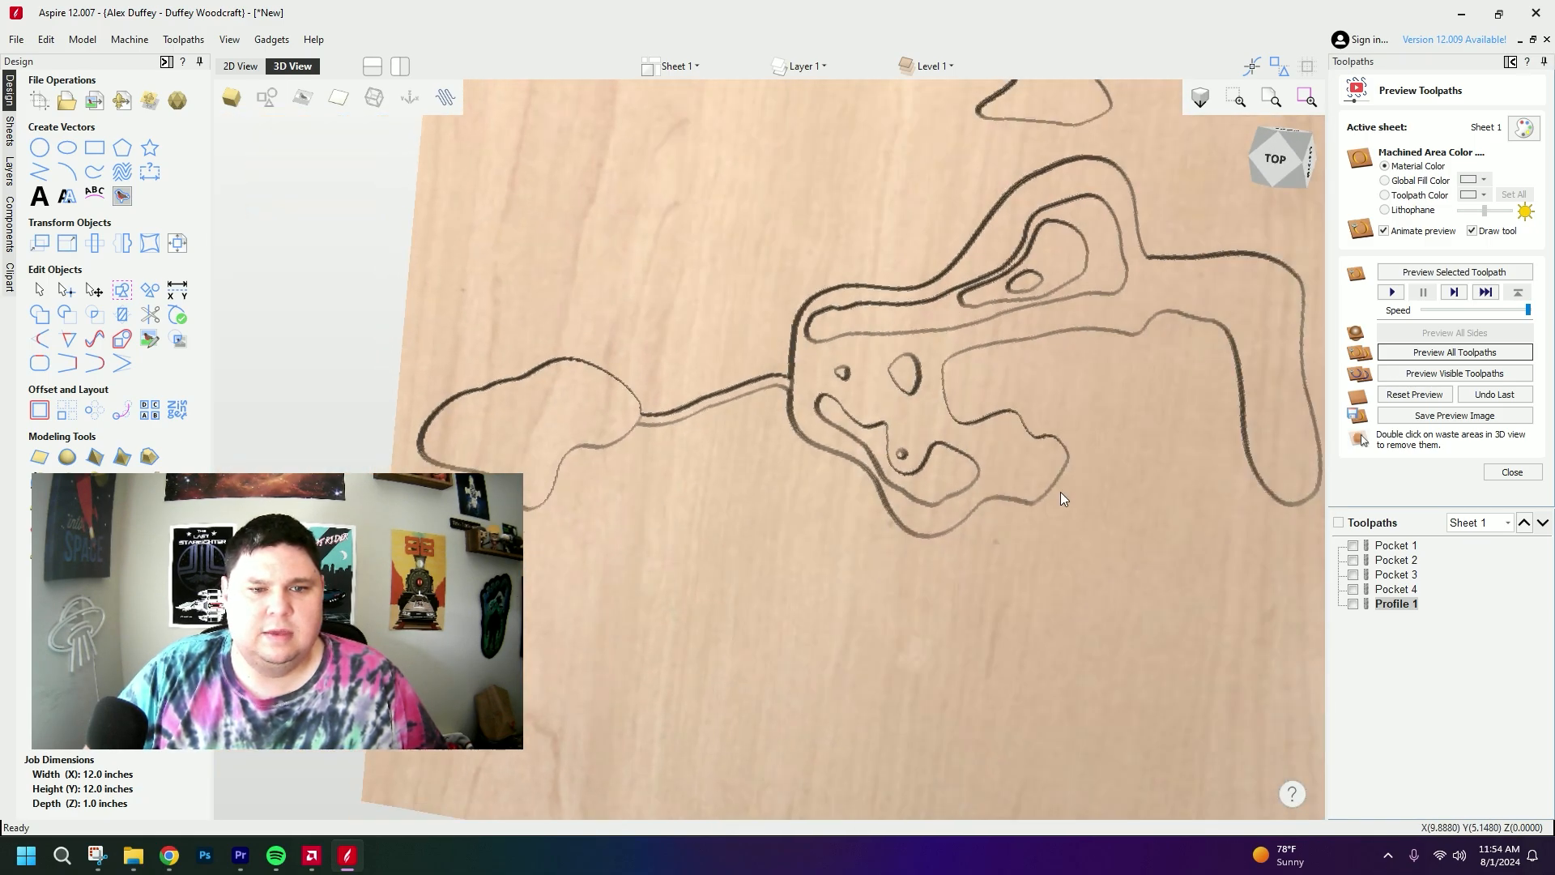
left_click_drag(1063, 498, 1140, 381)
scroll(1111, 467, "down", 3)
scroll(1130, 361, "up", 2)
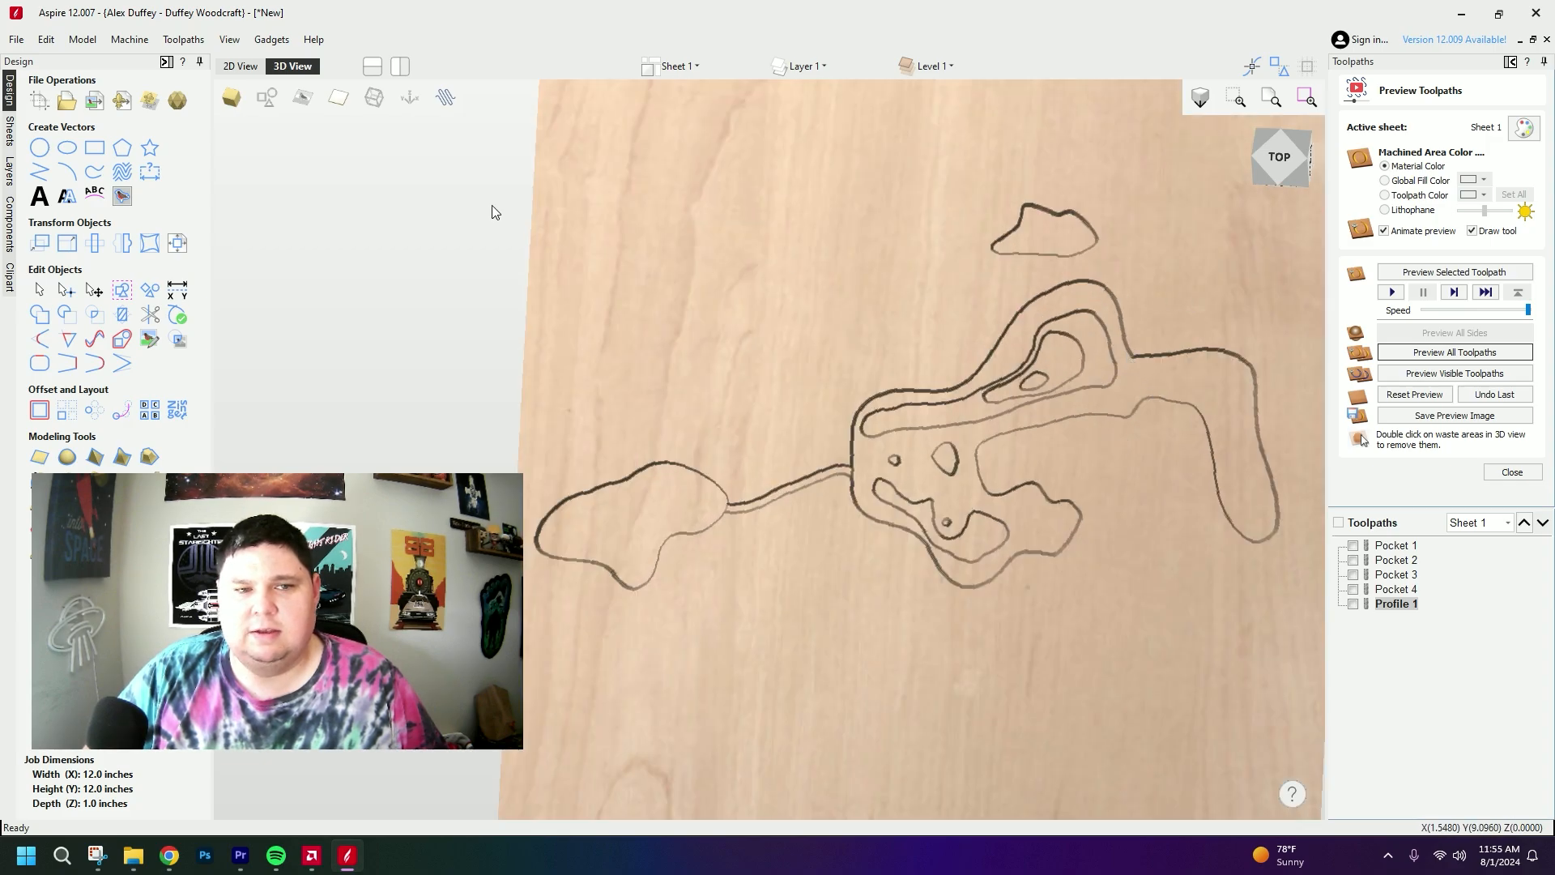
- Select all road and outer line vectors in the 2D drawing, leaving out every closed lake contour, and close the toolpath preview
left_click(241, 66)
scroll(1126, 543, "down", 3)
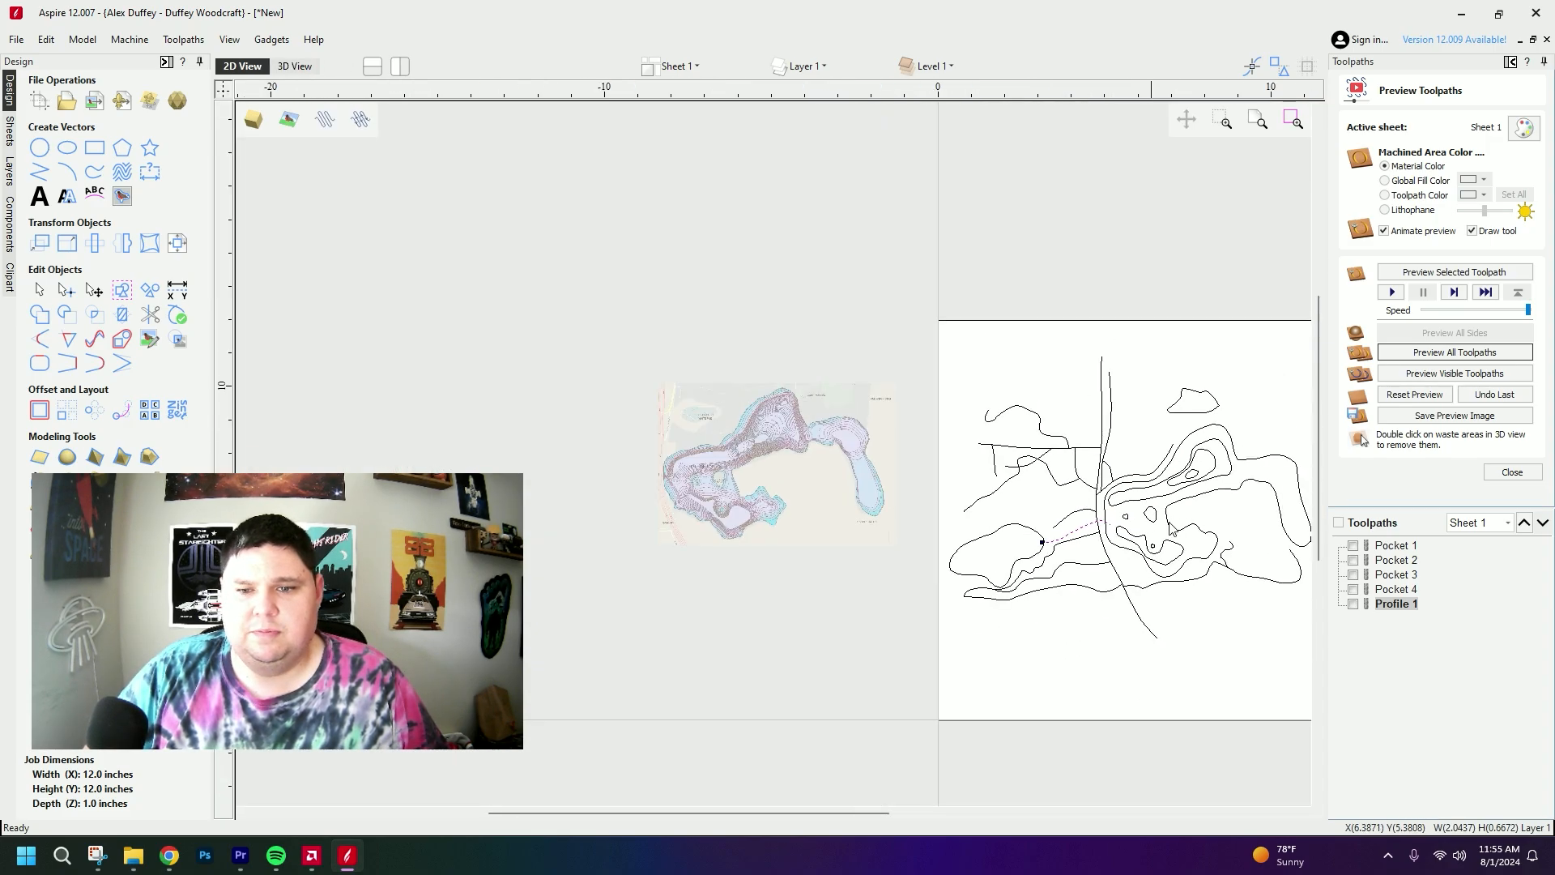
scroll(1171, 528, "up", 3)
middle_click_drag(654, 568, 747, 548)
left_click(975, 590)
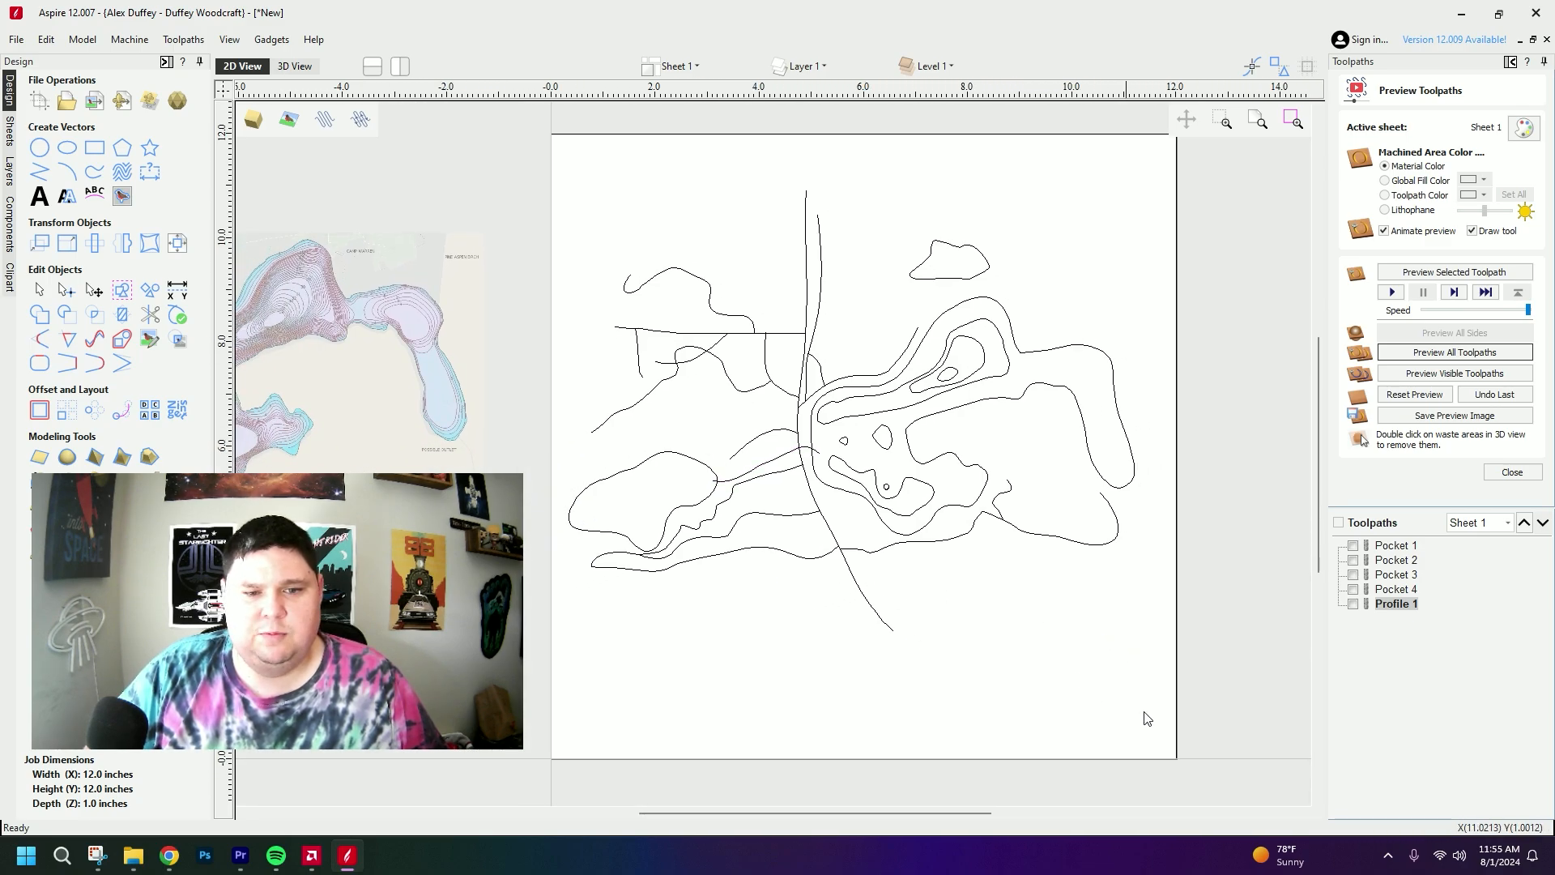
left_click_drag(1171, 605, 542, 158)
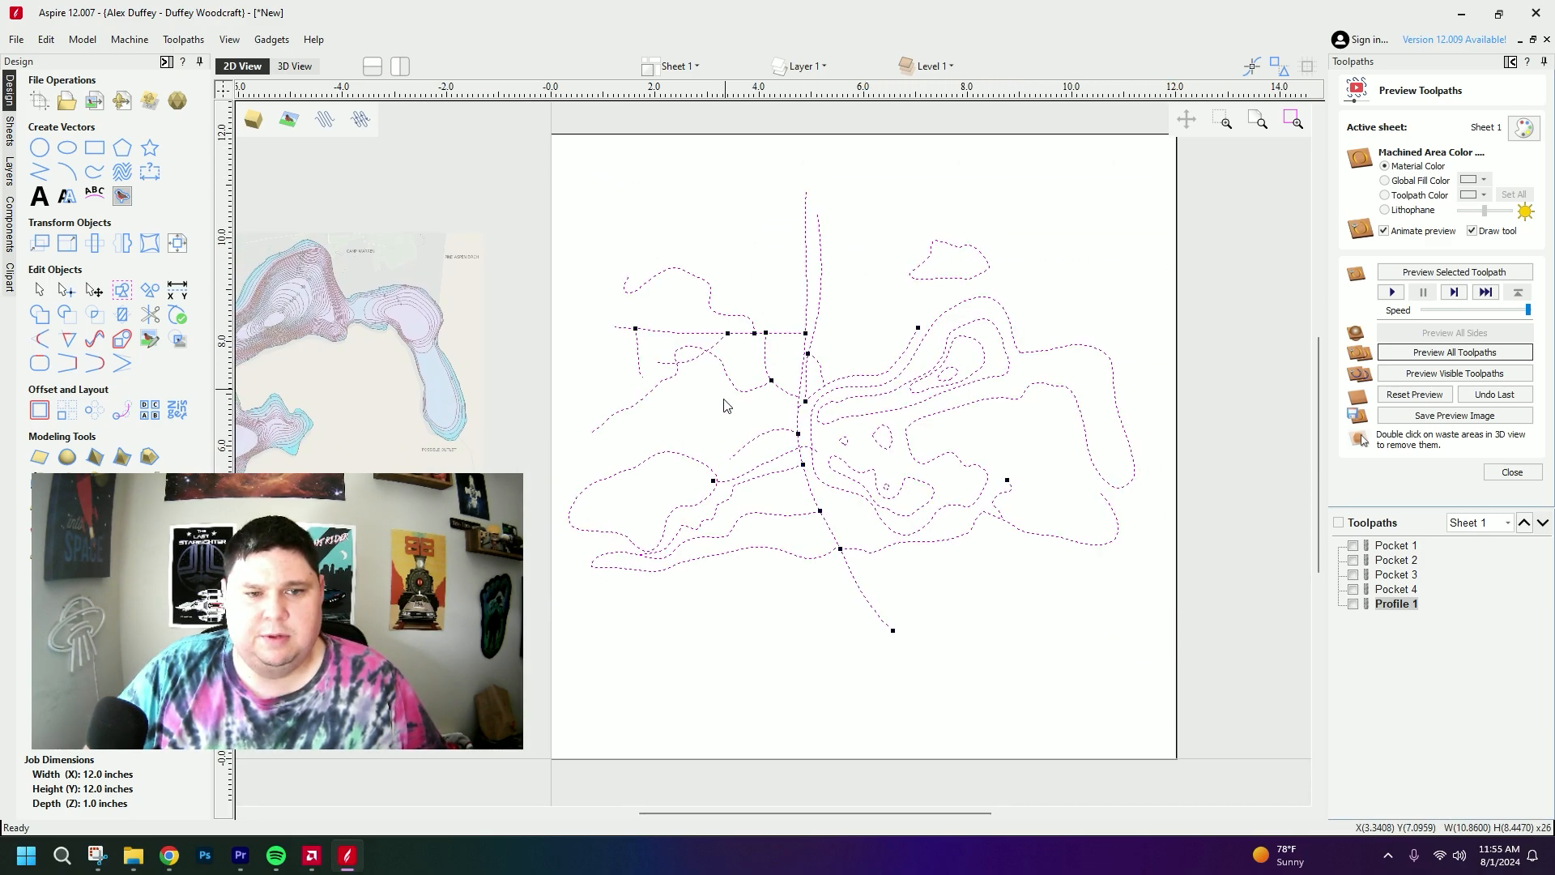
left_click(688, 455, "ctrl")
left_click(907, 450, "ctrl")
left_click(893, 490, "ctrl")
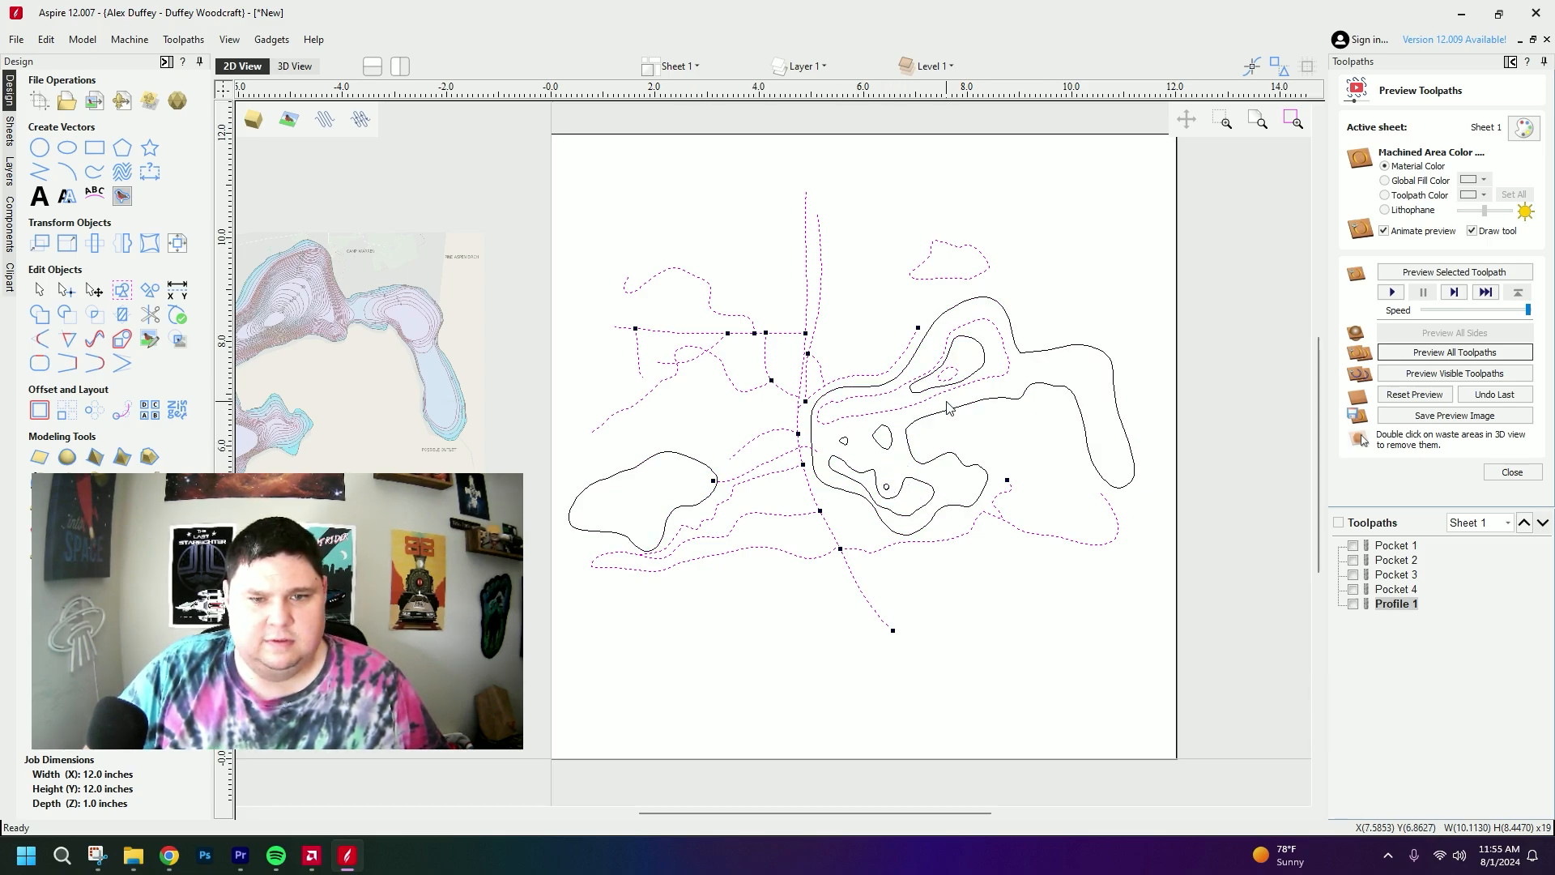
left_click(960, 374, "ctrl")
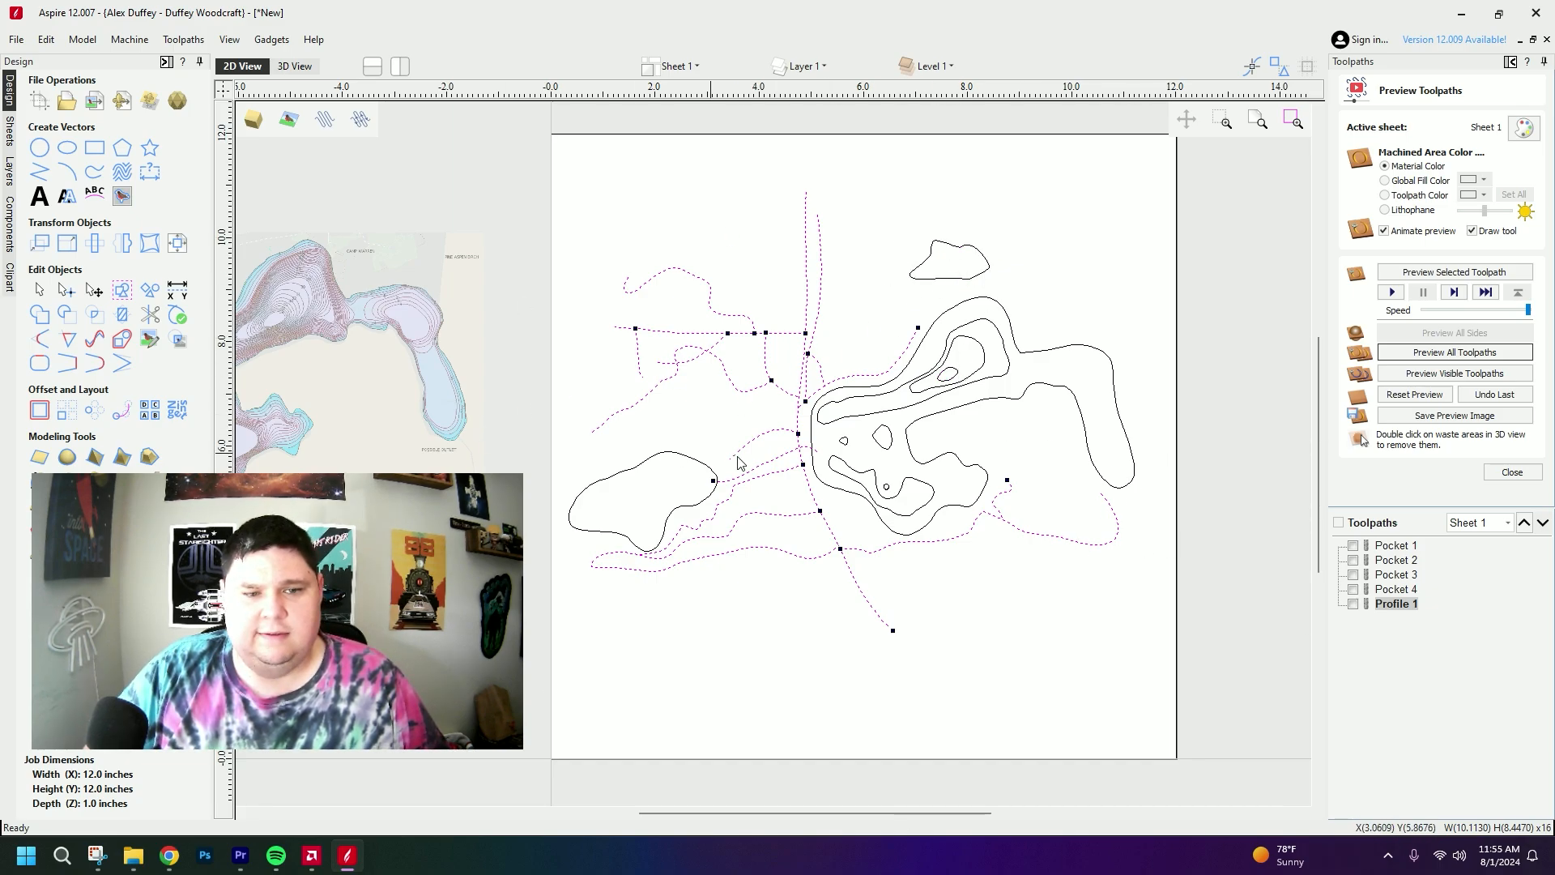
left_click(1511, 472)
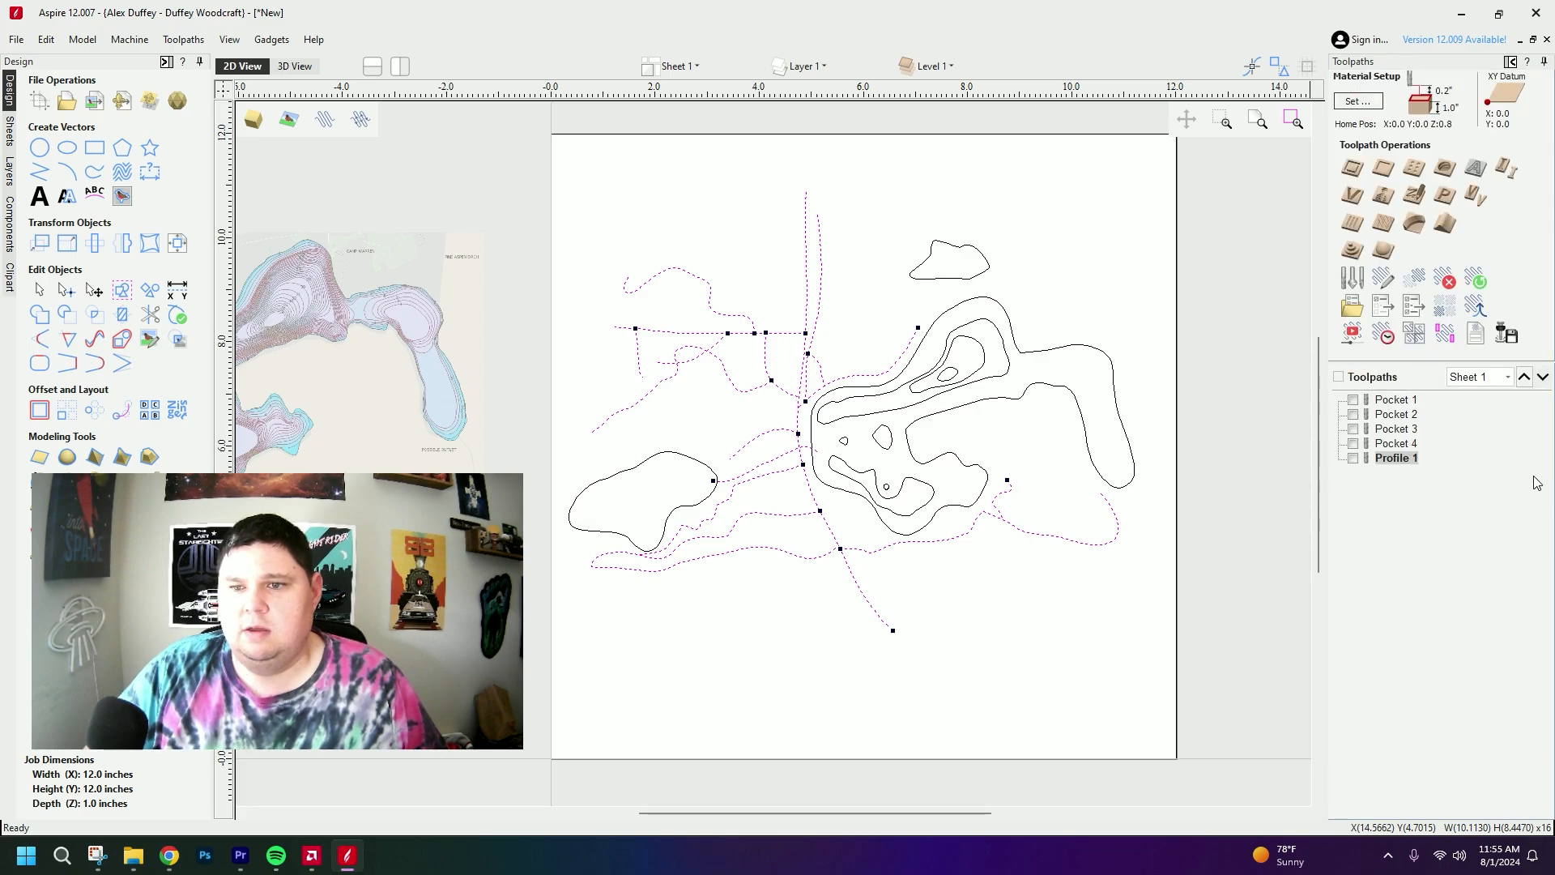
- Start a 2D profile toolpath for the selected roads with a 0.1-inch cut depth and the 3/8" GrooVee 60° VBit
left_click(1358, 172)
left_click_drag(1465, 152, 1472, 156)
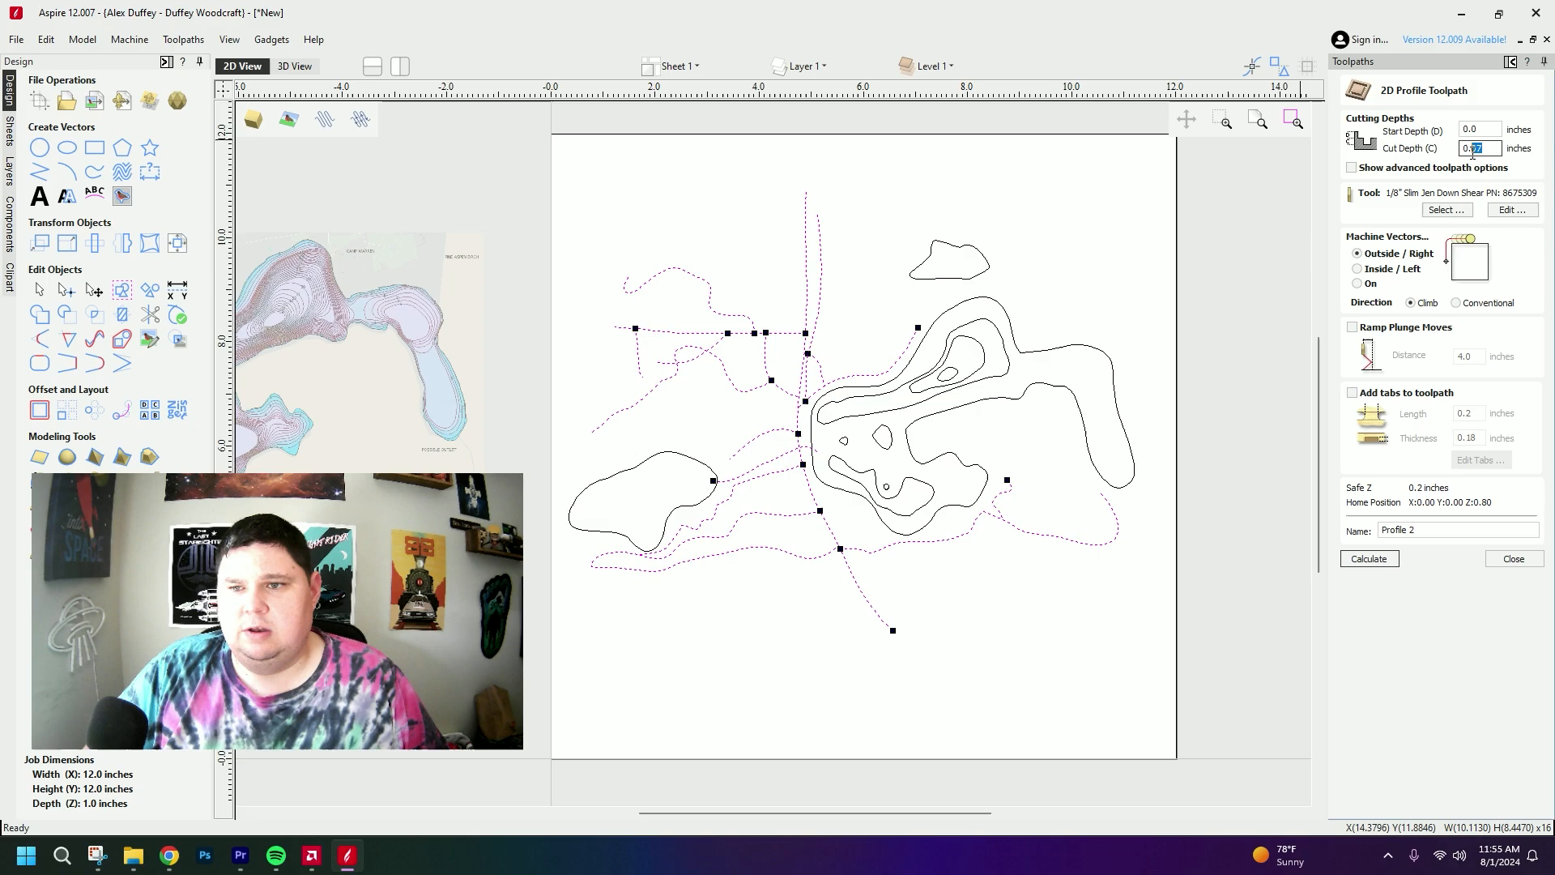
left_click(1435, 210)
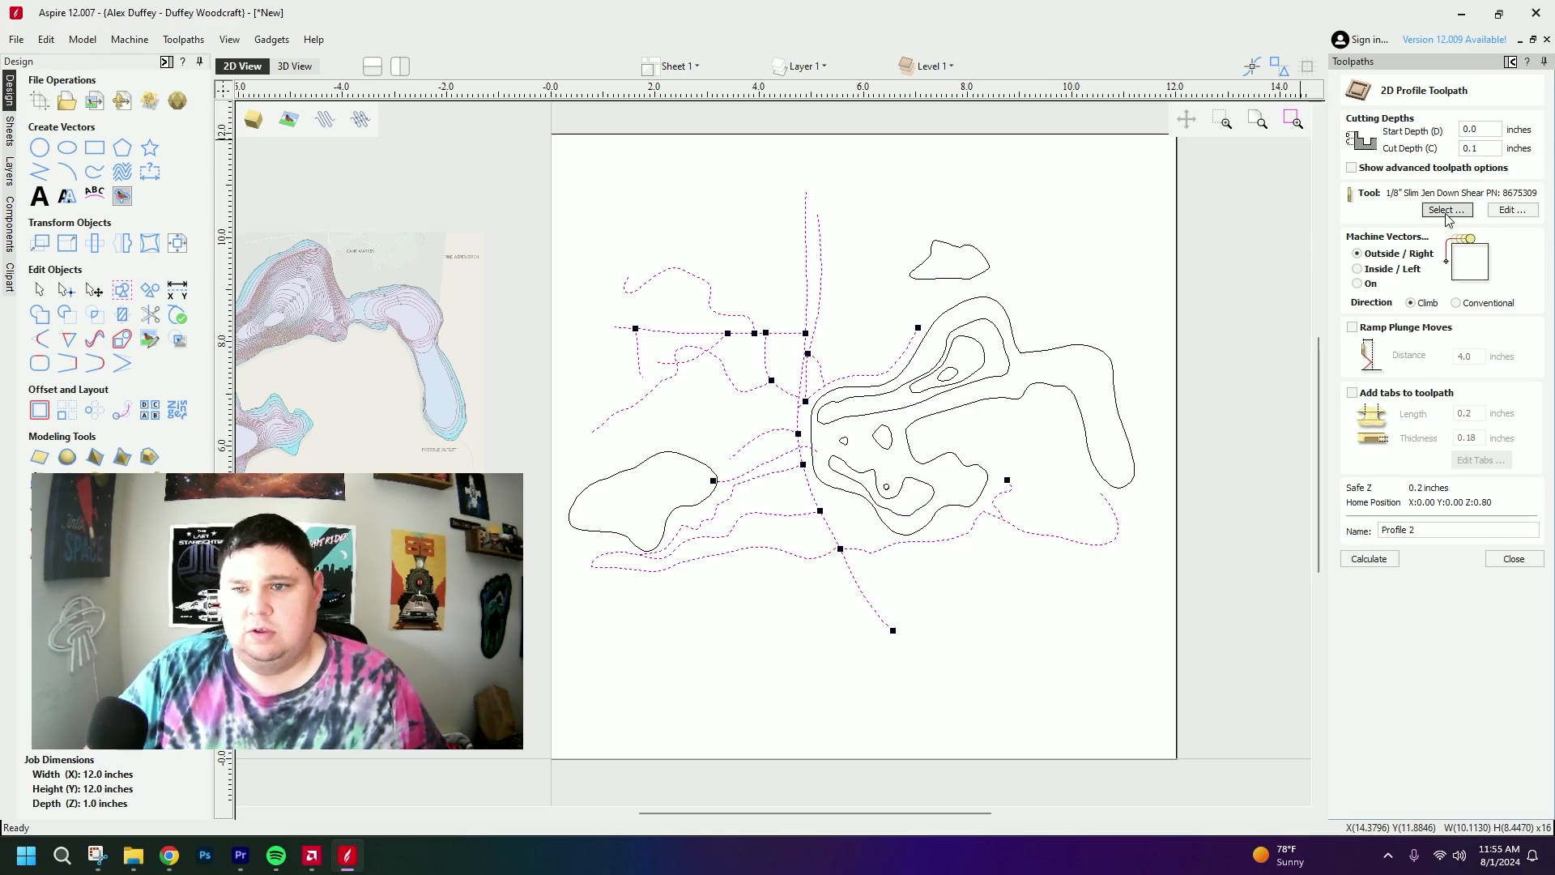
scroll(582, 299, "down", 4)
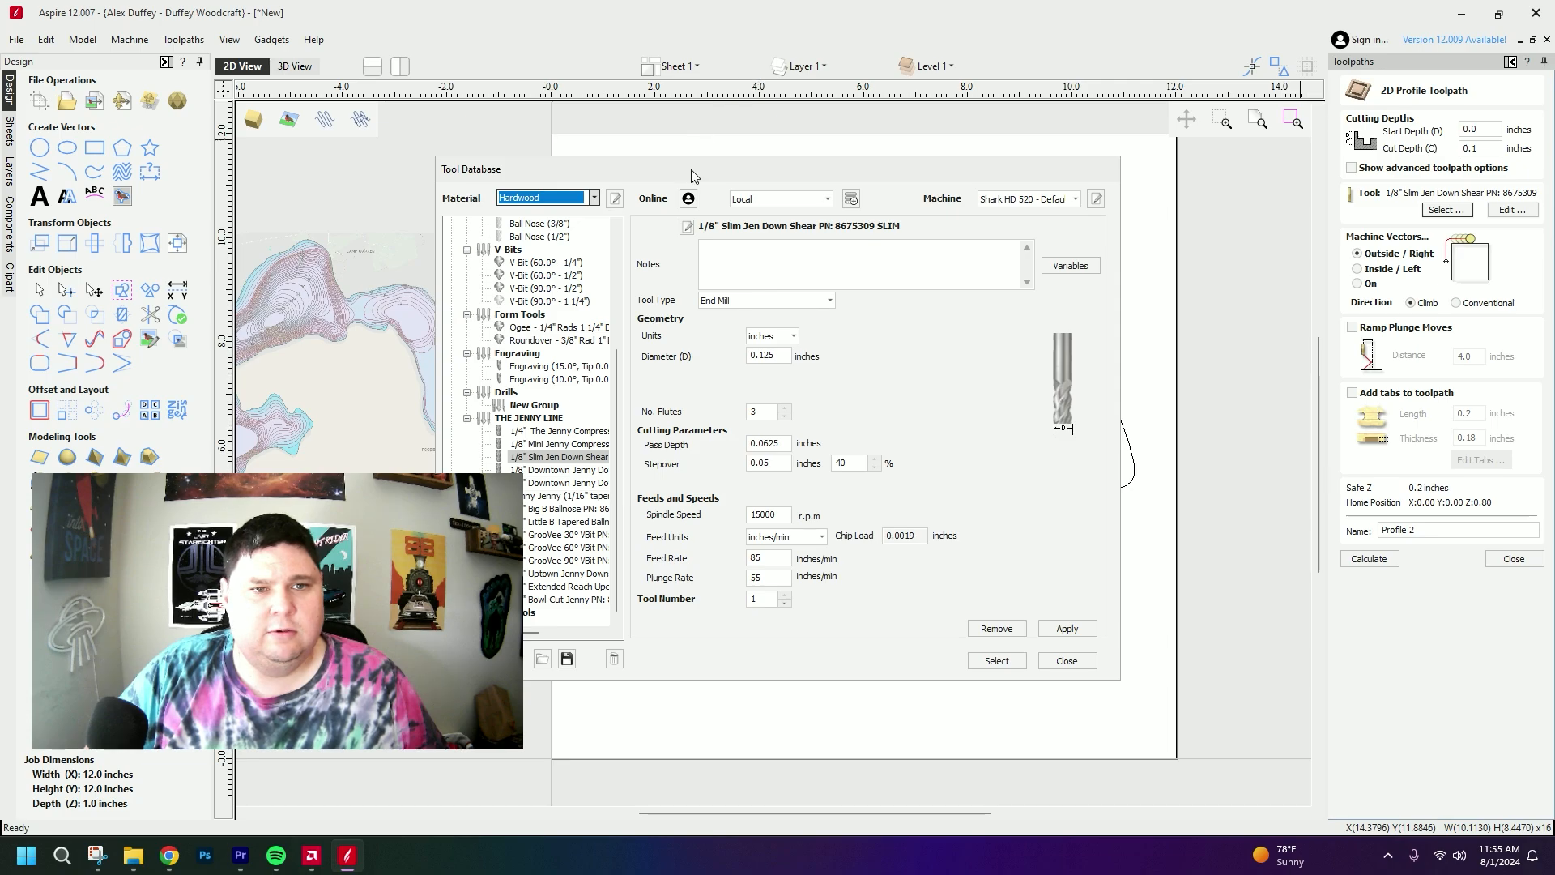
left_click_drag(687, 170, 844, 160)
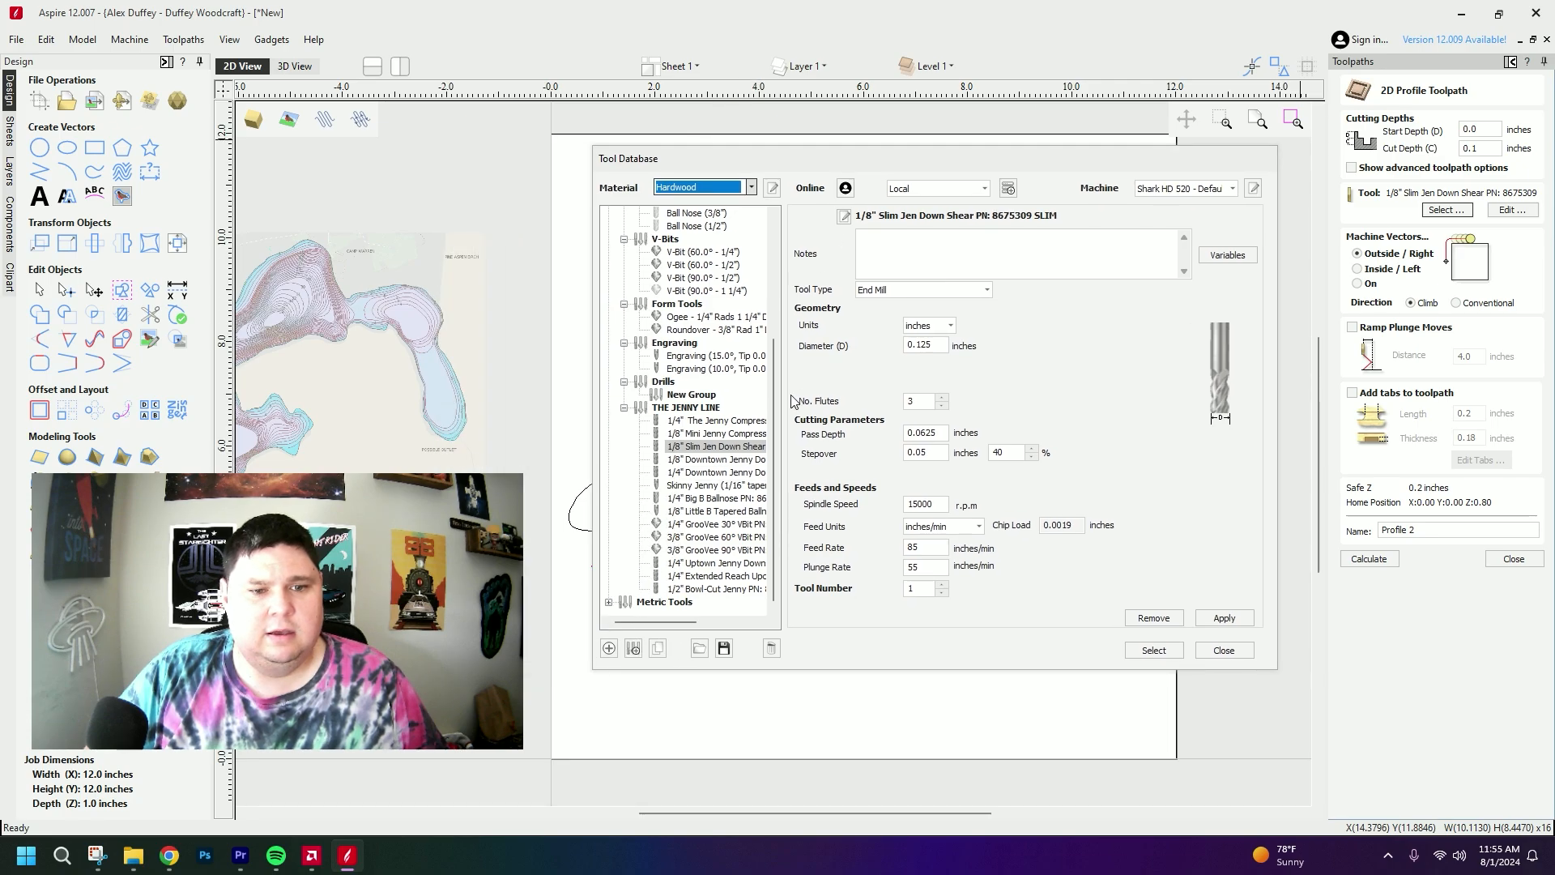
left_click(717, 538)
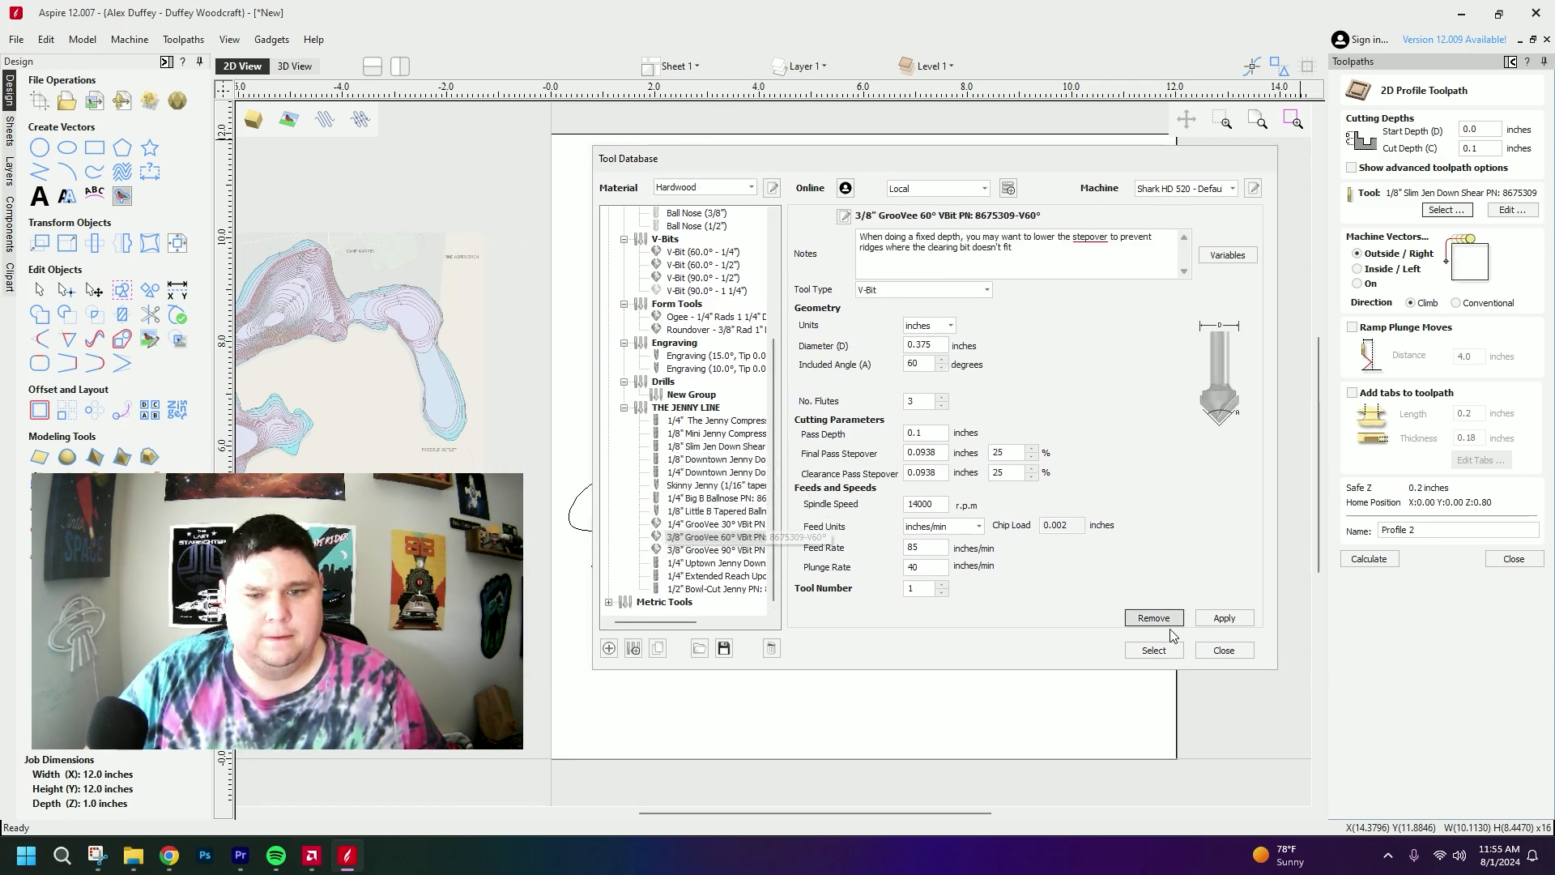
left_click(1225, 619)
left_click(1154, 650)
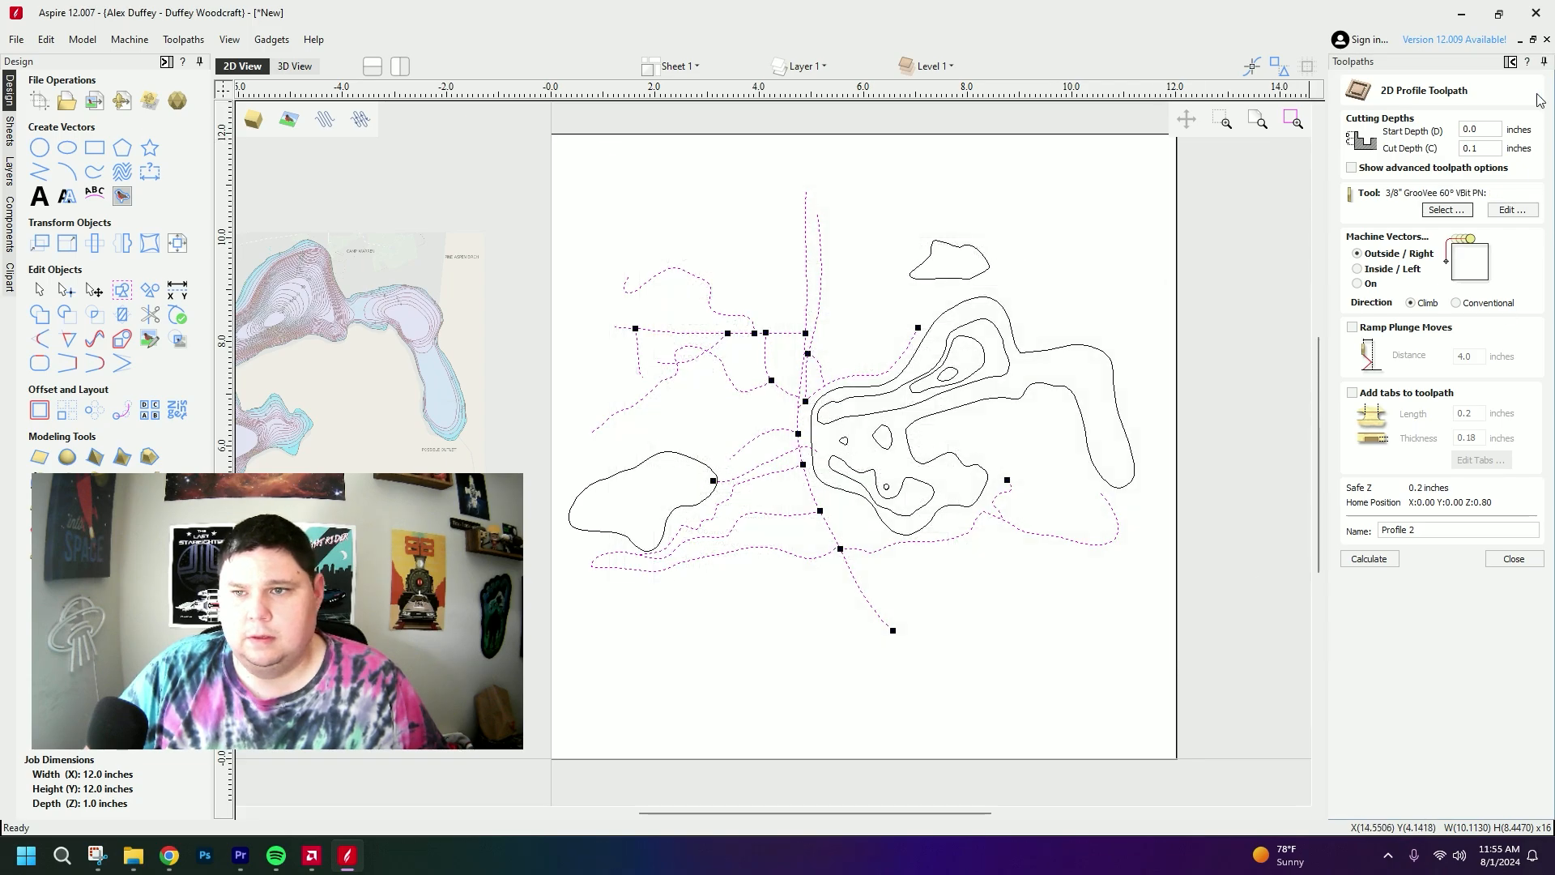
- Set the road profile's cut depth to 0.05 inches and calculate it, cutting the open contours individually
left_click(1482, 148)
key("BackSpace")
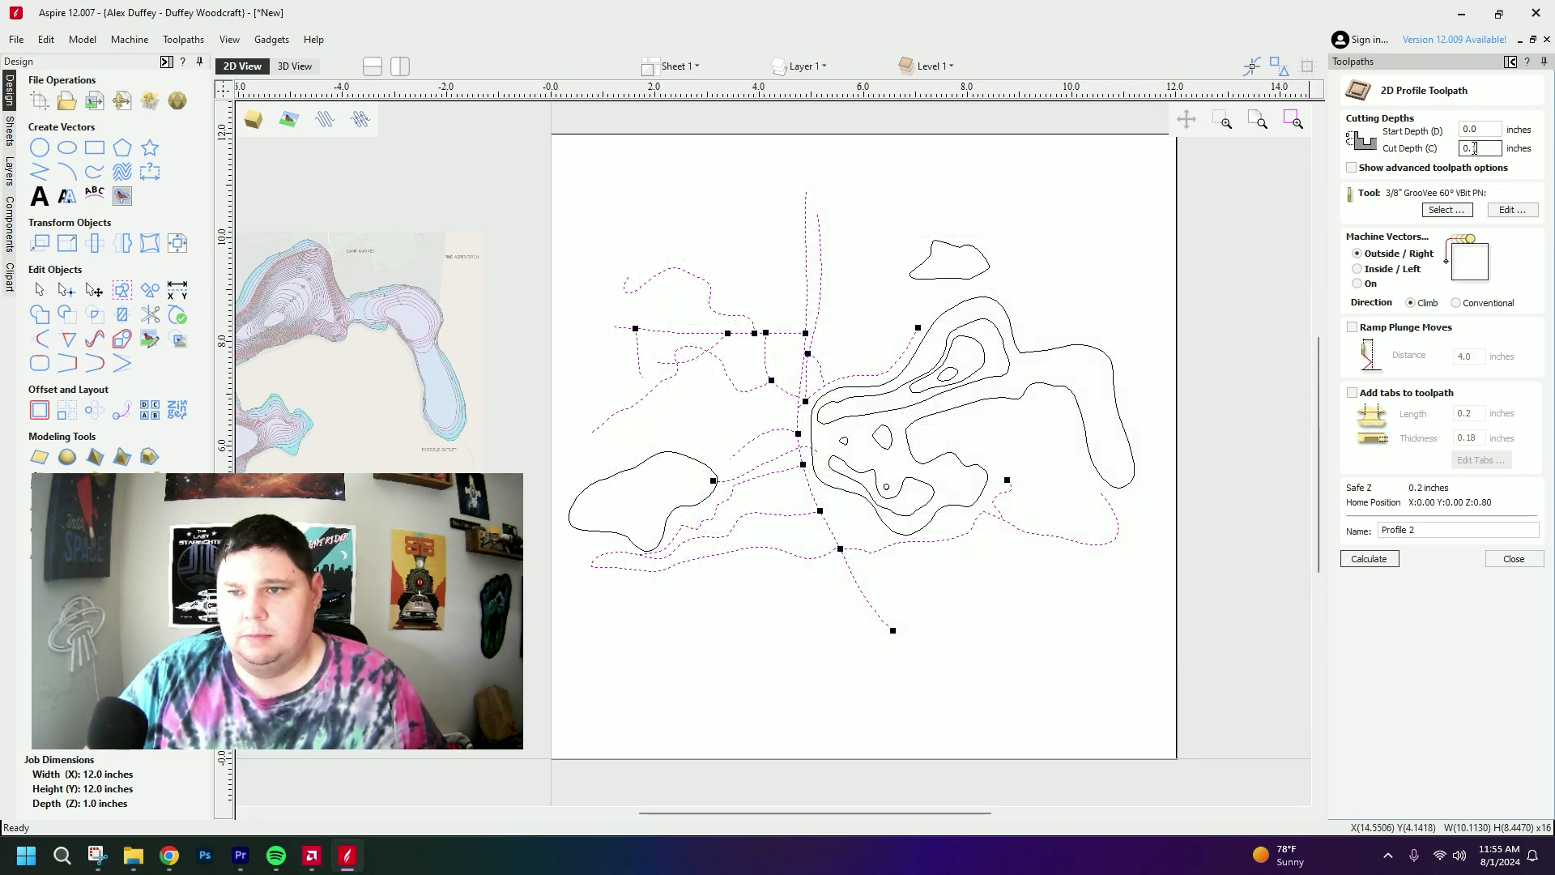
type("0")
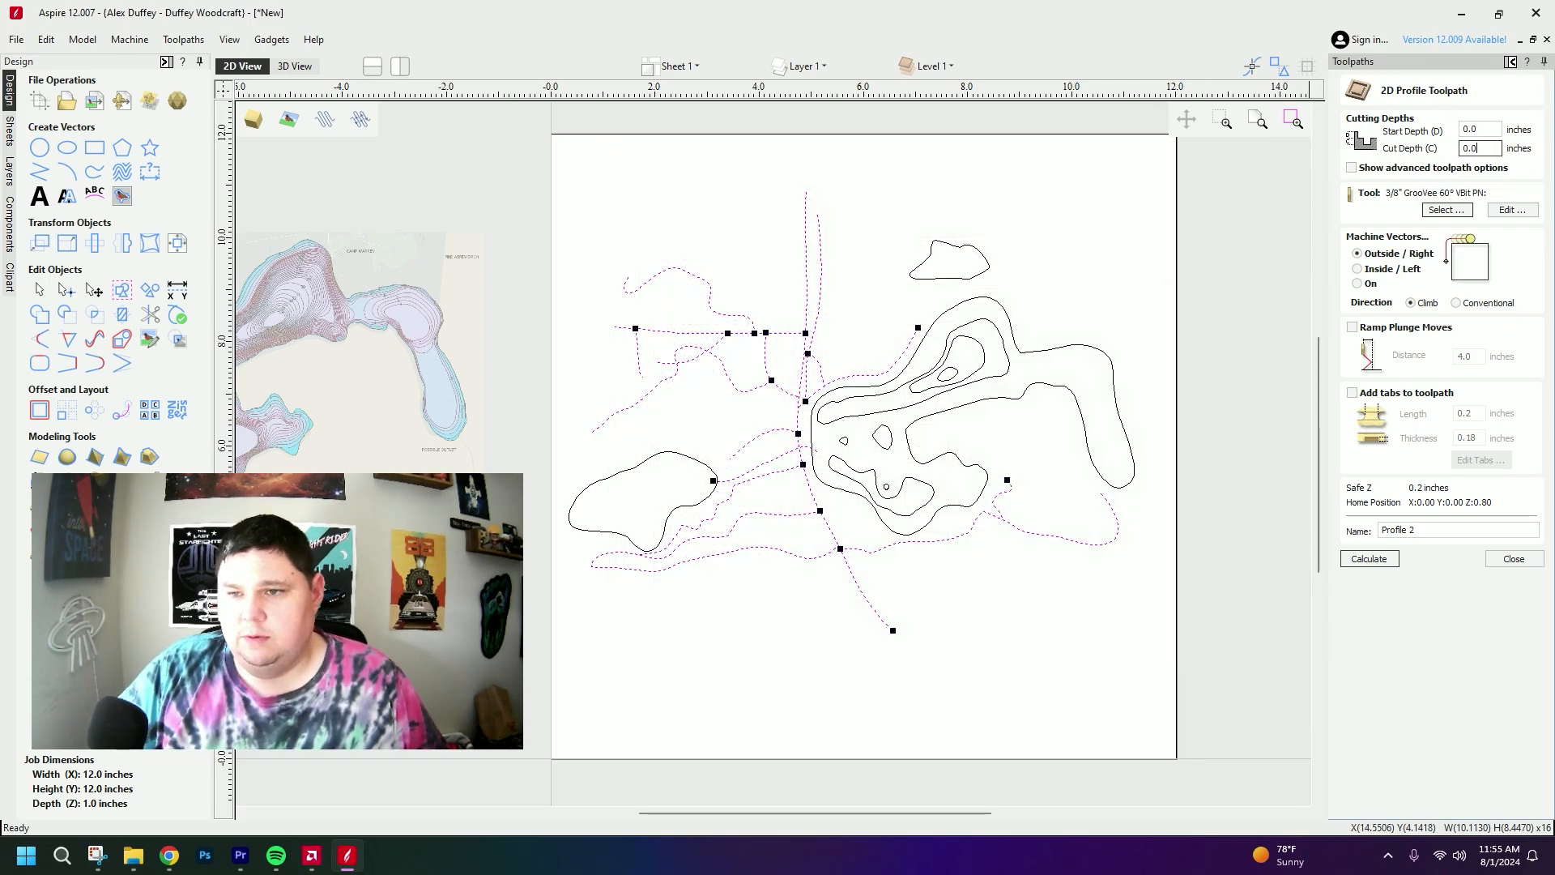
type("5")
left_click(1369, 558)
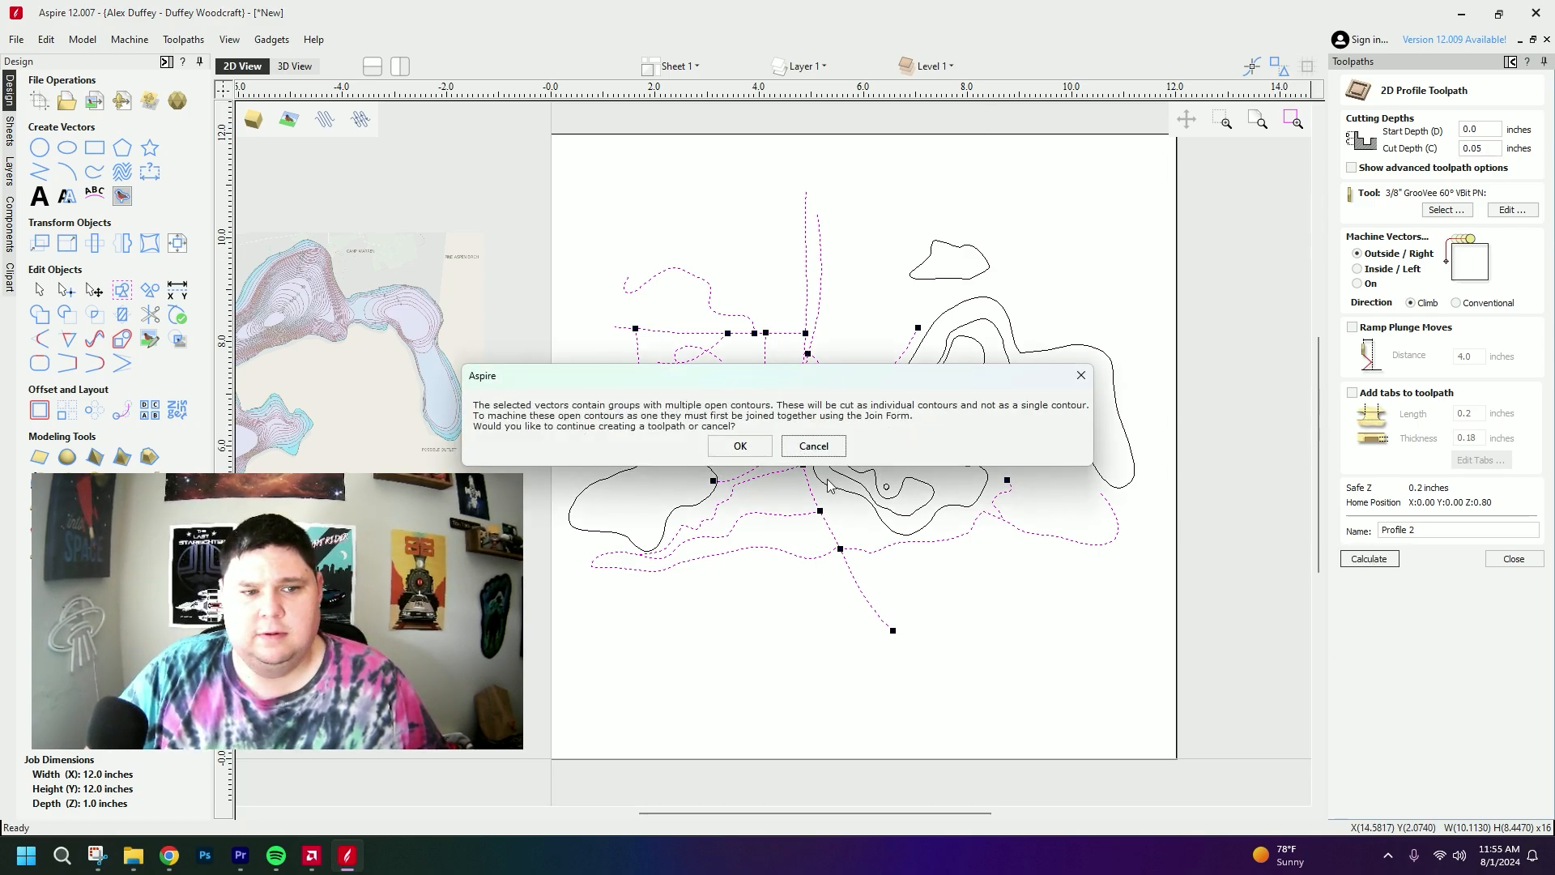
left_click(739, 446)
- Reset the preview, simulate all toolpaths, and compare the carved road junctions with their vectors in 2D
left_click(1416, 395)
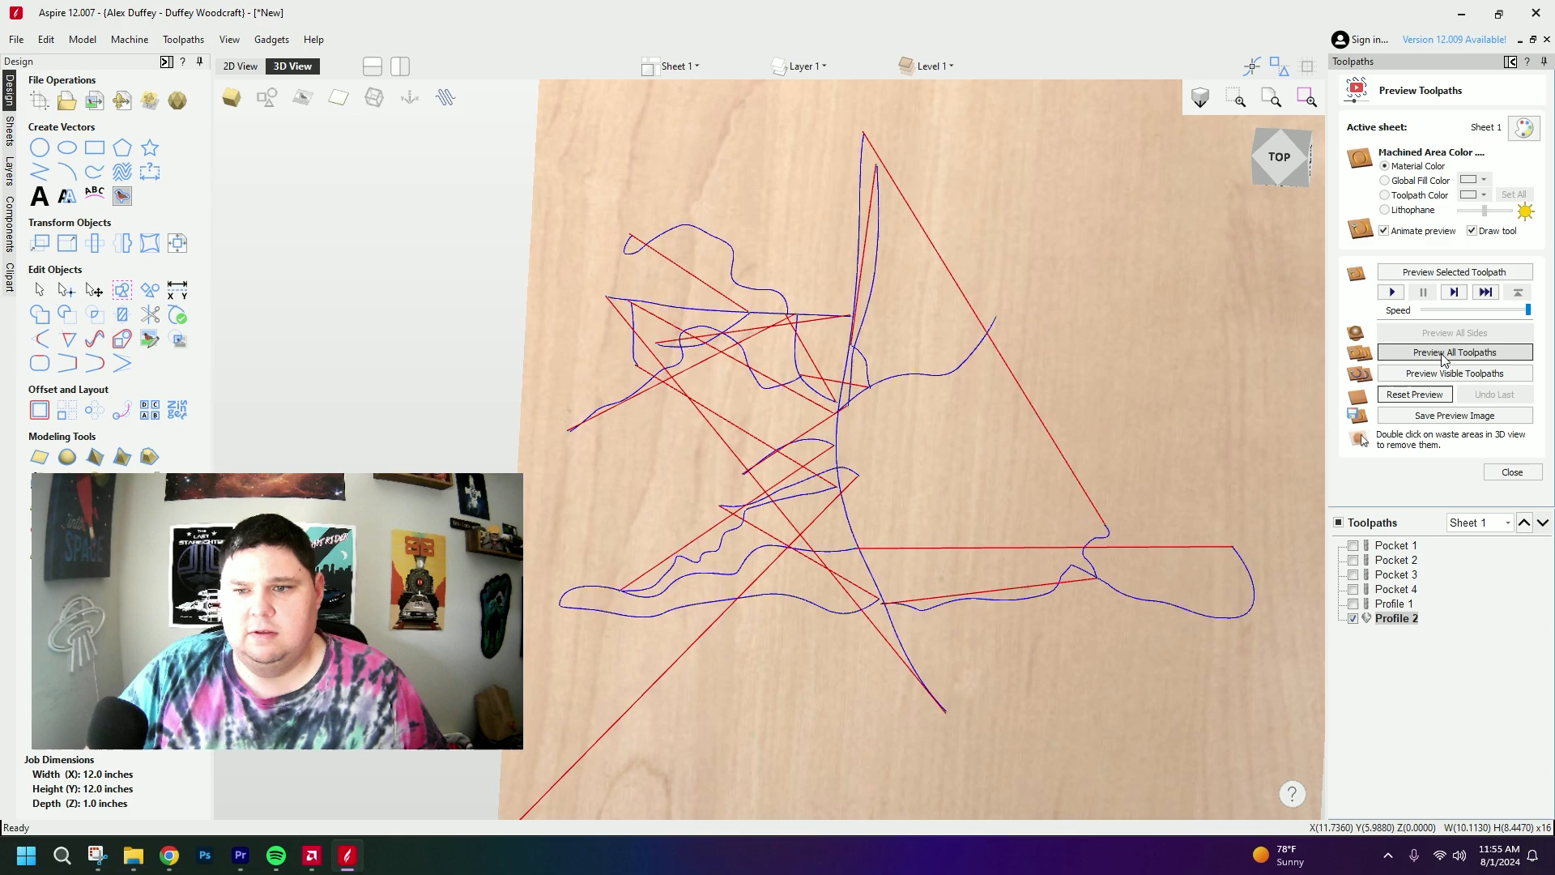
left_click(1445, 360)
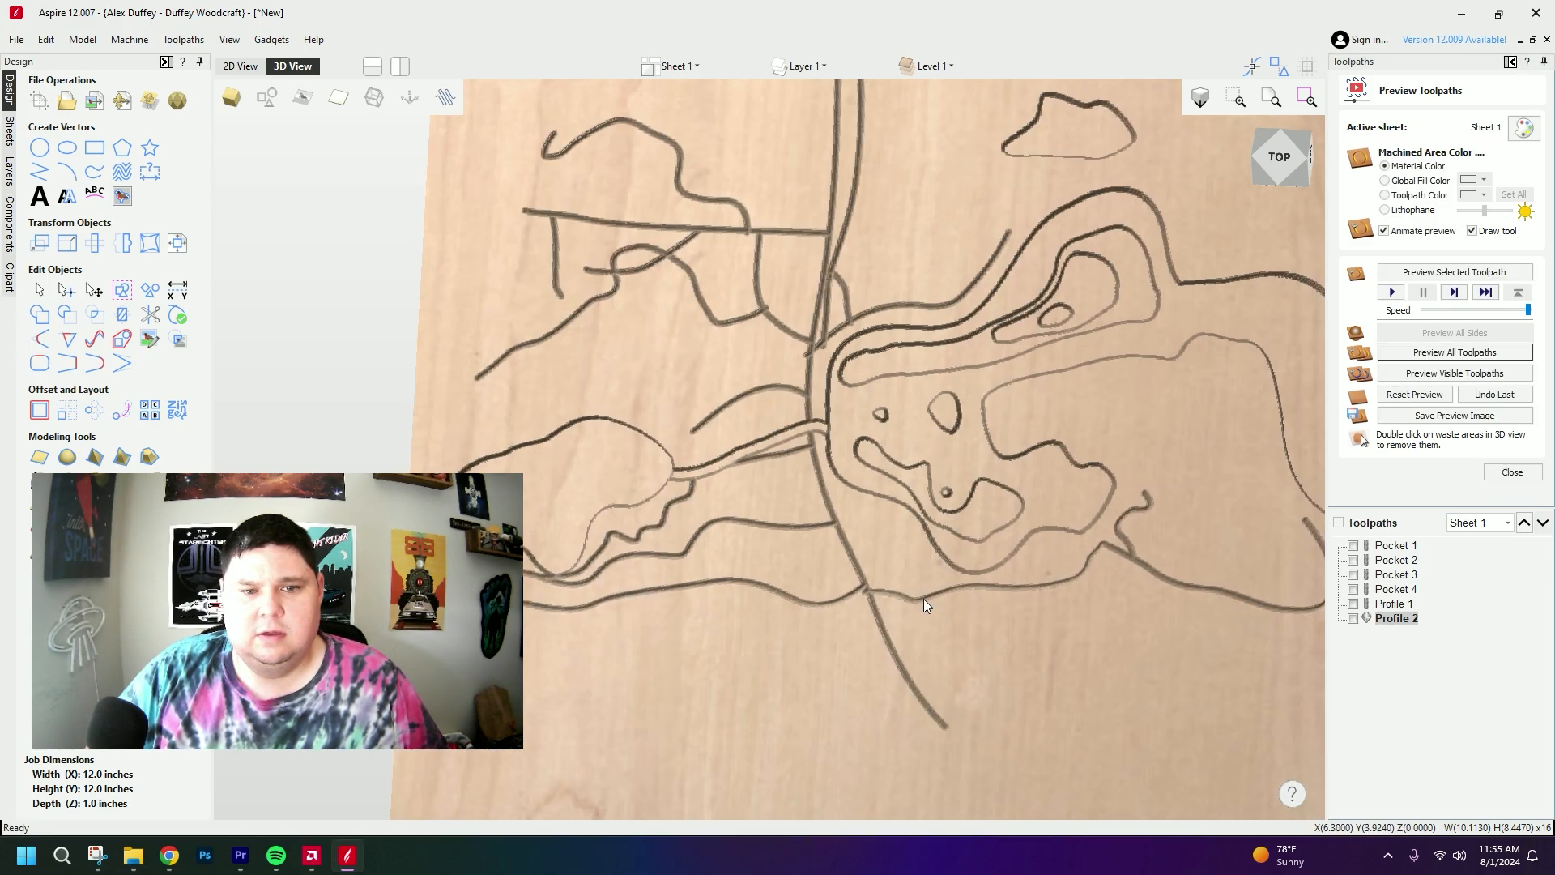
scroll(864, 386, "up", 5)
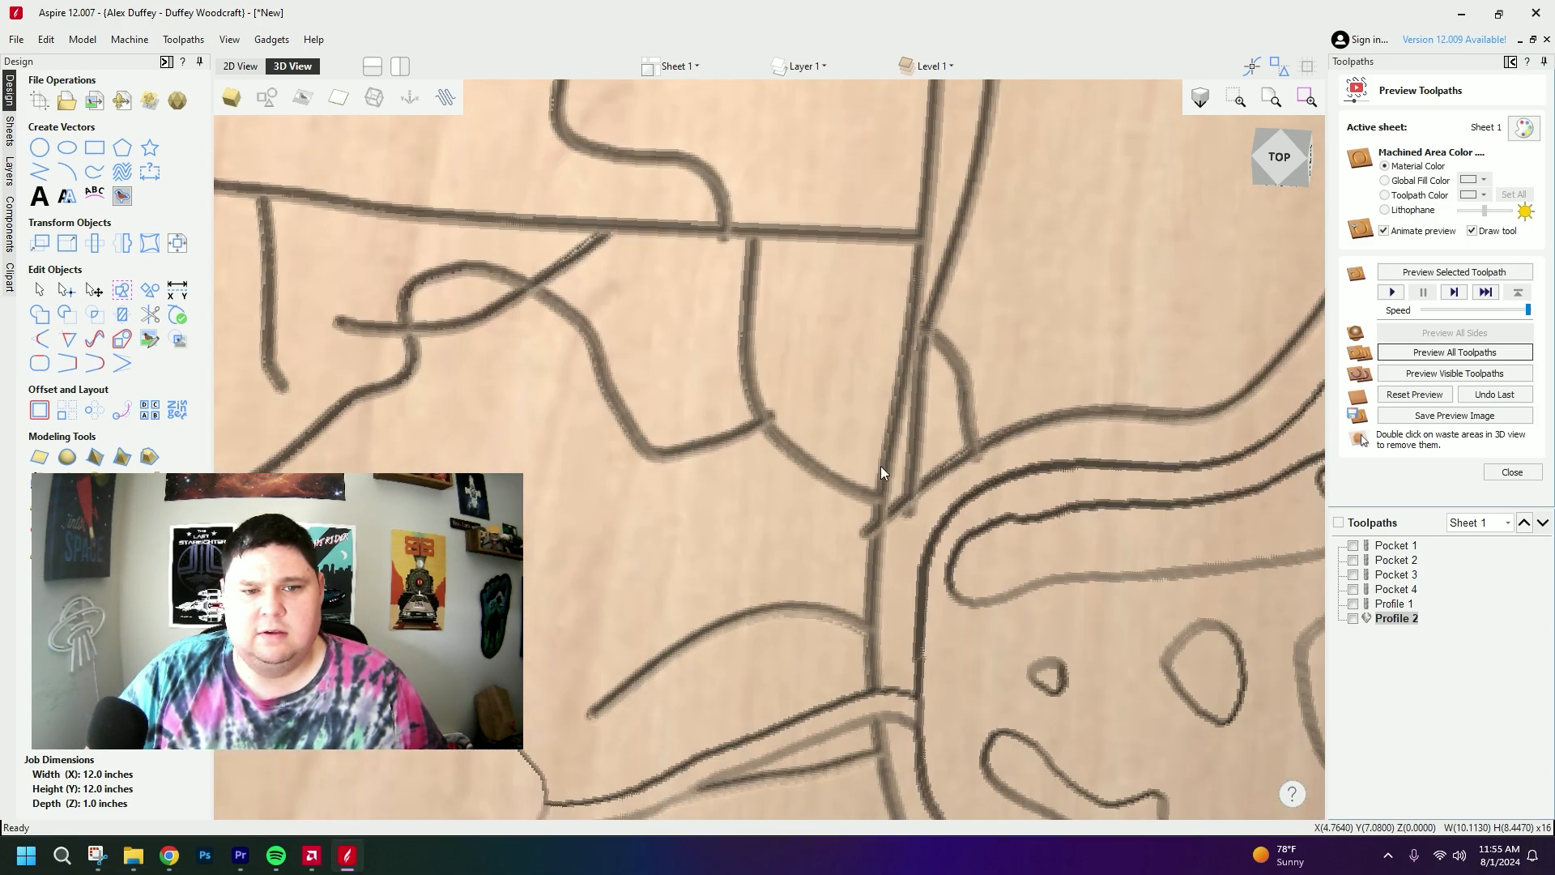
scroll(996, 478, "down", 1)
left_click_drag(214, 61, 218, 64)
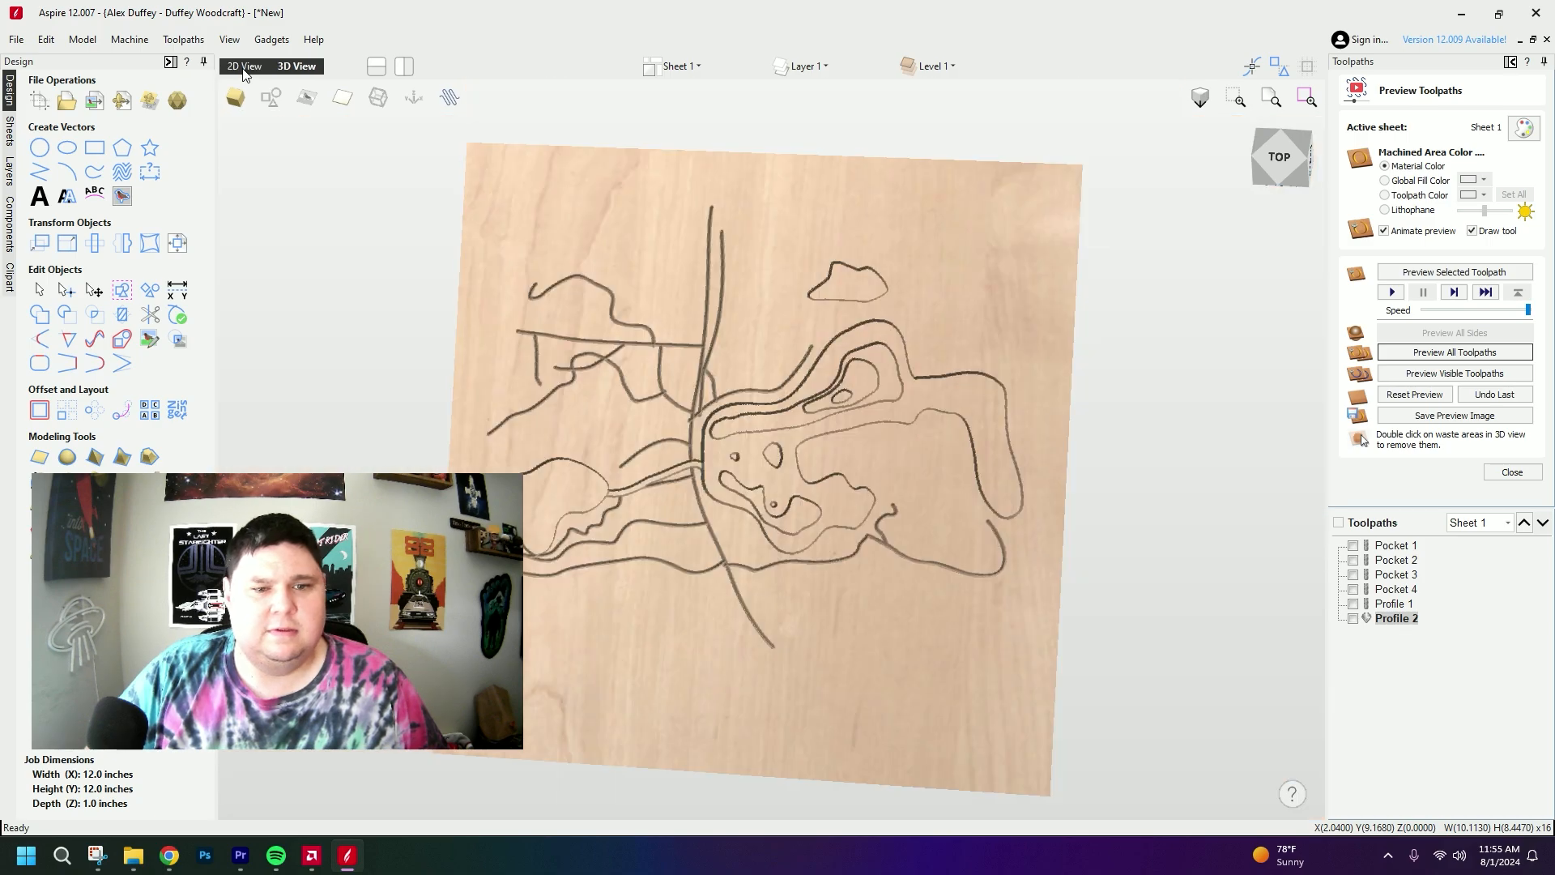
left_click(245, 67)
scroll(842, 421, "up", 6)
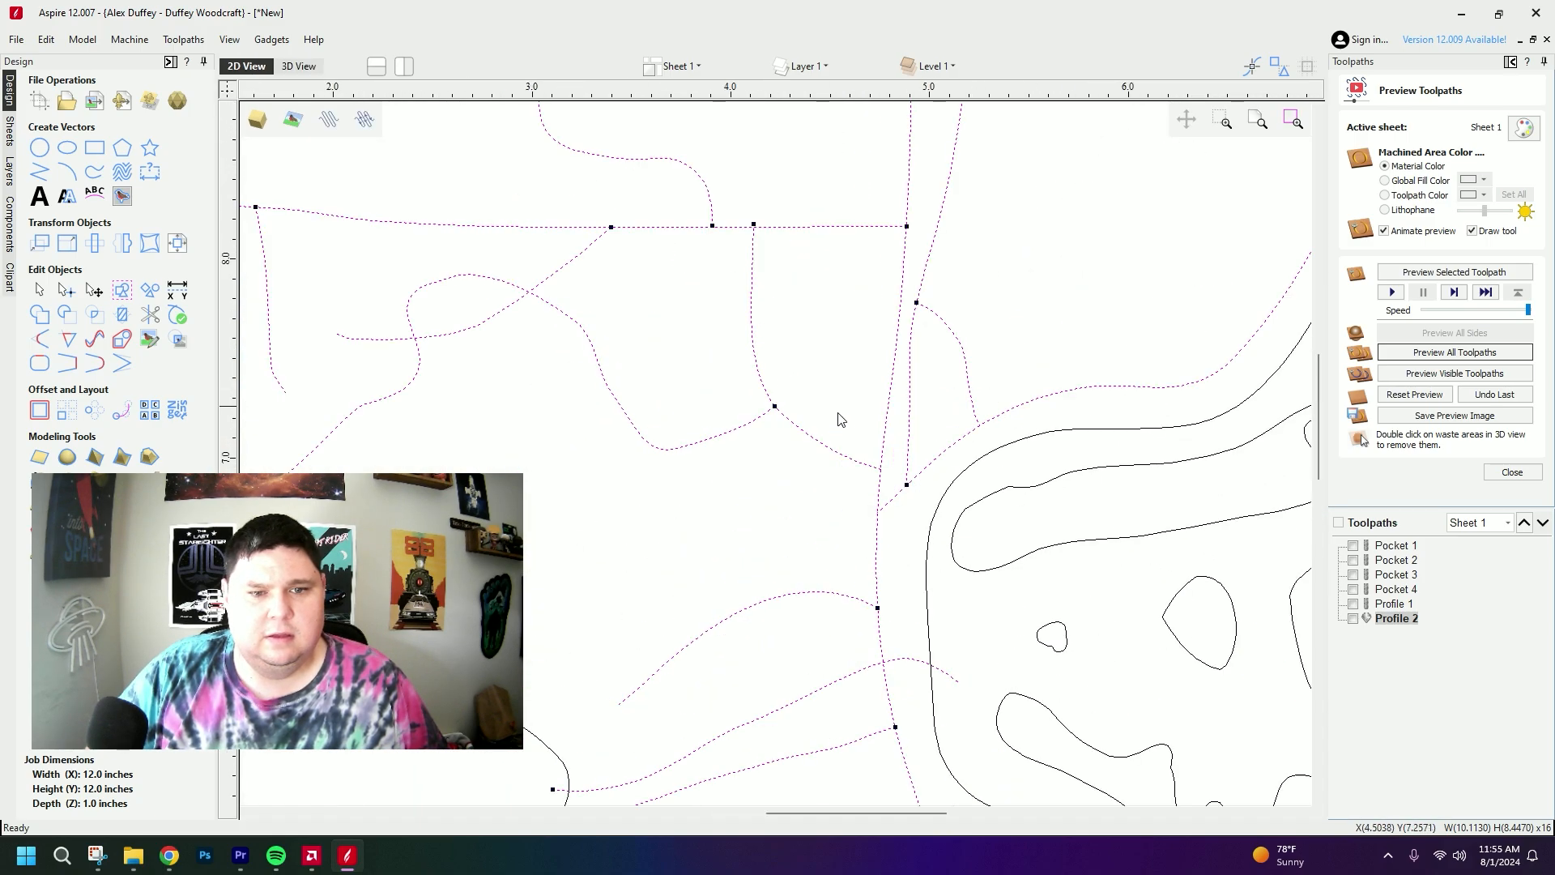
scroll(847, 427, "down", 6)
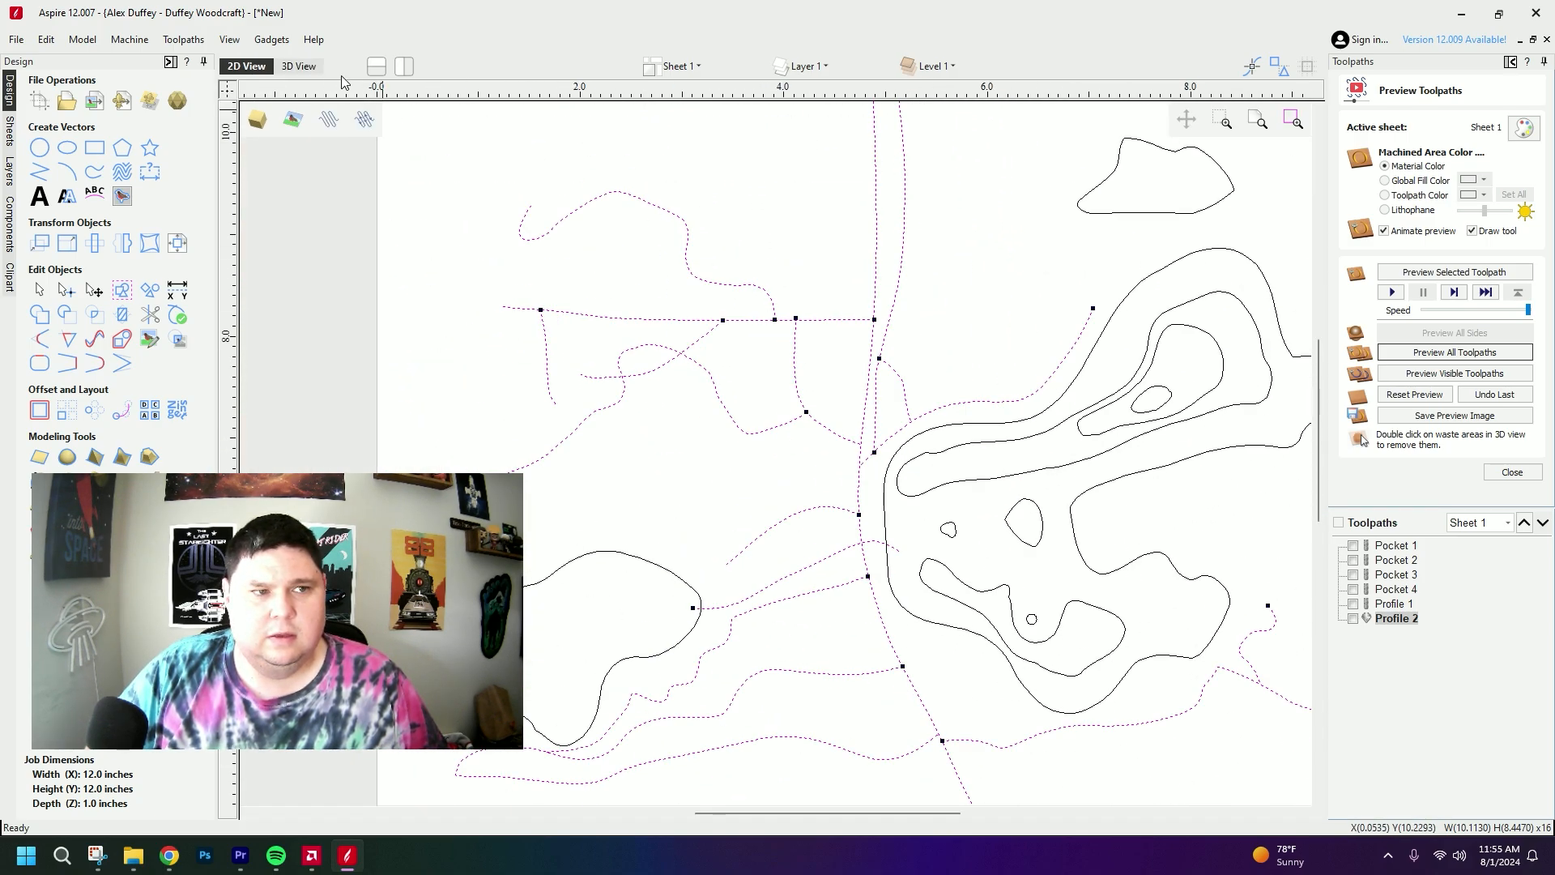
left_click(299, 67)
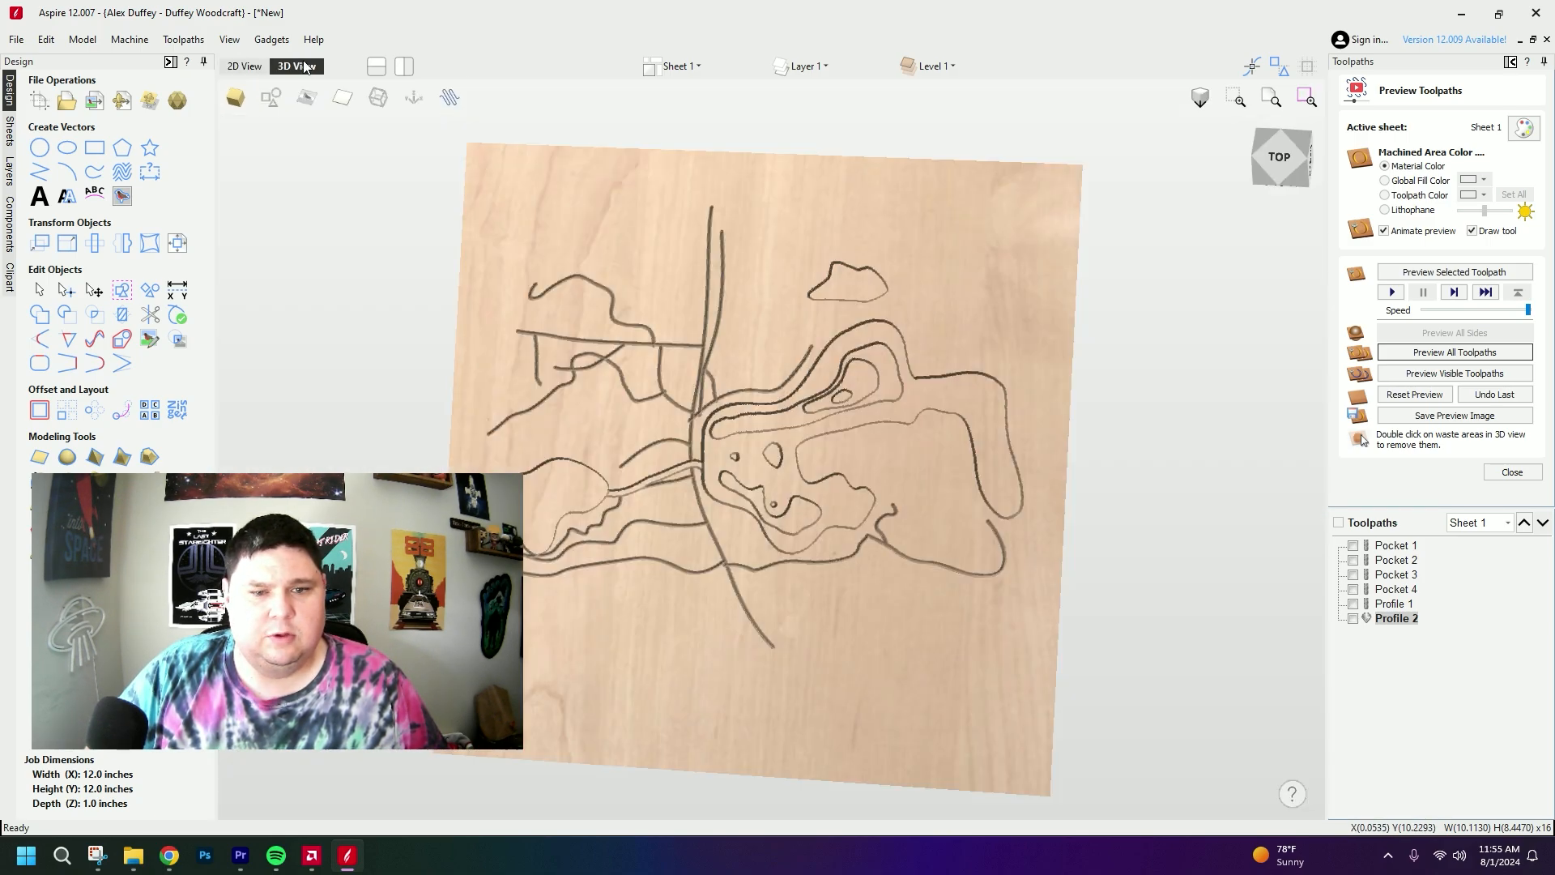
- Review the settings of the road profile and the channel profile toolpaths
double_click(1391, 620)
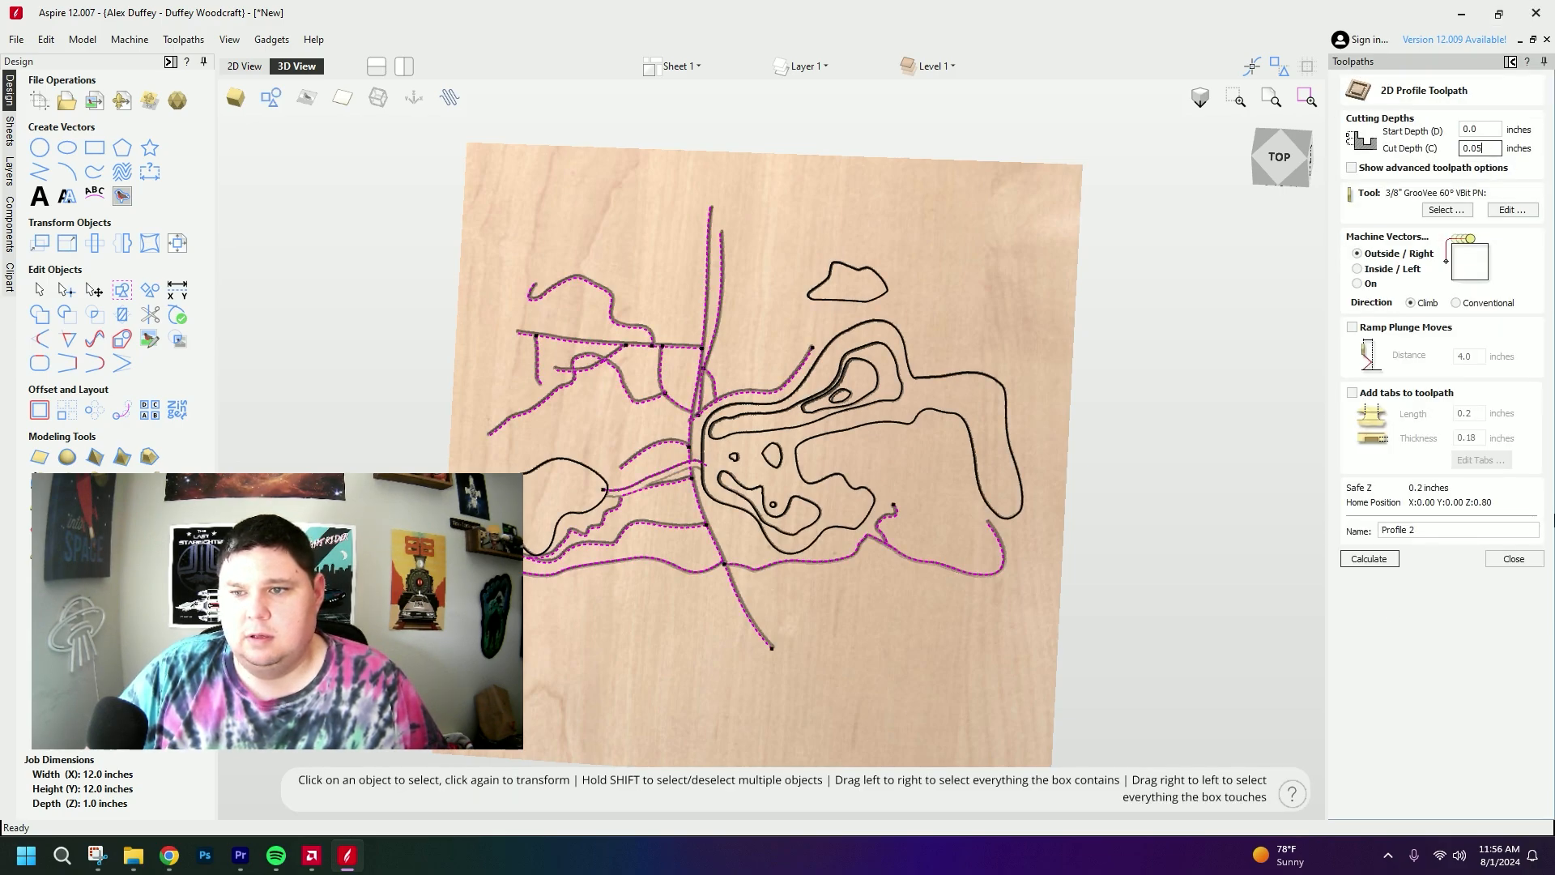
left_click(1514, 559)
left_click(1394, 484)
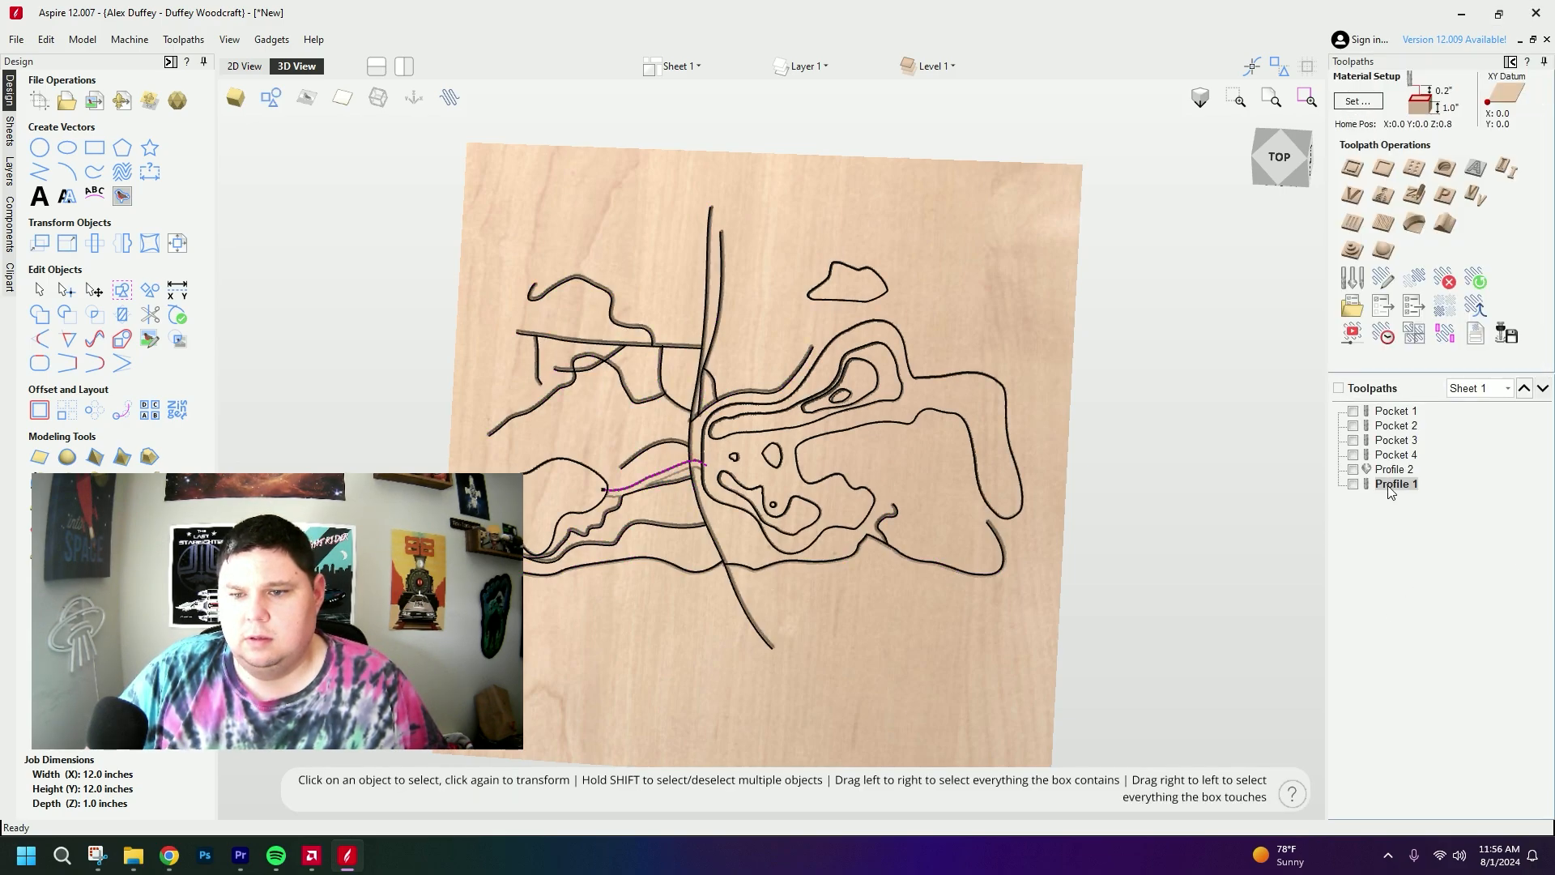
double_click(1389, 486)
left_click(1517, 559)
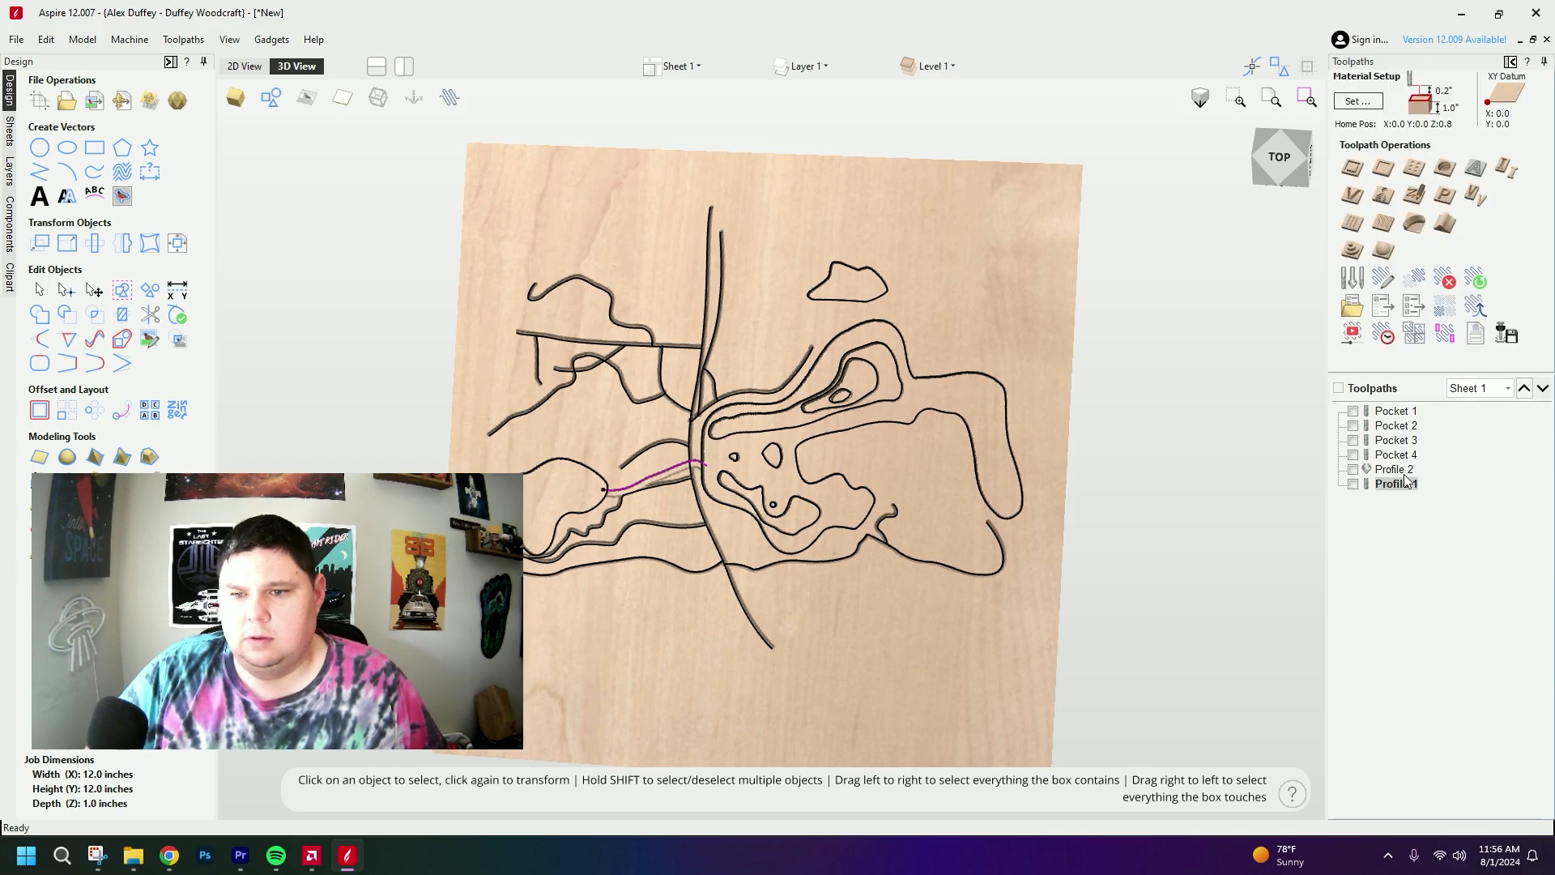
- Reduce the cut depth of the Profile 2 road toolpath and recalculate it, accepting individual open contours
left_click(1395, 470)
double_click(1395, 470)
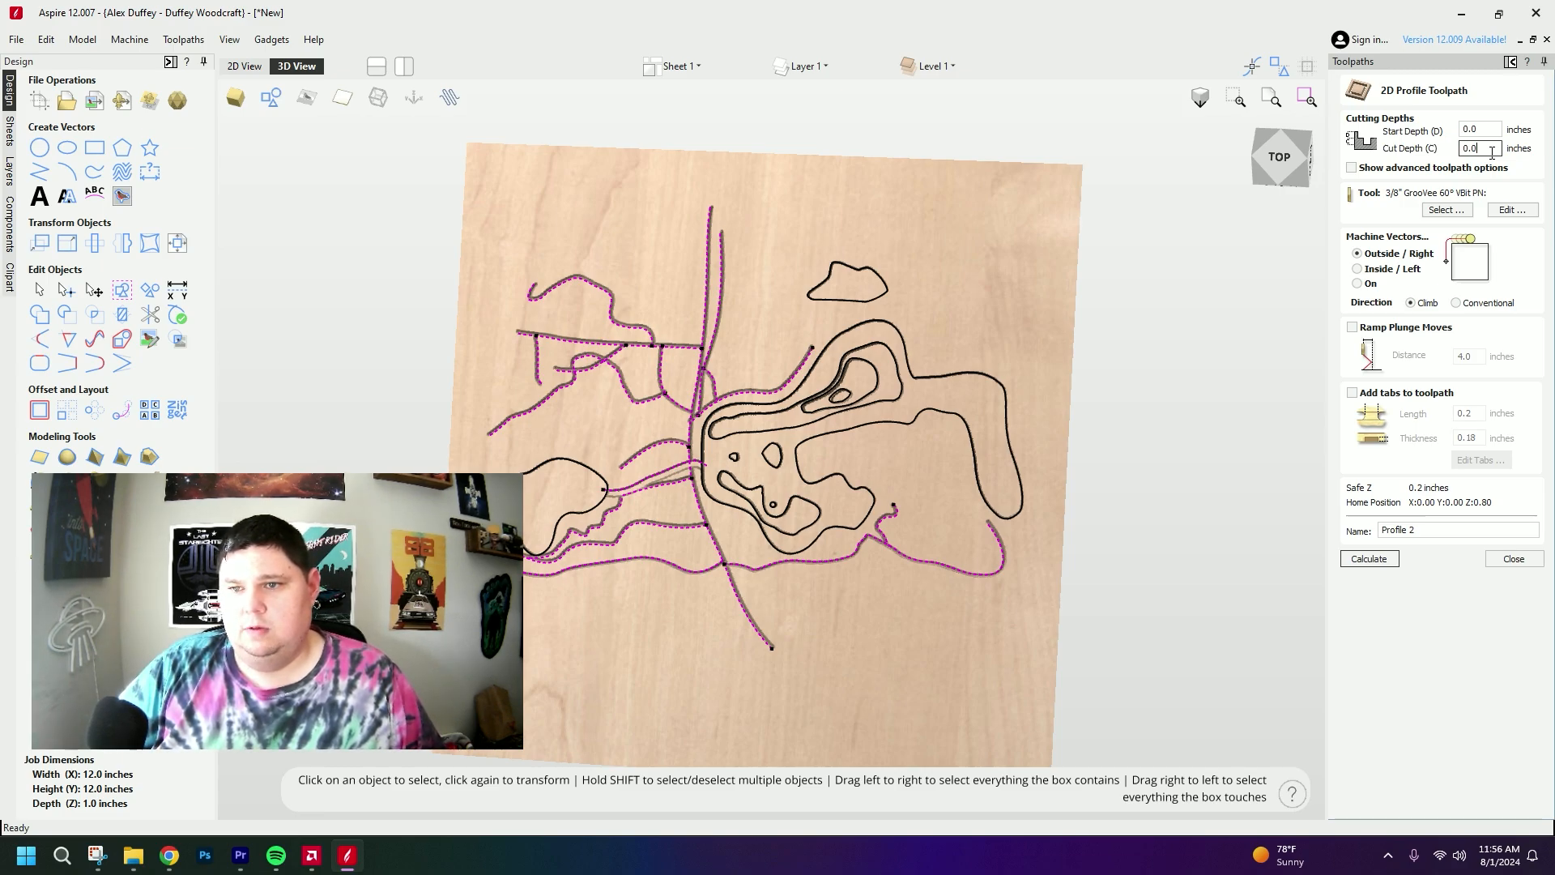
left_click(1372, 559)
left_click(725, 445)
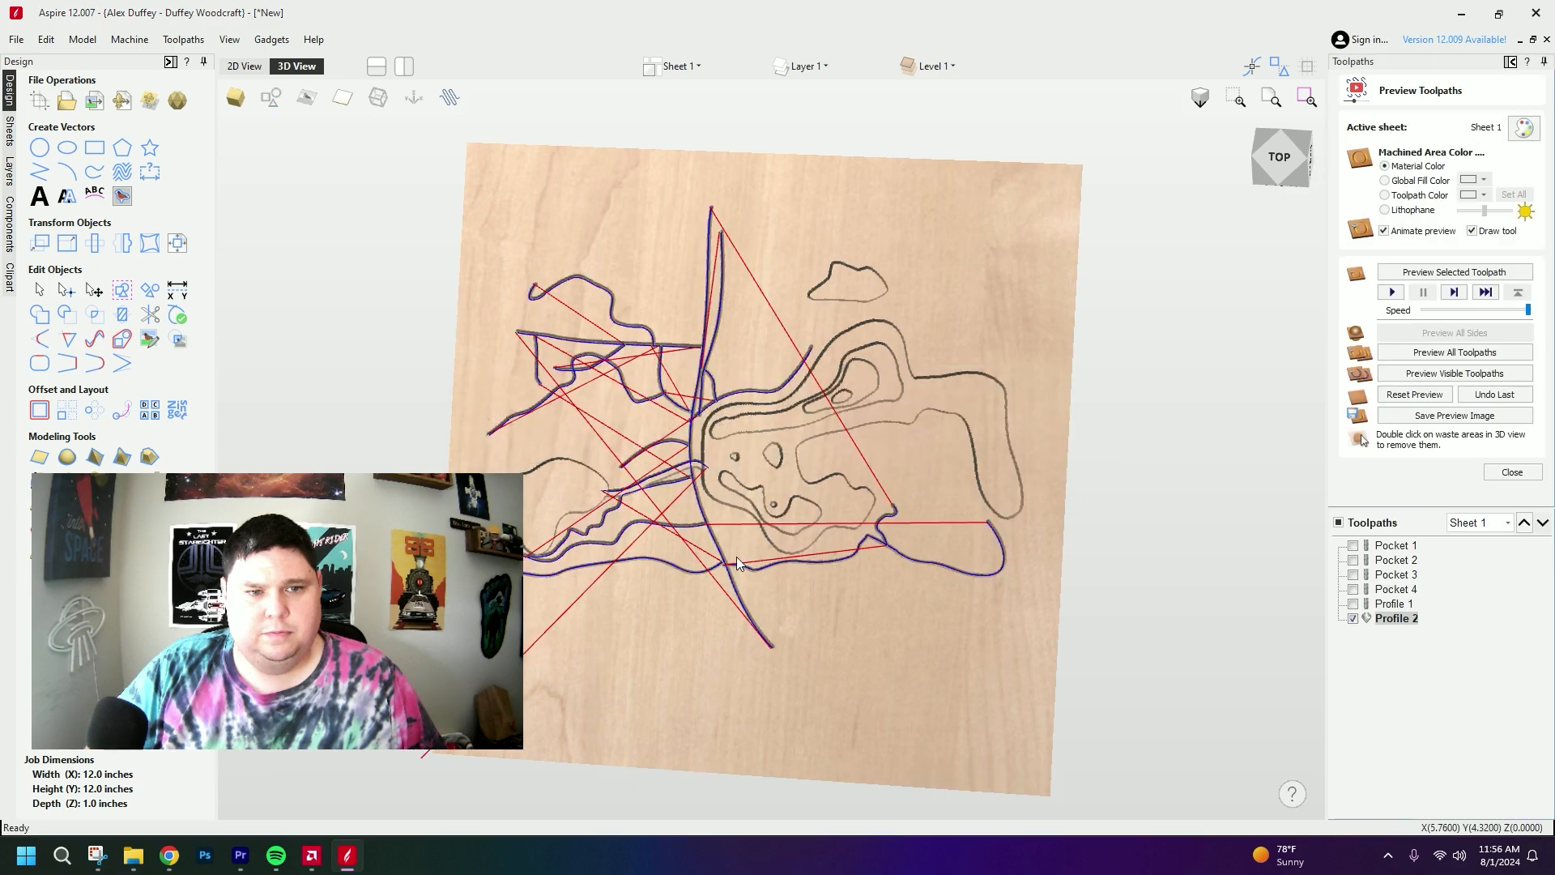
- Simulate all toolpaths on a reset preview and inspect the shallower roads against the lake contours in 3D
left_click(1416, 394)
left_click(1455, 353)
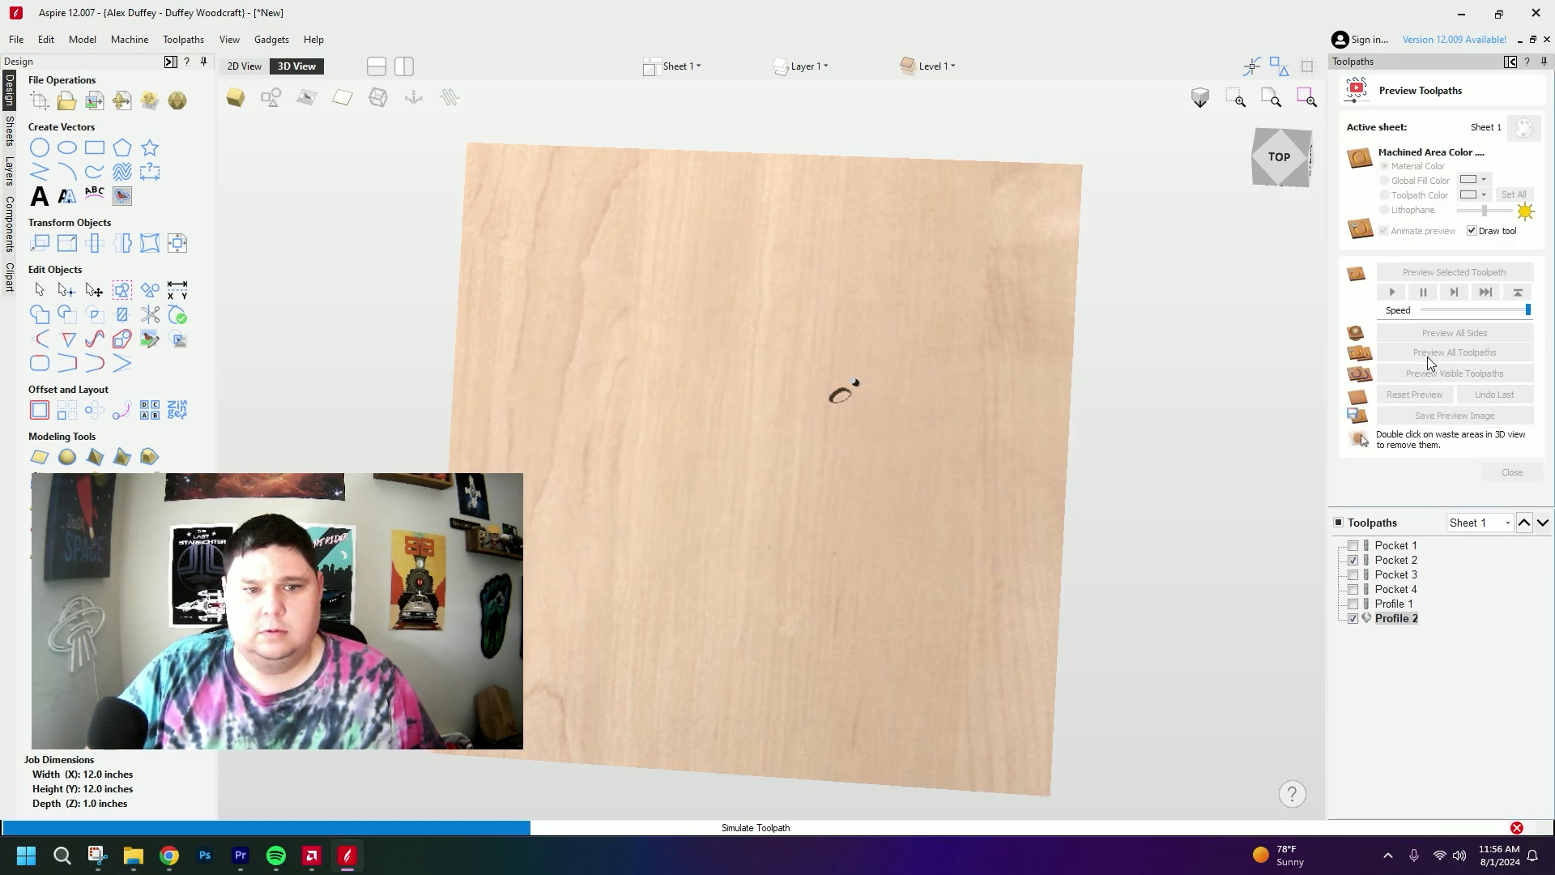
left_click_drag(588, 574, 859, 542)
scroll(863, 518, "up", 6)
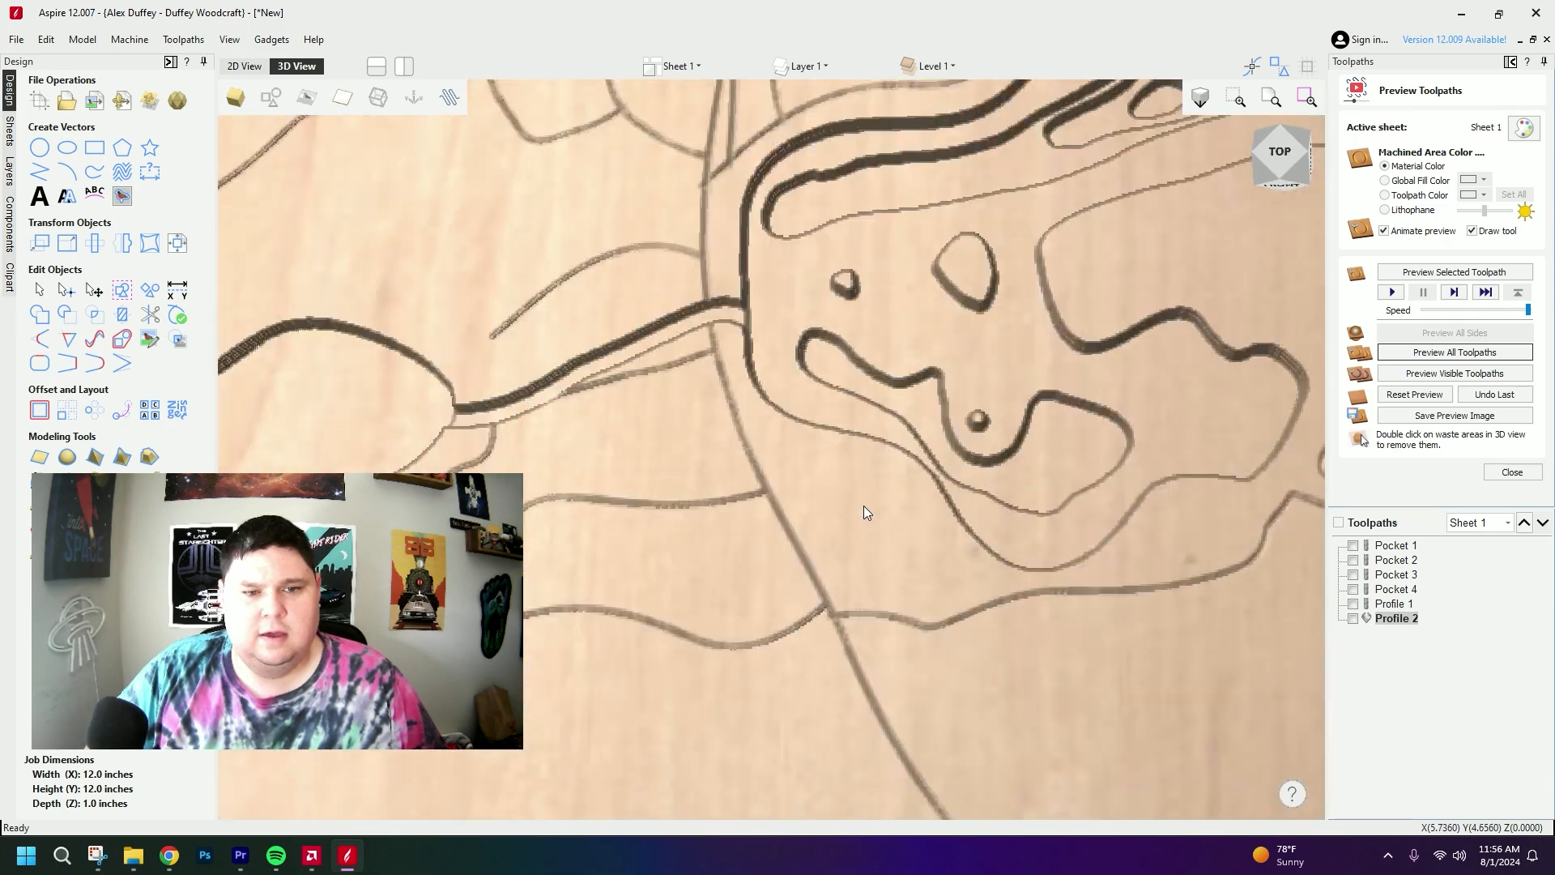
scroll(865, 630, "down", 4)
left_click_drag(808, 730, 863, 206)
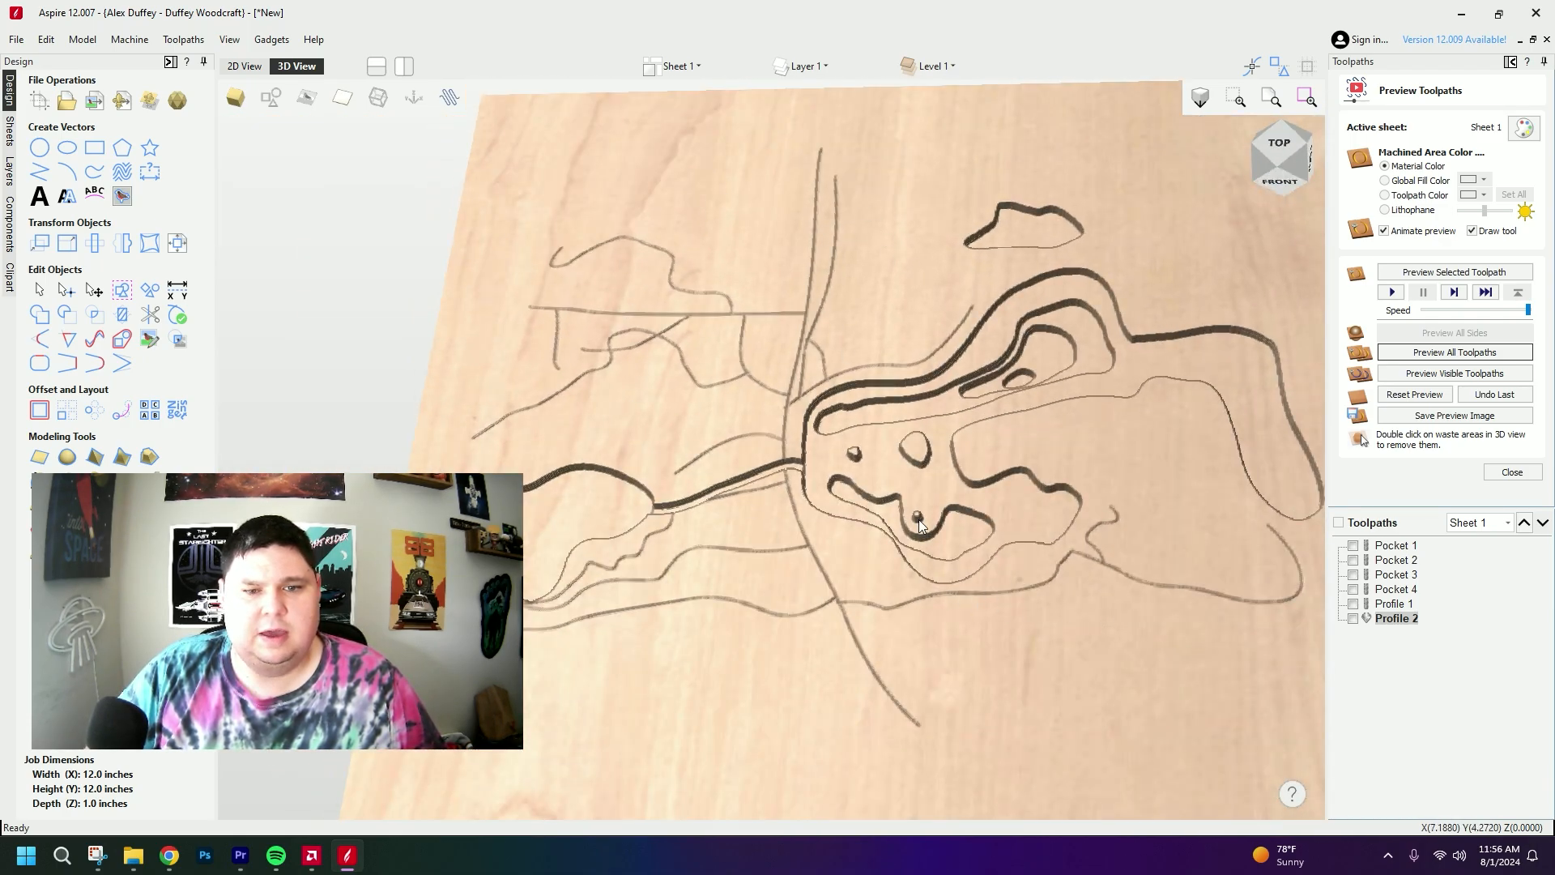
left_click_drag(919, 526, 1042, 553)
scroll(1057, 514, "down", 5)
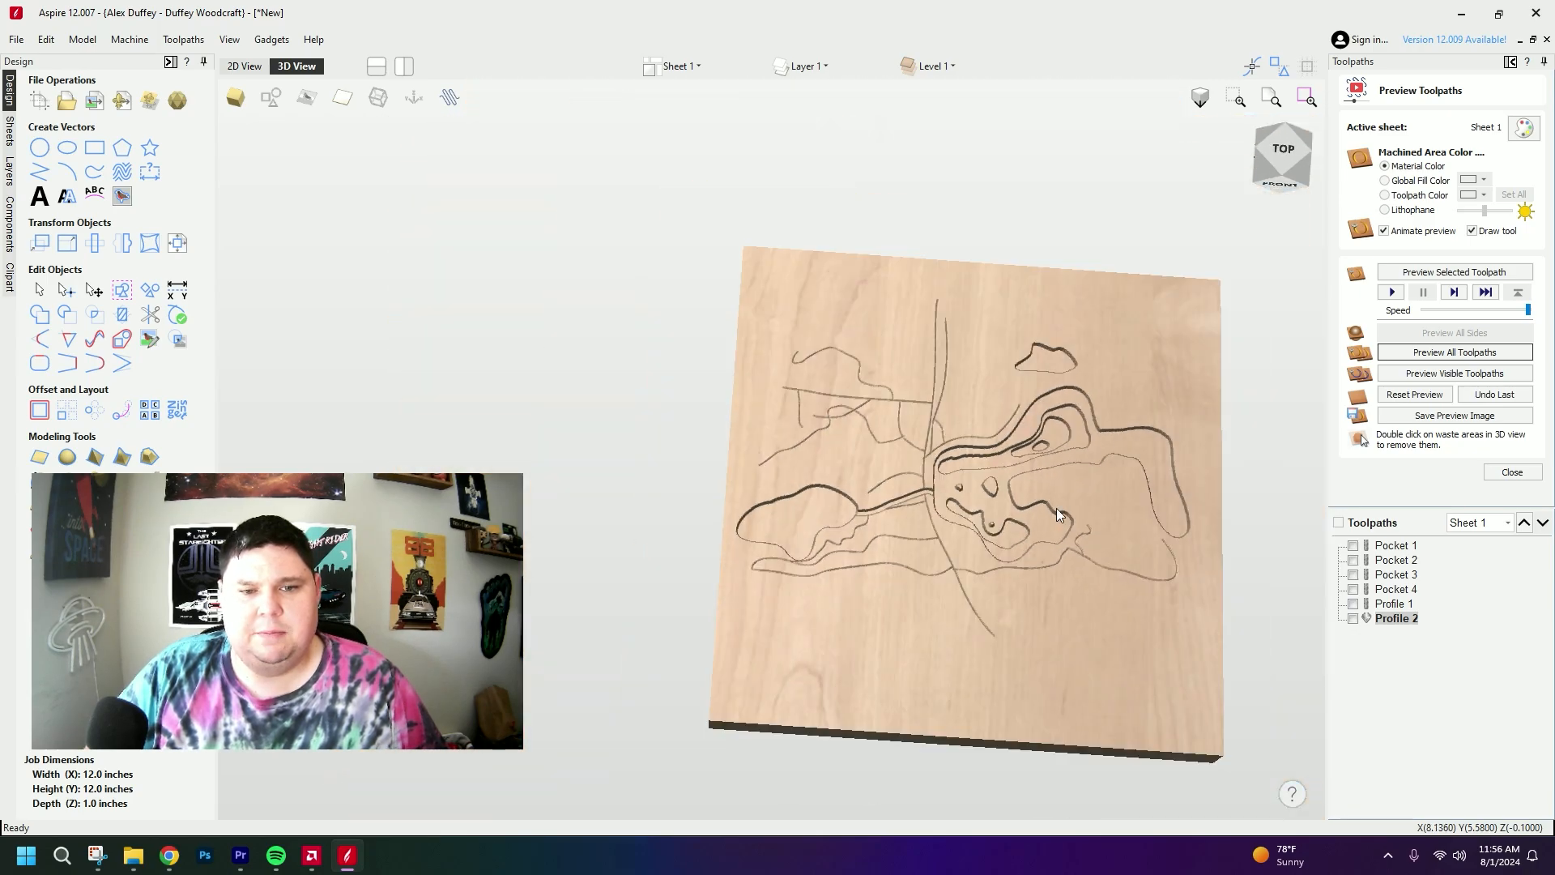
scroll(1056, 508, "up", 5)
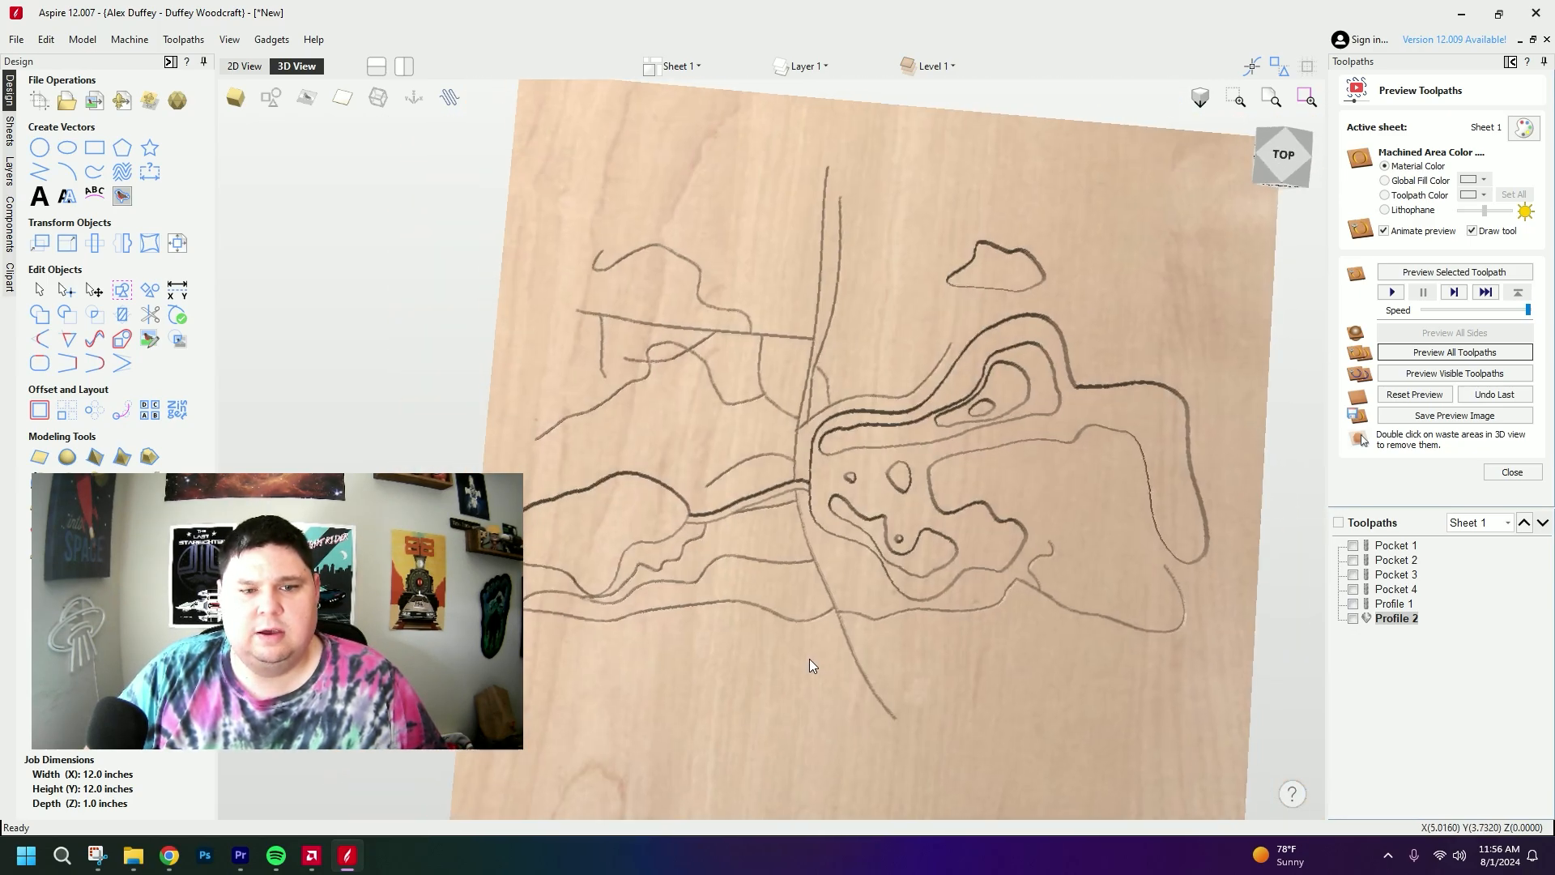
left_click_drag(810, 665, 825, 664)
left_click_drag(976, 410, 873, 352)
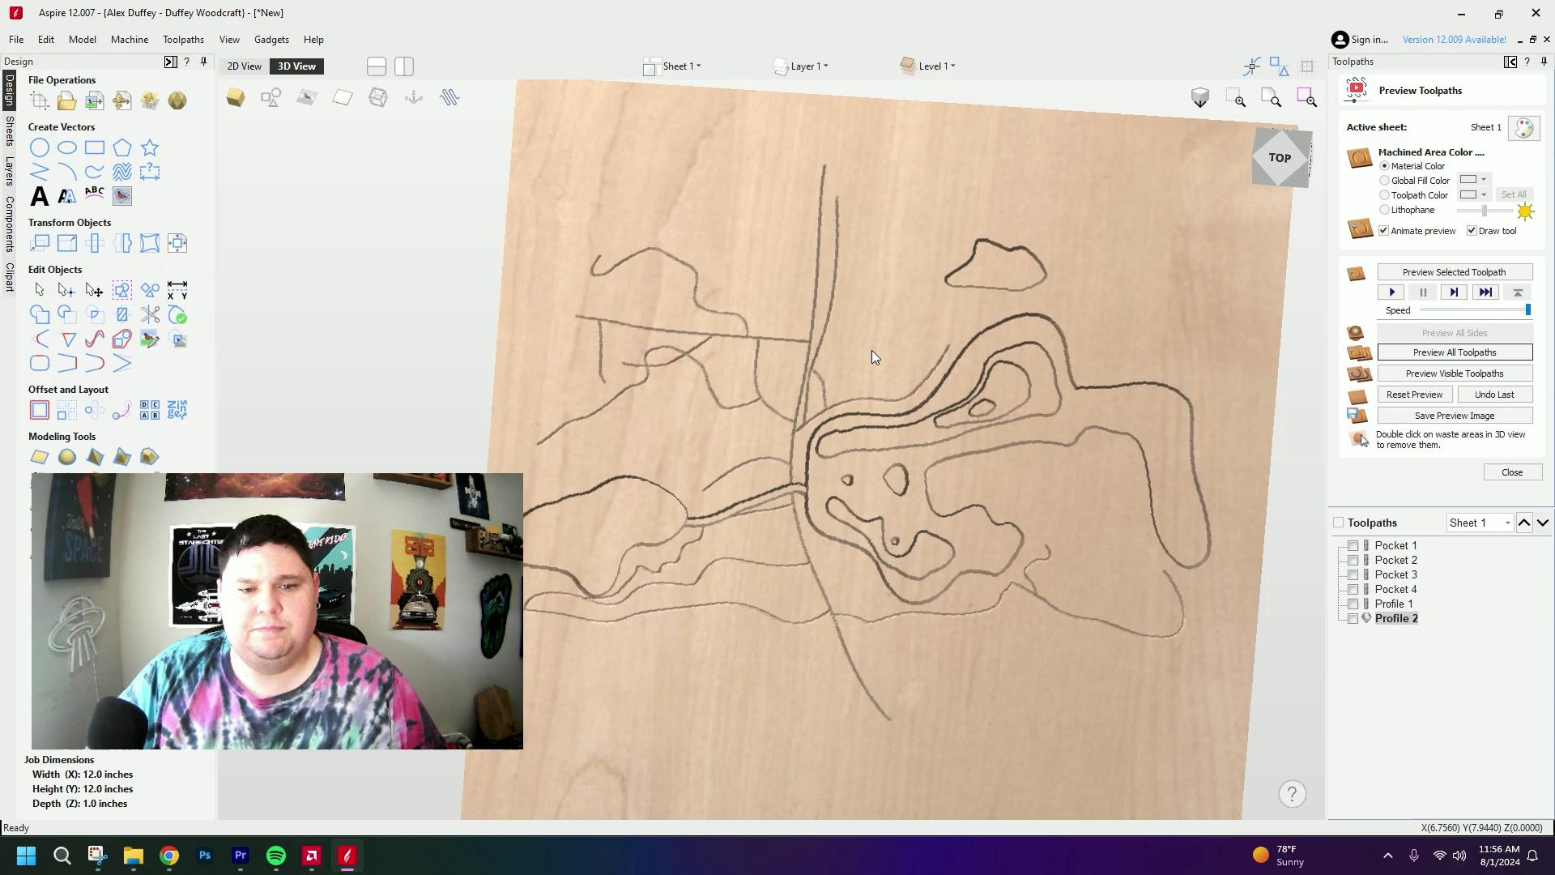
left_click_drag(906, 667, 885, 674)
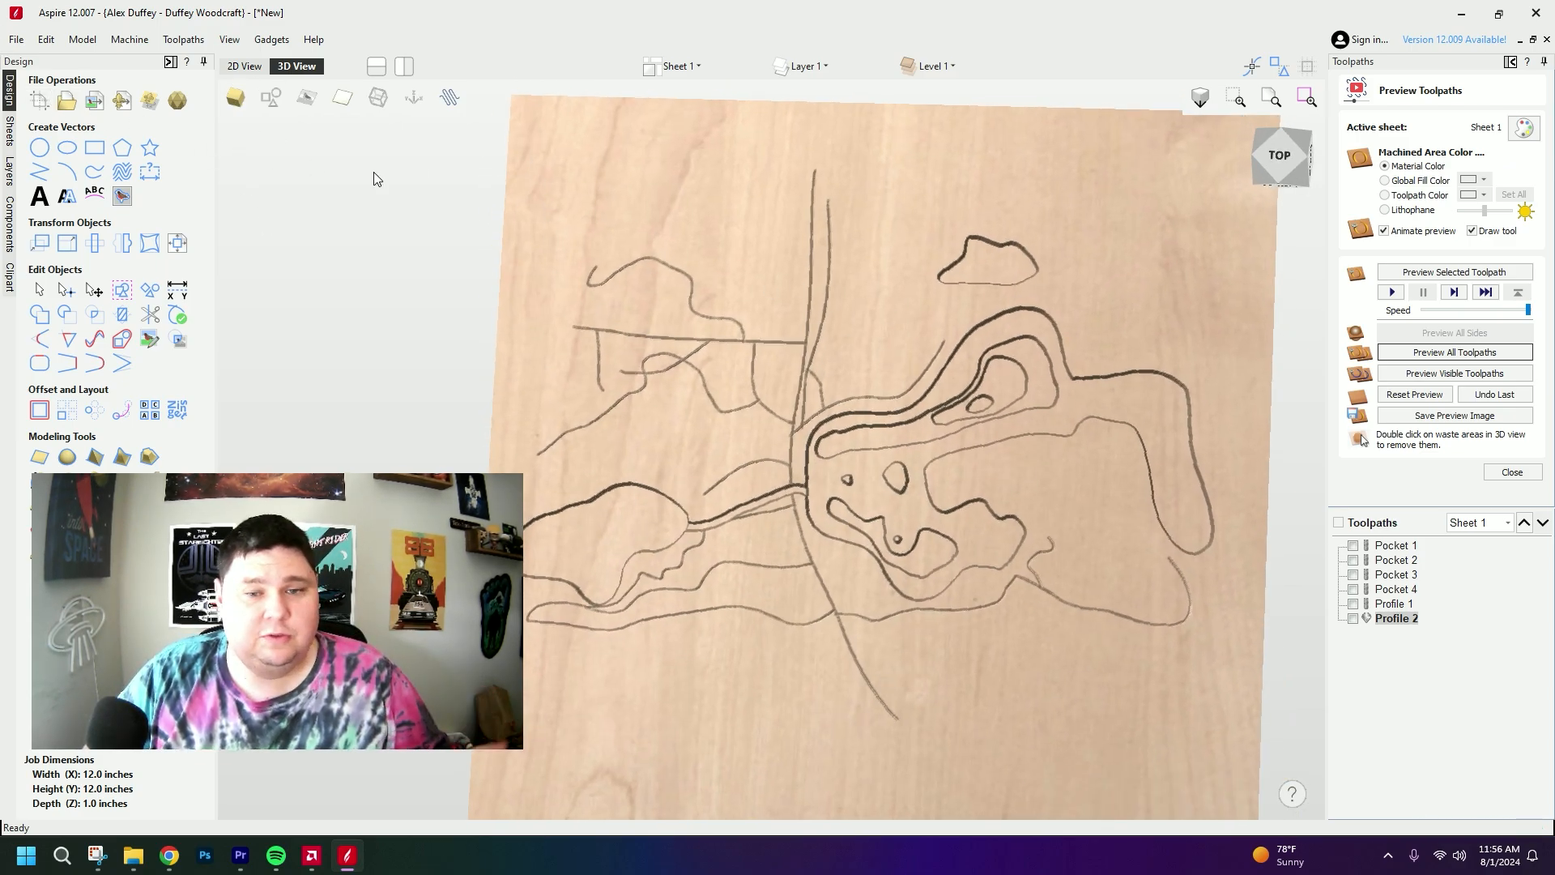
- Add the text "Half Moon Lake" to the 2D drawing in the Brush Script MT font
left_click(244, 66)
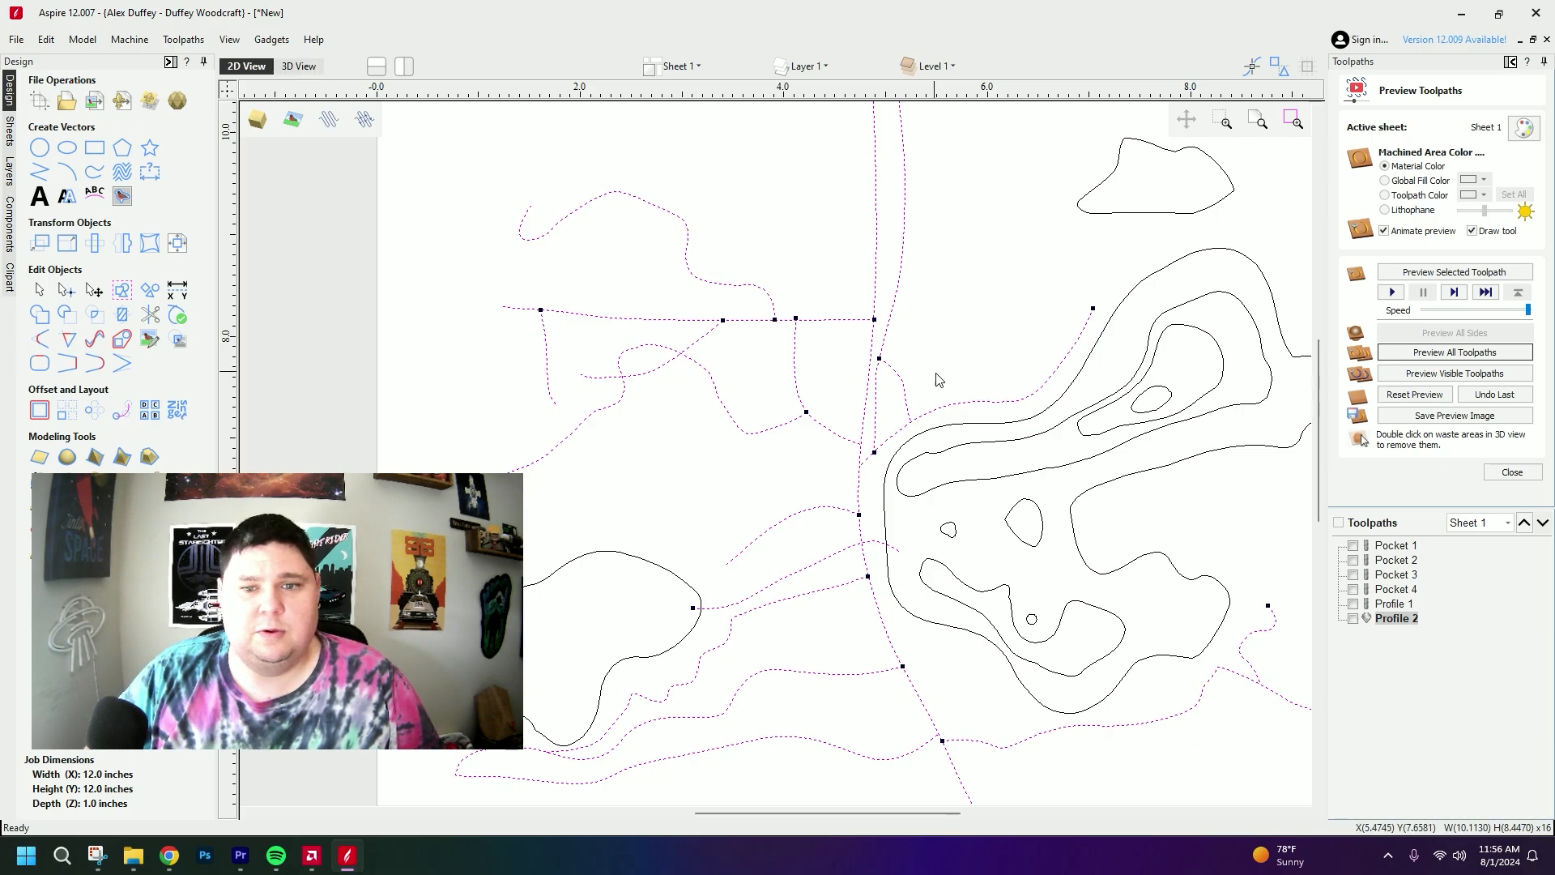
scroll(1033, 381, "down", 2)
scroll(1005, 306, "up", 1)
middle_click_drag(998, 291, 886, 300)
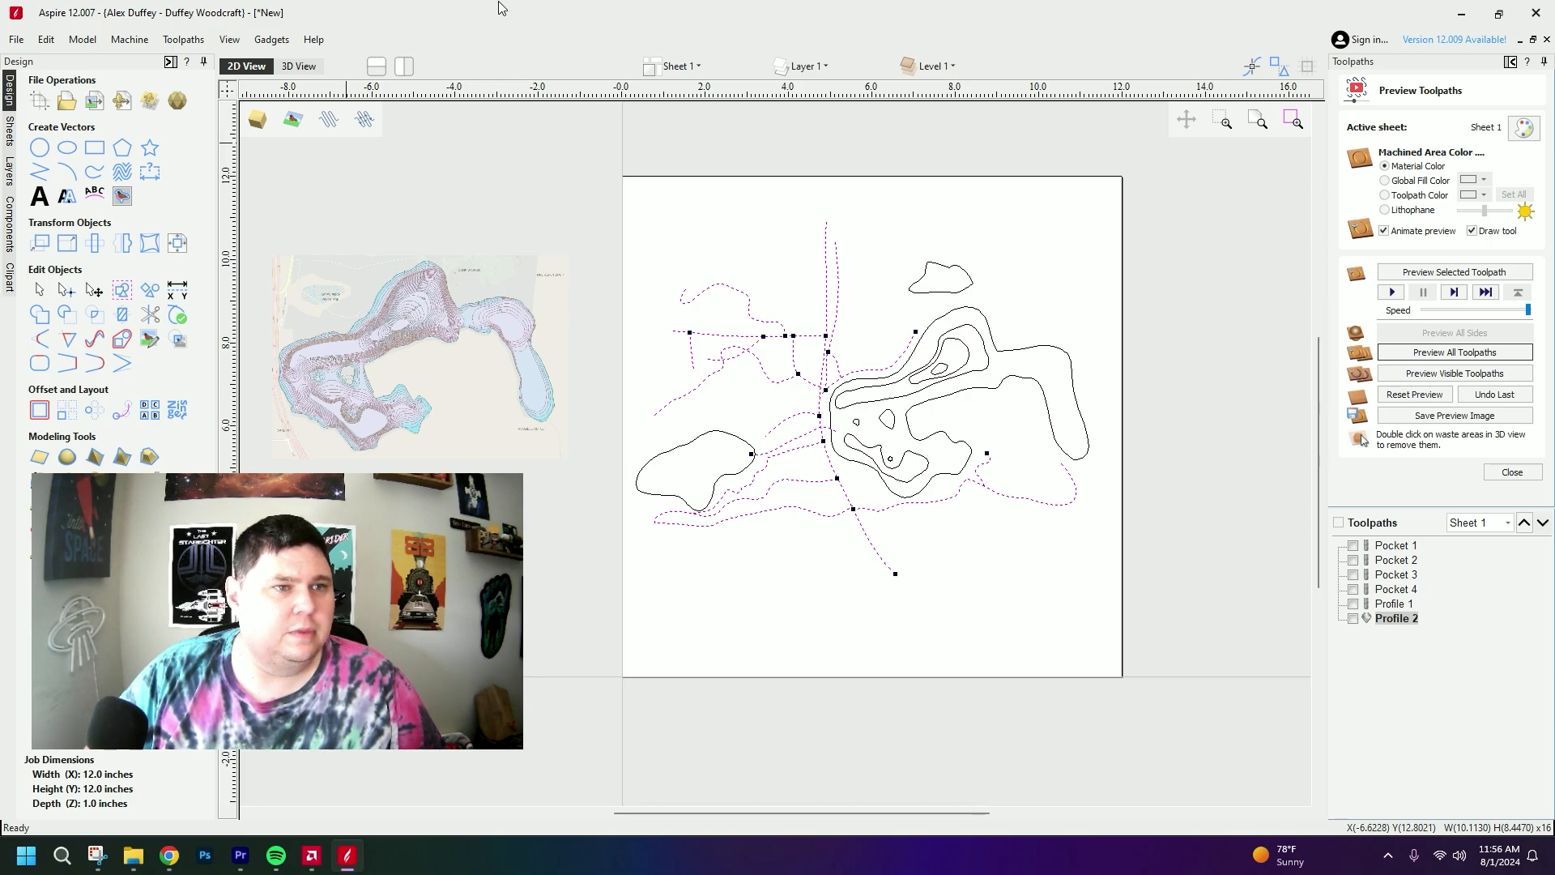
left_click(39, 195)
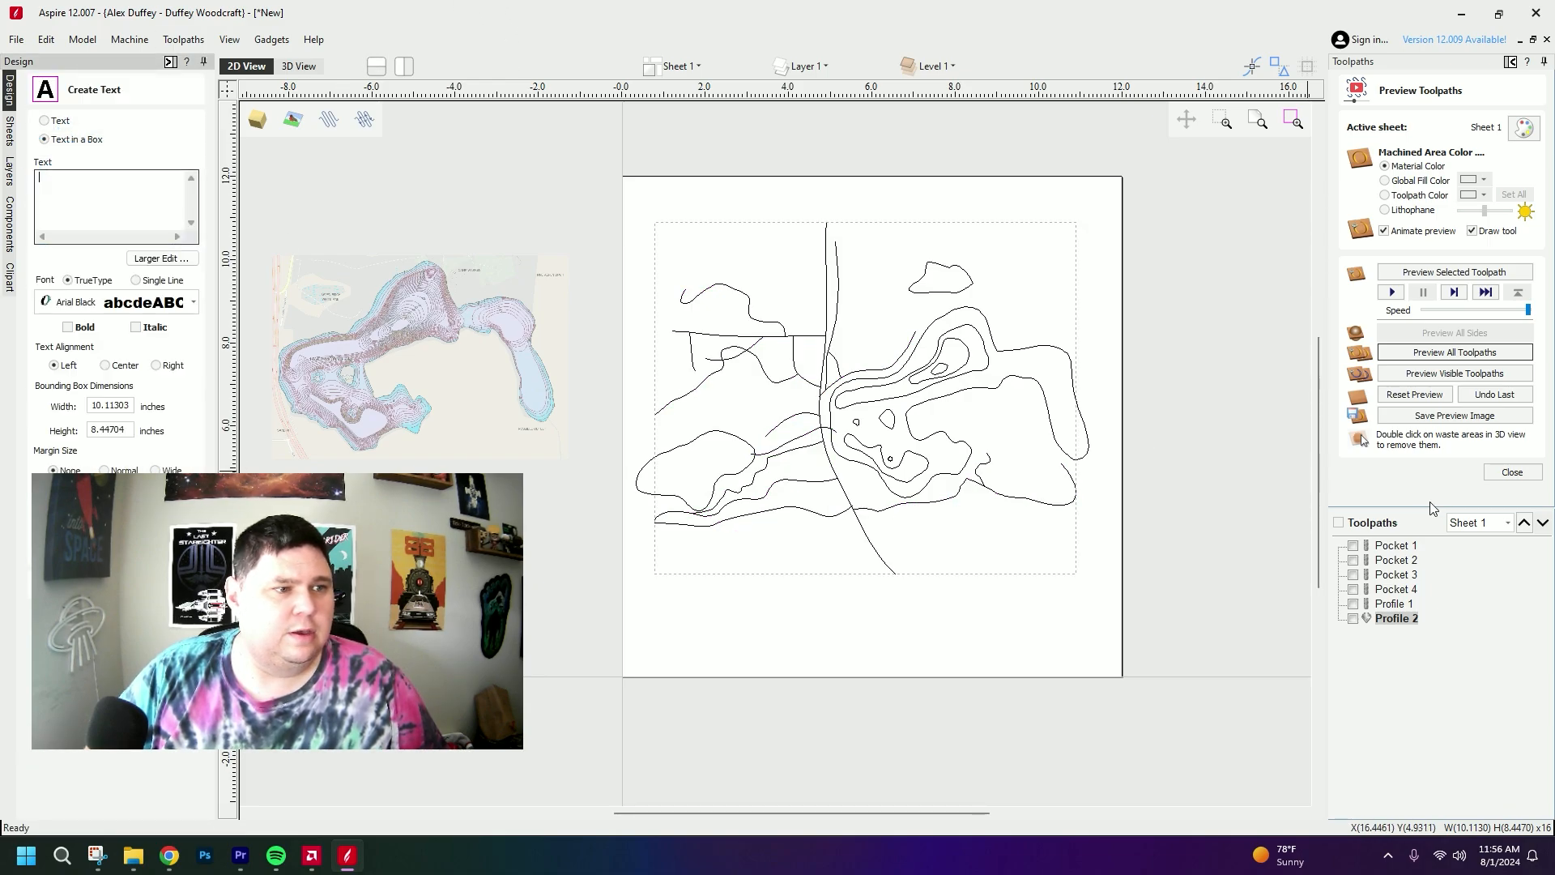
type("Ha")
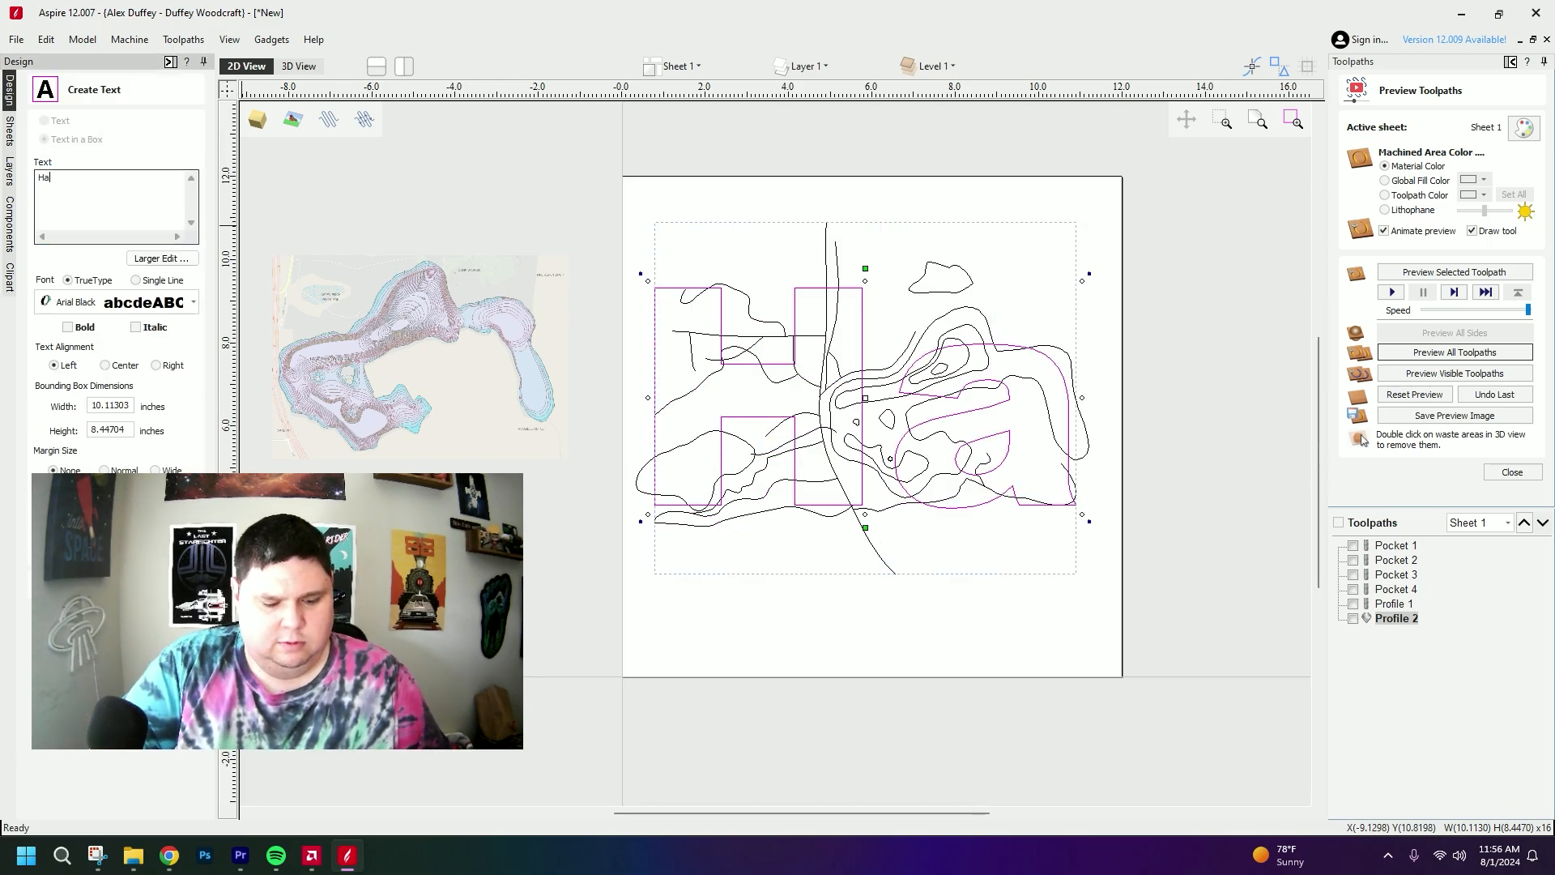
type("lf Moon Lake")
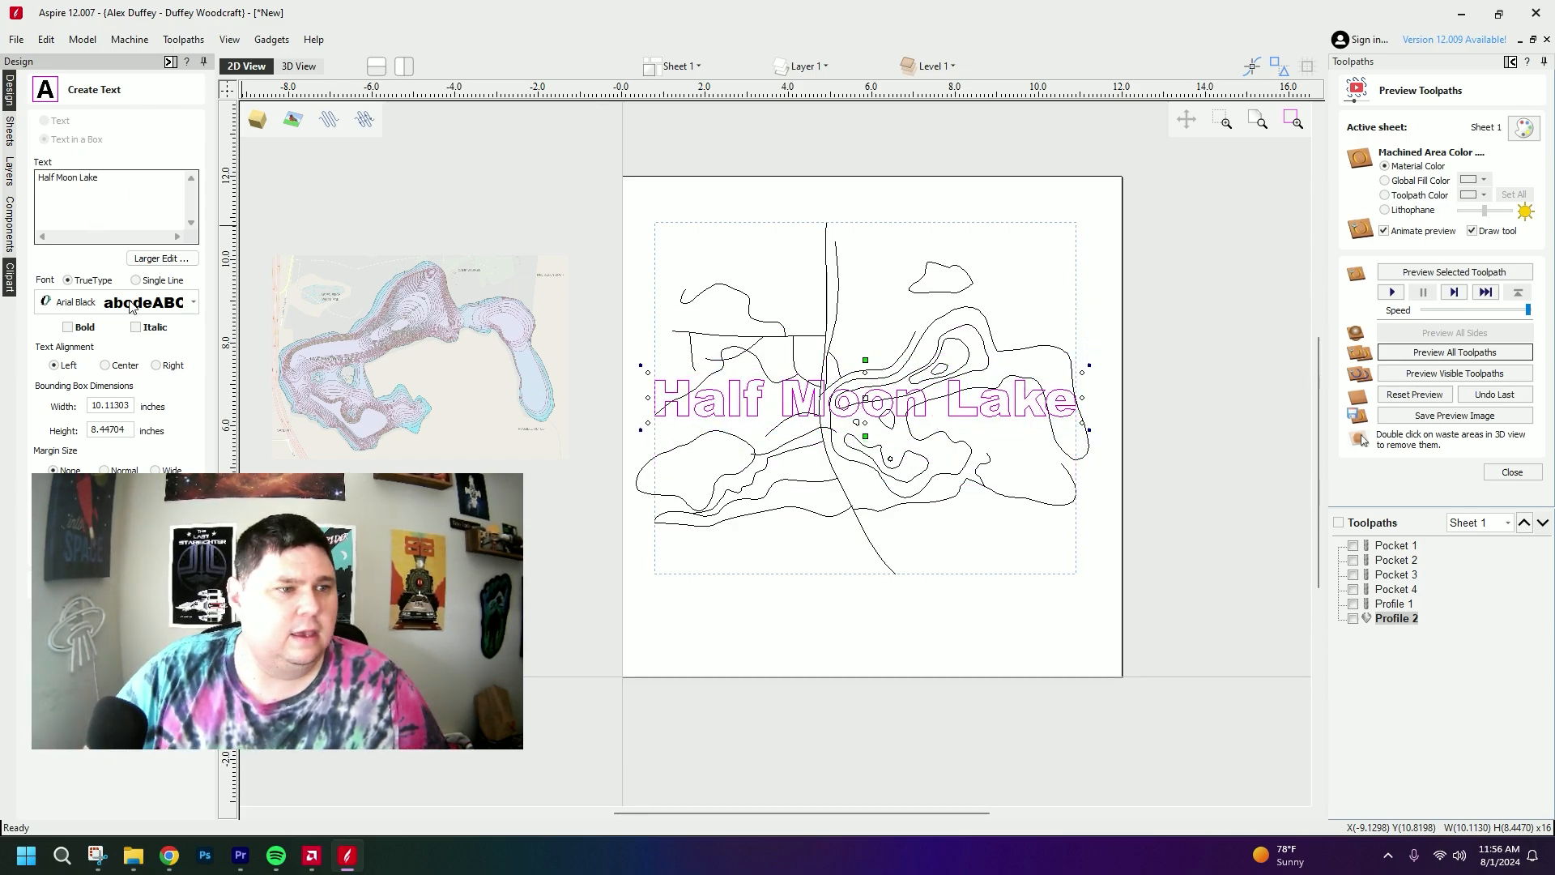
left_click(193, 302)
left_click(285, 344)
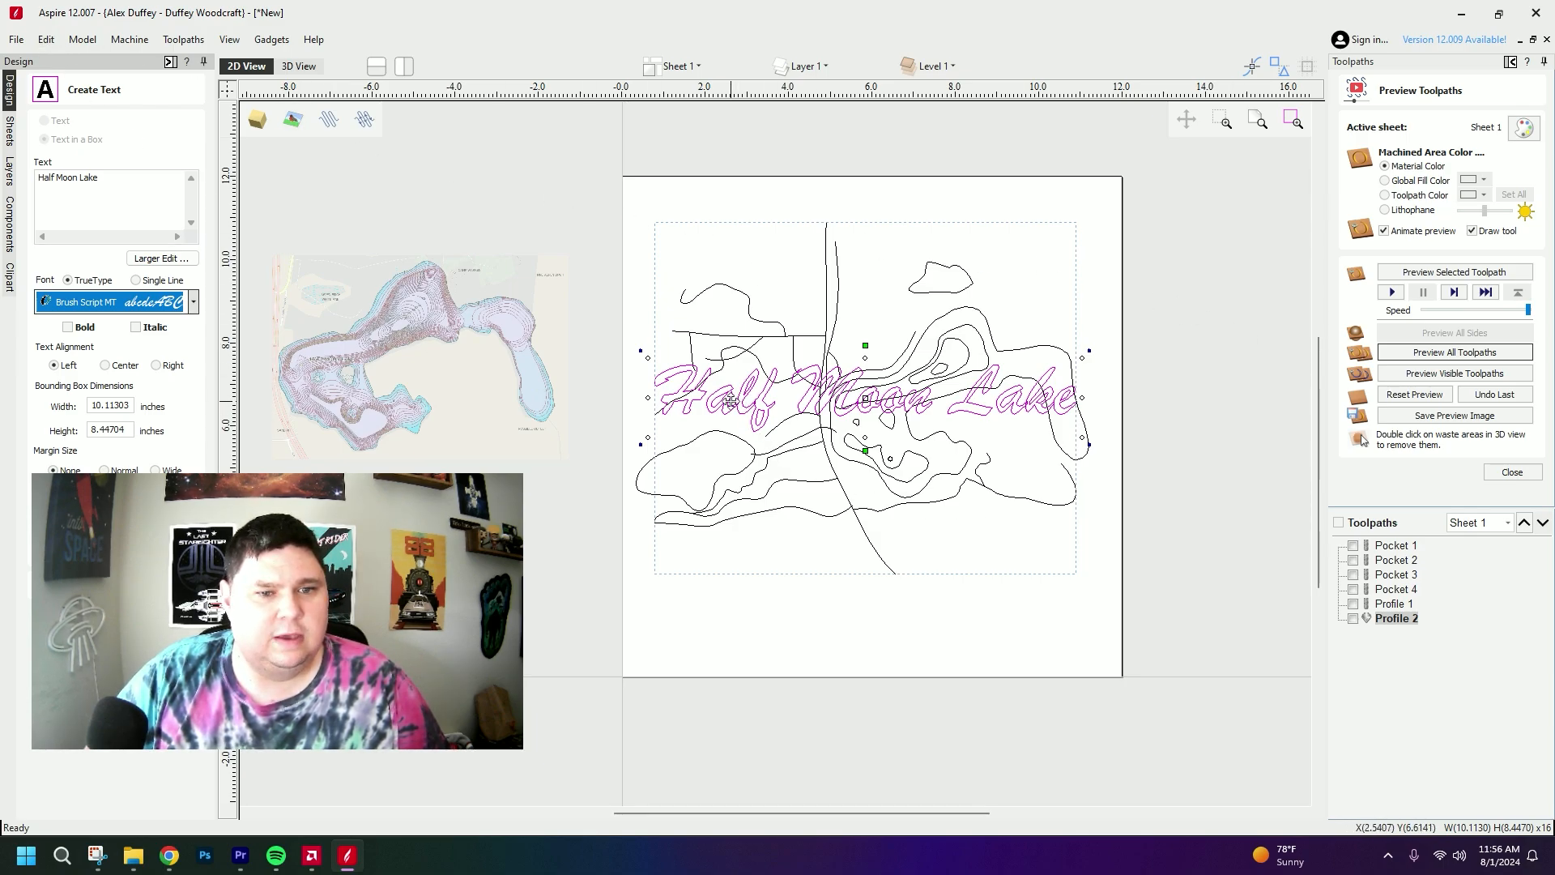
- Move the title above the map near the board's upper edge and scale it down to about 6.22 inches wide
left_click_drag(730, 401, 723, 225)
mouse_move(1085, 192)
left_mouse_down()
mouse_move(940, 222)
mouse_move(864, 215)
left_mouse_up()
left_click(940, 223)
left_click(888, 250)
scroll(896, 277, "up", 2)
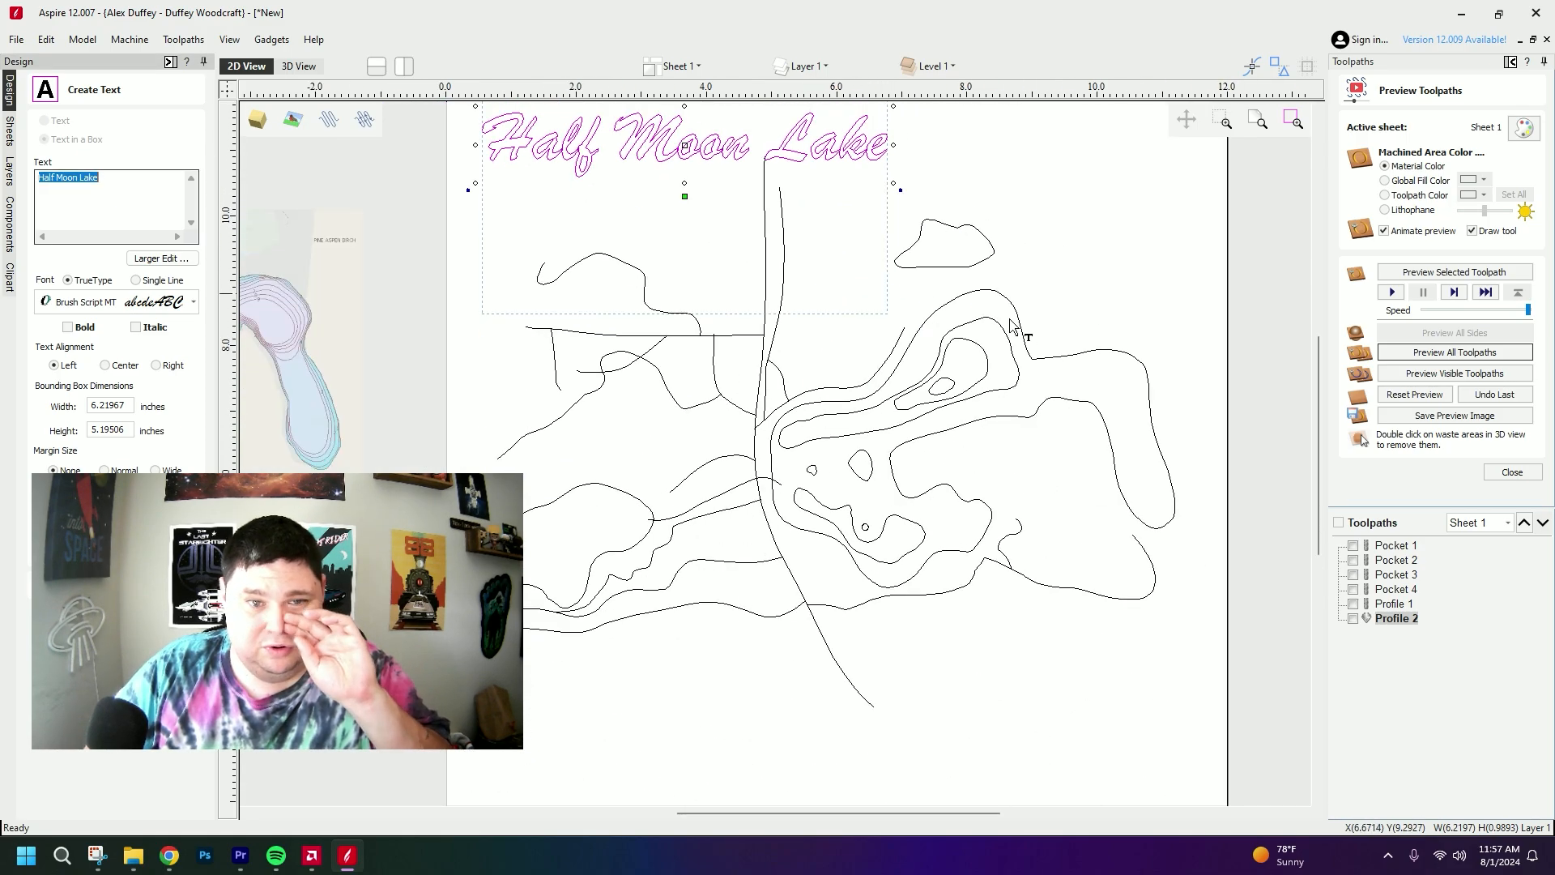
- Check the roads north of Half Moon Lake against the fishermap.org depth map in the browser, and return to the Aspire drawing
scroll(764, 226, "up", 2)
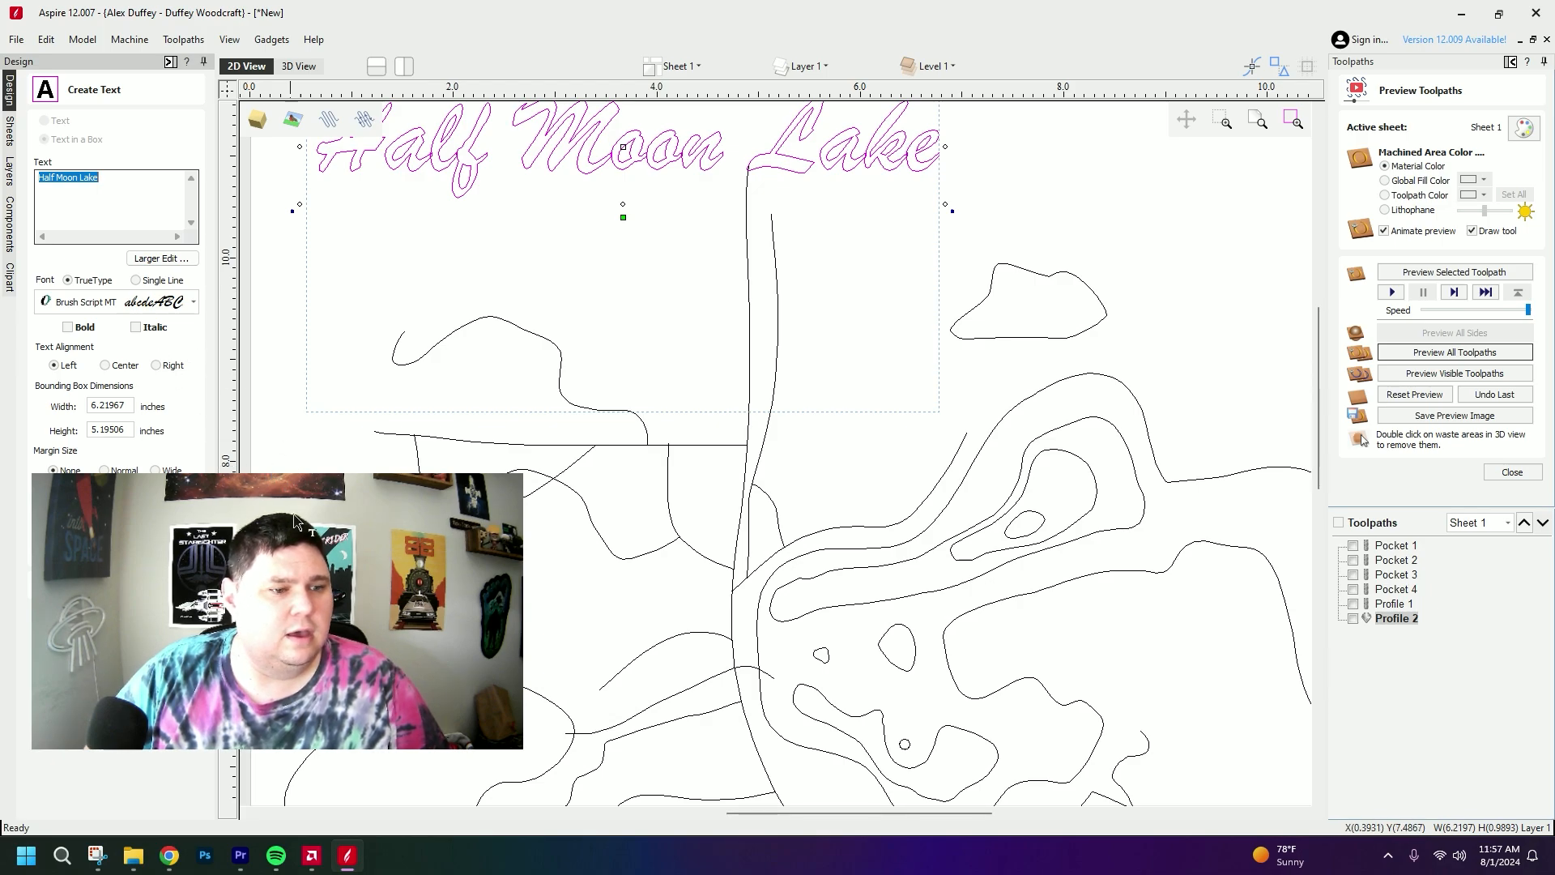
left_click_drag(541, 13, 995, 94)
left_click(630, 689)
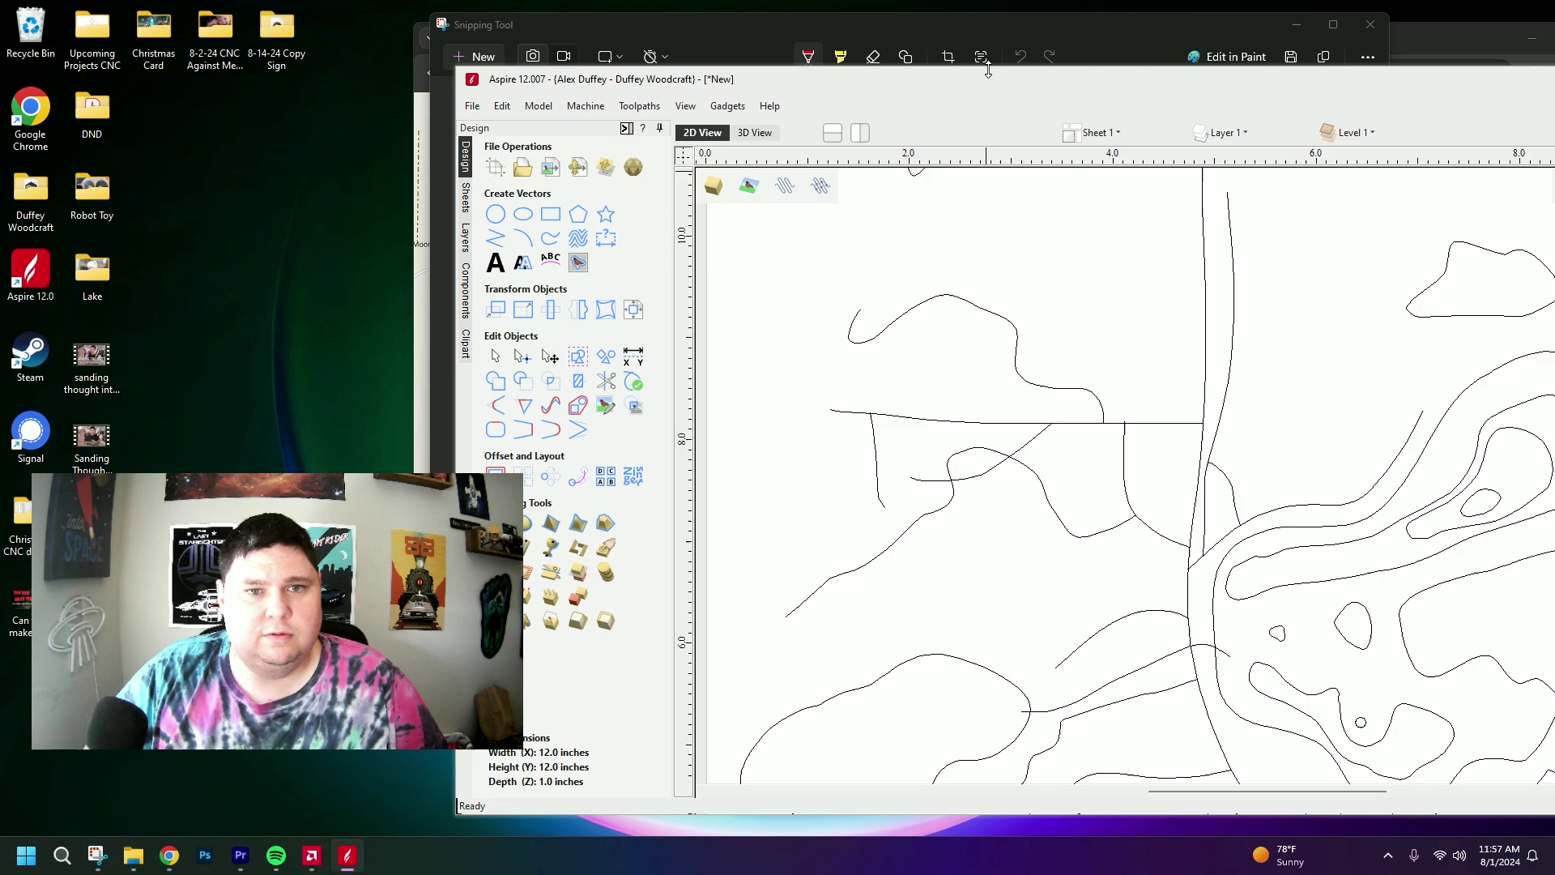
left_click_drag(1500, 34, 1238, 65)
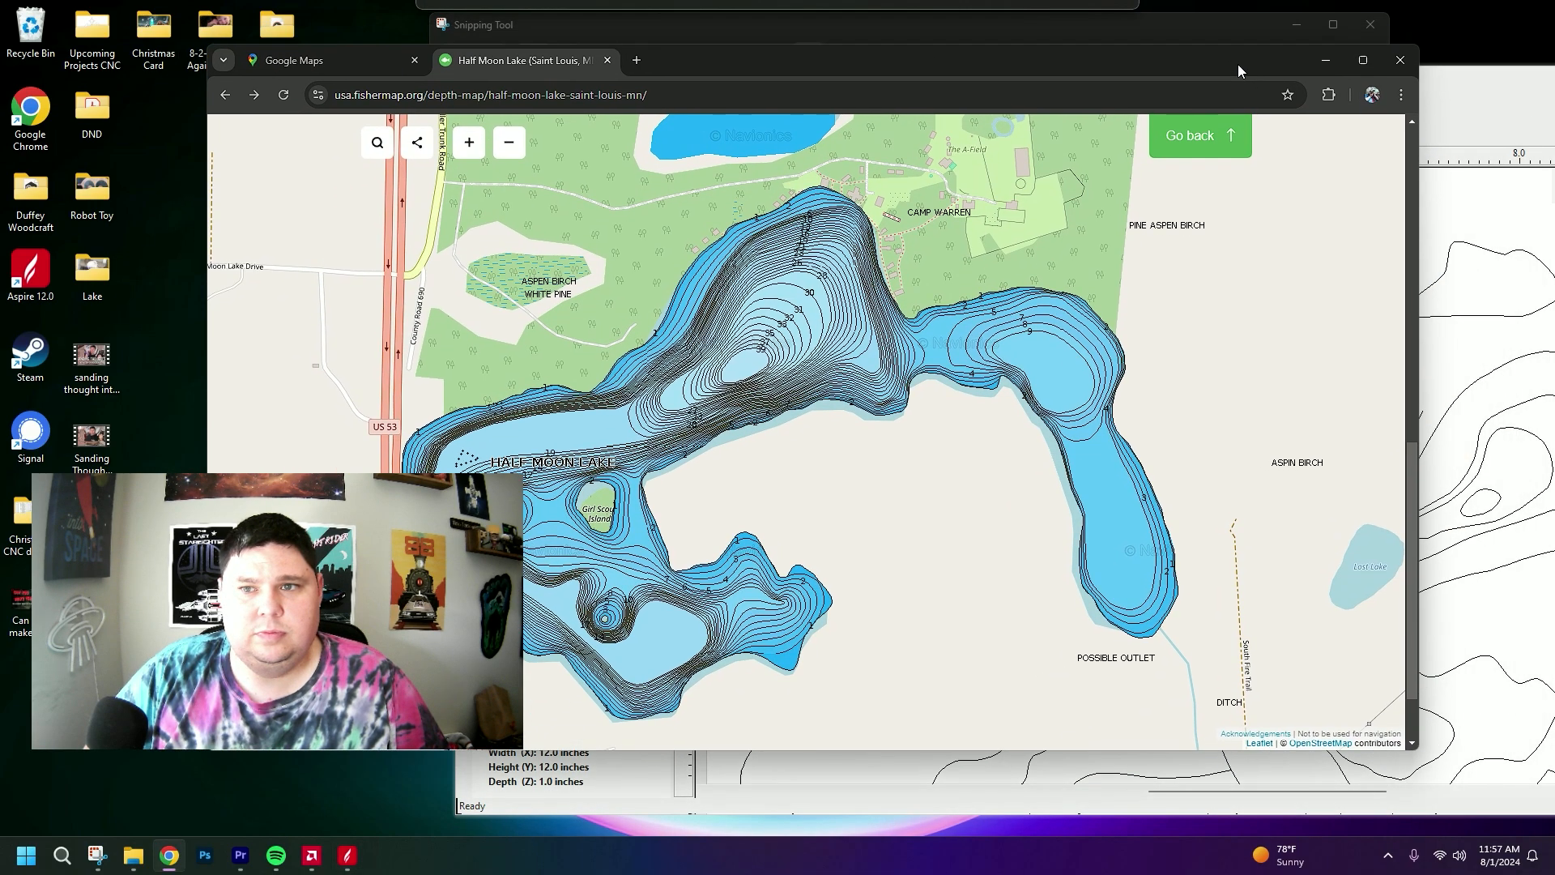
left_click_drag(1456, 87, 1167, 73)
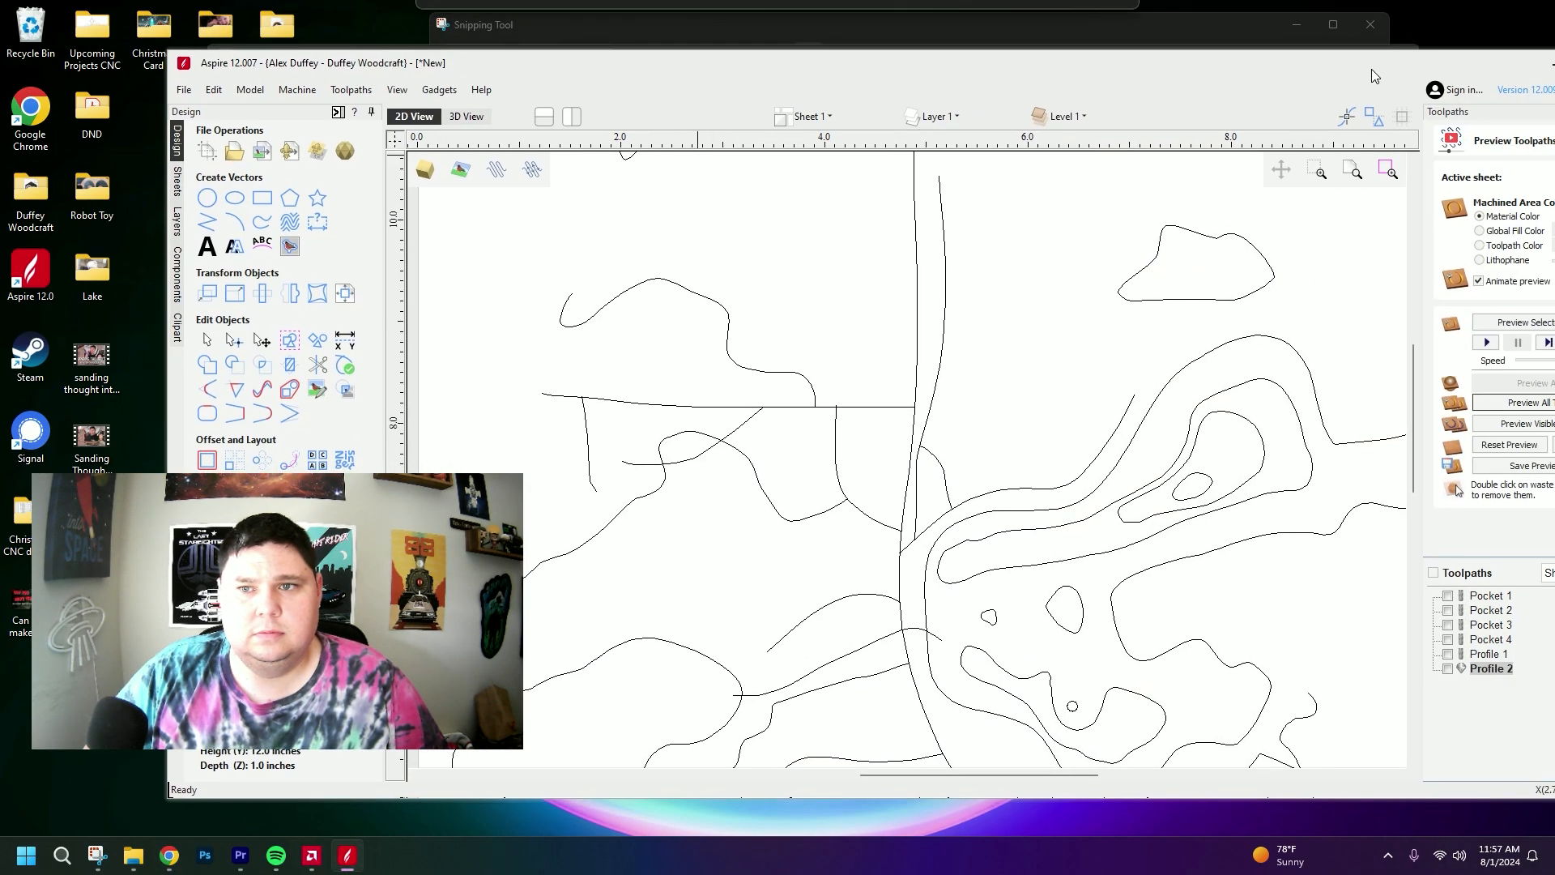
double_click(1460, 63)
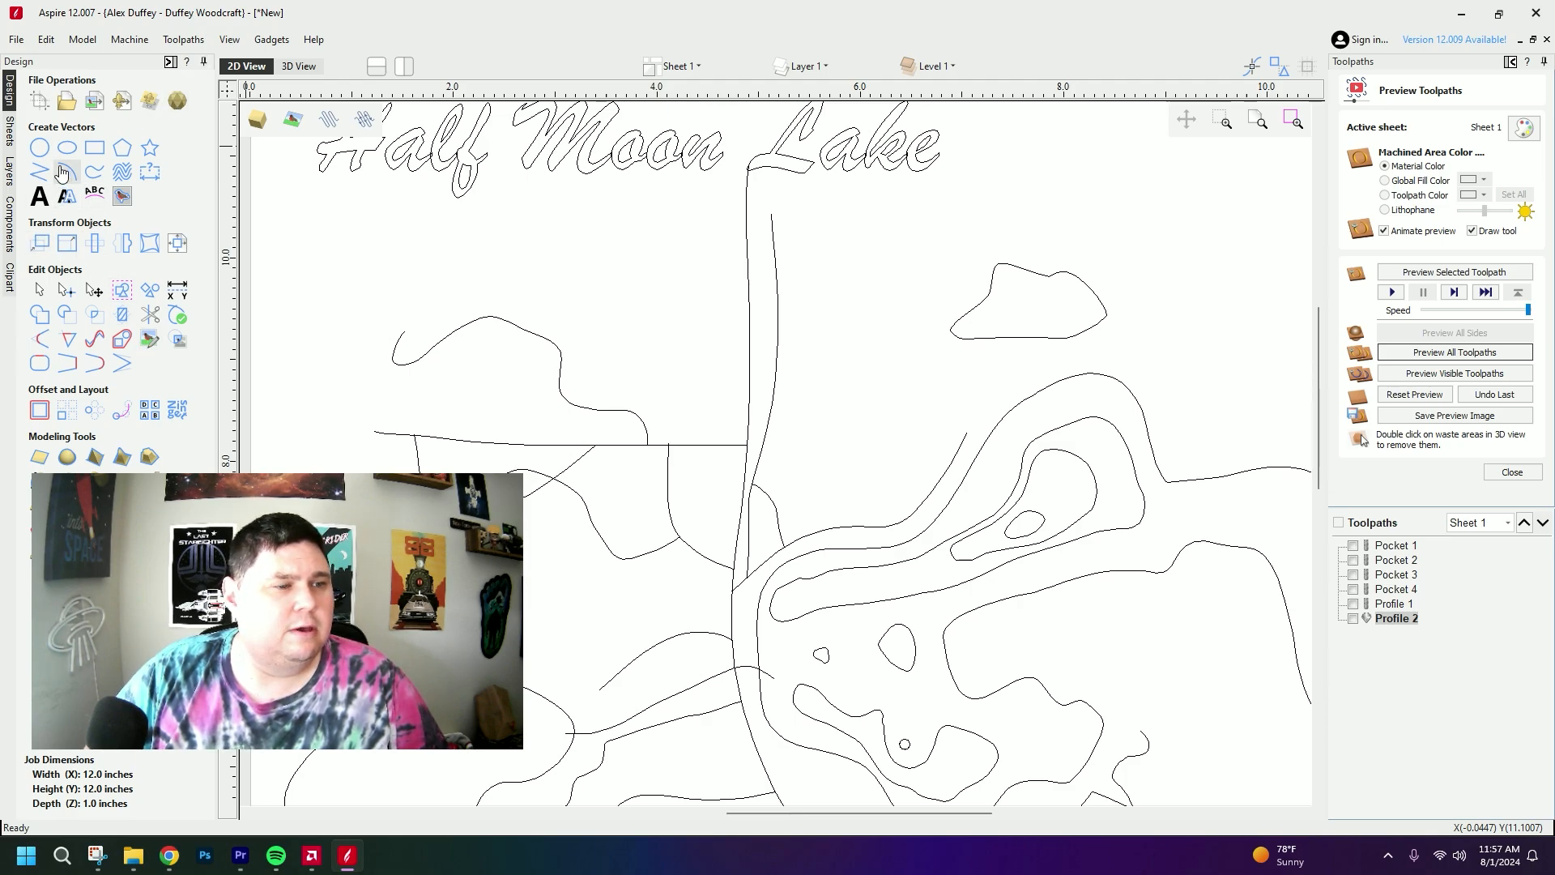
- Draw a horizontal line about 0.65 inches long across the two parallel highway lines just below the title
left_click(62, 173)
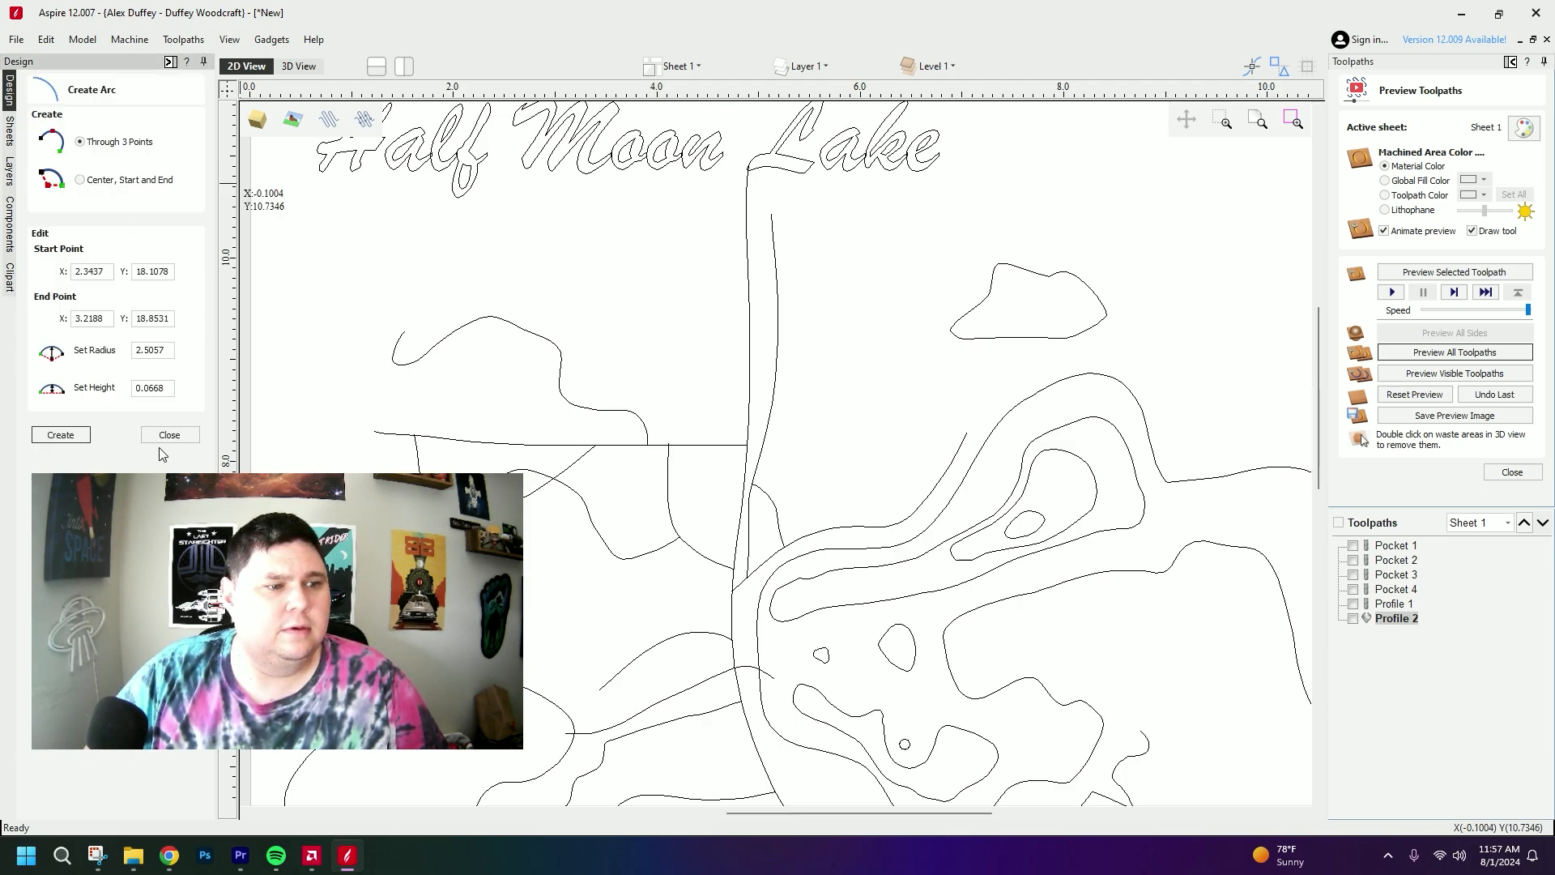
left_click(170, 435)
left_click(45, 172)
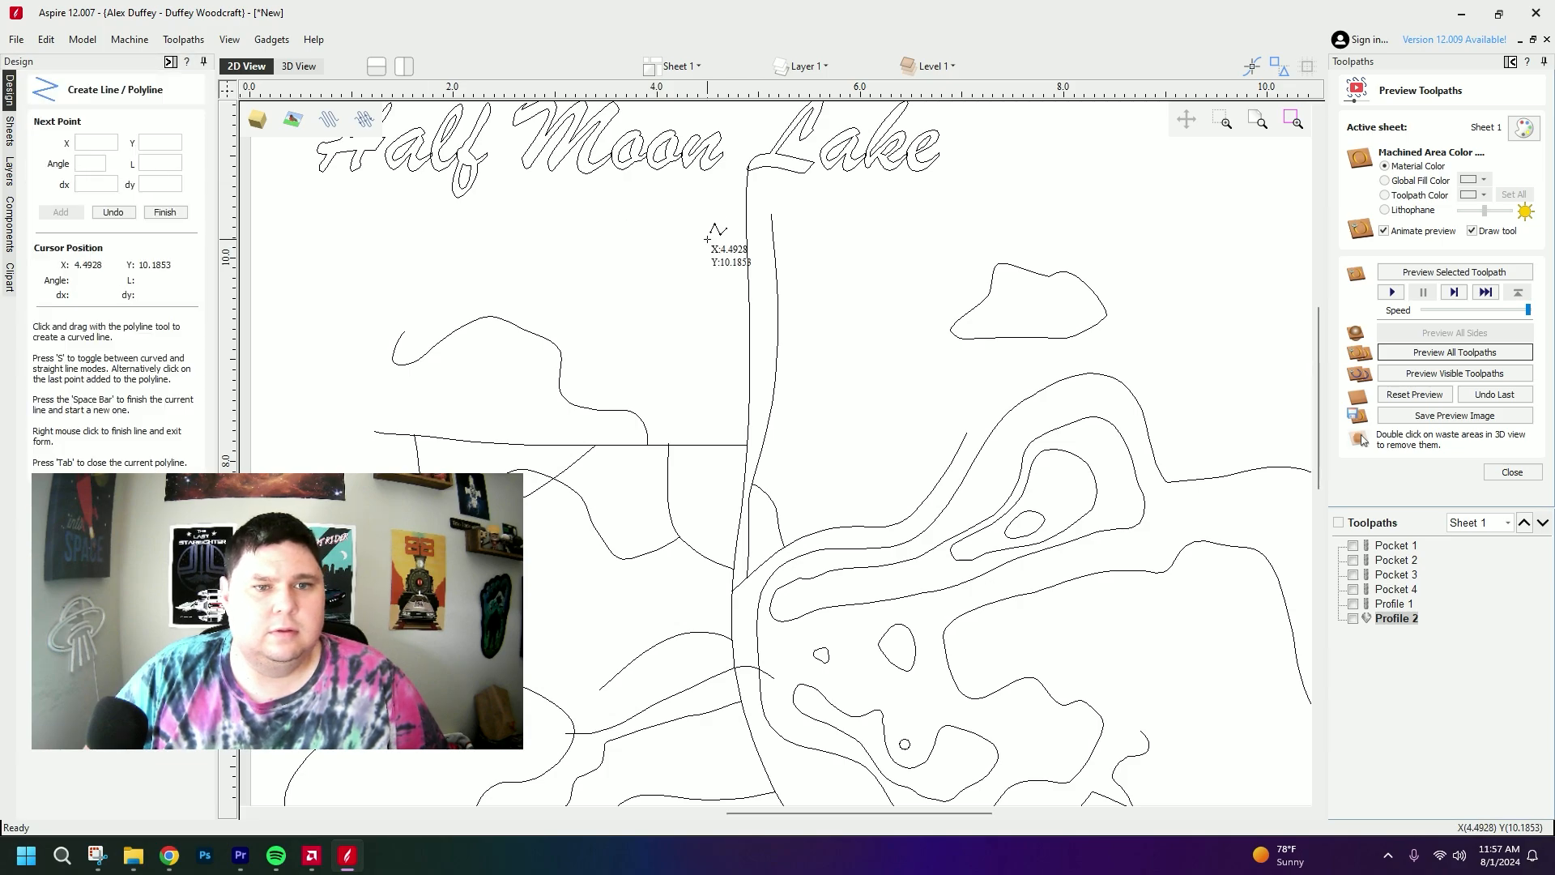
left_click(726, 217)
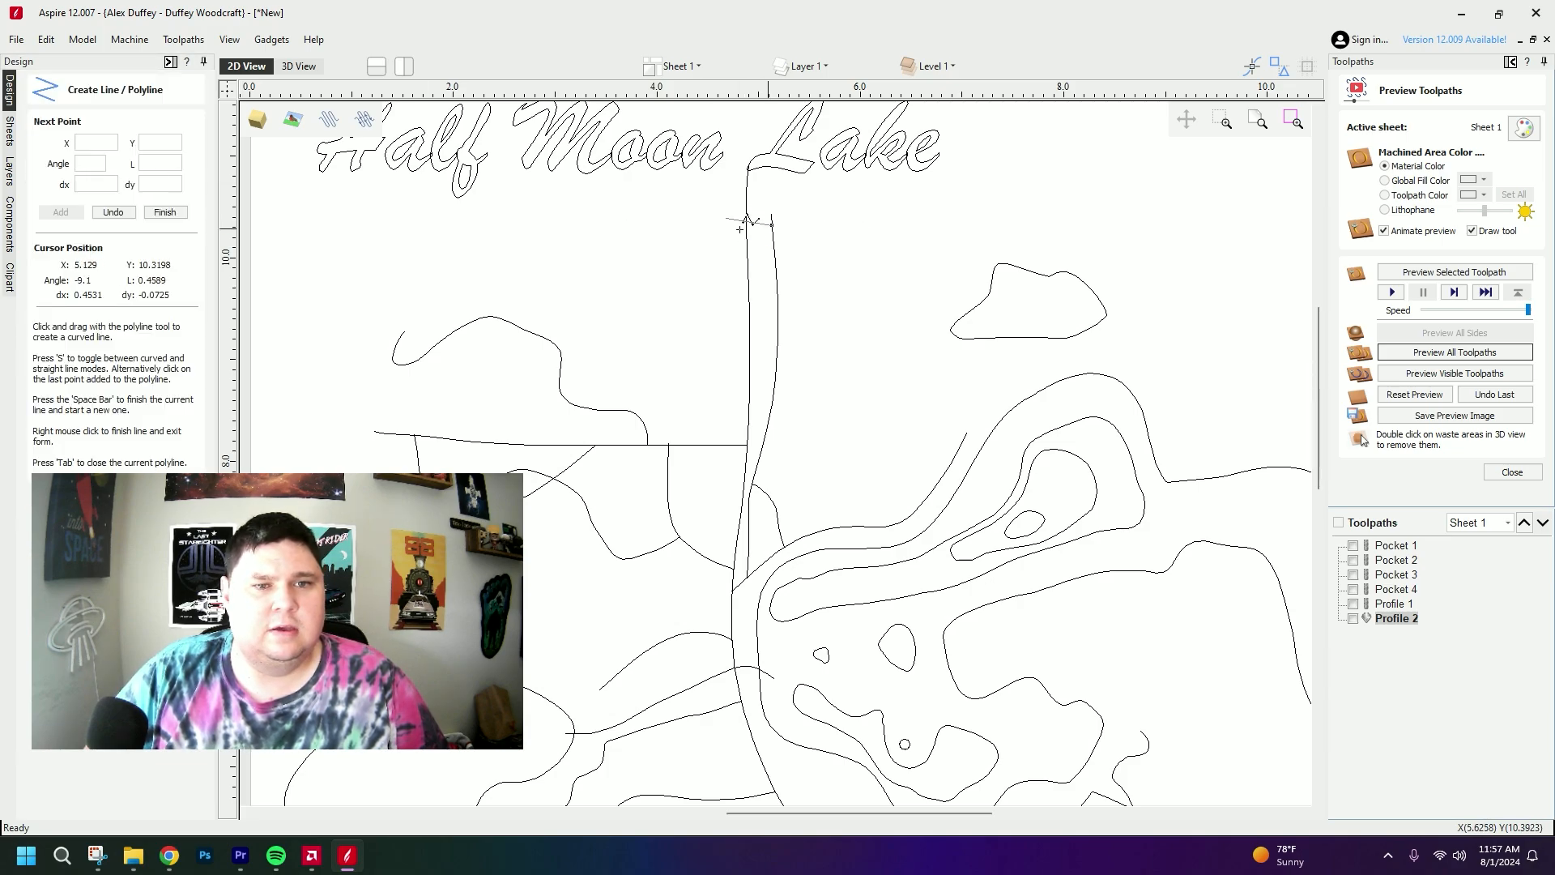
left_click(794, 217)
right_click(849, 259)
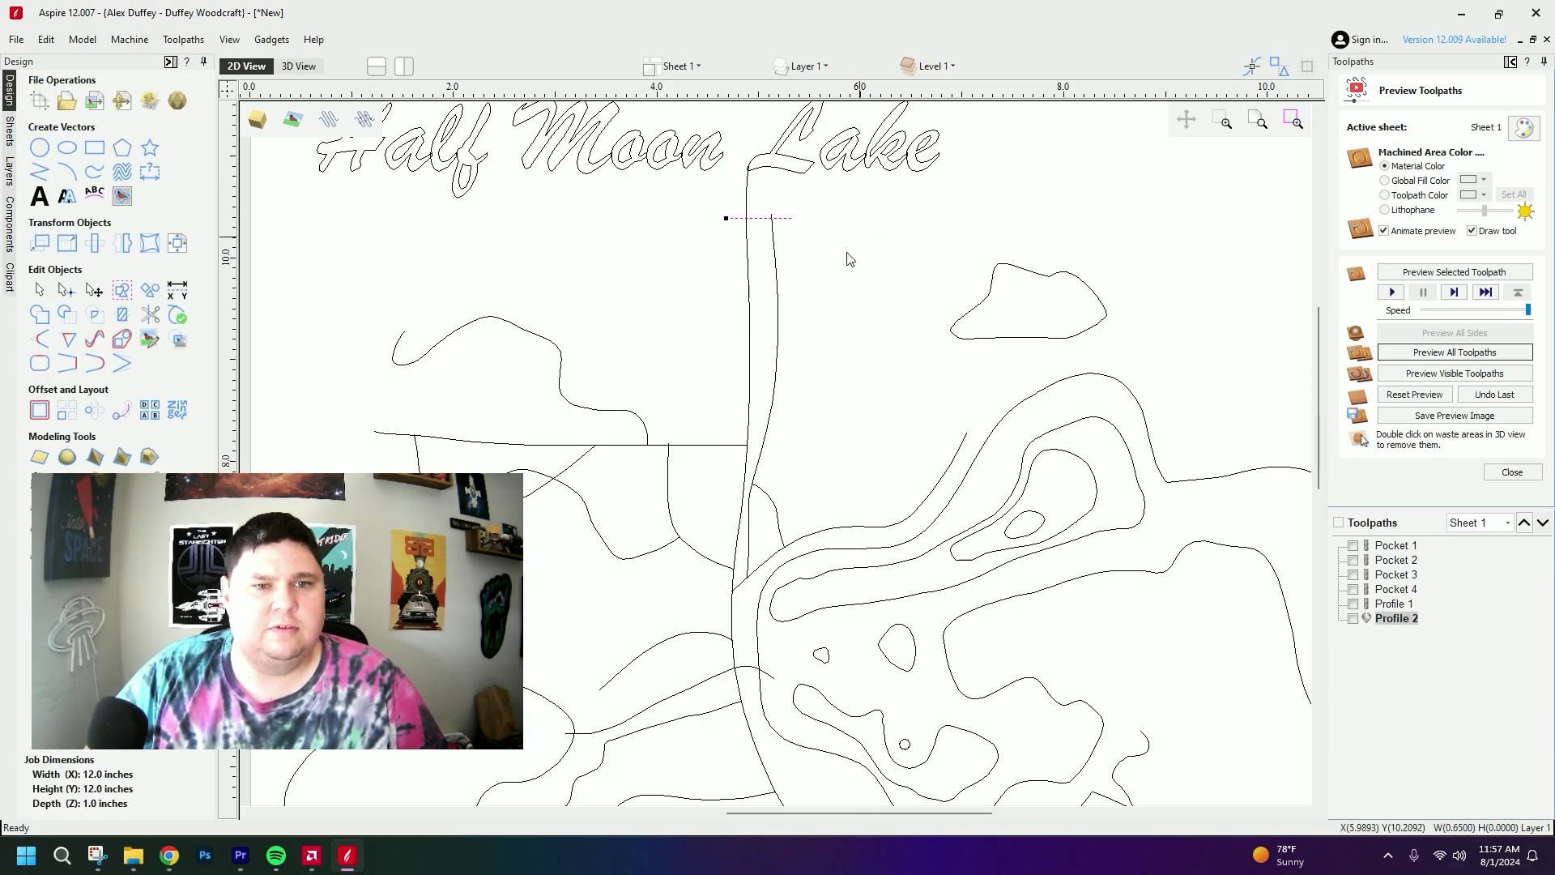
- Trim off the highway ends above the cutting line and remove the leftover pieces of that line
left_click(149, 315)
scroll(733, 191, "up", 4)
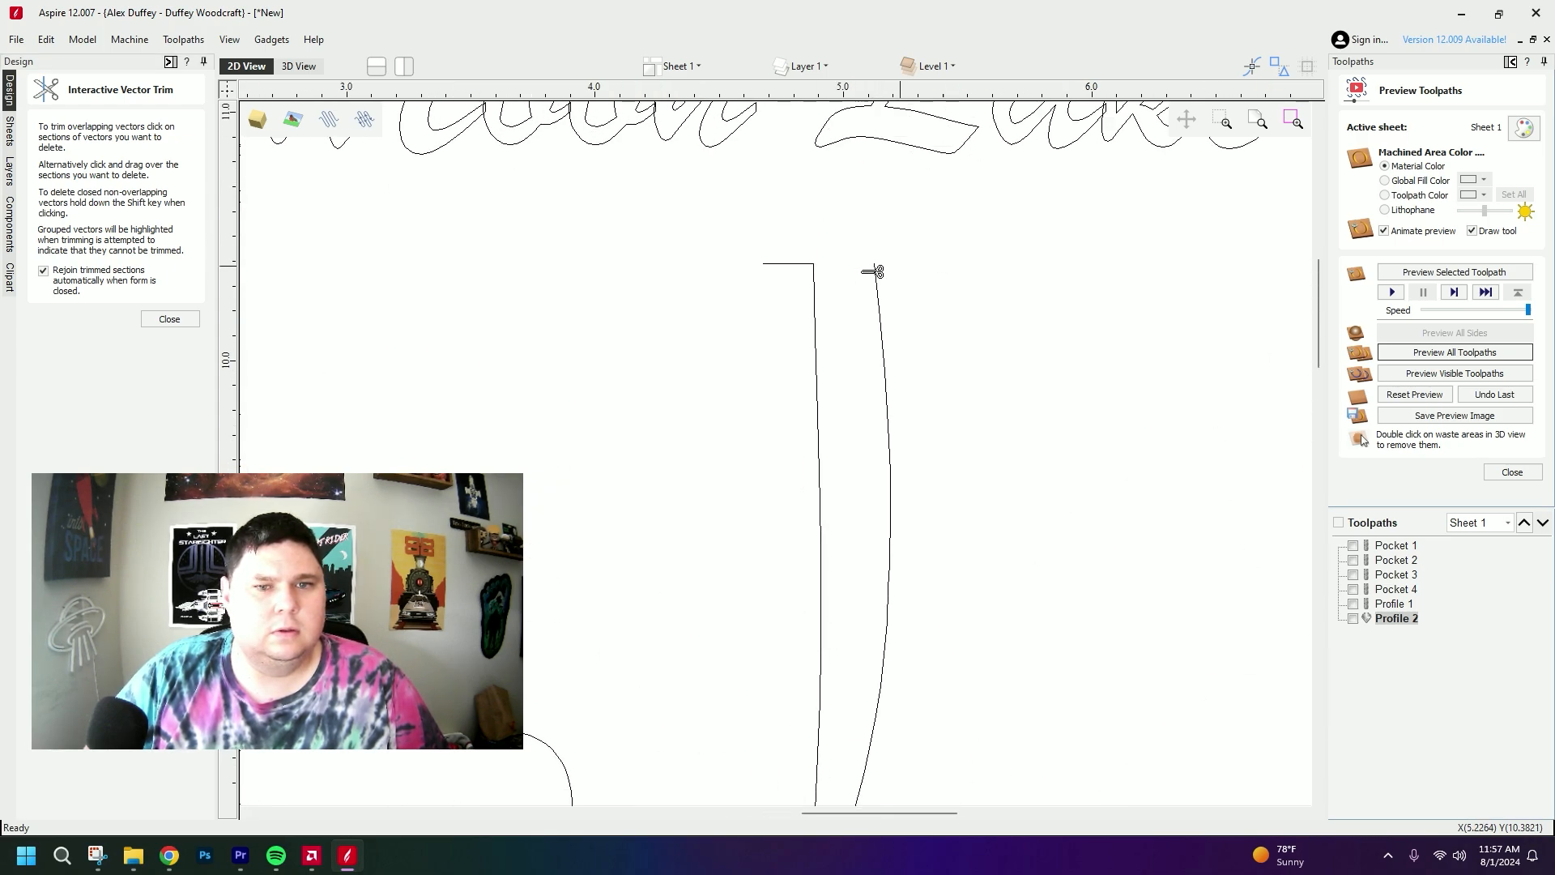
scroll(994, 352, "down", 5)
scroll(1063, 301, "up", 1)
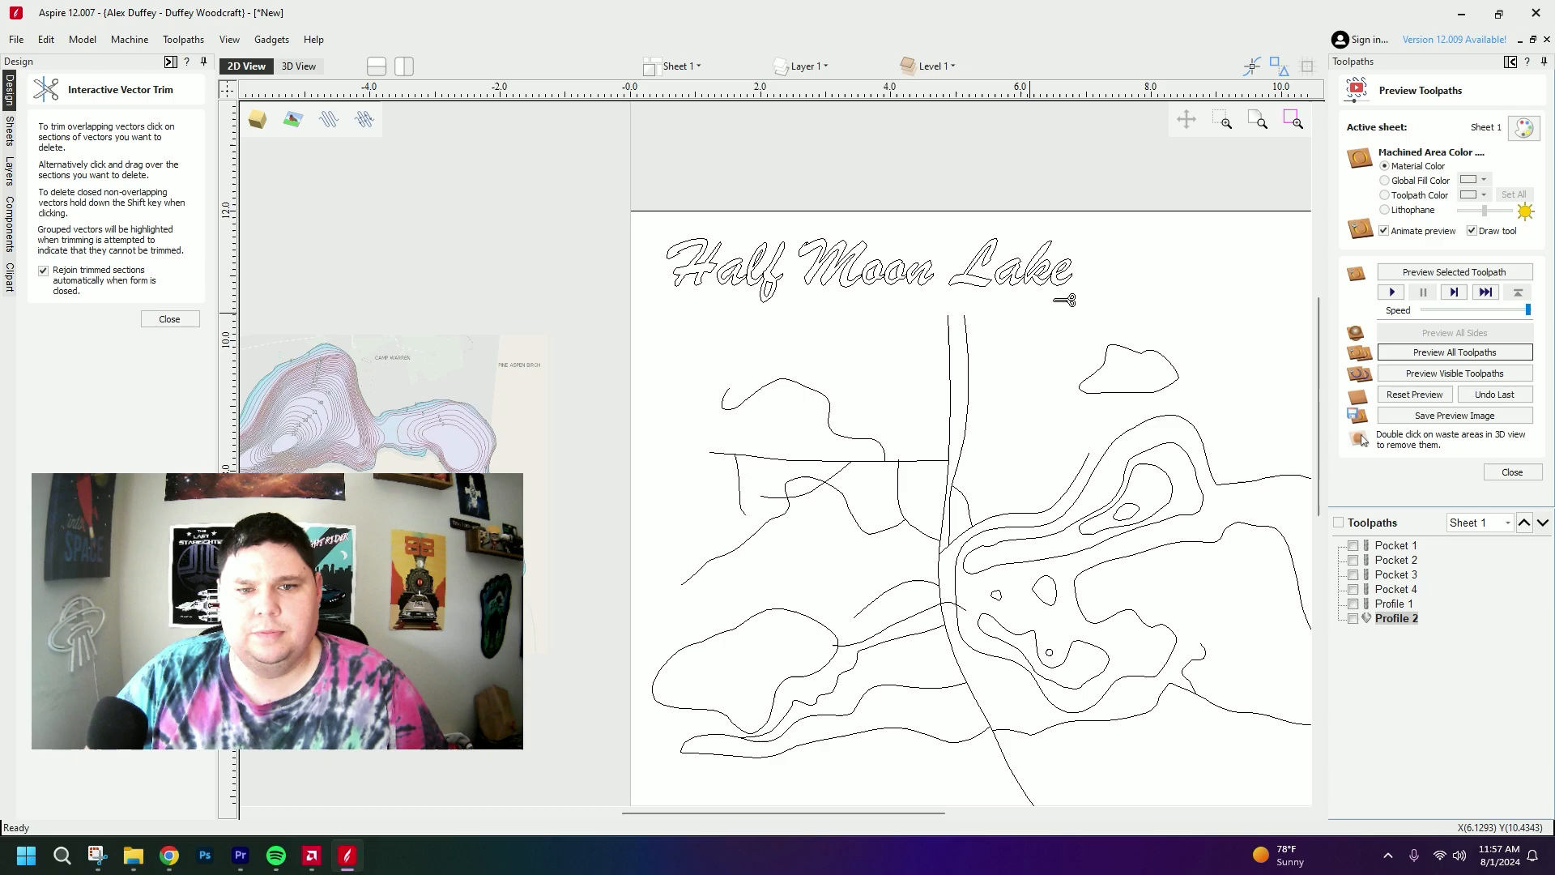
left_click(169, 318)
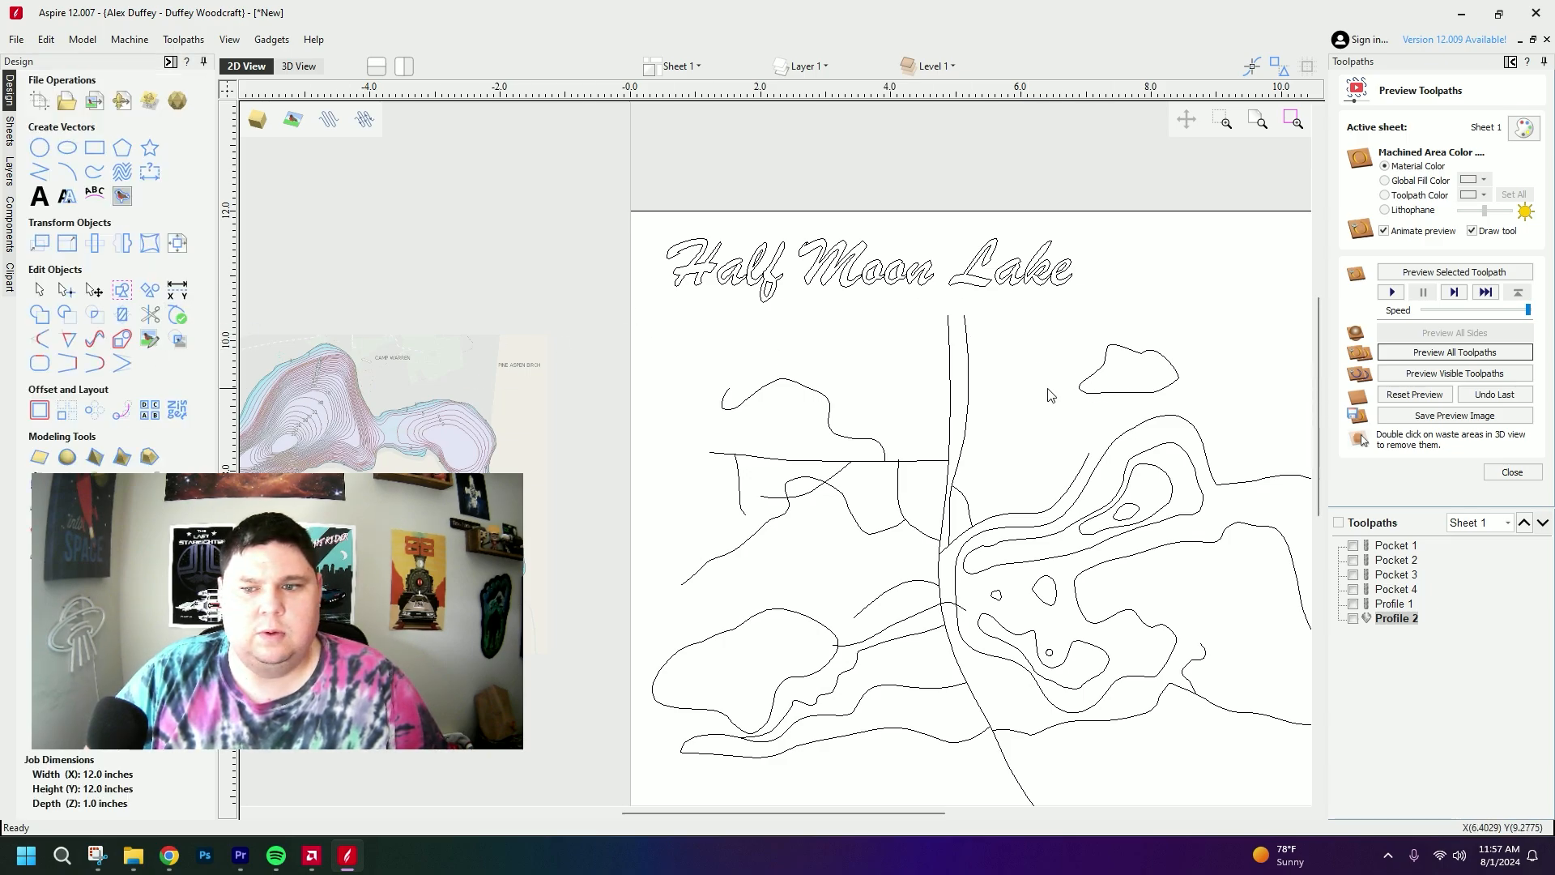
scroll(1050, 395, "down", 1)
scroll(920, 278, "up", 1)
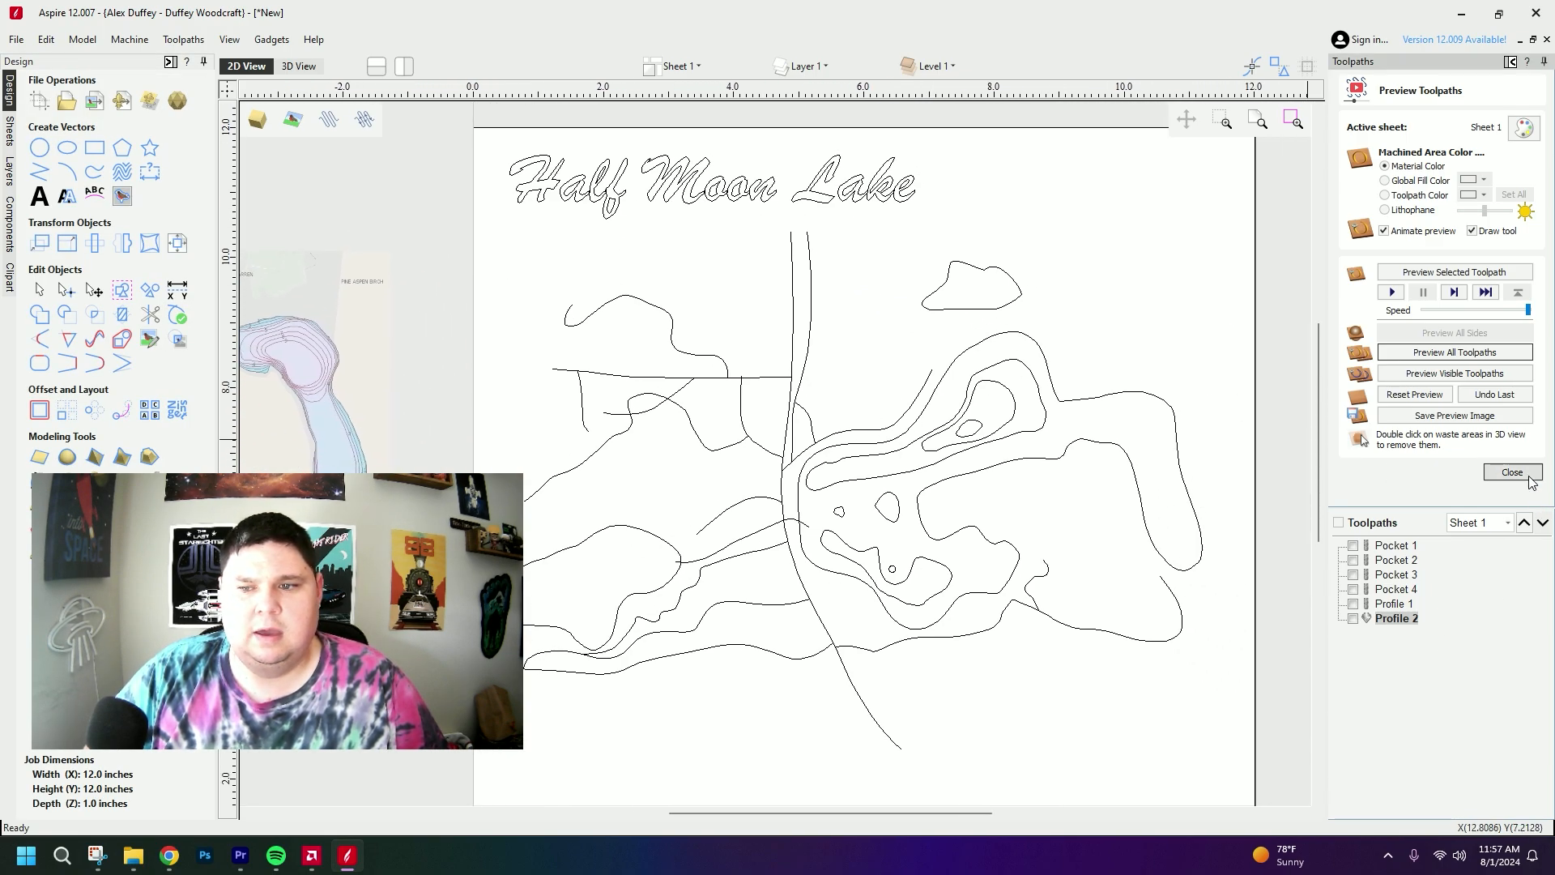
- Create a V-Carve toolpath for the "Half Moon Lake" title with start depth 0.0 and the 3/8" GrooVee 60° VBit
left_click(1513, 472)
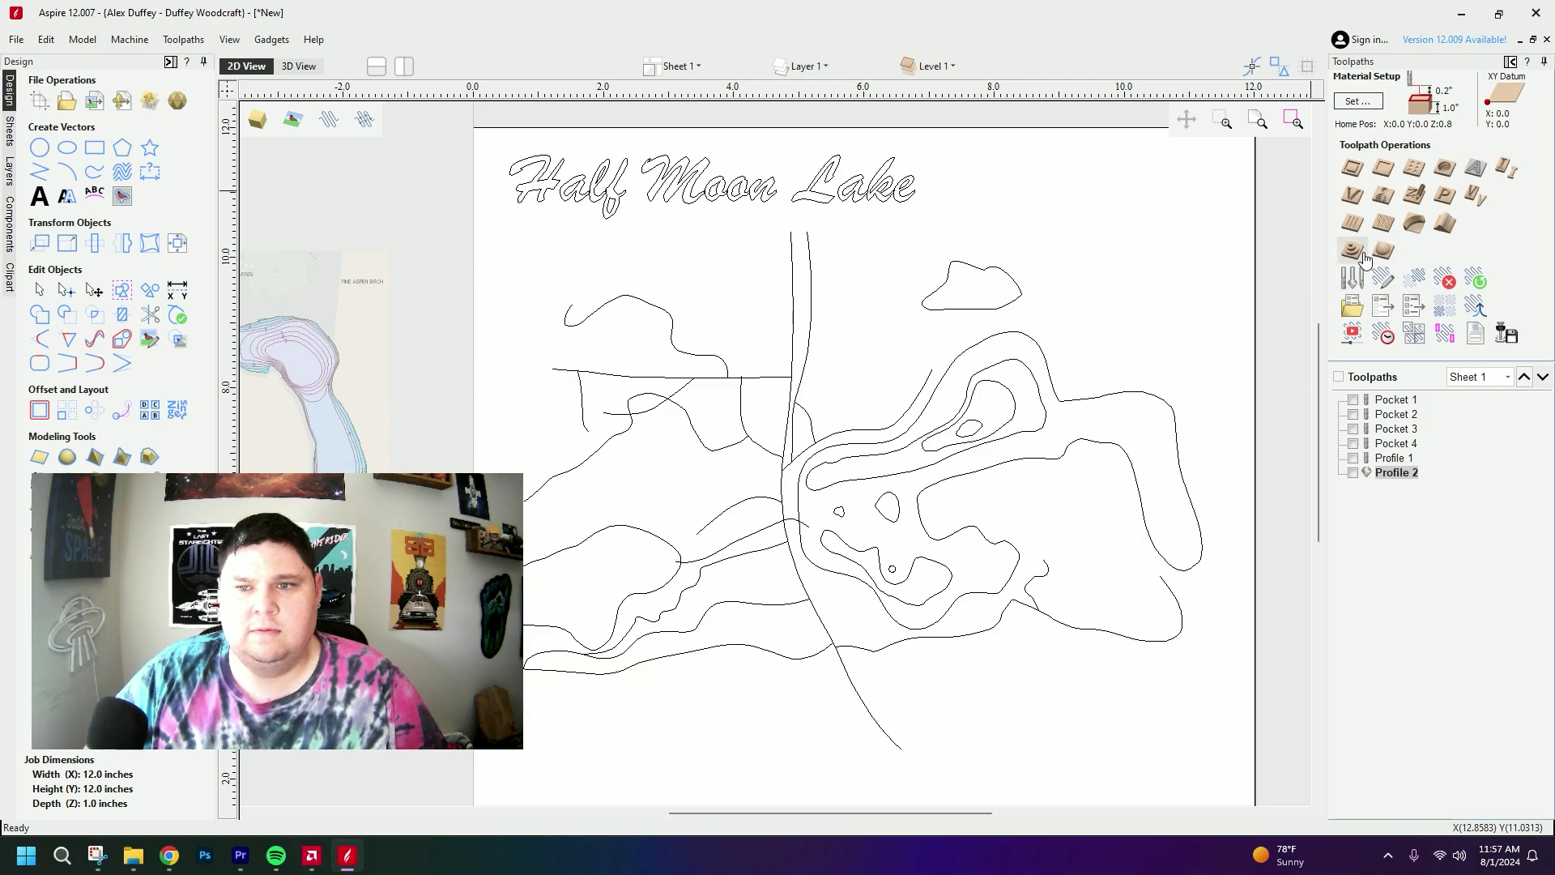
left_click(1352, 195)
left_click(713, 203)
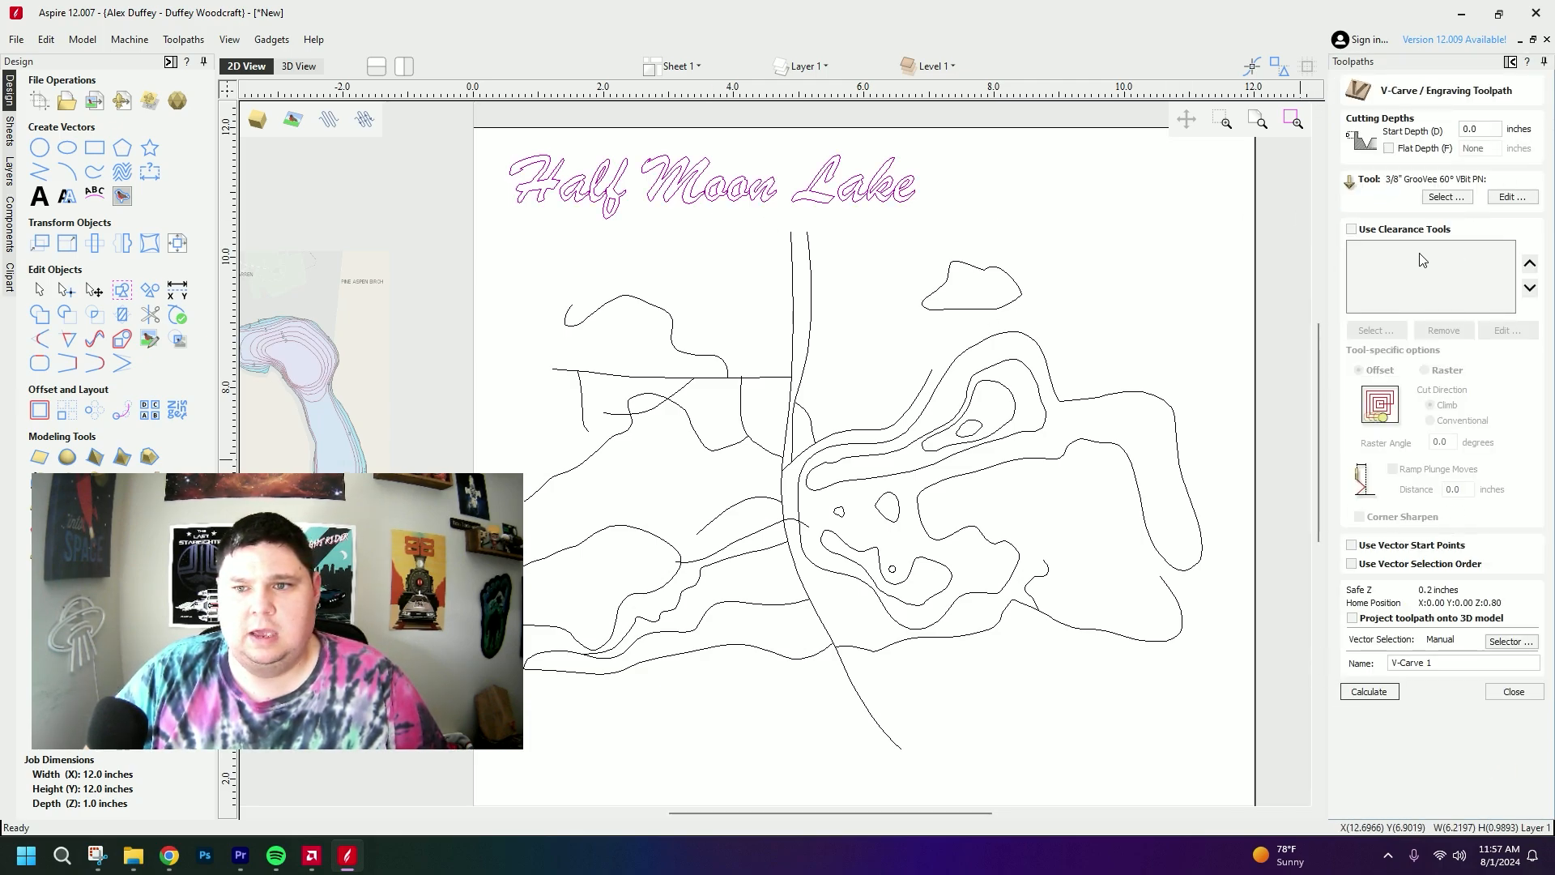
left_click(1369, 691)
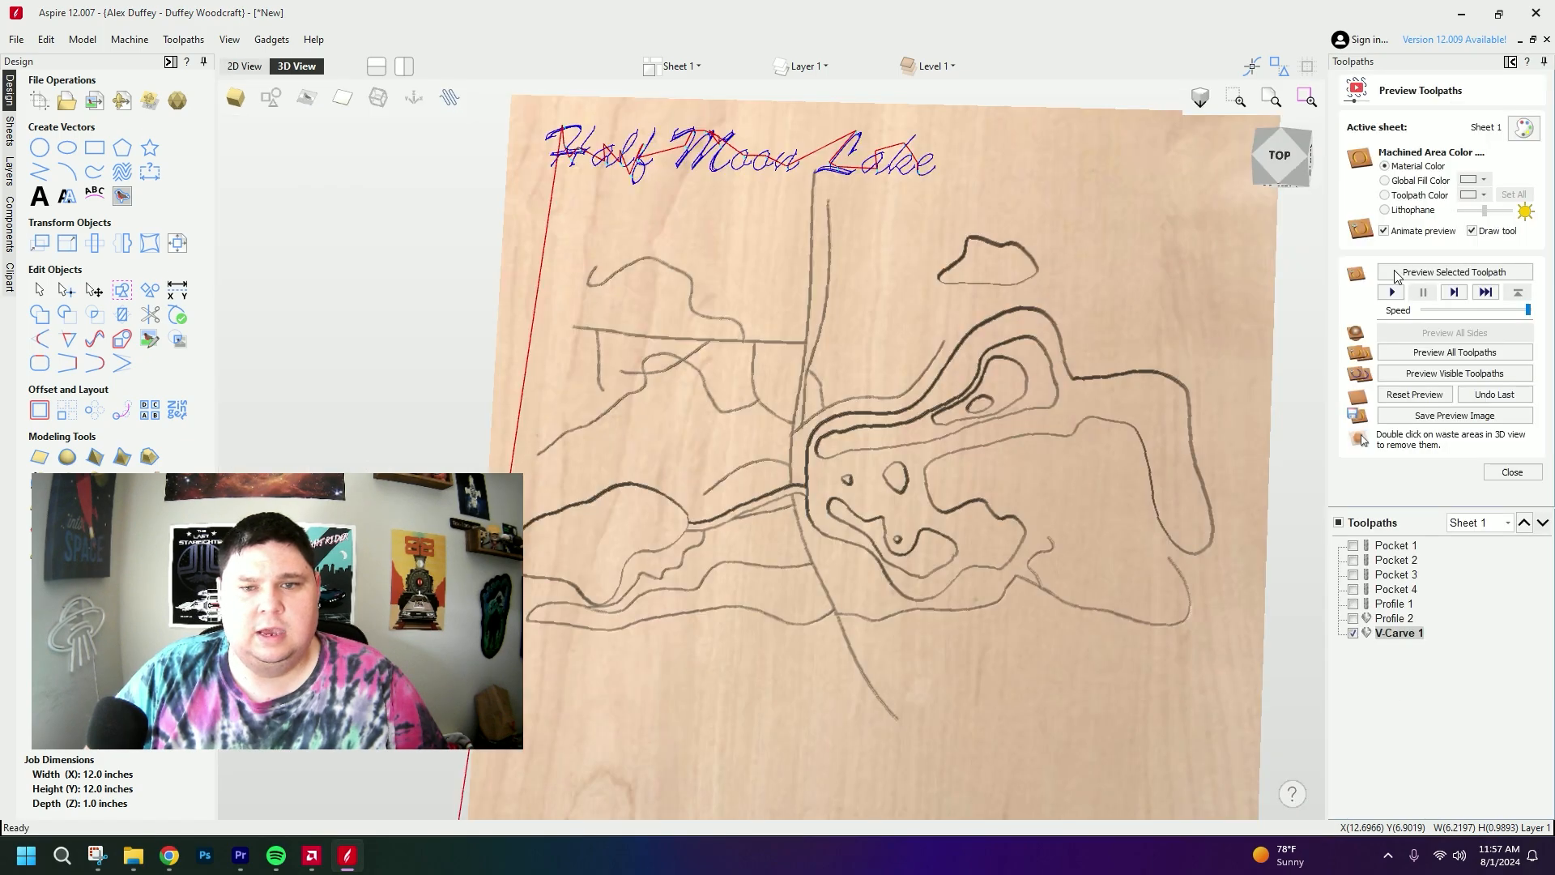
- Simulate all toolpaths on a reset preview and inspect the carved title together with the trimmed highway
left_click(1415, 395)
left_click(1464, 353)
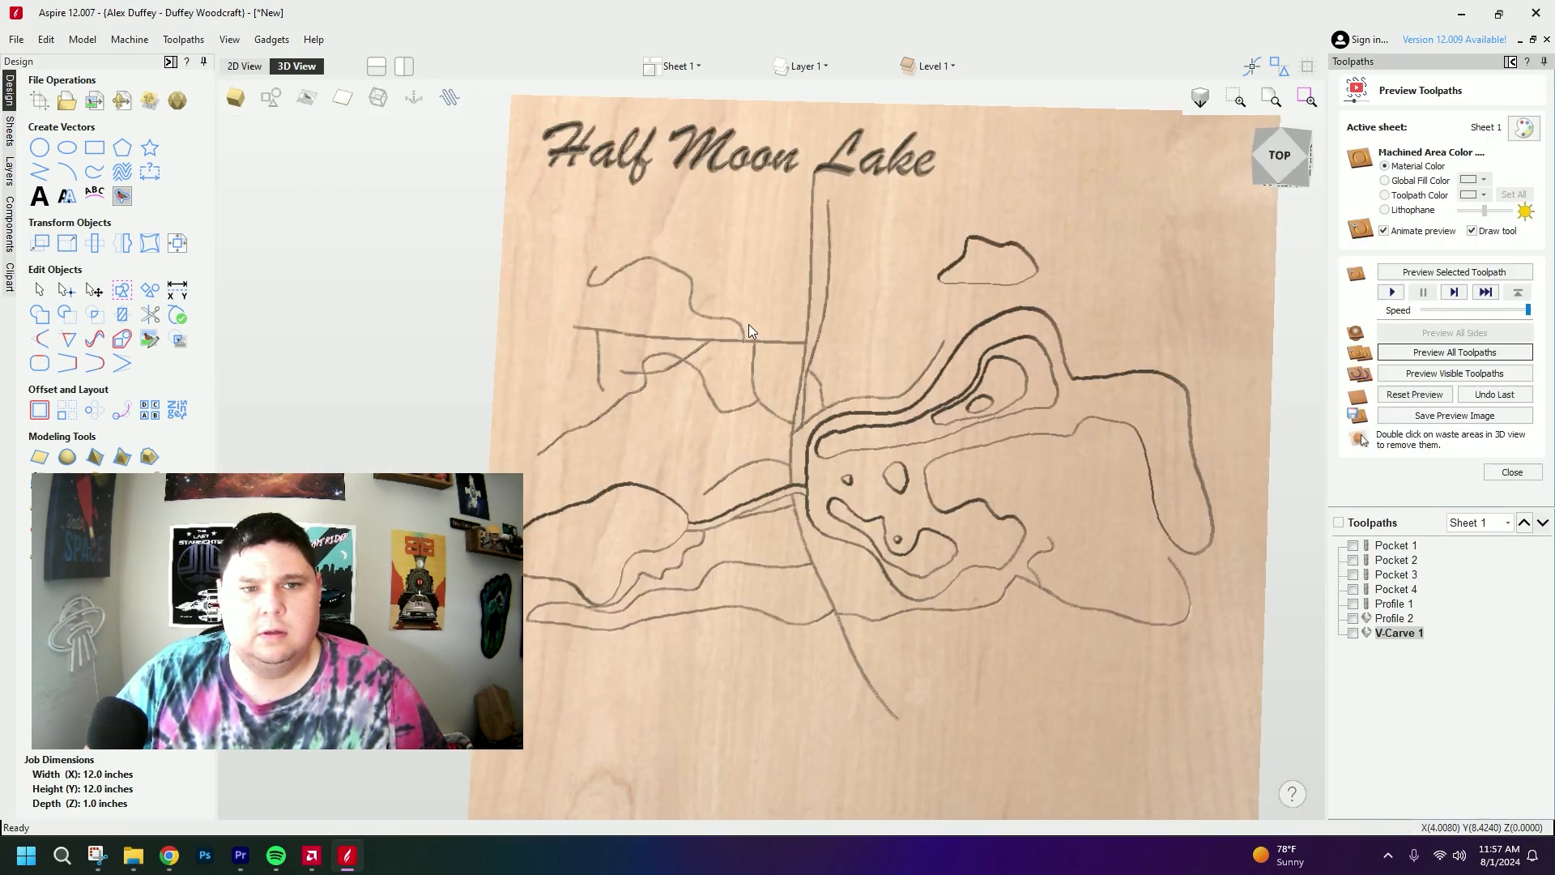
scroll(778, 167, "down", 1)
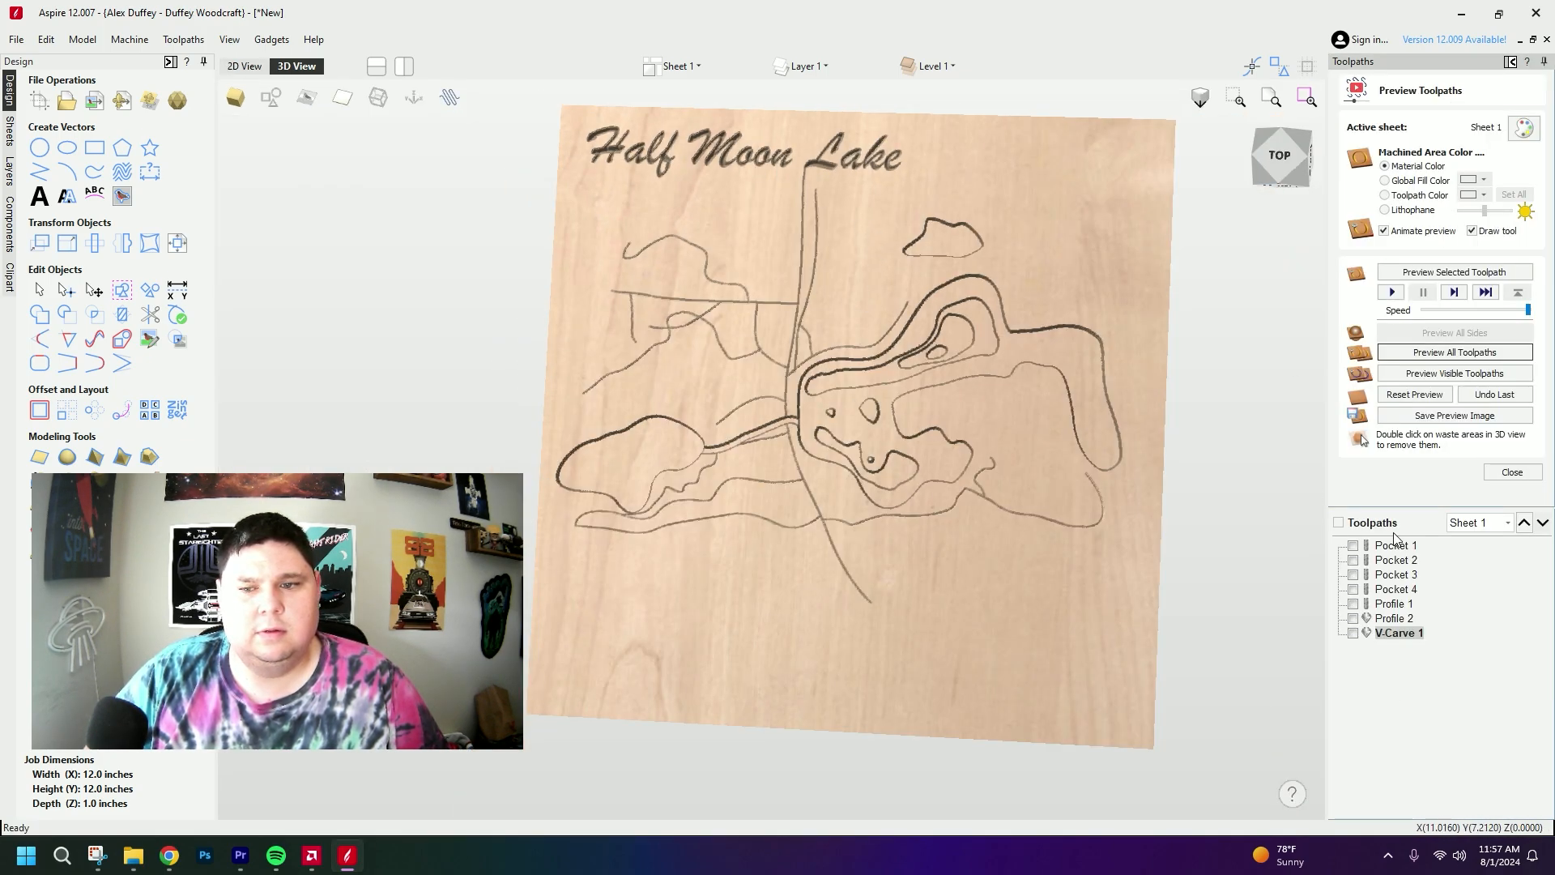
left_click(1415, 395)
left_click(1442, 354)
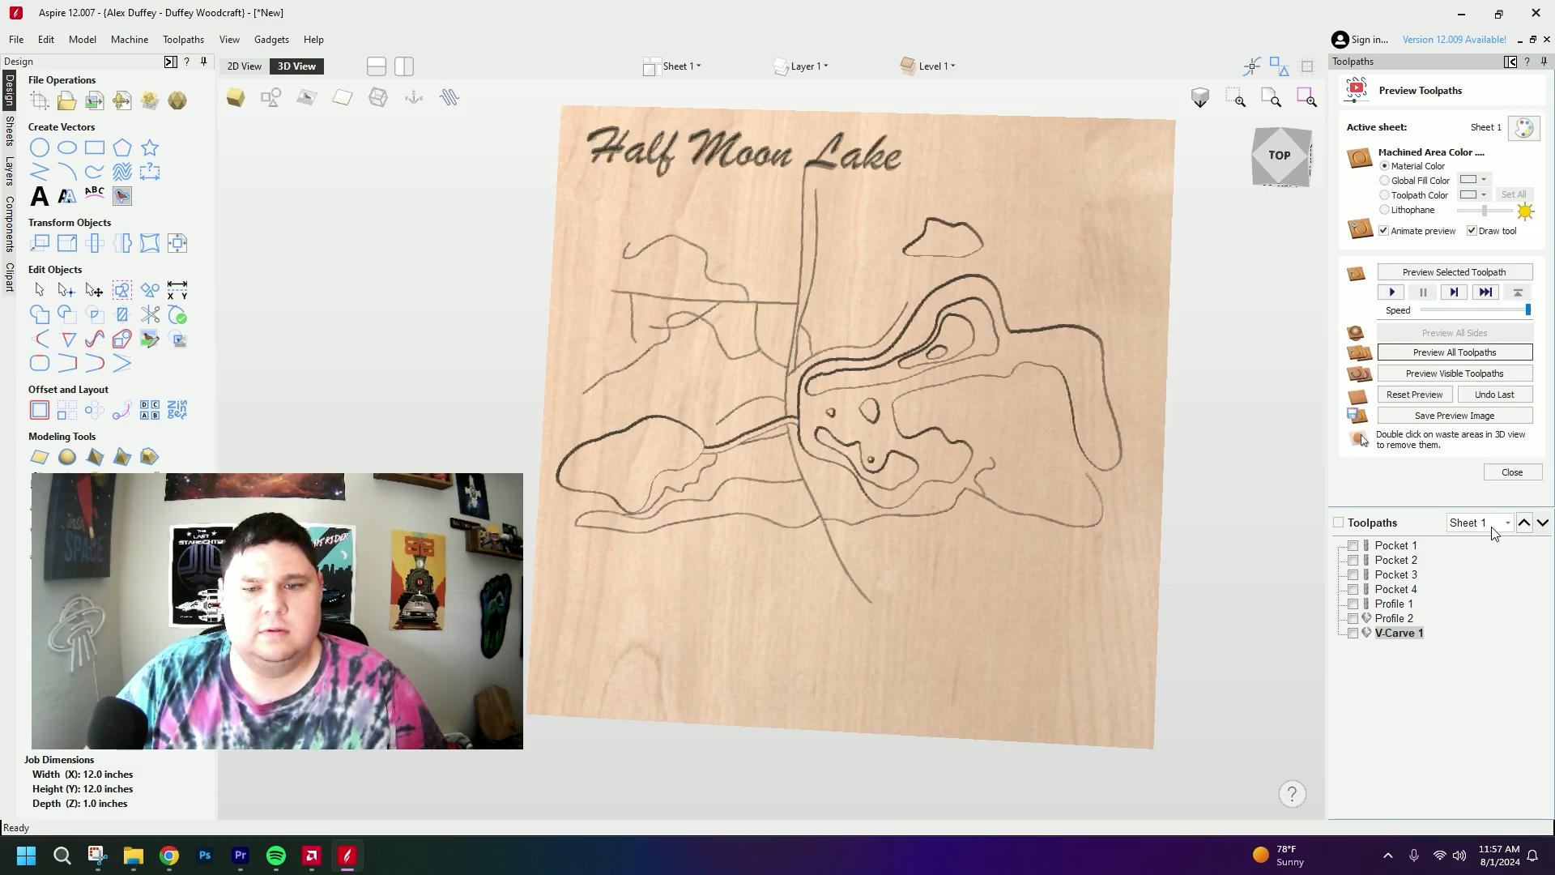
left_click(1512, 473)
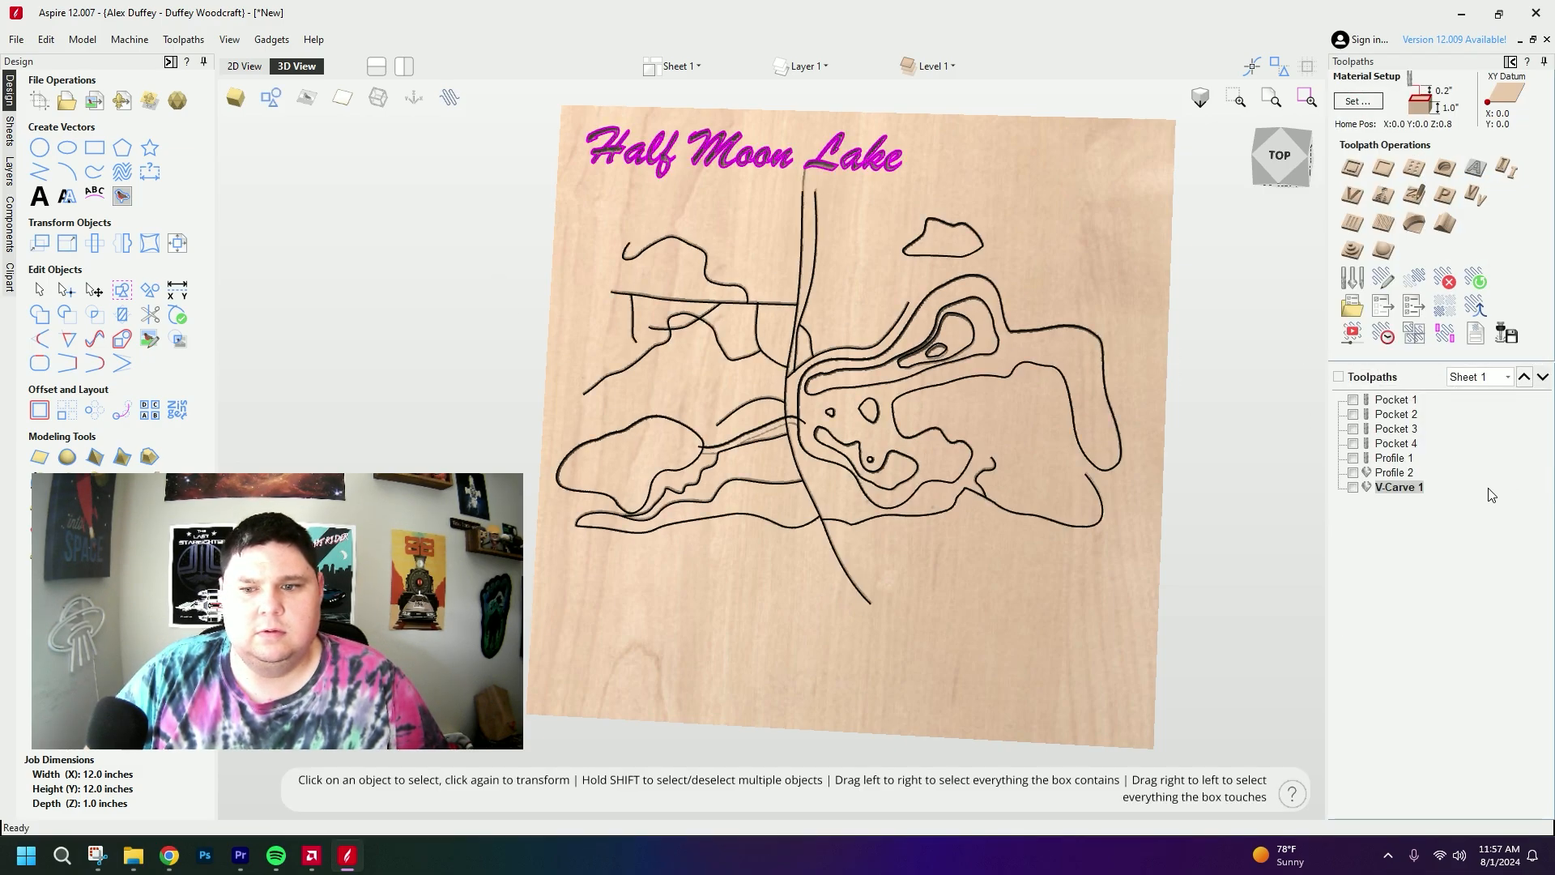
- Recalculate the Profile 1 and Profile 2 toolpaths, accepting individual open contours, and simulate all toolpaths on a reset preview
double_click(1395, 458)
left_click(1375, 558)
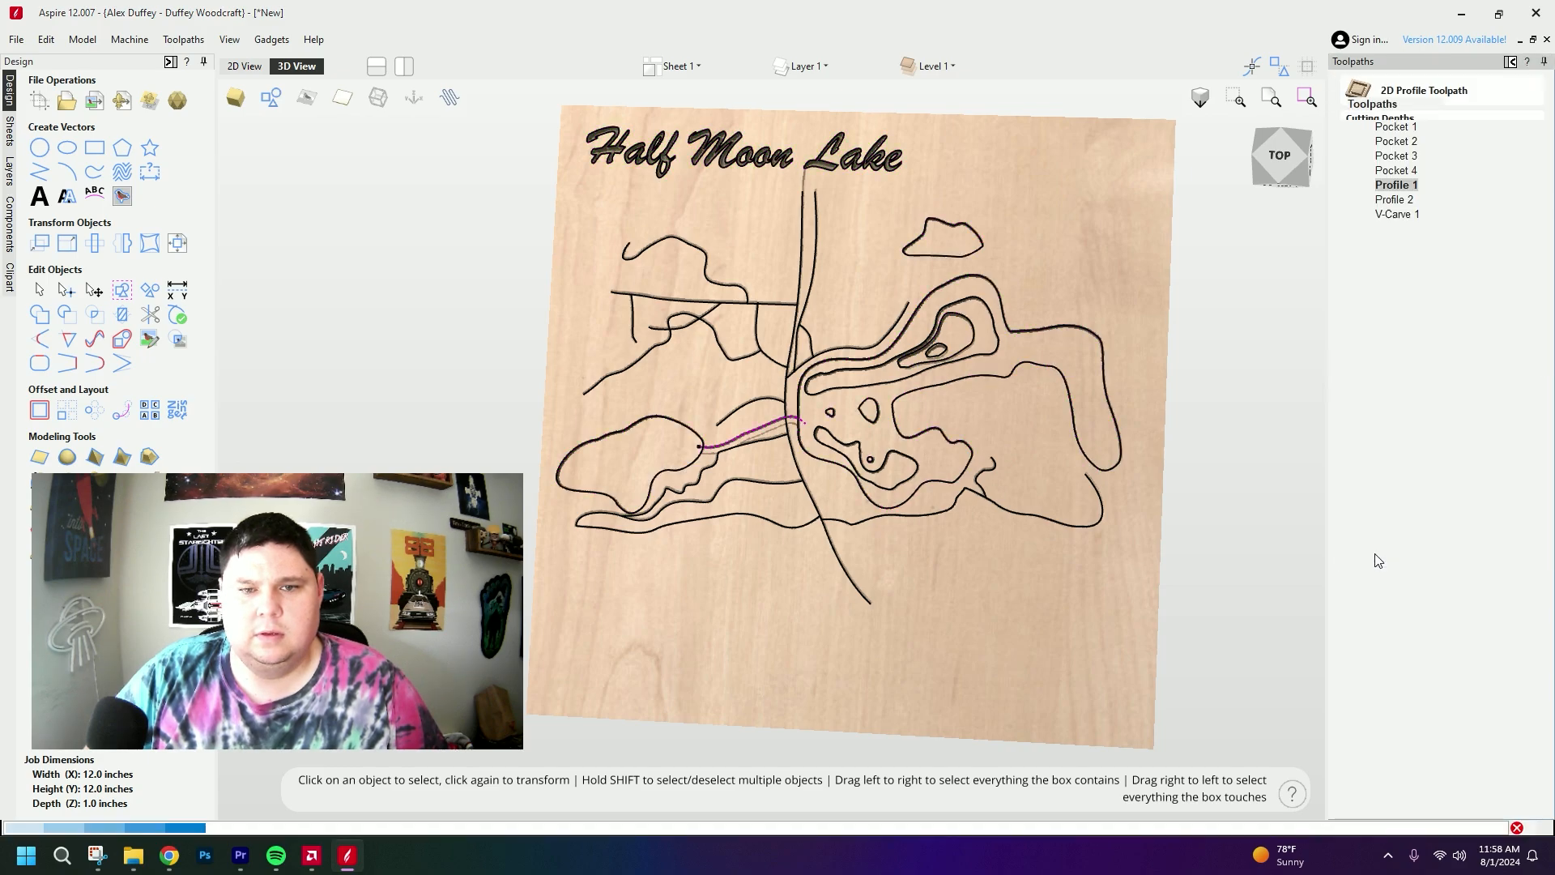
left_click(1512, 472)
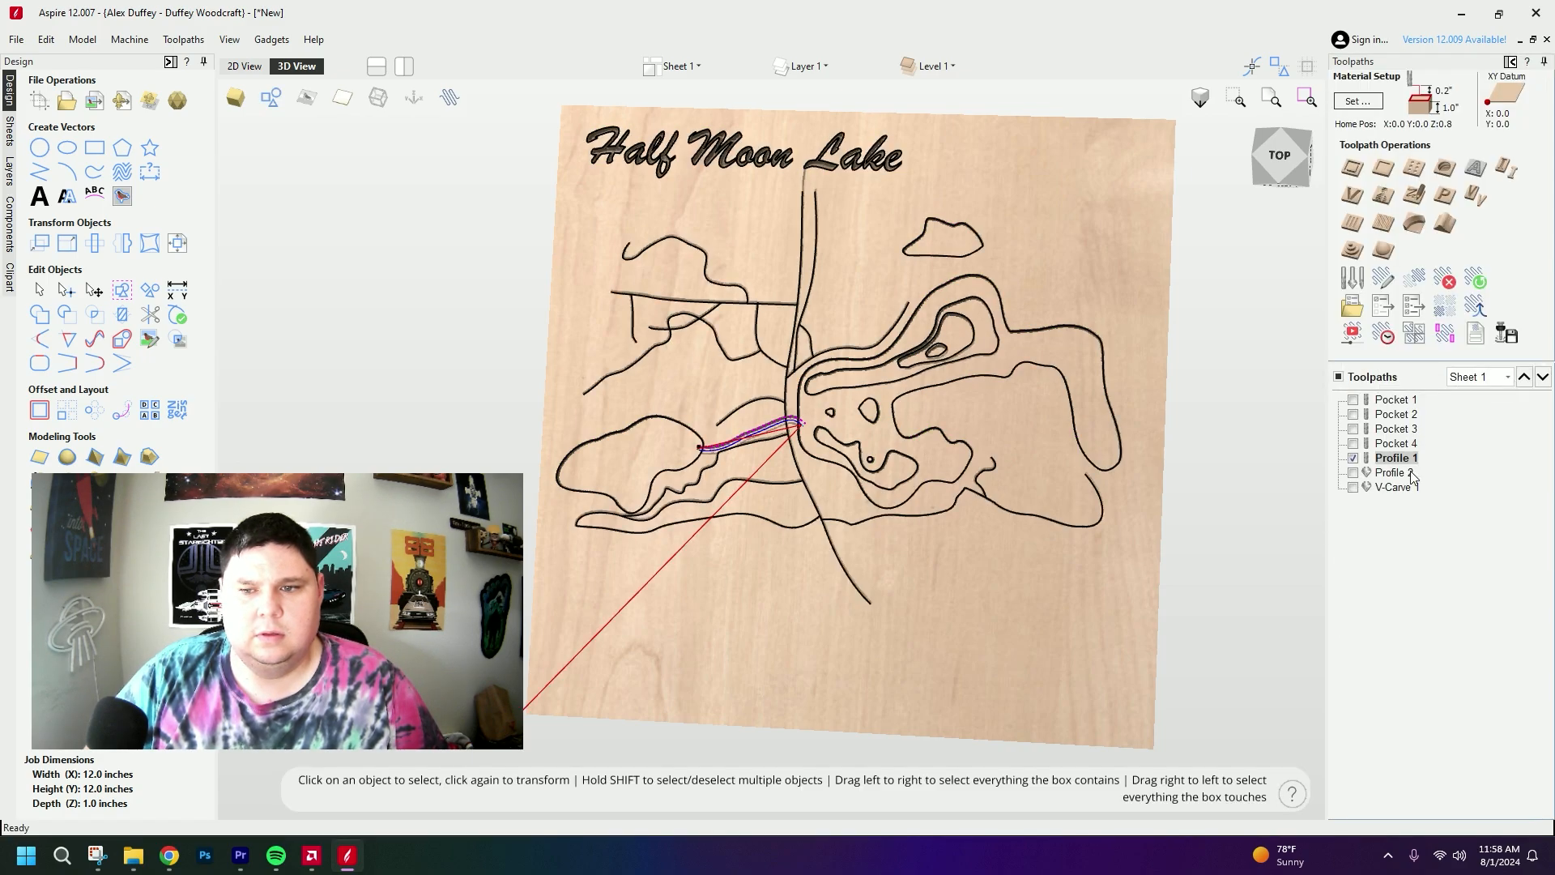
double_click(1393, 473)
left_click(1384, 553)
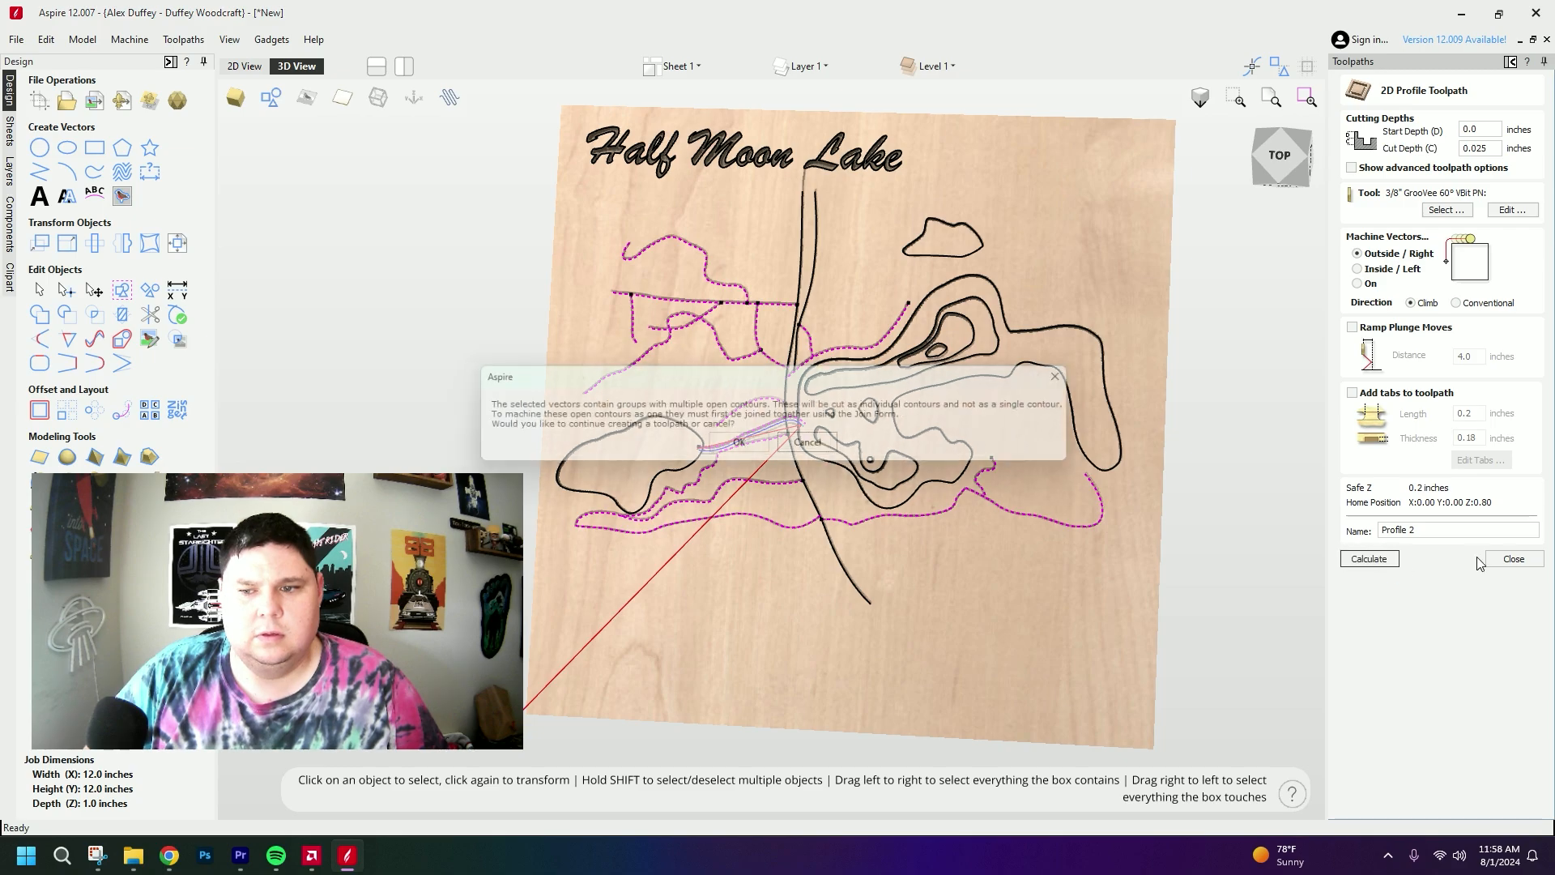
left_click(740, 445)
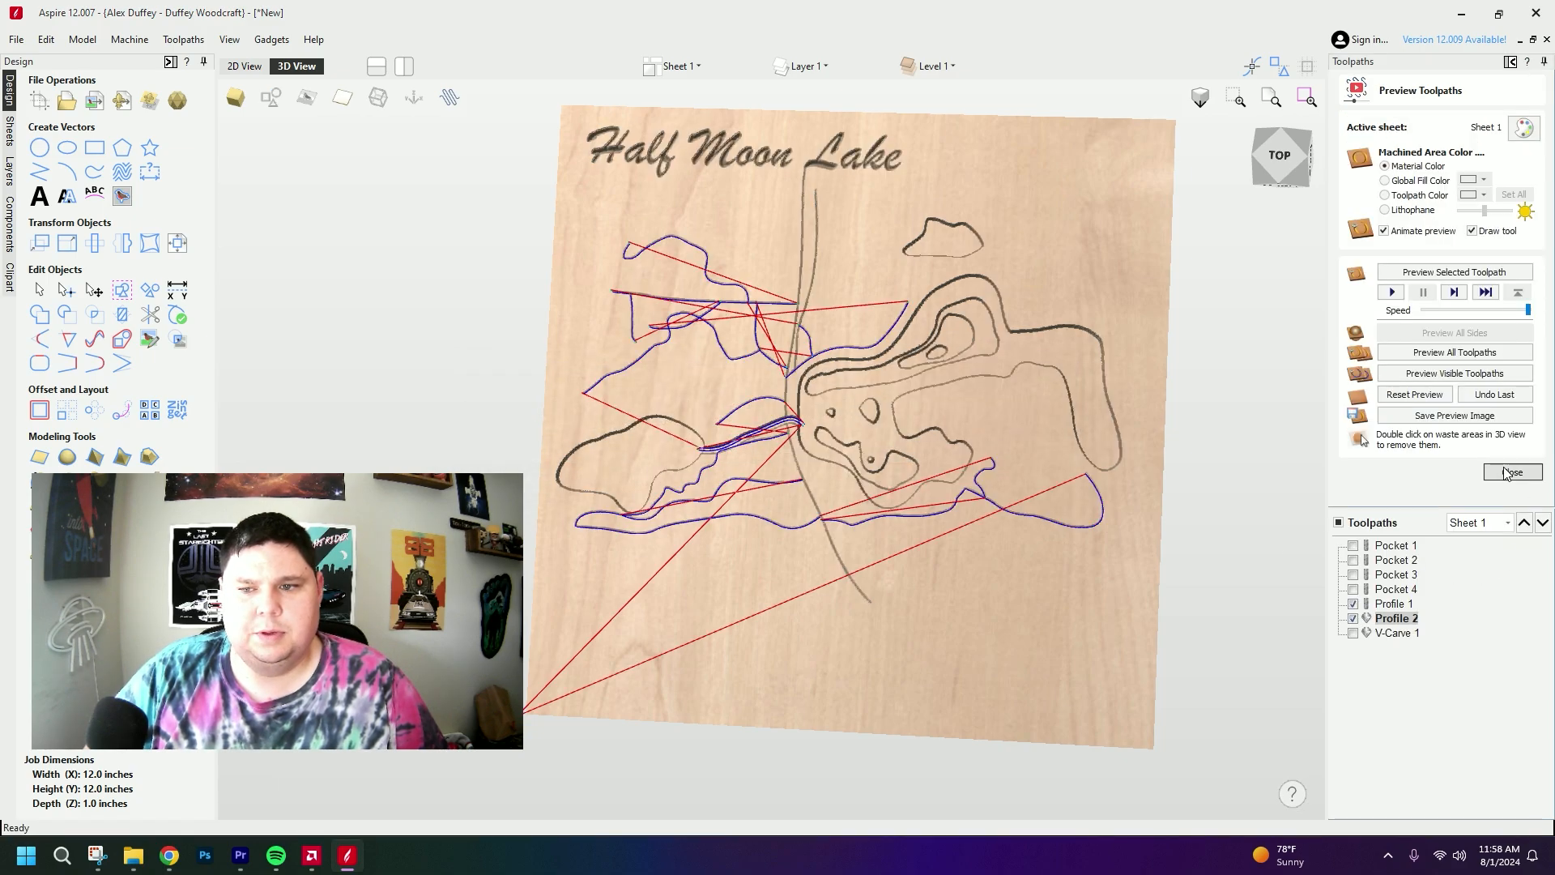
left_click(1408, 396)
left_click(1422, 354)
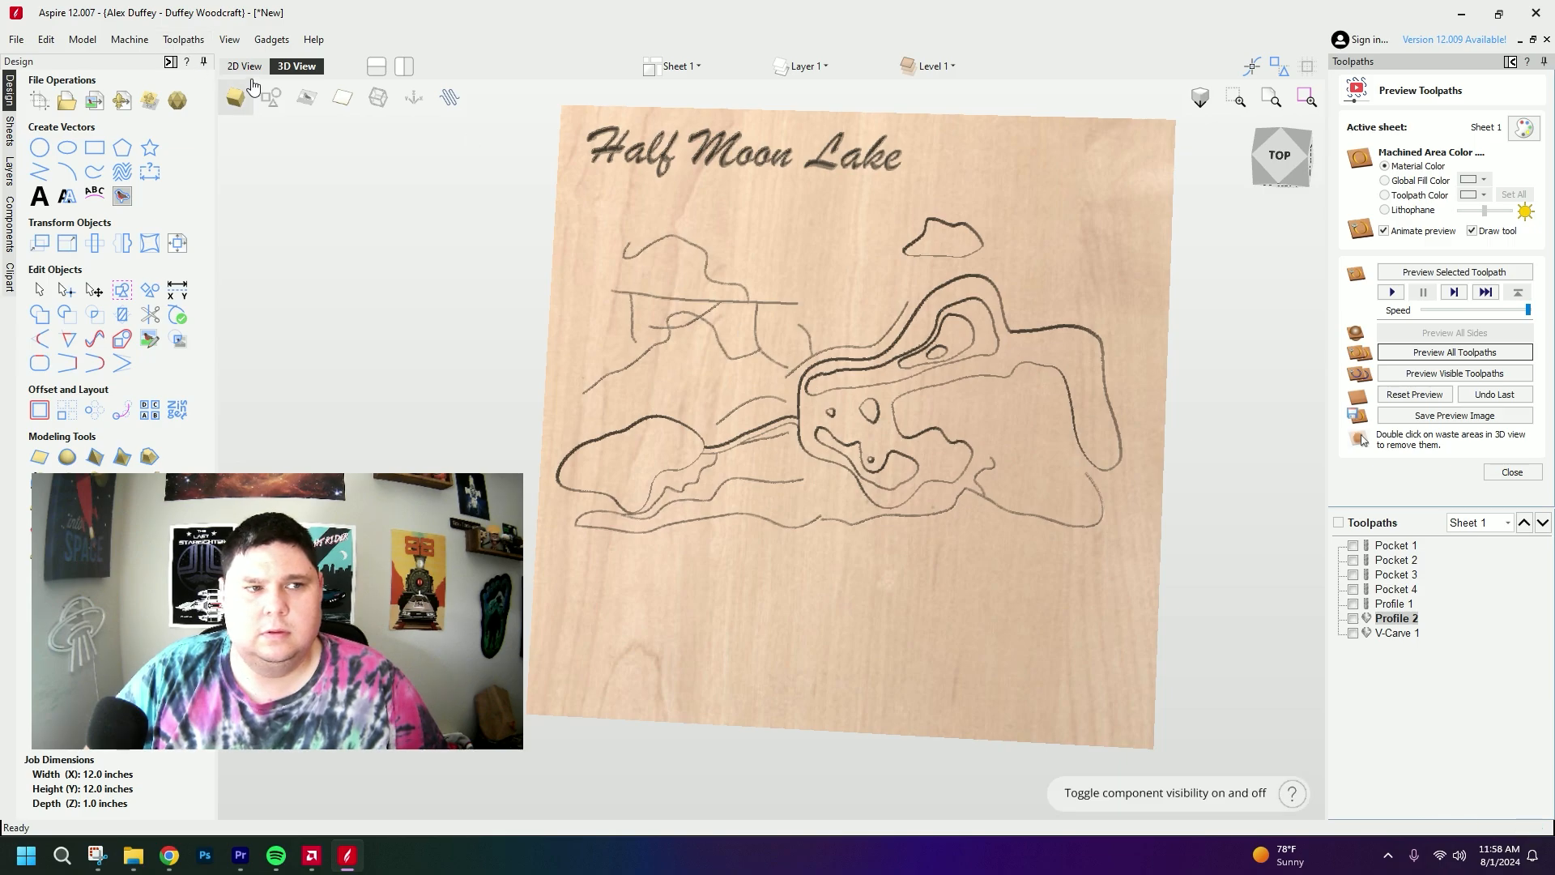
- Add the two trimmed highway lines to the Profile 2 toolpath, recalculate it accepting individual open contours, and simulate all toolpaths
key("F2")
double_click(1397, 620)
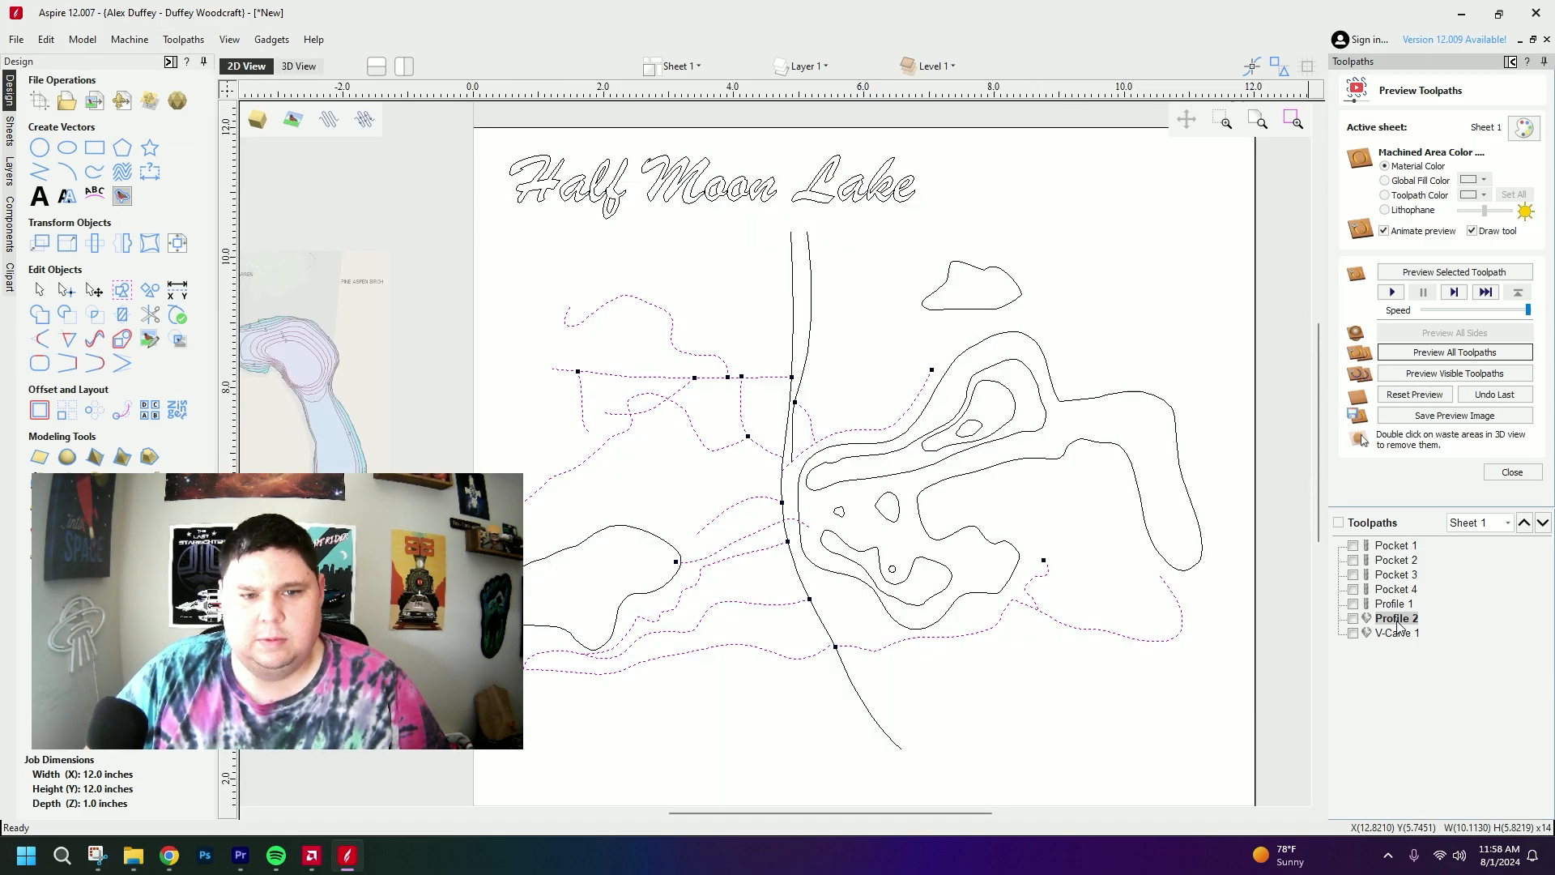
left_click(793, 320, "shift")
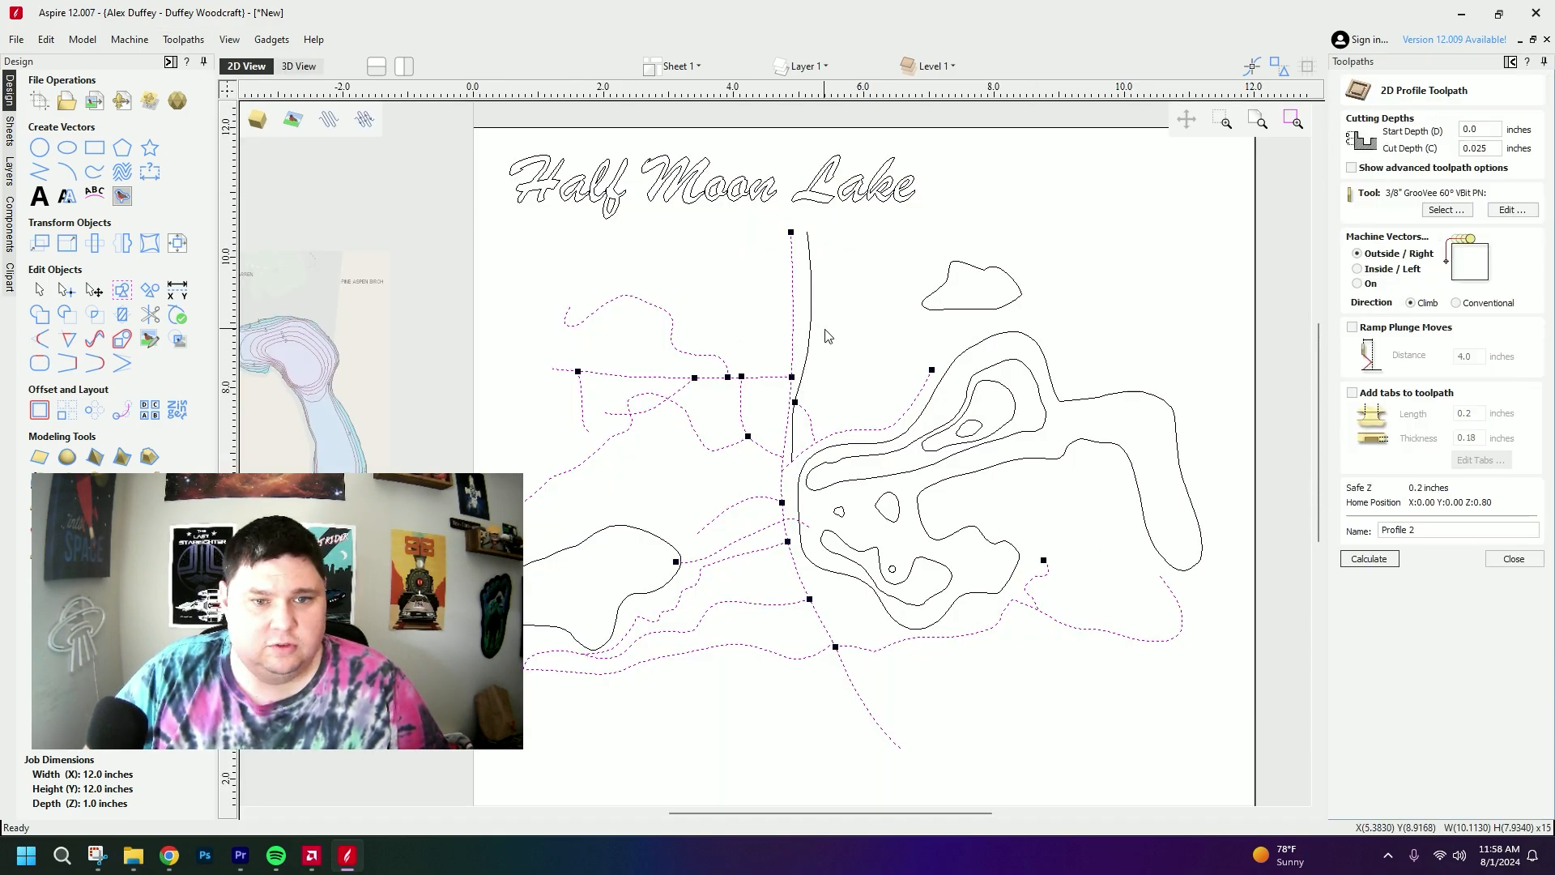
left_click(1385, 566)
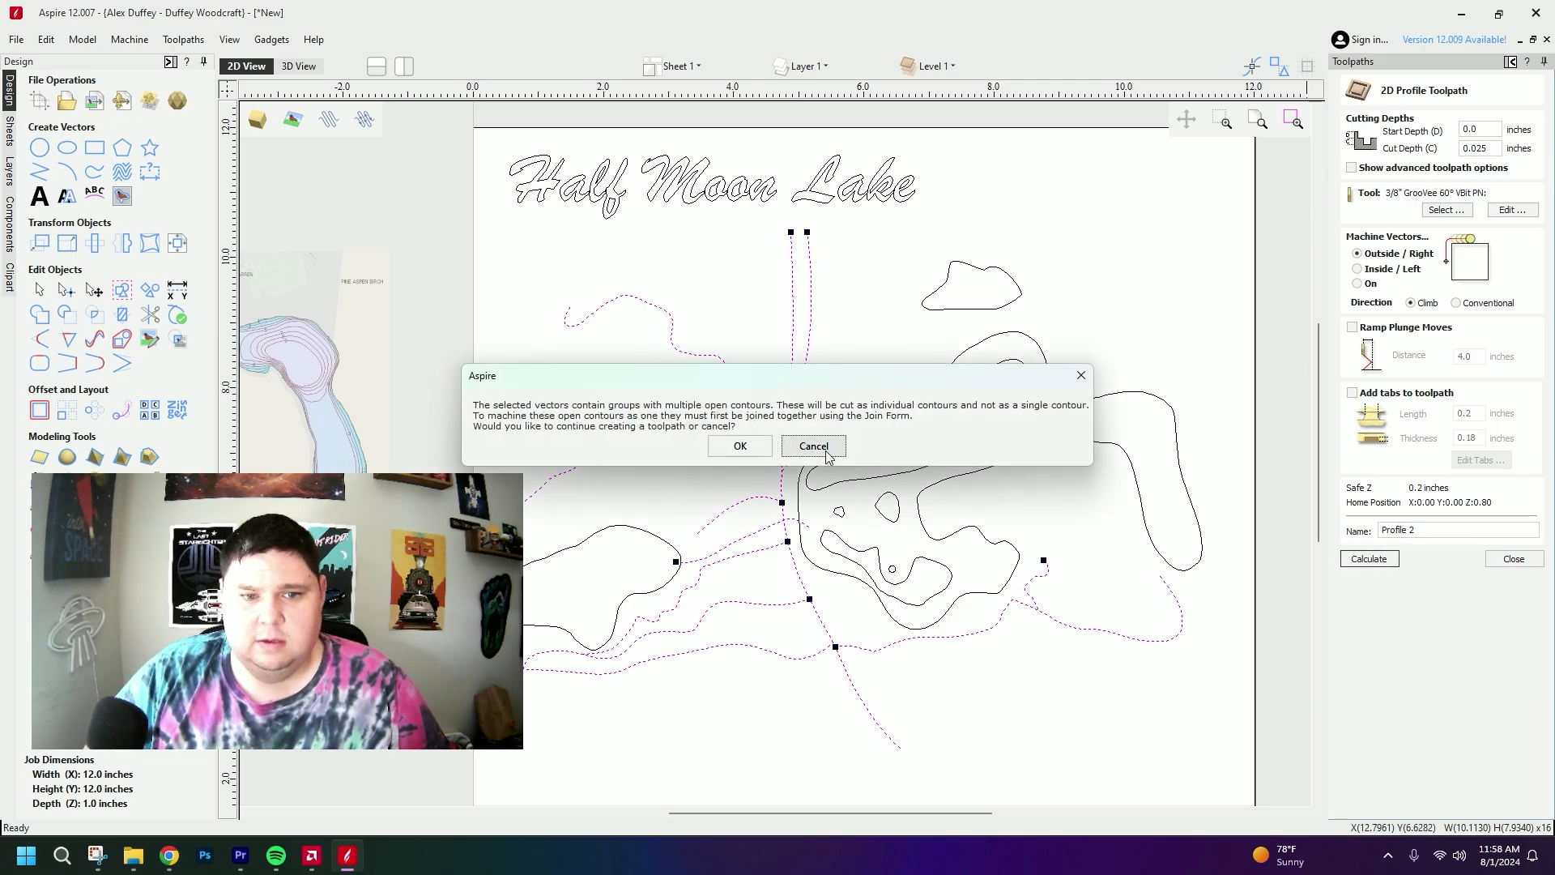
left_click(739, 441)
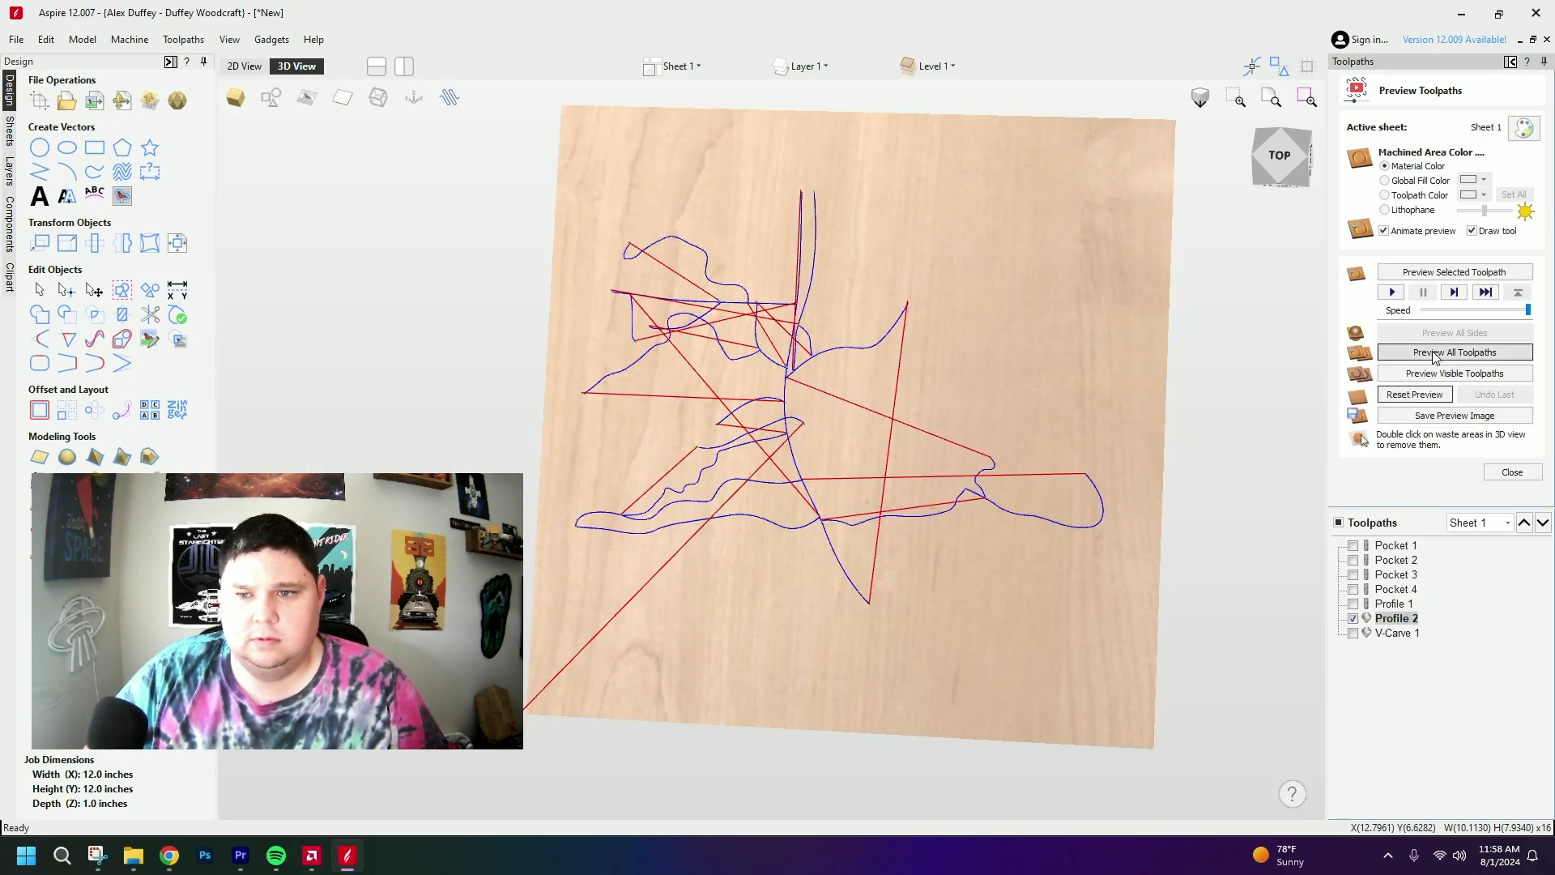
left_click(1455, 351)
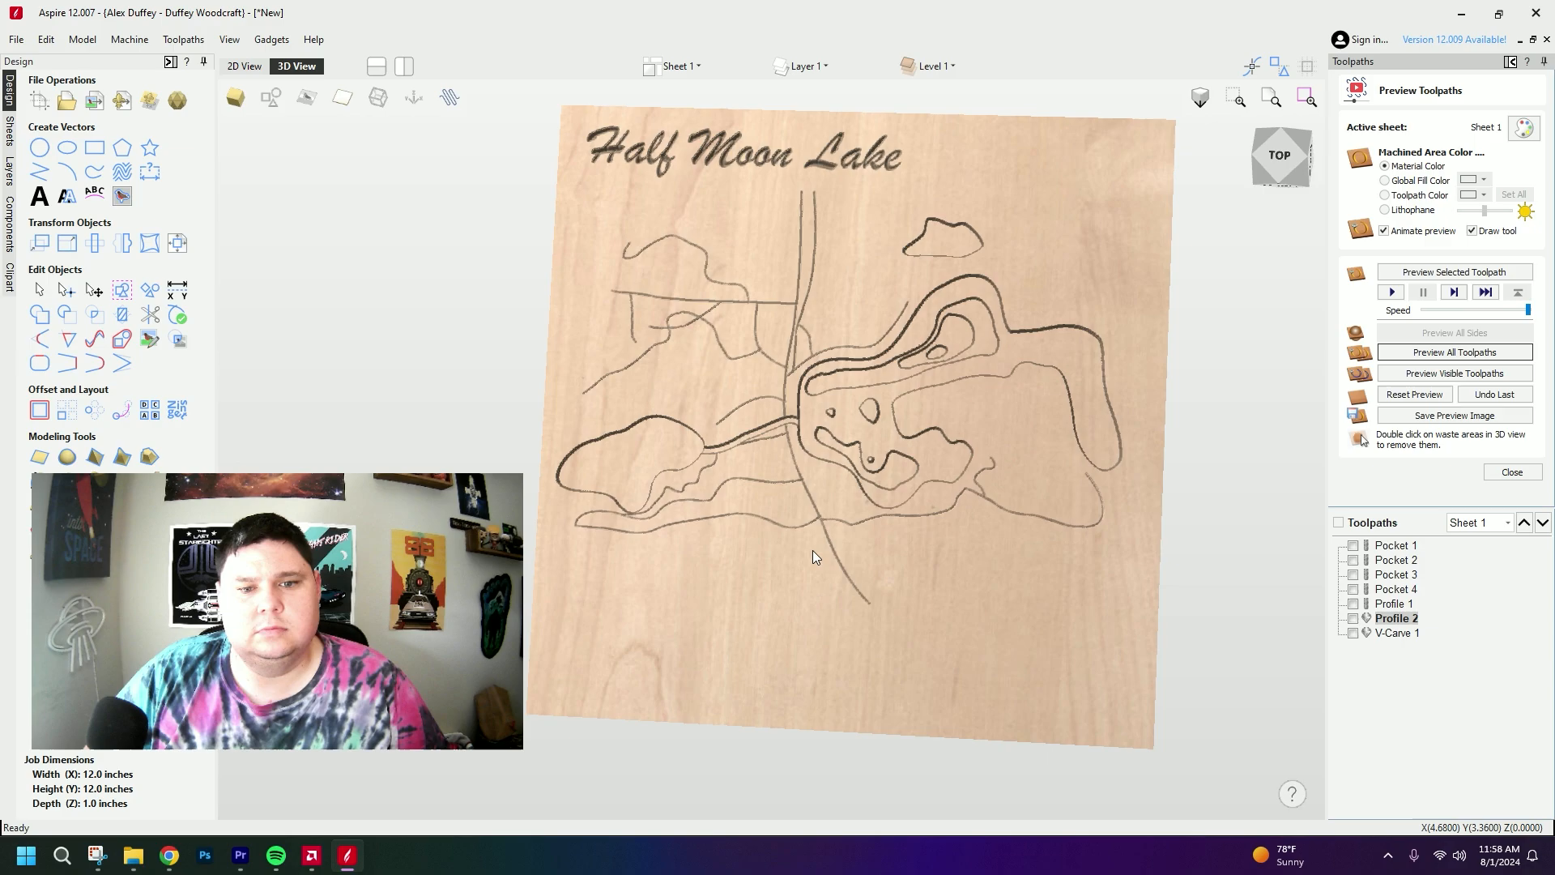
left_click_drag(812, 551, 864, 576)
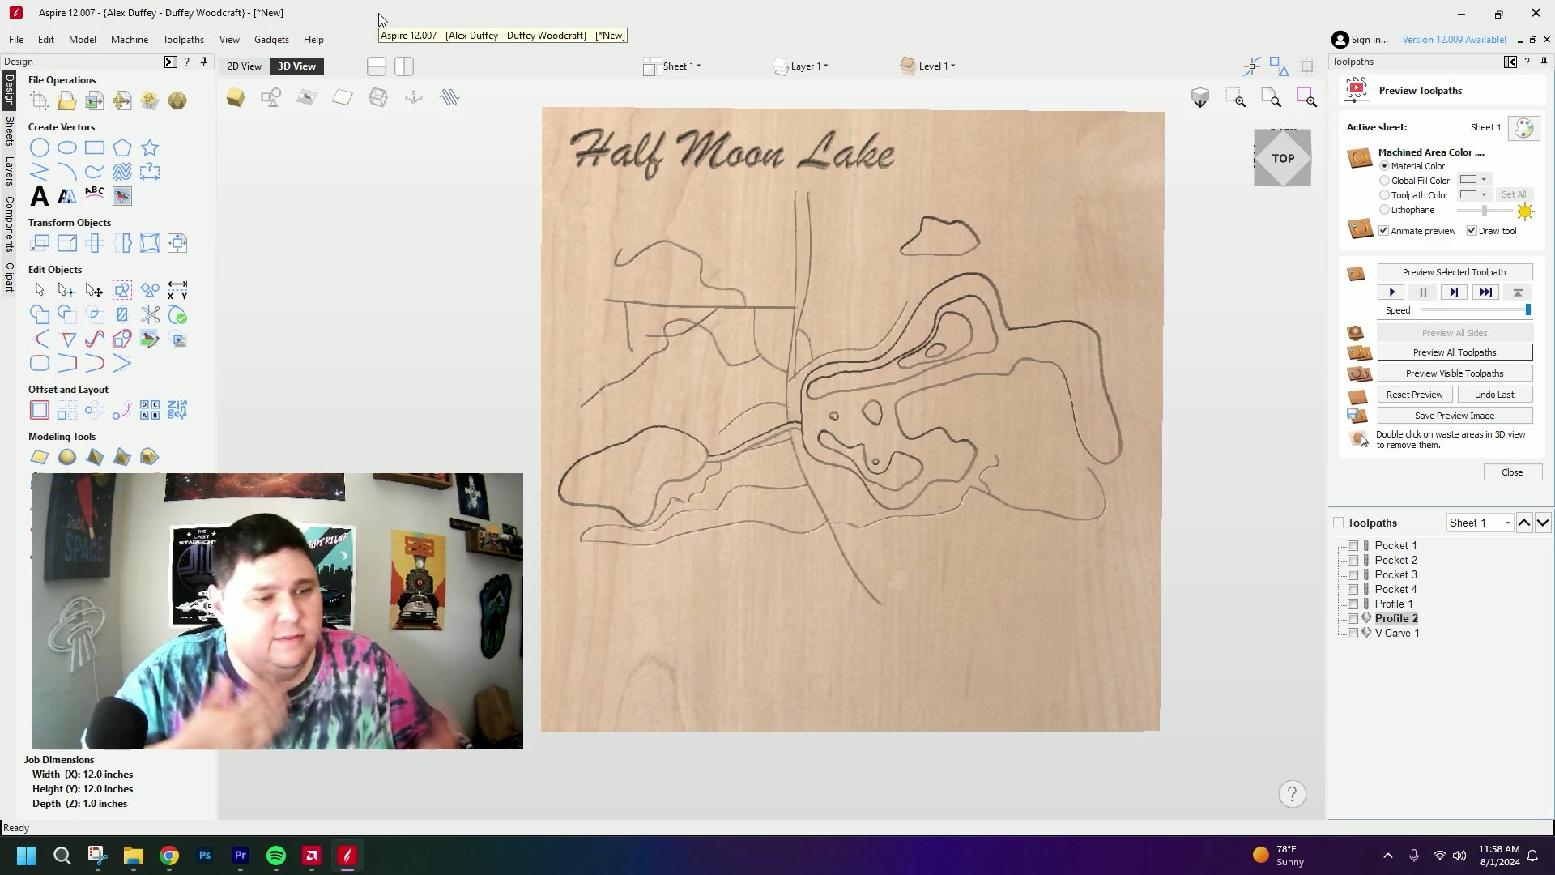
- Draw a five-pointed star about 0.48 by 0.45 inches in the 2D drawing, between the small separate lake outline and the road end below it
left_click(122, 147)
left_click(243, 66)
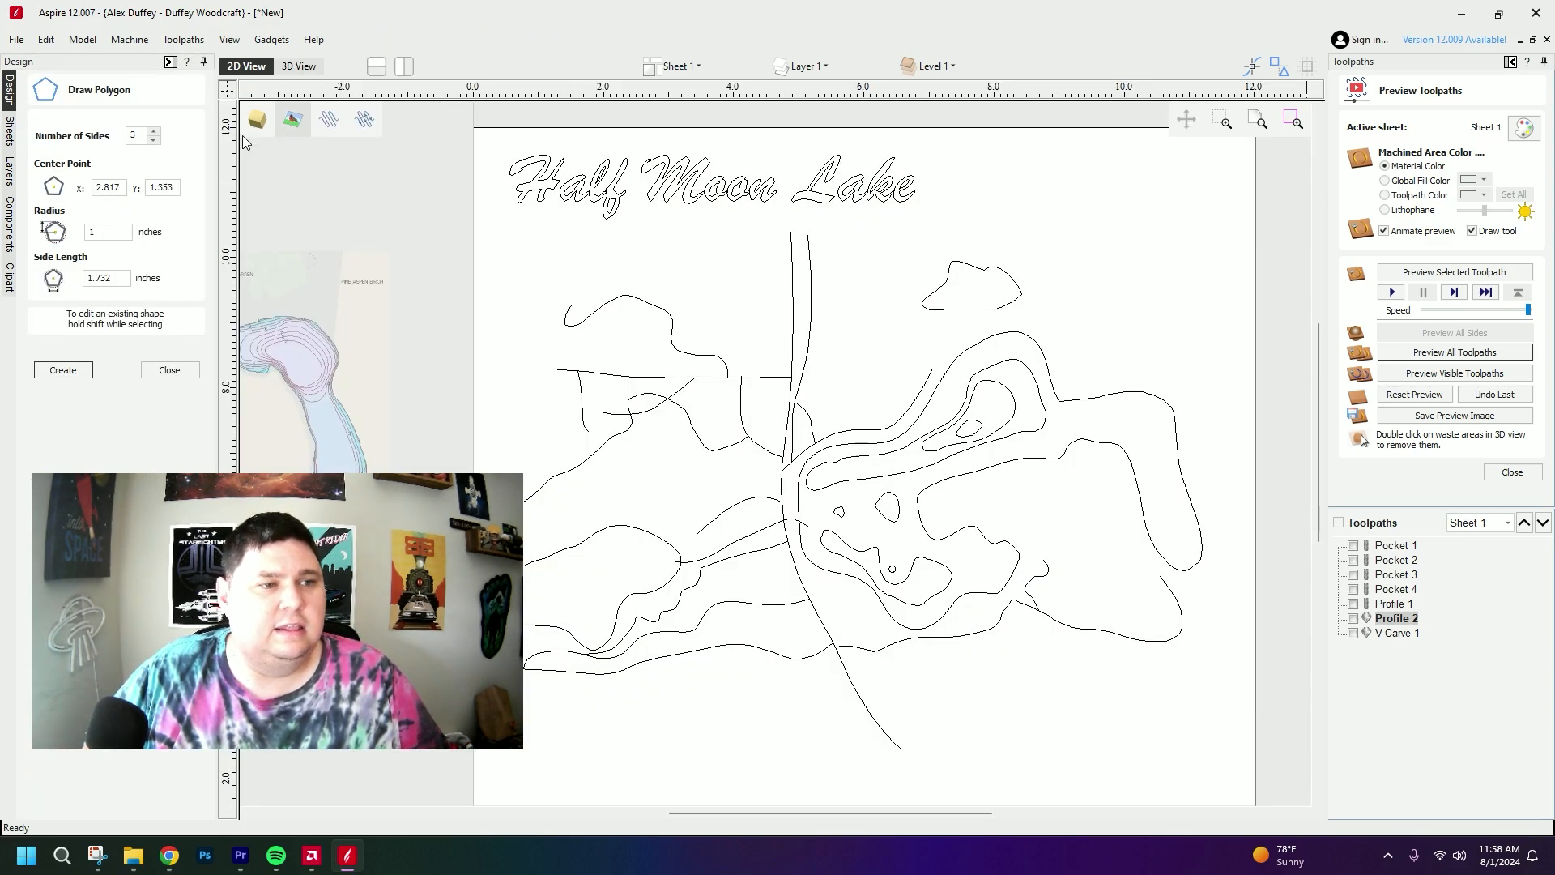
left_click(170, 370)
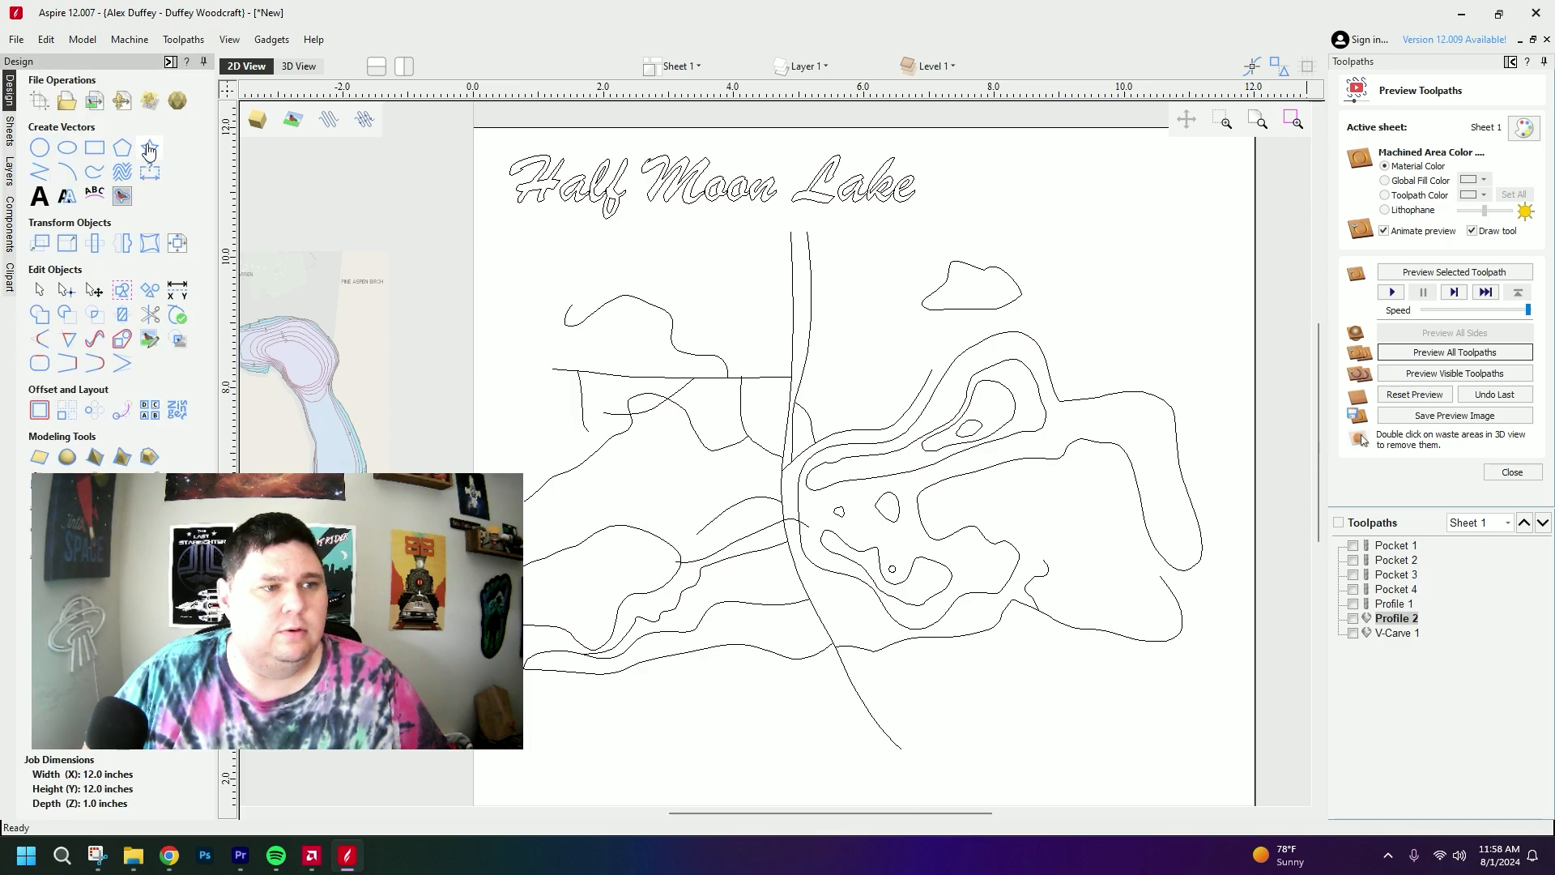
left_click(150, 147)
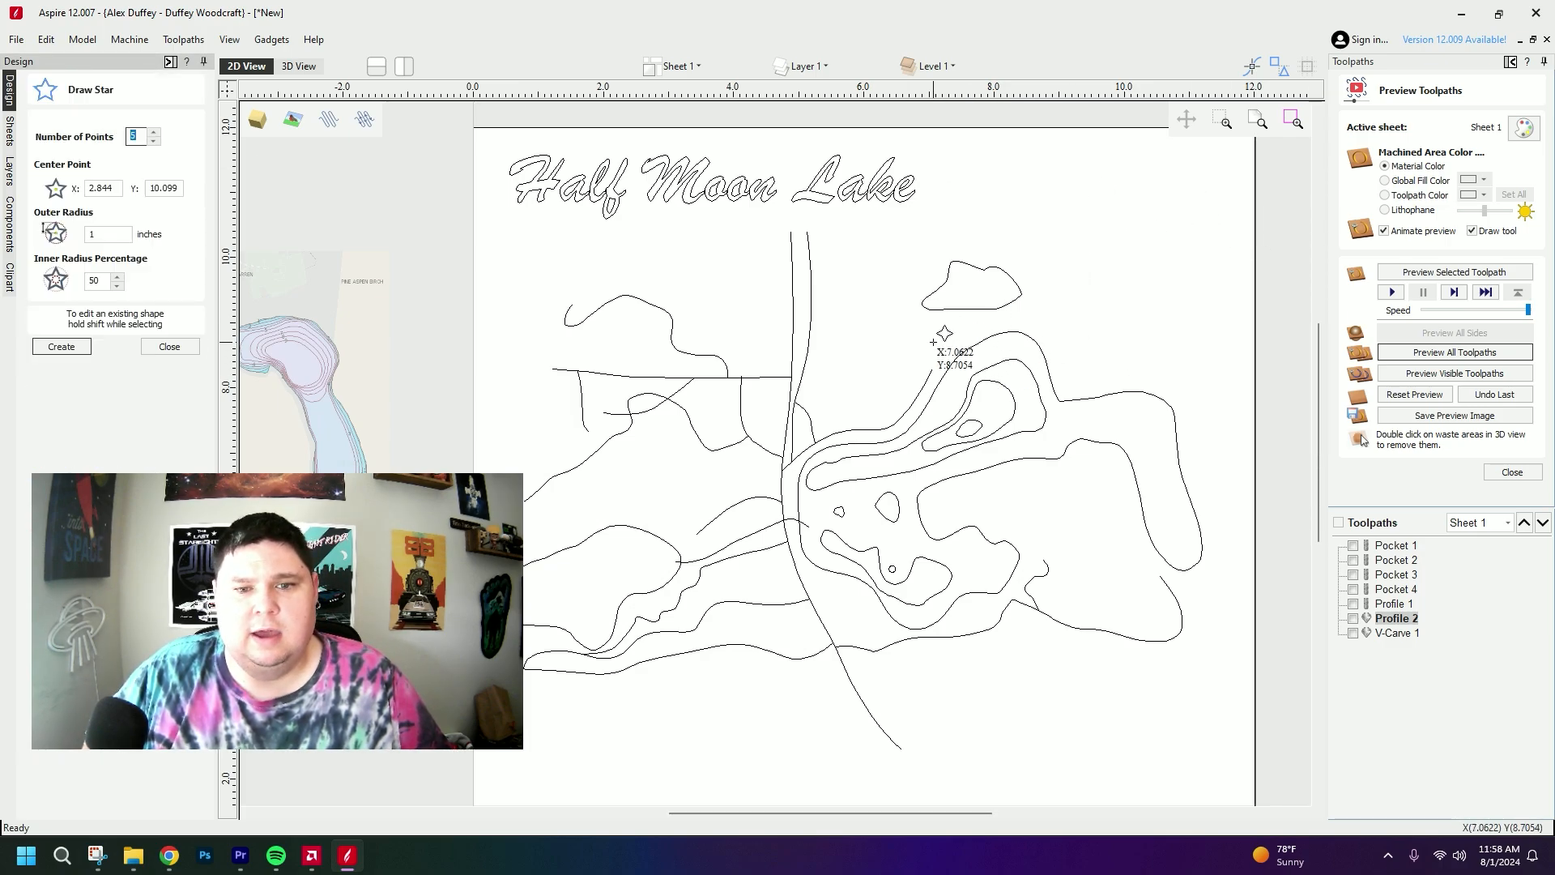
left_click_drag(929, 337, 940, 347)
left_click(169, 346)
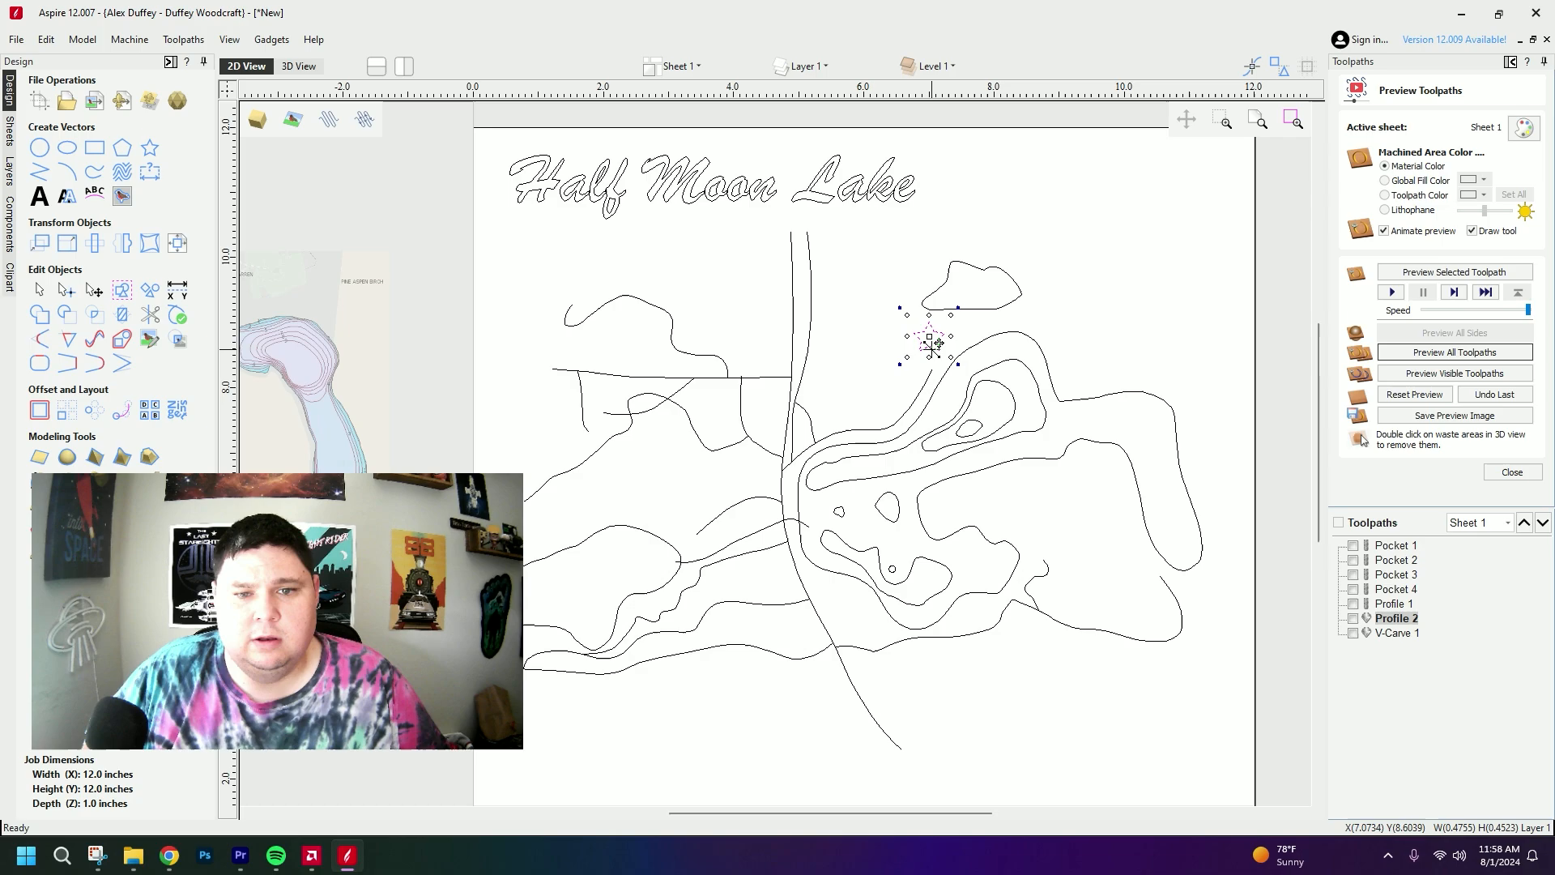
- Place the five-pointed star at the end of the road below the small separate lake outline and deselect it
left_click(1121, 327)
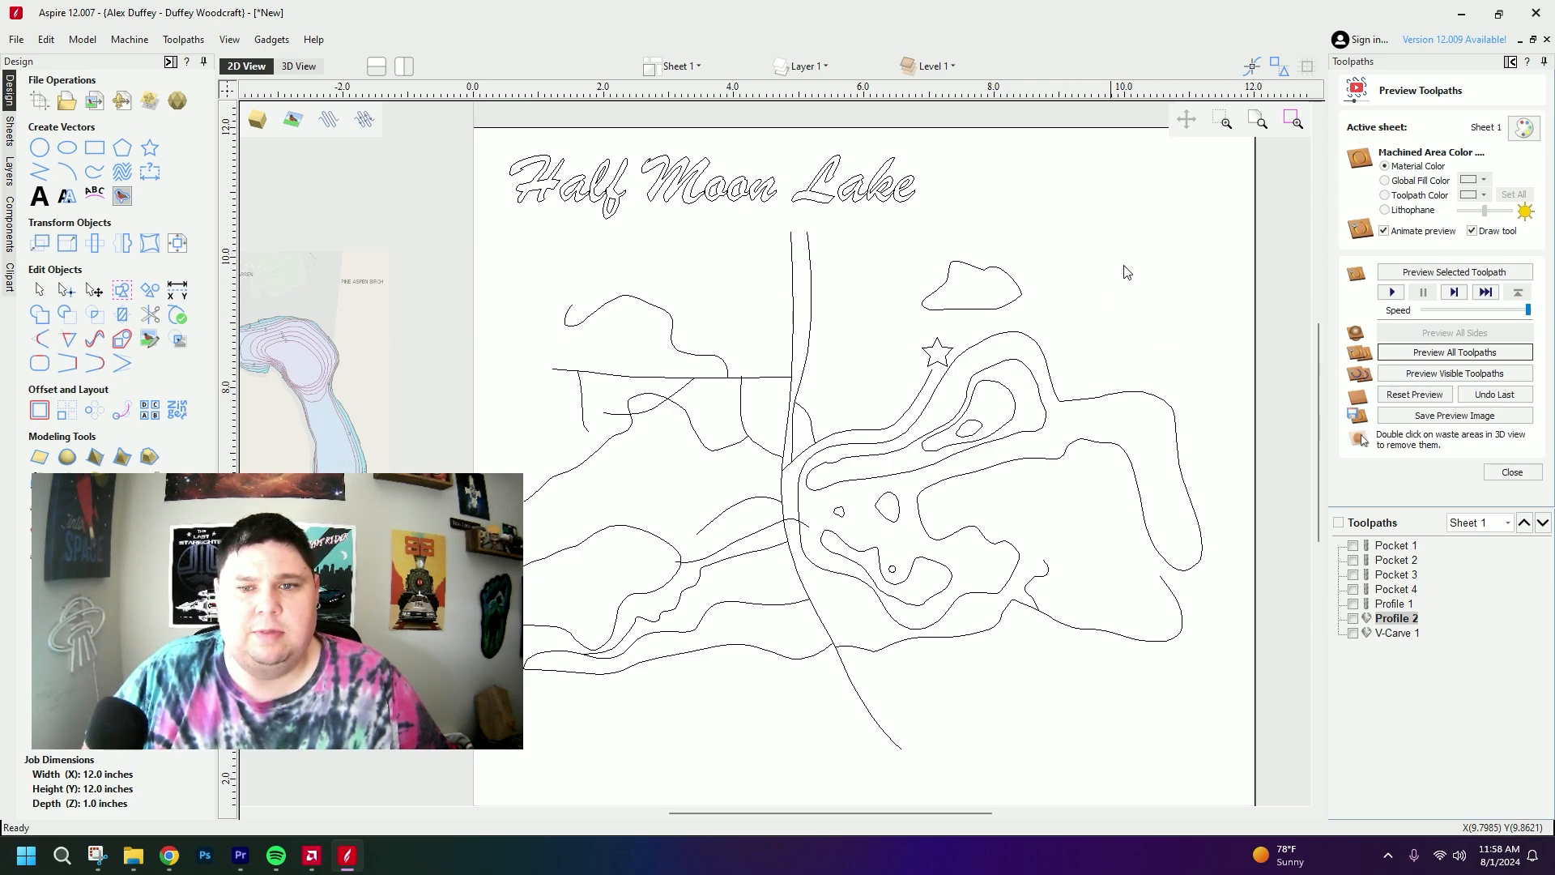
middle_click_drag(1026, 684, 1016, 637)
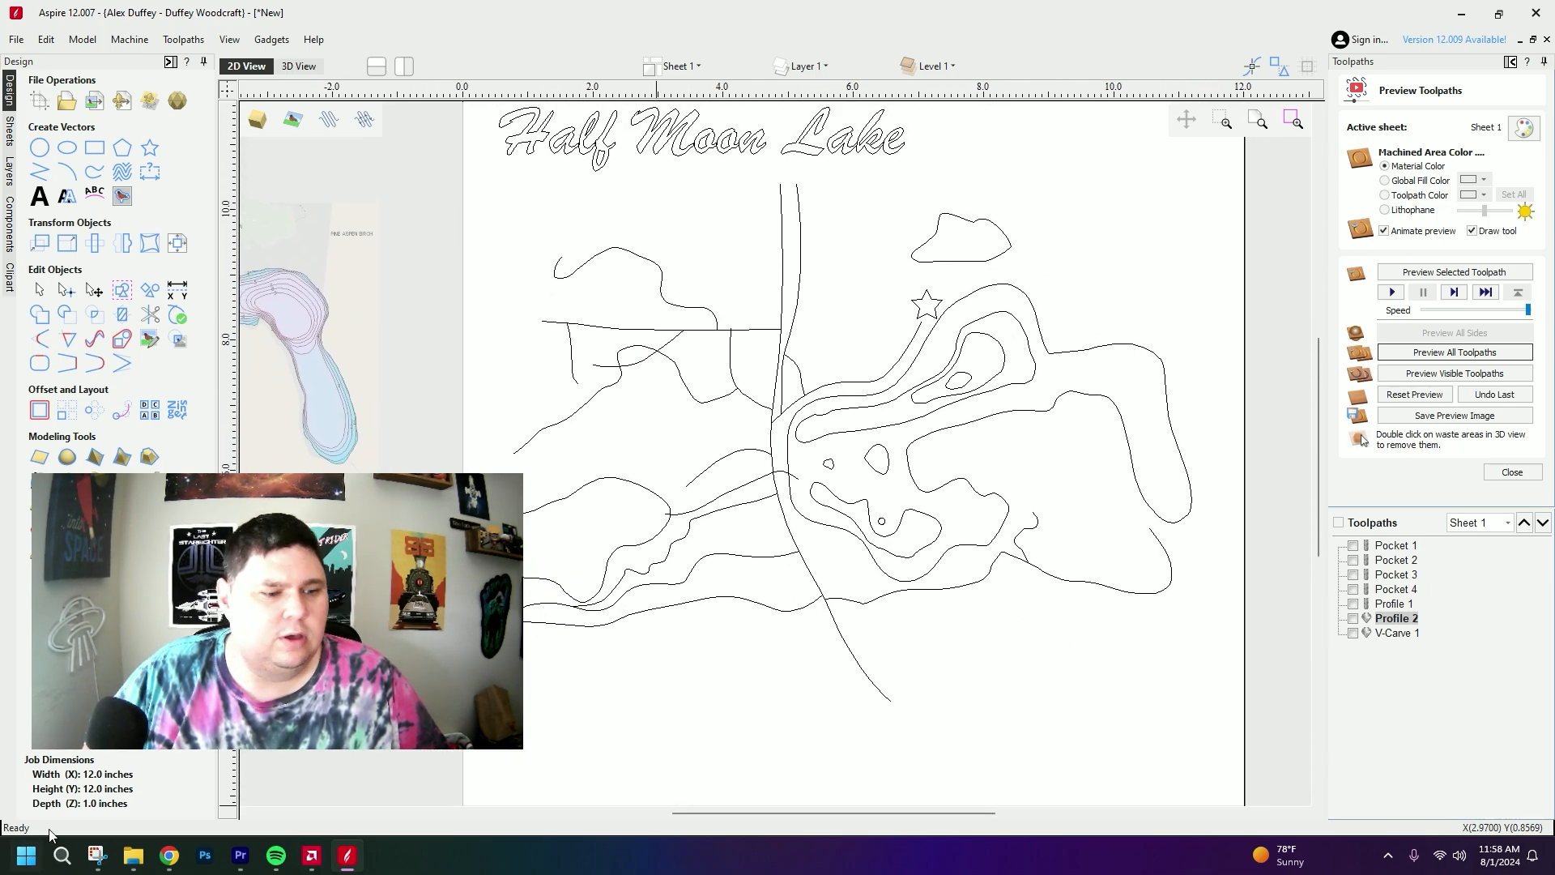
- Switch to Chrome and search Google Images for "ymca camp warren" in a new tab
left_click(169, 855)
left_click(637, 60)
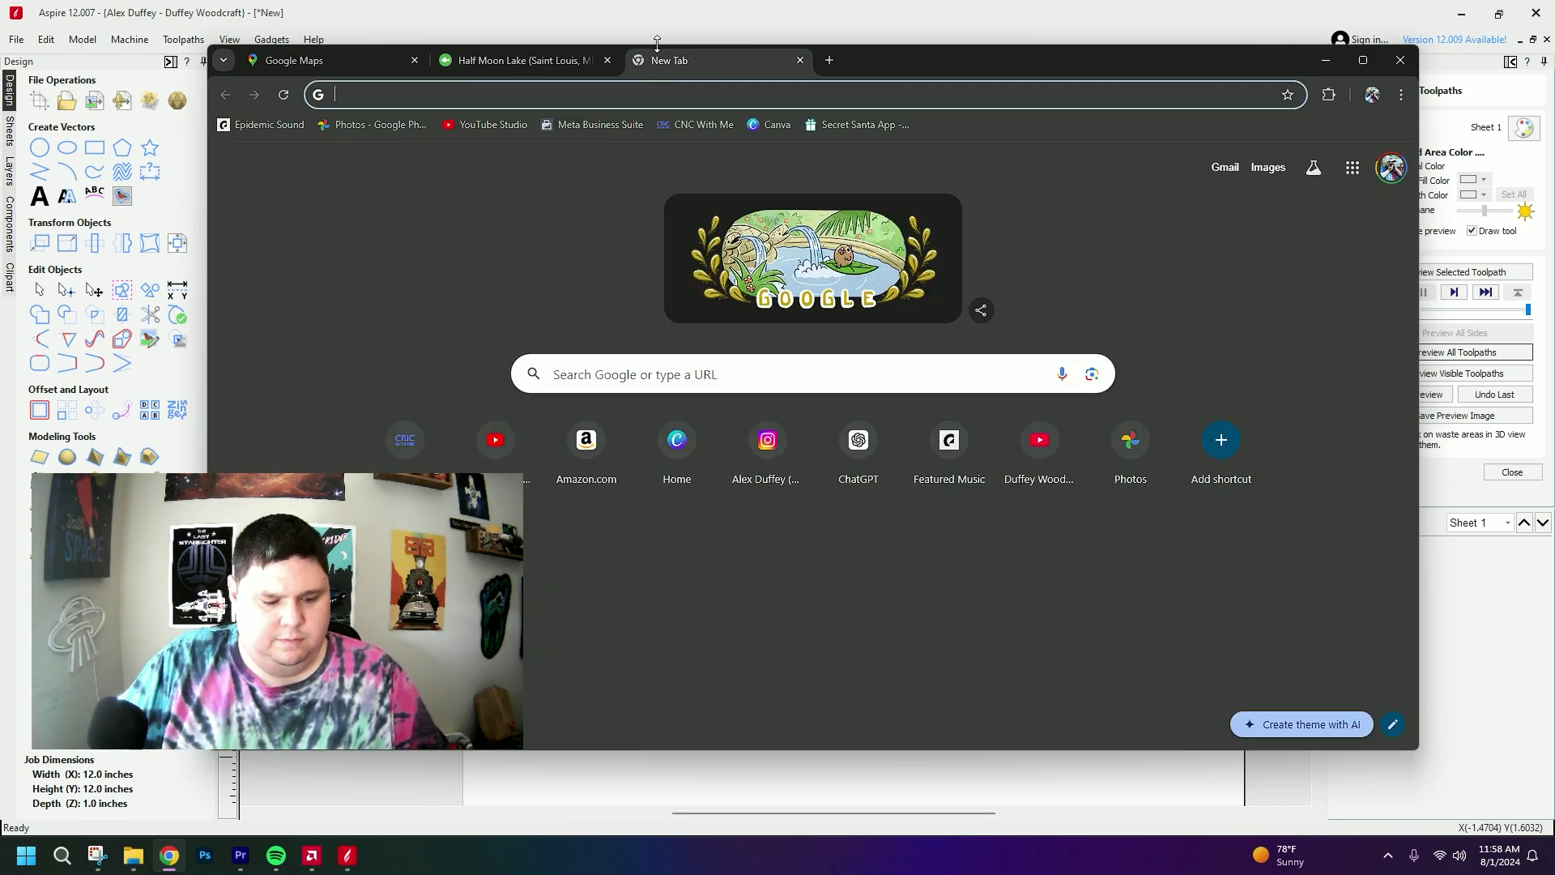
type("yy")
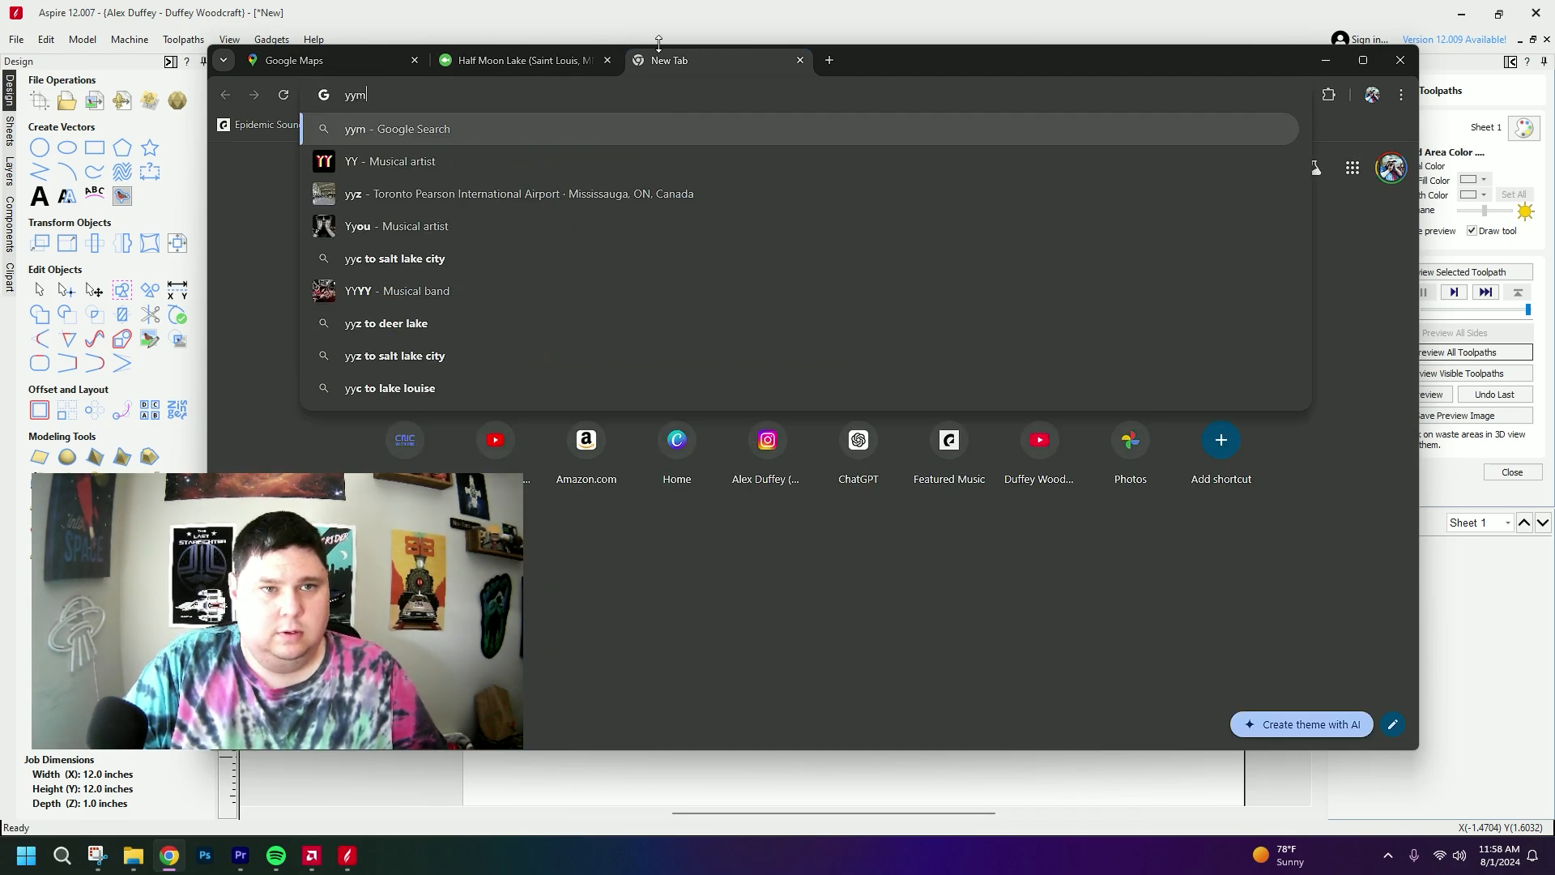
key("BackSpace")
type("mca")
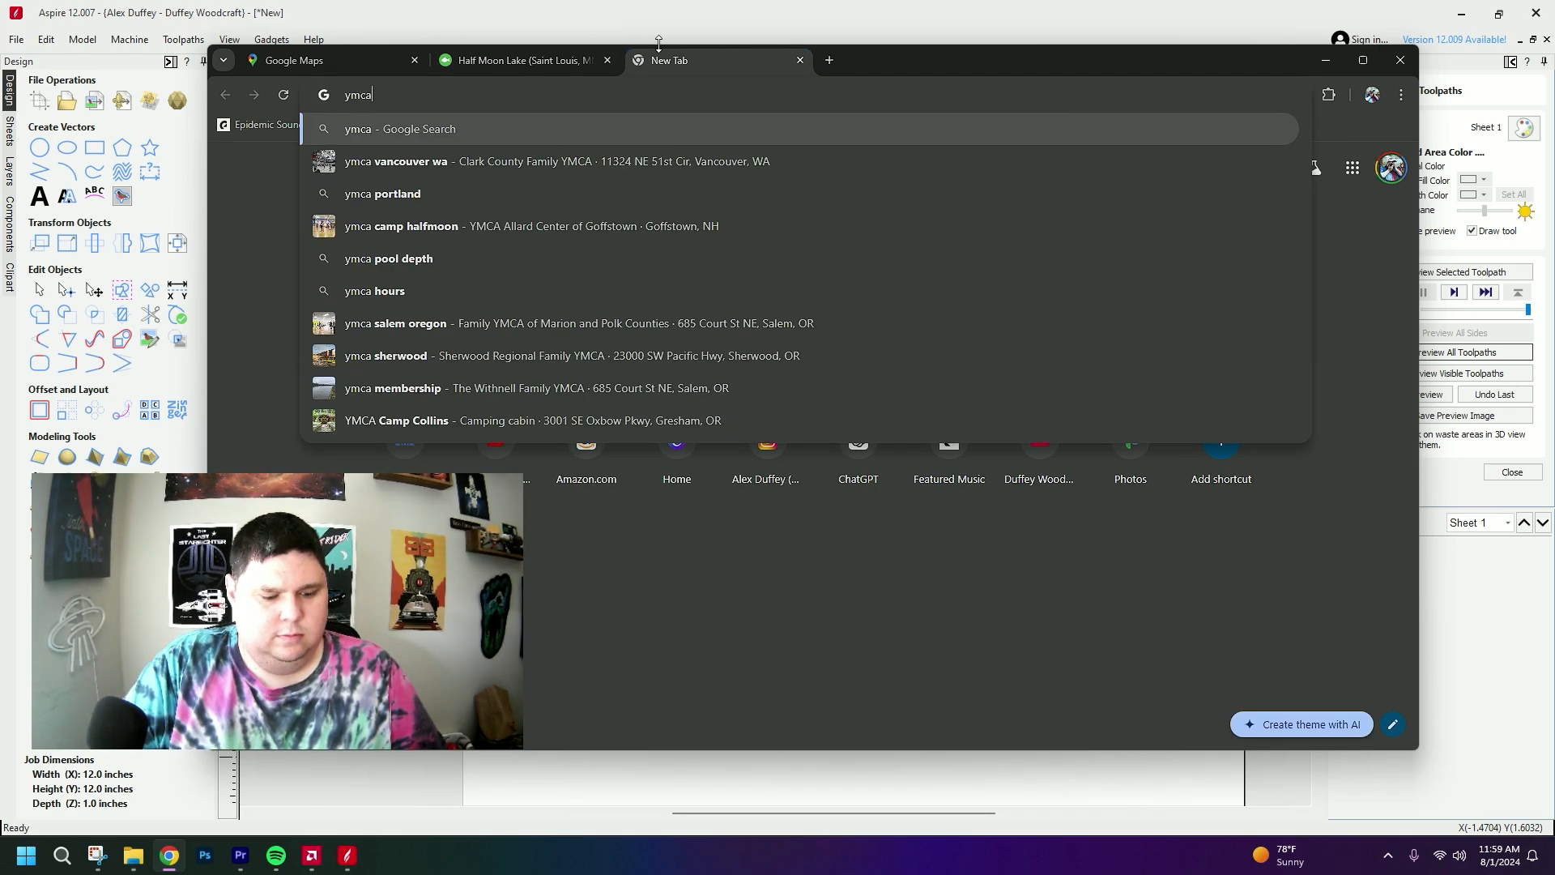
type(" camp warren")
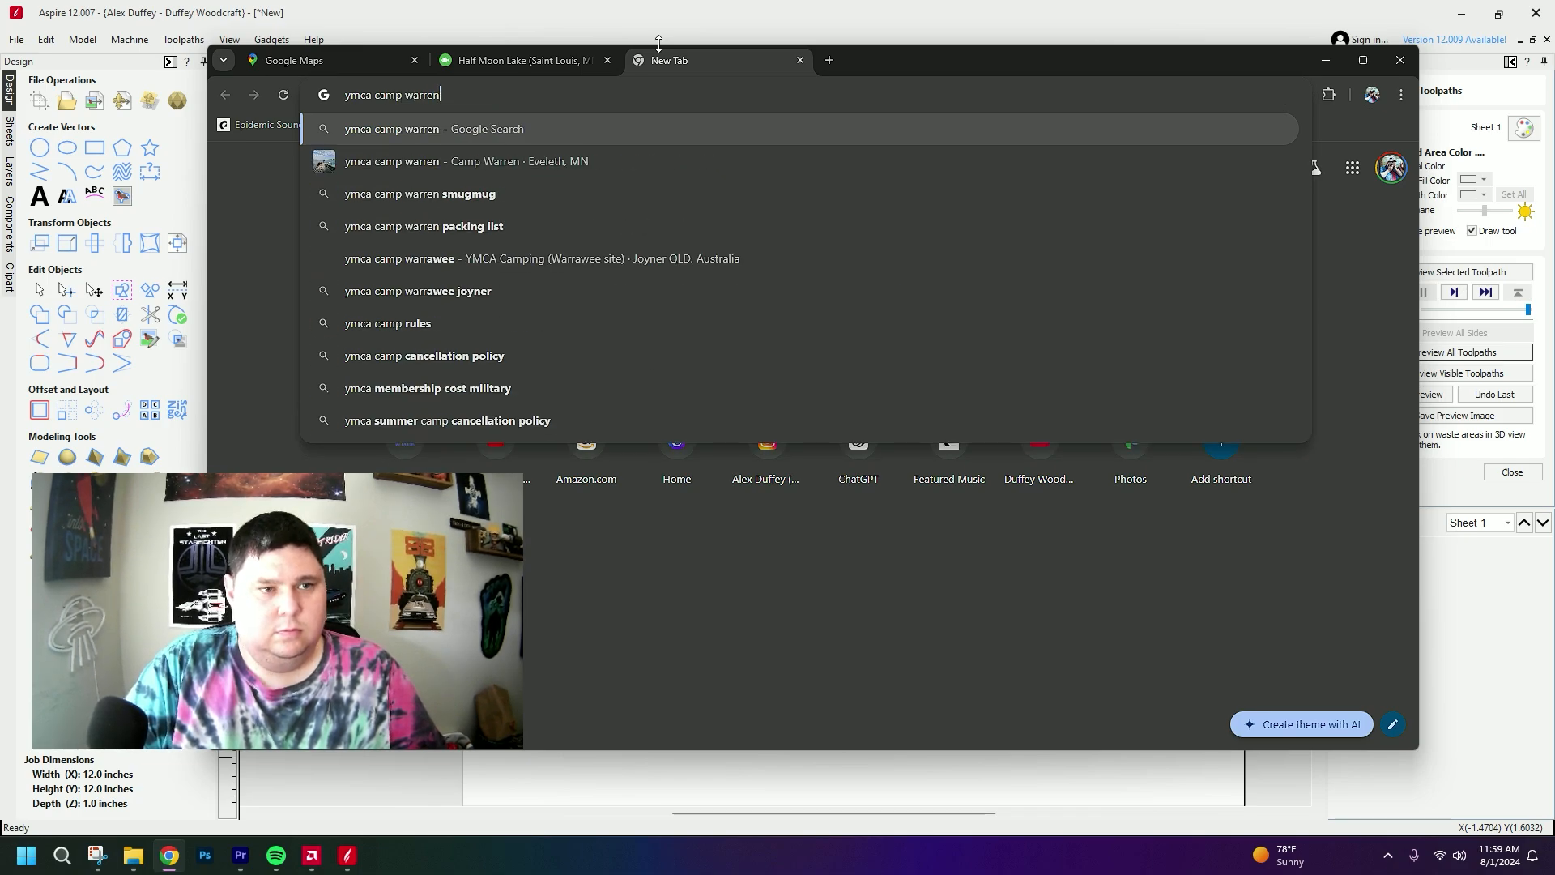
key("Return")
left_click(414, 205)
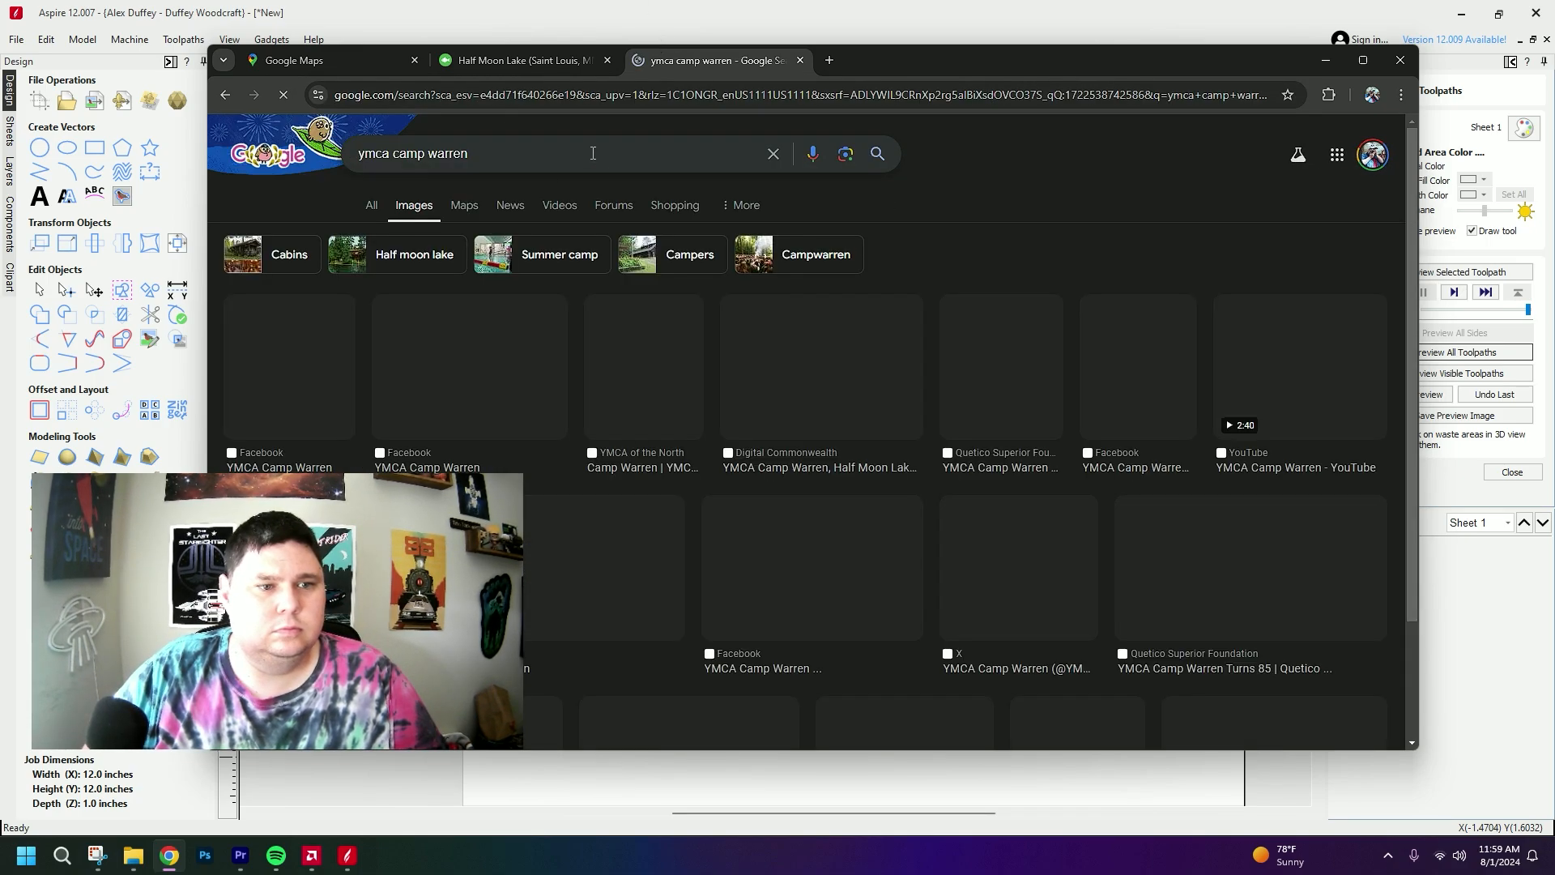
- Refine the image search to "ymca camp warren logo" and copy the white-on-green triangular Warren logo
left_click(477, 153)
type("bgo")
key("Return")
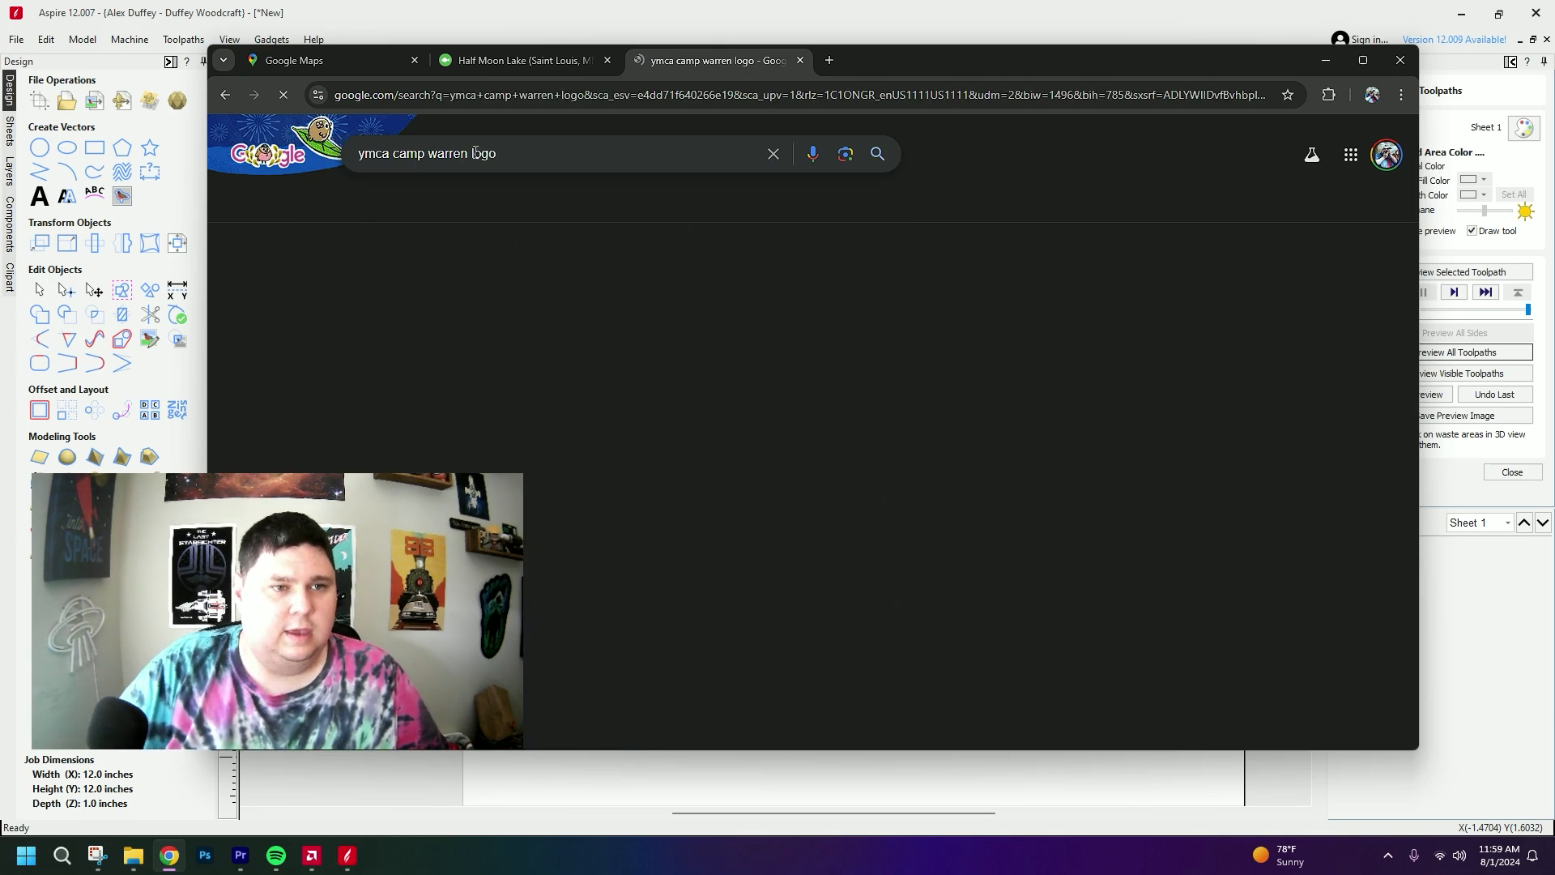
left_click(478, 387)
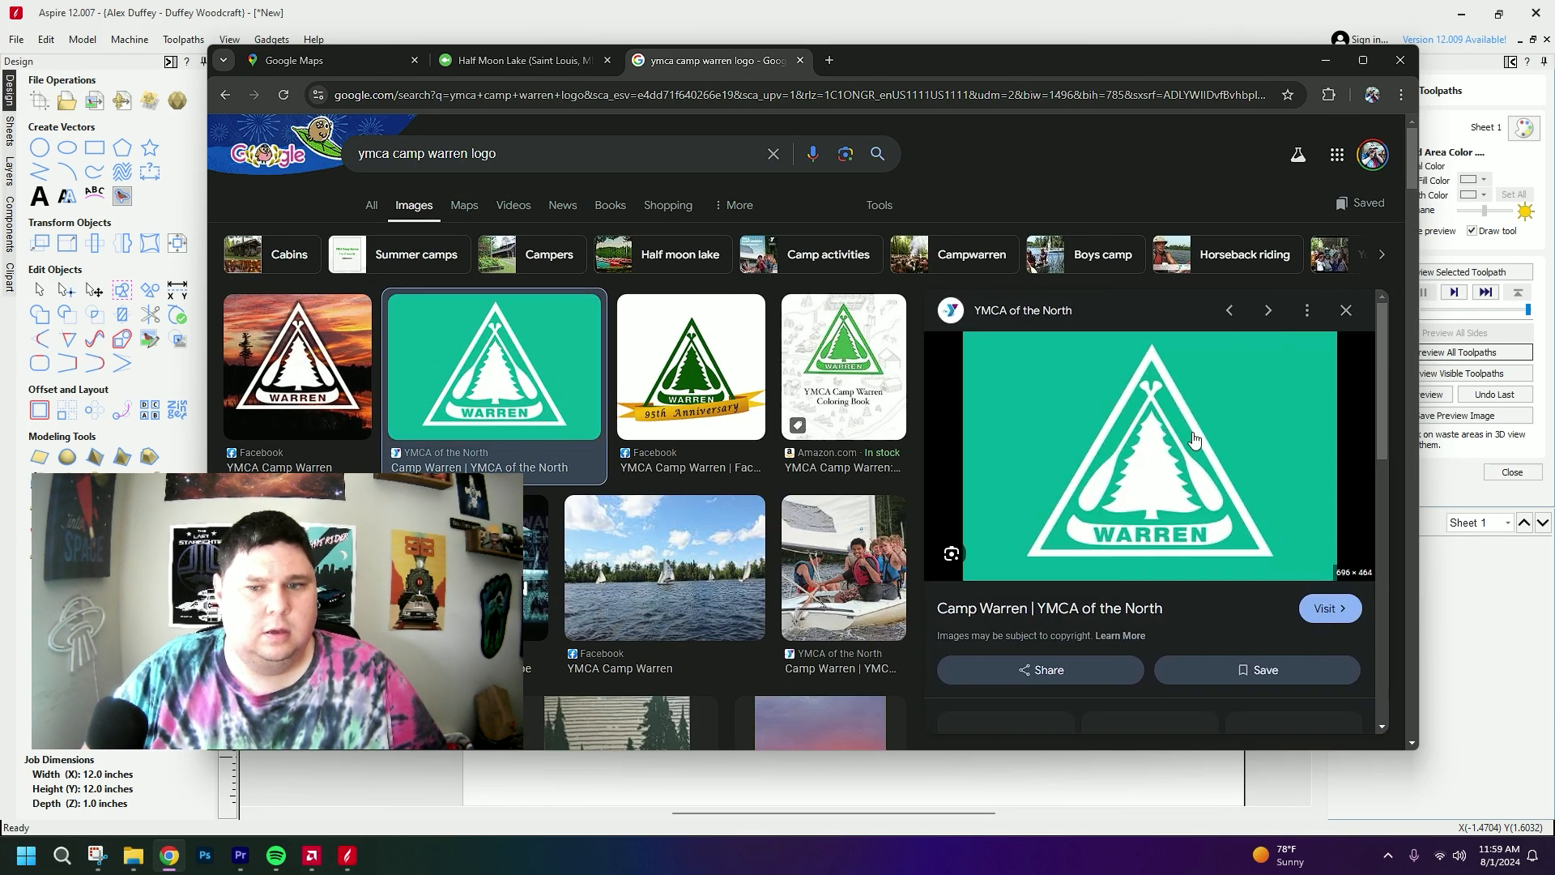
right_click(547, 389)
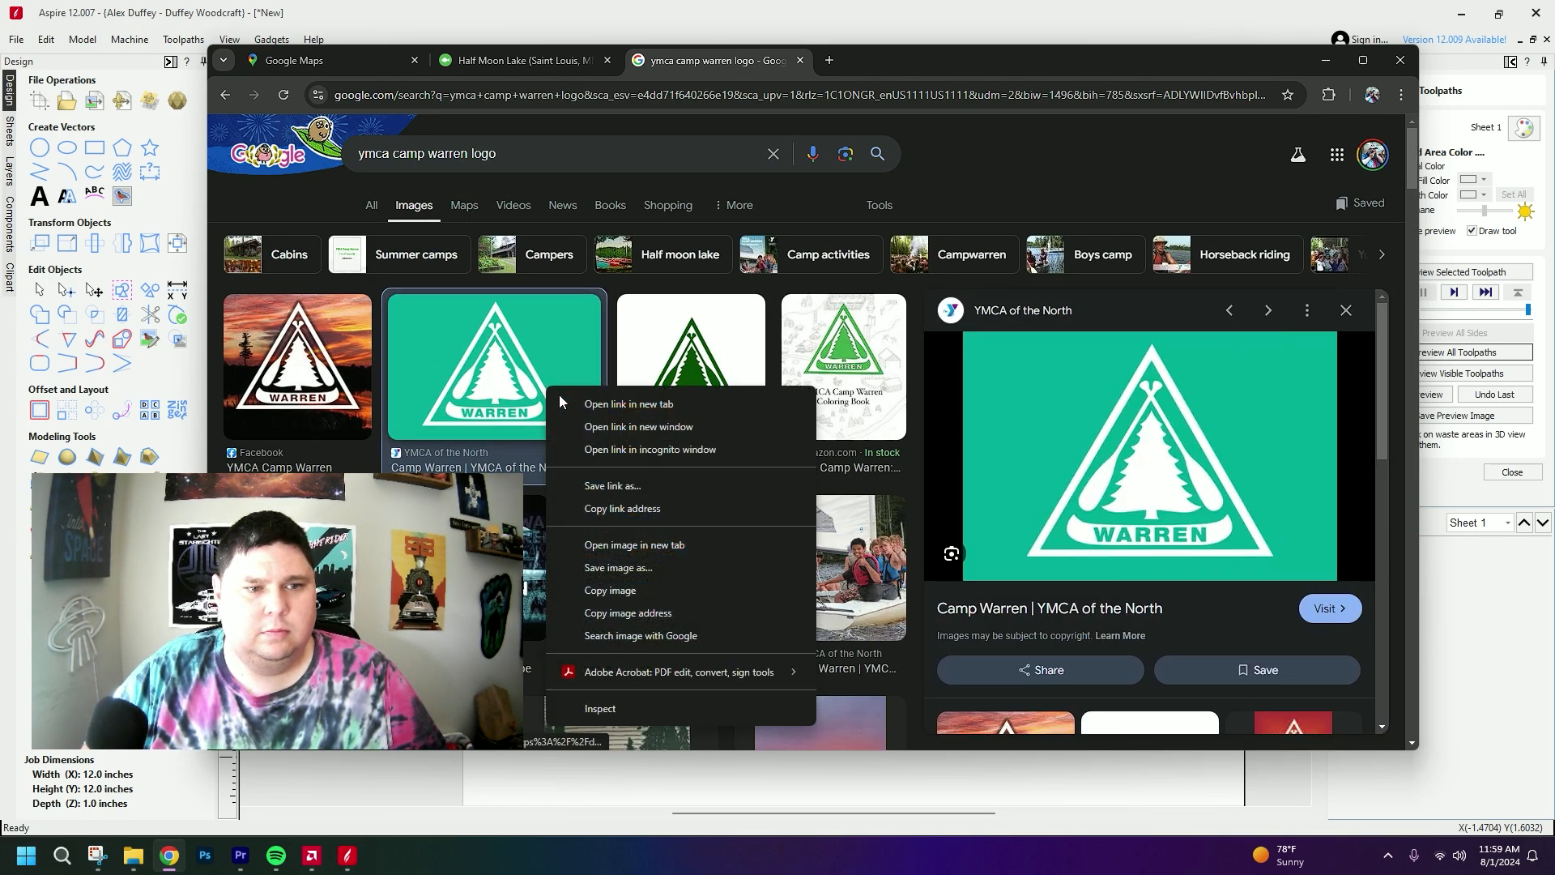
left_click(668, 589)
- Return to Aspire, paste the copied logo into the 2D drawing and move it to the map's empty upper-right area
left_click(1148, 6)
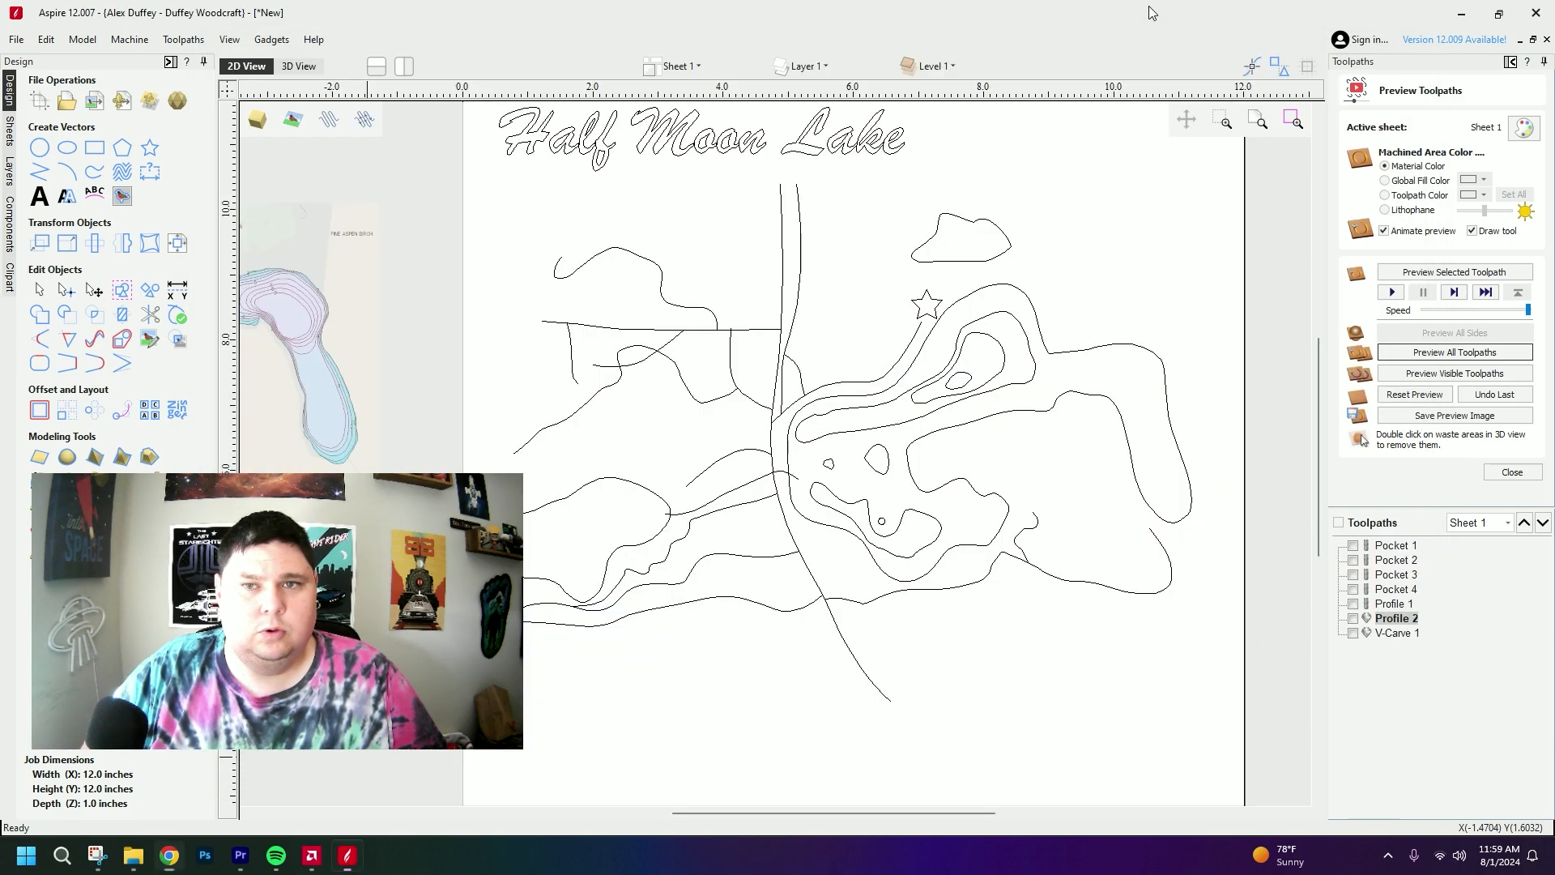
key("ctrl+v")
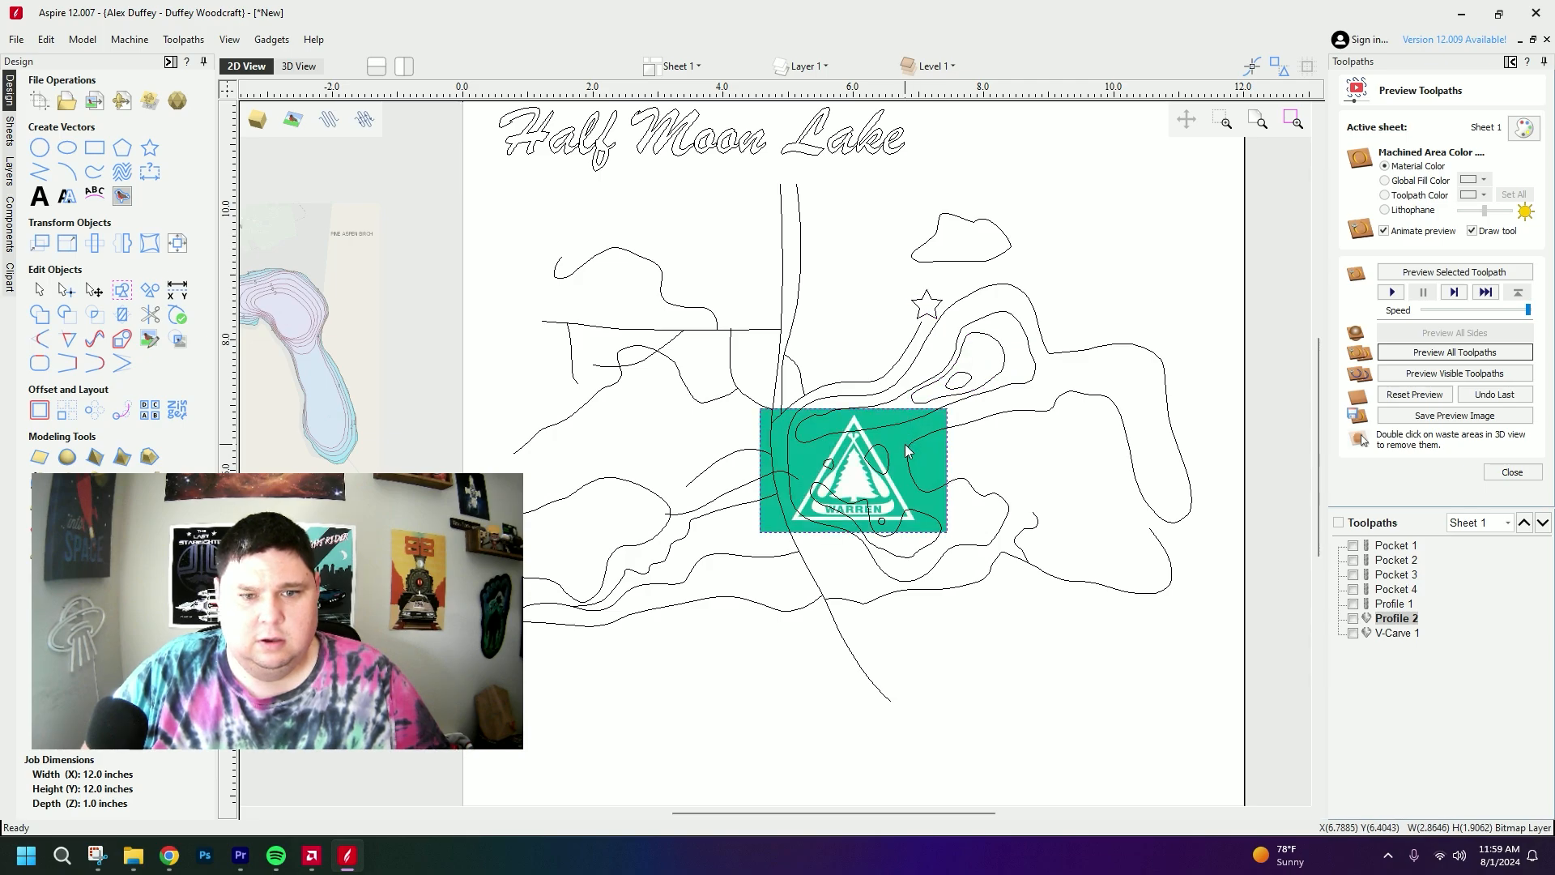
left_click_drag(899, 442, 1160, 192)
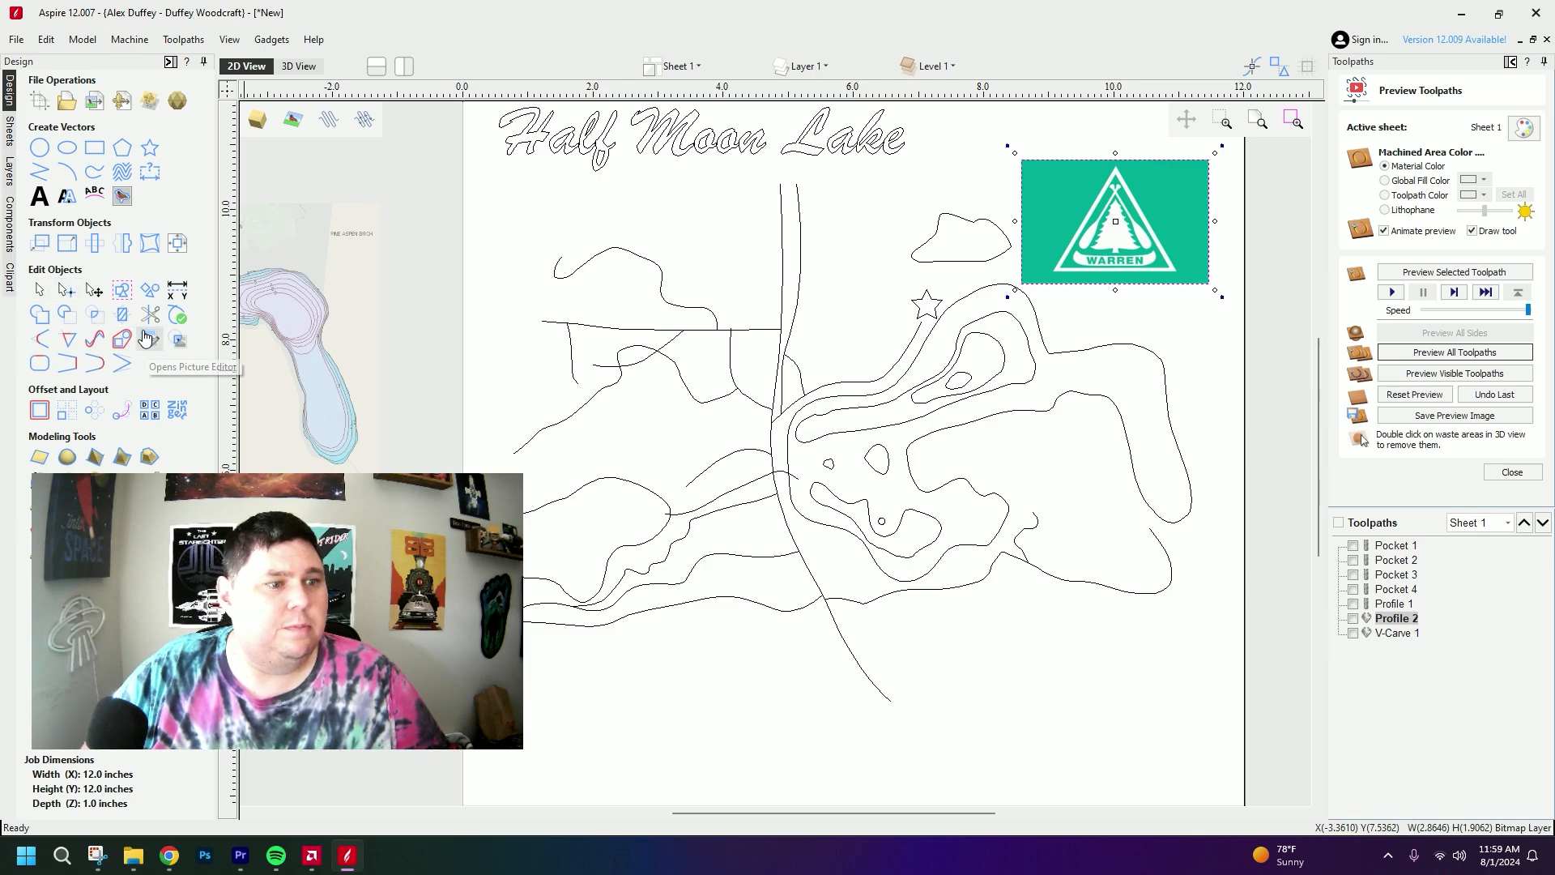
- Trace the Warren logo bitmap in black and white and apply the result as grouped vectors
left_click(122, 200)
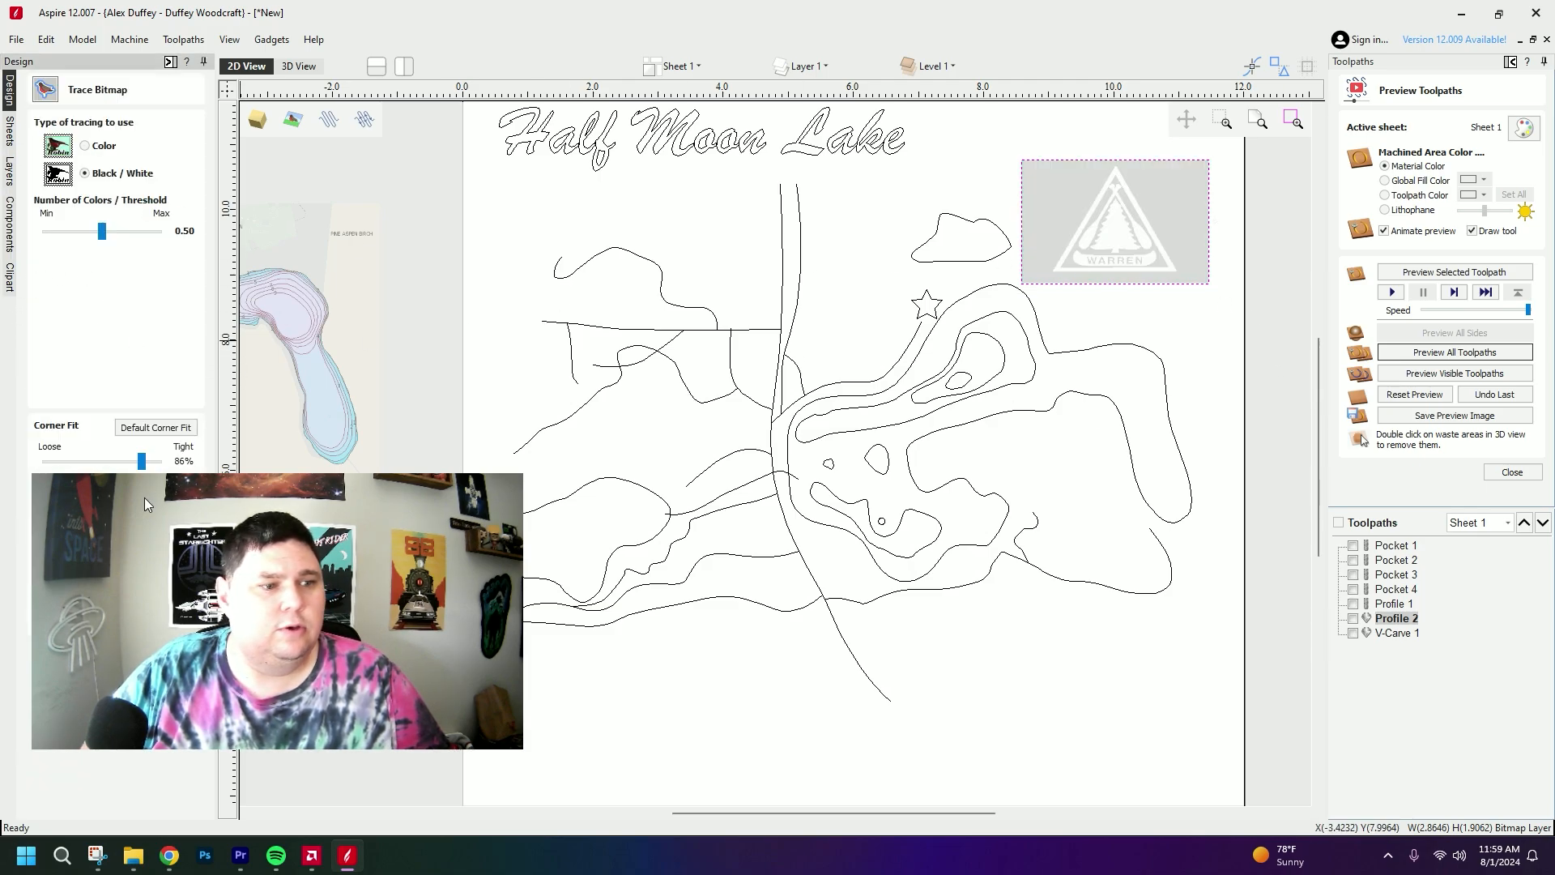
left_click_drag(420, 15, 944, 57)
left_click(663, 694)
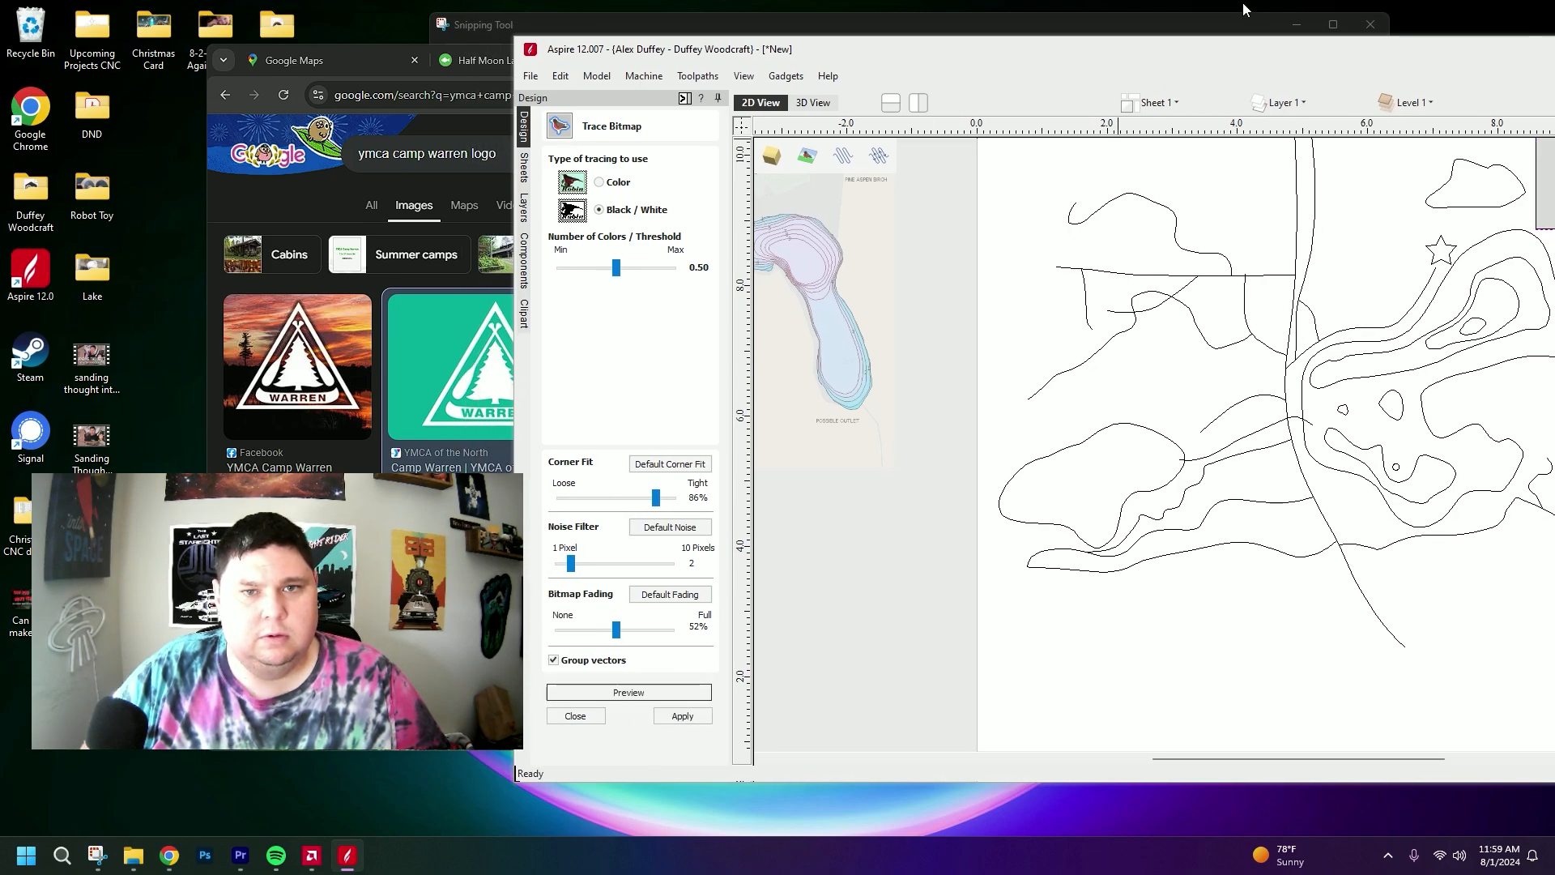
left_click_drag(1253, 50, 1281, 86)
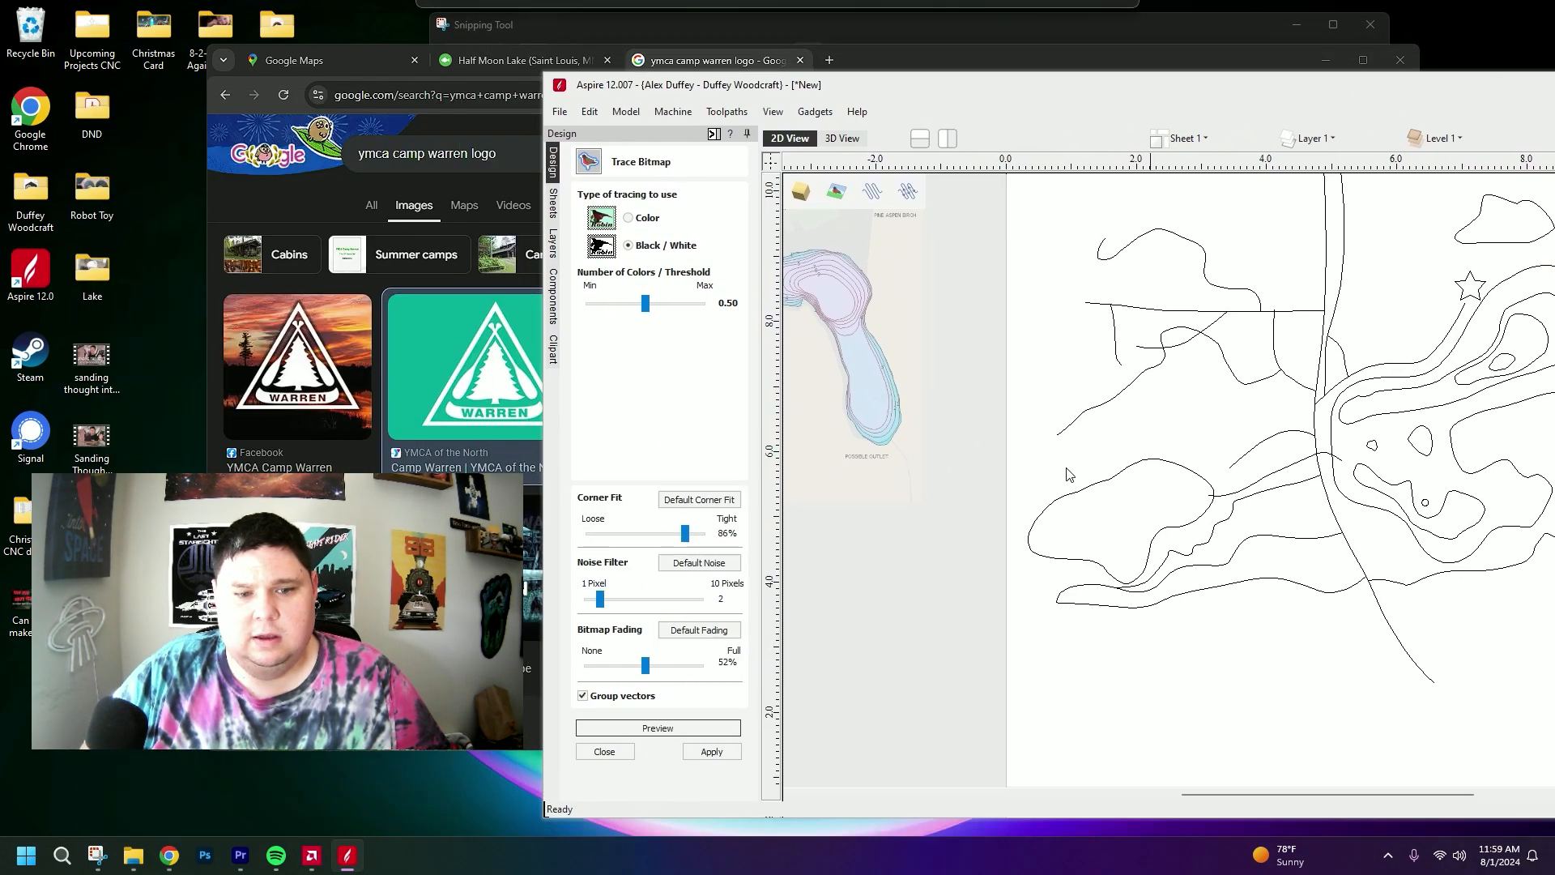
left_click(604, 751)
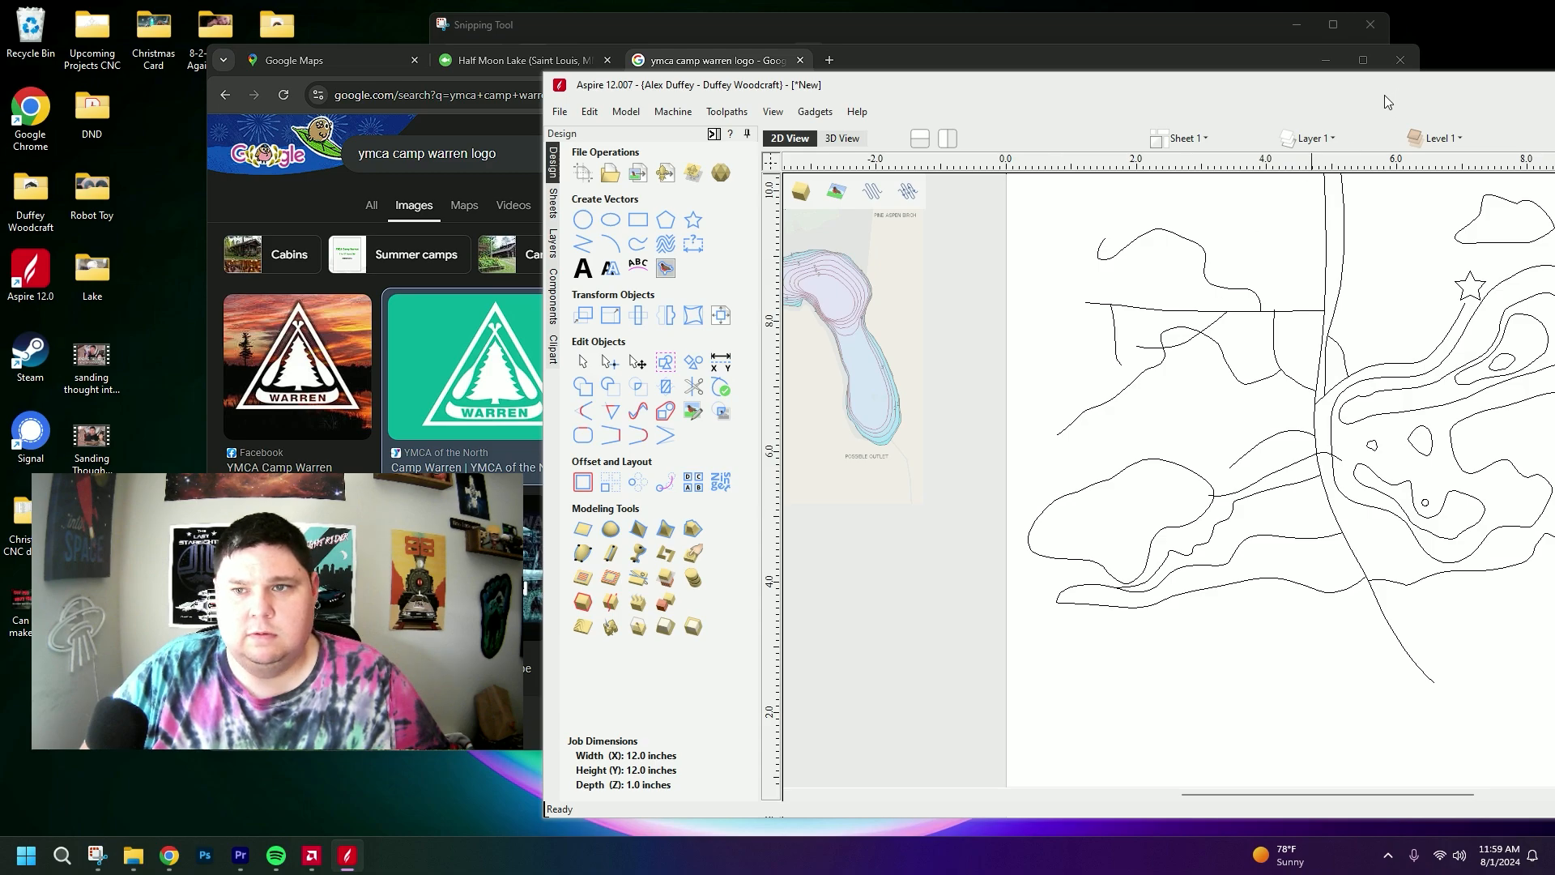
left_click_drag(1387, 94, 883, 84)
left_click(1465, 71)
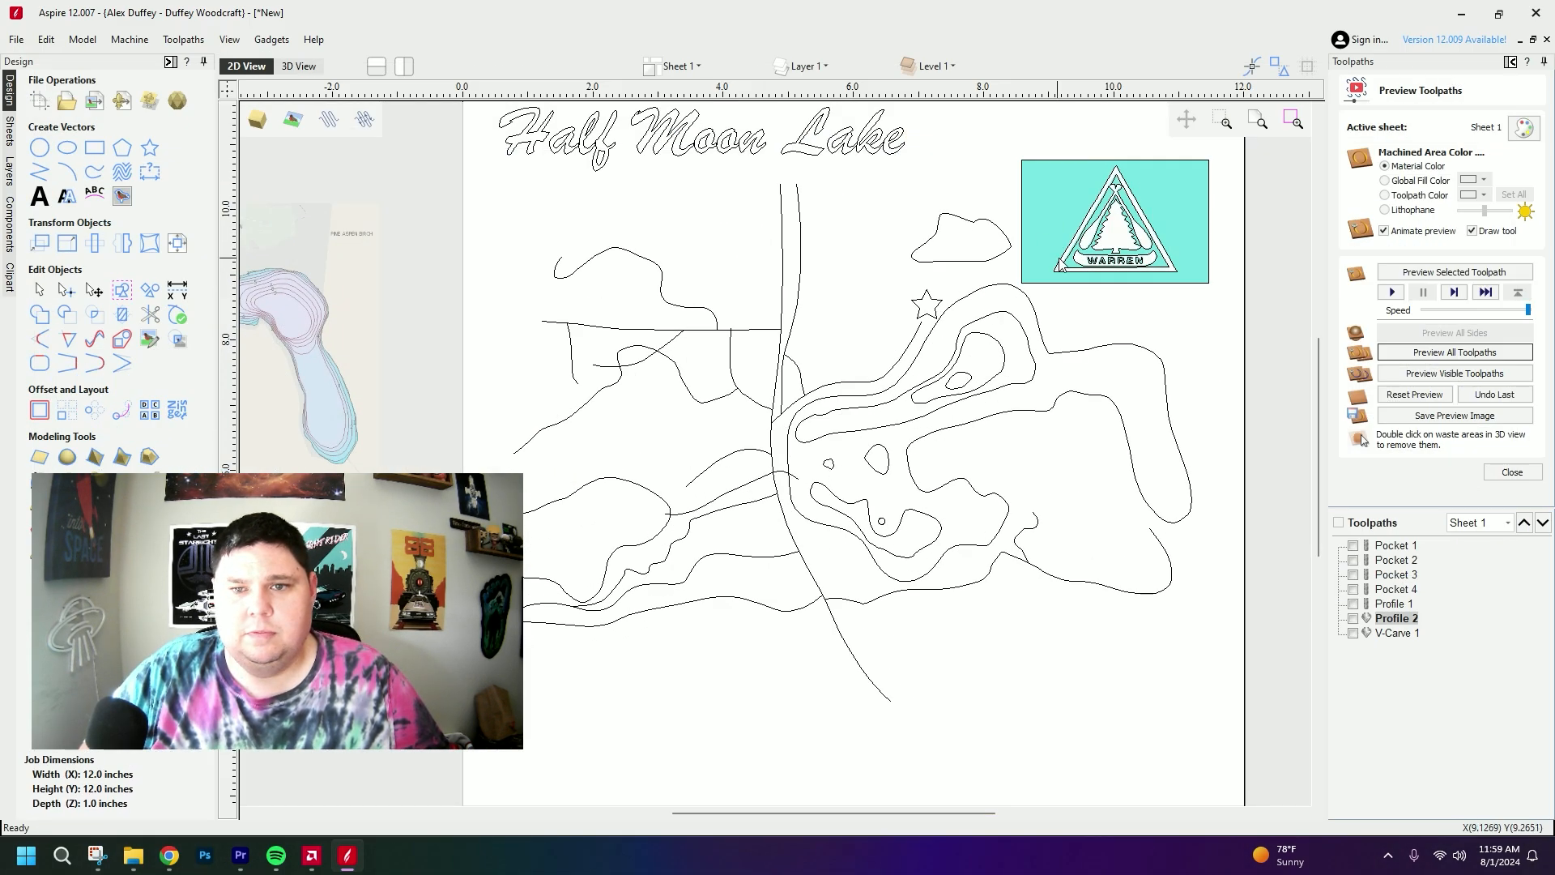
- Delete the logo bitmap behind its traced vectors and inspect the traced tree, canoe and lettering
left_click(1165, 184)
key("Delete")
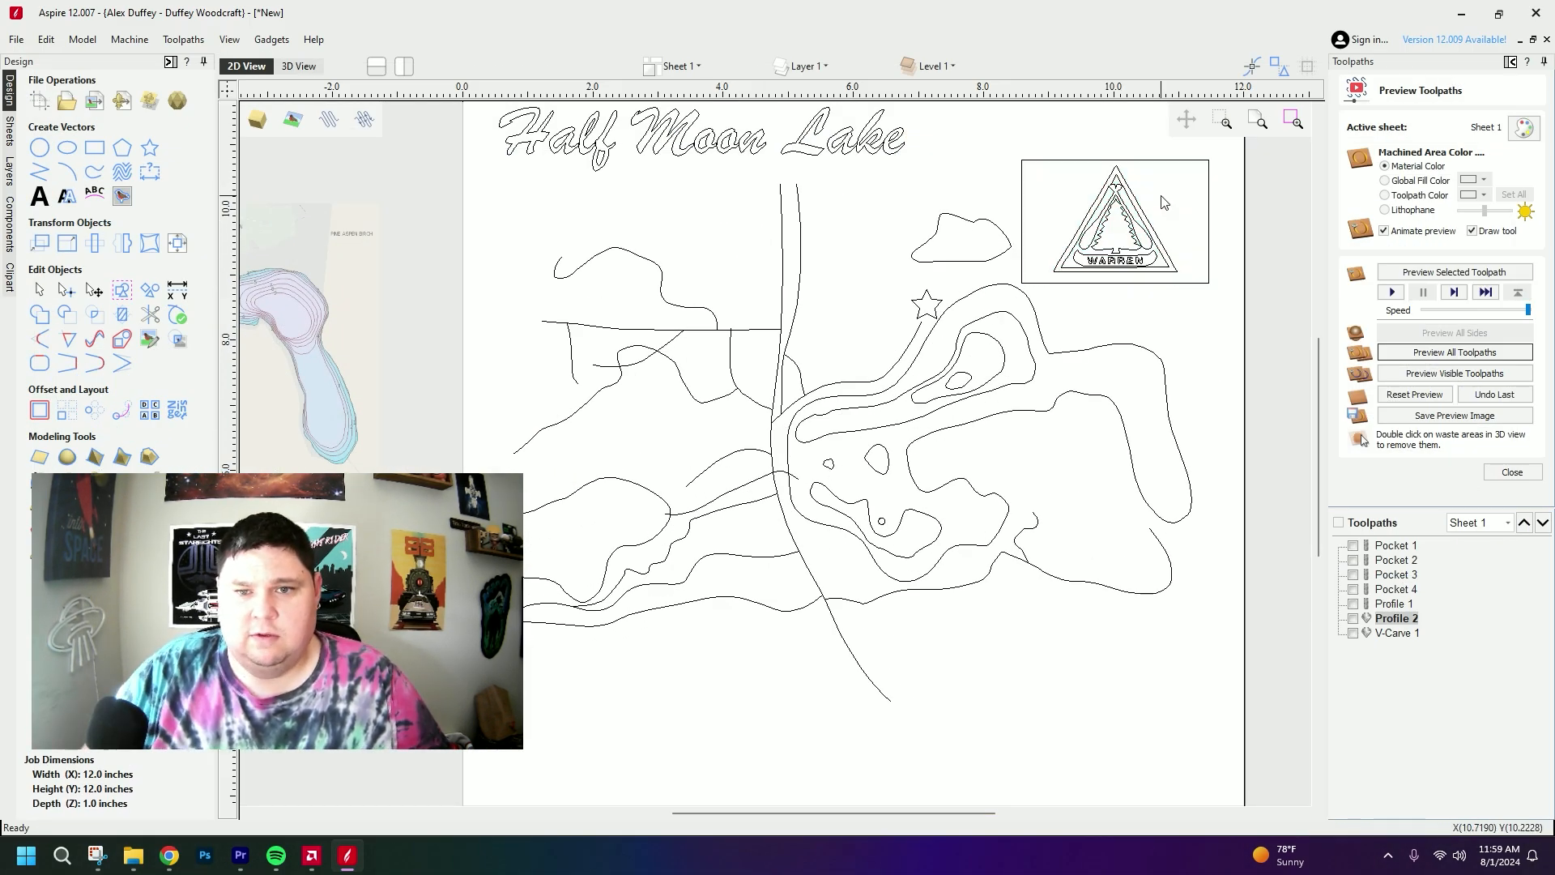
scroll(1163, 202, "up", 5)
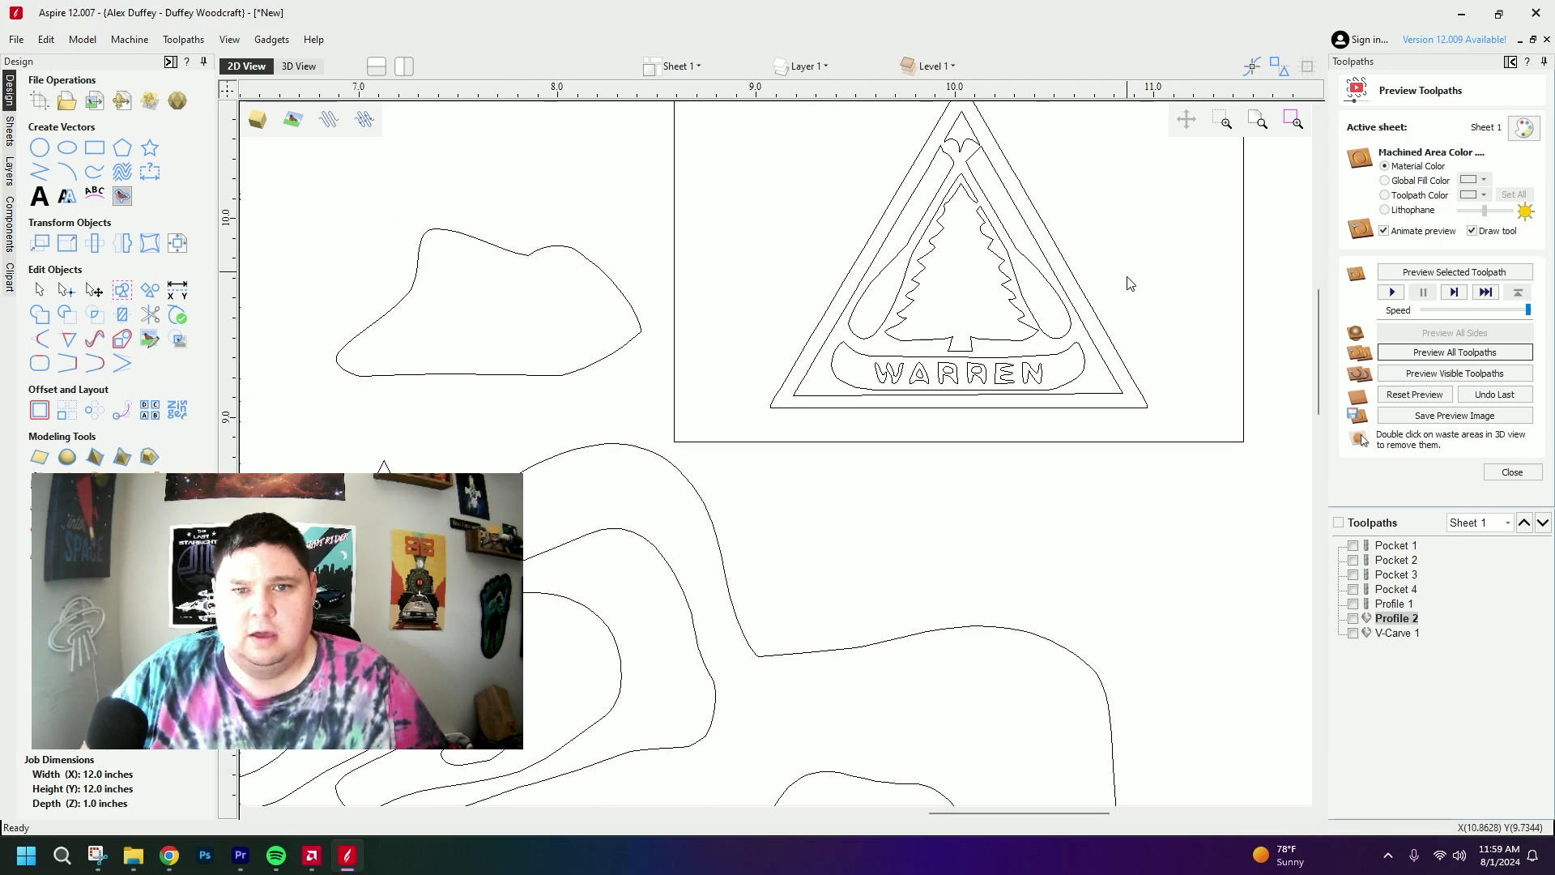
scroll(1134, 377, "up", 2)
scroll(1137, 373, "down", 2)
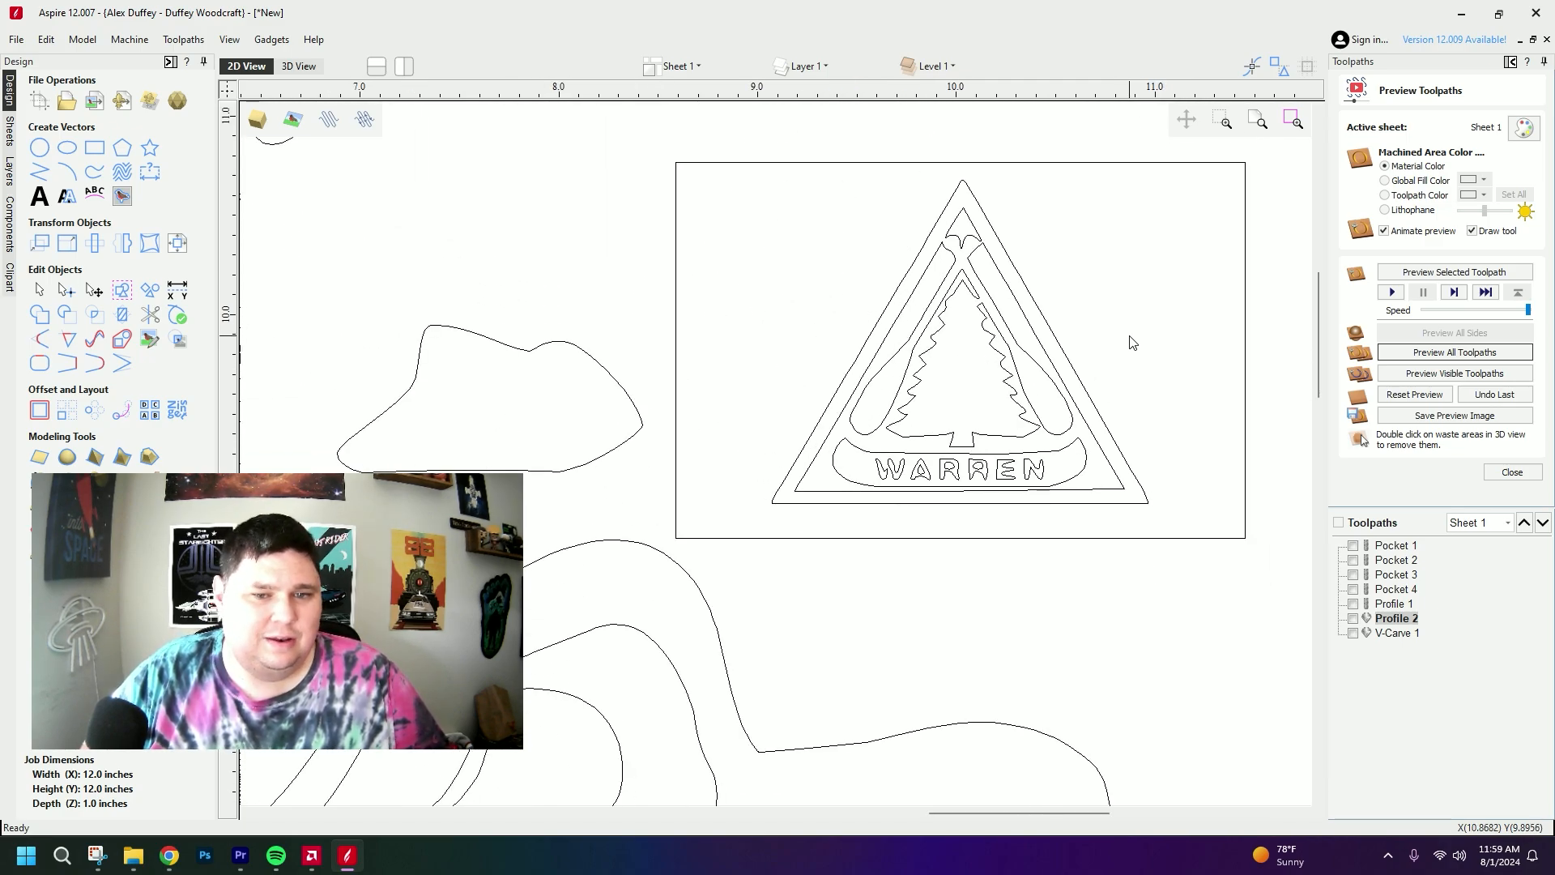
scroll(1135, 347, "down", 2)
scroll(1143, 355, "up", 1)
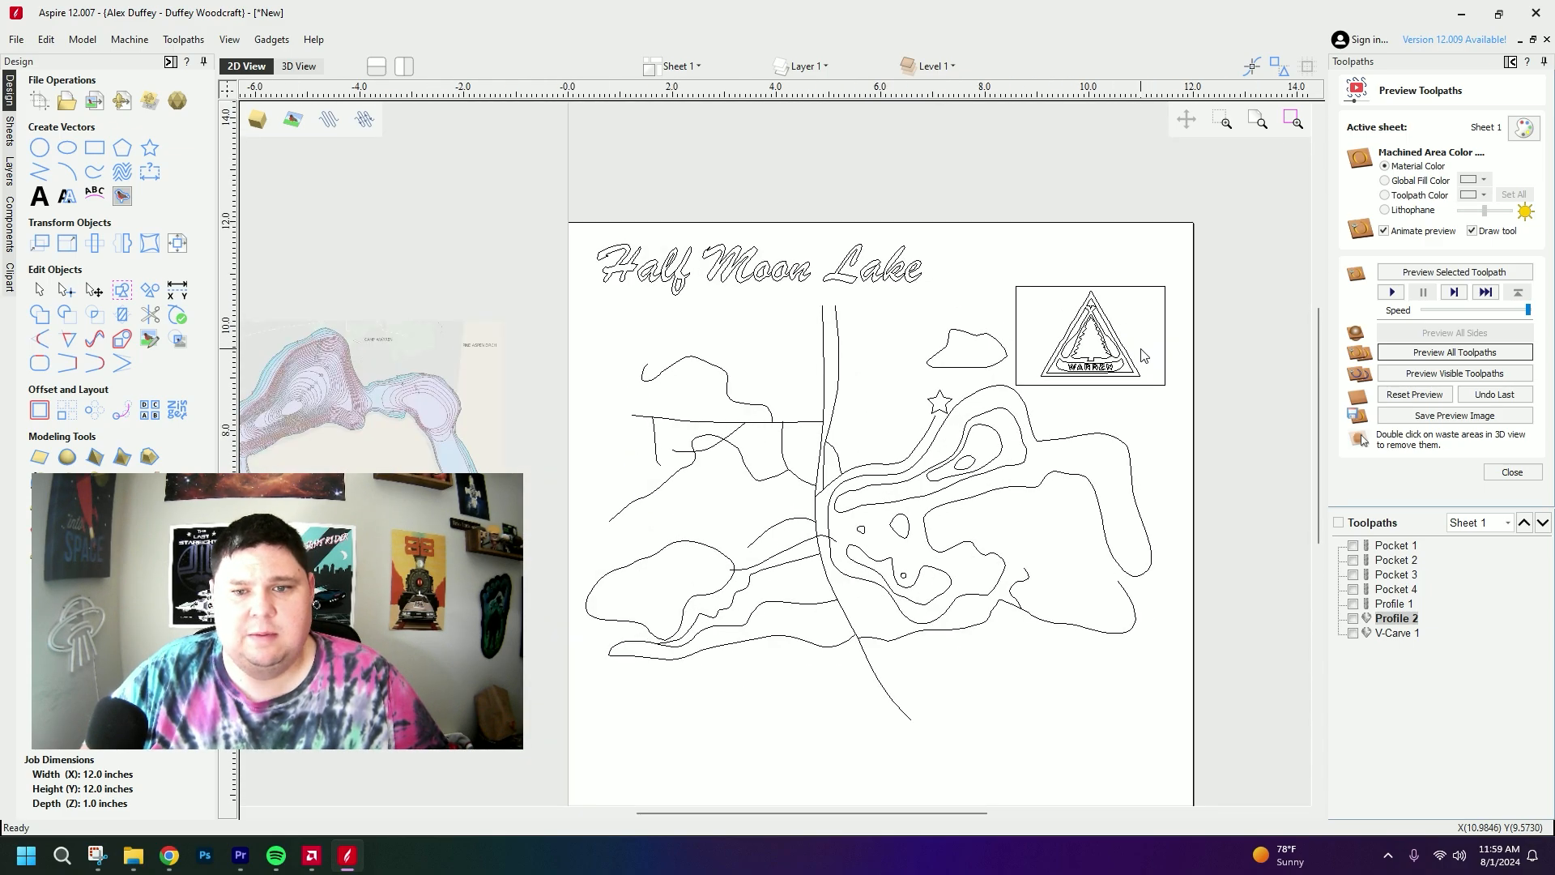
- Ungroup the traced logo back onto the original object layers and delete its rectangular border
right_click(1160, 387)
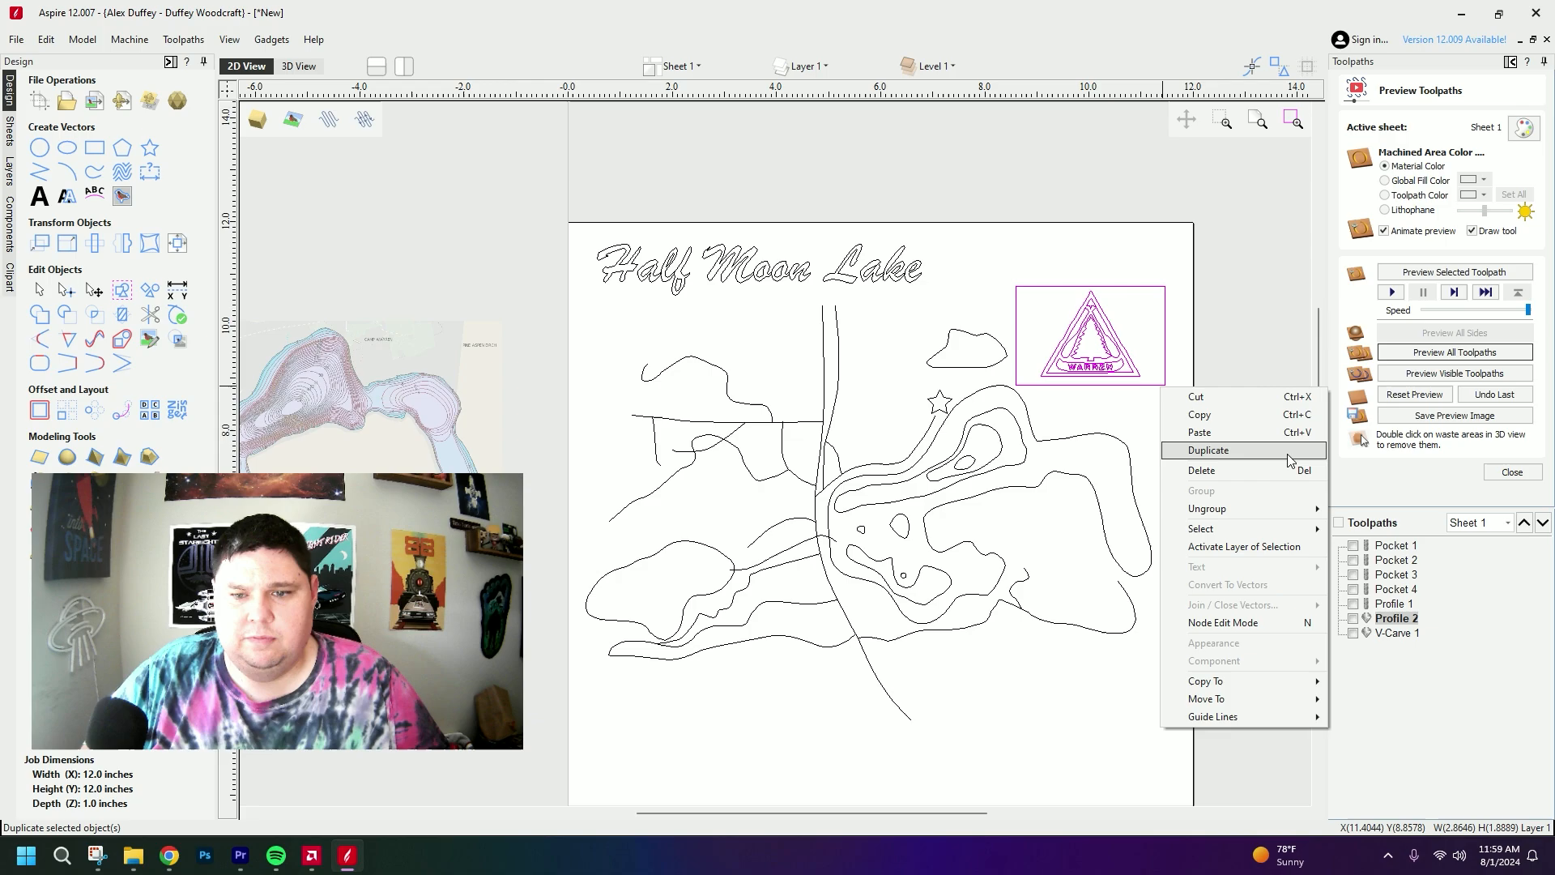
mouse_move(1240, 508)
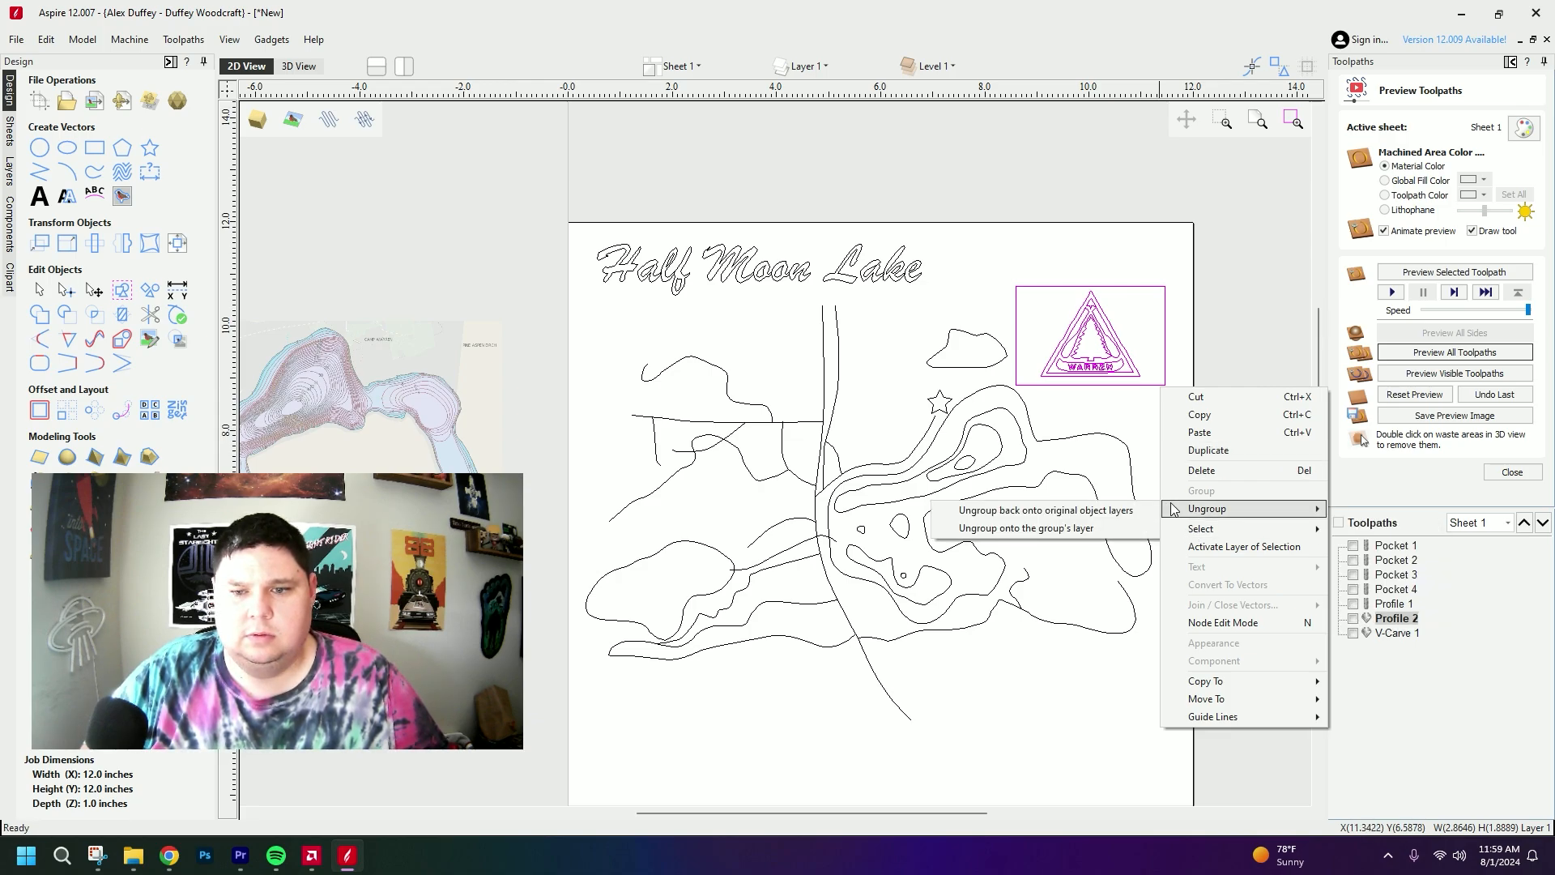
left_click(1045, 510)
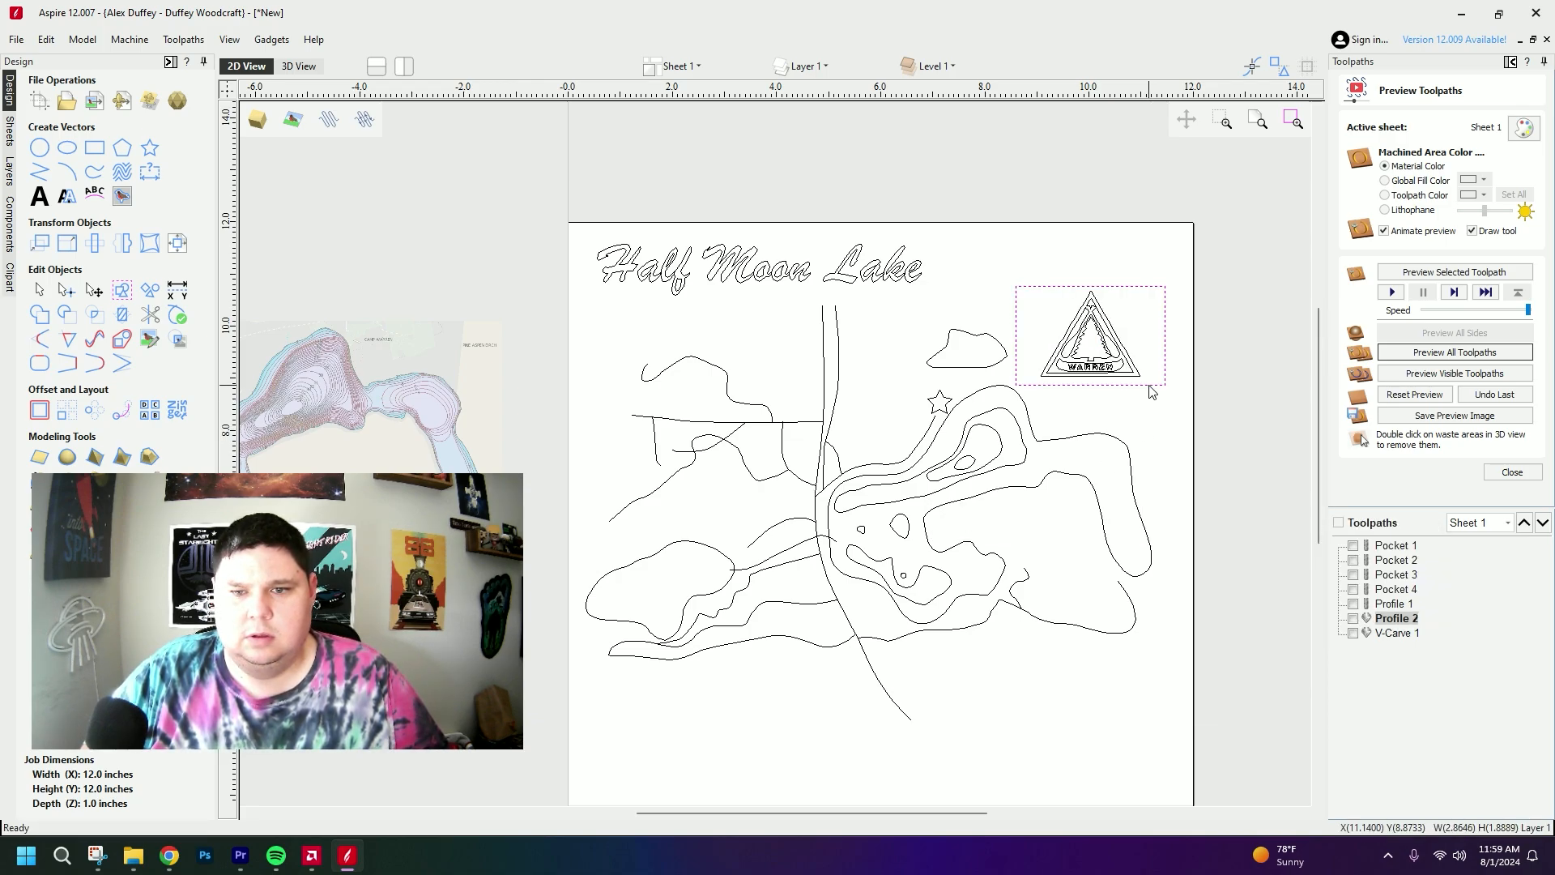
key("Delete")
- Move all the Warren logo vectors to the empty area below the lower-left lake outline
left_click_drag(1148, 276, 702, 770)
left_click_drag(758, 691, 834, 683)
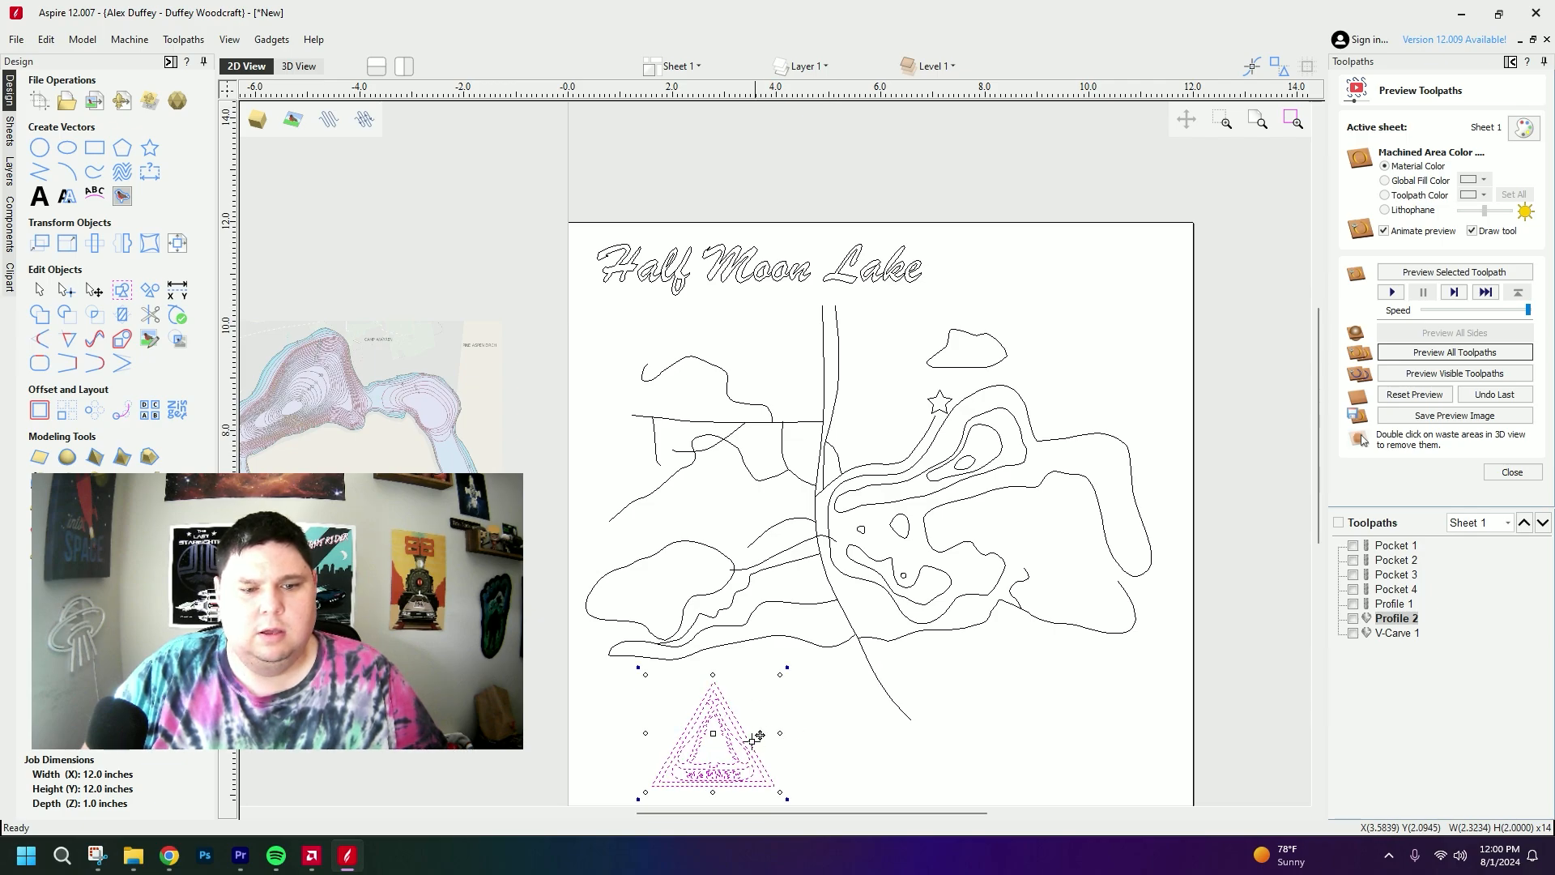
left_click_drag(708, 745, 739, 745)
left_click(1077, 733)
scroll(1080, 731, "down", 1)
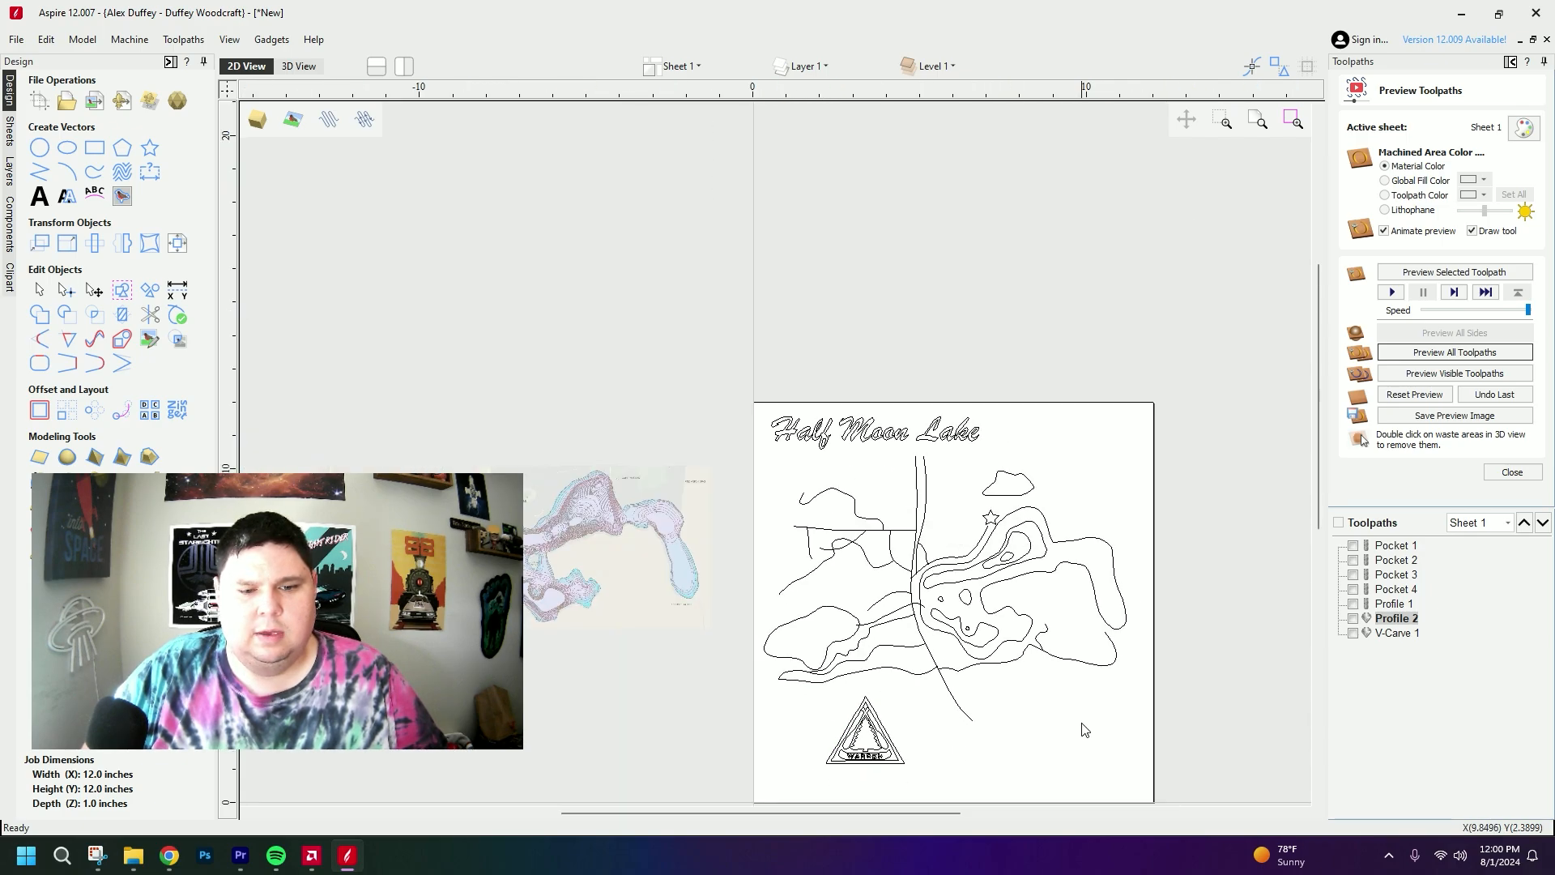
scroll(1085, 732, "up", 1)
scroll(1121, 734, "down", 1)
middle_click_drag(1118, 721, 1088, 580)
- Move the whole Warren logo nearer the map's lower-left corner and enlarge it to fill the space below the lake
left_click(879, 603)
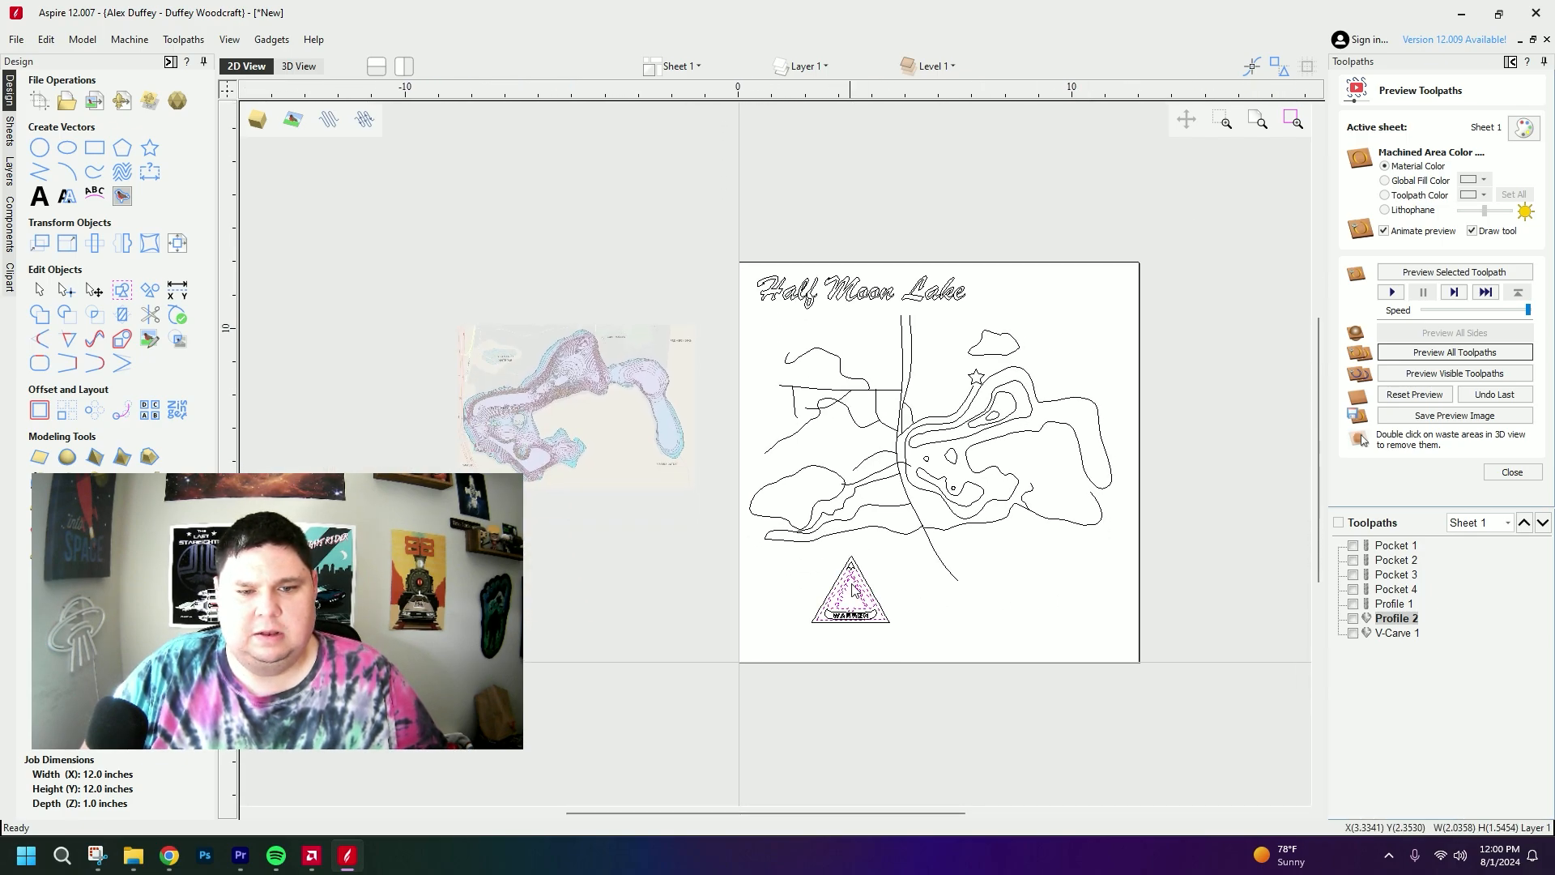
left_click_drag(853, 600, 779, 550)
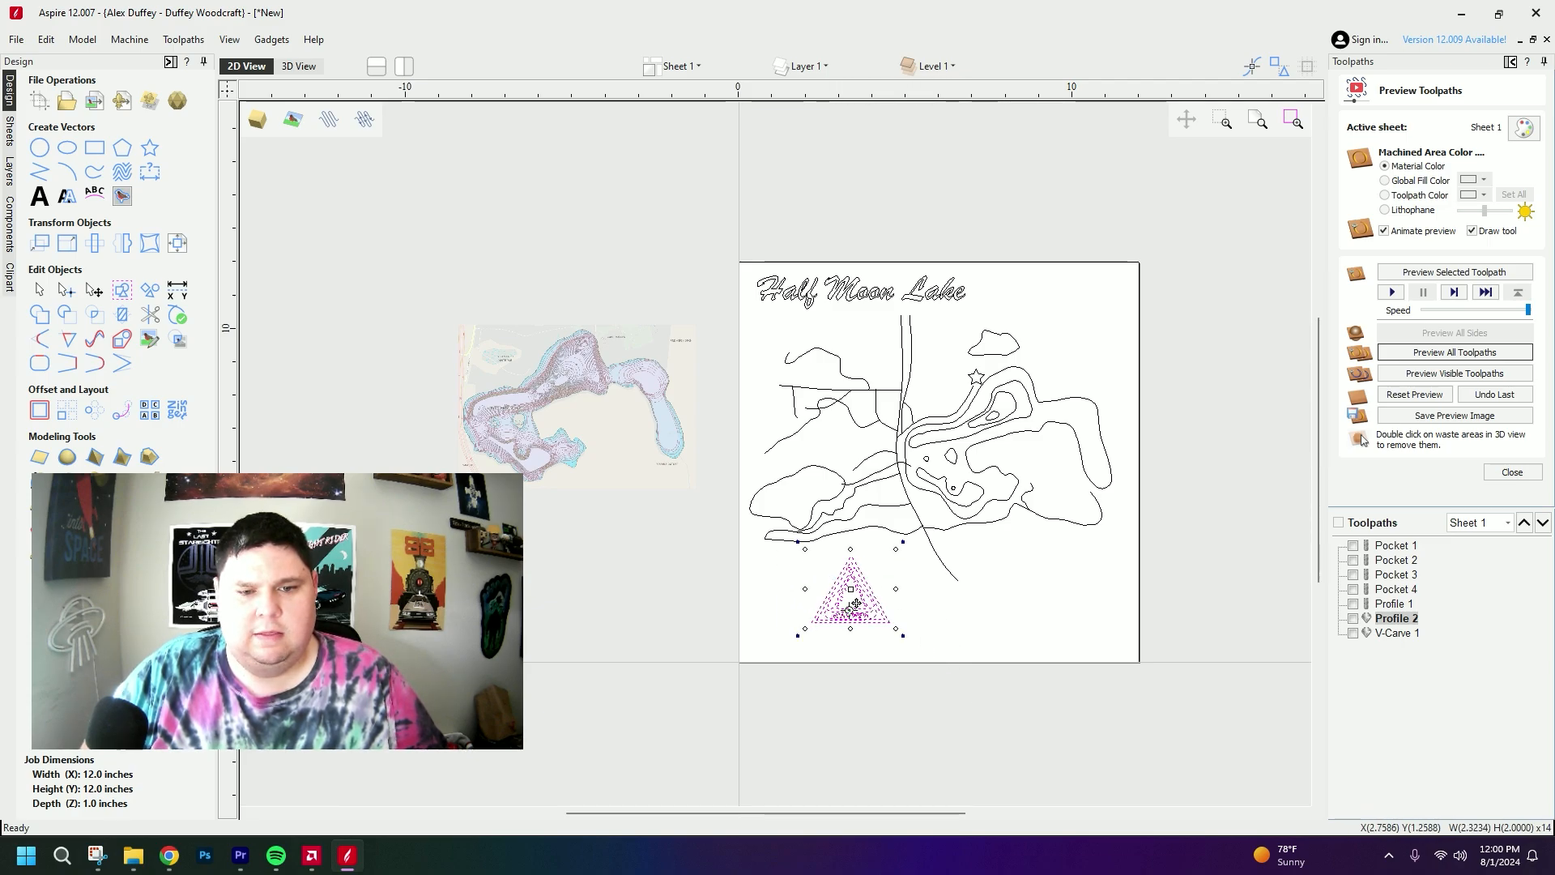
left_click_drag(879, 594, 852, 614)
left_click(871, 577)
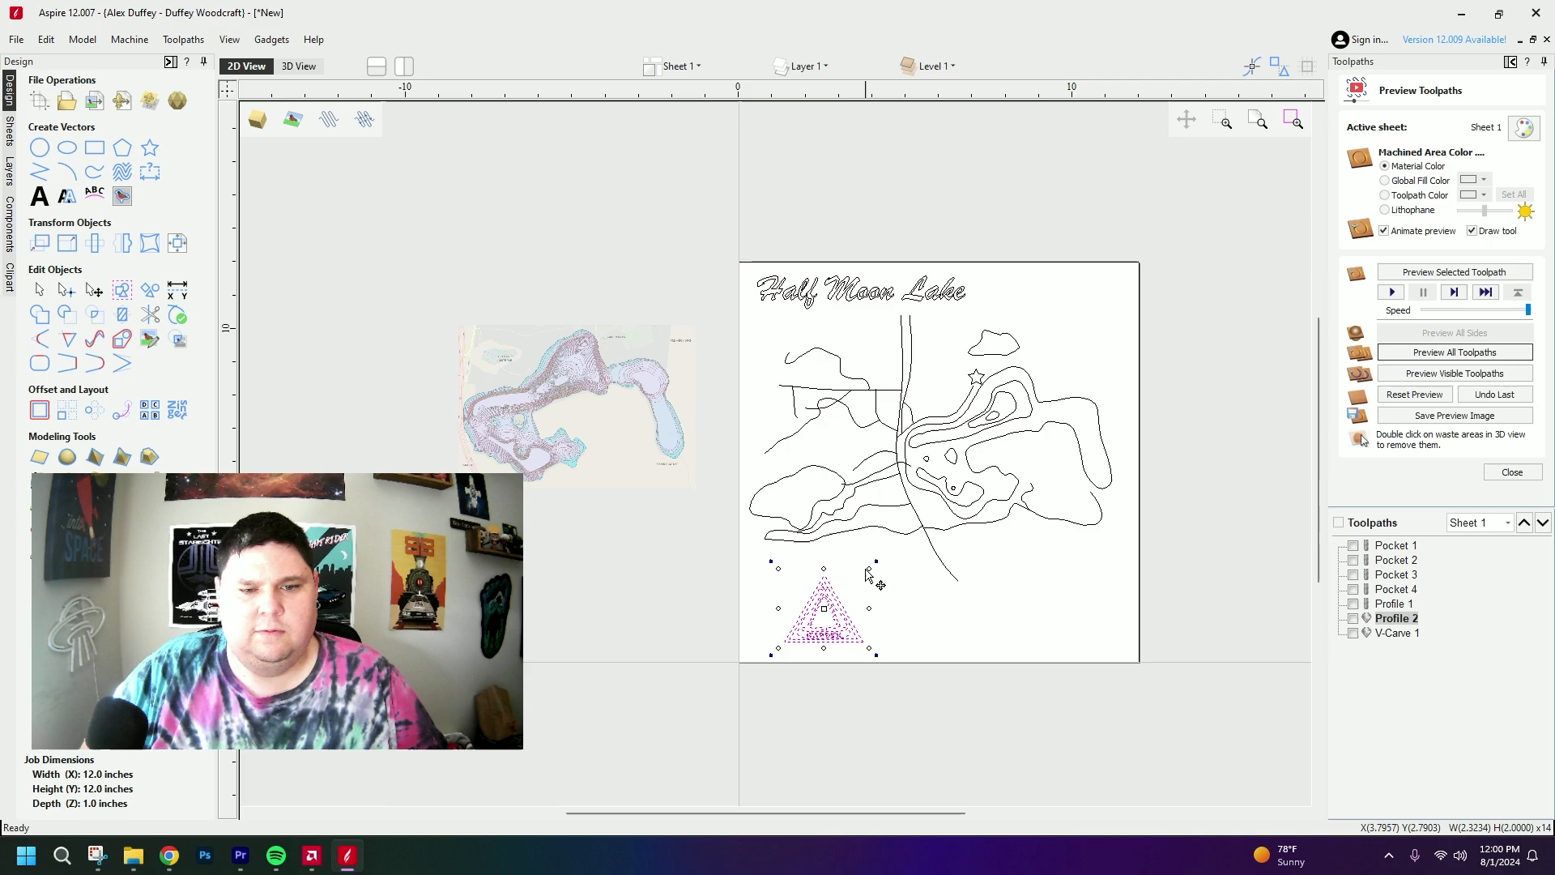
left_click_drag(891, 672, 777, 568)
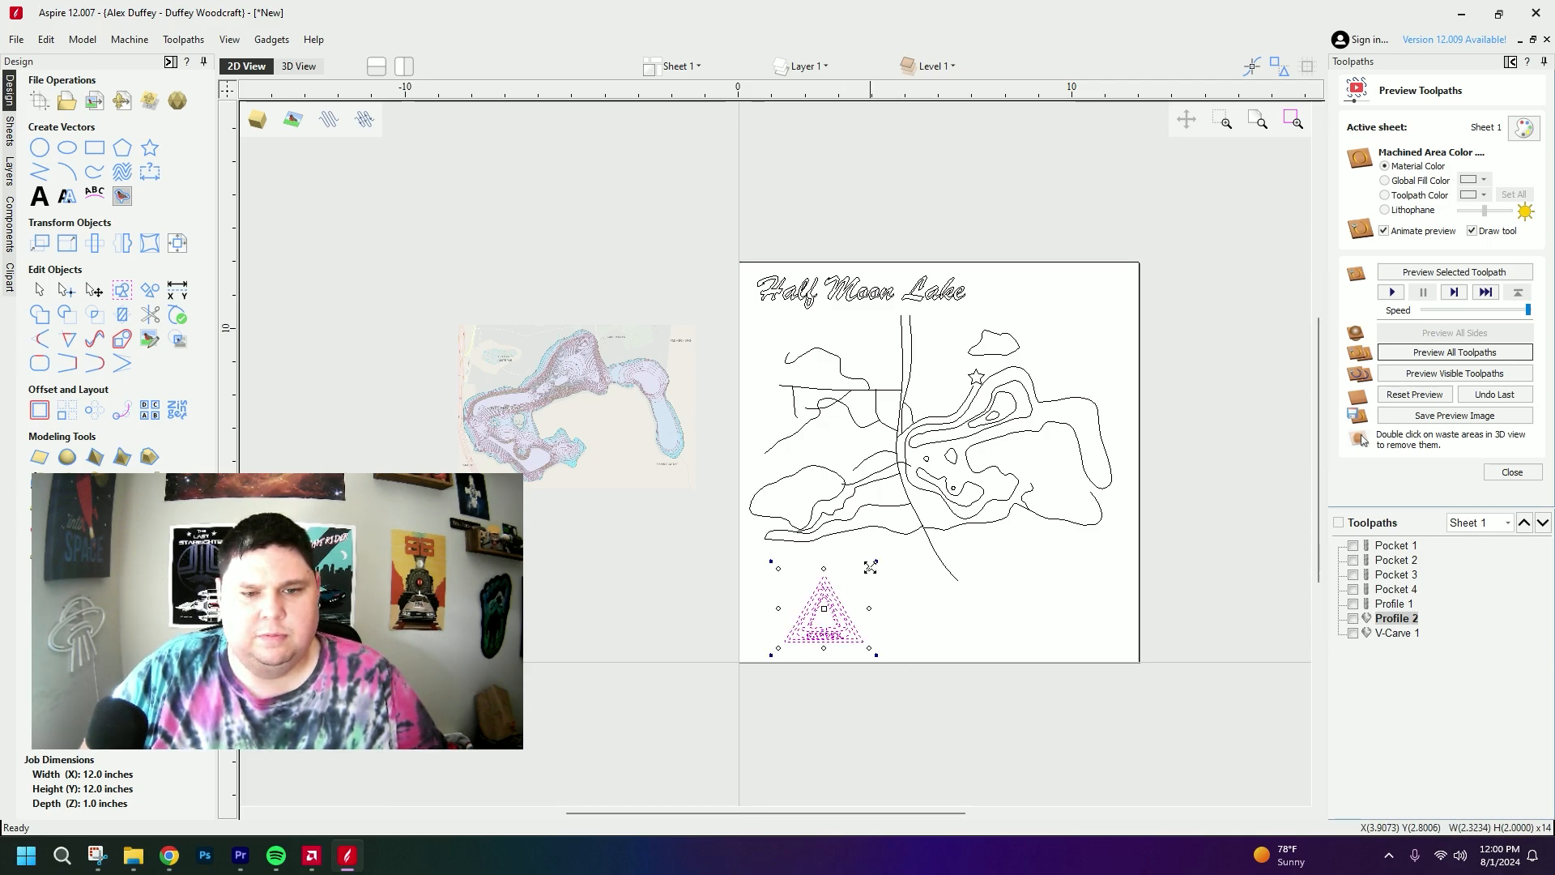
left_click_drag(871, 567, 926, 551)
left_click(975, 680)
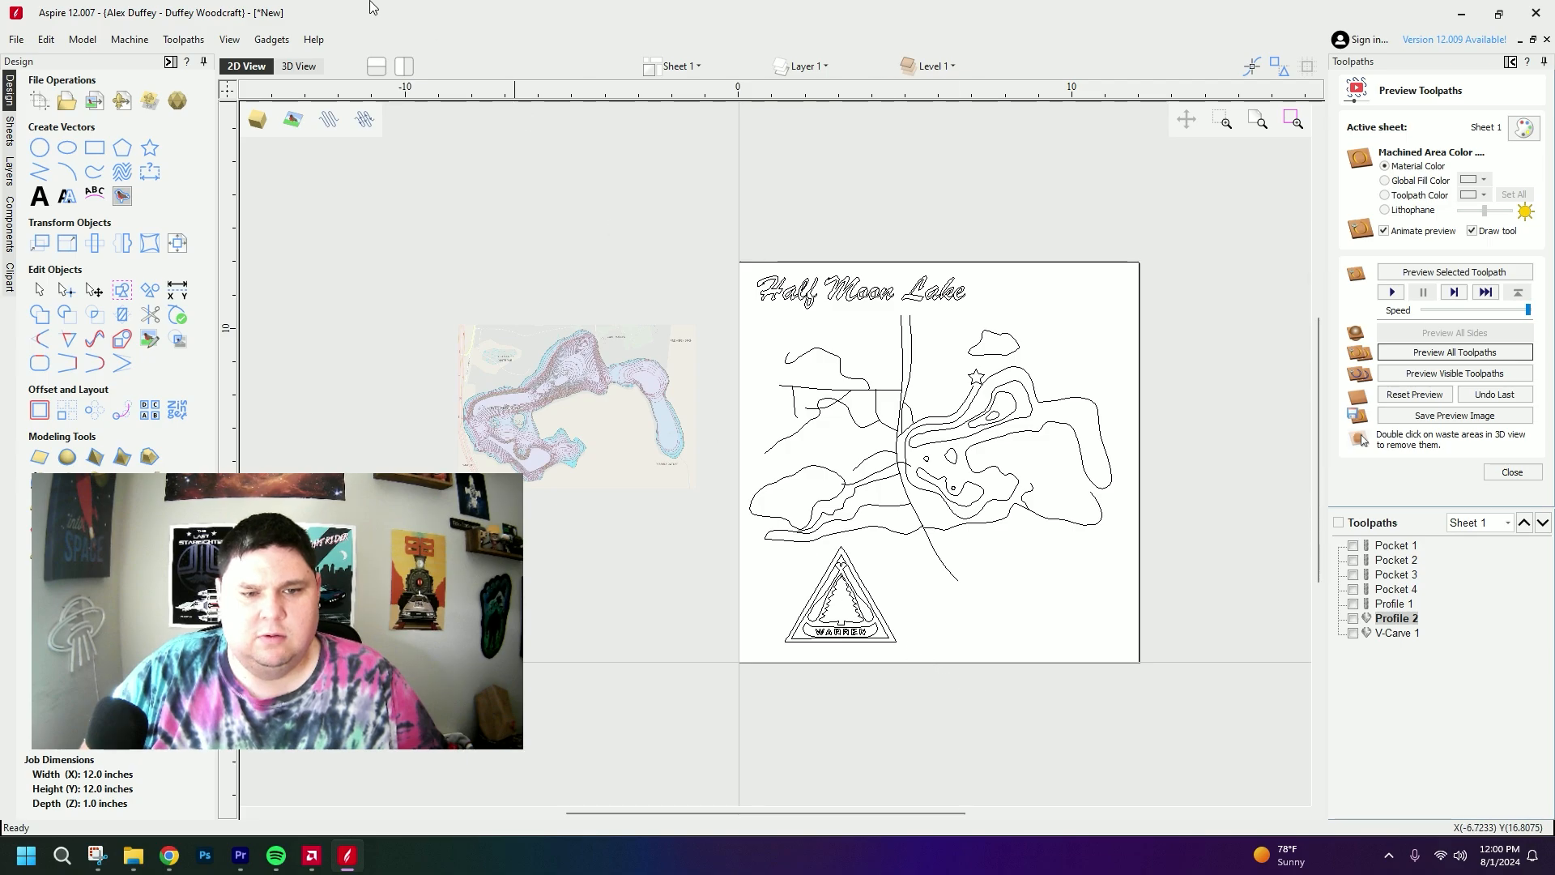
- Import the existing Sylvan Lake map vectors from the Desktop location into the Half Moon Lake design
left_click(15, 39)
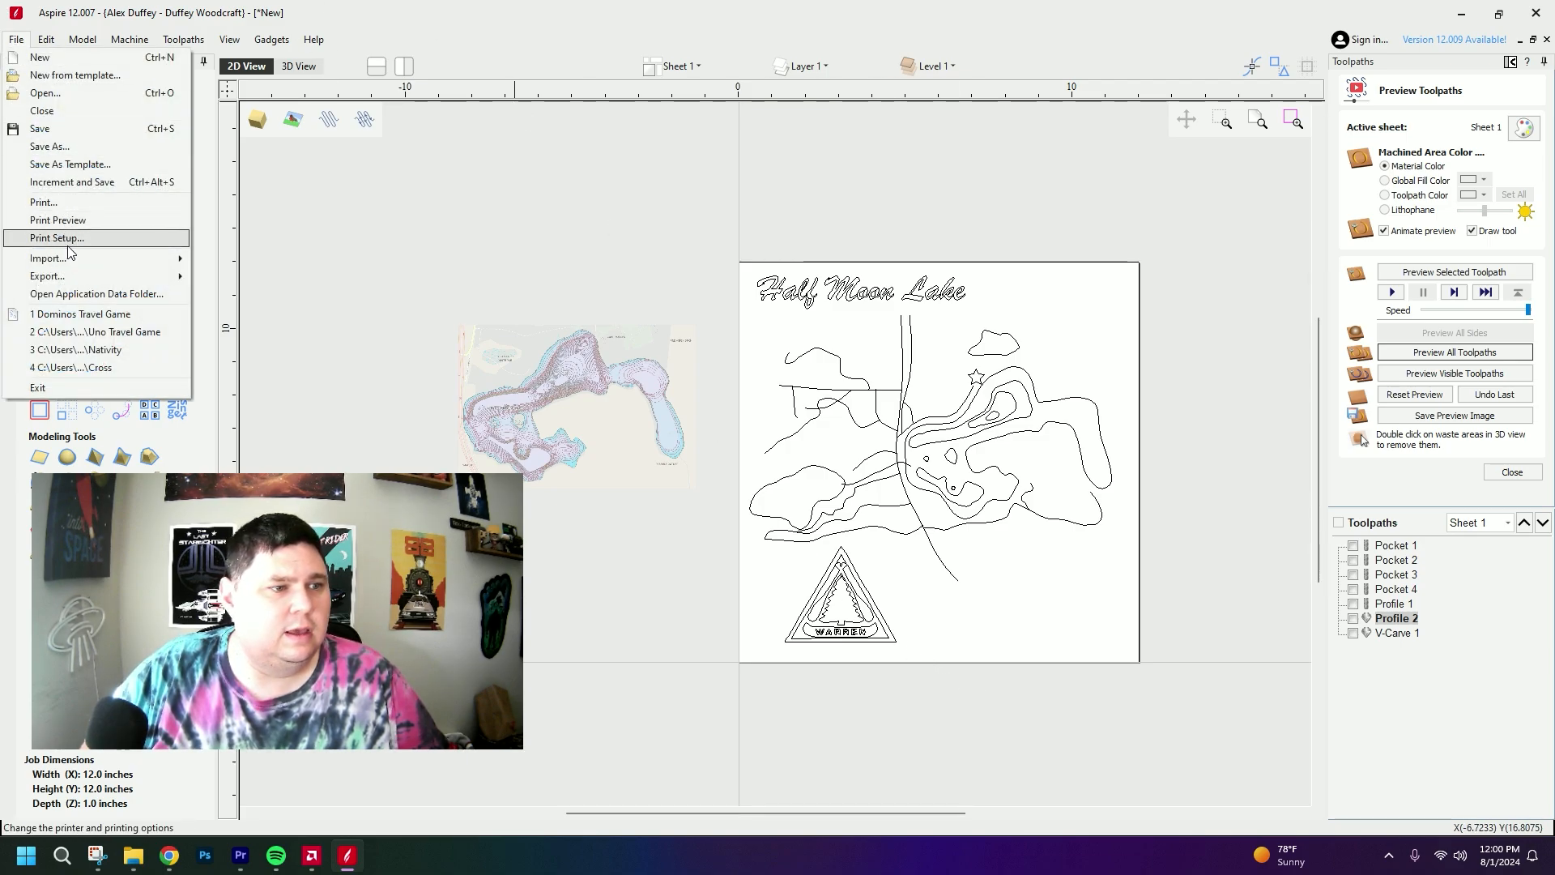
mouse_move(68, 264)
left_click(305, 258)
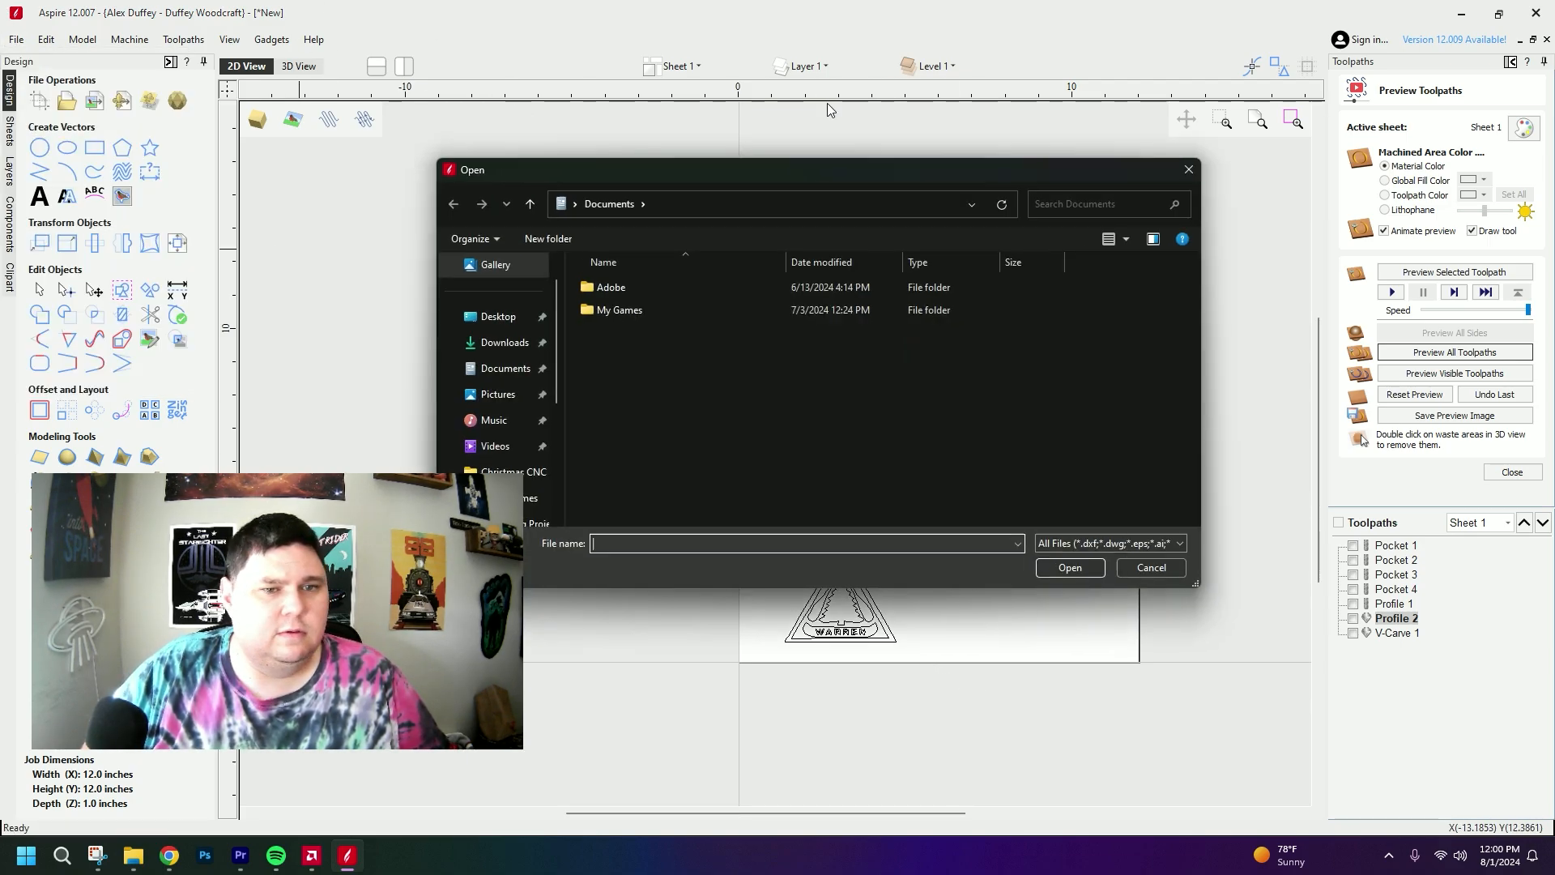
left_click(498, 317)
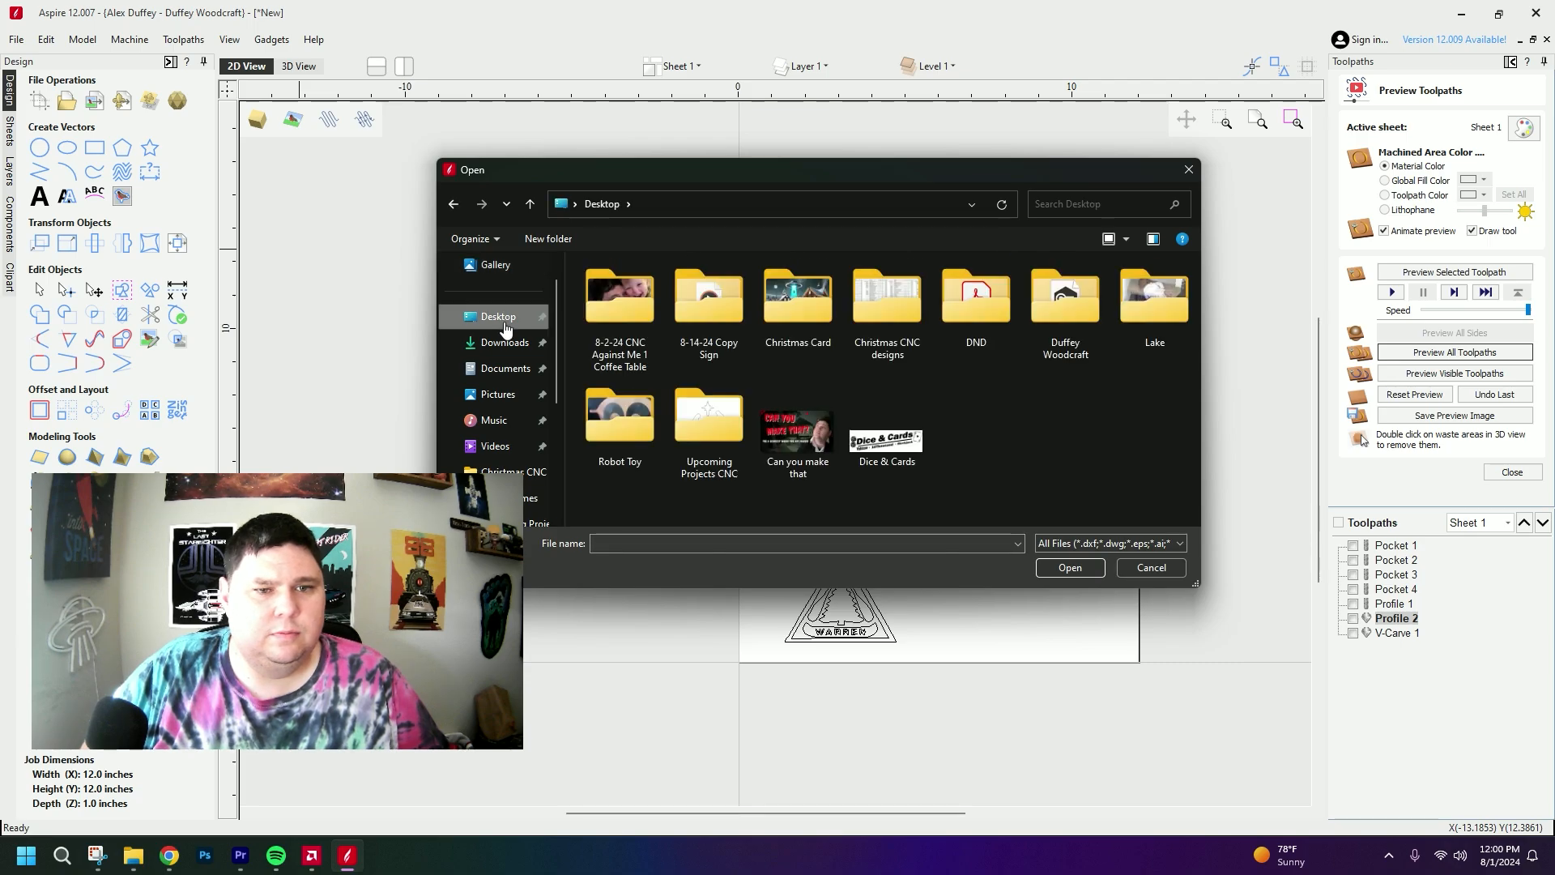
right_click(507, 323)
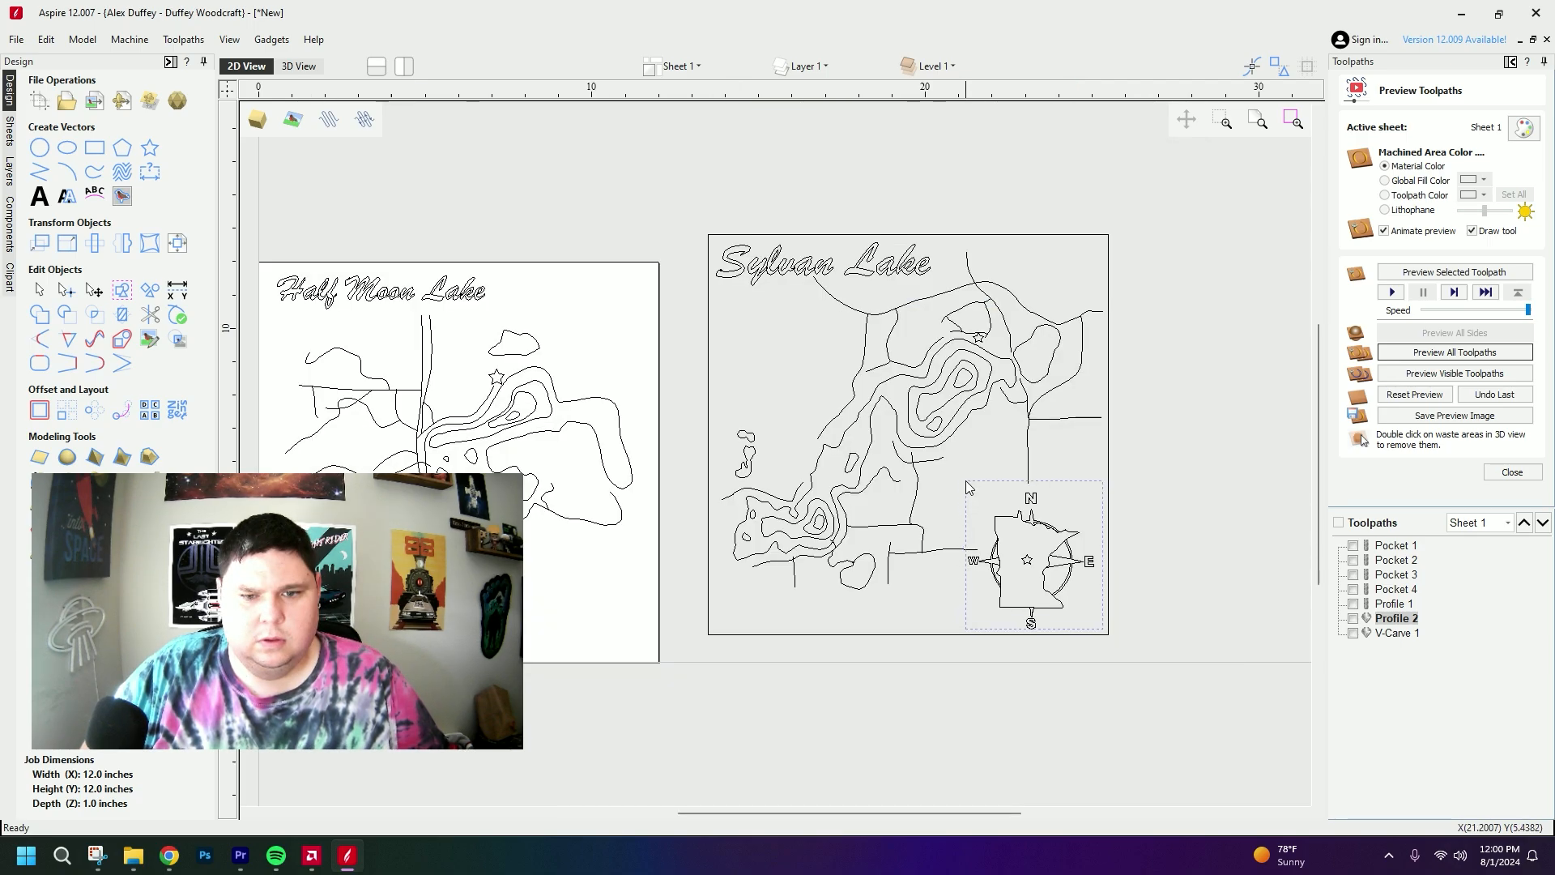
- Move the state-outline compass from the Sylvan Lake map to the Half Moon Lake map's lower-right corner and delete the remaining Sylvan Lake vectors
left_click_drag(1098, 632, 965, 480)
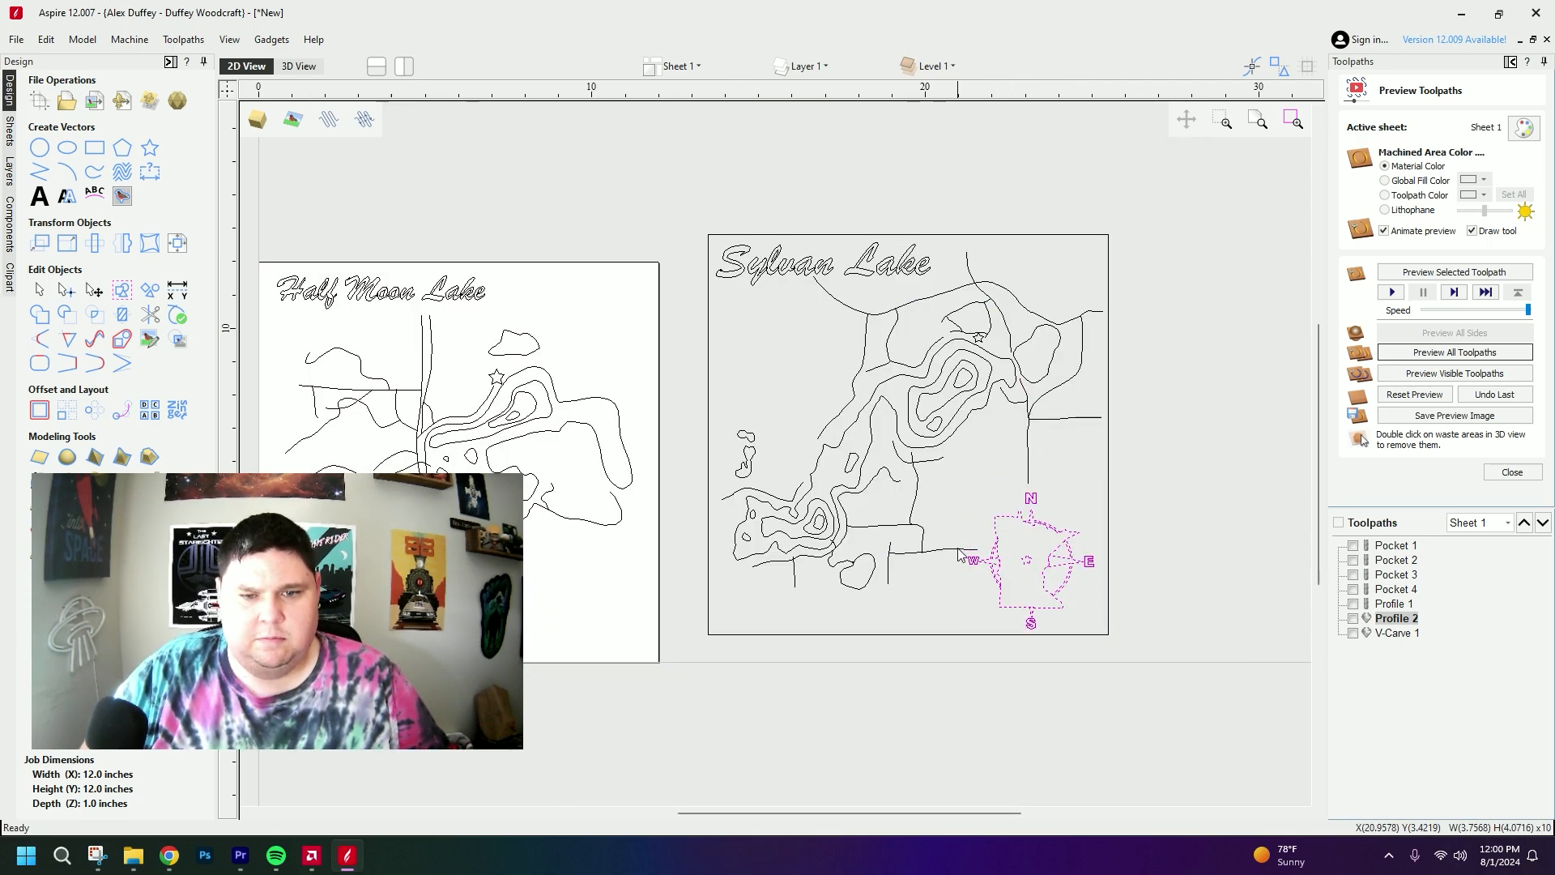
left_click_drag(1030, 508, 575, 545)
left_click(1073, 653)
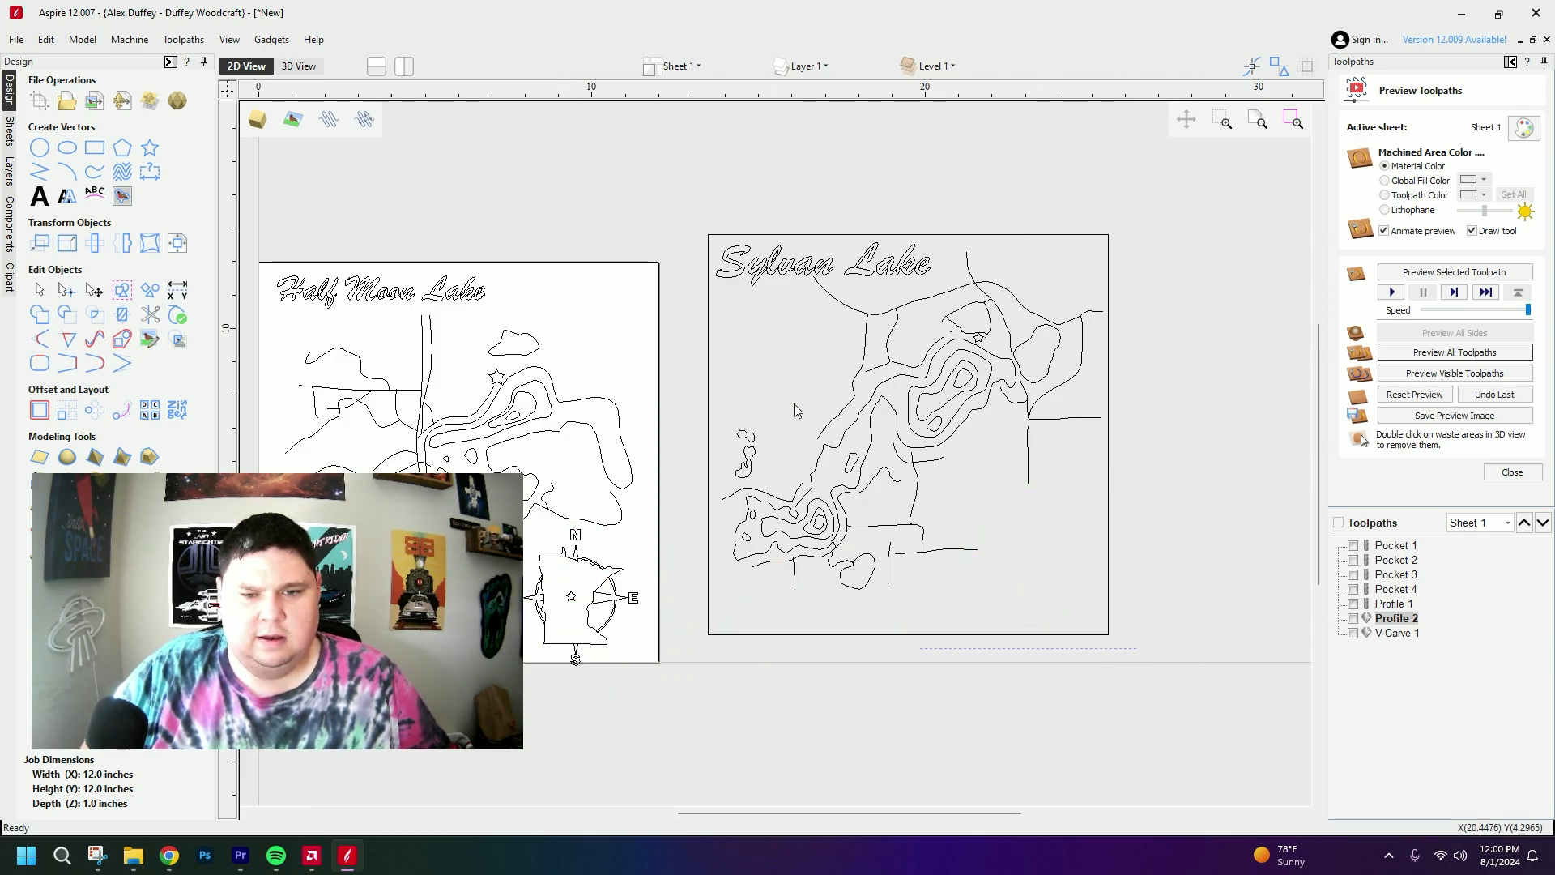
left_click_drag(1138, 649, 686, 209)
key("Delete")
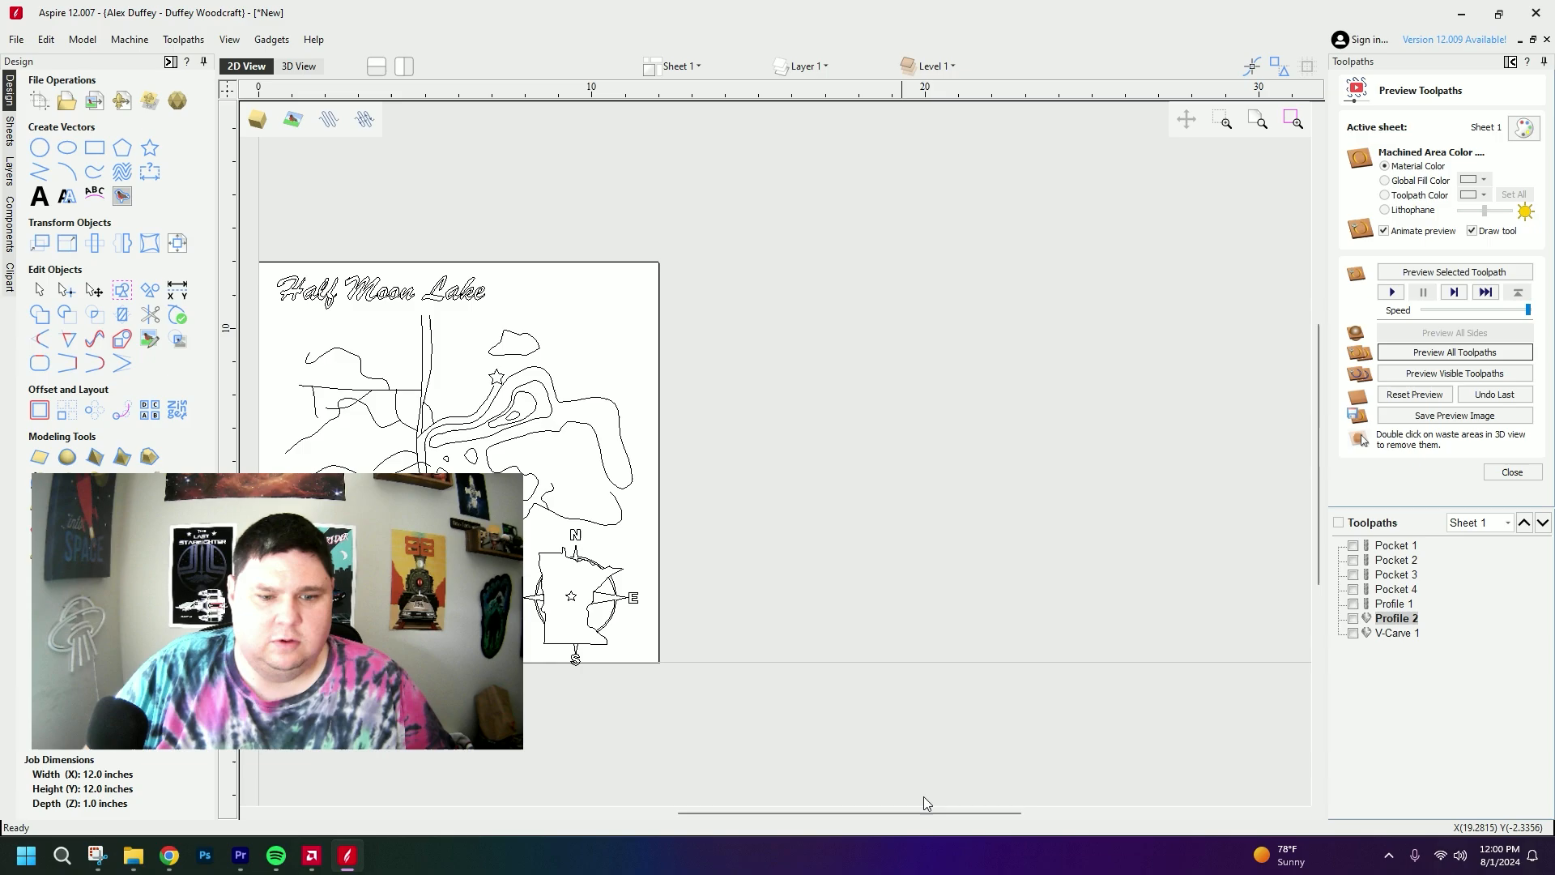
- Shrink the whole compass with its direction letters and reposition it to fit inside the map's lower-right corner
left_click_drag(916, 812, 829, 812)
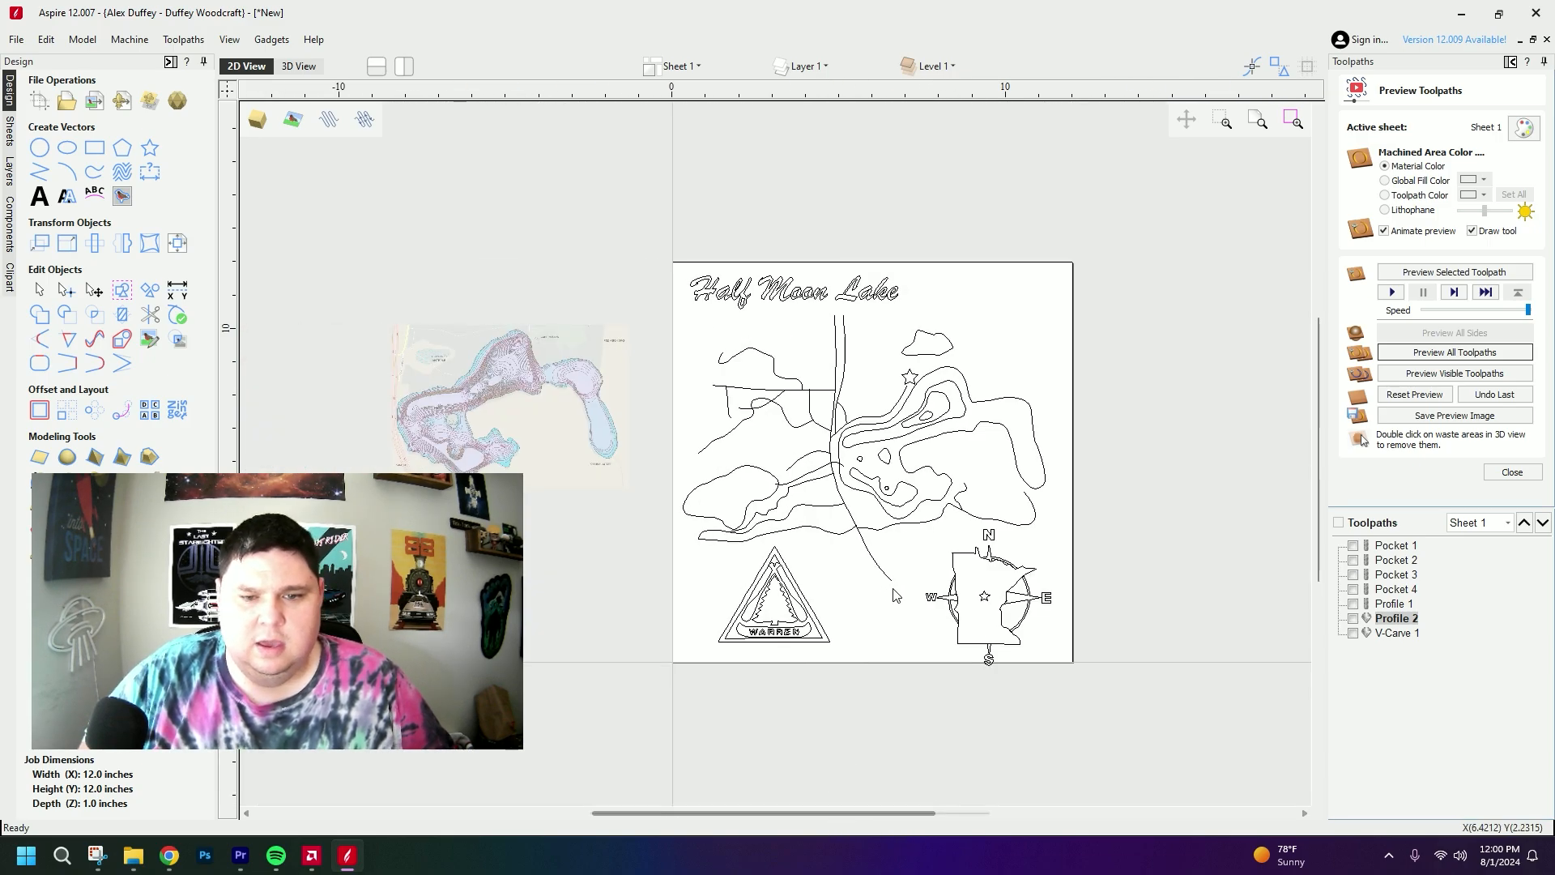
scroll(894, 597, "up", 4)
scroll(1222, 589, "down", 1)
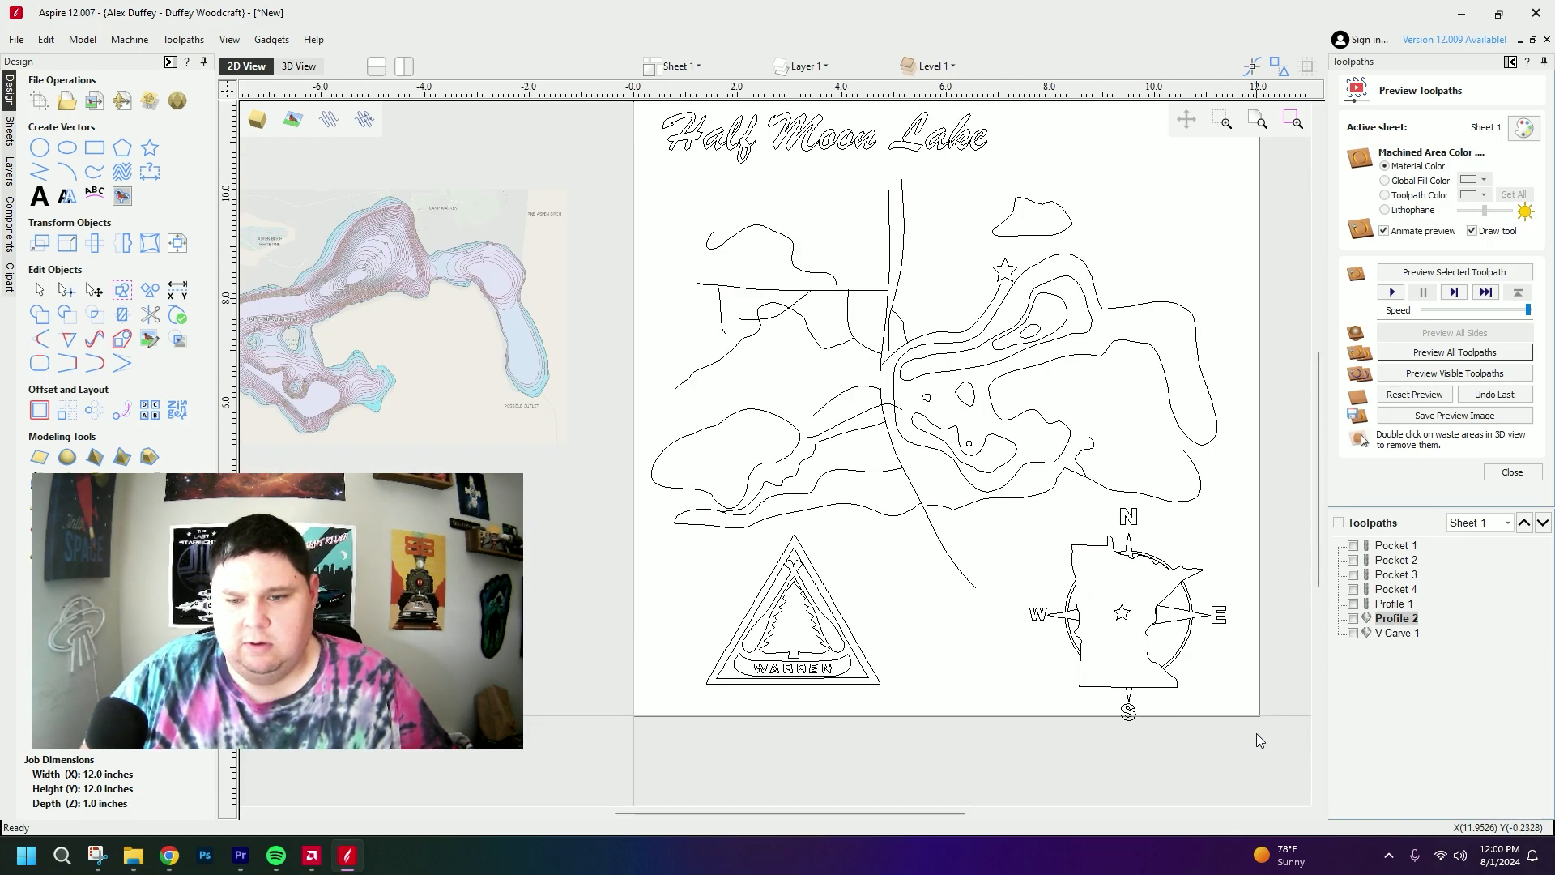
left_click_drag(1260, 739, 1026, 506)
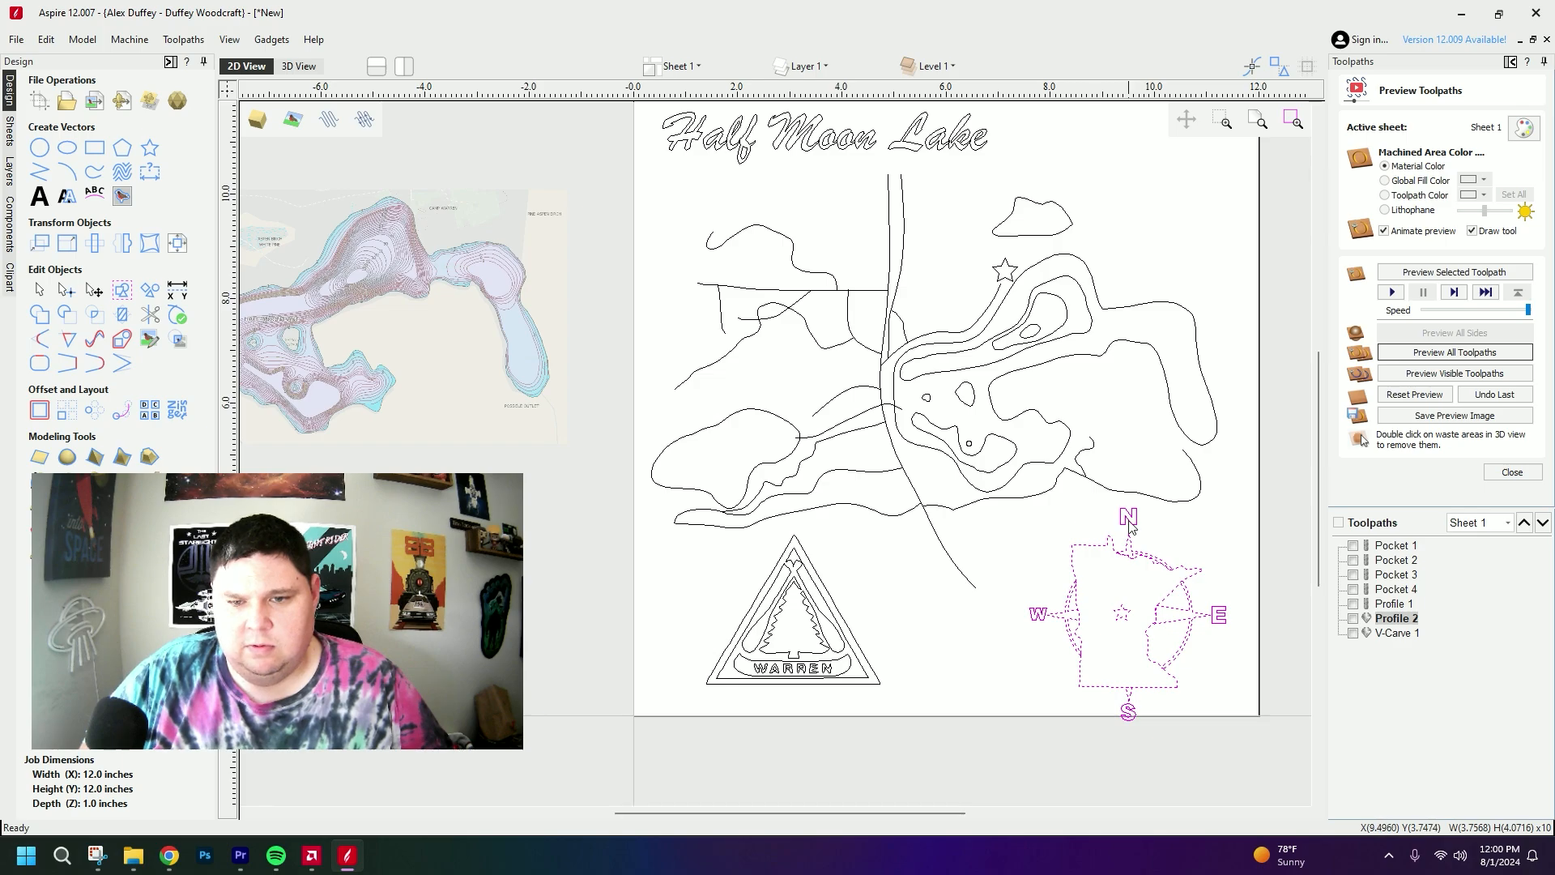
left_click_drag(1234, 502, 1203, 531)
left_click_drag(1137, 580, 1150, 562)
left_click(1221, 658)
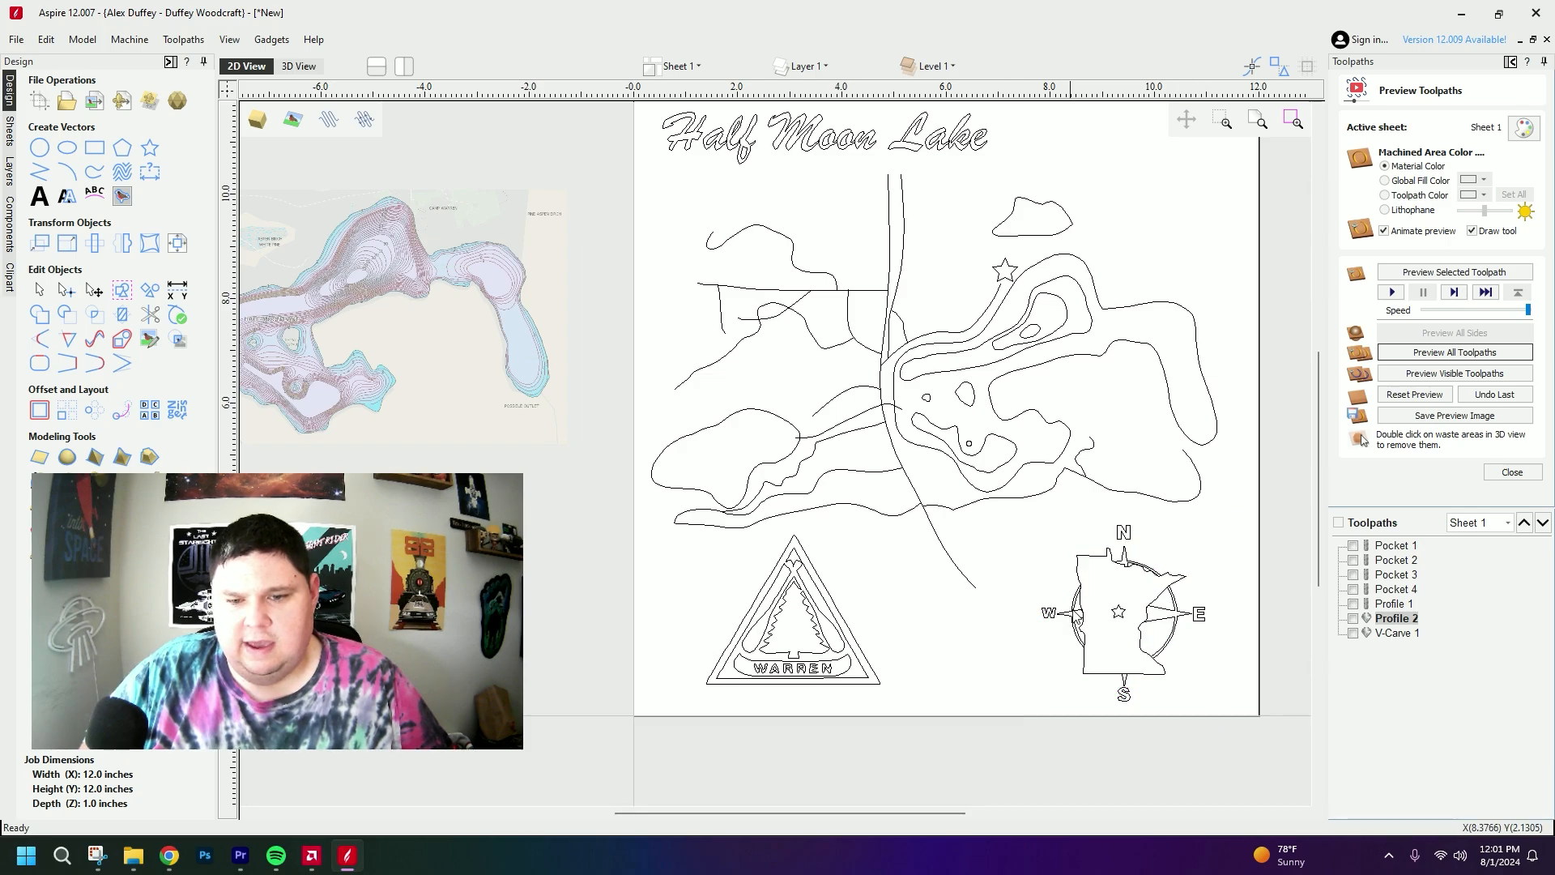
- Move the small star inside the compass's state outline slightly up and right, toward the upper part of the state
left_click(1124, 619)
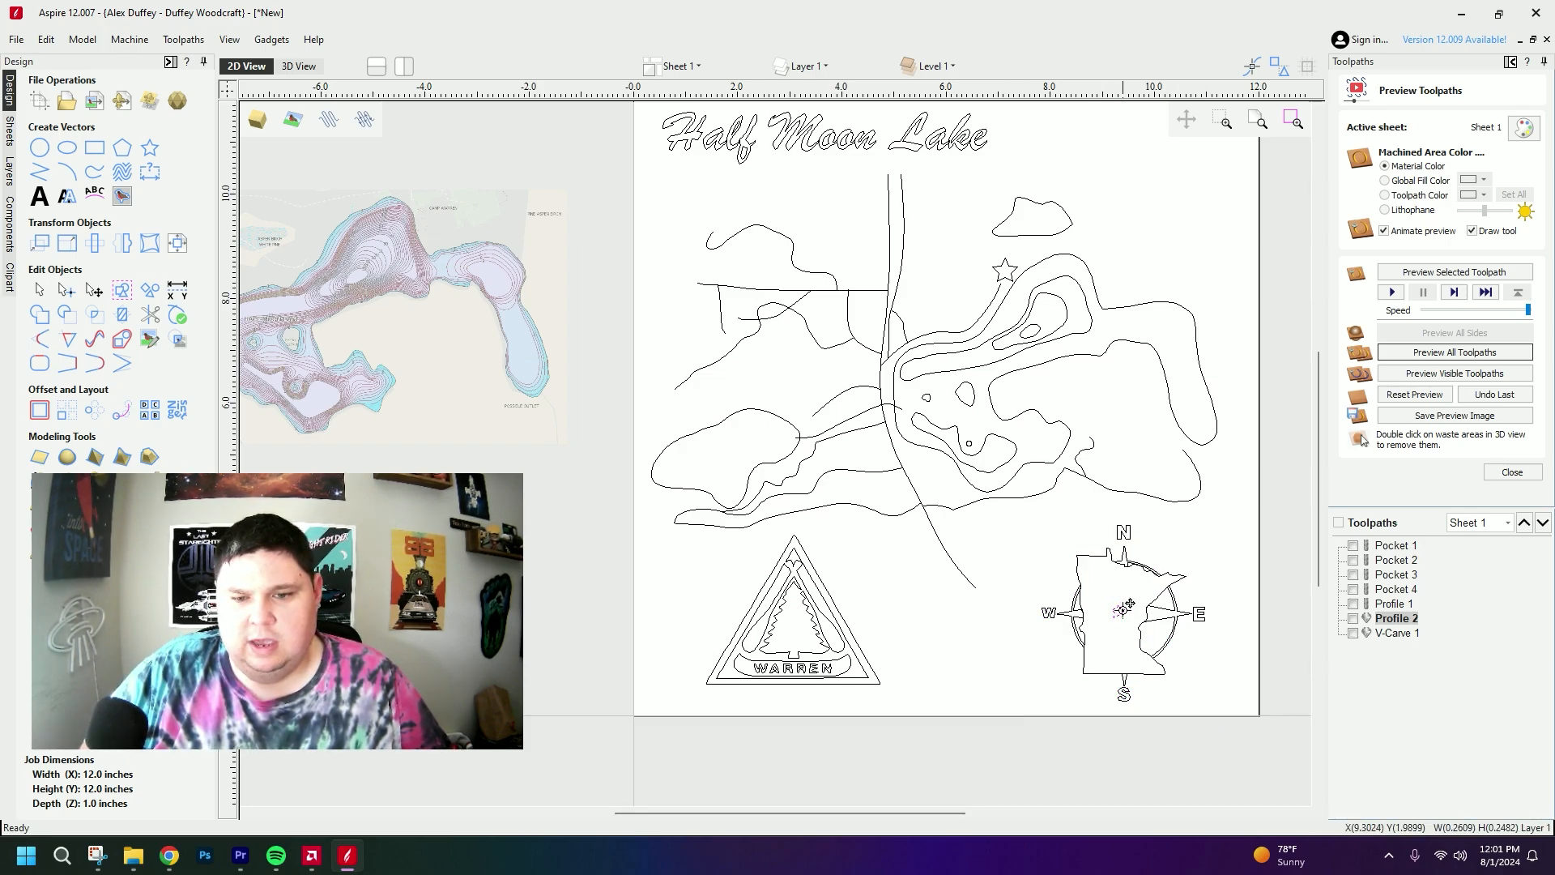
left_click(1223, 693)
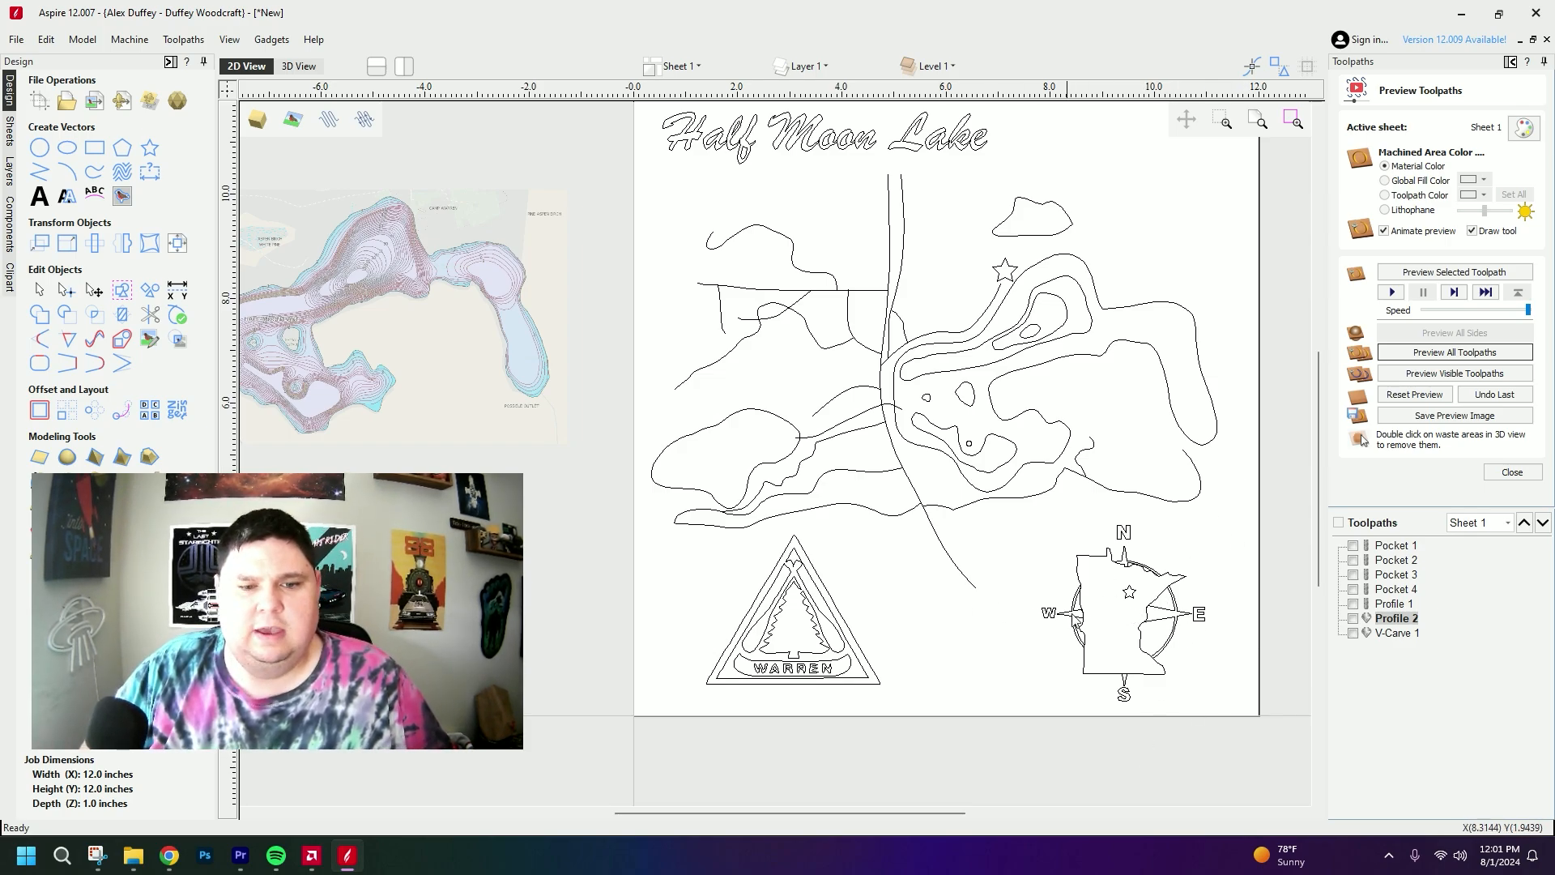
scroll(1071, 604, "down", 1)
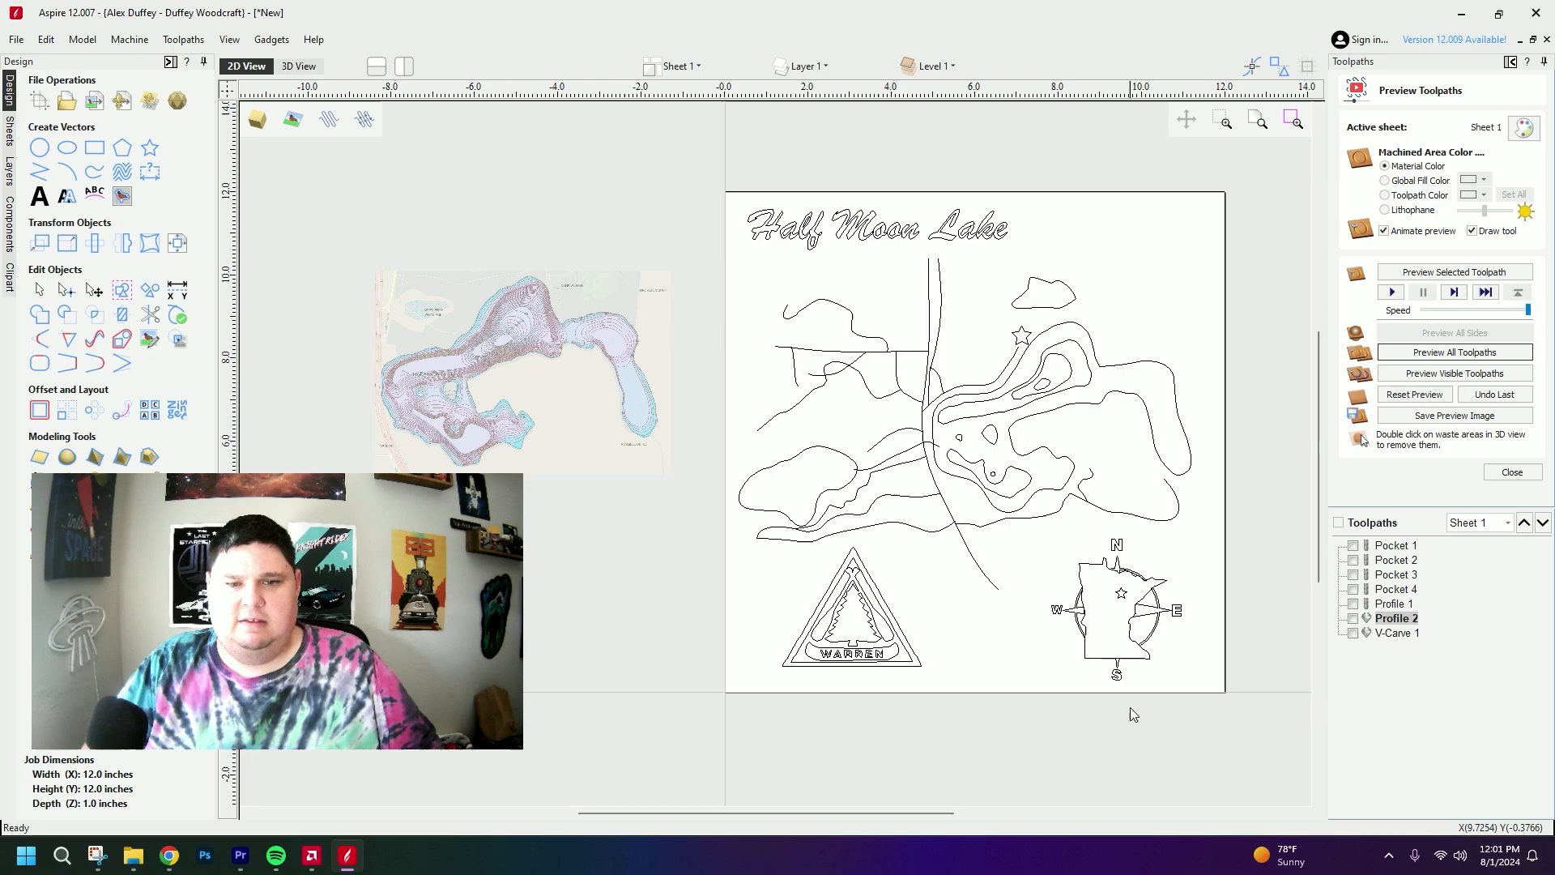